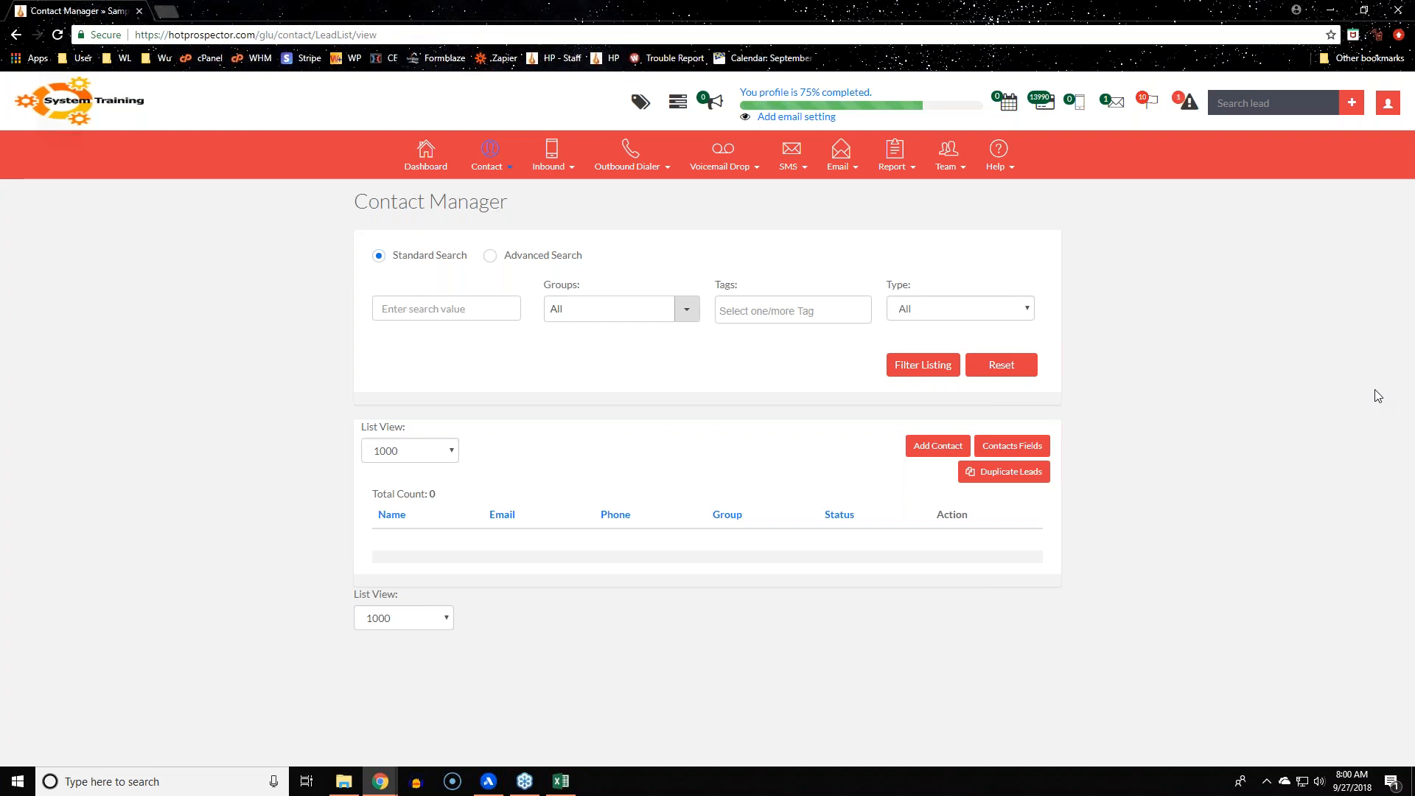
Open the account Profile settings page and check the Default Account Number list, leaving it unchanged
{"action": "key", "text": "XF86AudioRaiseVolume"}
{"action": "key", "text": "XF86AudioRaiseVolume"}
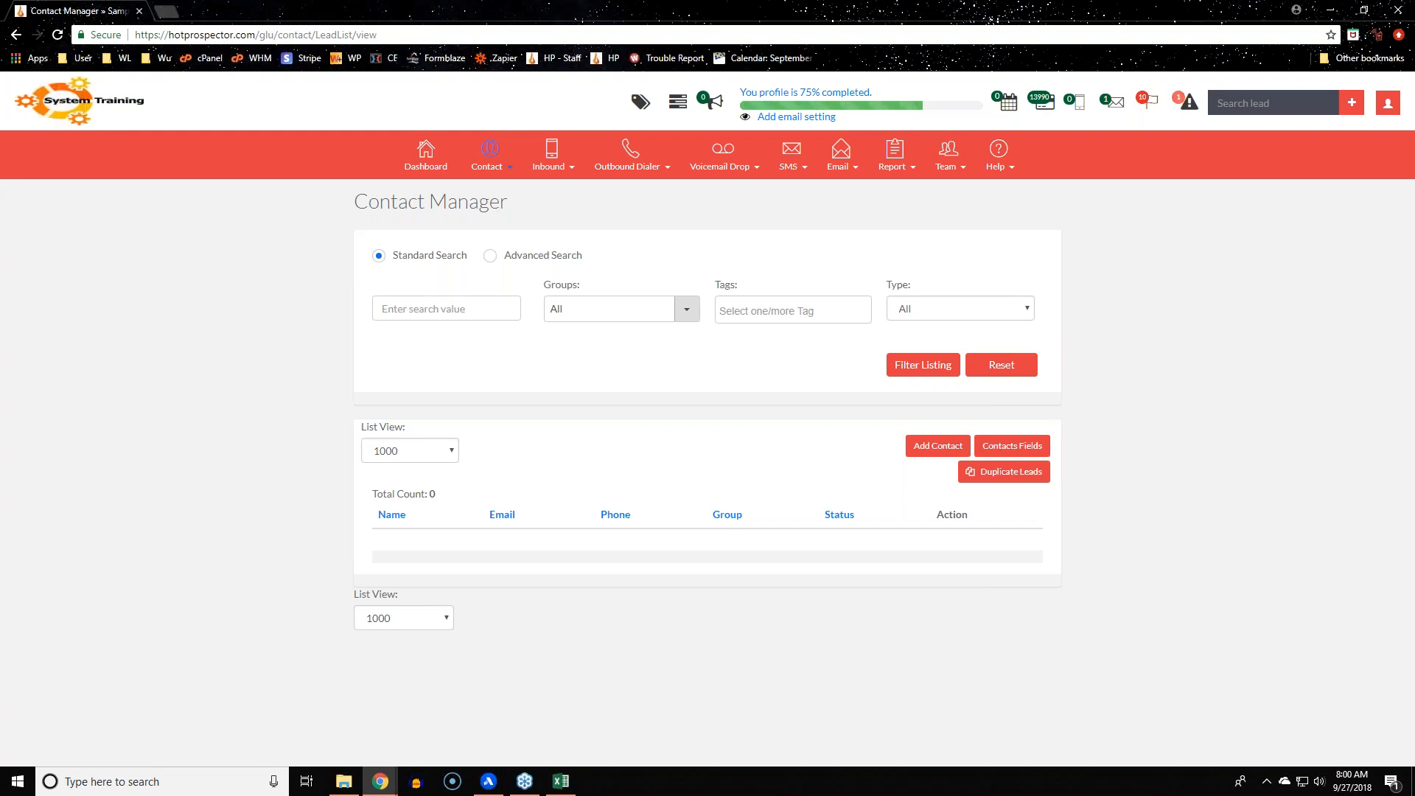
{"action": "key", "text": "alt+Tab"}
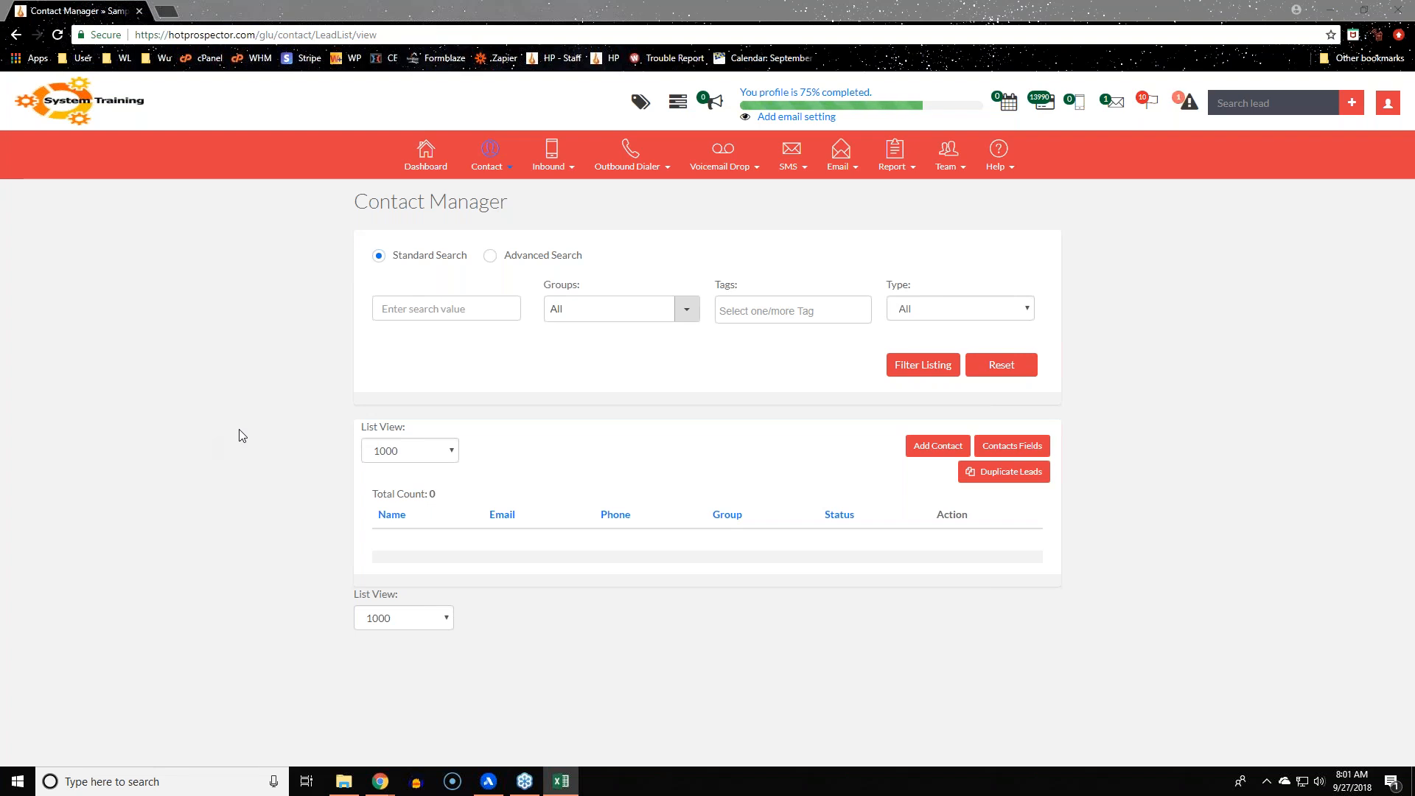
{"action": "mouse_move", "coordinate": [481, 157]}
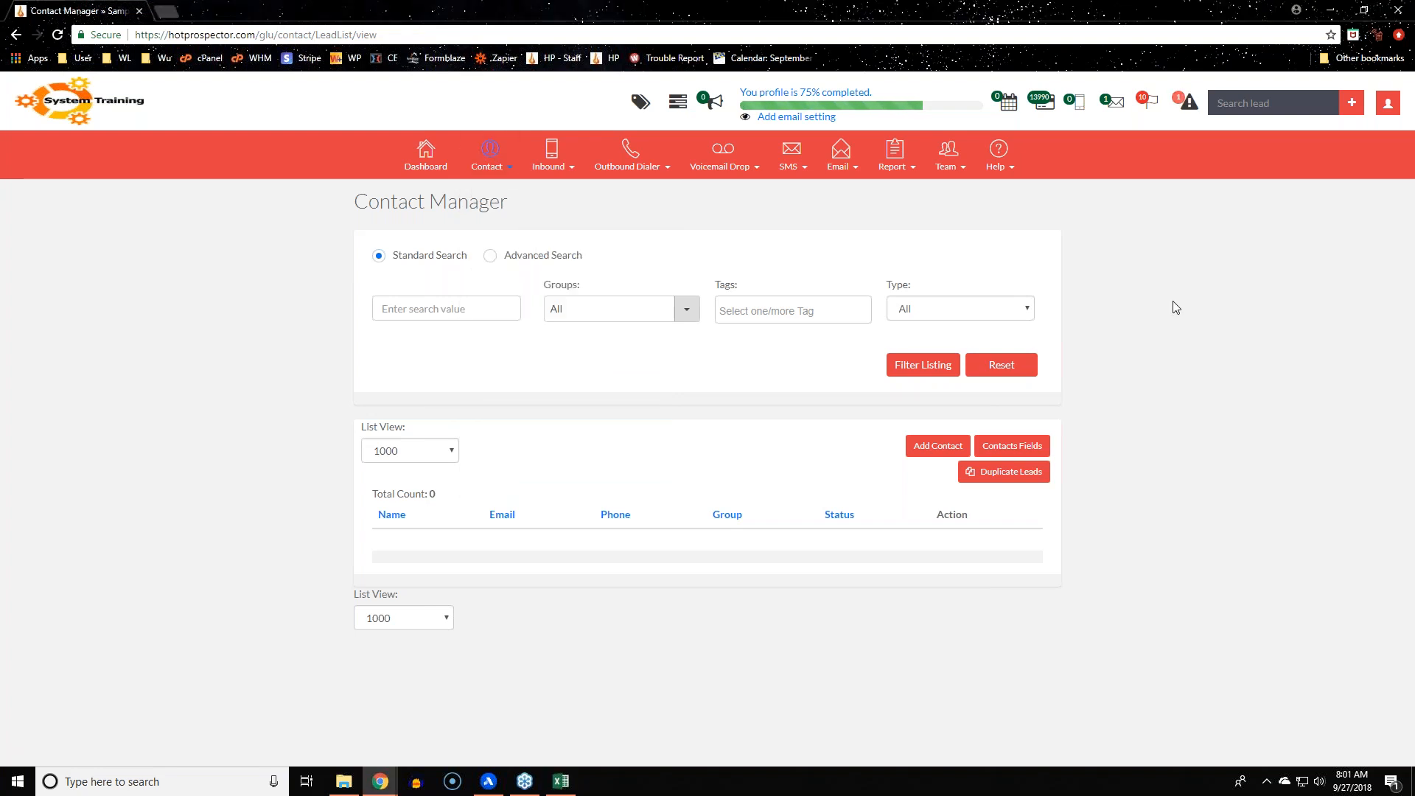
{"action": "left_click", "coordinate": [1386, 109]}
{"action": "left_click", "coordinate": [1295, 148]}
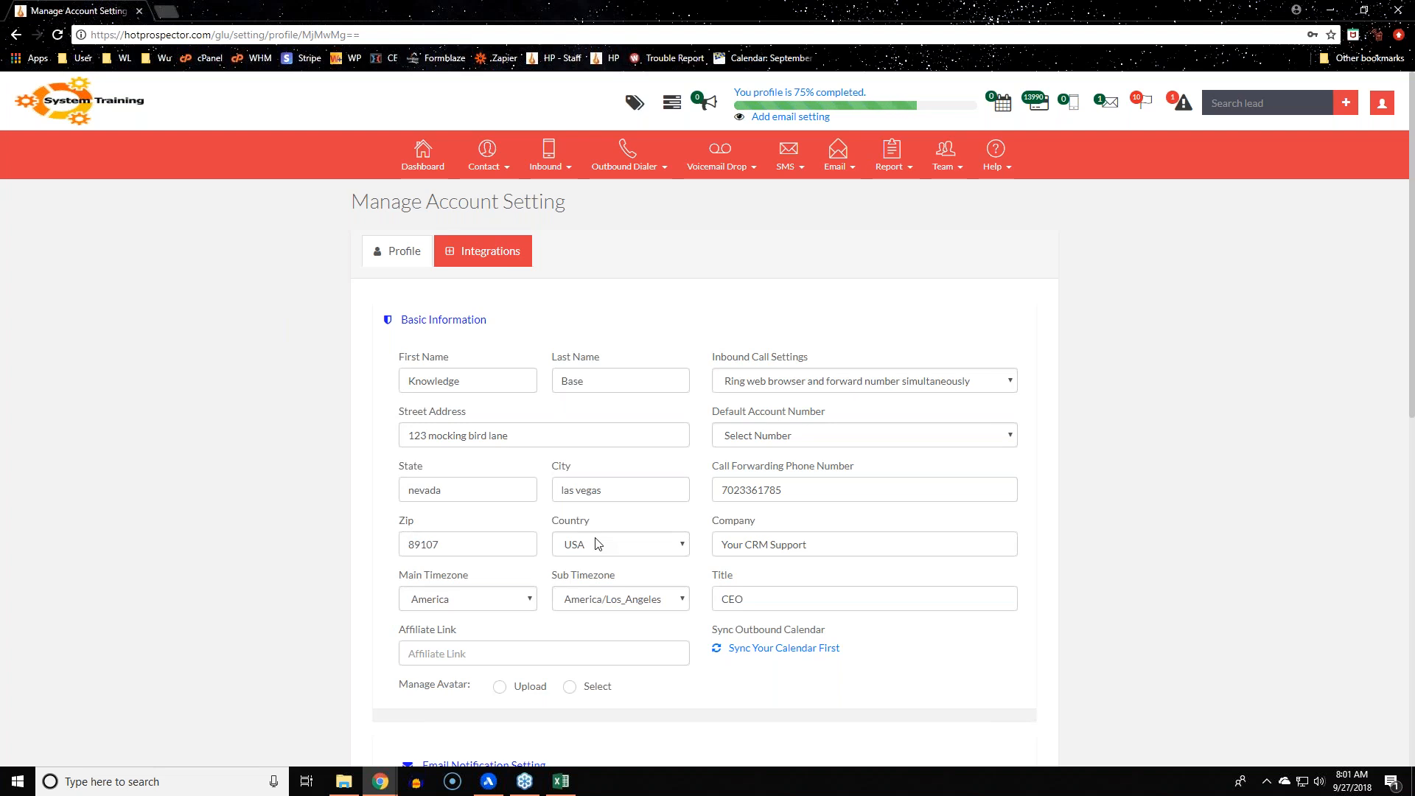
{"action": "left_click", "coordinate": [813, 431]}
{"action": "left_click", "coordinate": [1116, 416]}
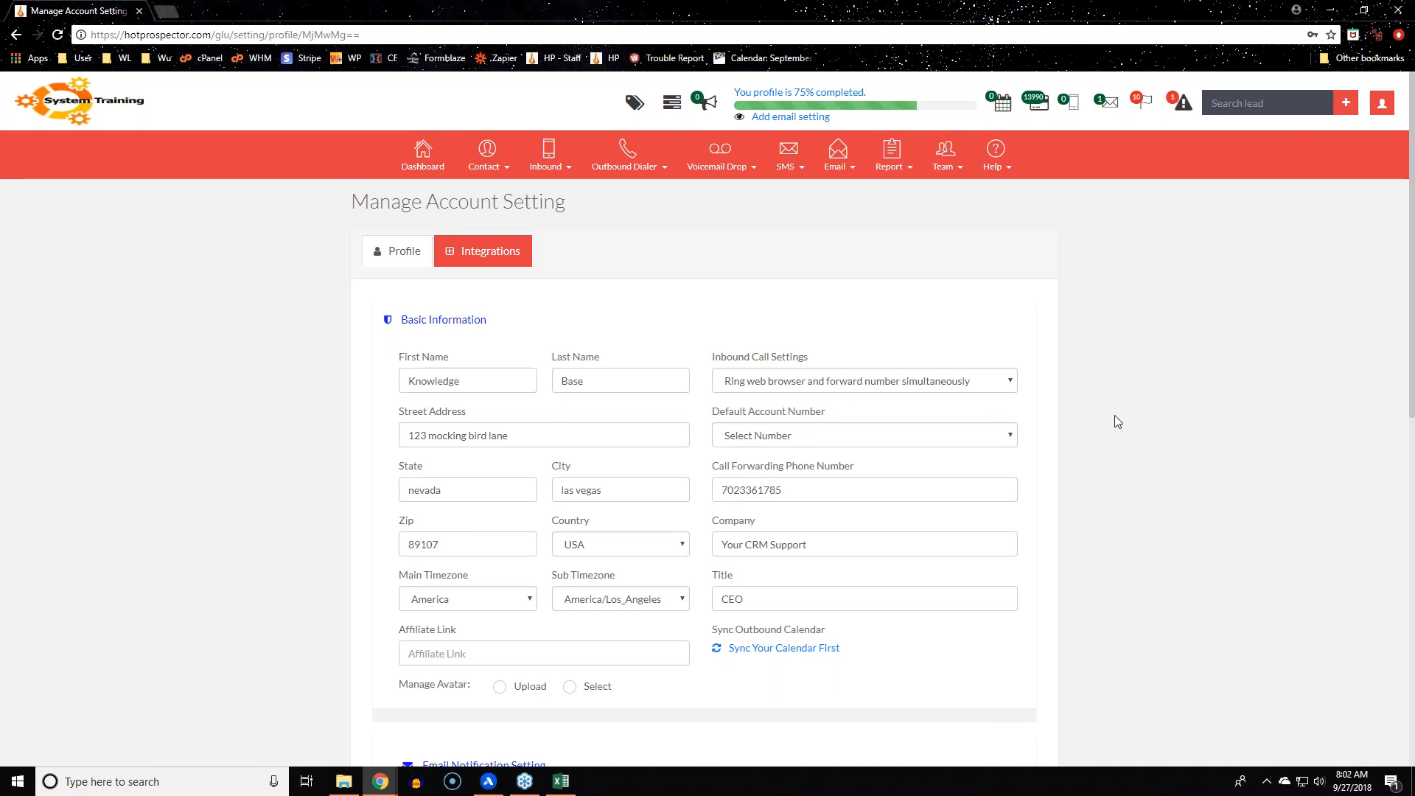
{"action": "scroll", "coordinate": [1117, 471], "scroll_direction": "down", "scroll_amount": 5}
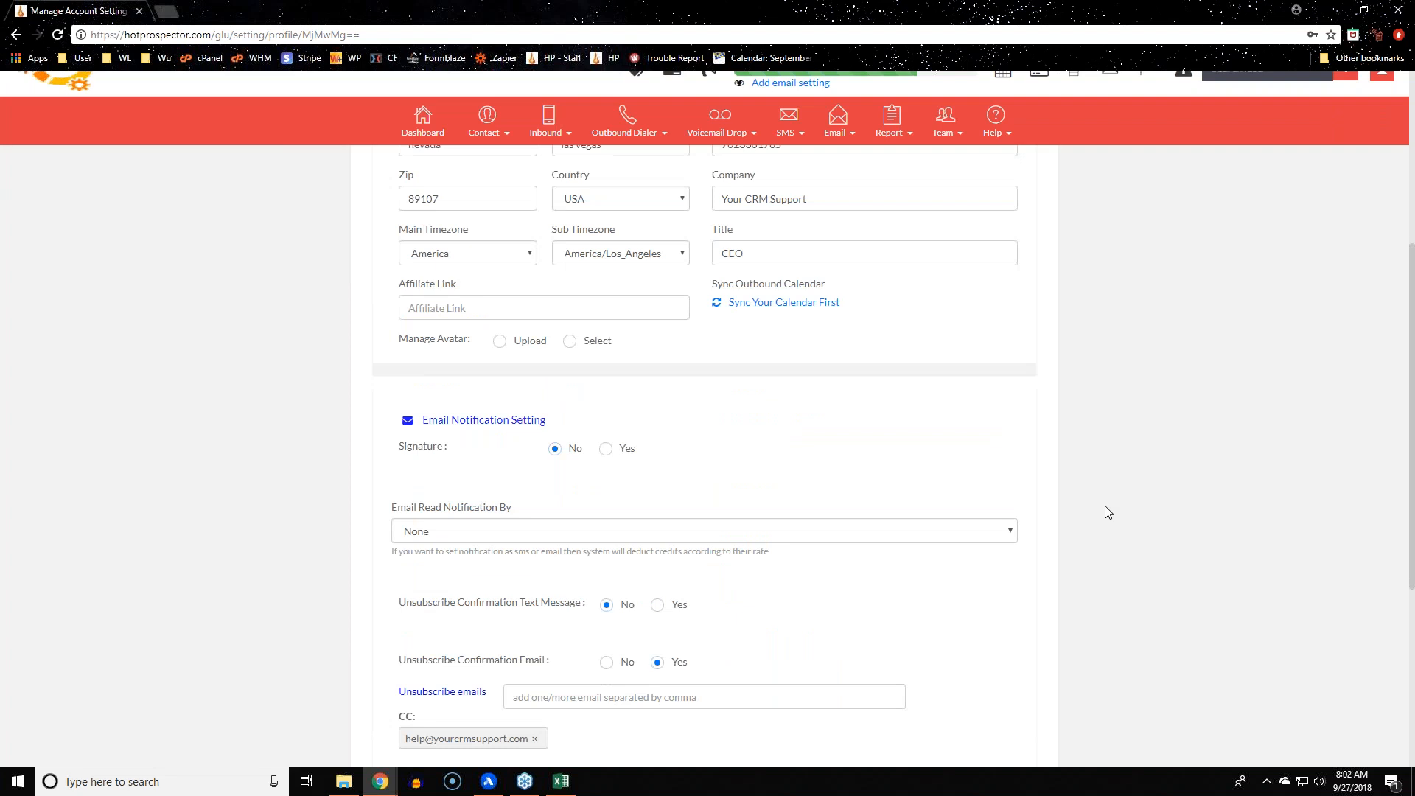
{"action": "scroll", "coordinate": [1108, 512], "scroll_direction": "down", "scroll_amount": 4}
{"action": "scroll", "coordinate": [1125, 509], "scroll_direction": "up", "scroll_amount": 9}
{"action": "left_click_drag", "start_coordinate": [348, 570], "coordinate": [563, 579]}
{"action": "left_click", "coordinate": [717, 584]}
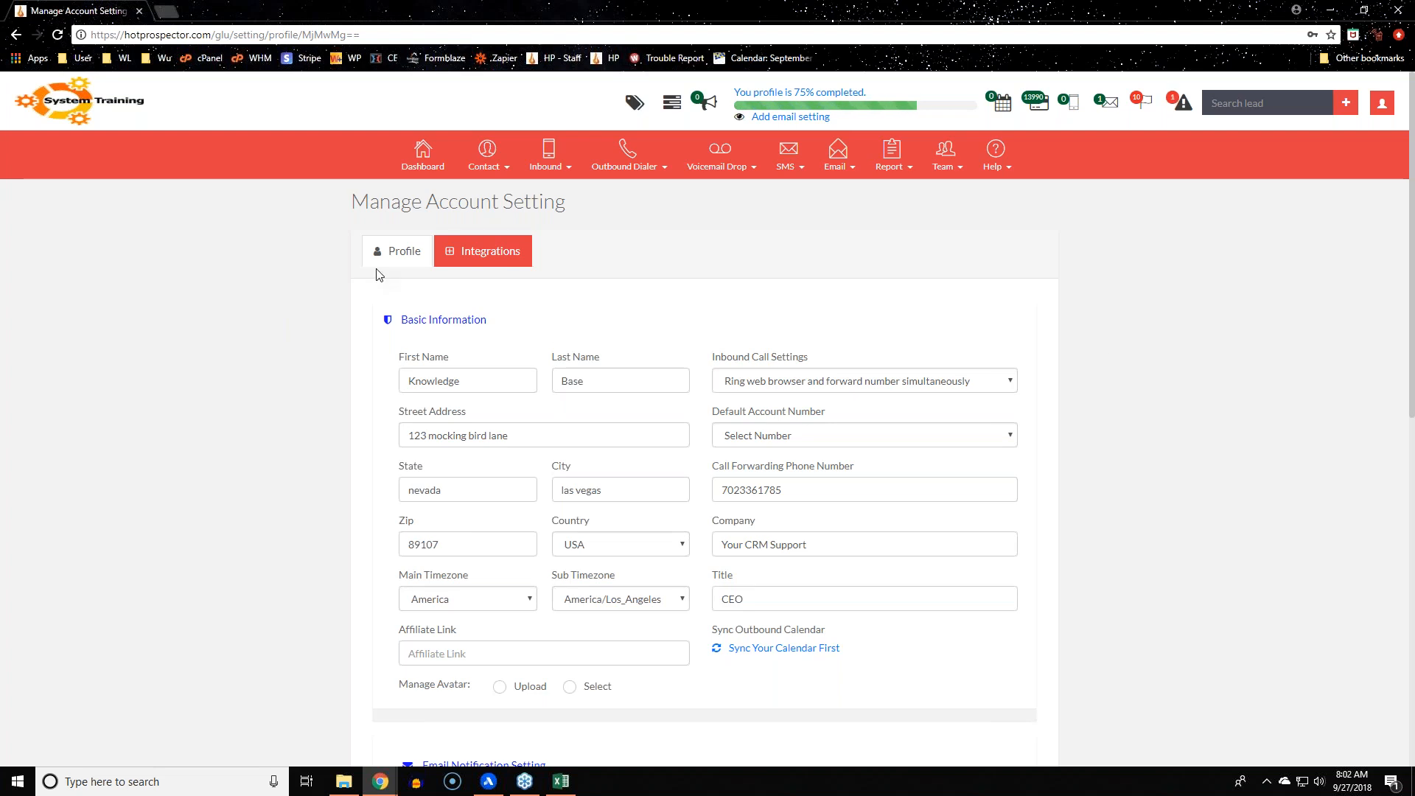
Go to Contact > Contact Manager to show the empty contact list
{"action": "left_click", "coordinate": [486, 160]}
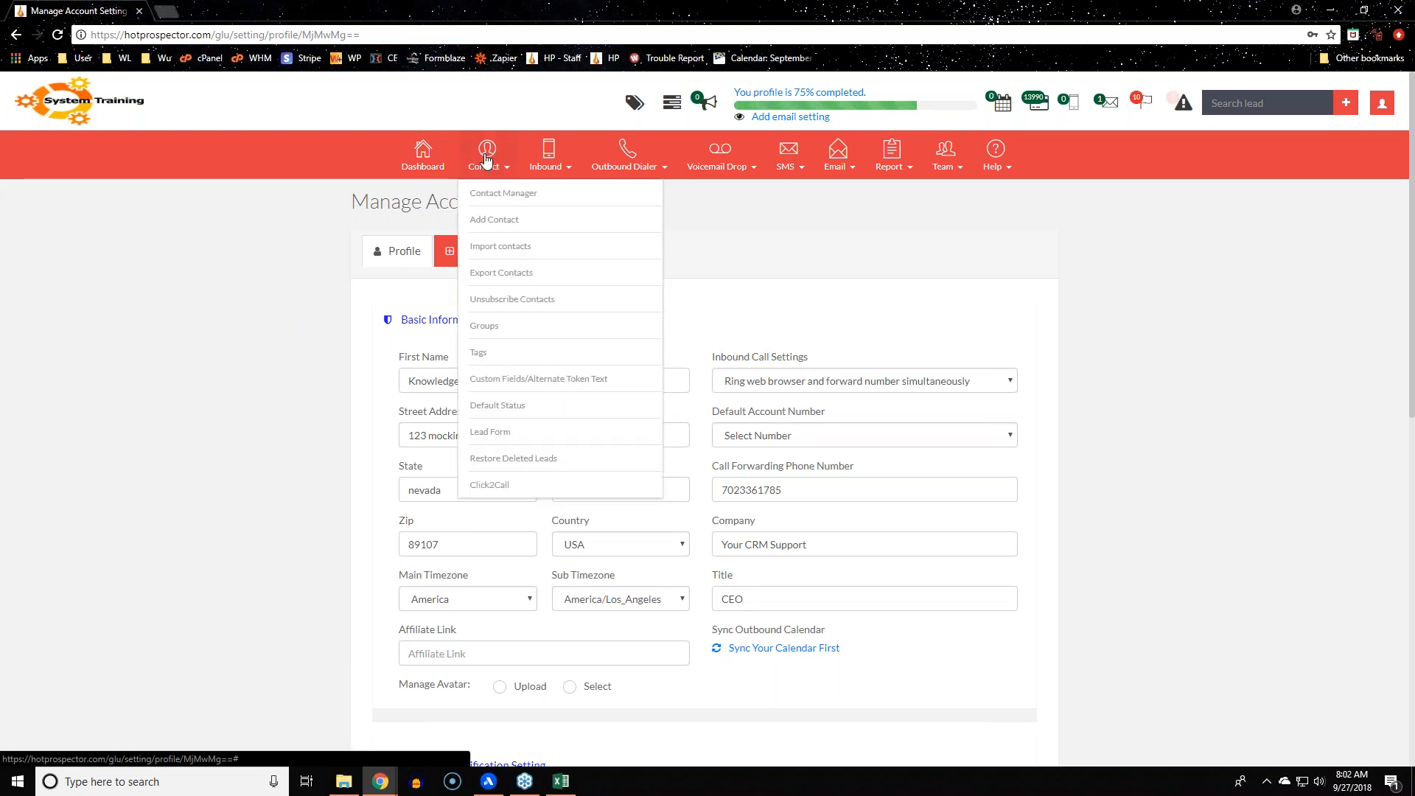
{"action": "left_click", "coordinate": [501, 192]}
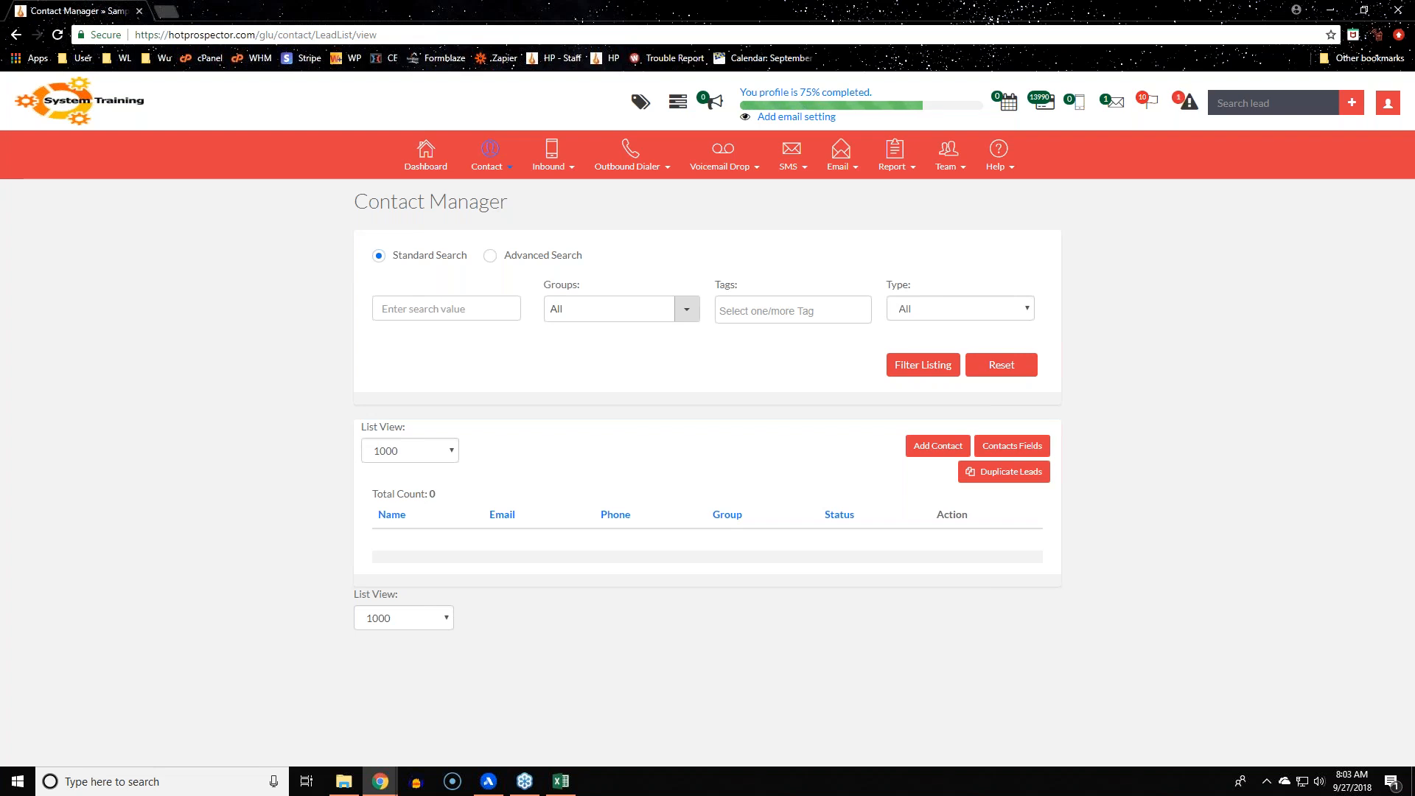
{"action": "left_click", "coordinate": [492, 168]}
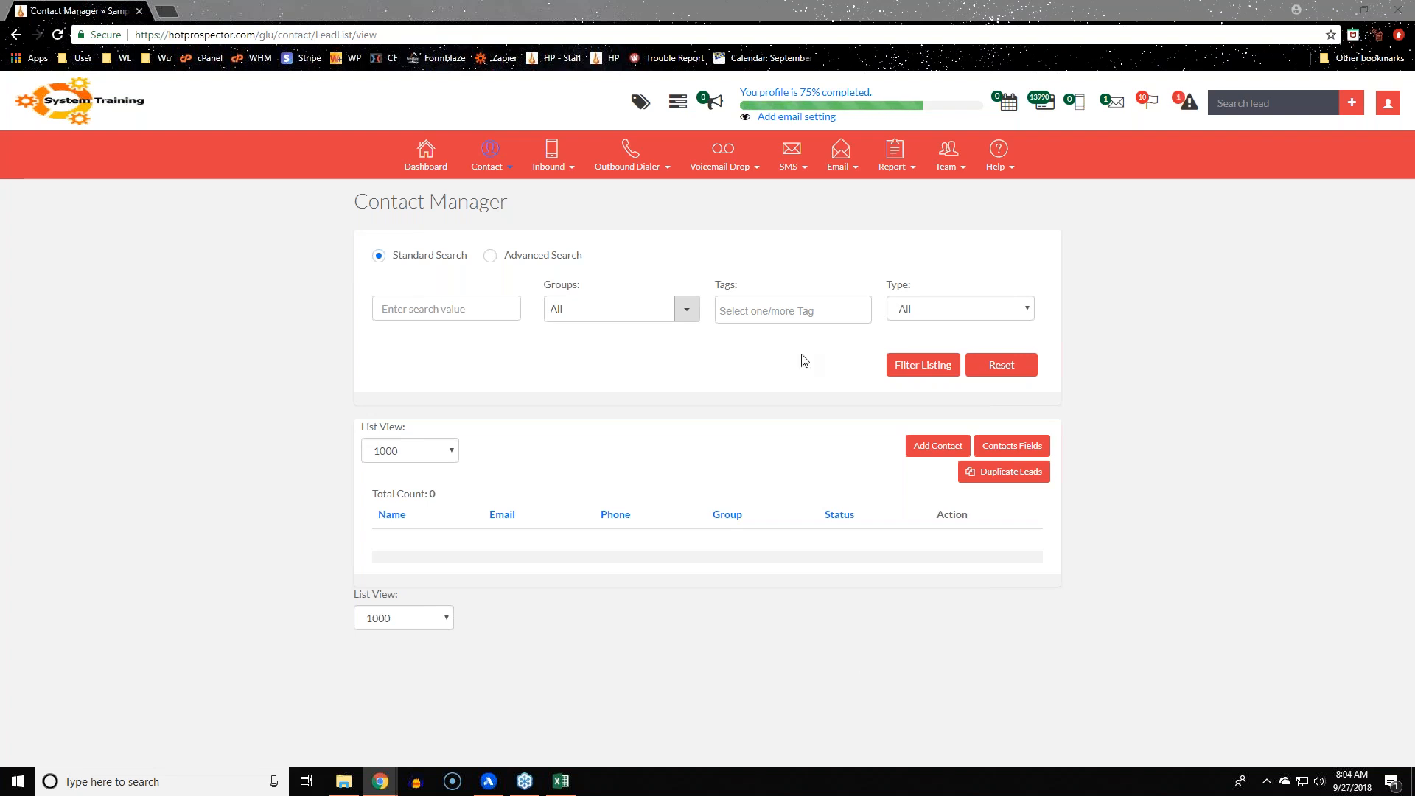
Bring up the Contact menu's page list from the Contact Manager page
{"action": "left_click", "coordinate": [492, 178]}
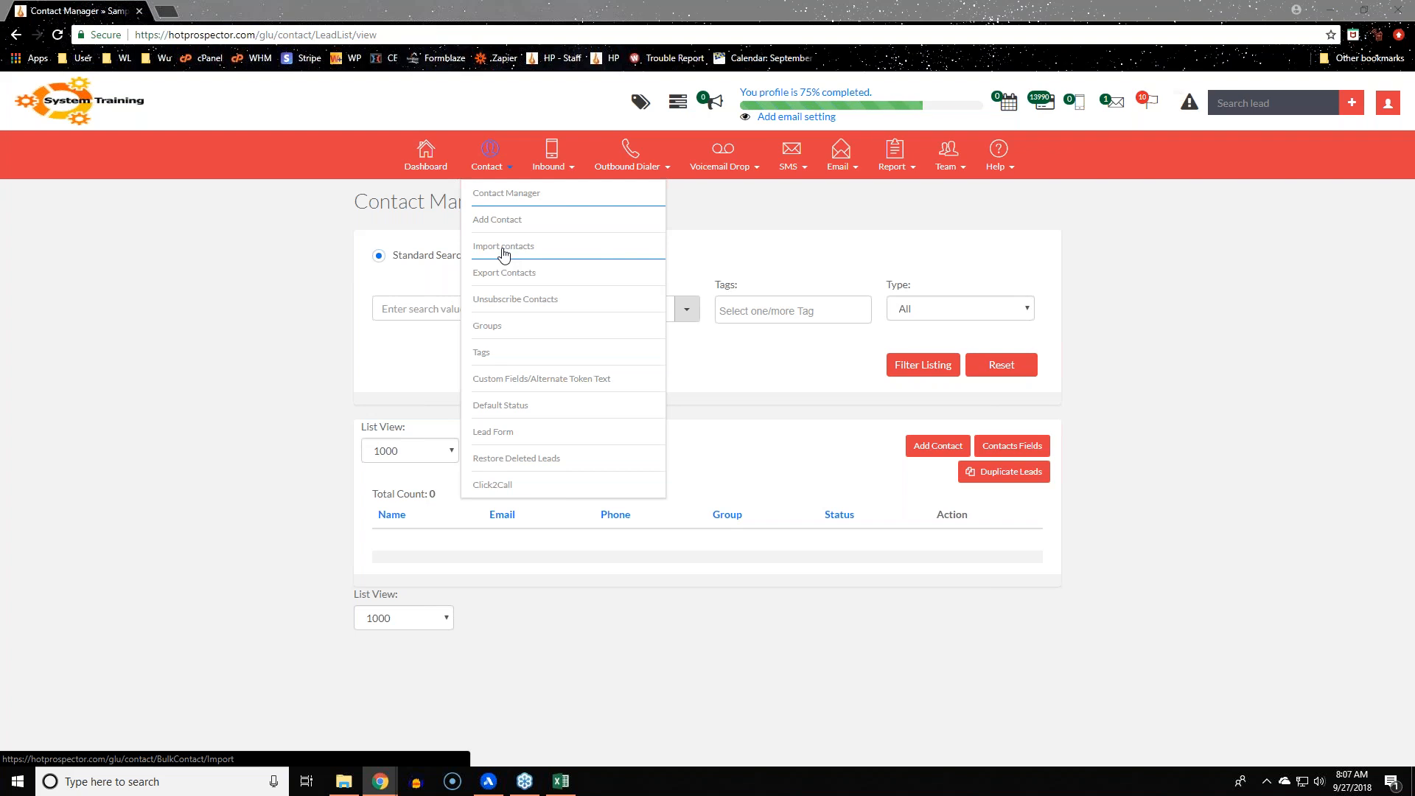
Open Contact > Groups and scroll through the 16 groups, including Direct Line Inbound
{"action": "left_click", "coordinate": [506, 329]}
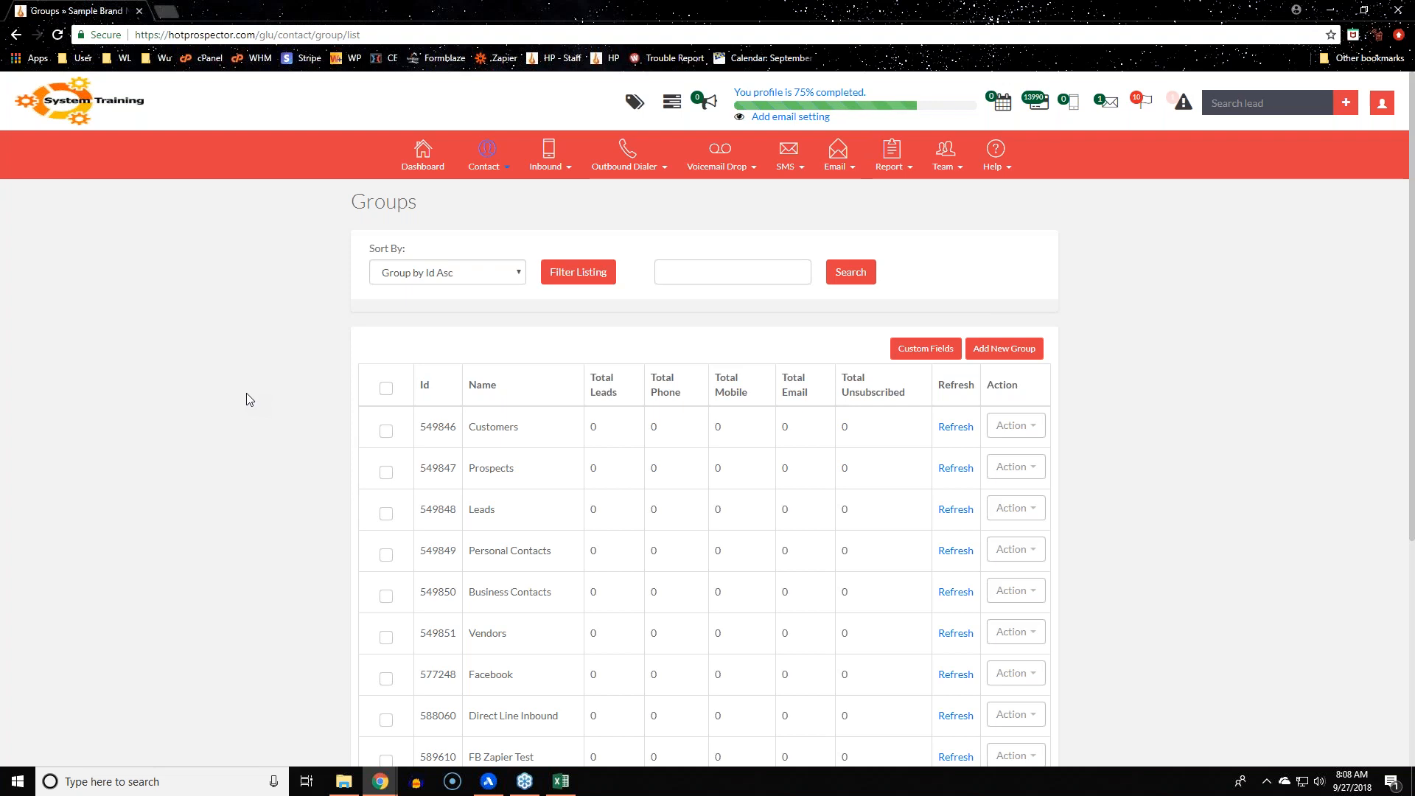
{"action": "scroll", "coordinate": [248, 400], "scroll_direction": "down", "scroll_amount": 2}
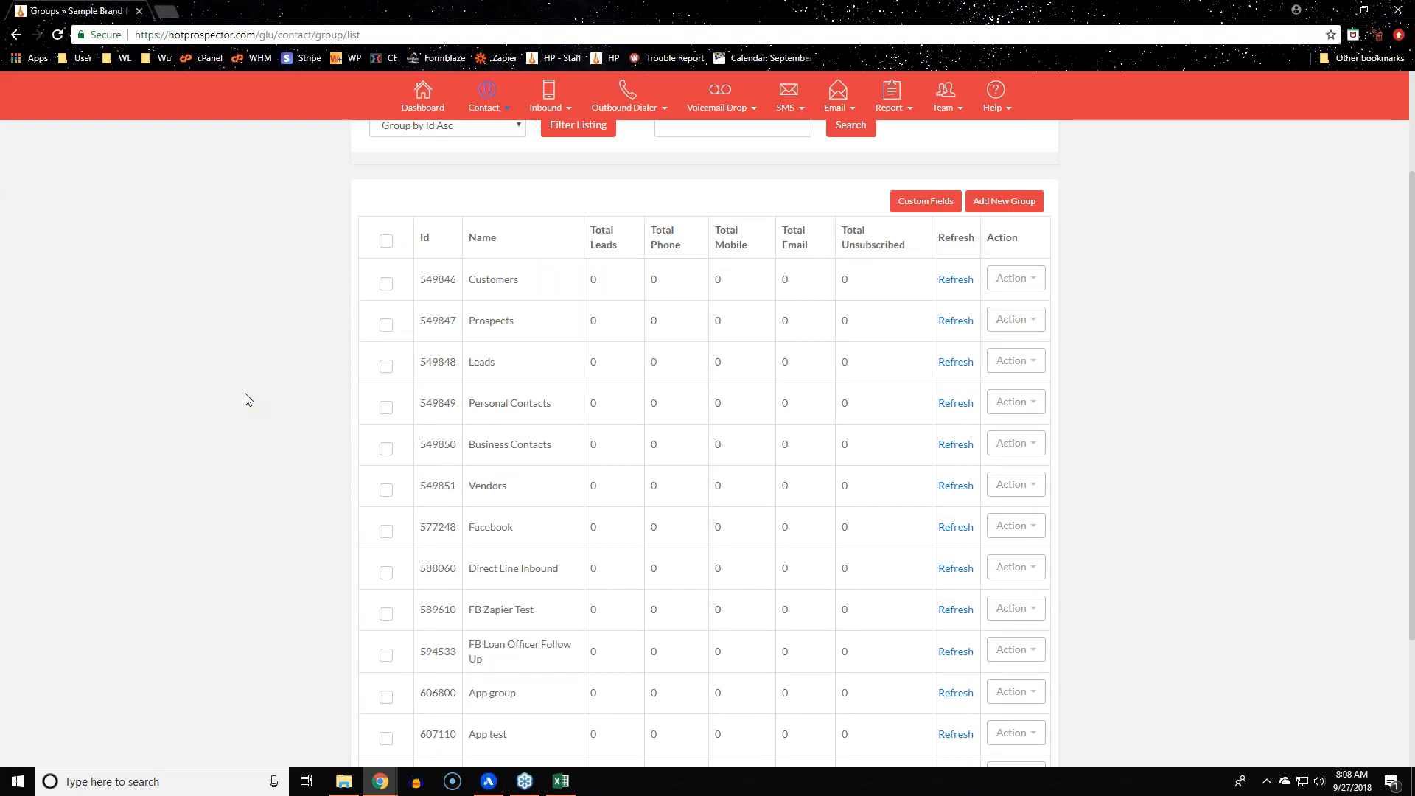
{"action": "scroll", "coordinate": [247, 399], "scroll_direction": "down", "scroll_amount": 3}
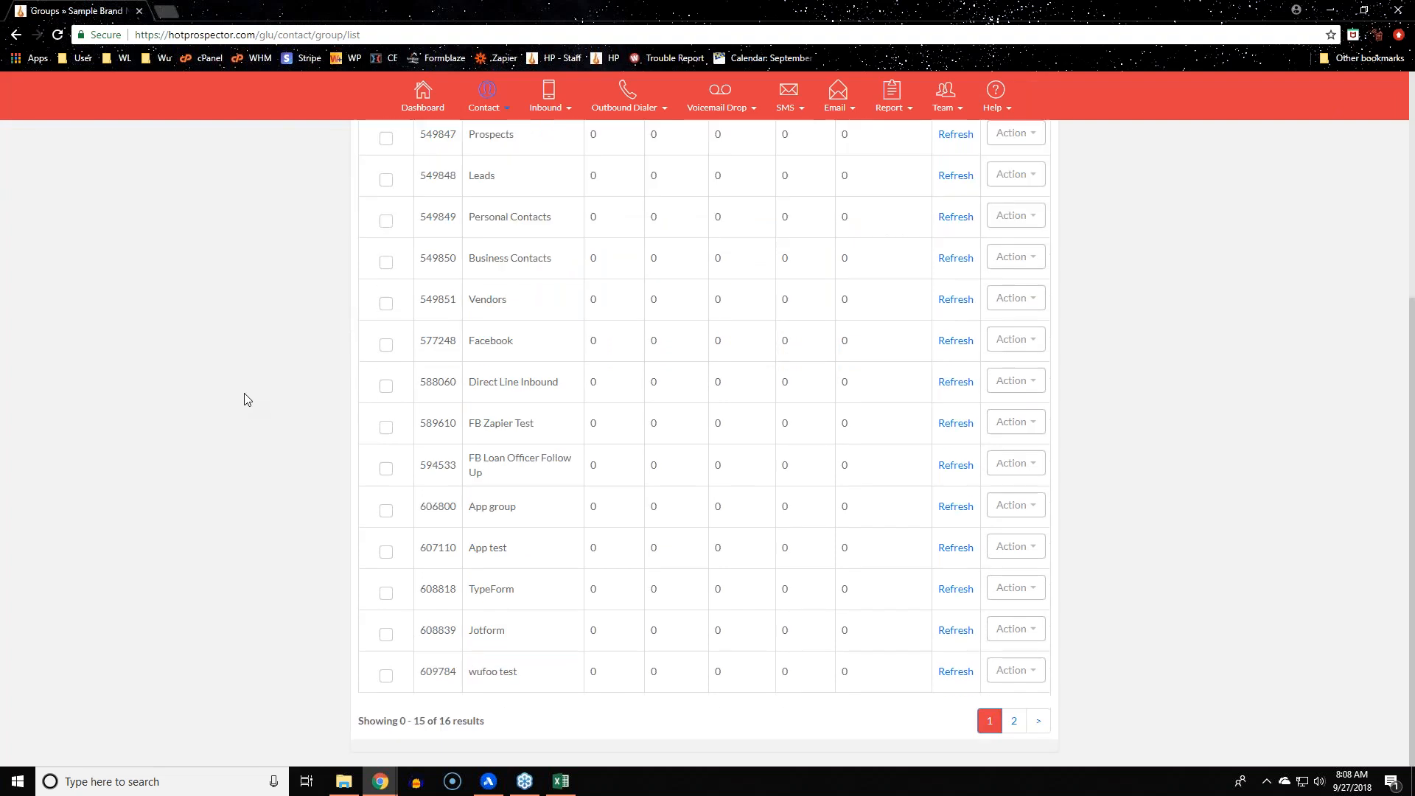
{"action": "scroll", "coordinate": [342, 385], "scroll_direction": "up", "scroll_amount": 5}
{"action": "scroll", "coordinate": [969, 324], "scroll_direction": "up", "scroll_amount": 1}
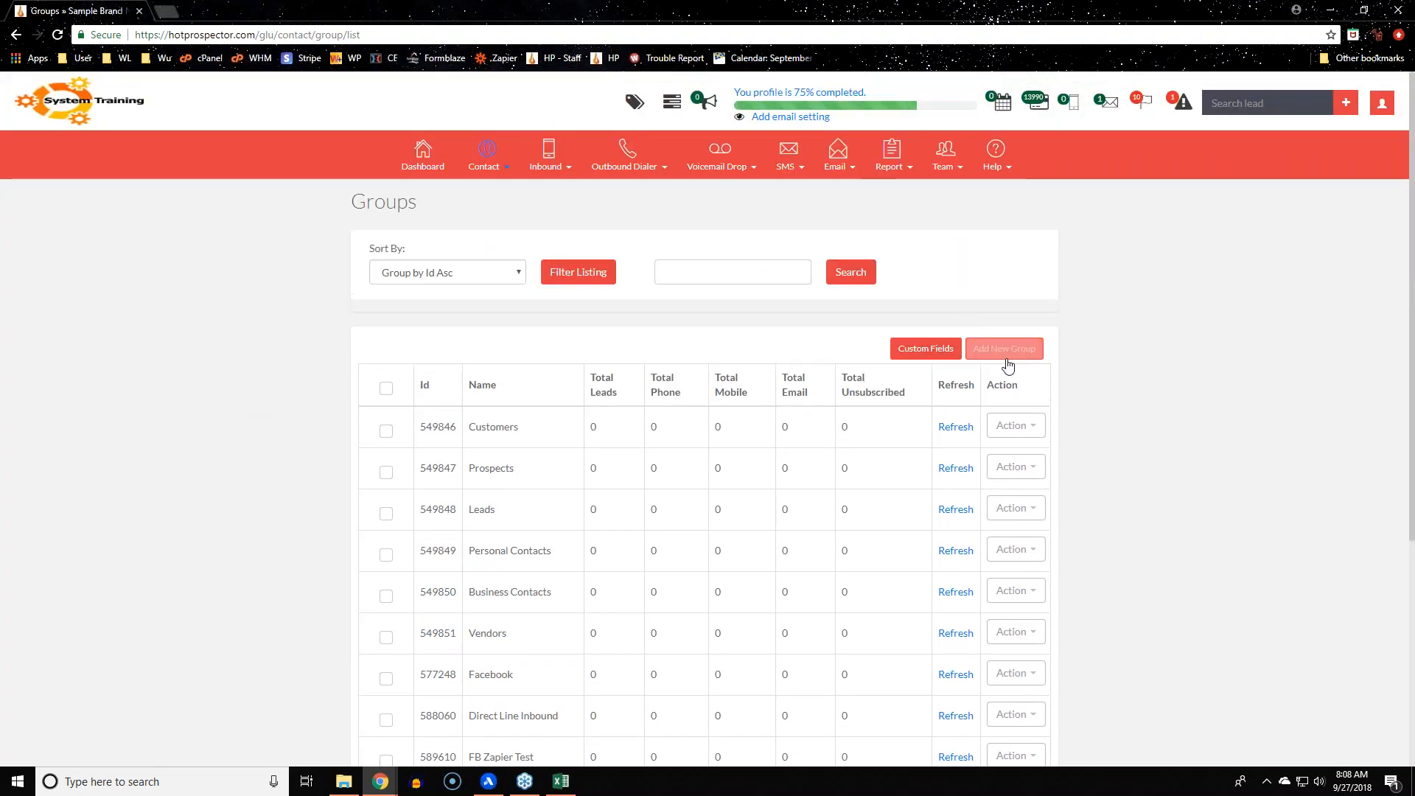
Add a new contact group named 'Webinar Demo'
{"action": "left_click", "coordinate": [1004, 349]}
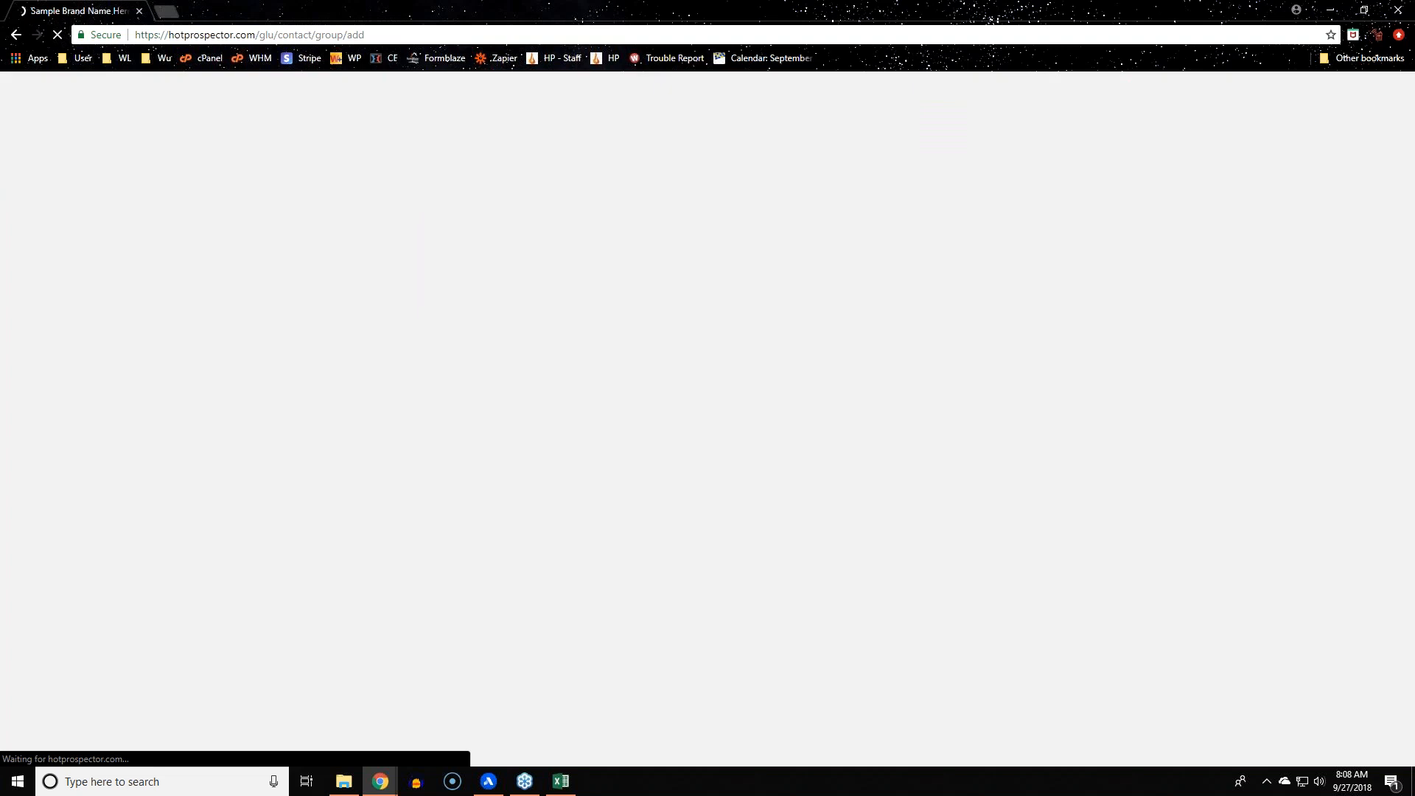
{"action": "left_click", "coordinate": [382, 272]}
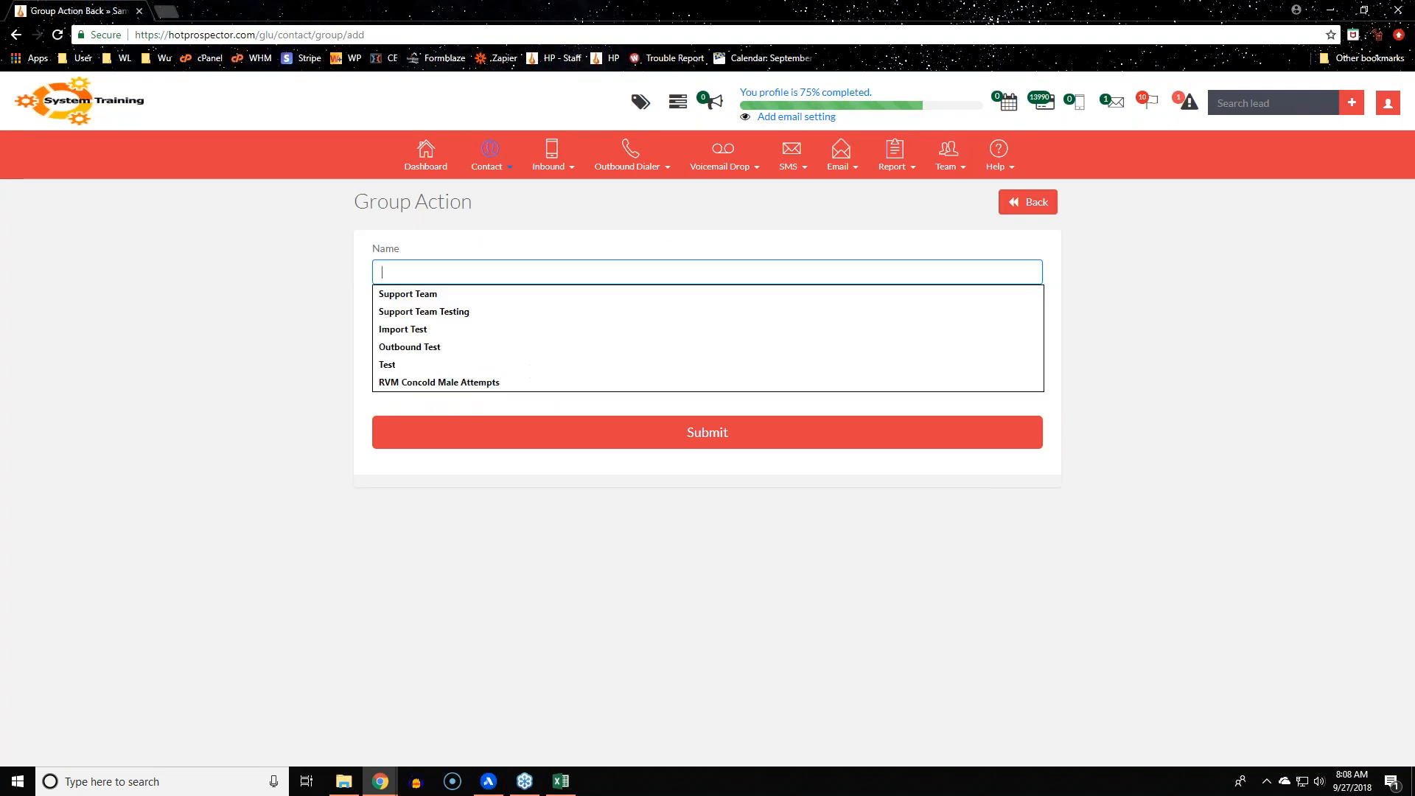
{"action": "type", "text": "Webi"}
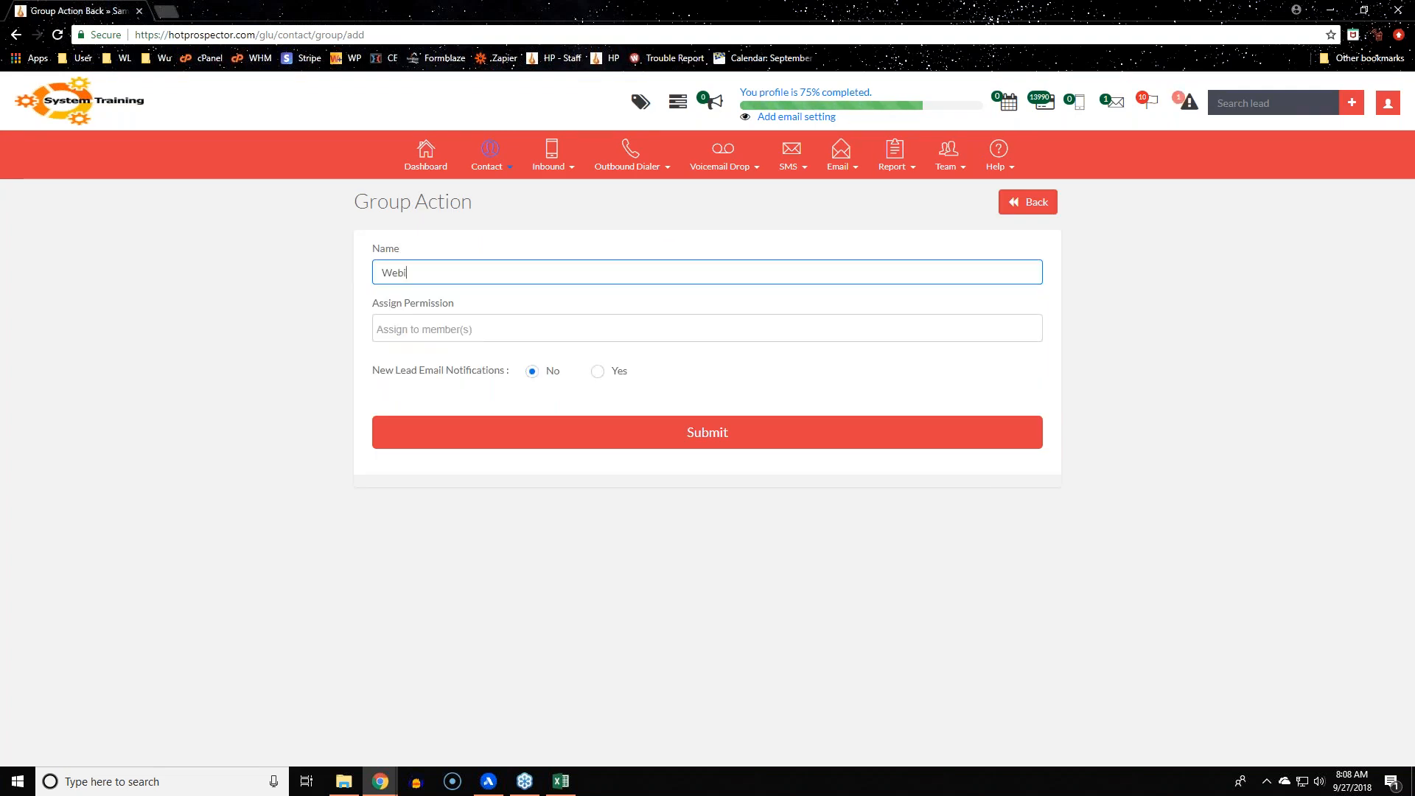
{"action": "type", "text": "nar Demo"}
Check the Assign Permission member list and leave the group with no members assigned
{"action": "left_click_drag", "start_coordinate": [373, 303], "coordinate": [469, 314]}
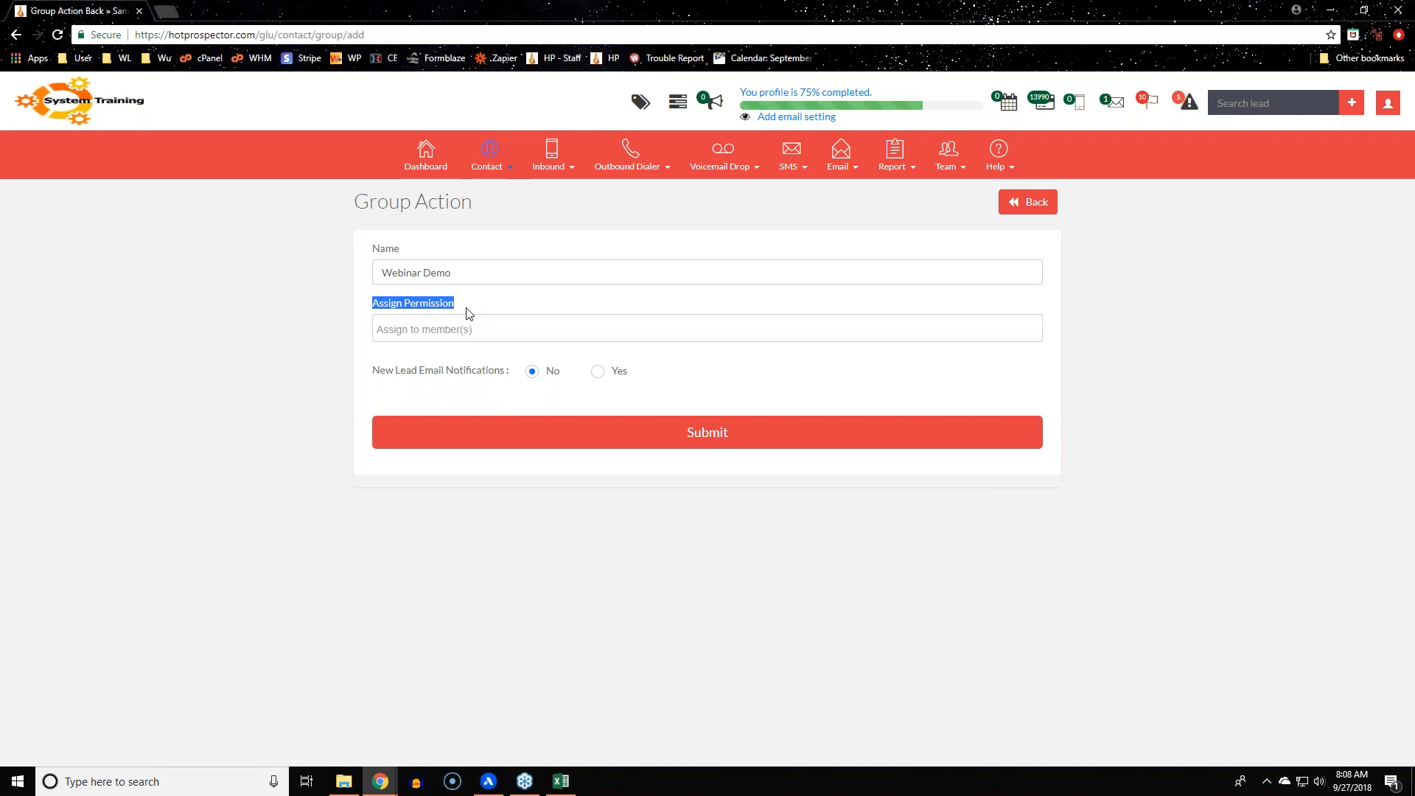
{"action": "left_click", "coordinate": [946, 157]}
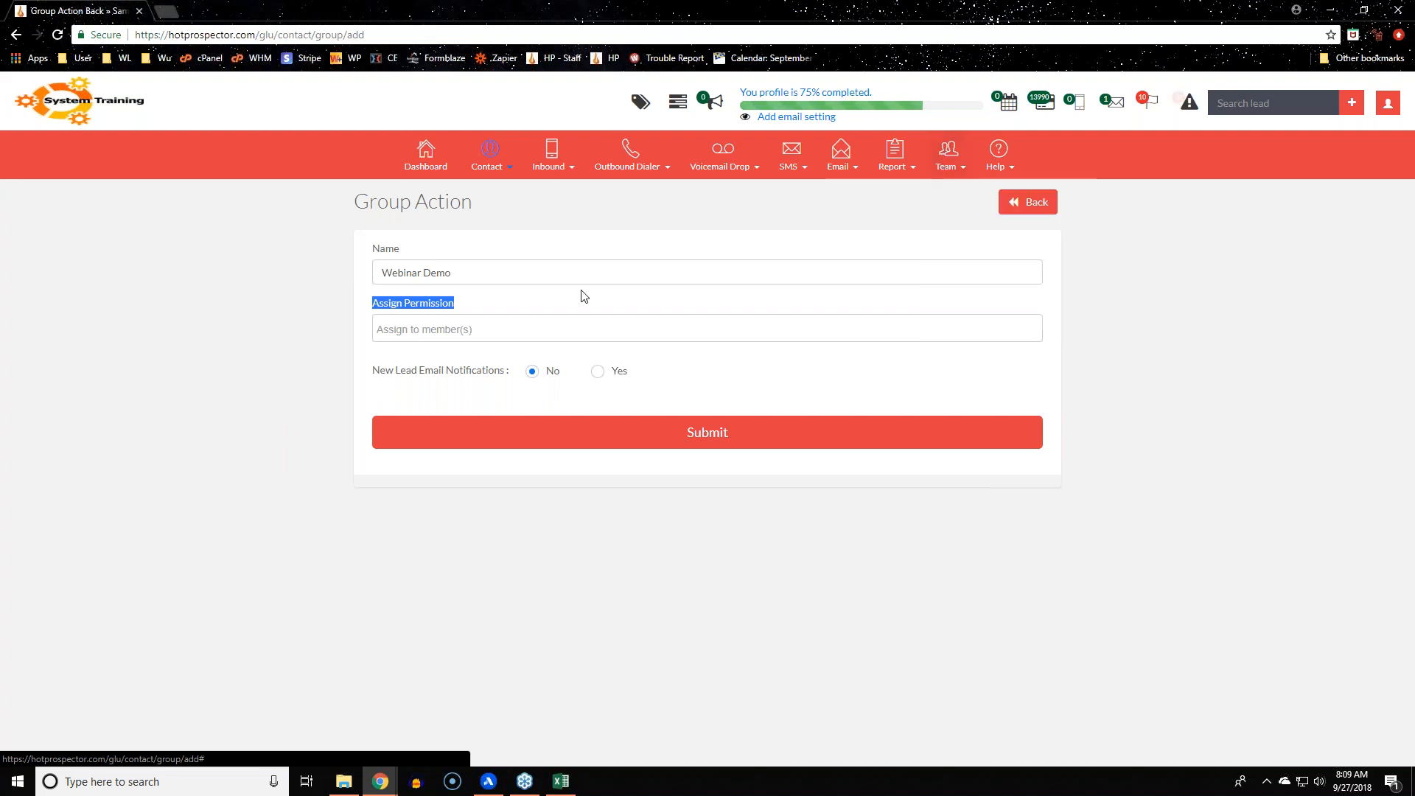
{"action": "left_click", "coordinate": [378, 309]}
{"action": "left_click_drag", "start_coordinate": [377, 308], "coordinate": [471, 318]}
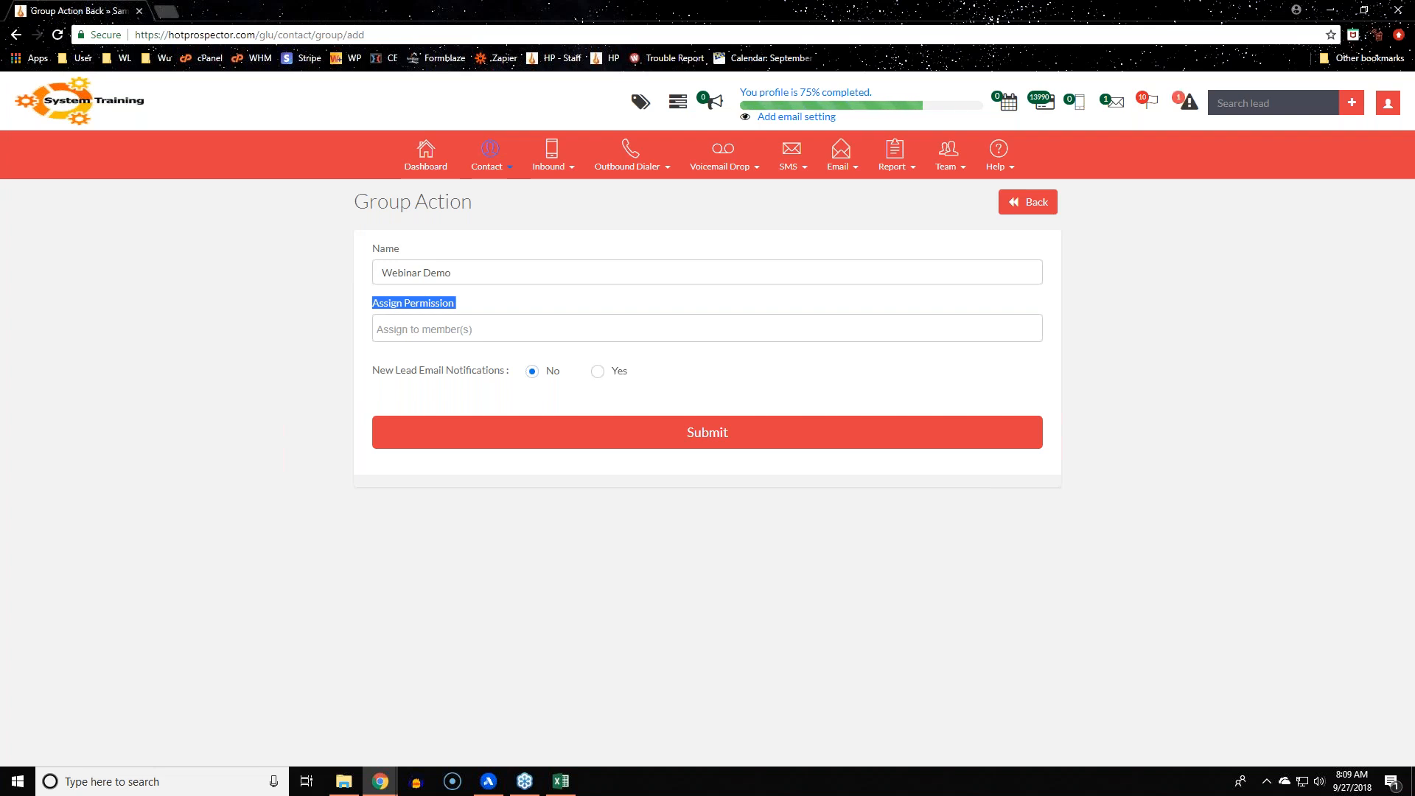
{"action": "left_click", "coordinate": [480, 318]}
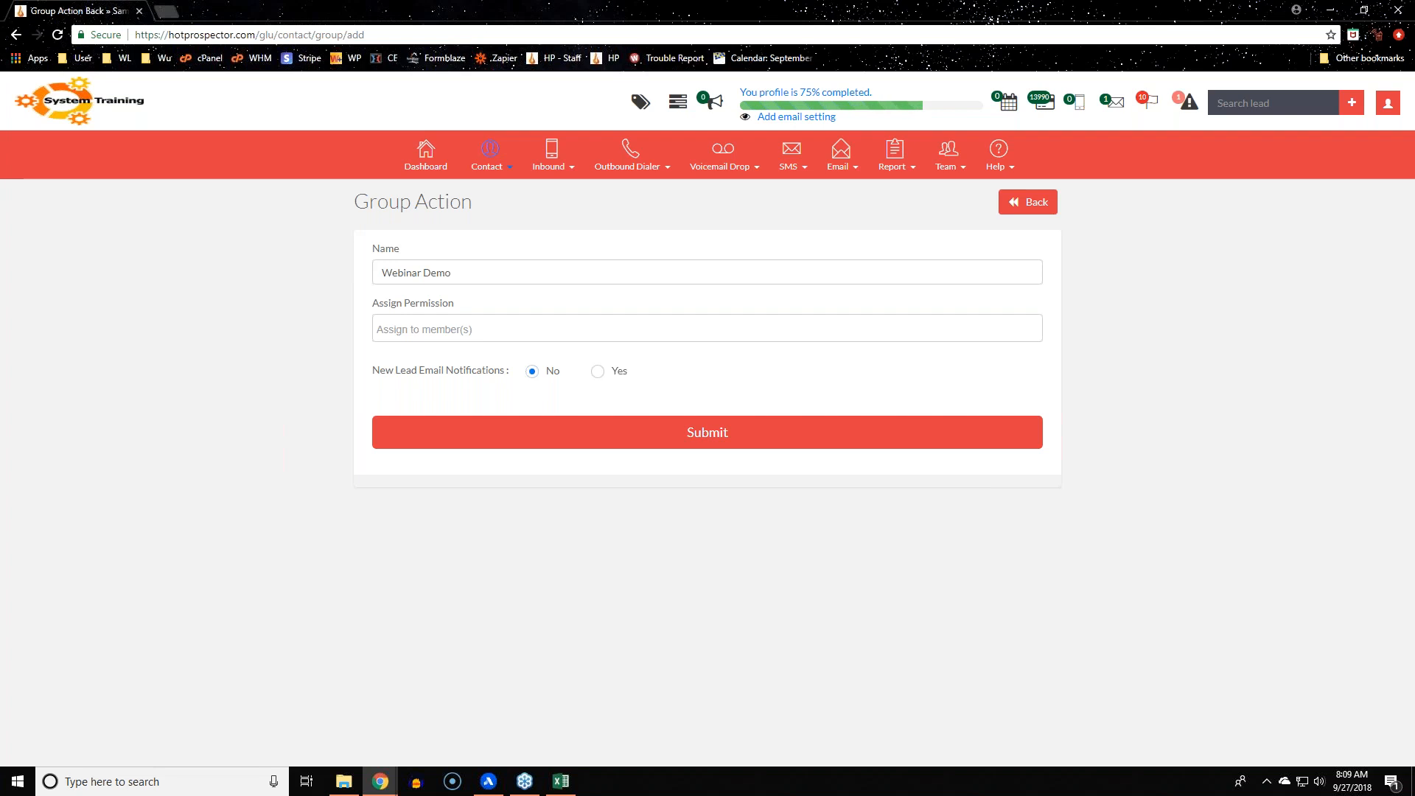
{"action": "left_click", "coordinate": [476, 329]}
{"action": "left_click", "coordinate": [304, 357]}
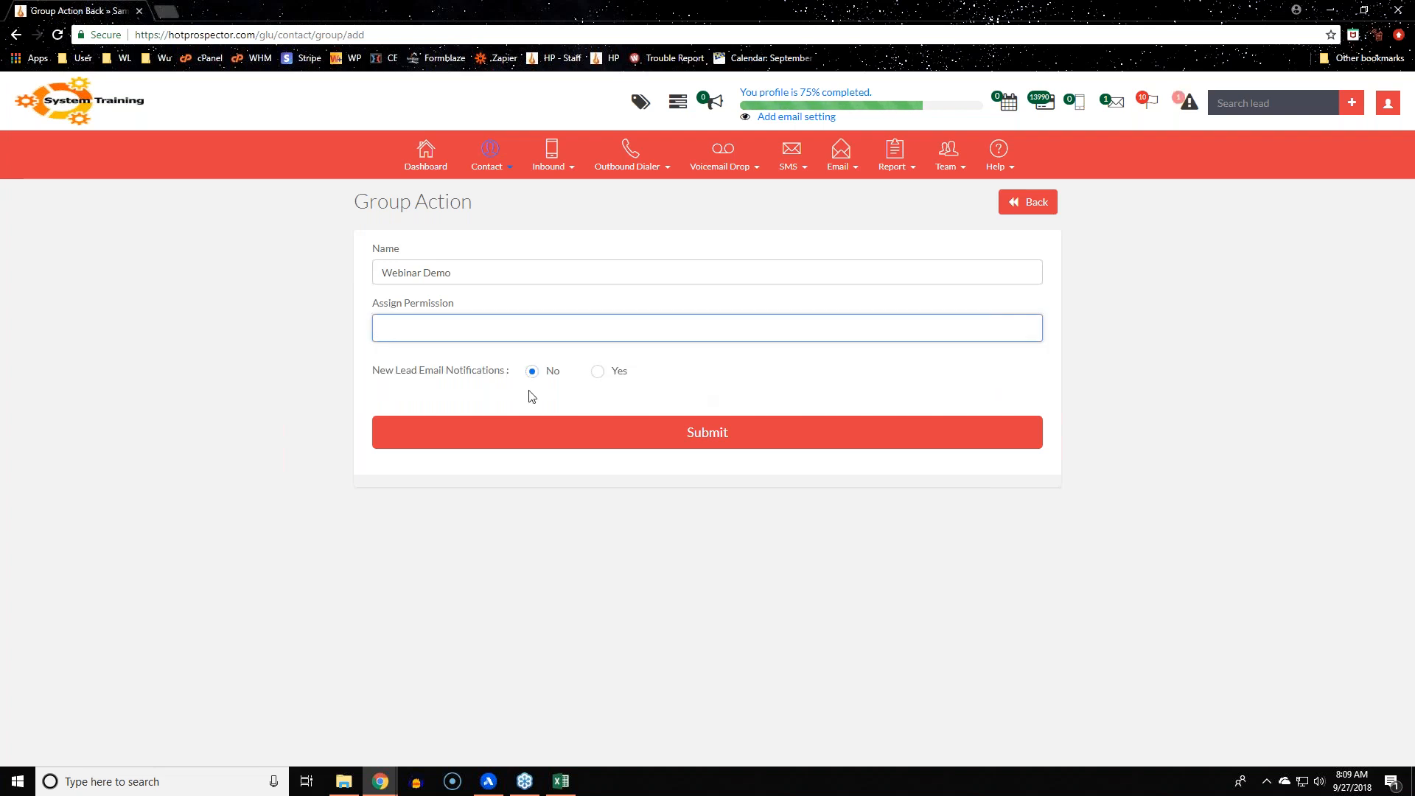
{"action": "left_click", "coordinate": [383, 376]}
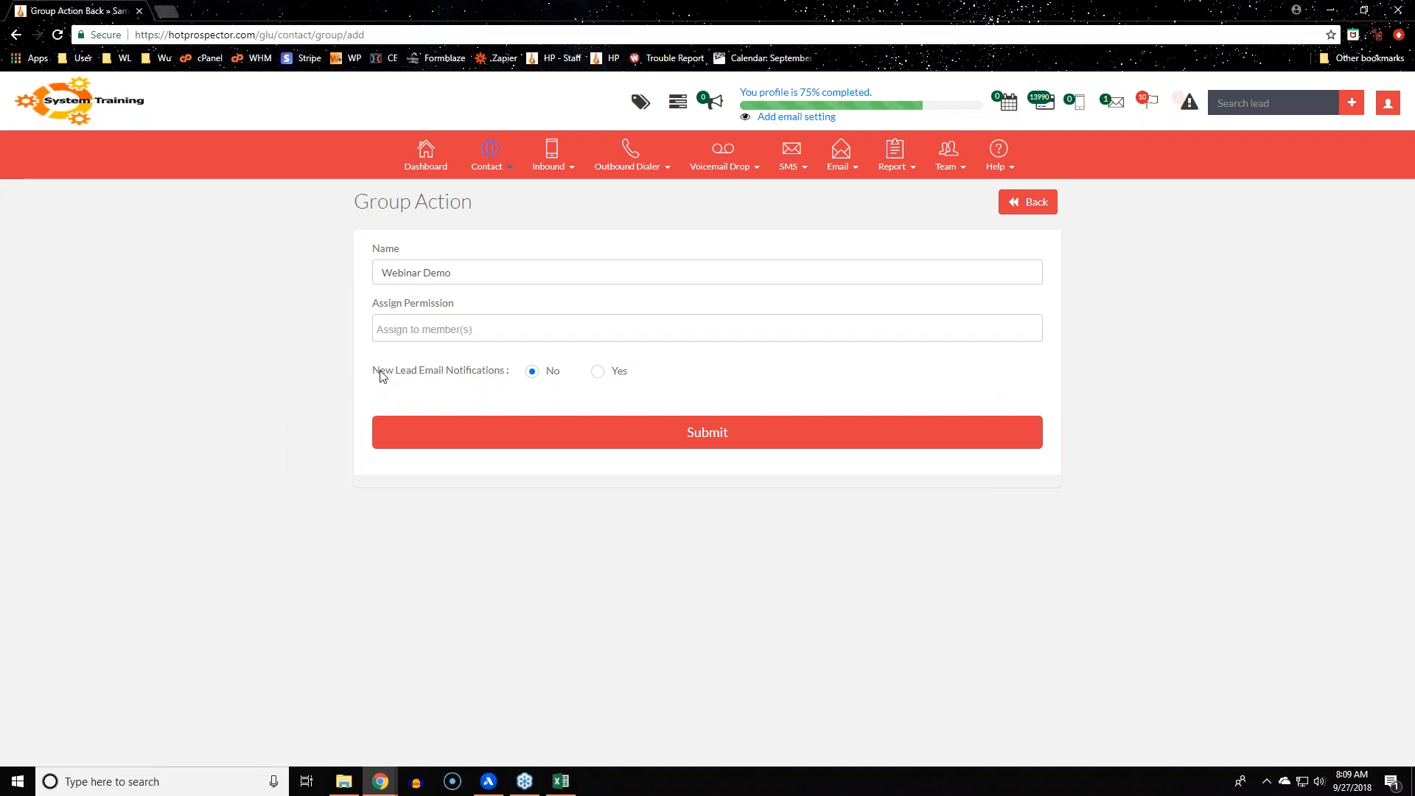
{"action": "left_click_drag", "start_coordinate": [382, 376], "coordinate": [508, 372]}
Switch New Lead Email Notifications to Yes for the Webinar Demo group
{"action": "left_click", "coordinate": [600, 376]}
{"action": "left_click", "coordinate": [598, 375]}
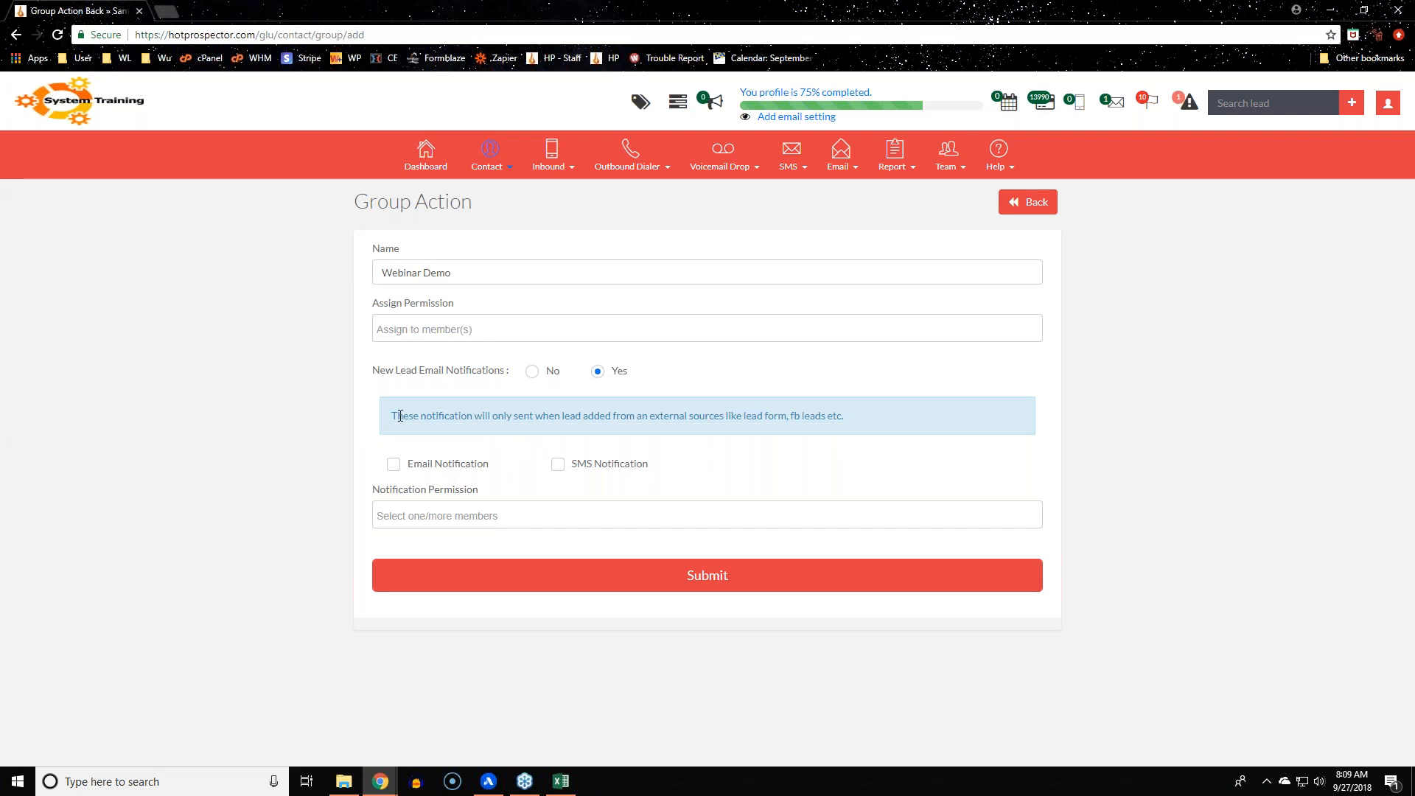
{"action": "left_click_drag", "start_coordinate": [392, 417], "coordinate": [843, 418]}
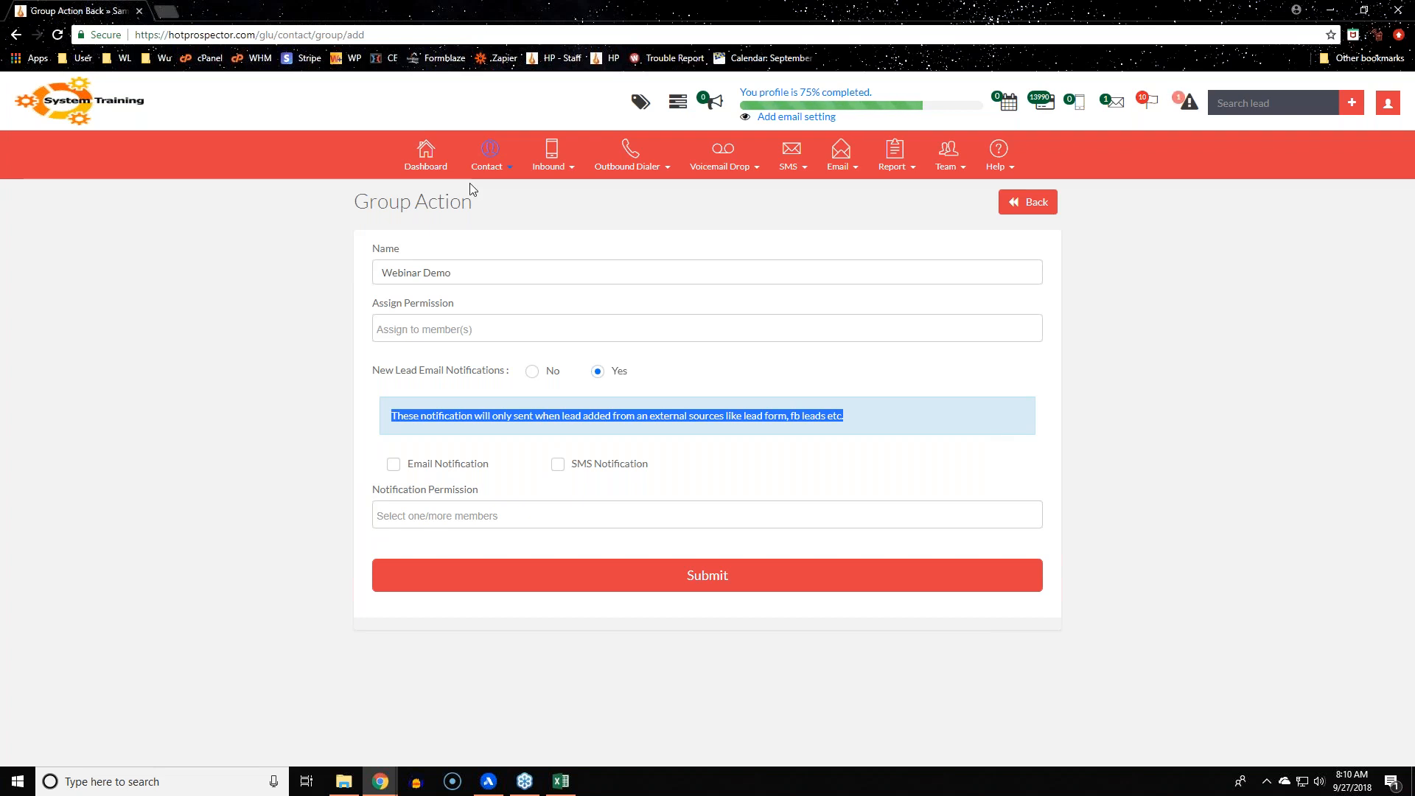
{"action": "left_click", "coordinate": [486, 161]}
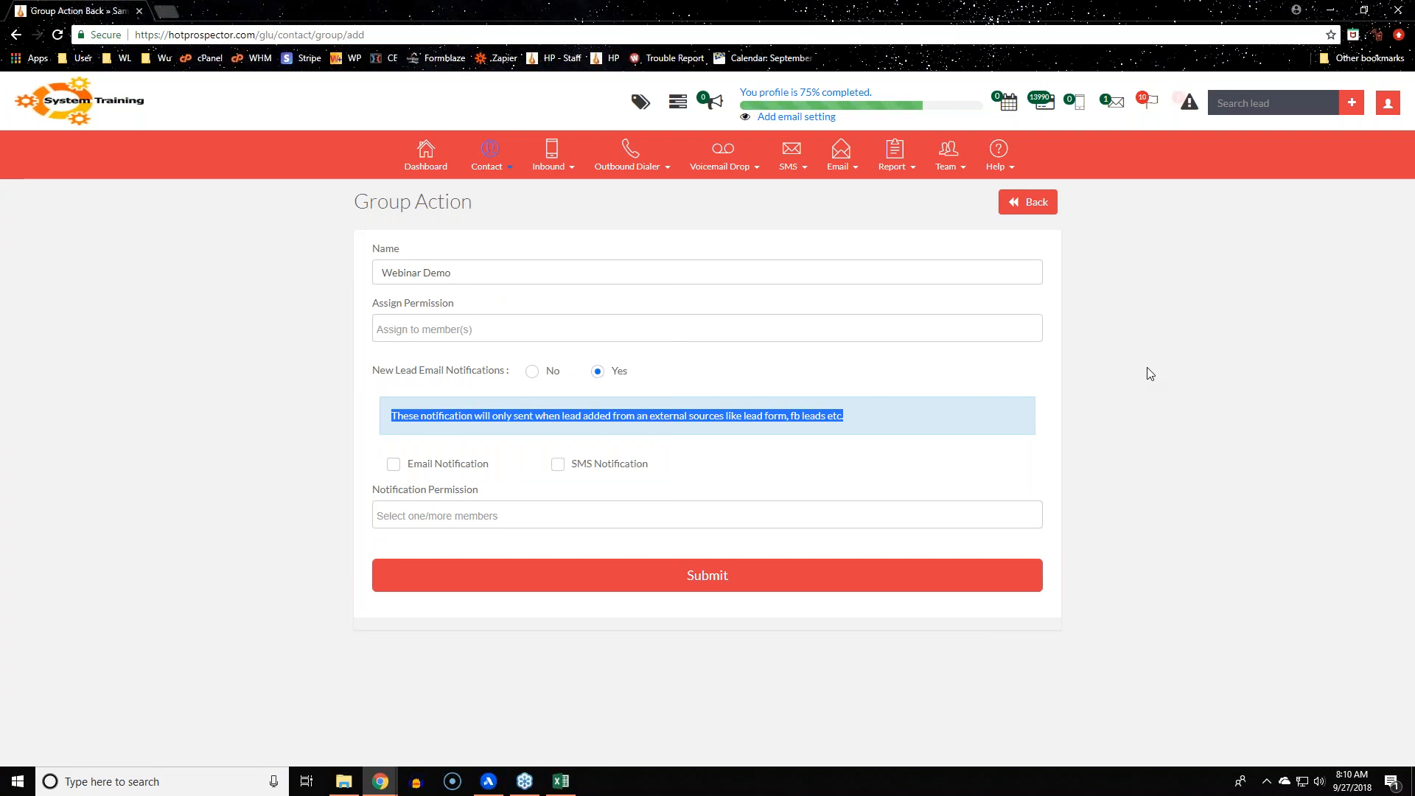
{"action": "left_click", "coordinate": [651, 433]}
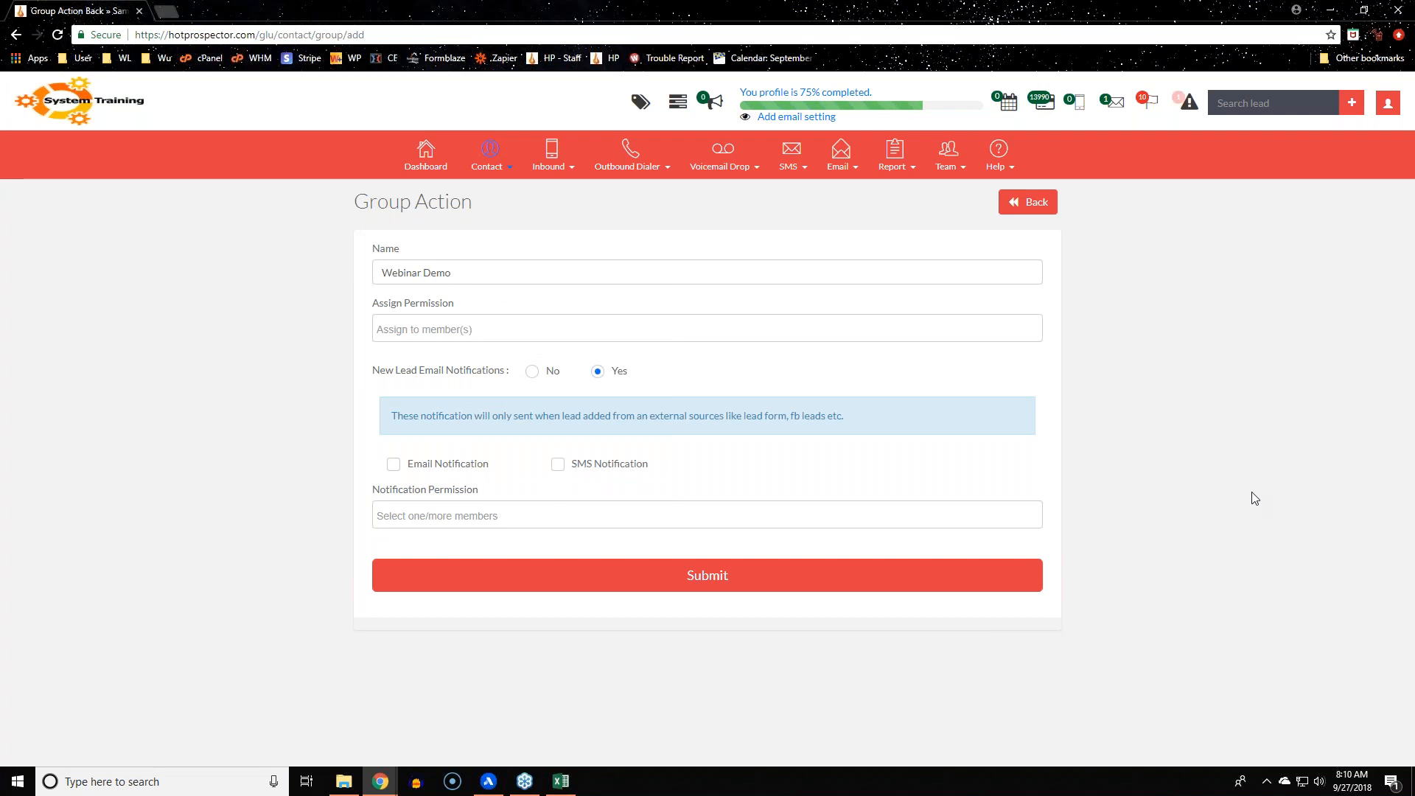
Tick both the Email Notification and SMS Notification checkboxes for new leads
{"action": "left_click", "coordinate": [393, 464]}
{"action": "left_click", "coordinate": [555, 464]}
{"action": "scroll", "coordinate": [620, 361], "scroll_direction": "down", "scroll_amount": 2}
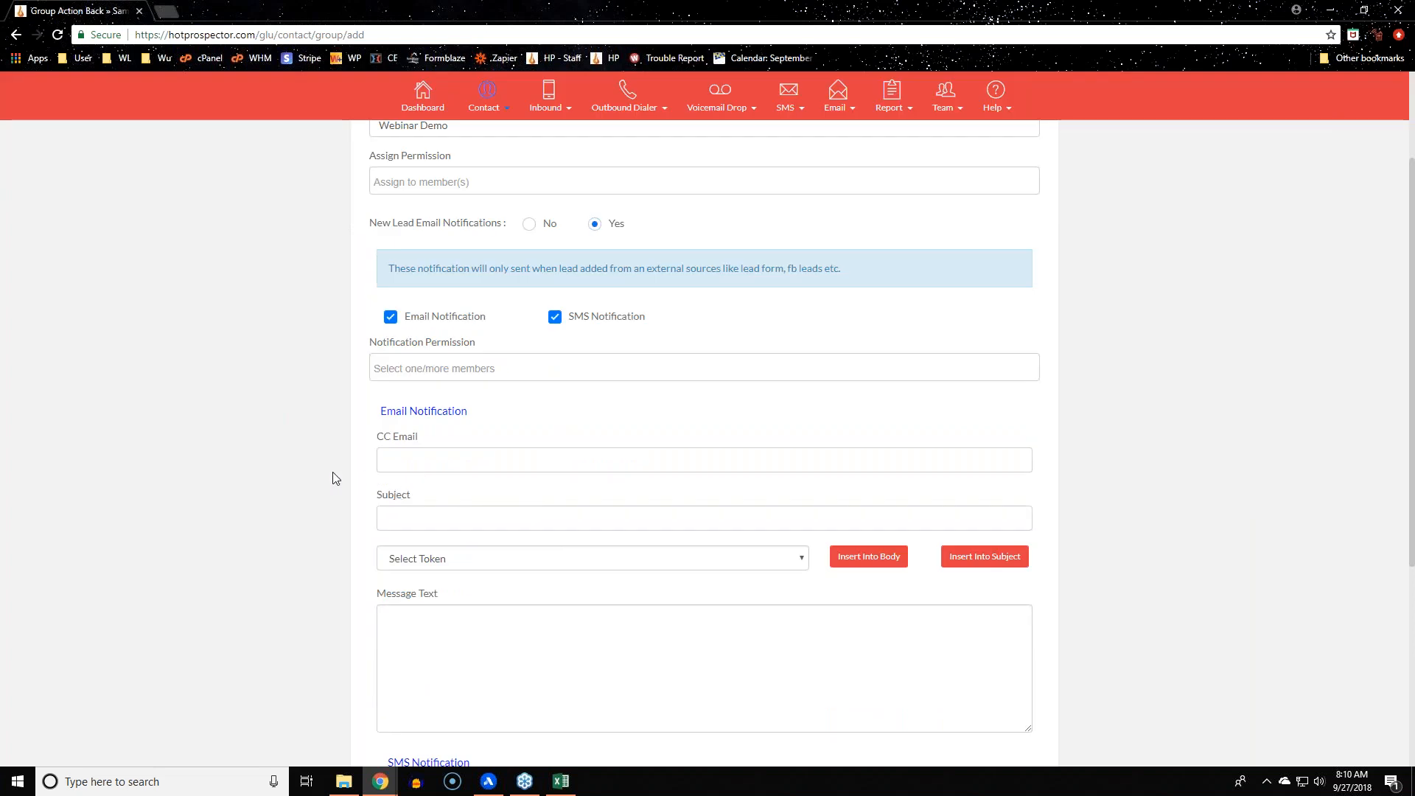
{"action": "left_click_drag", "start_coordinate": [377, 435], "coordinate": [461, 446]}
{"action": "left_click", "coordinate": [464, 441]}
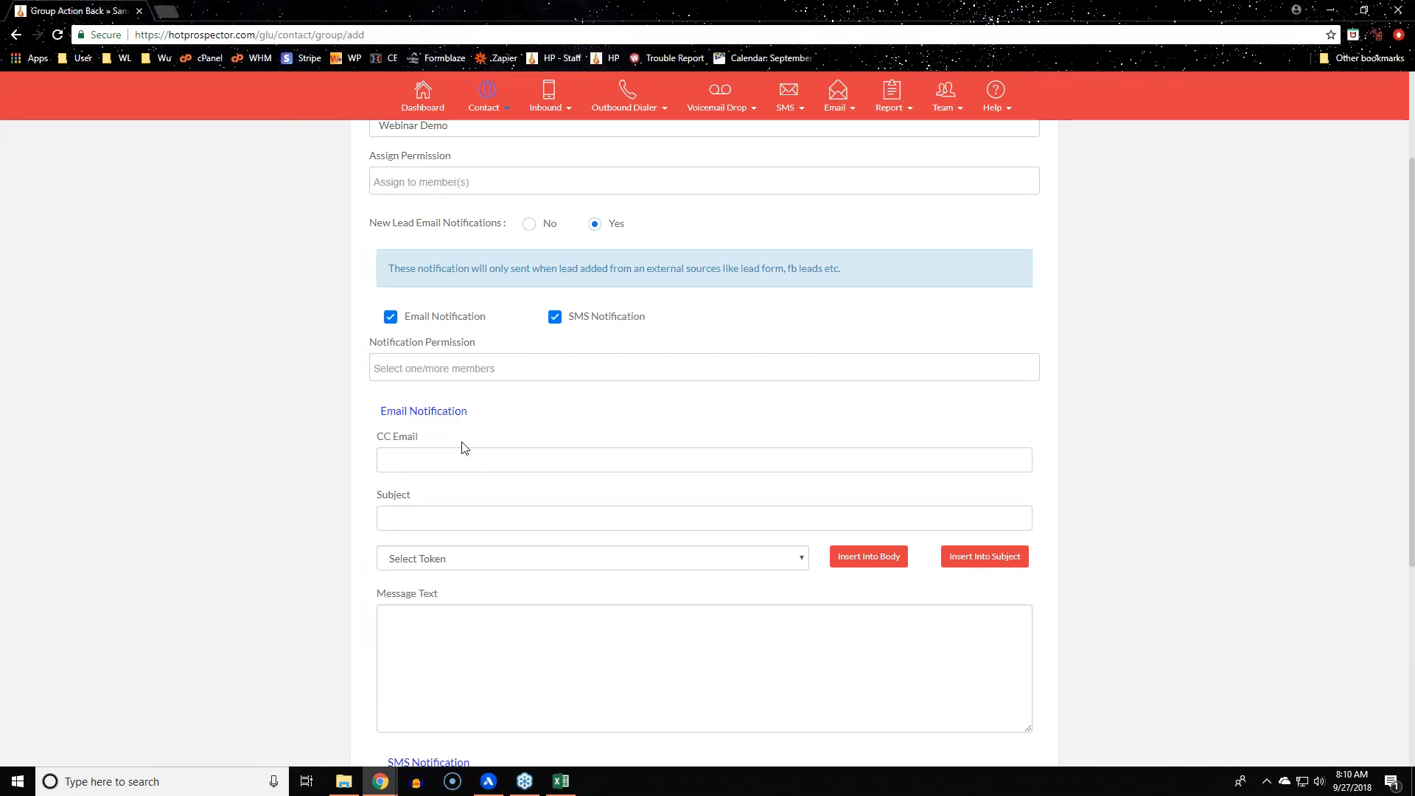
{"action": "scroll", "coordinate": [357, 496], "scroll_direction": "down", "scroll_amount": 3}
{"action": "left_click", "coordinate": [534, 435]}
{"action": "left_click", "coordinate": [317, 438]}
Review the new message fields and check the Select Token list without choosing a token
{"action": "scroll", "coordinate": [318, 438], "scroll_direction": "up", "scroll_amount": 3}
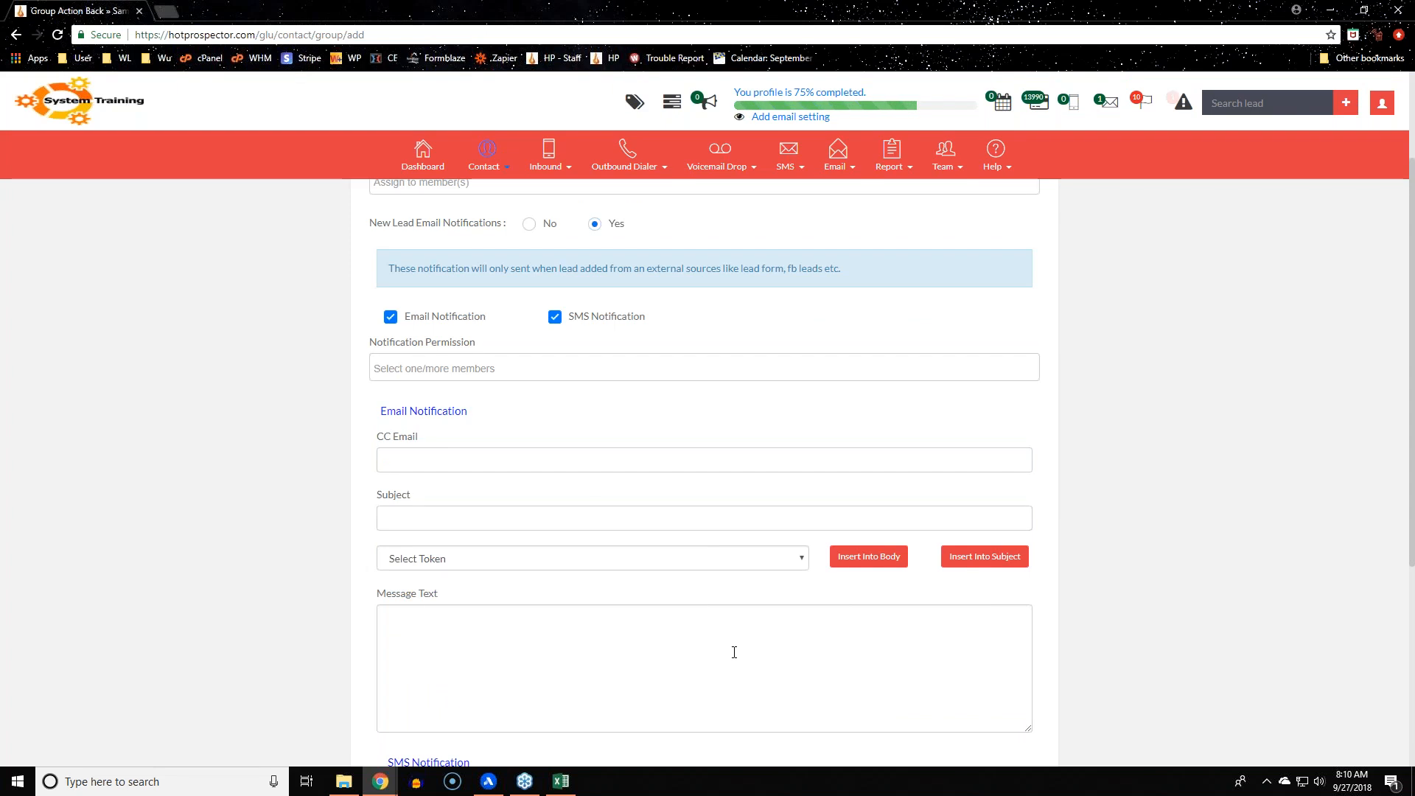
{"action": "scroll", "coordinate": [734, 652], "scroll_direction": "down", "scroll_amount": 3}
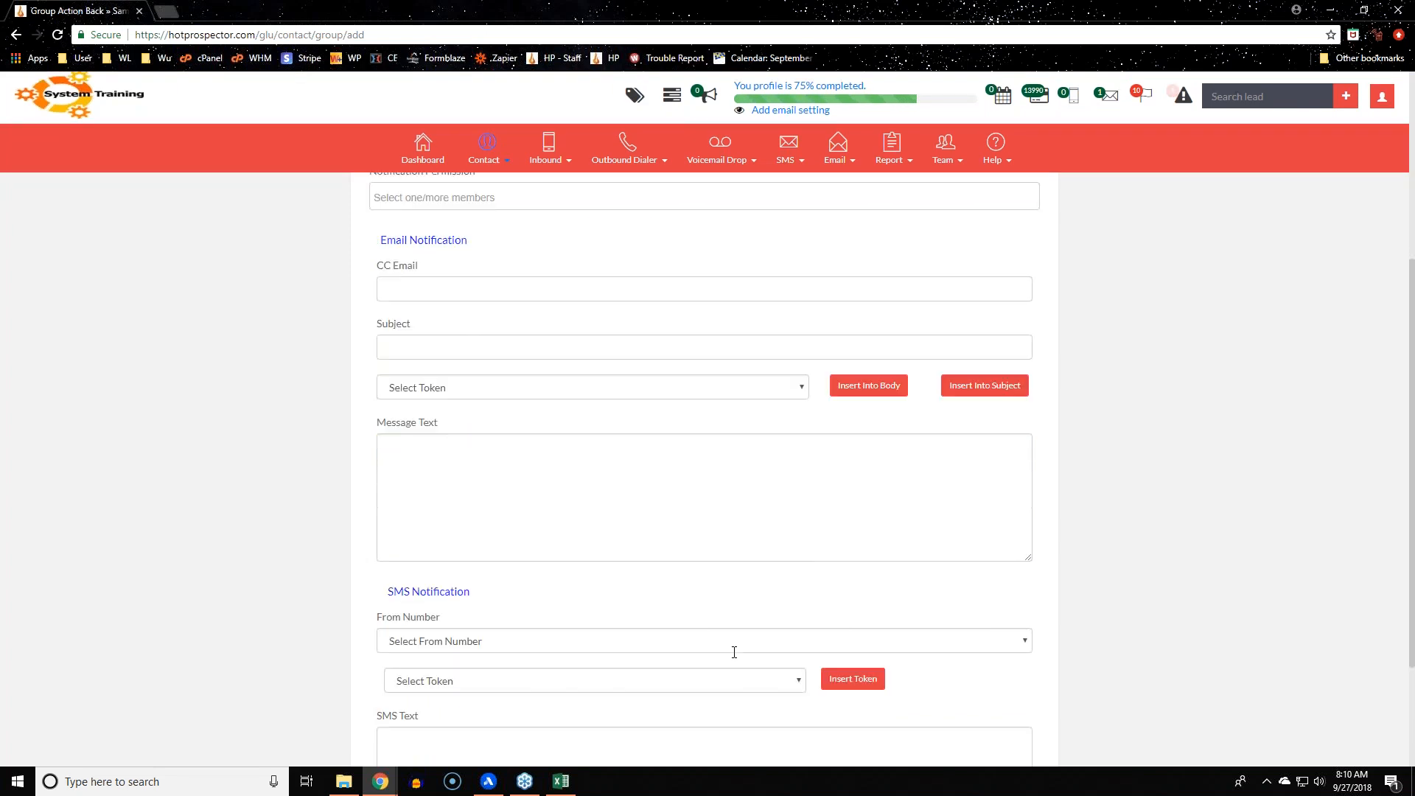
{"action": "scroll", "coordinate": [462, 607], "scroll_direction": "down", "scroll_amount": 3}
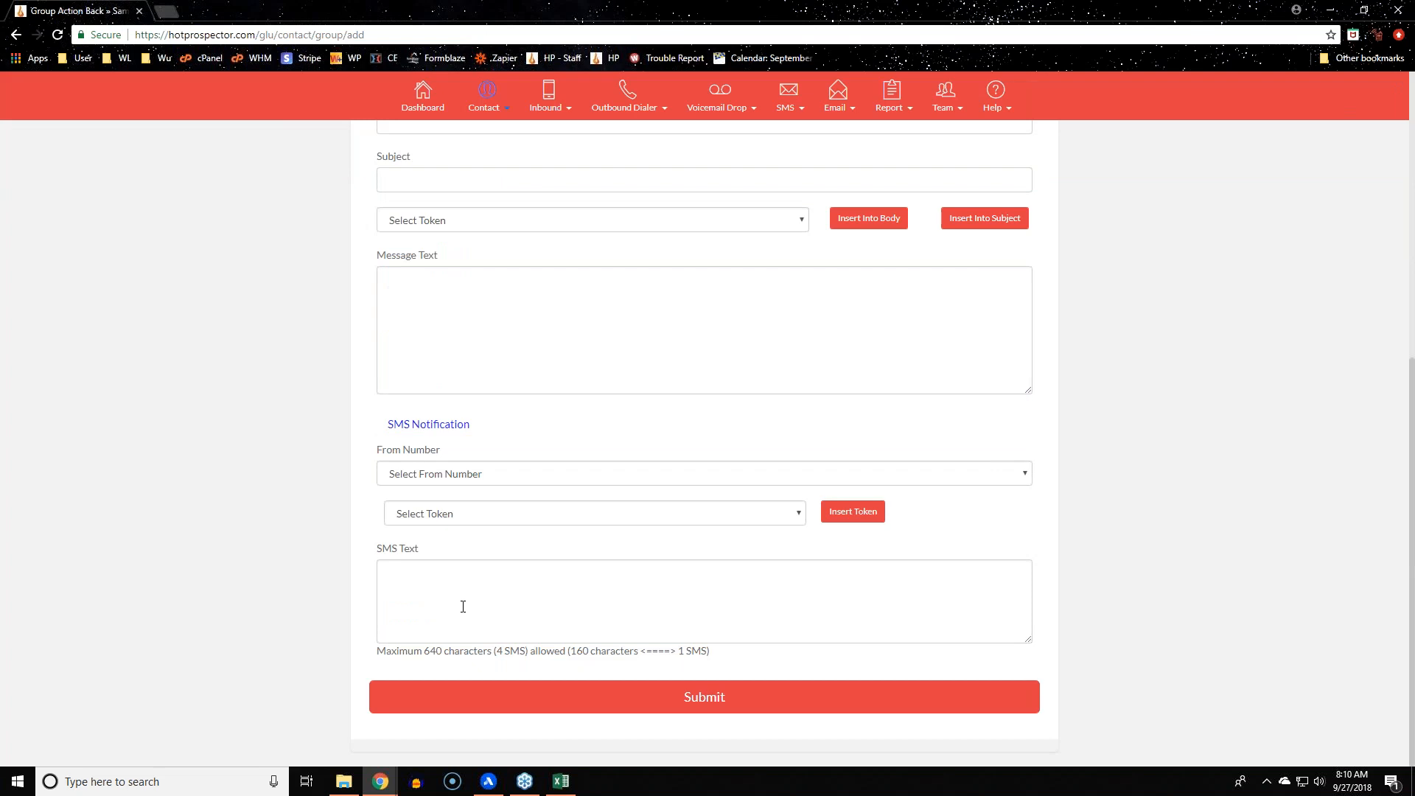
{"action": "scroll", "coordinate": [463, 606], "scroll_direction": "up", "scroll_amount": 6}
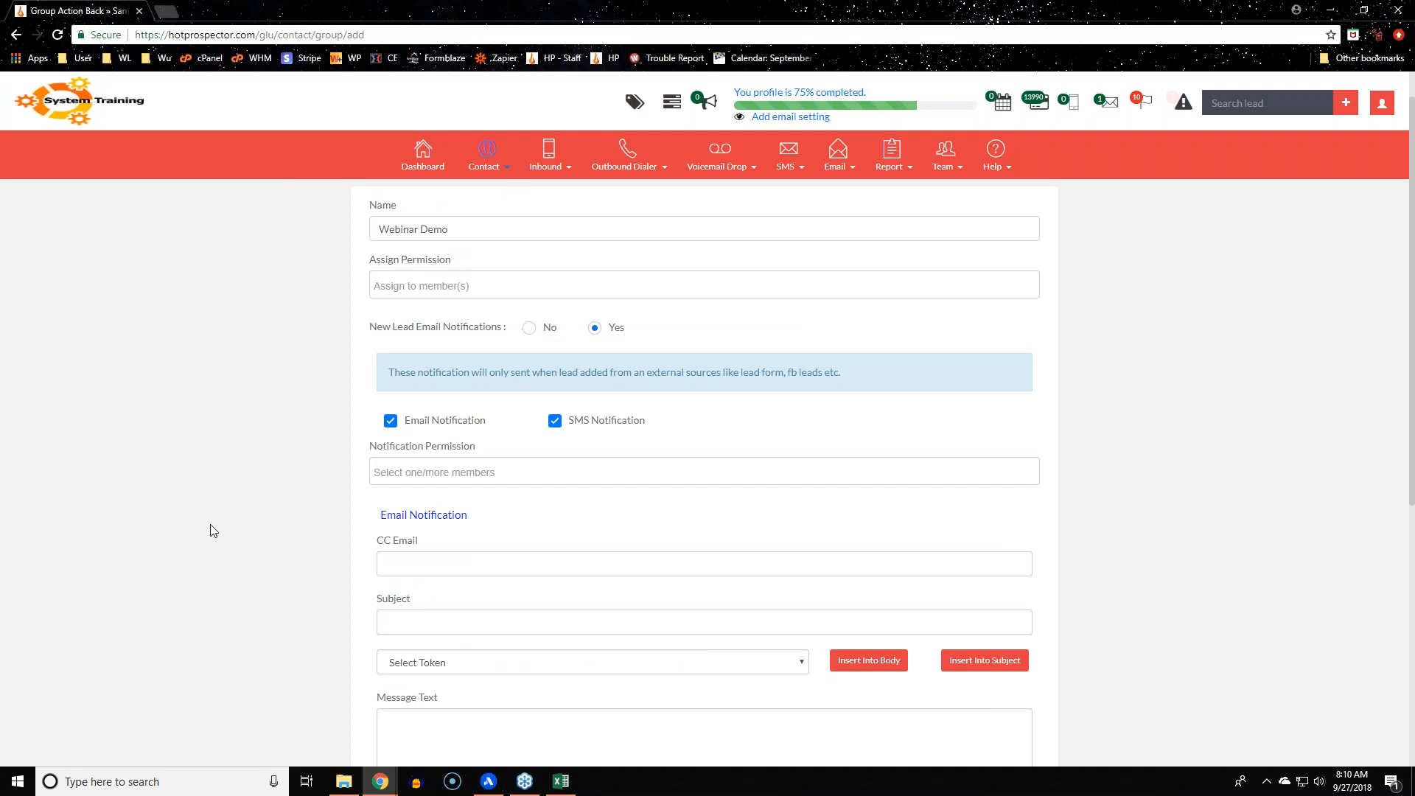
{"action": "scroll", "coordinate": [213, 535], "scroll_direction": "down", "scroll_amount": 1}
{"action": "scroll", "coordinate": [214, 535], "scroll_direction": "down", "scroll_amount": 3}
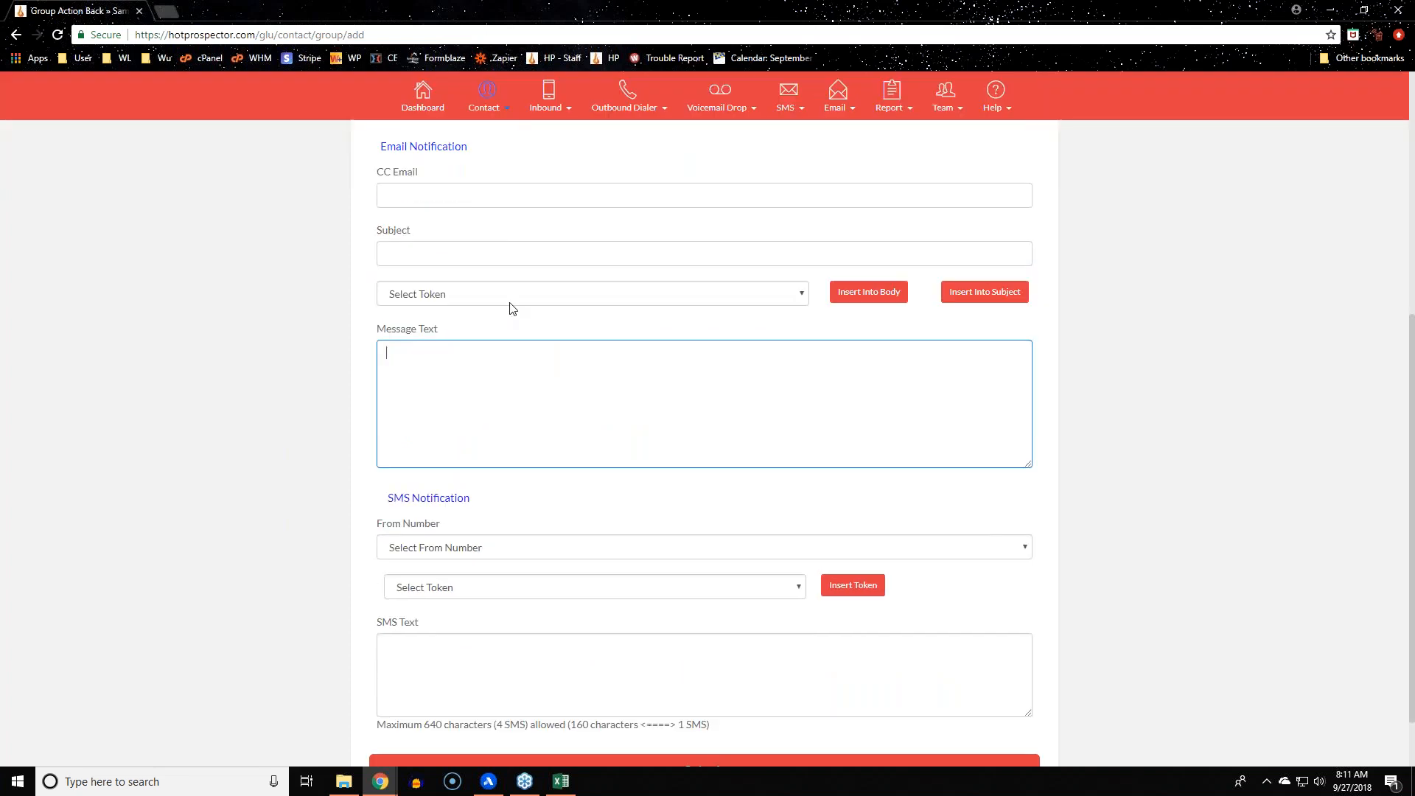
{"action": "left_click", "coordinate": [510, 303]}
{"action": "left_click", "coordinate": [341, 531]}
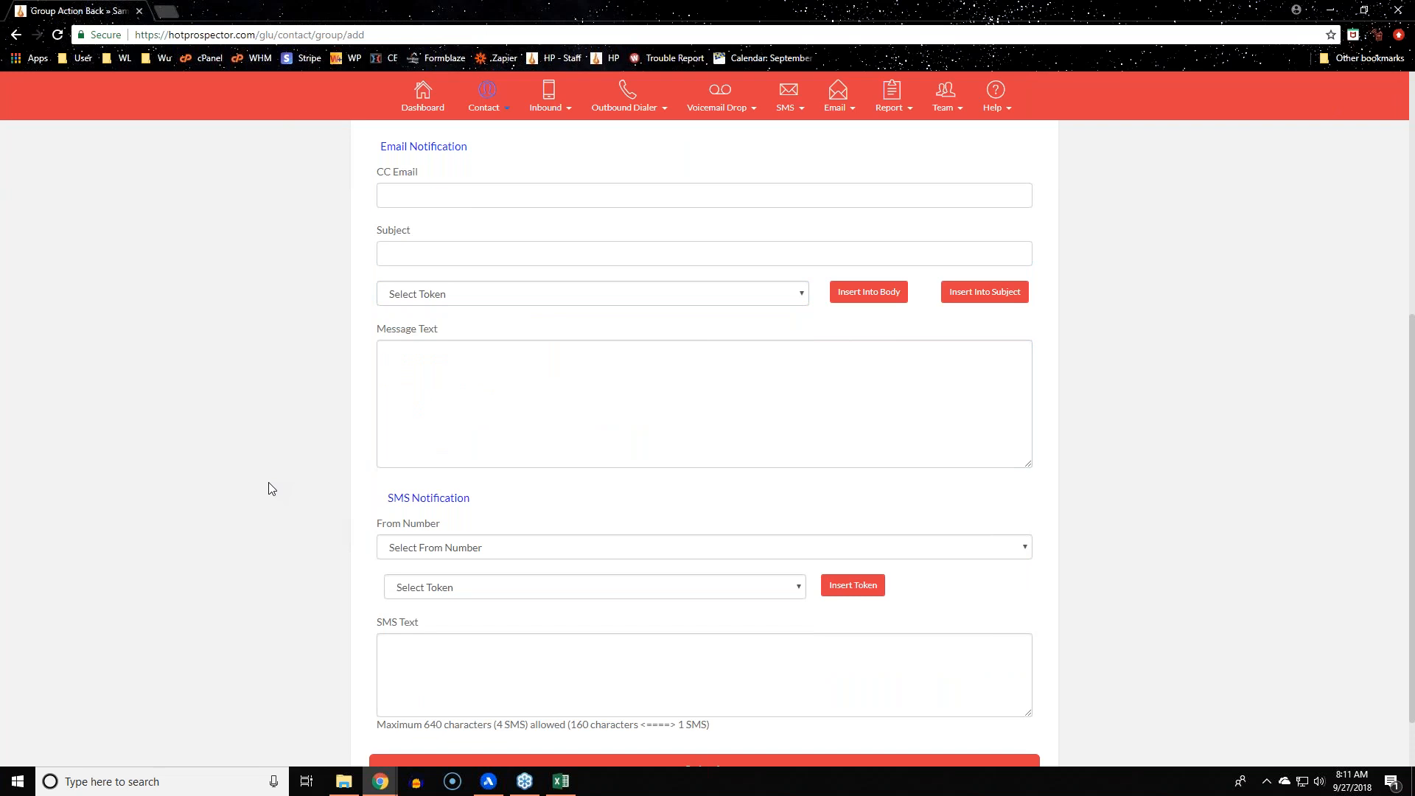
Pick the First Name token for the email notification, then review the form
{"action": "left_click", "coordinate": [586, 294]}
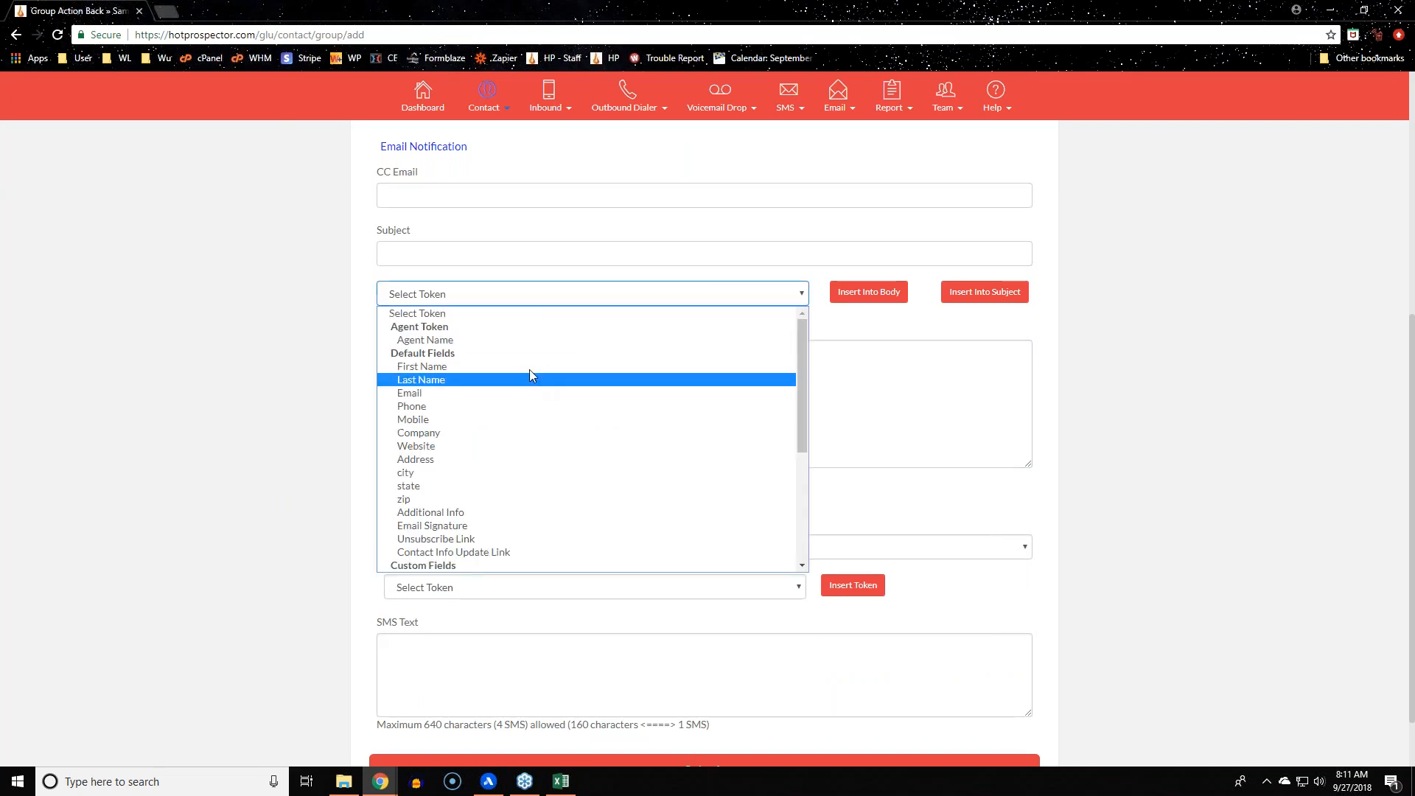
{"action": "left_click", "coordinate": [528, 366]}
{"action": "left_click", "coordinate": [529, 363]}
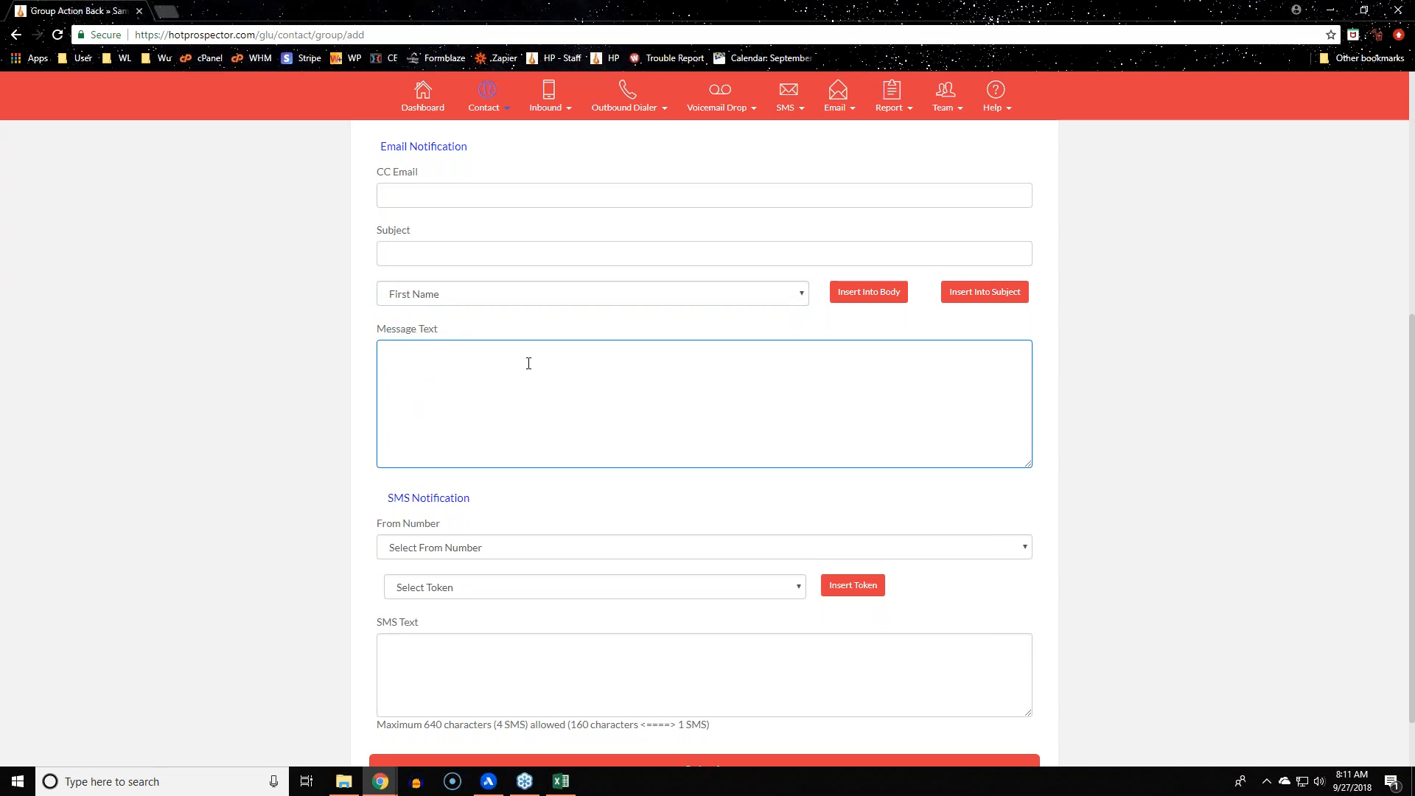
{"action": "left_click", "coordinate": [370, 369]}
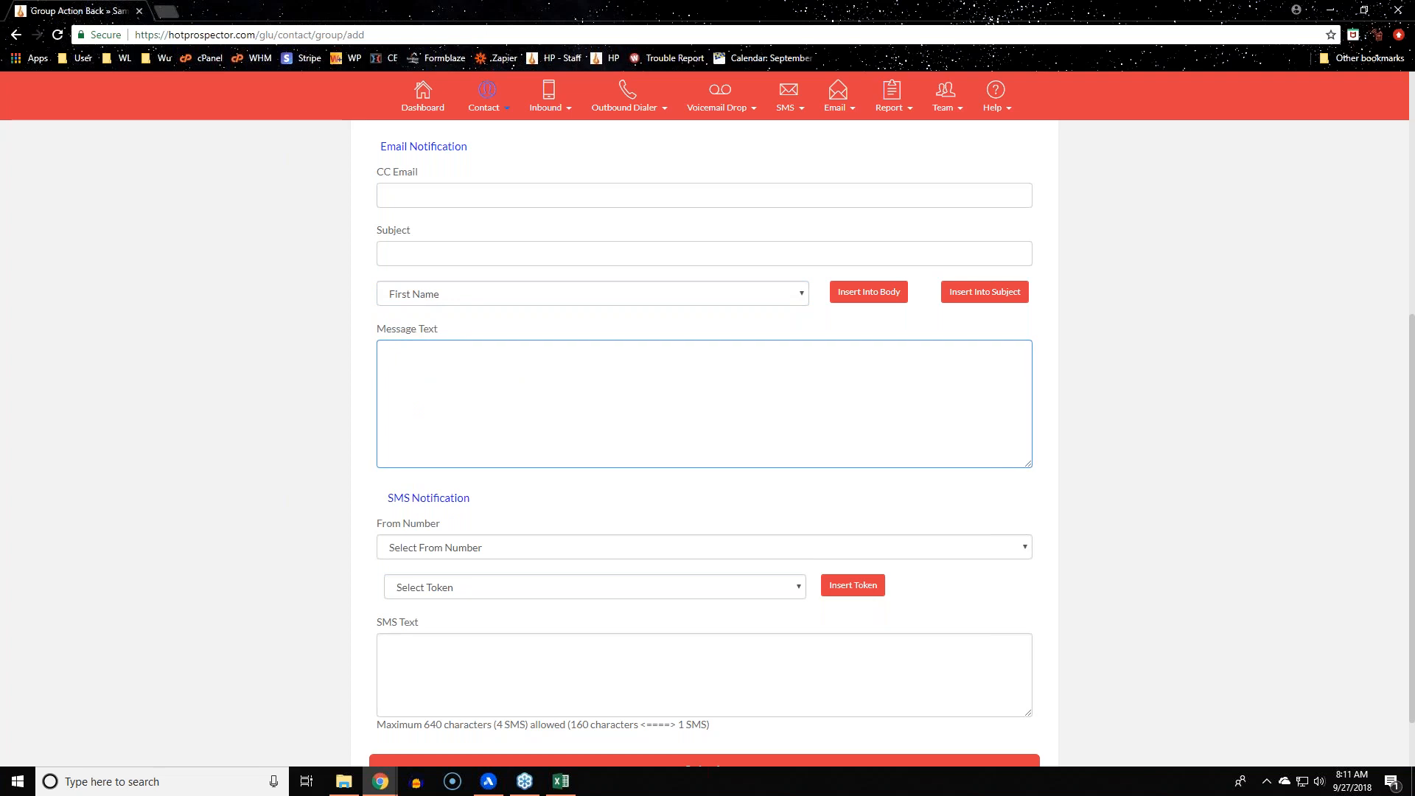
{"action": "scroll", "coordinate": [742, 610], "scroll_direction": "down", "scroll_amount": 1}
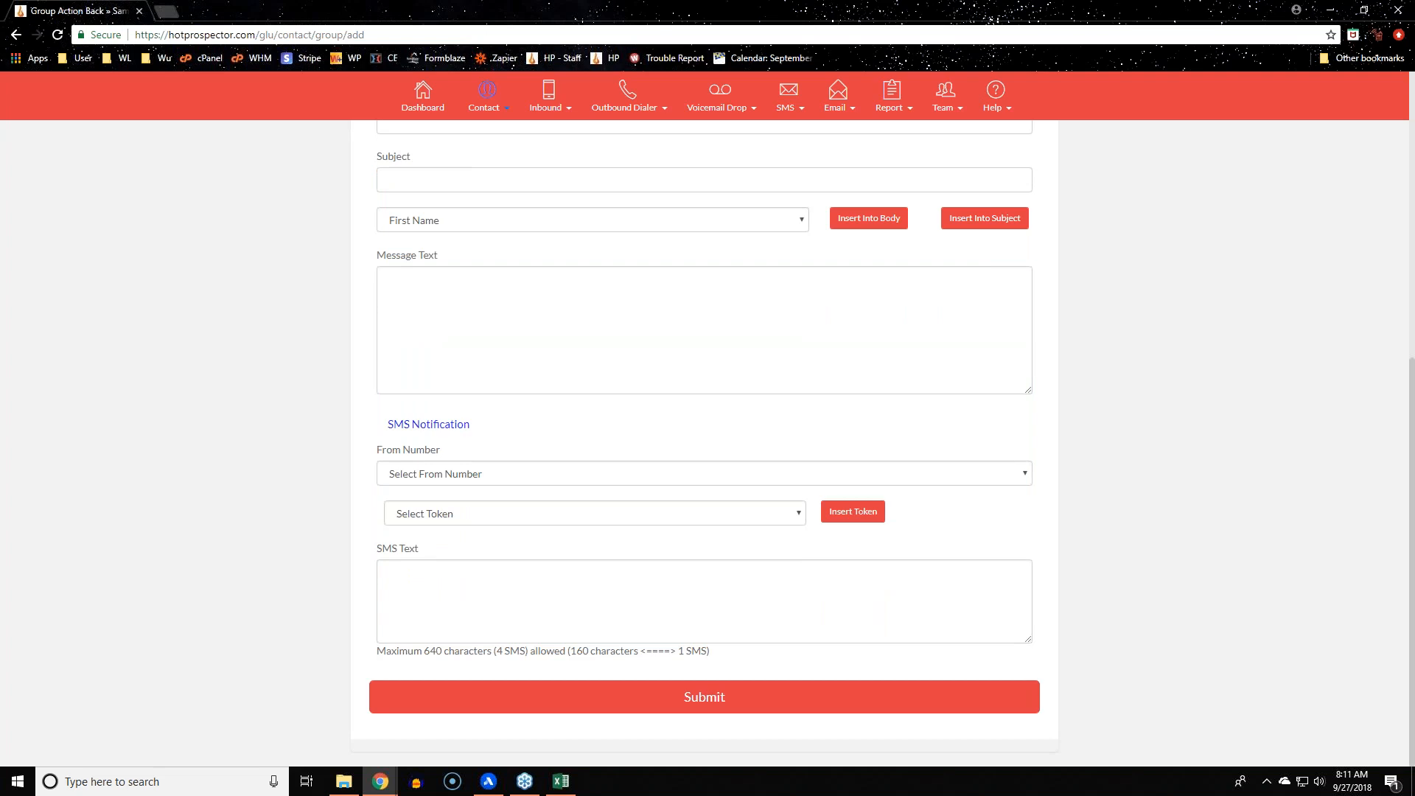
{"action": "scroll", "coordinate": [565, 601], "scroll_direction": "up", "scroll_amount": 2}
{"action": "scroll", "coordinate": [565, 601], "scroll_direction": "up", "scroll_amount": 5}
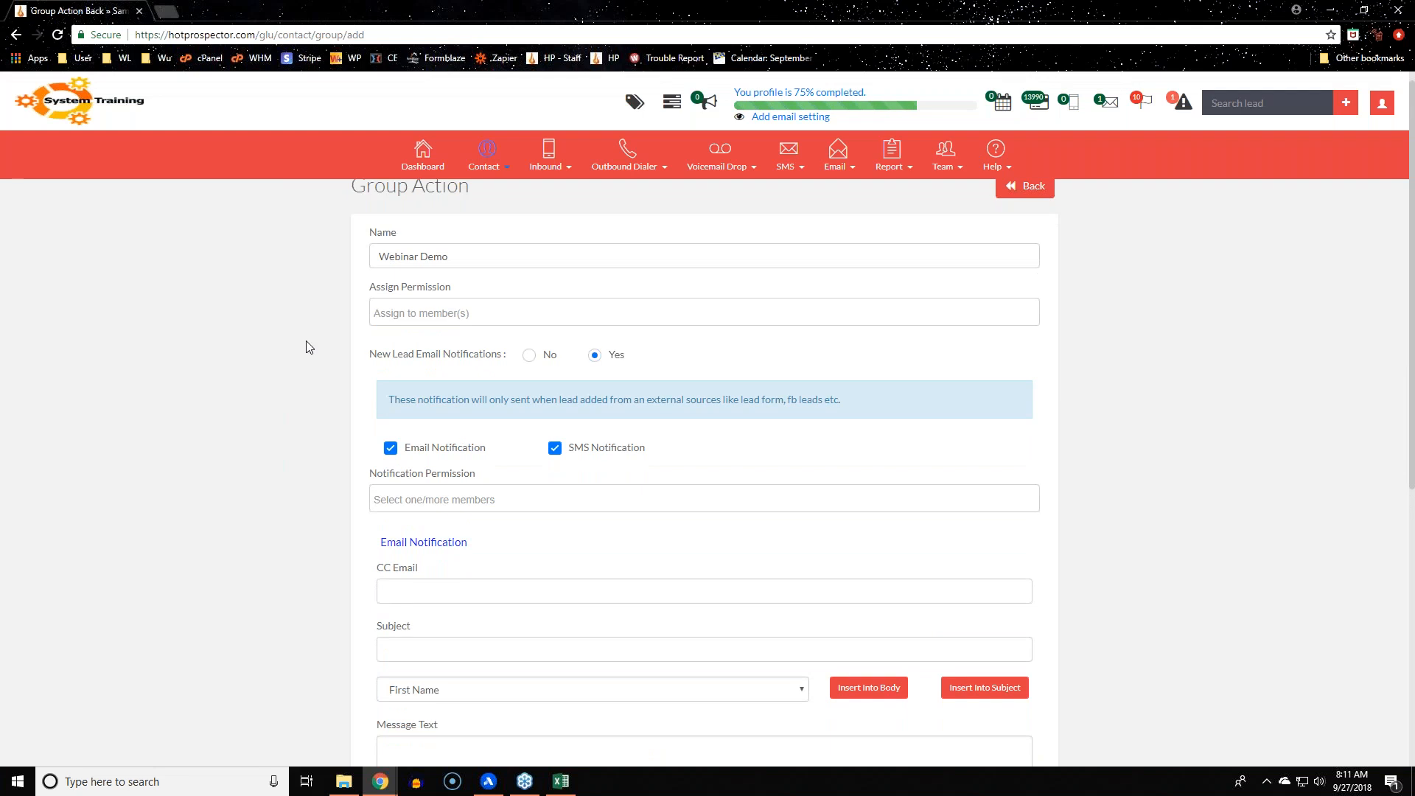
{"action": "scroll", "coordinate": [309, 348], "scroll_direction": "down", "scroll_amount": 6}
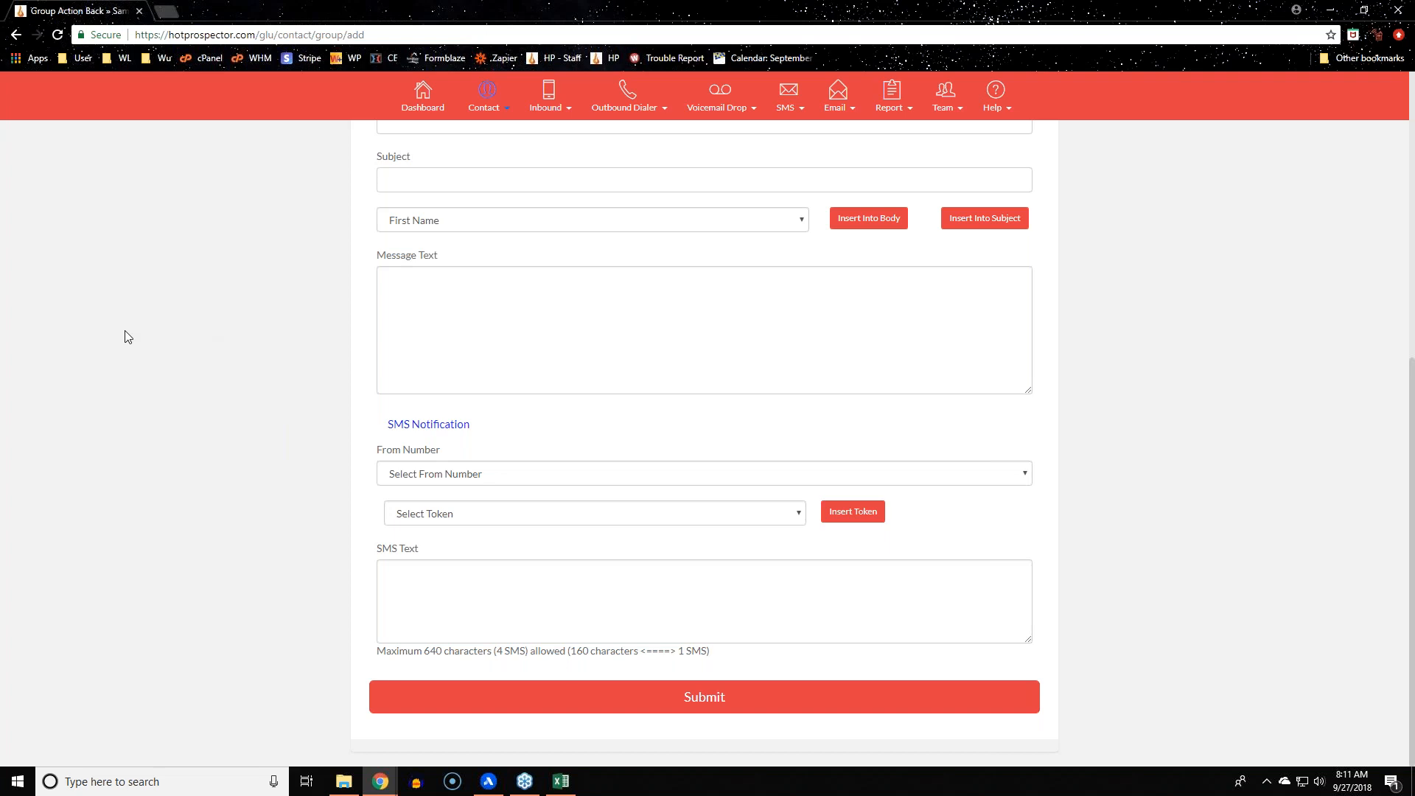
{"action": "scroll", "coordinate": [126, 337], "scroll_direction": "up", "scroll_amount": 7}
Return to the Groups list, tick Customers and try Delete Group(s)
{"action": "left_click", "coordinate": [496, 166]}
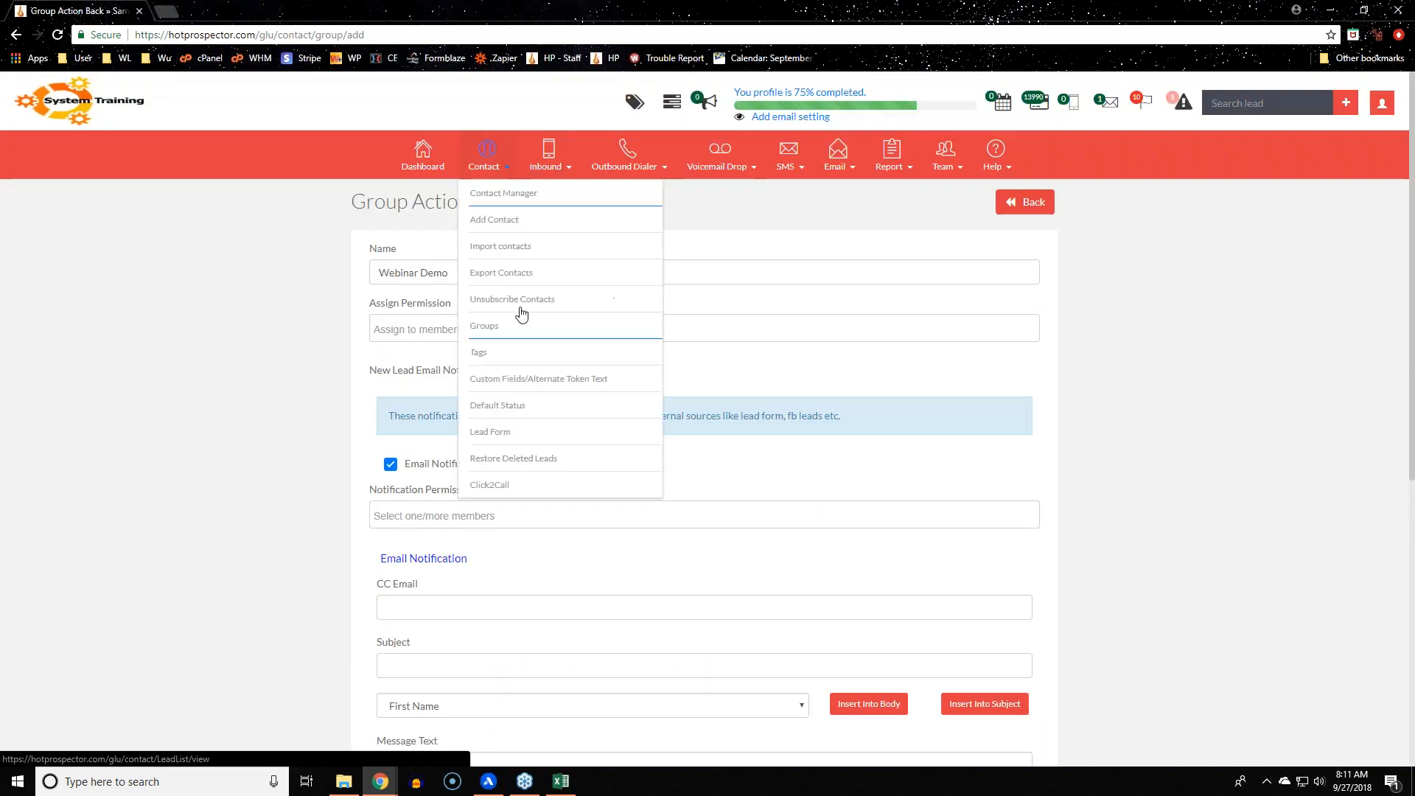
{"action": "left_click", "coordinate": [521, 336]}
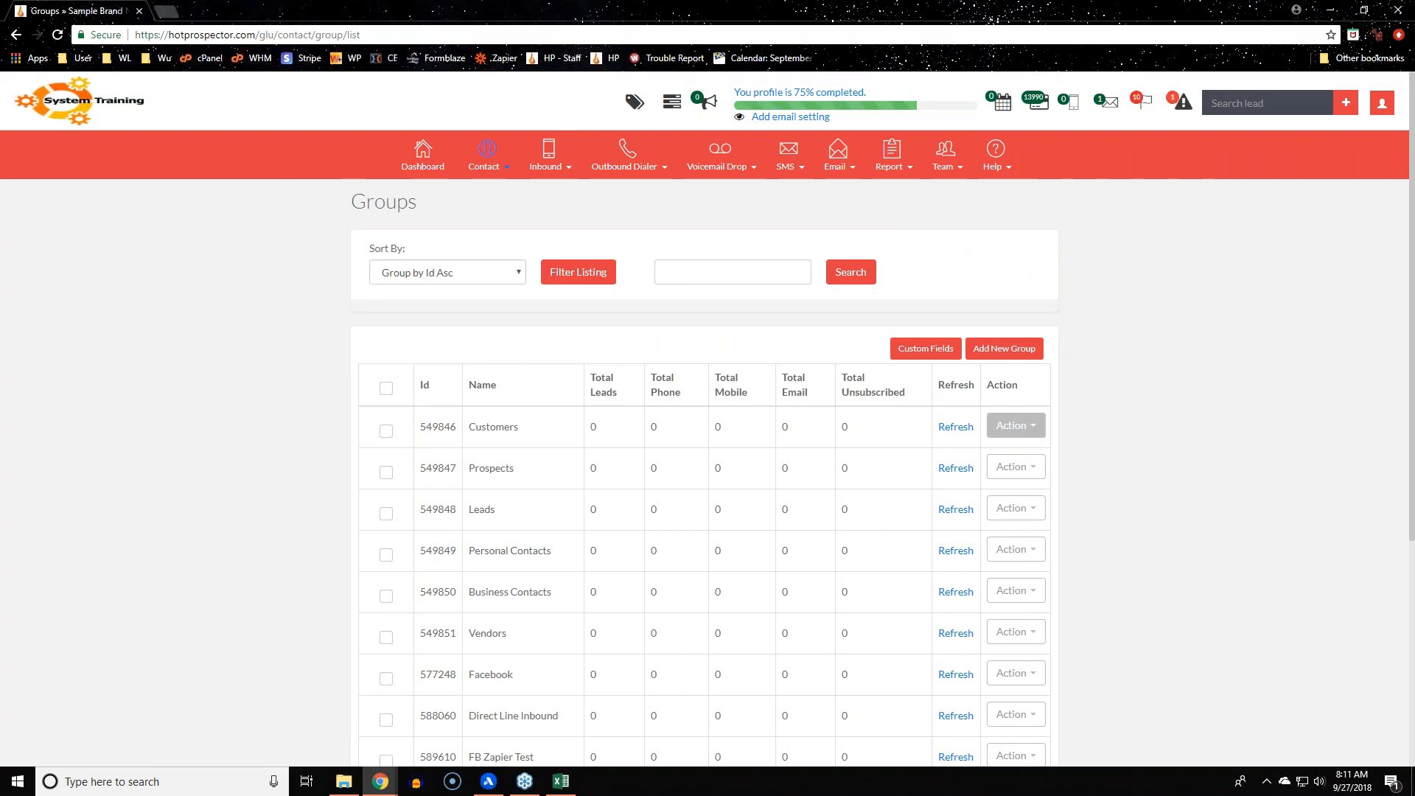
{"action": "left_click", "coordinate": [386, 431]}
{"action": "scroll", "coordinate": [385, 440], "scroll_direction": "down", "scroll_amount": 5}
{"action": "left_click", "coordinate": [390, 693]}
{"action": "scroll", "coordinate": [252, 550], "scroll_direction": "up", "scroll_amount": 5}
Open the Customers group's edit page, go back, then choose Delete from its Action menu
{"action": "left_click", "coordinate": [1016, 426]}
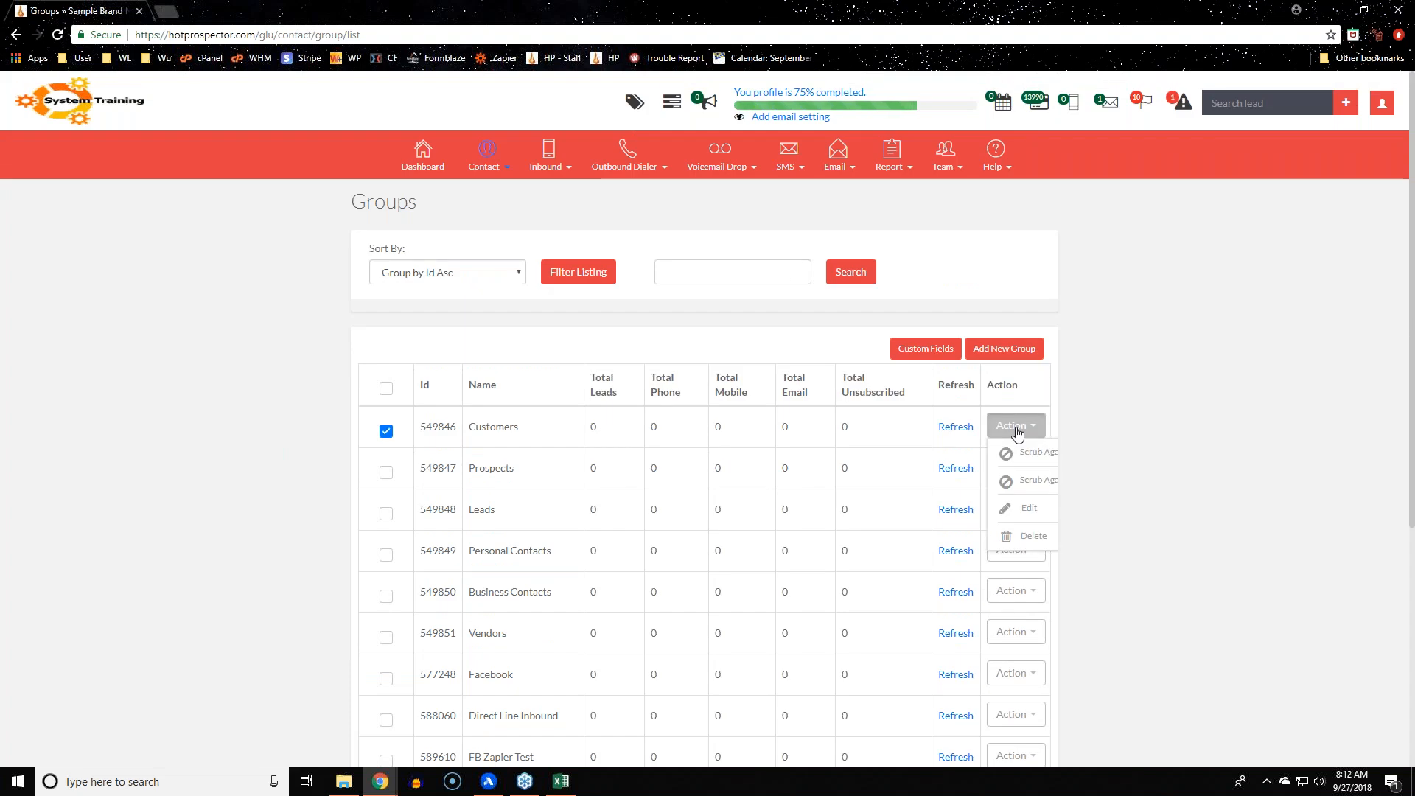
{"action": "left_click", "coordinate": [1024, 508]}
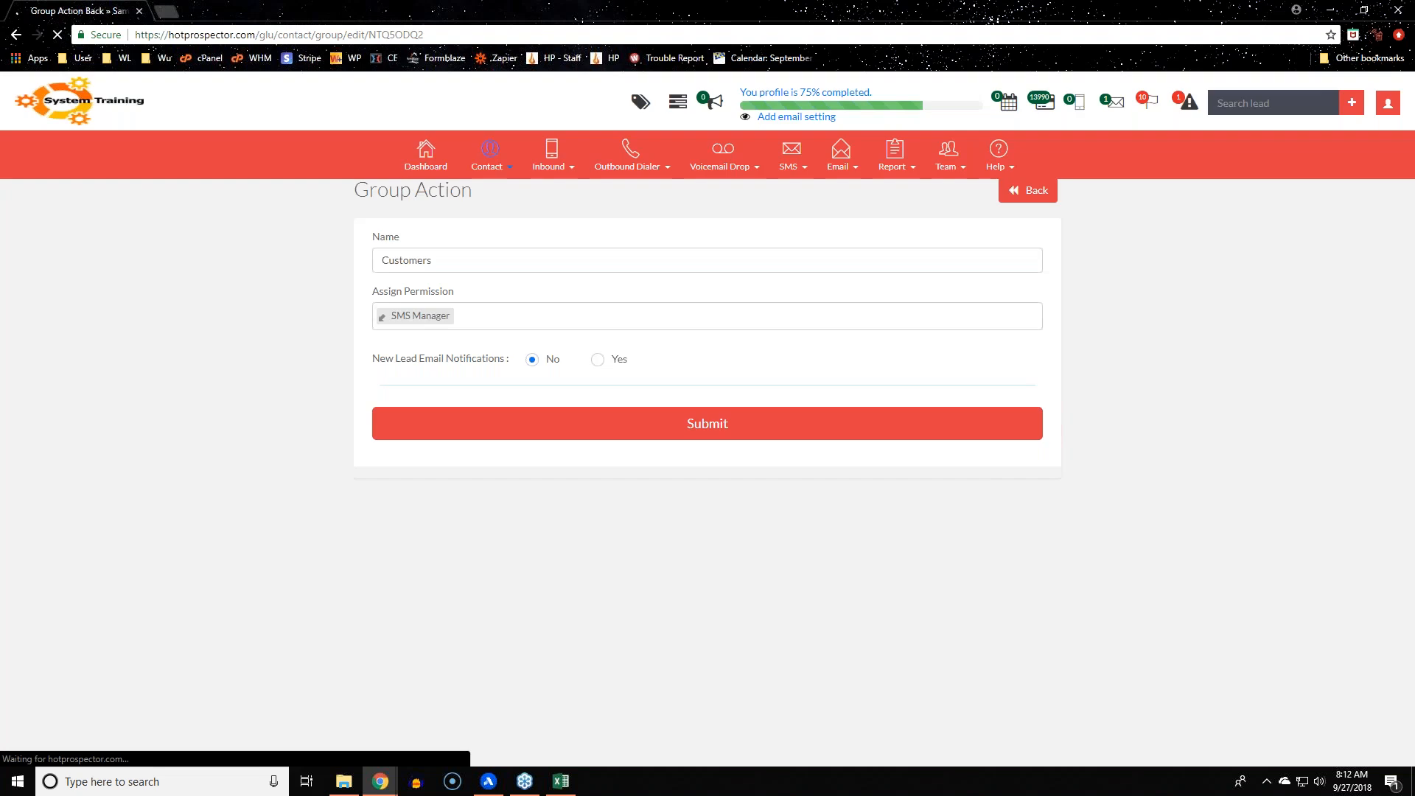
{"action": "left_click", "coordinate": [1037, 204]}
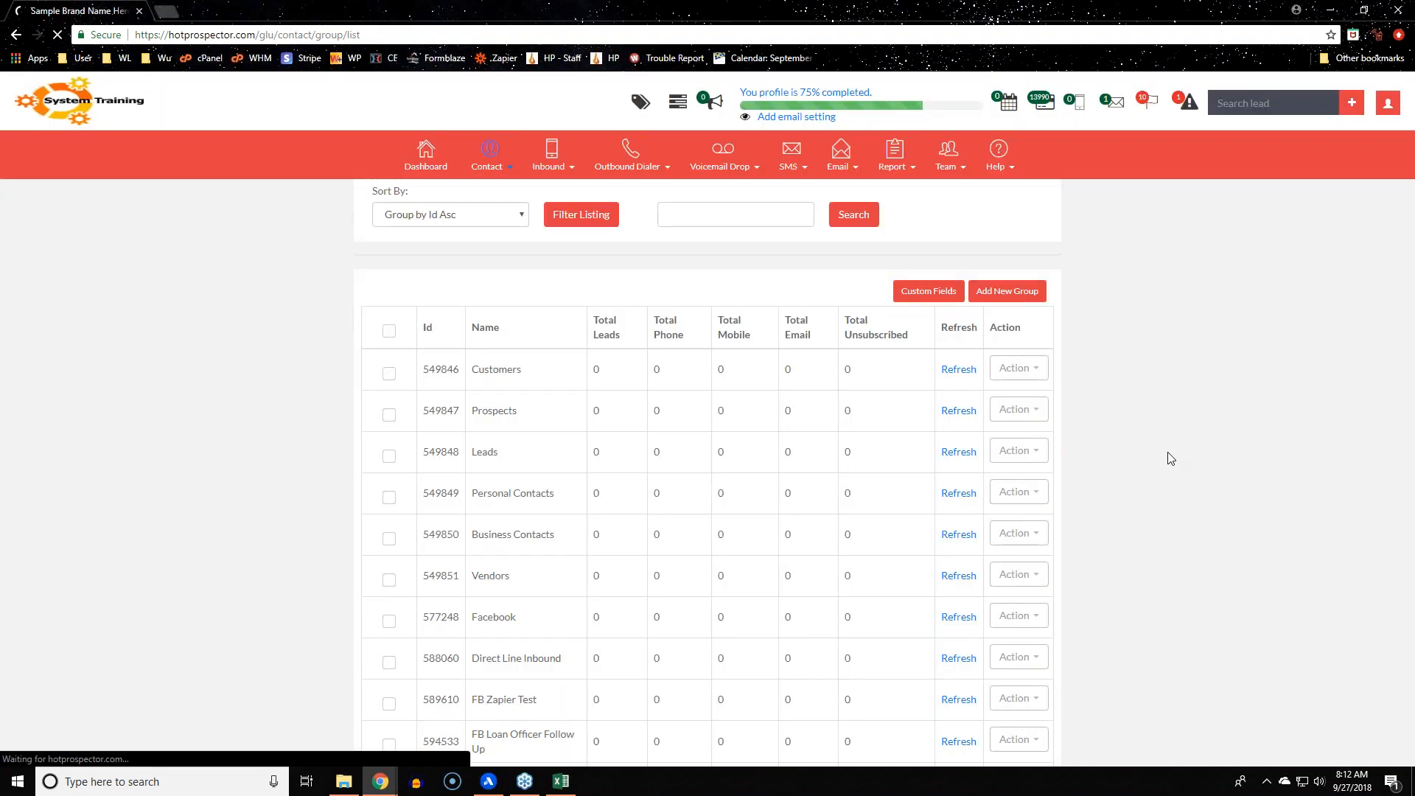
{"action": "left_click", "coordinate": [1016, 425]}
{"action": "left_click", "coordinate": [1031, 544]}
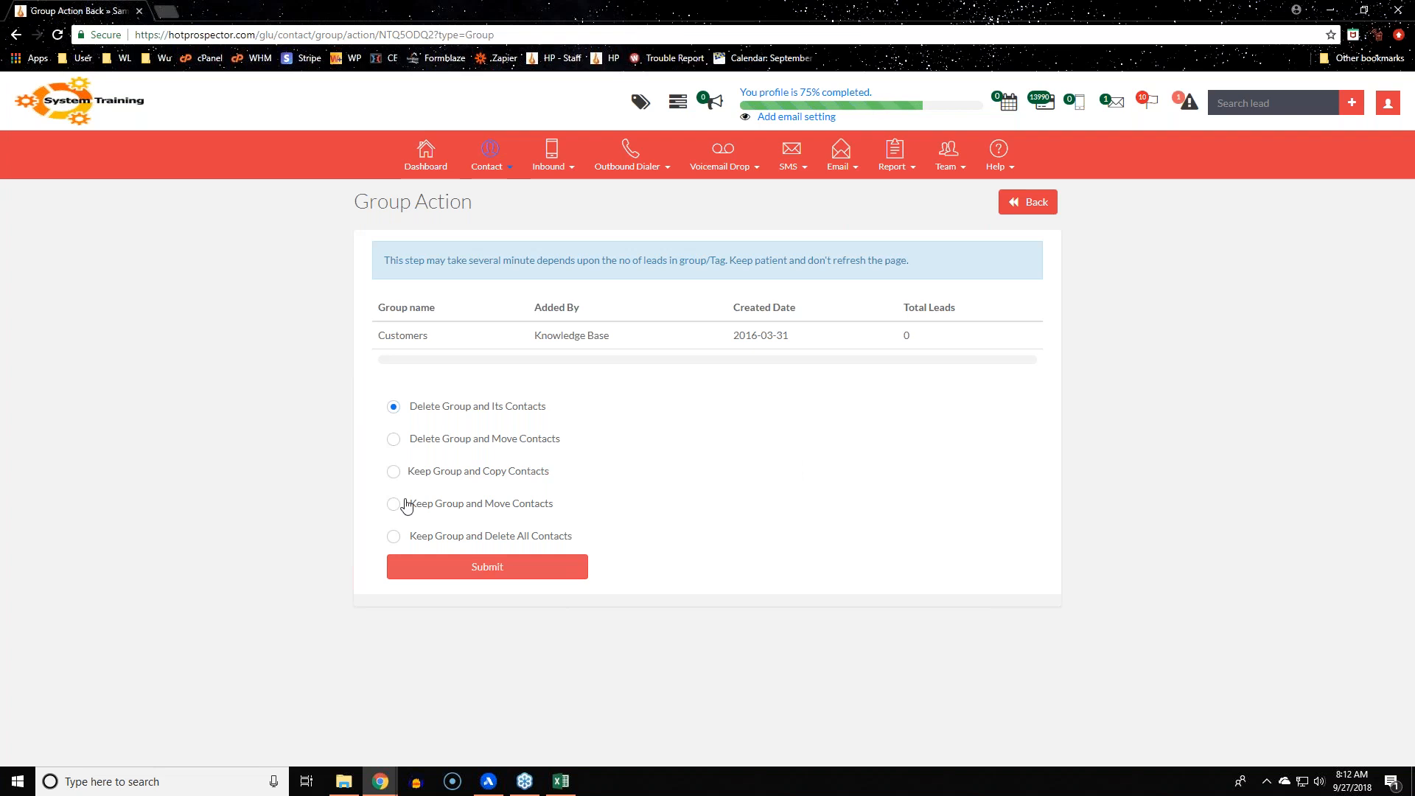
Choose Keep Group and Copy Contacts, leaving Prospects as the target group
{"action": "left_click", "coordinate": [393, 471]}
{"action": "left_click", "coordinate": [472, 501]}
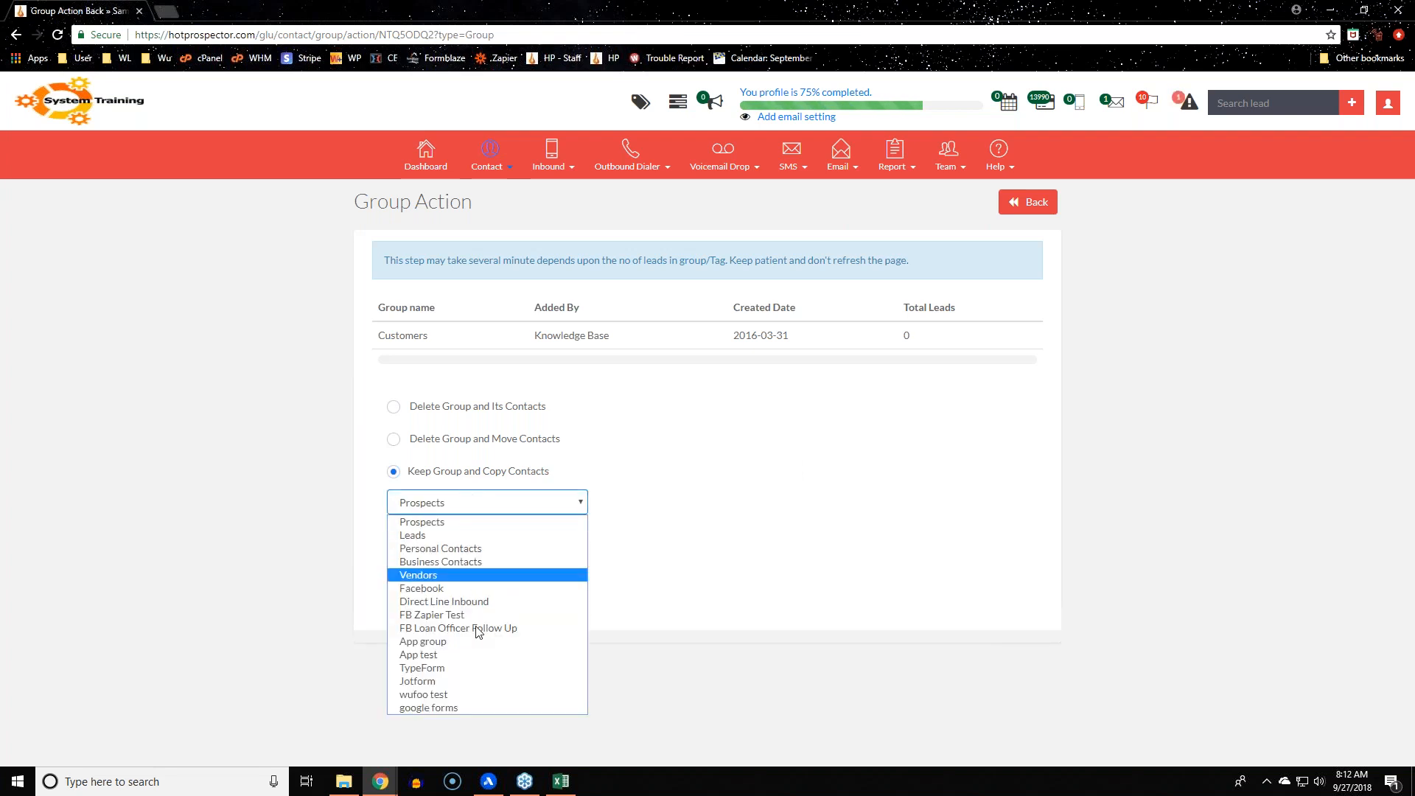
{"action": "left_click", "coordinate": [1132, 623]}
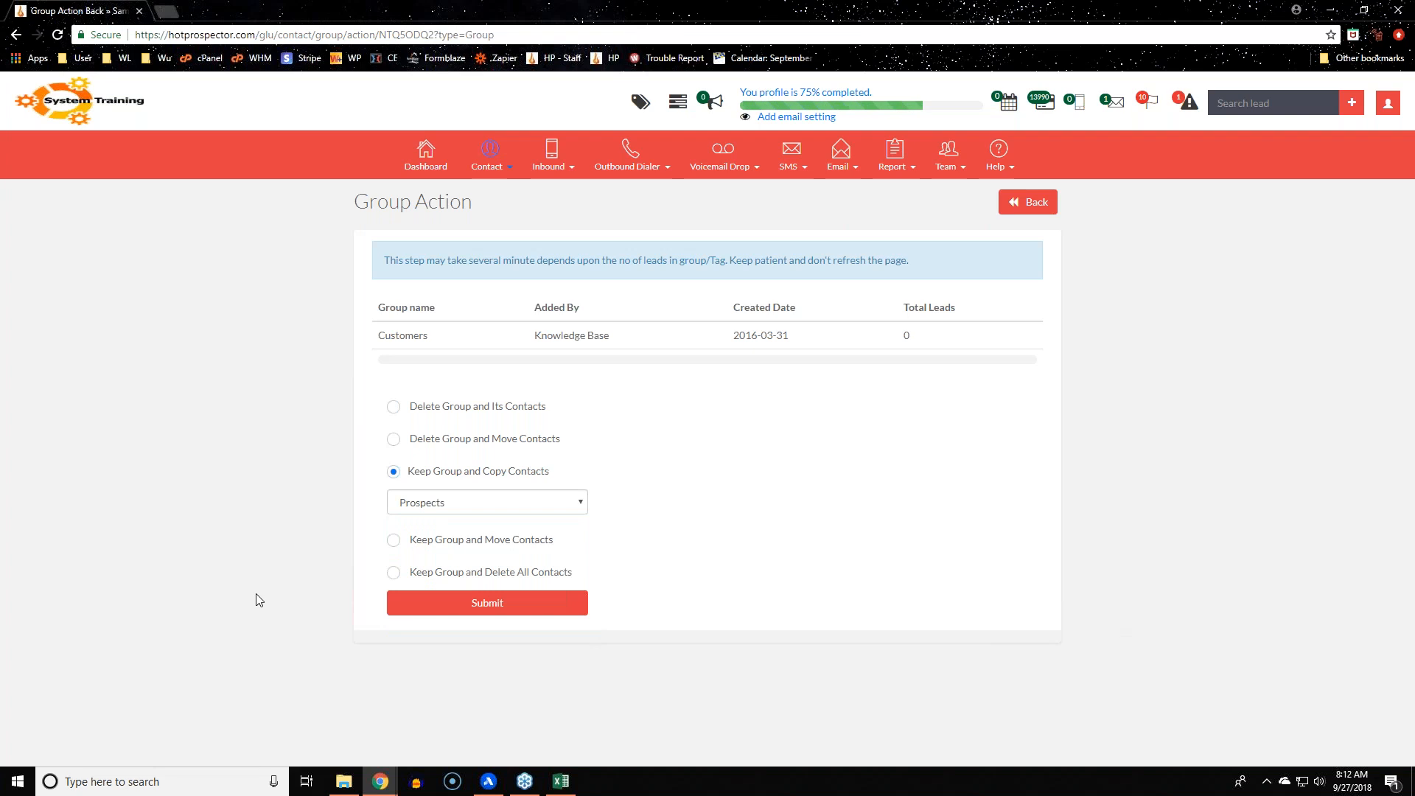
Return to the Groups list and close the Customers Action menu without changes
{"action": "mouse_move", "coordinate": [504, 157]}
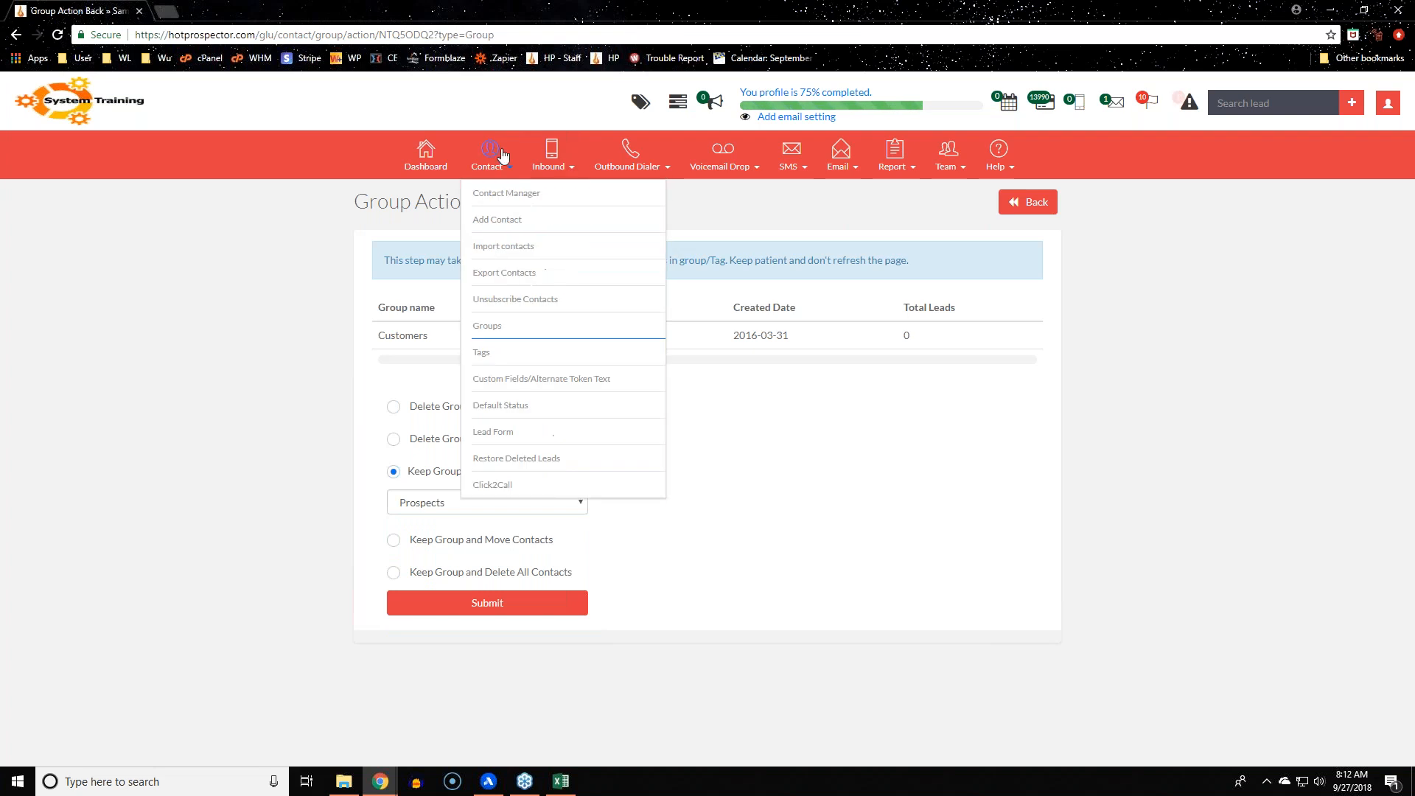
{"action": "left_click", "coordinate": [516, 330]}
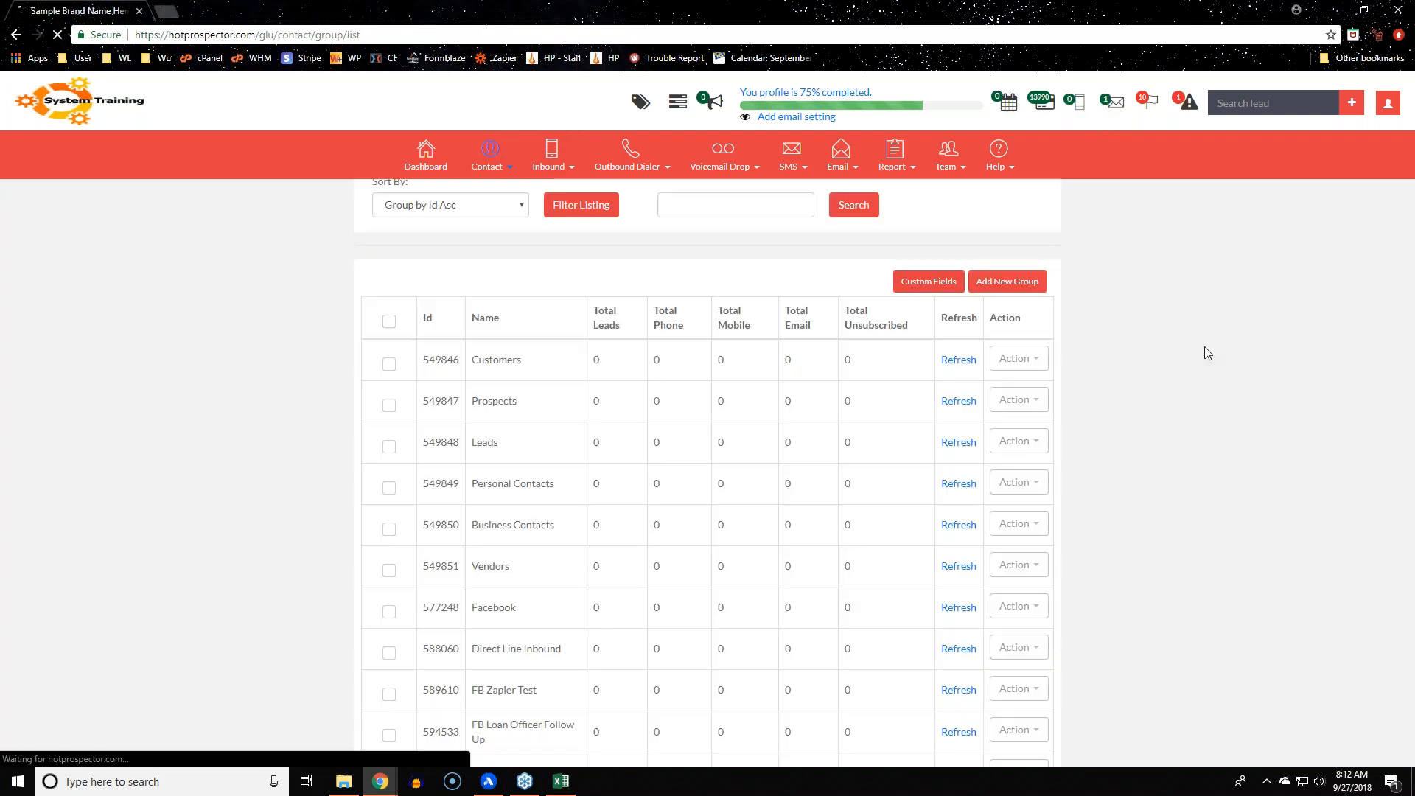
{"action": "left_click", "coordinate": [1020, 425]}
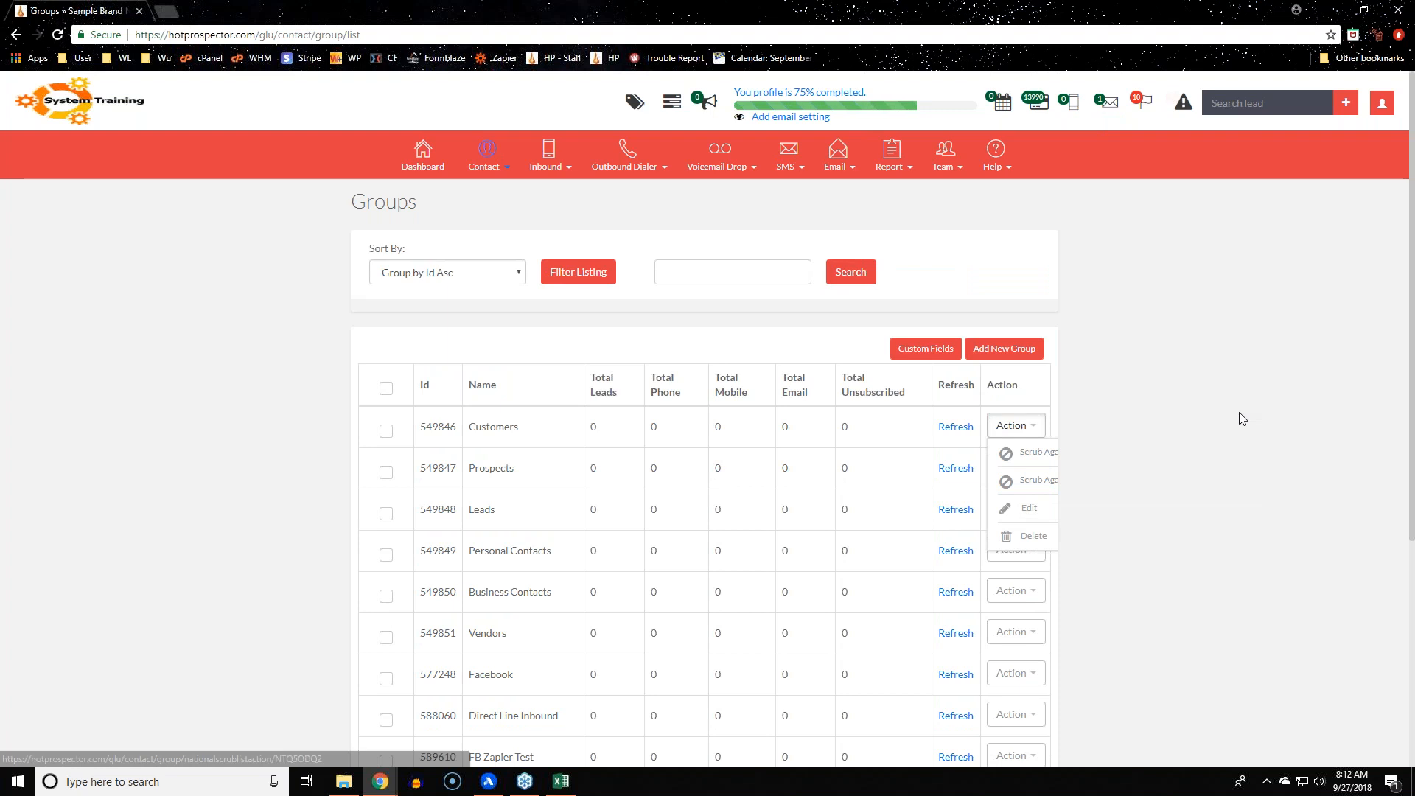
{"action": "left_click", "coordinate": [1215, 402]}
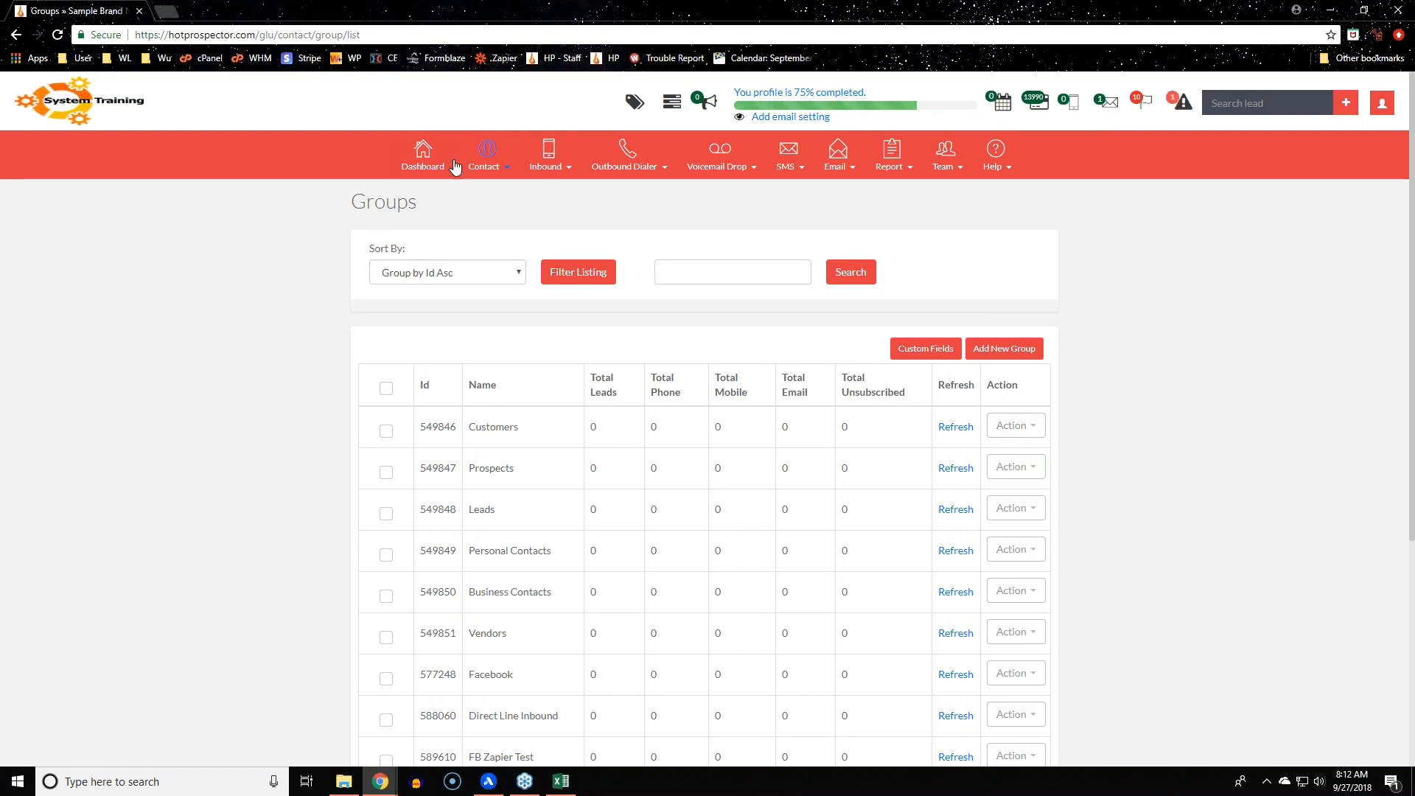
Open the Add Contact form and set its lead group to Customers
{"action": "left_click", "coordinate": [480, 161]}
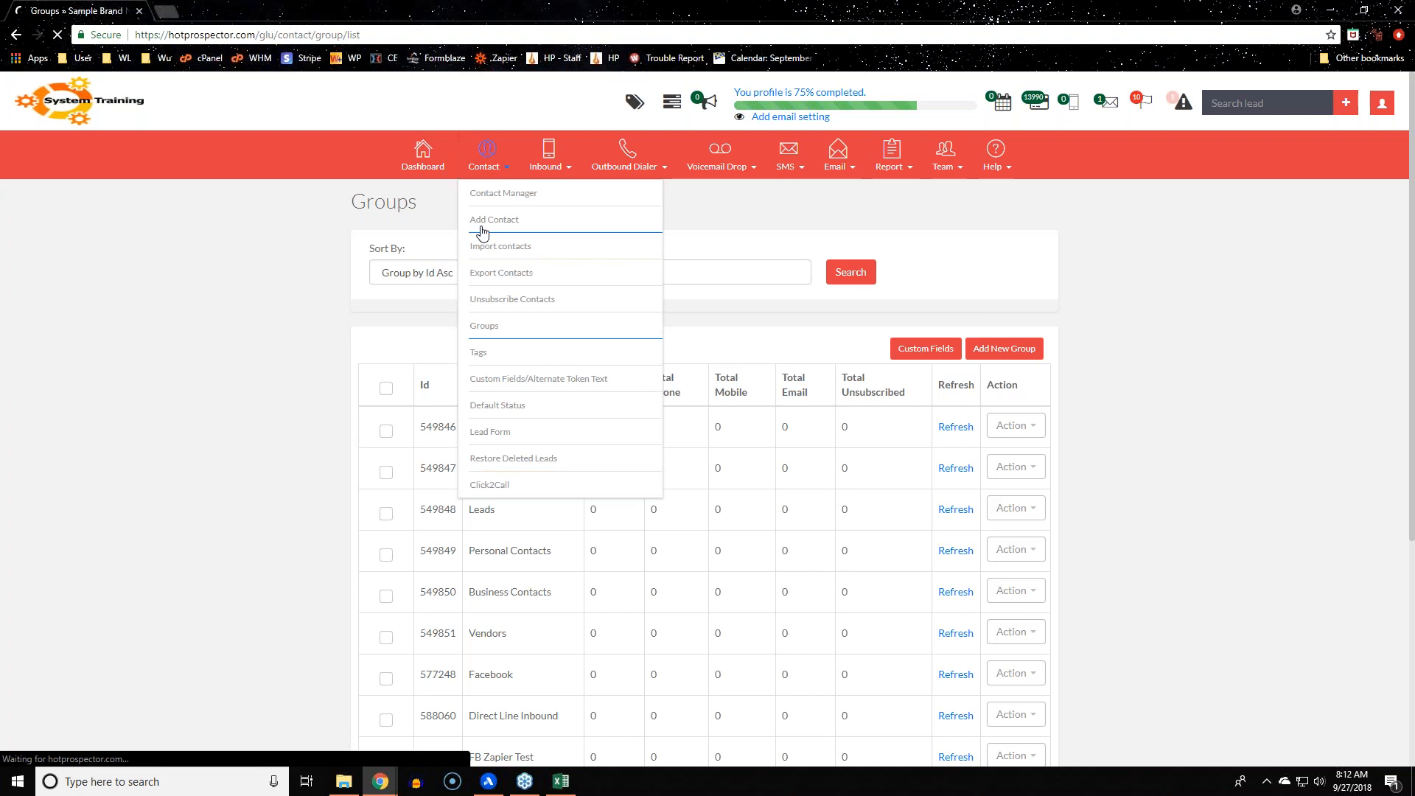
{"action": "left_click", "coordinate": [483, 233]}
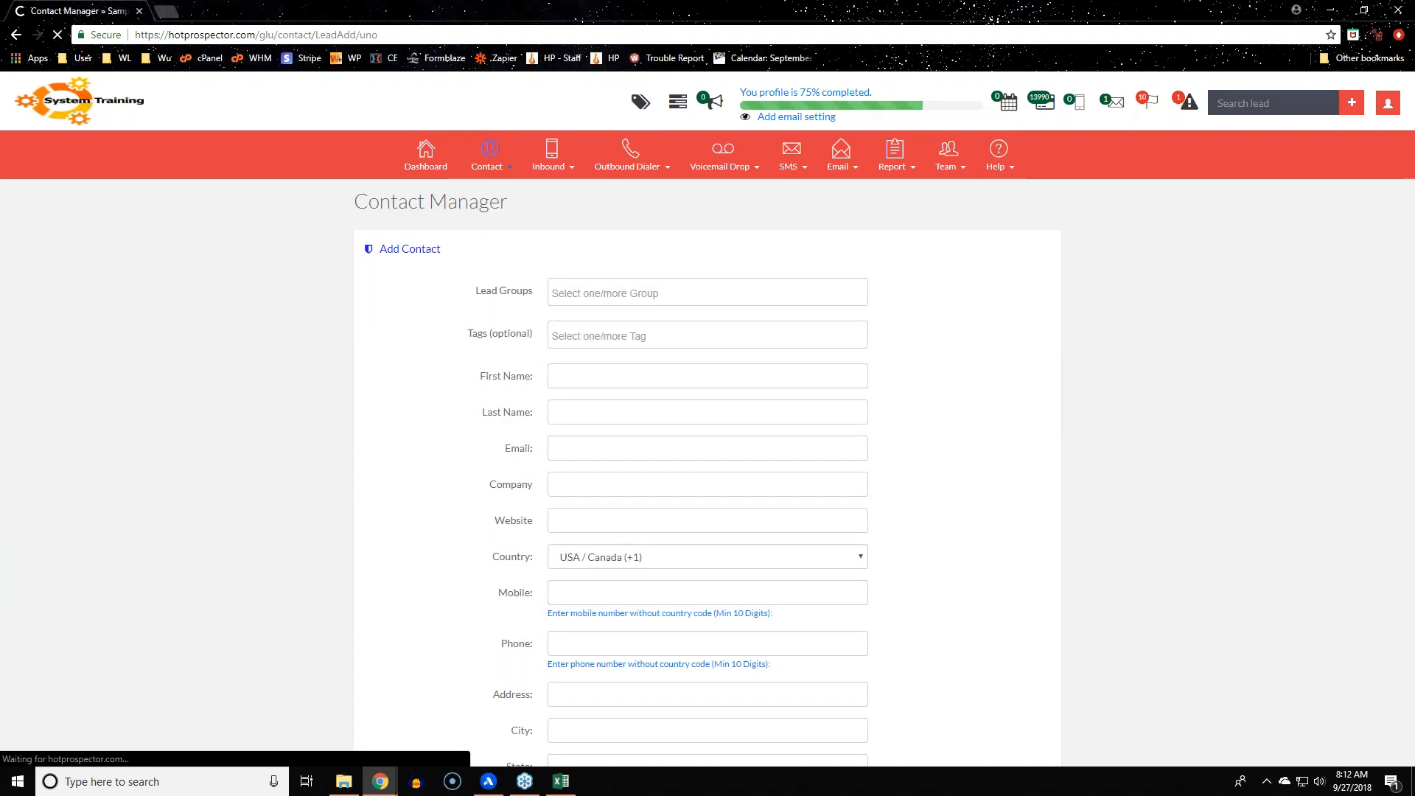
{"action": "left_click", "coordinate": [761, 294]}
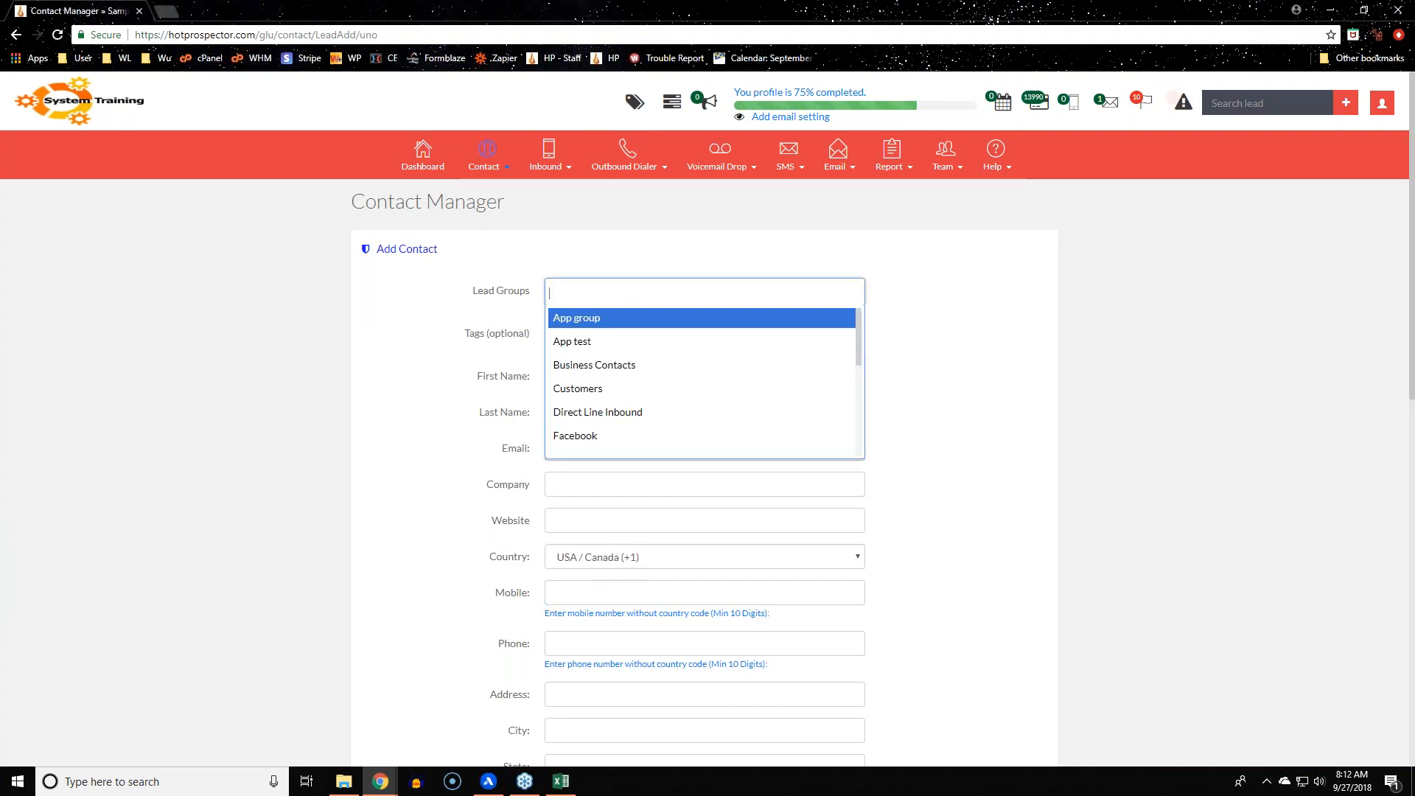
{"action": "left_click", "coordinate": [731, 397]}
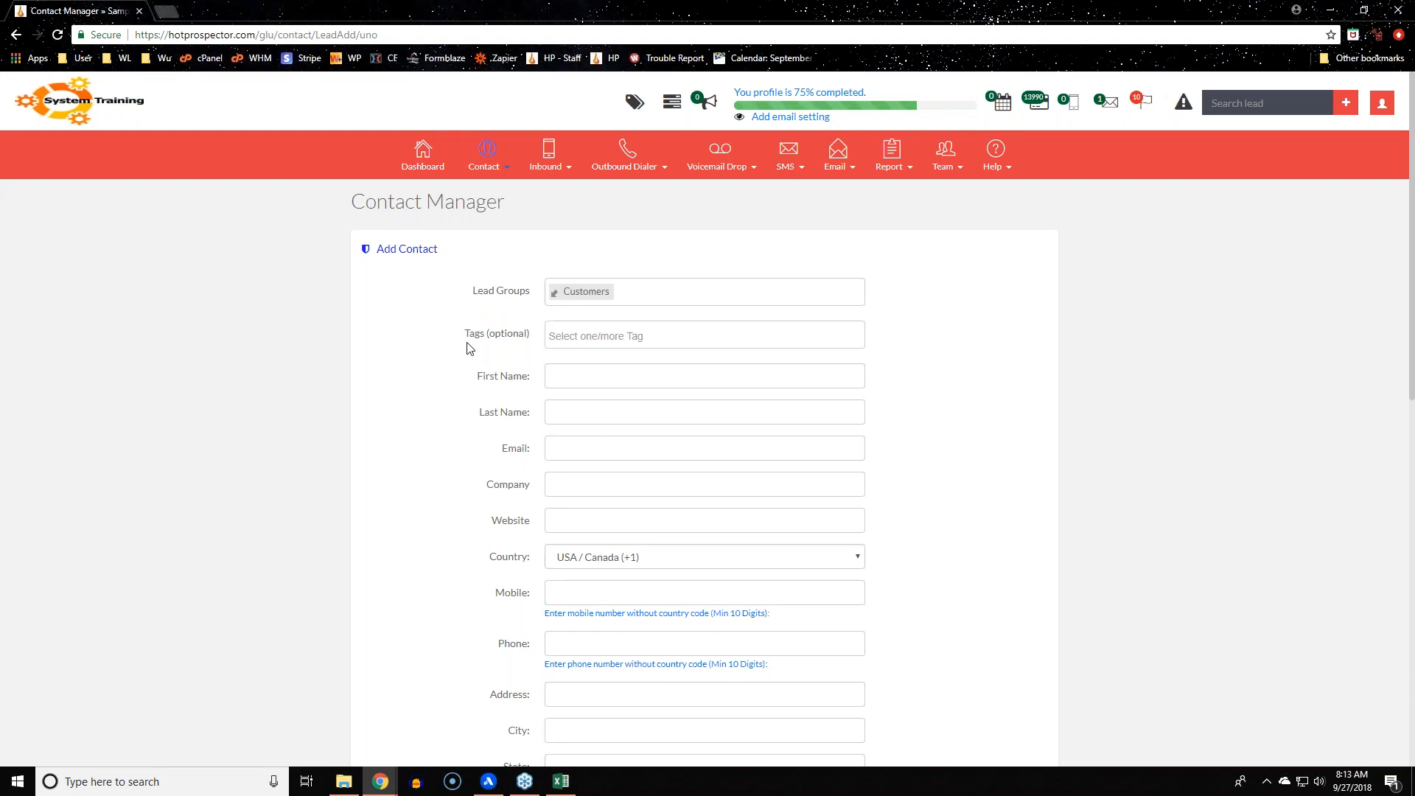
{"action": "left_click", "coordinate": [500, 152]}
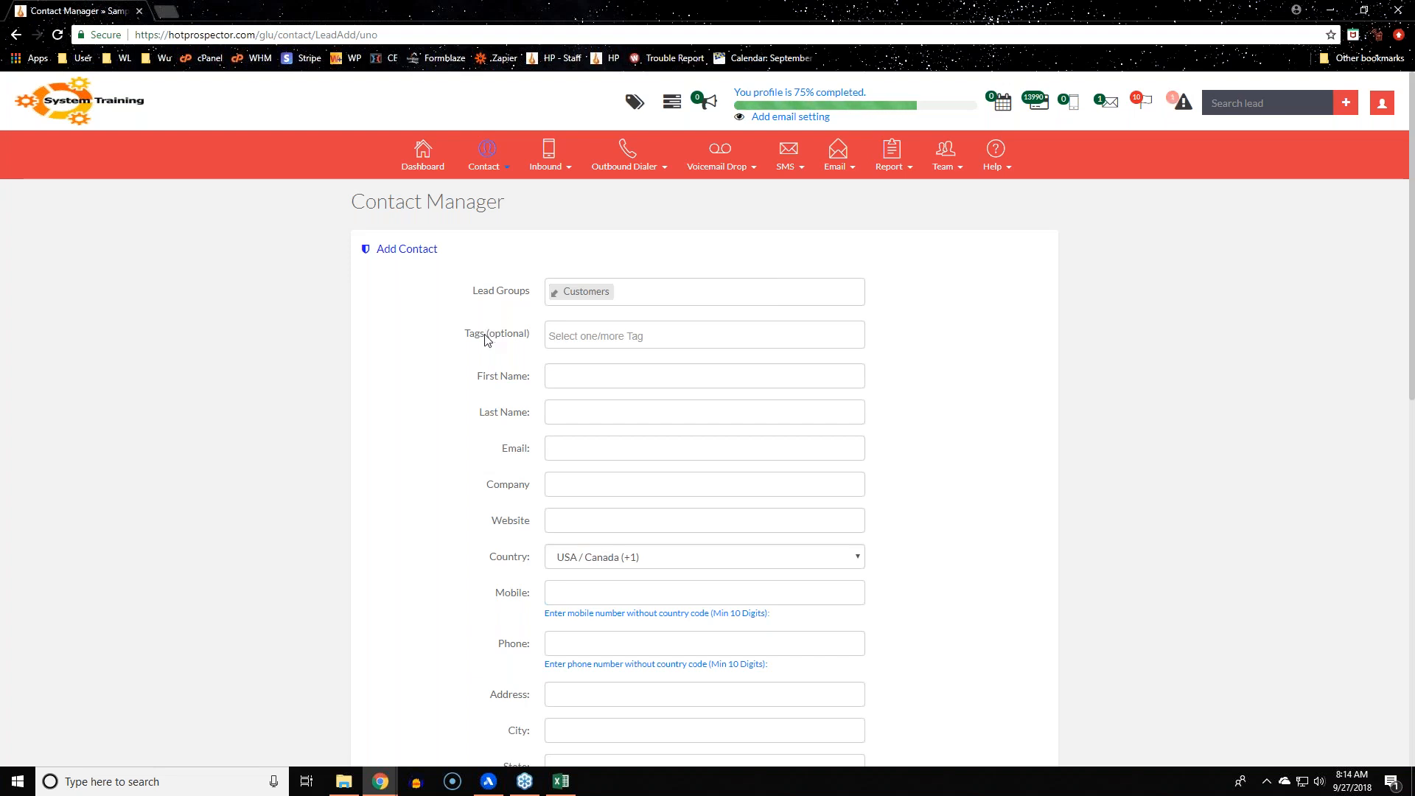
Enter first name Support and last name Team, and accept the suggested support e-mail address
{"action": "left_click", "coordinate": [597, 382]}
{"action": "type", "text": "Suppor"}
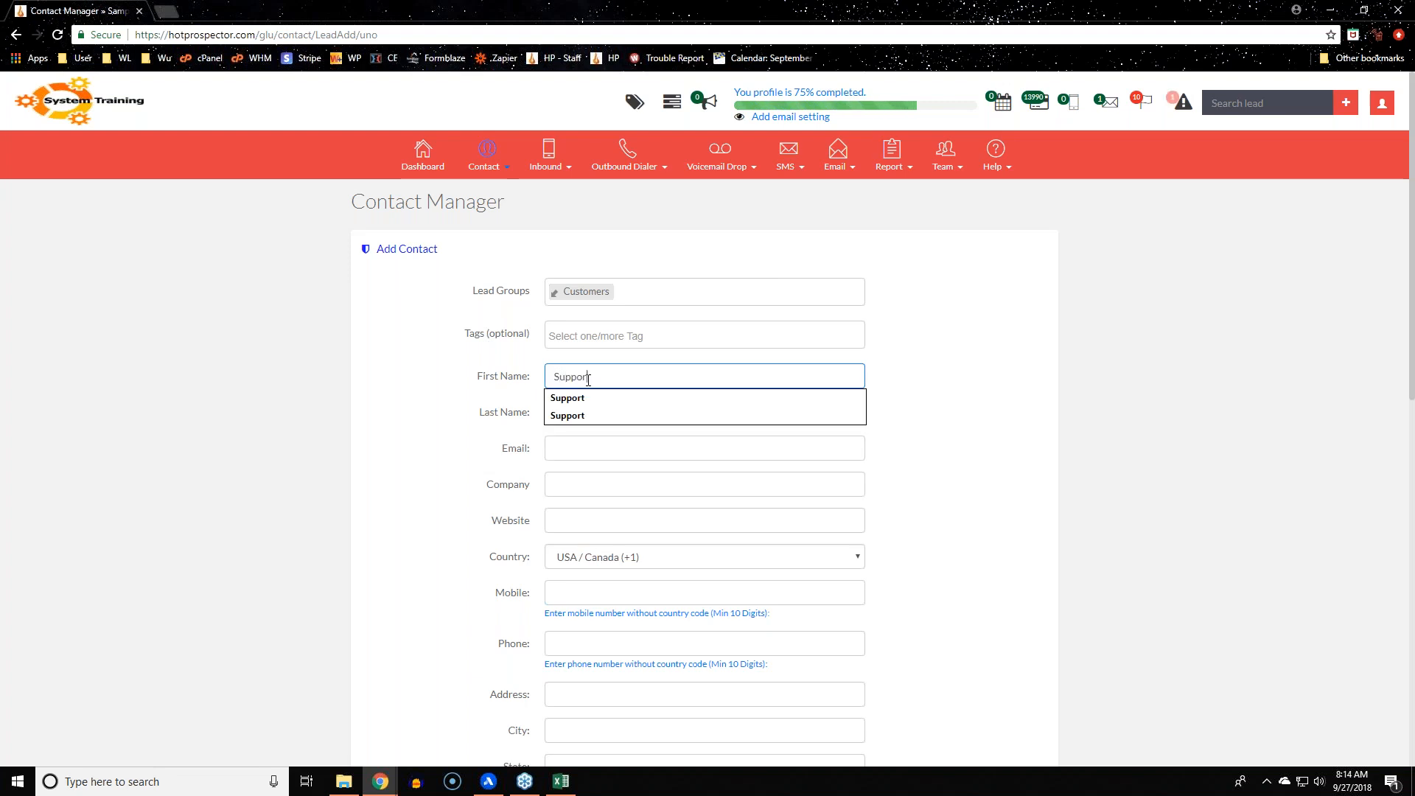
{"action": "key", "text": "Tab"}
{"action": "type", "text": "Team"}
{"action": "key", "text": "Tab"}
{"action": "type", "text": "help@"}
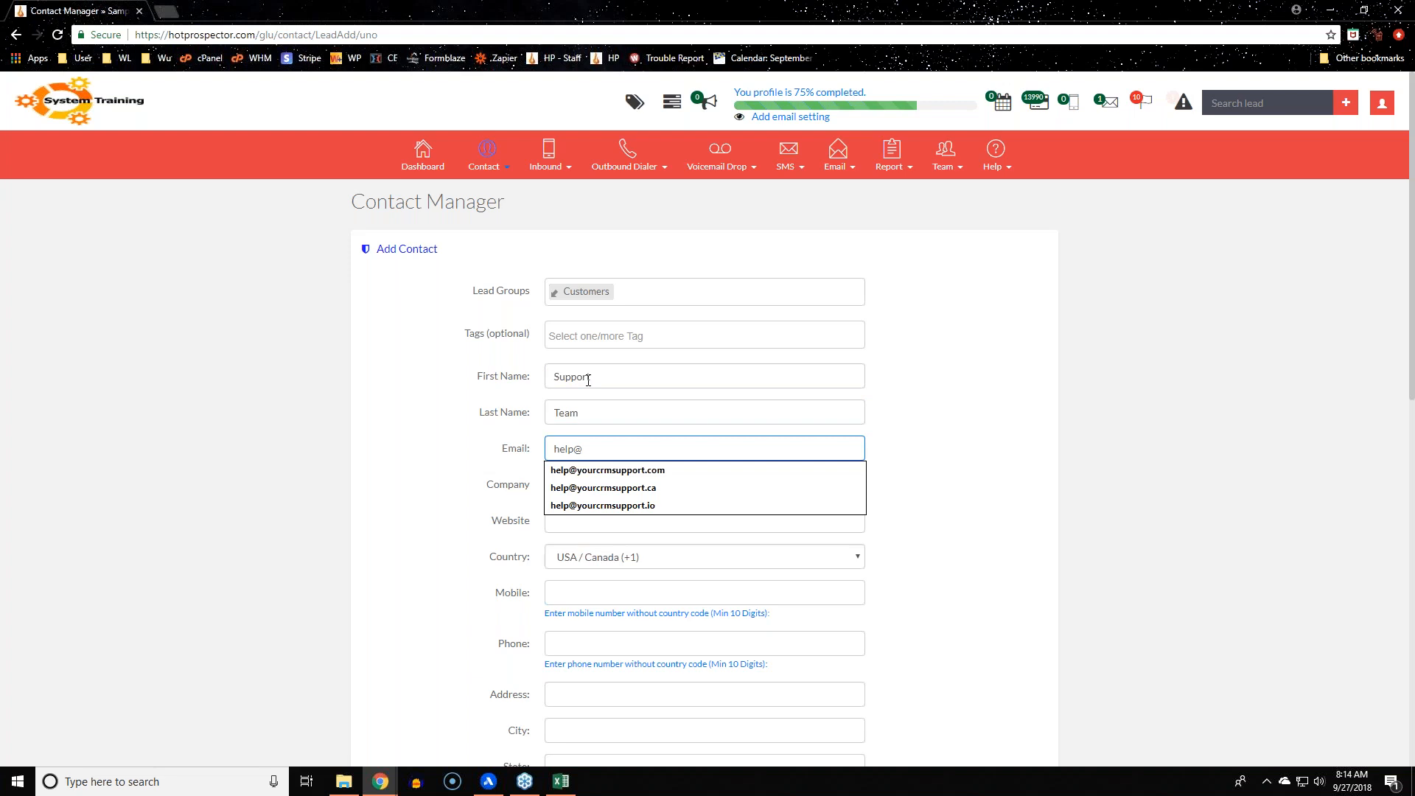
{"action": "key", "text": "Down"}
{"action": "key", "text": "Tab"}
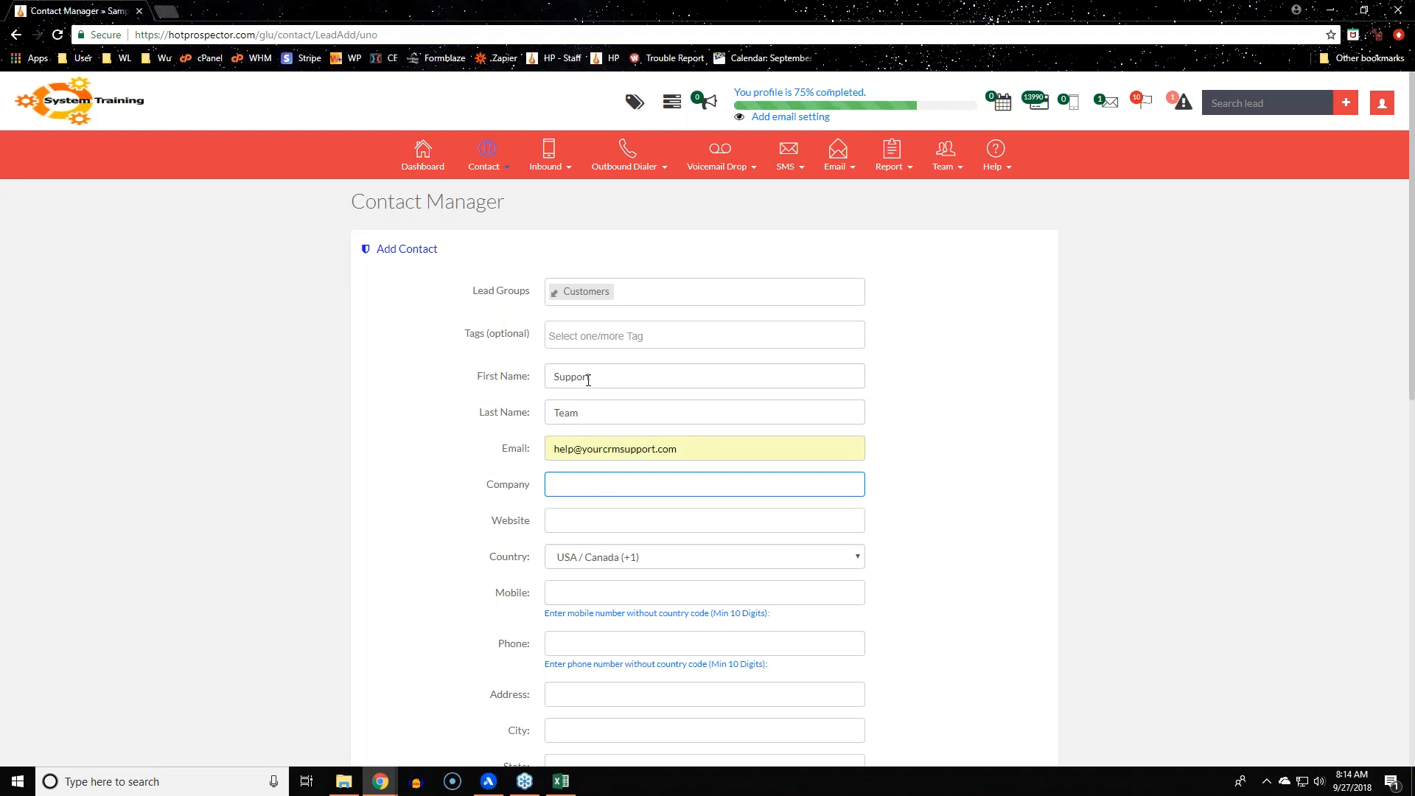
{"action": "key", "text": "Tab"}
{"action": "key", "text": "Tab"}
{"action": "key", "text": "Tab"}
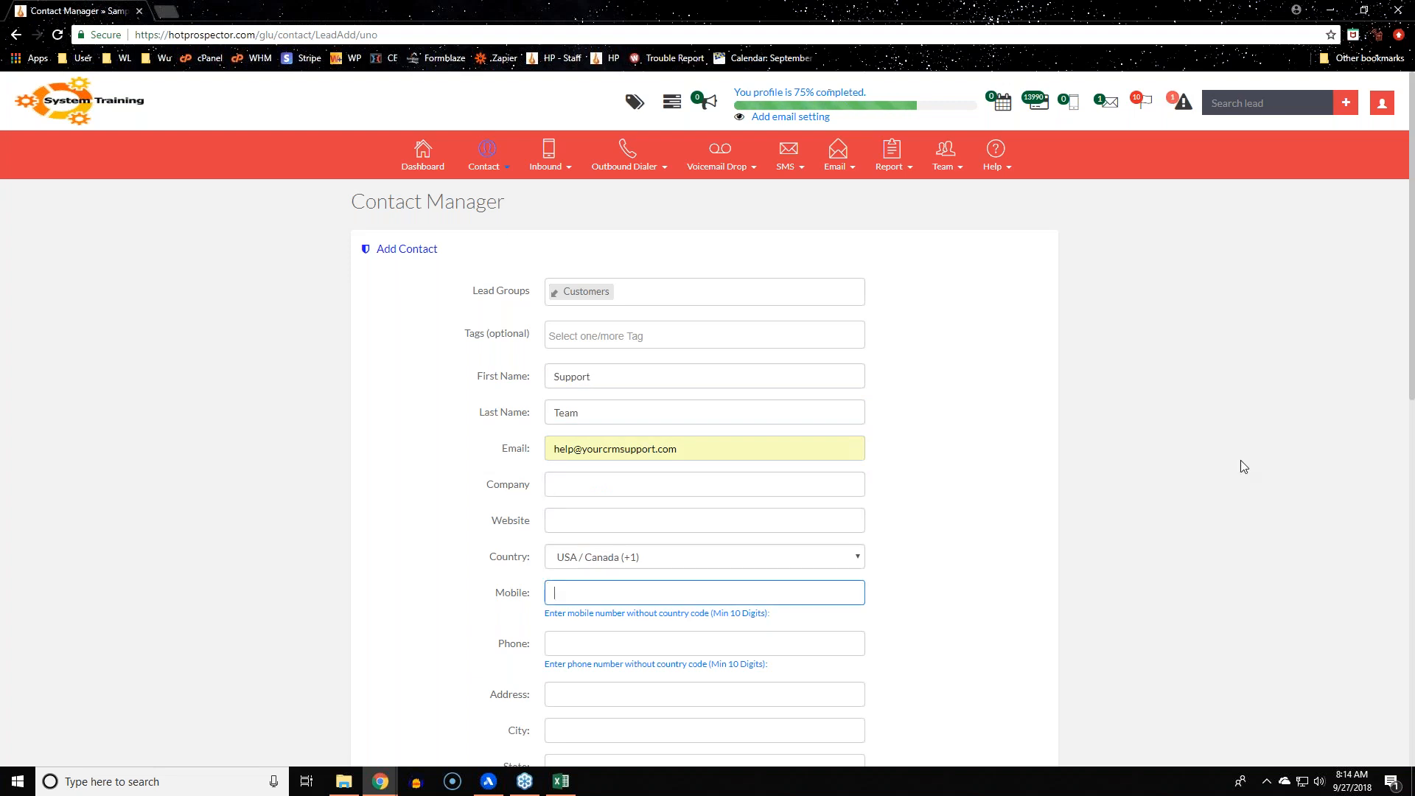
{"action": "left_click", "coordinate": [1213, 464]}
{"action": "scroll", "coordinate": [1214, 464], "scroll_direction": "down", "scroll_amount": 3}
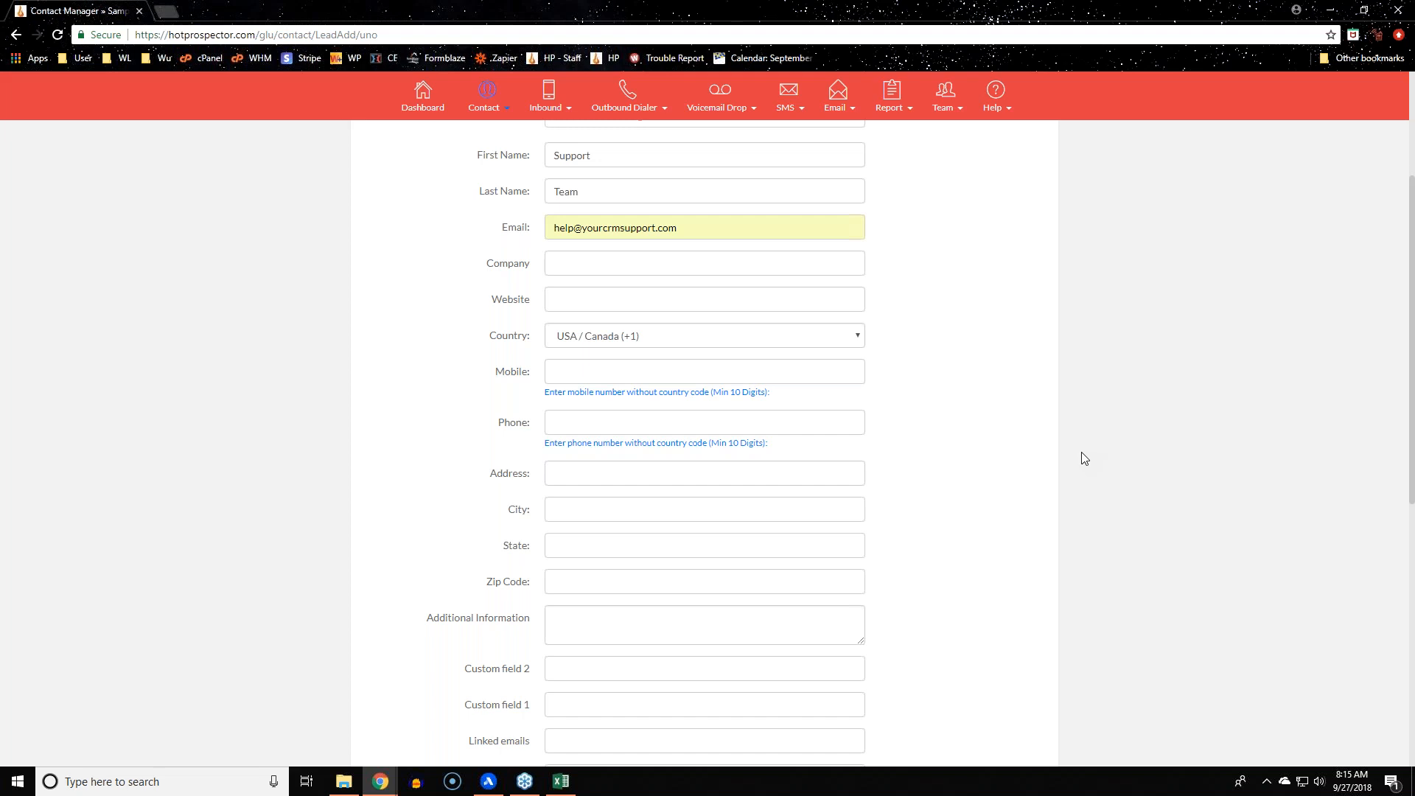
Enter the contact's mobile number, correcting its final digit
{"action": "left_click", "coordinate": [631, 370]}
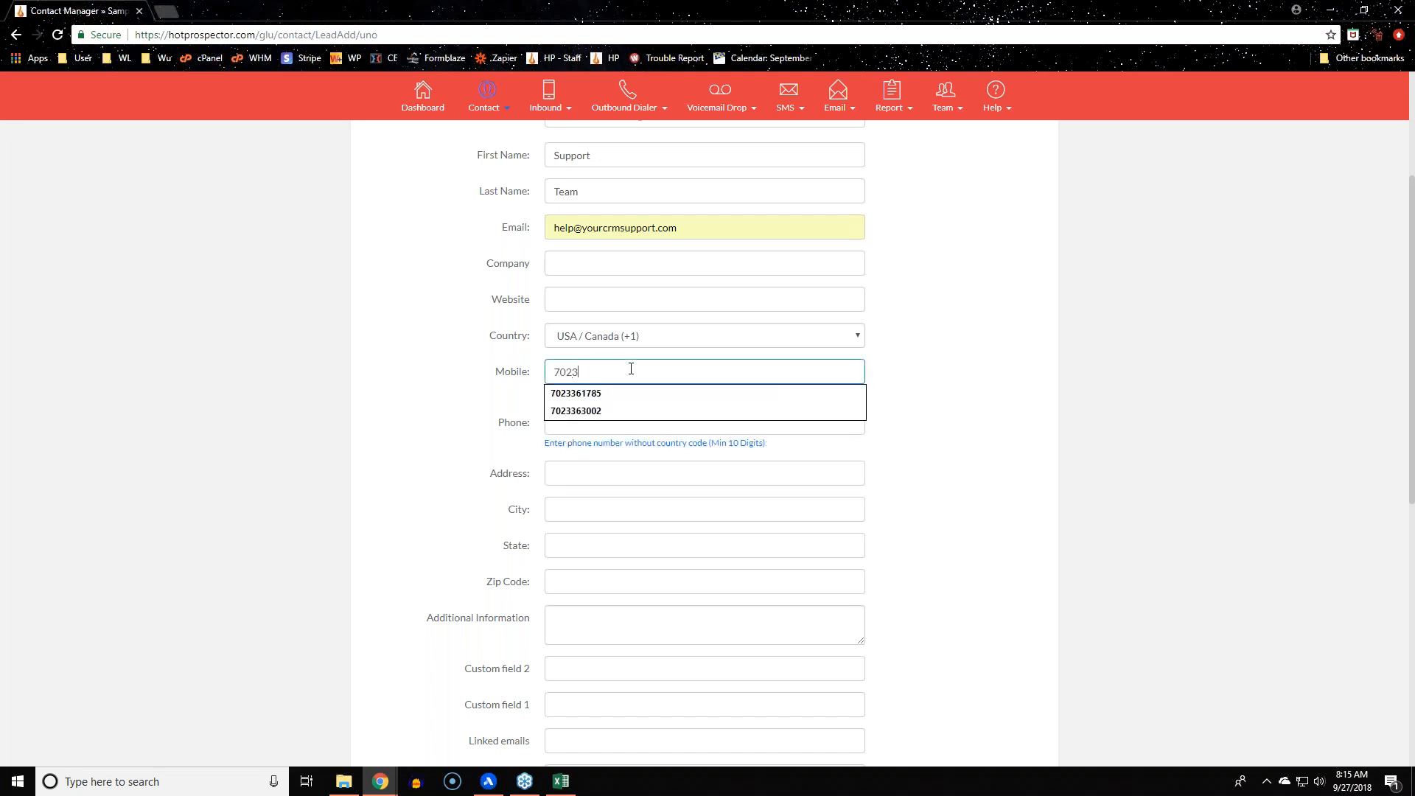
{"action": "left_click", "coordinate": [466, 338]}
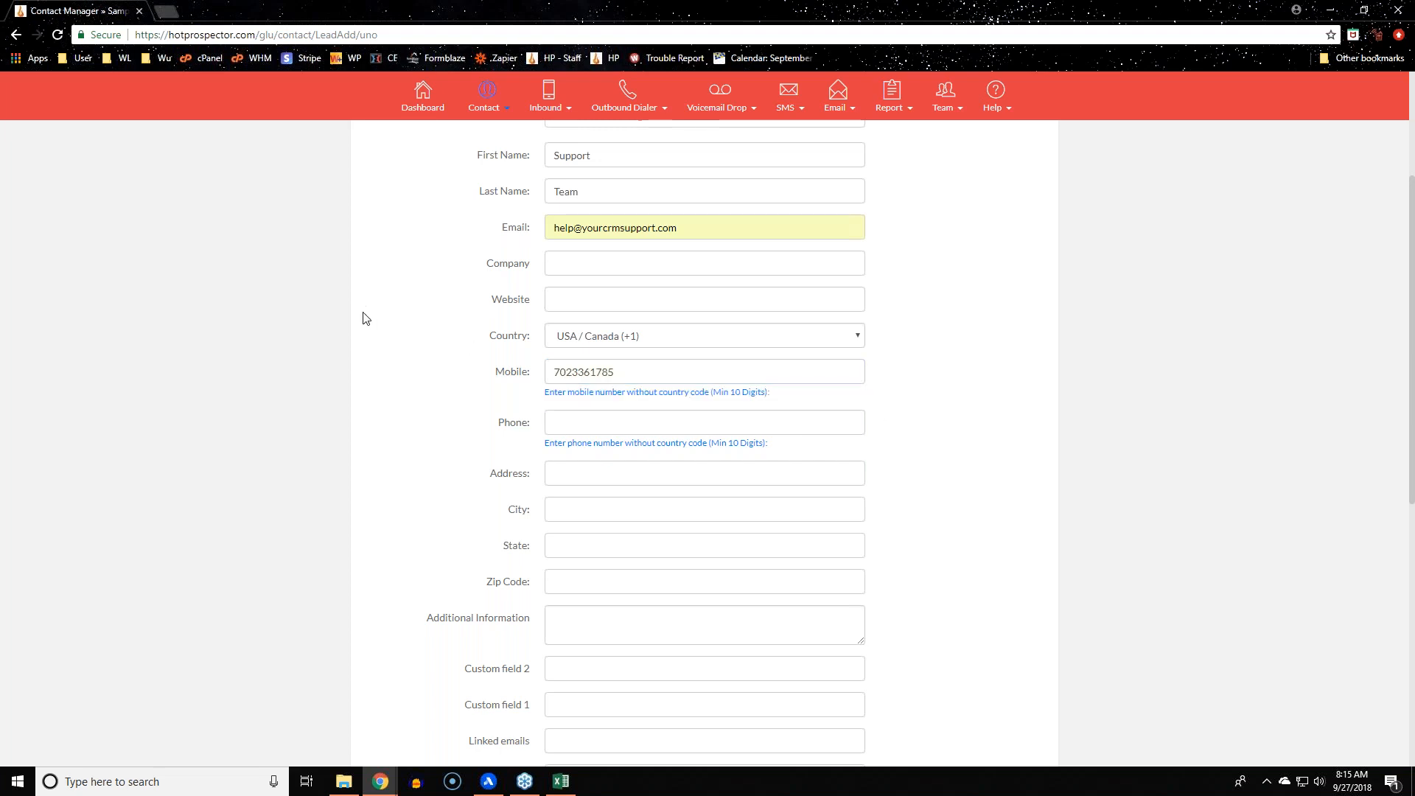
{"action": "scroll", "coordinate": [363, 318], "scroll_direction": "up", "scroll_amount": 3}
{"action": "scroll", "coordinate": [364, 318], "scroll_direction": "down", "scroll_amount": 5}
Fill the phone field with the same number as the mobile, fixing its trailing digits
{"action": "left_click", "coordinate": [813, 202]}
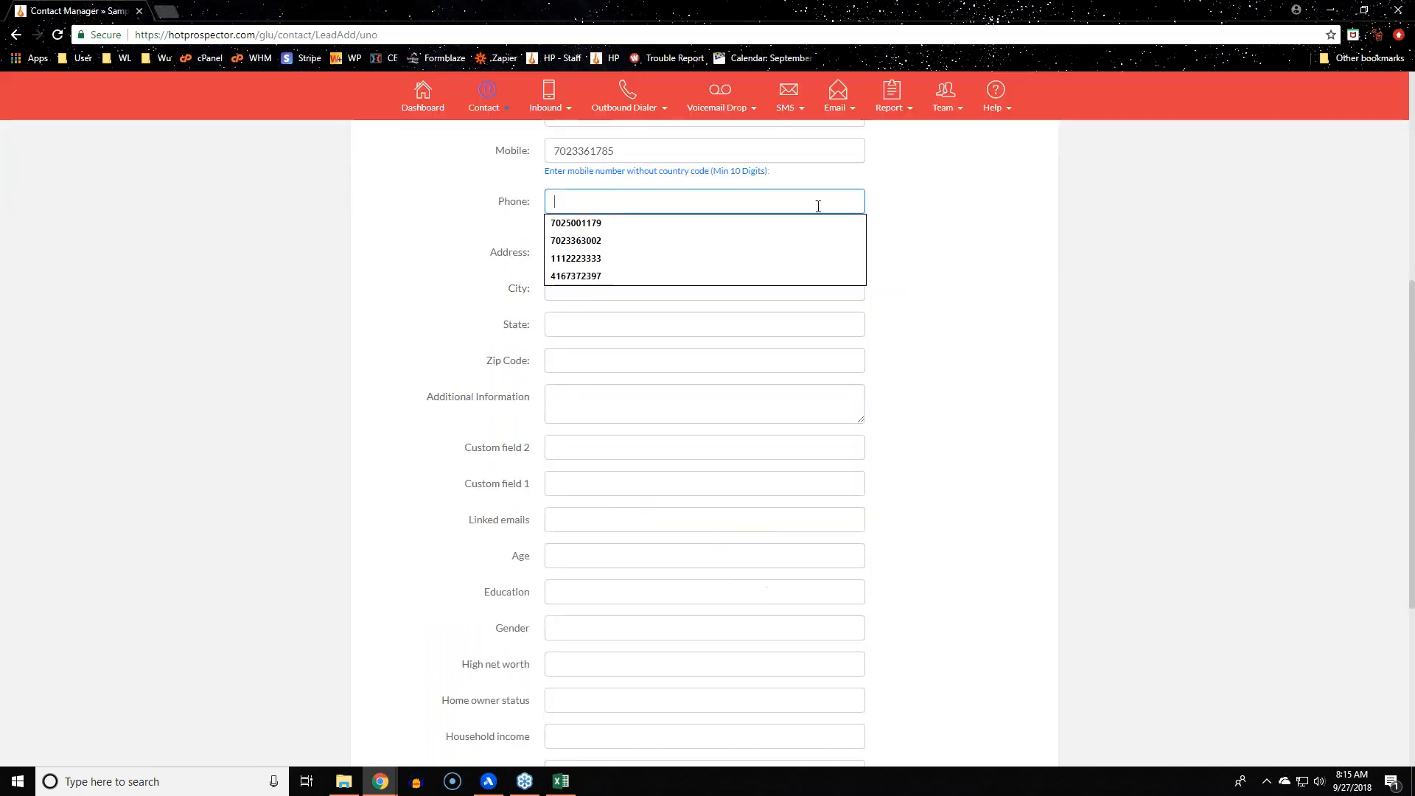
{"action": "left_click", "coordinate": [777, 240]}
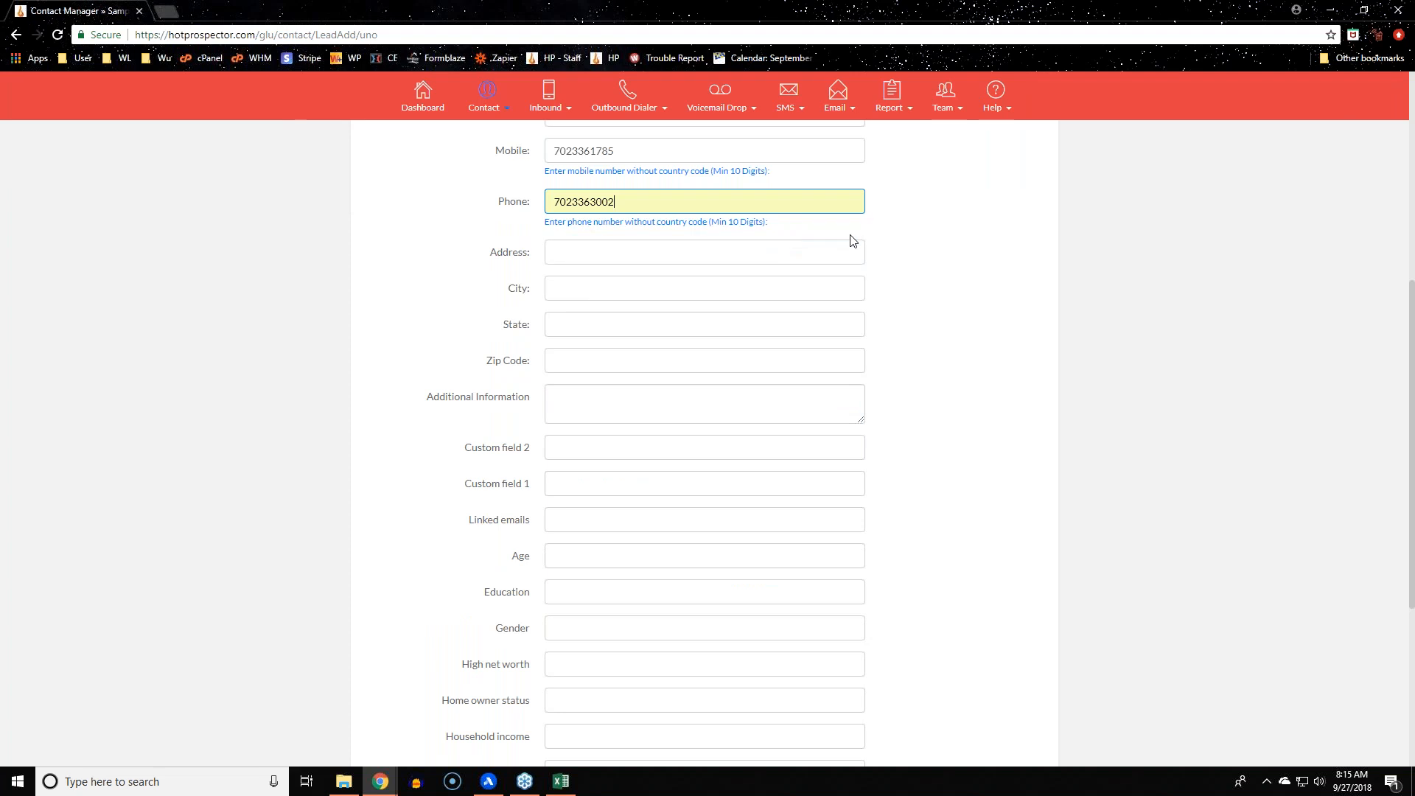
{"action": "left_click", "coordinate": [588, 200]}
{"action": "key", "text": "shift+End"}
{"action": "type", "text": "1785"}
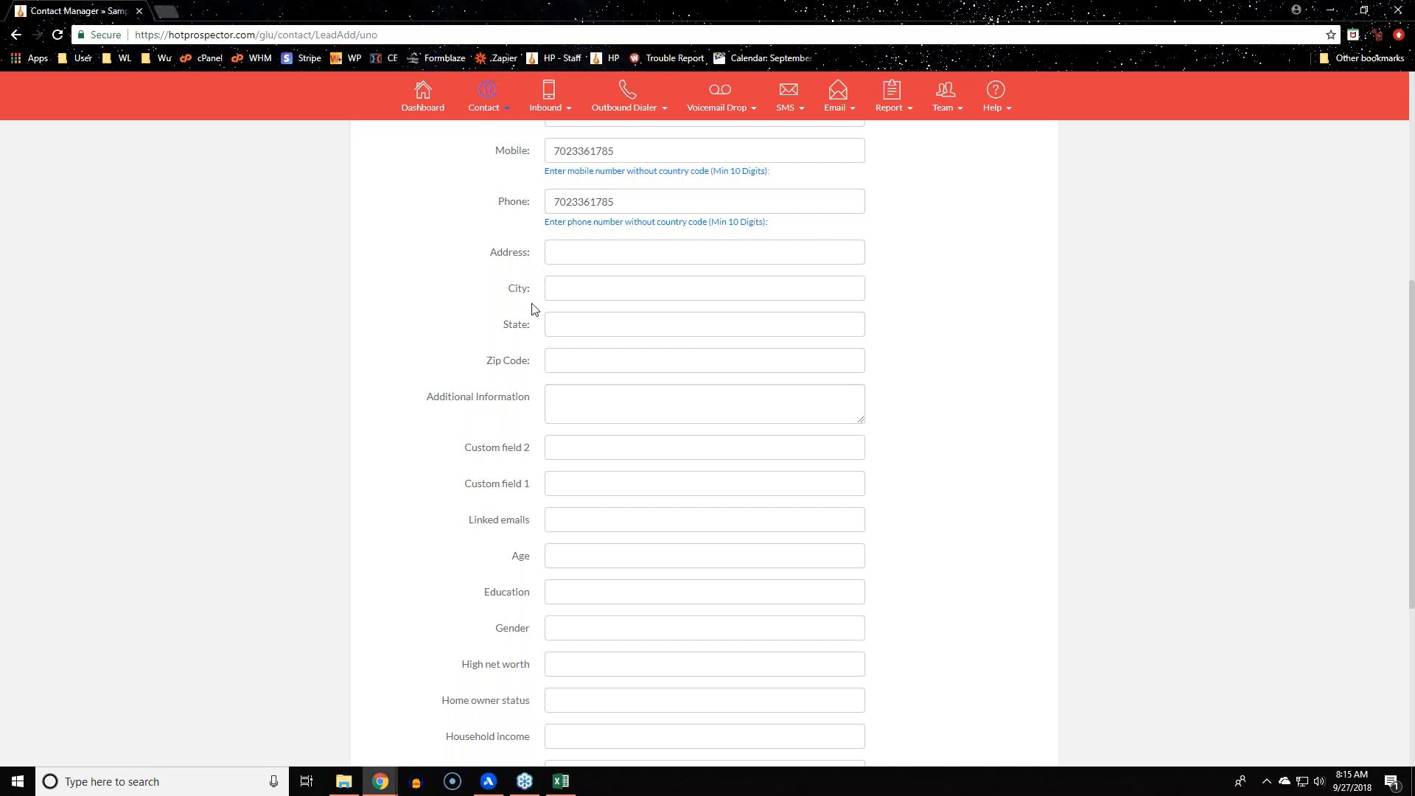
{"action": "scroll", "coordinate": [494, 380], "scroll_direction": "down", "scroll_amount": 1}
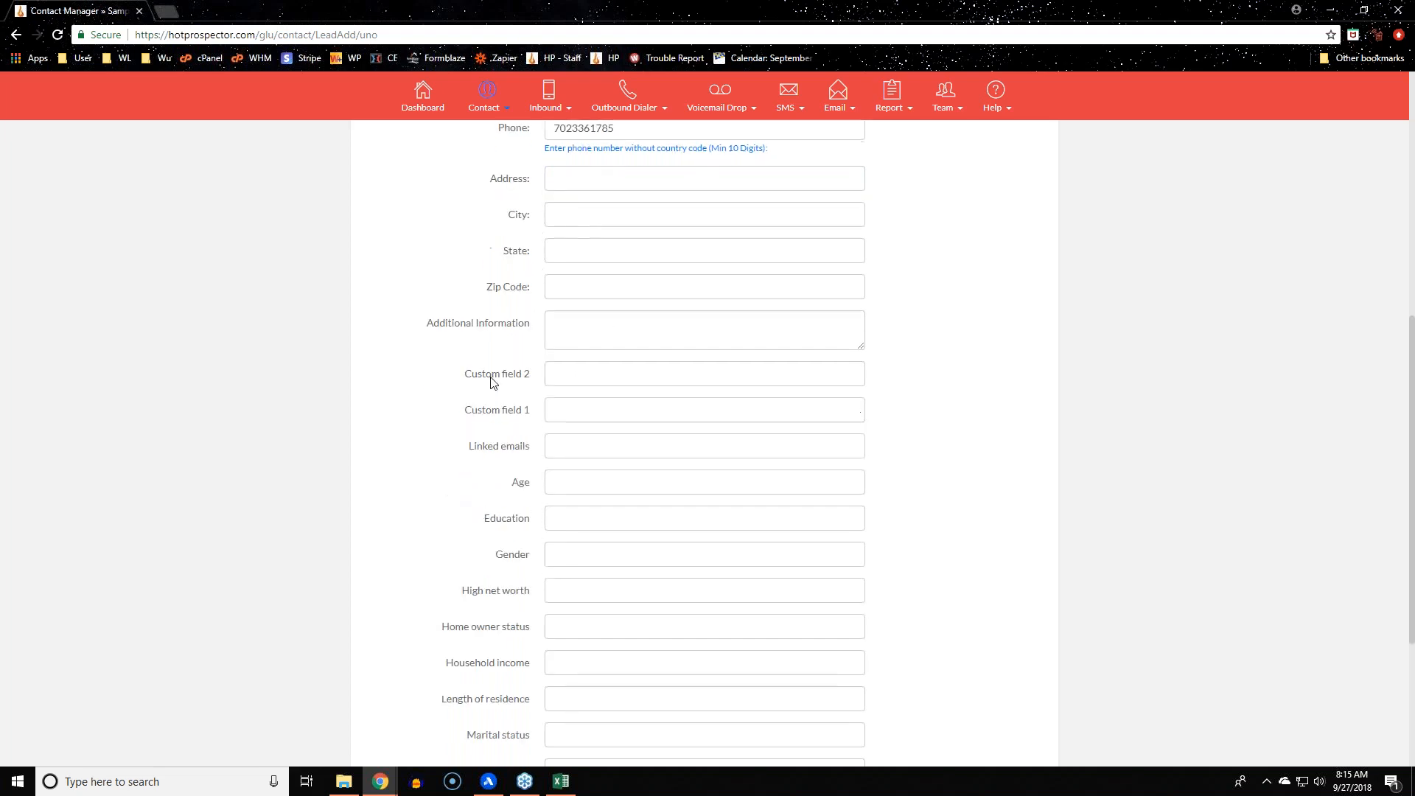
{"action": "scroll", "coordinate": [492, 382], "scroll_direction": "down", "scroll_amount": 2}
{"action": "left_click_drag", "start_coordinate": [462, 227], "coordinate": [535, 246]}
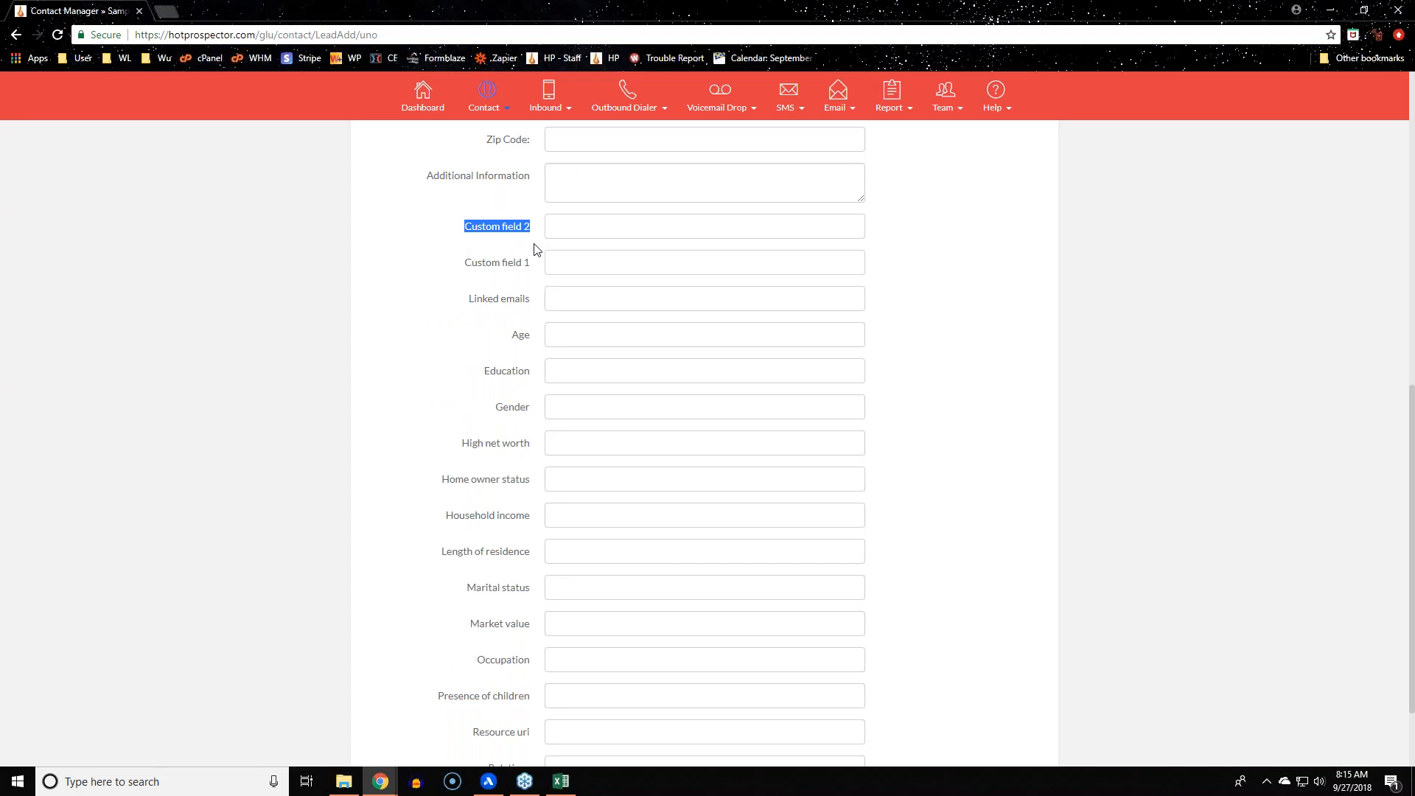
{"action": "scroll", "coordinate": [534, 251], "scroll_direction": "down", "scroll_amount": 2}
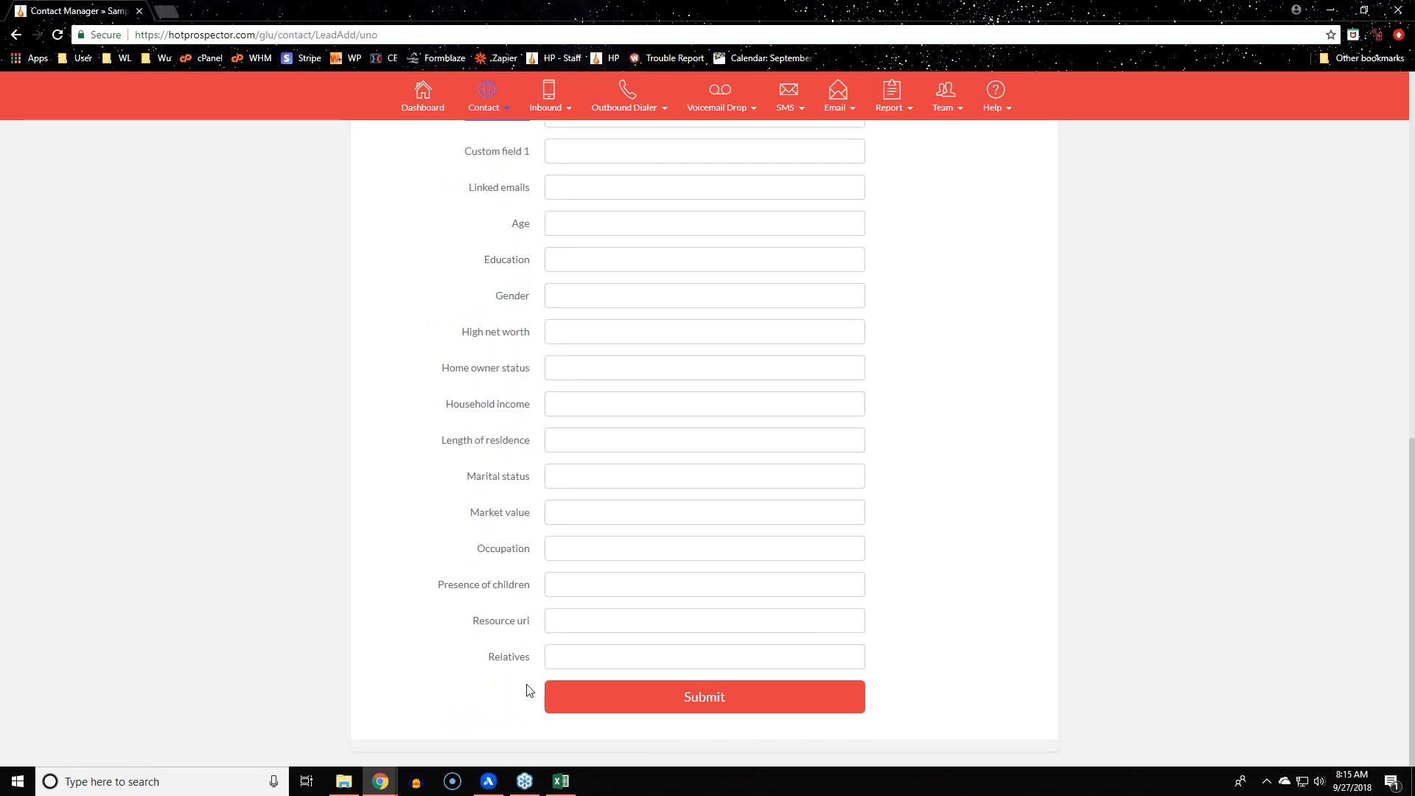
{"action": "scroll", "coordinate": [528, 691], "scroll_direction": "up", "scroll_amount": 2}
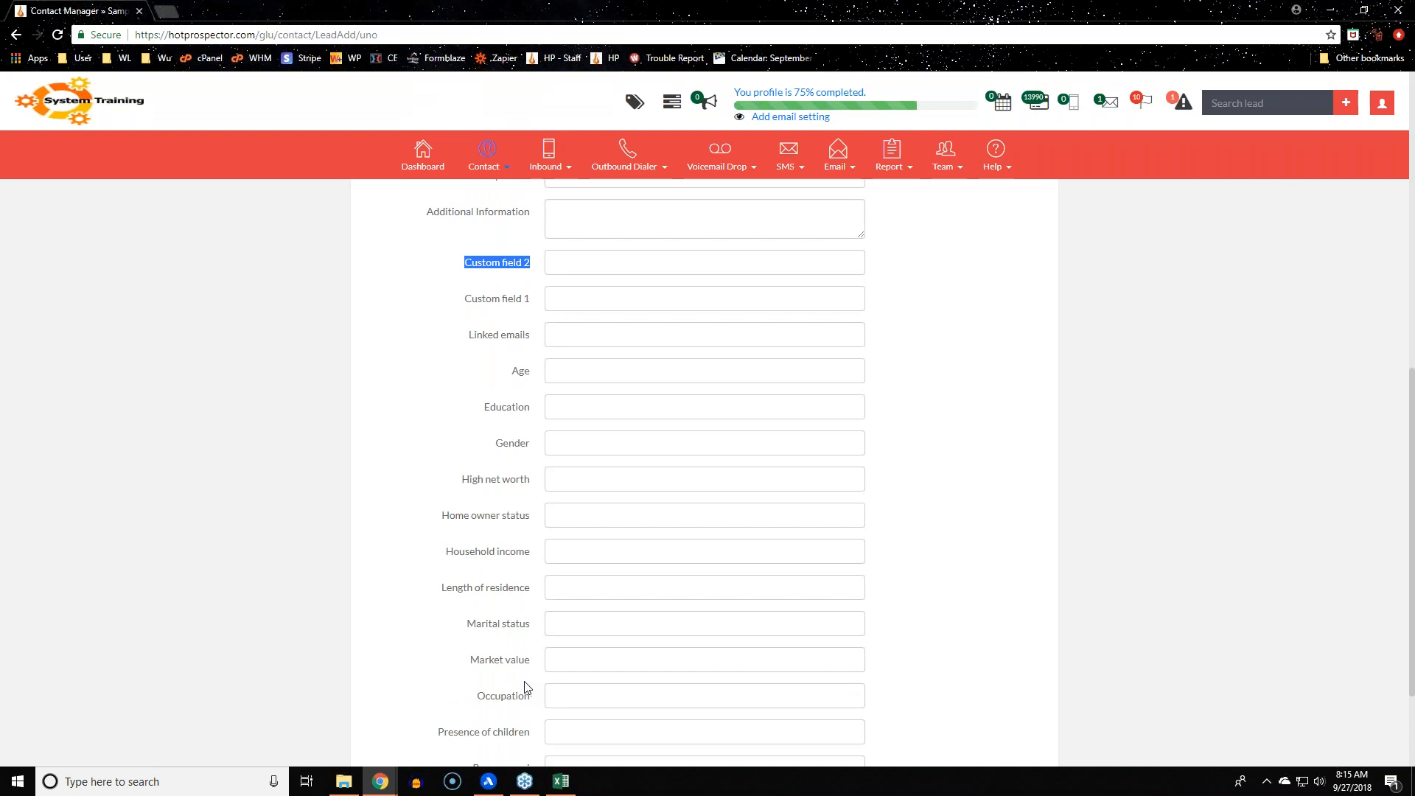
{"action": "scroll", "coordinate": [527, 691], "scroll_direction": "up", "scroll_amount": 2}
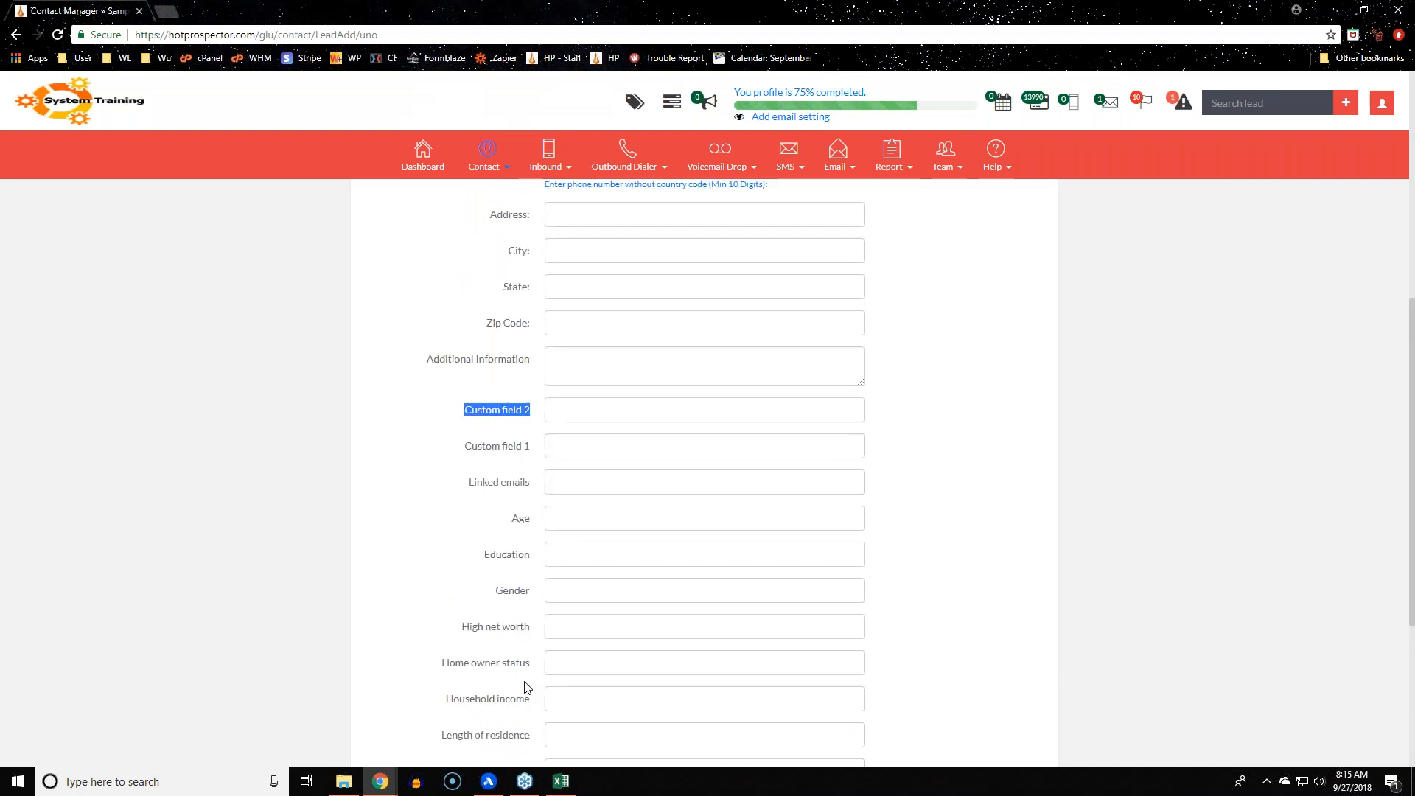
{"action": "scroll", "coordinate": [527, 687], "scroll_direction": "down", "scroll_amount": 4}
Save the new contact, then open and close the quick add-a-lead panel
{"action": "left_click", "coordinate": [716, 707]}
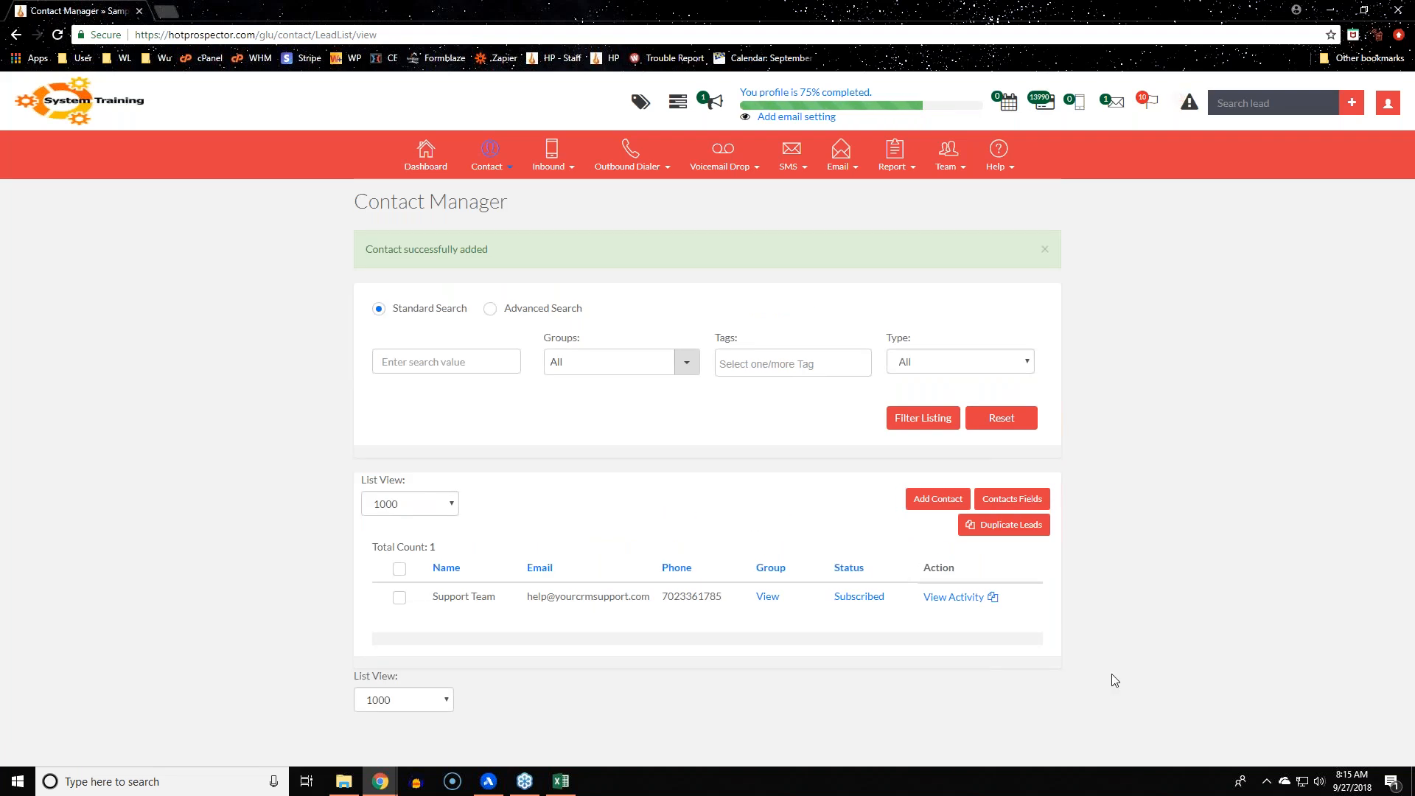
{"action": "left_click", "coordinate": [505, 170]}
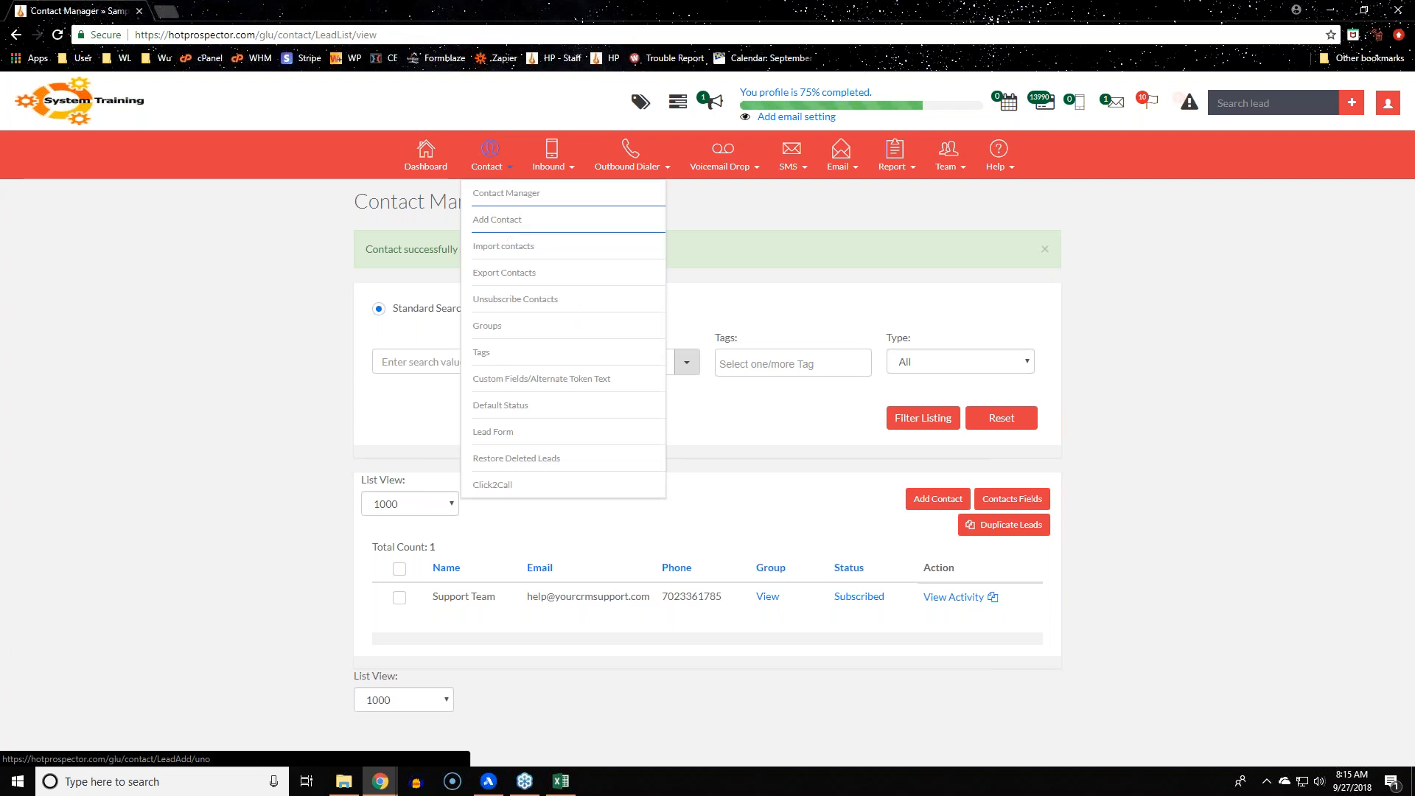
{"action": "left_click", "coordinate": [1353, 109]}
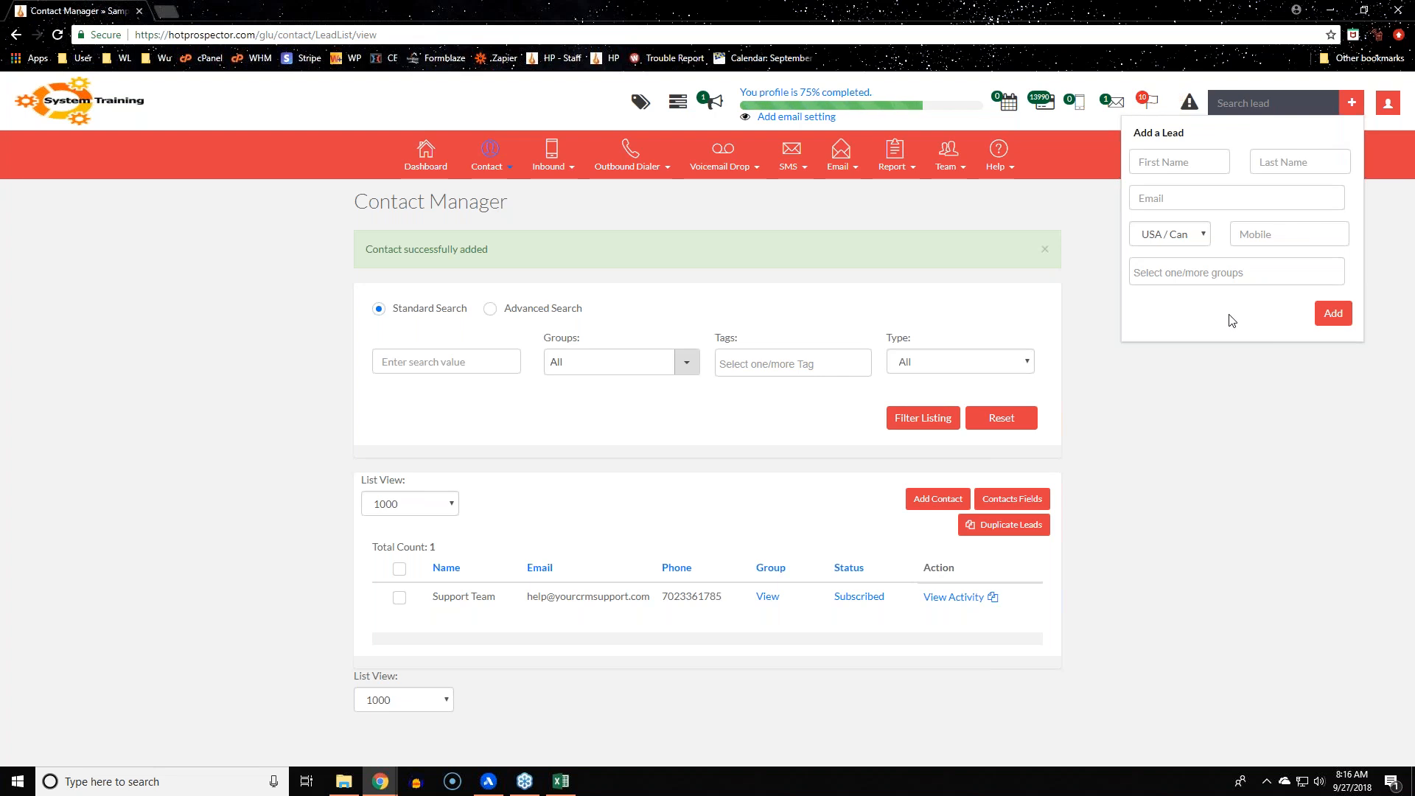
{"action": "left_click", "coordinate": [1175, 529]}
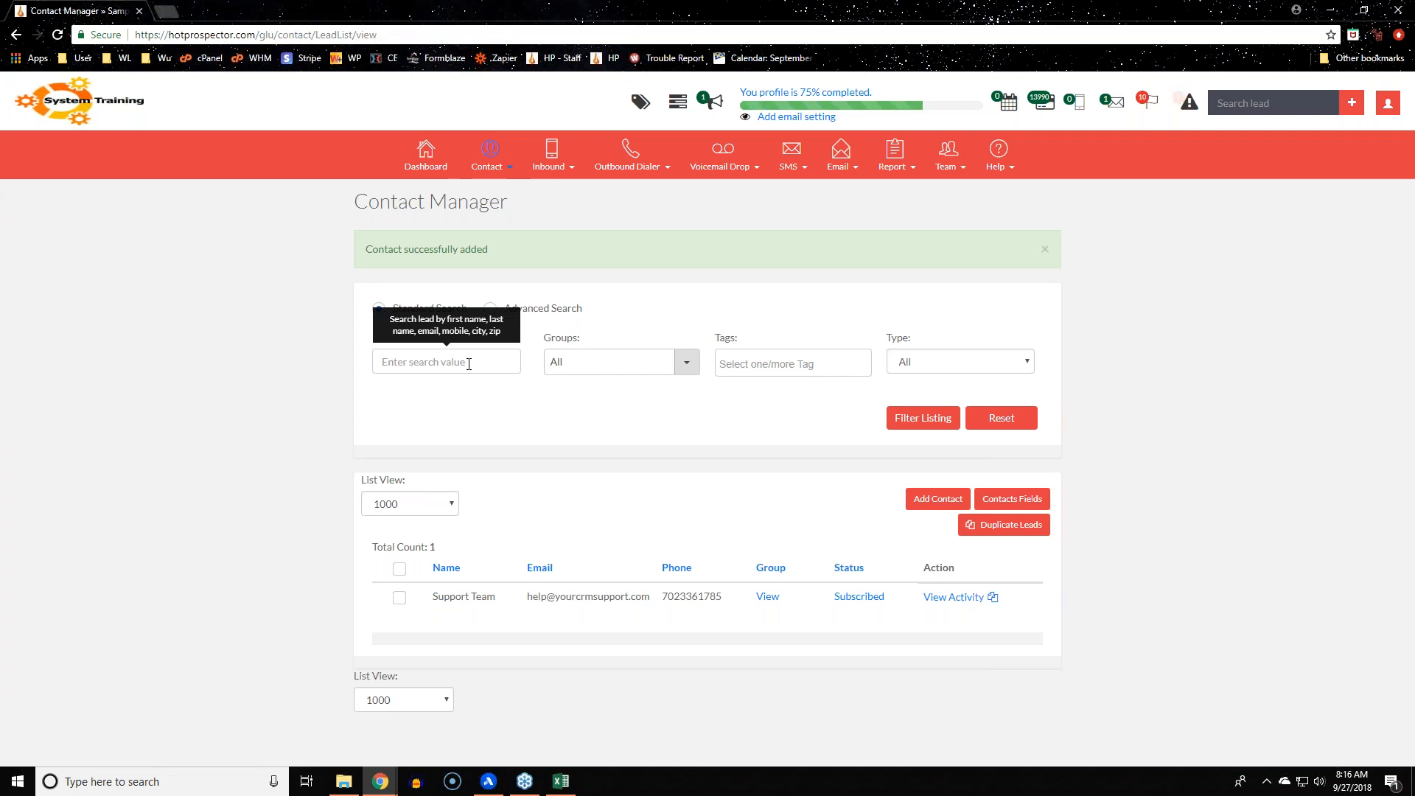
Check the group and contact type filters in Contact Manager, leaving both on All
{"action": "left_click", "coordinate": [682, 373]}
{"action": "scroll", "coordinate": [666, 469], "scroll_direction": "down", "scroll_amount": 4}
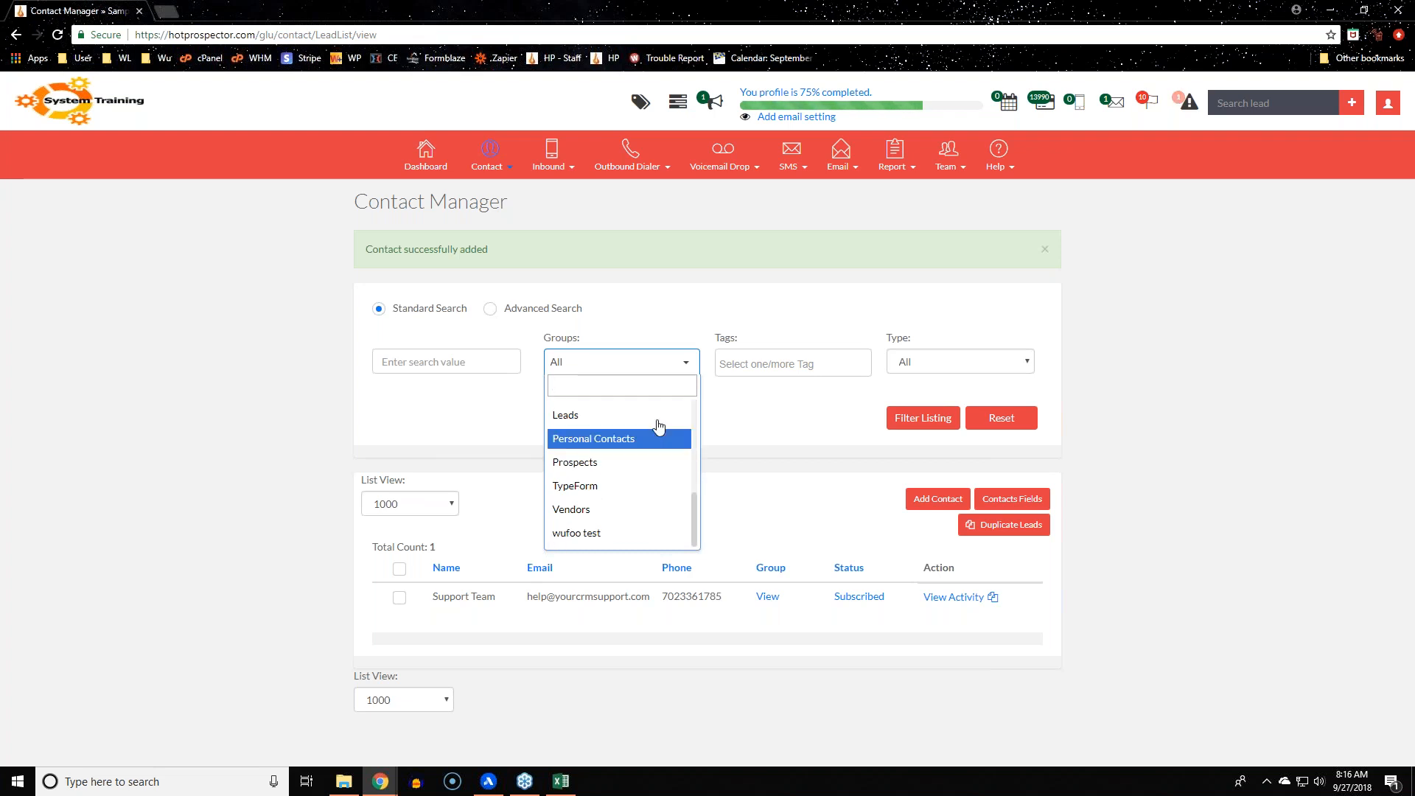
{"action": "left_click", "coordinate": [759, 506]}
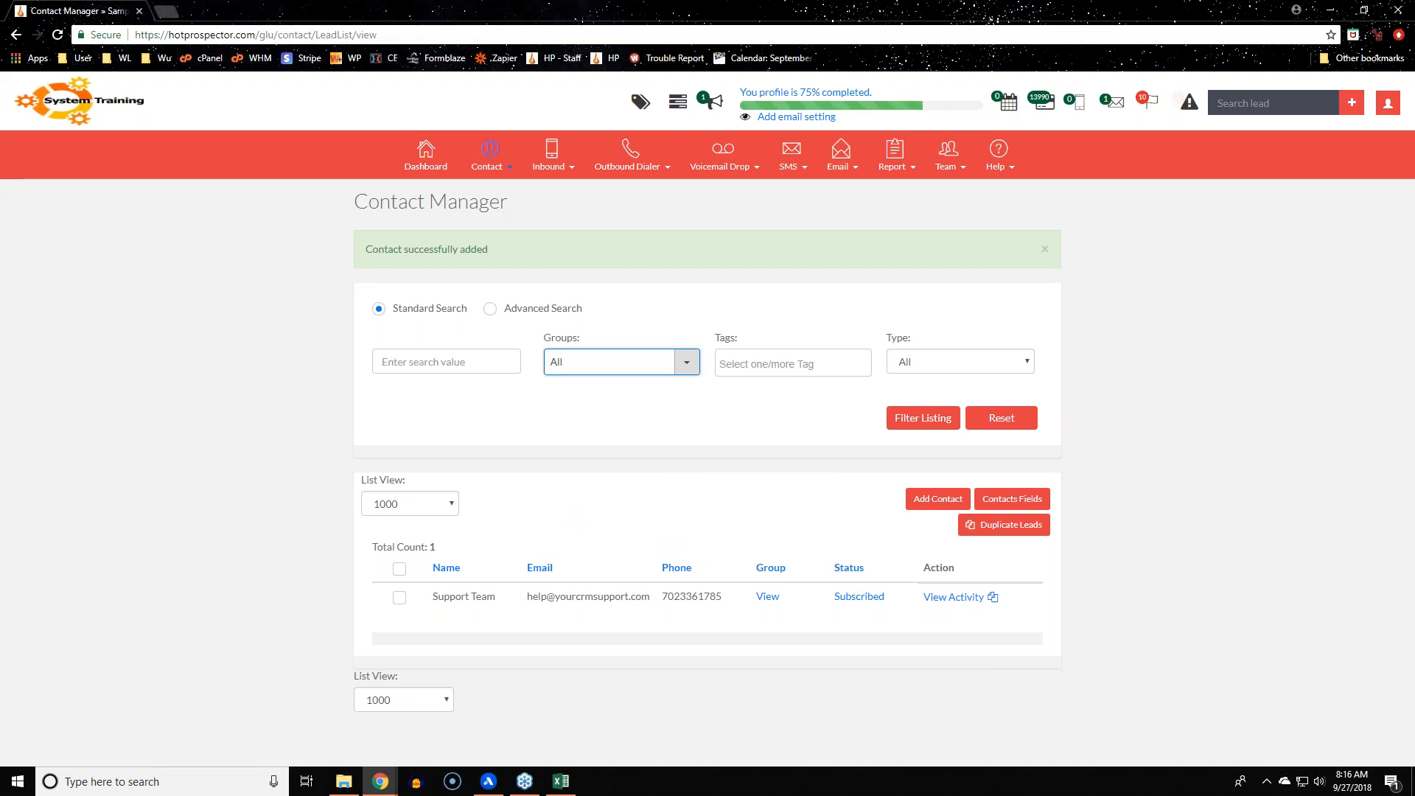
{"action": "left_click", "coordinate": [946, 364]}
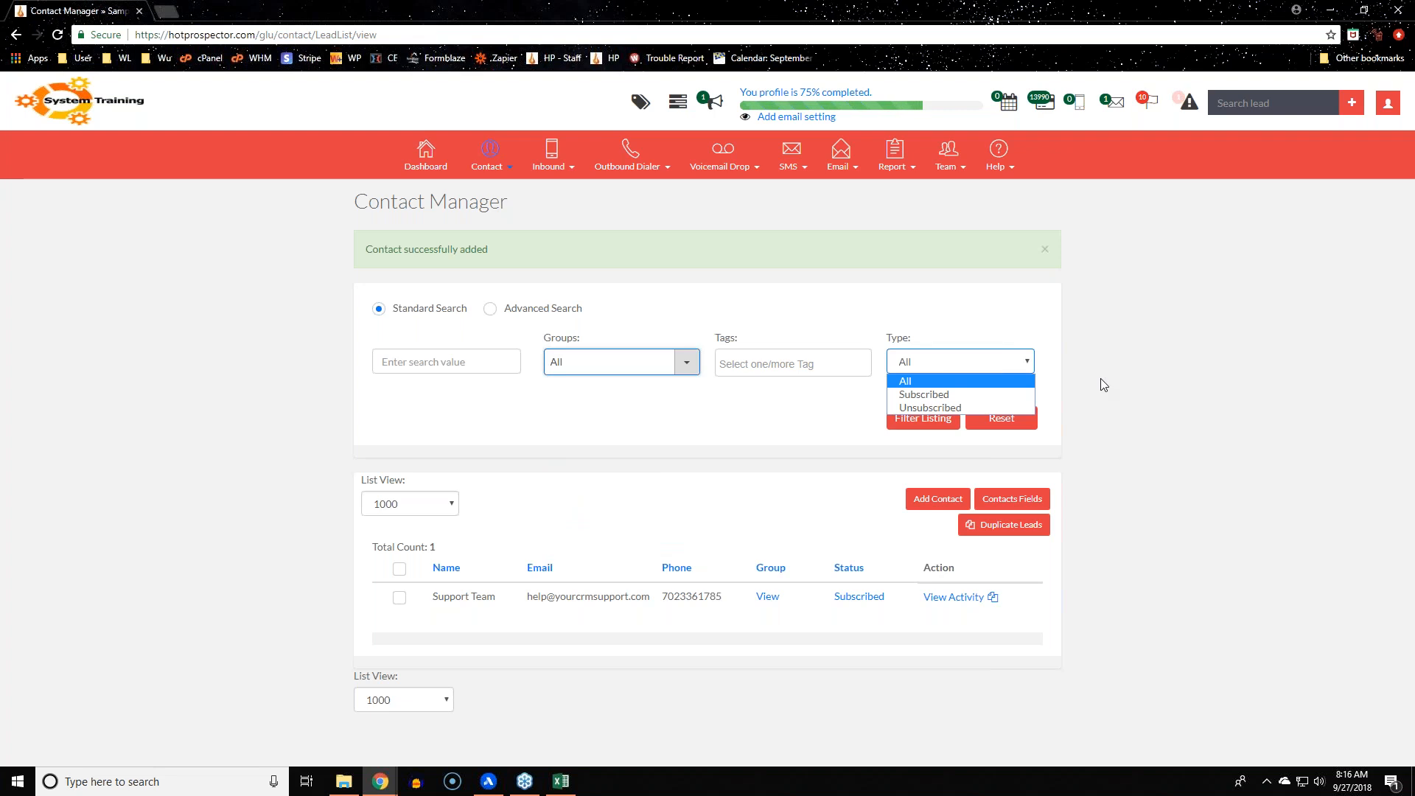
{"action": "left_click", "coordinate": [1151, 380]}
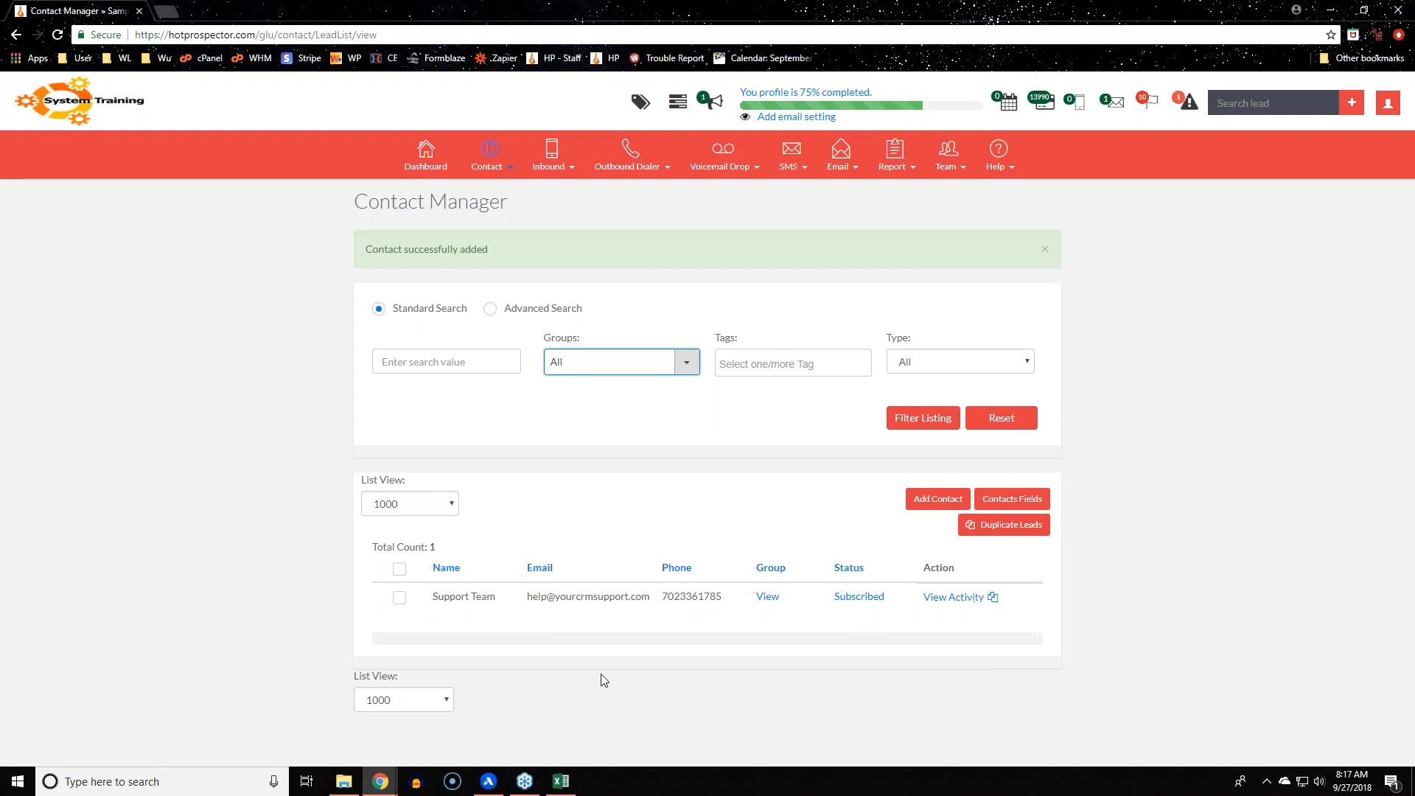
Unsubscribe Support Team through its Subscribed status link and confirm with OK
{"action": "left_click", "coordinate": [854, 603]}
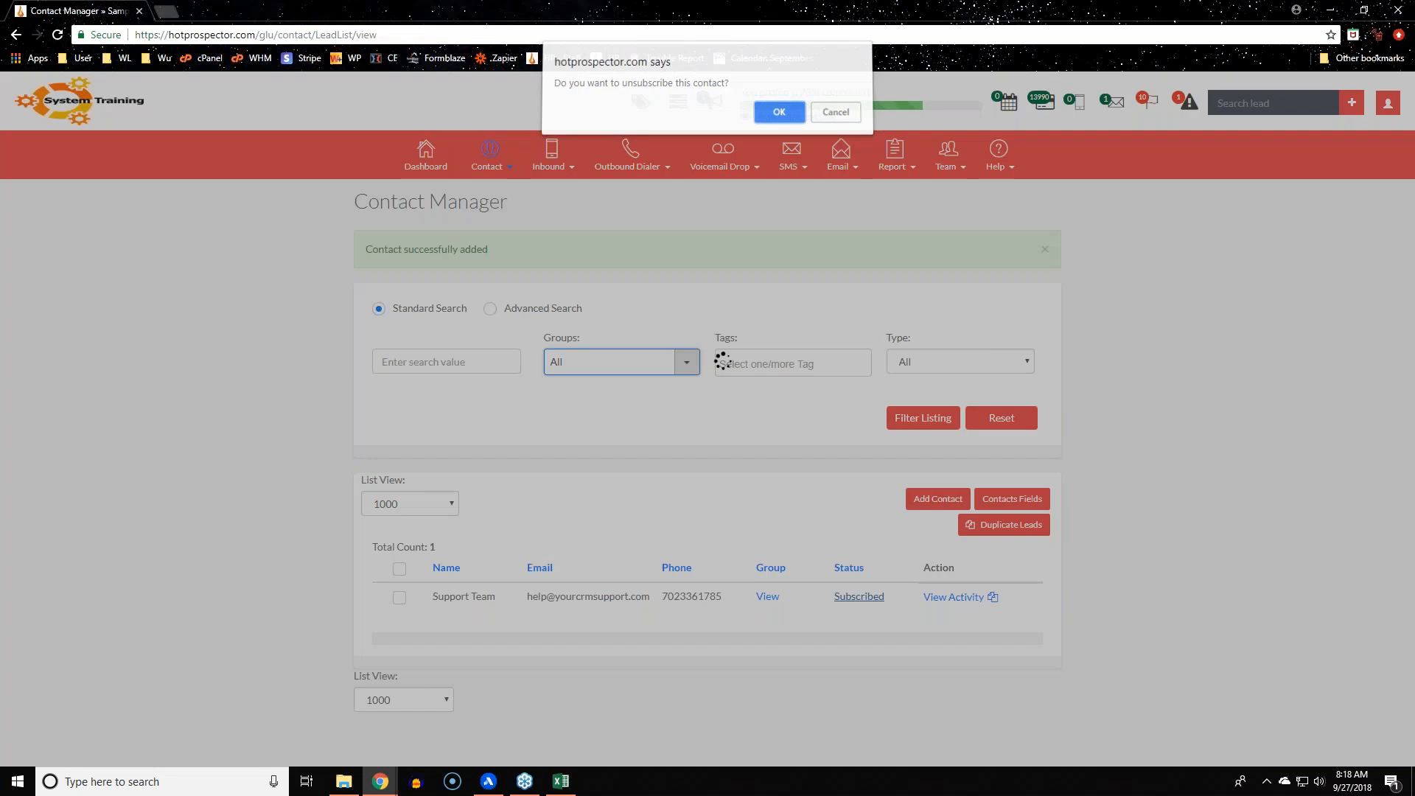
{"action": "left_click", "coordinate": [779, 118]}
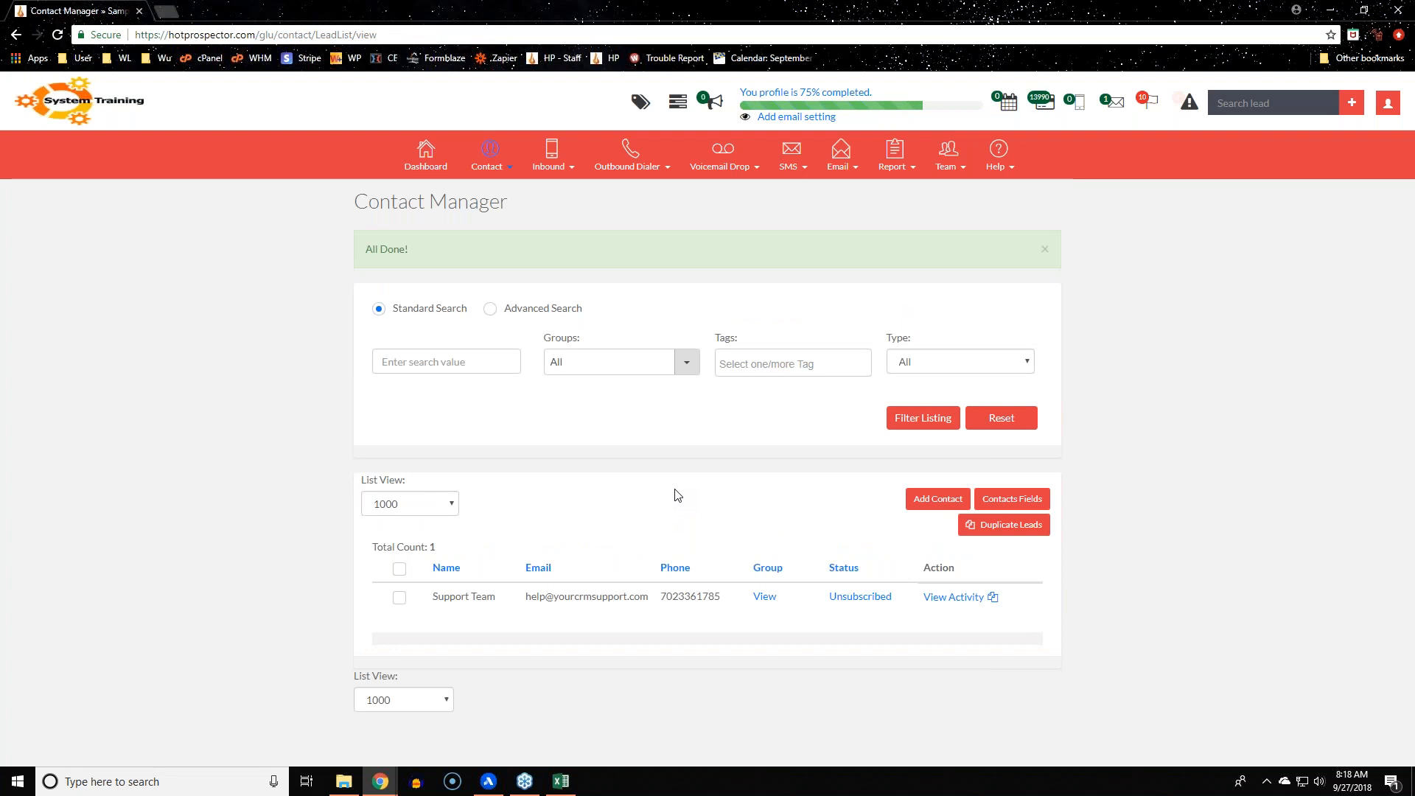
{"action": "left_click", "coordinate": [485, 168]}
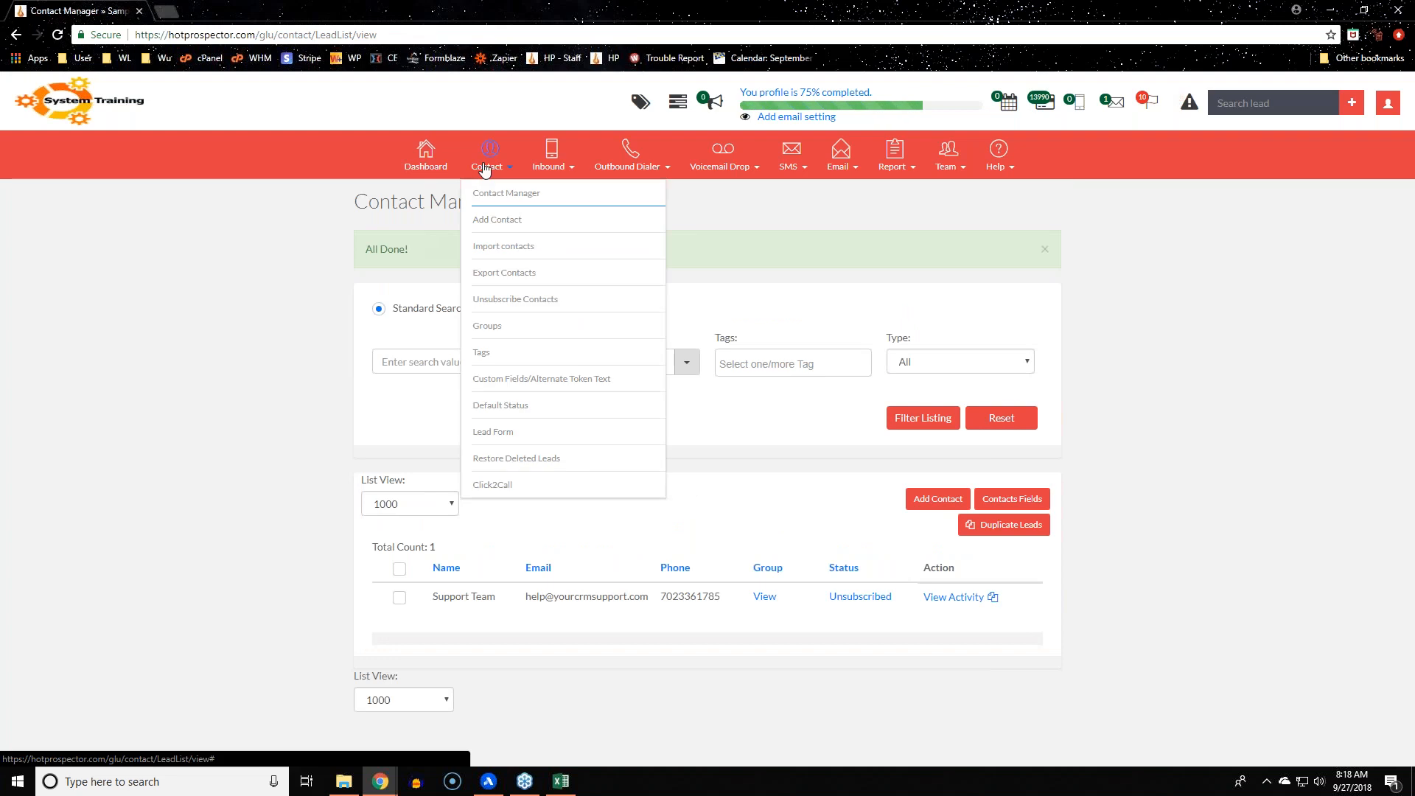
On Unsubscribe Contacts, view Support Team's unsubscribe date and its reason, Manually Unsubscribed
{"action": "left_click", "coordinate": [515, 300]}
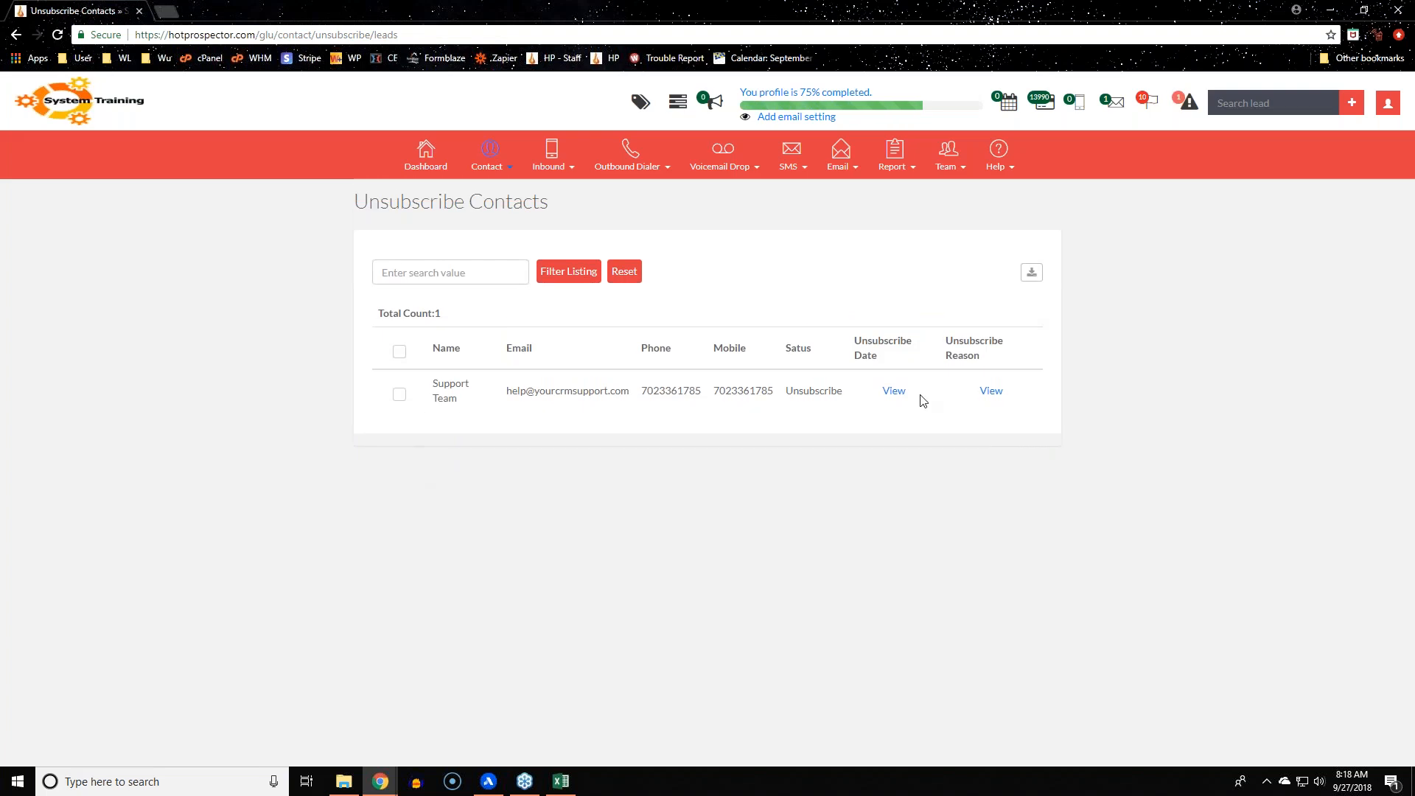
{"action": "left_click", "coordinate": [887, 397]}
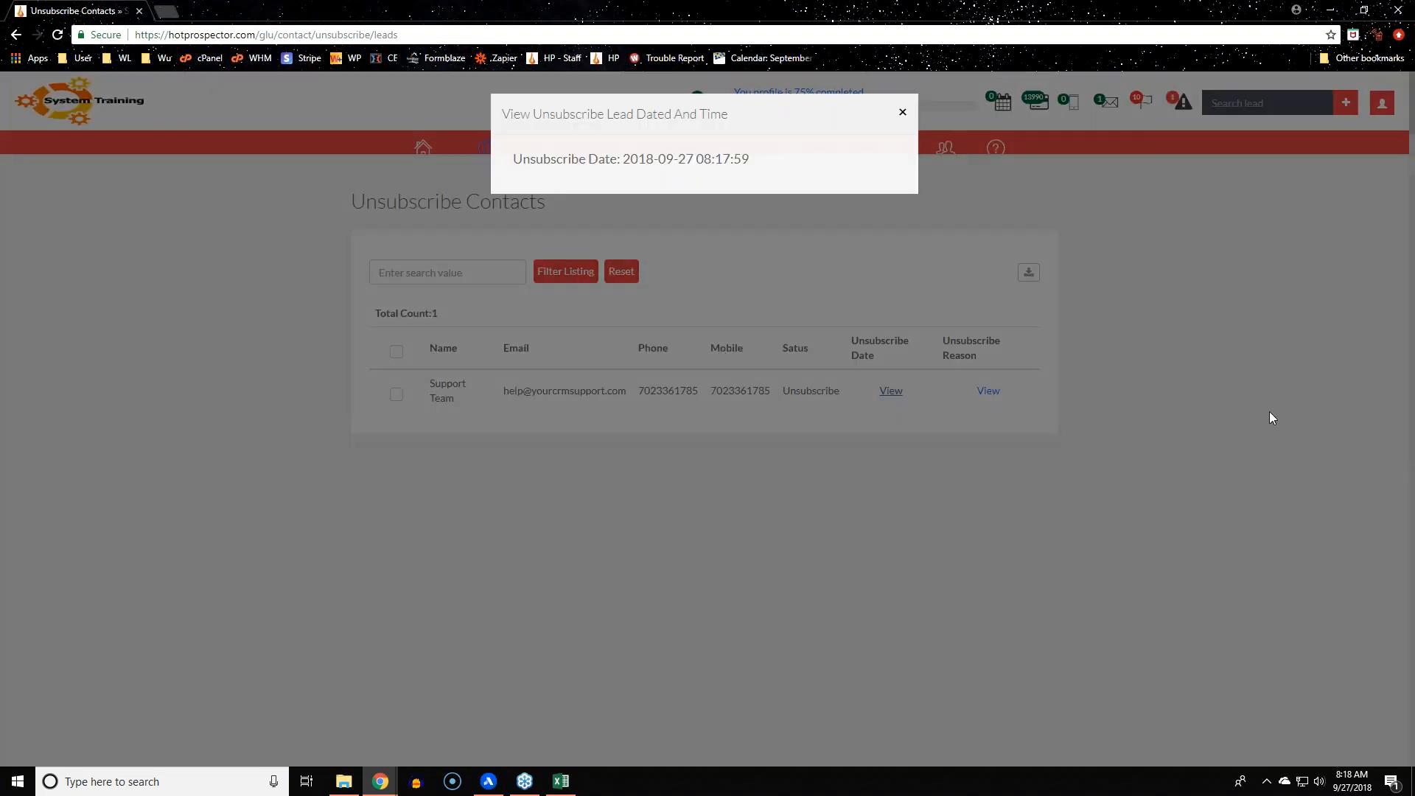
{"action": "left_click", "coordinate": [991, 395]}
{"action": "left_click", "coordinate": [988, 391]}
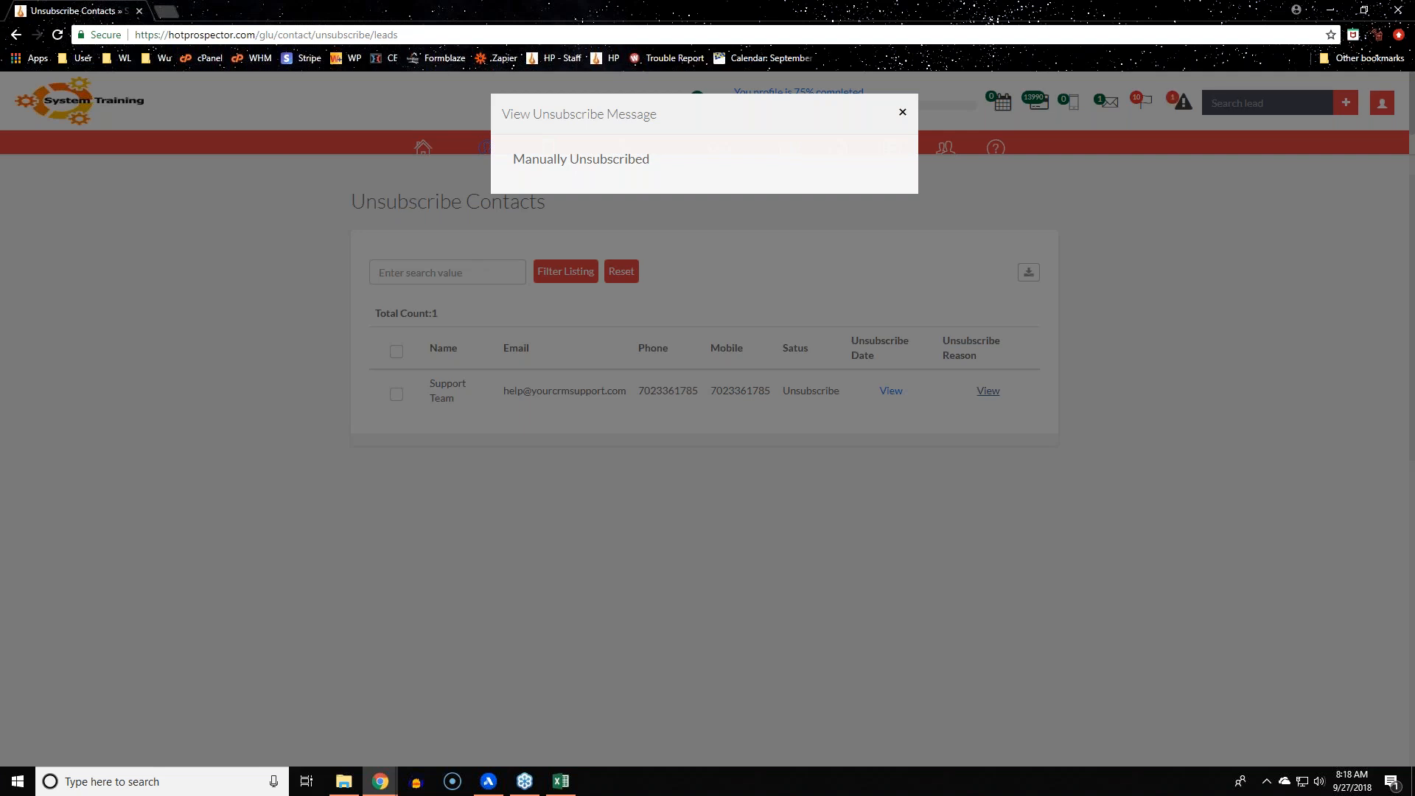
{"action": "left_click", "coordinate": [955, 485]}
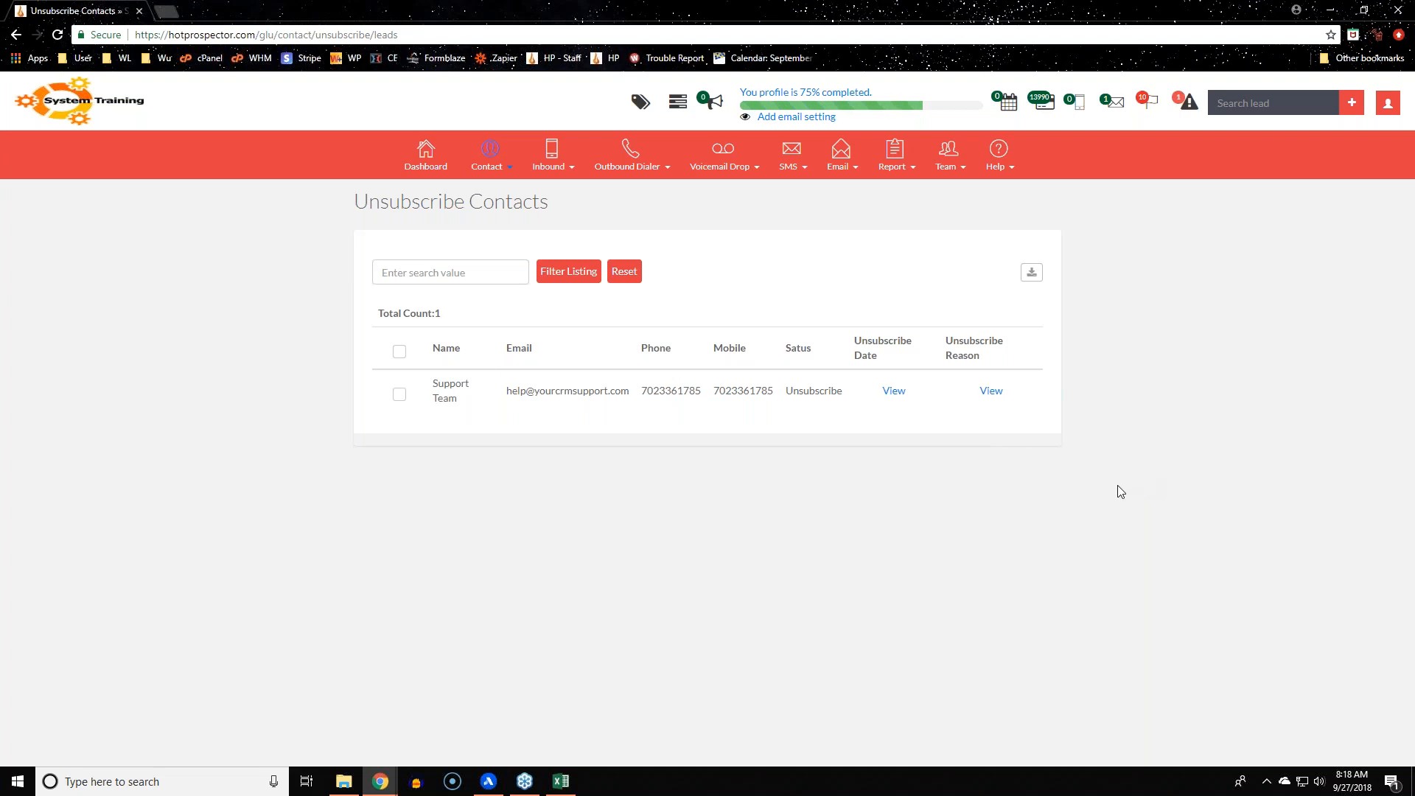
{"action": "left_click", "coordinate": [488, 166]}
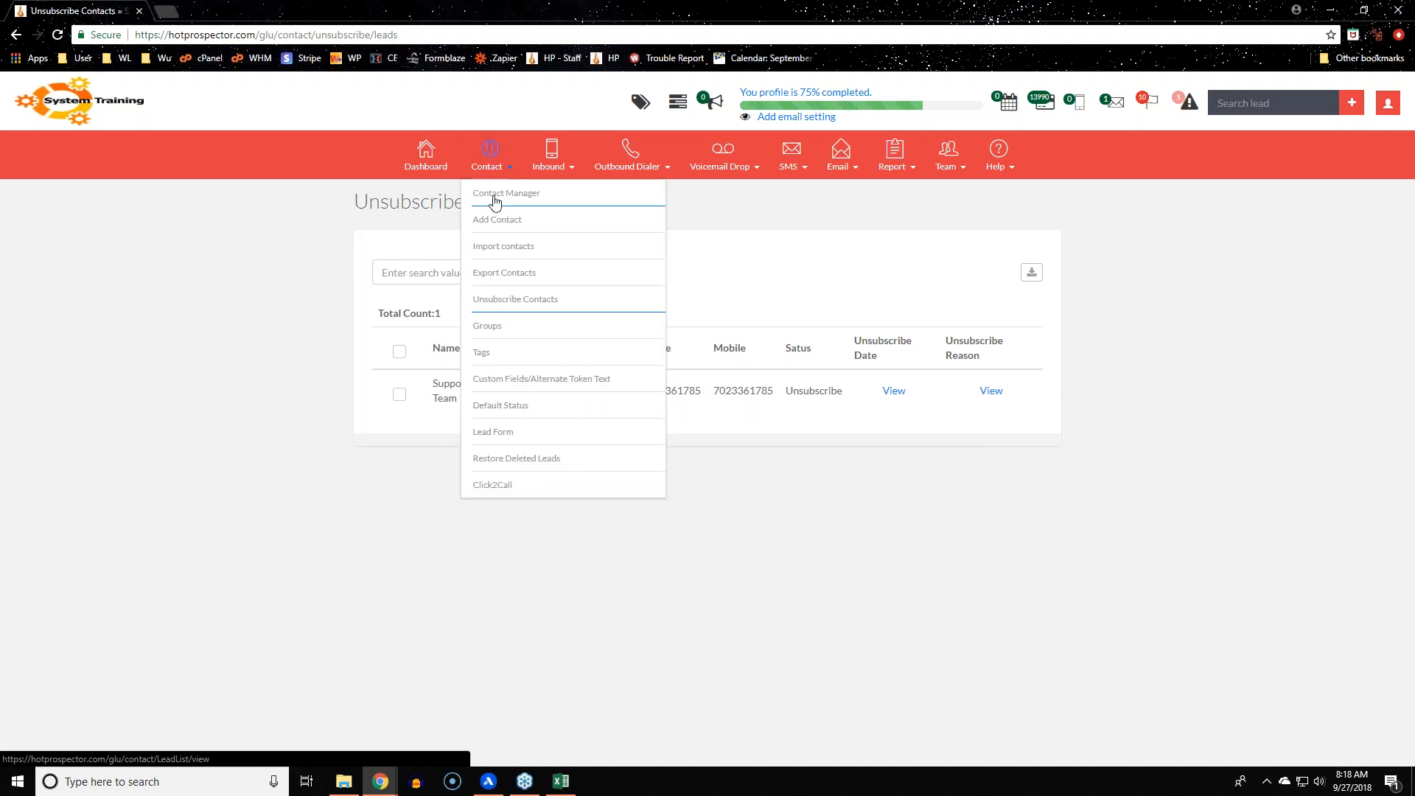
In Contact Manager, resubscribe Support Team through its Unsubscribed status link and confirm with OK
{"action": "left_click", "coordinate": [494, 200]}
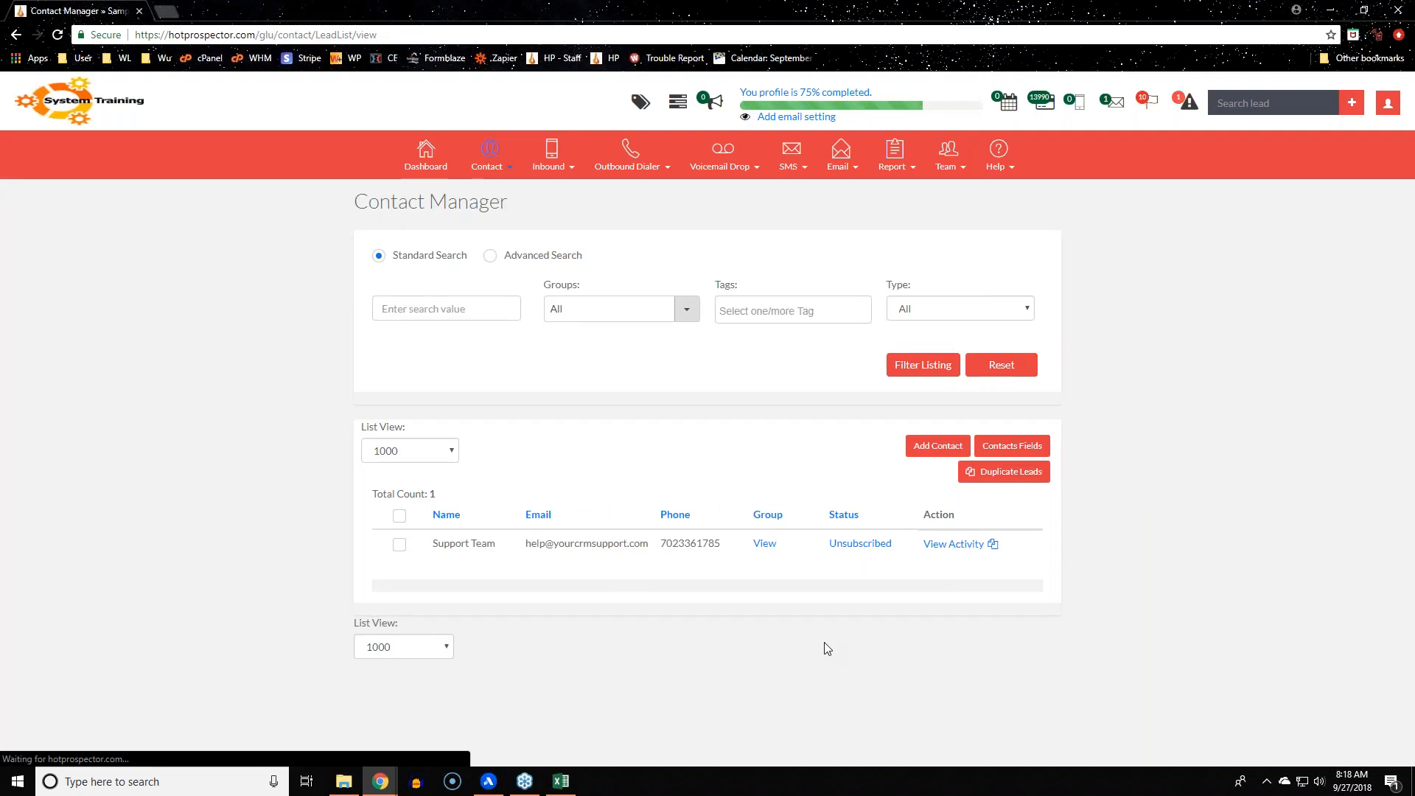
{"action": "mouse_move", "coordinate": [467, 544]}
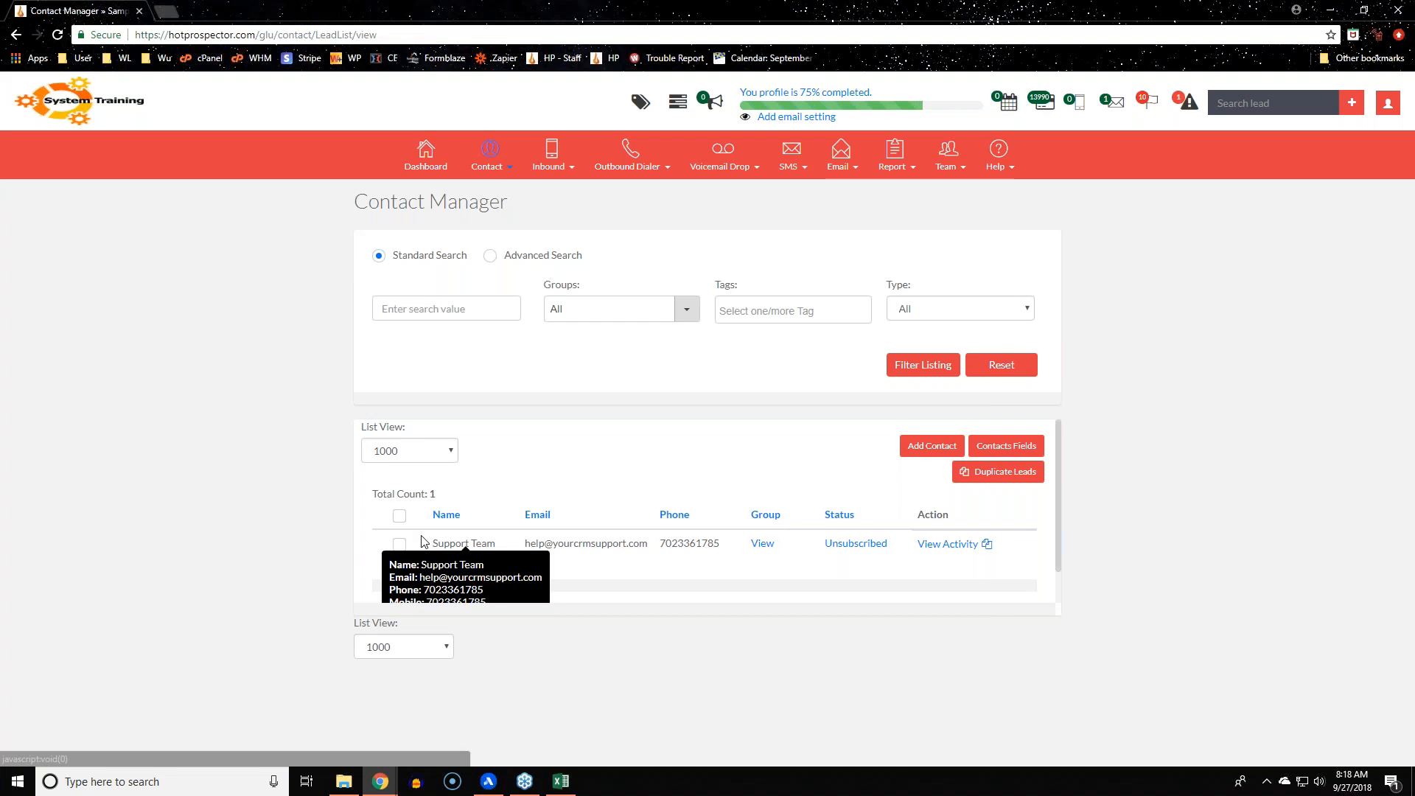
{"action": "left_click", "coordinate": [398, 545]}
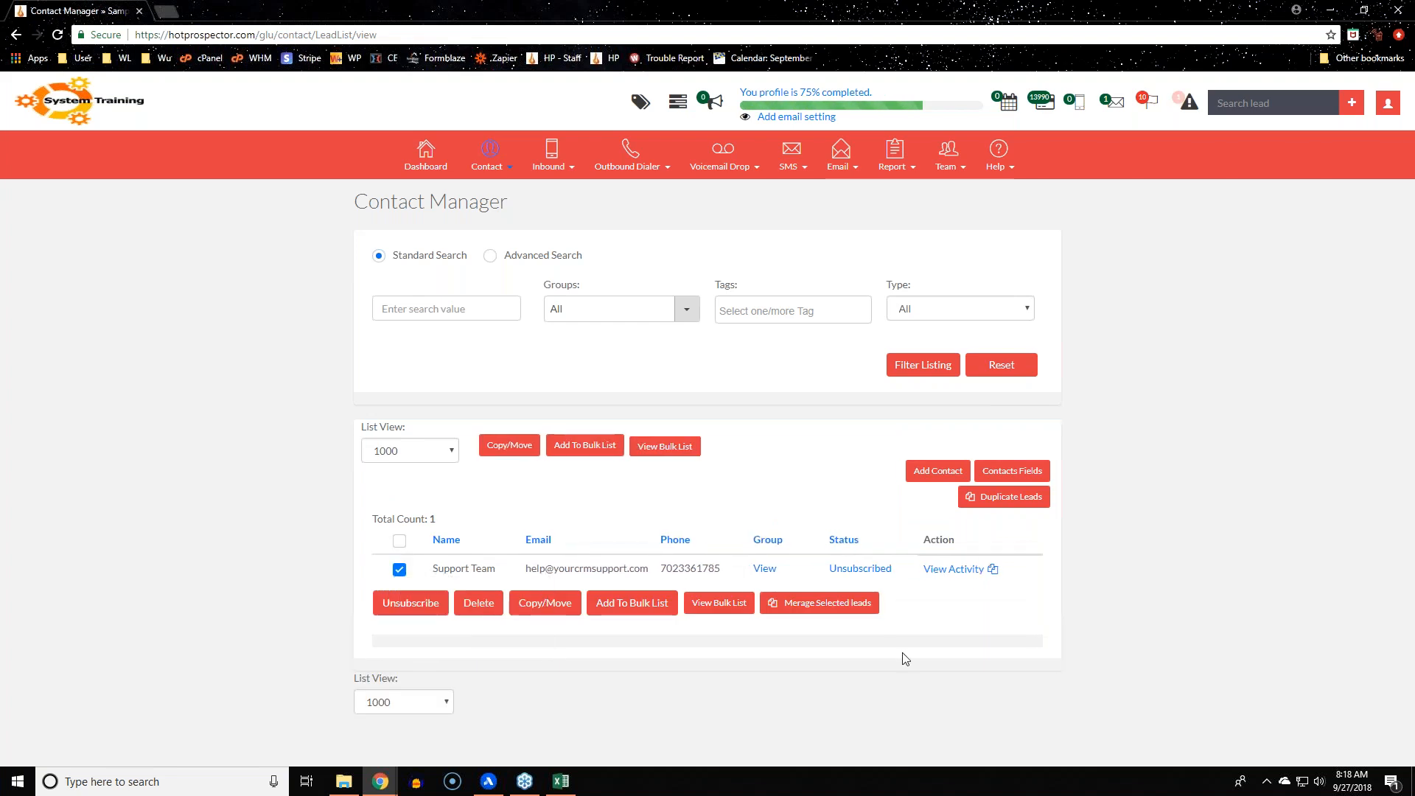
{"action": "mouse_move", "coordinate": [465, 574]}
{"action": "left_click", "coordinate": [856, 568]}
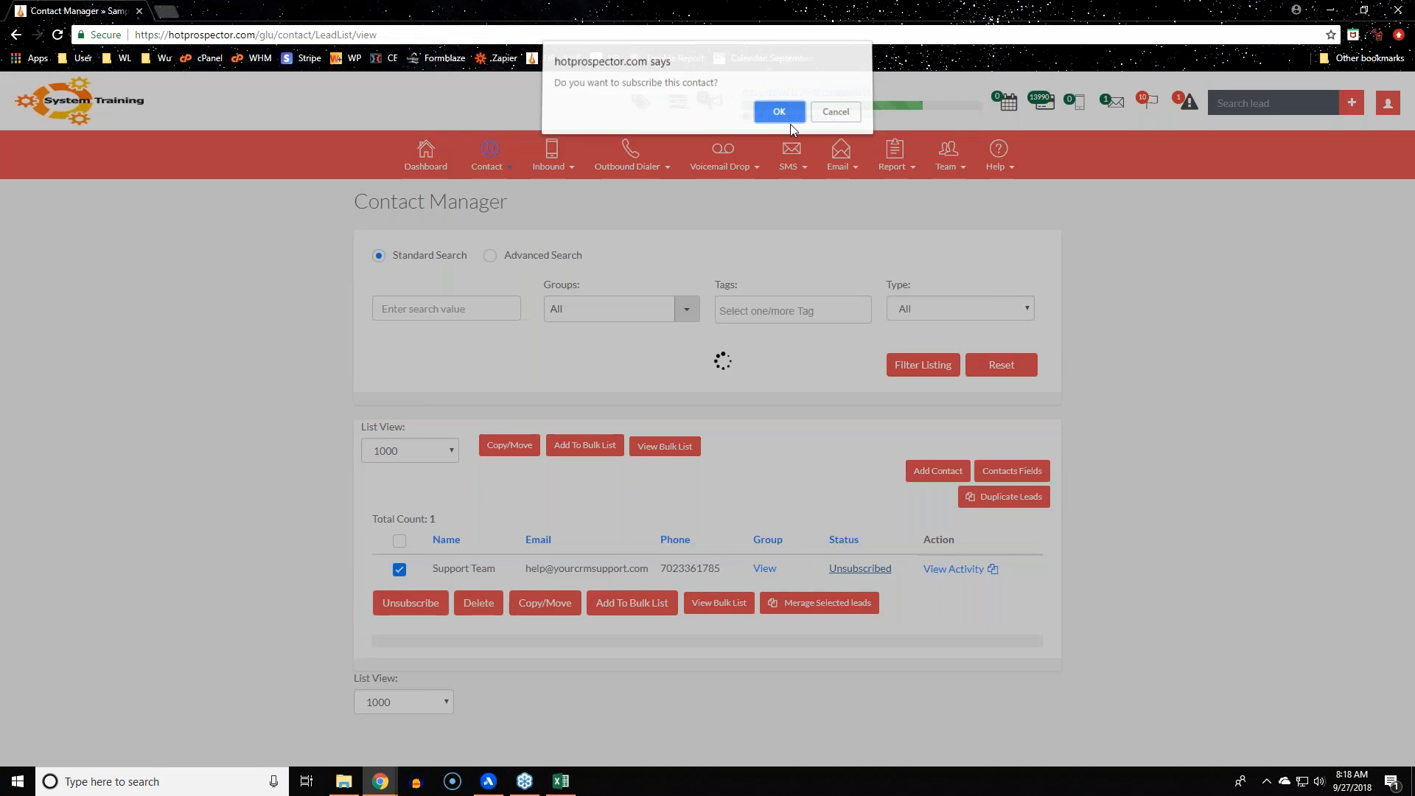
{"action": "left_click", "coordinate": [789, 121]}
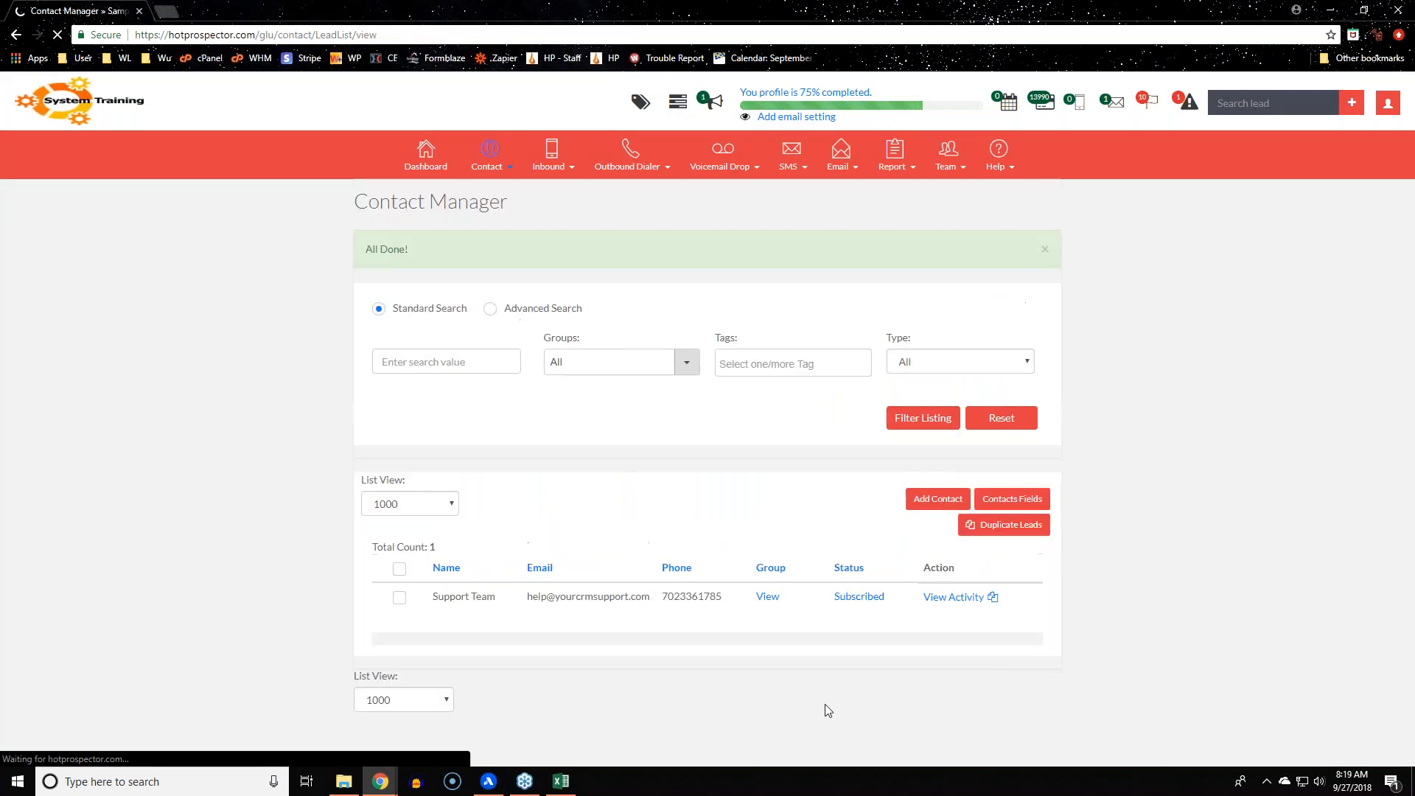
{"action": "left_click", "coordinate": [399, 597]}
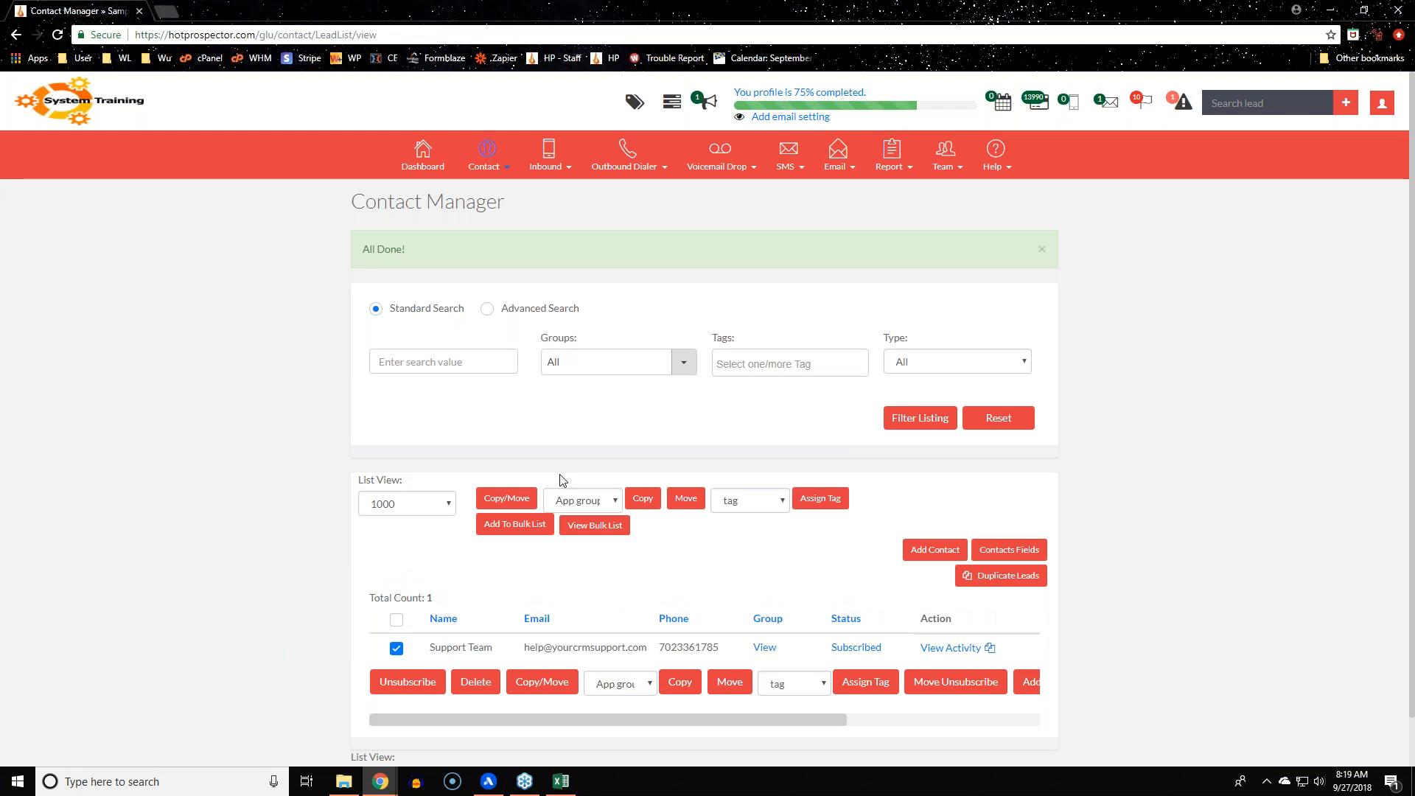
Check which groups the Support Team contact currently belongs to
{"action": "left_click", "coordinate": [606, 504]}
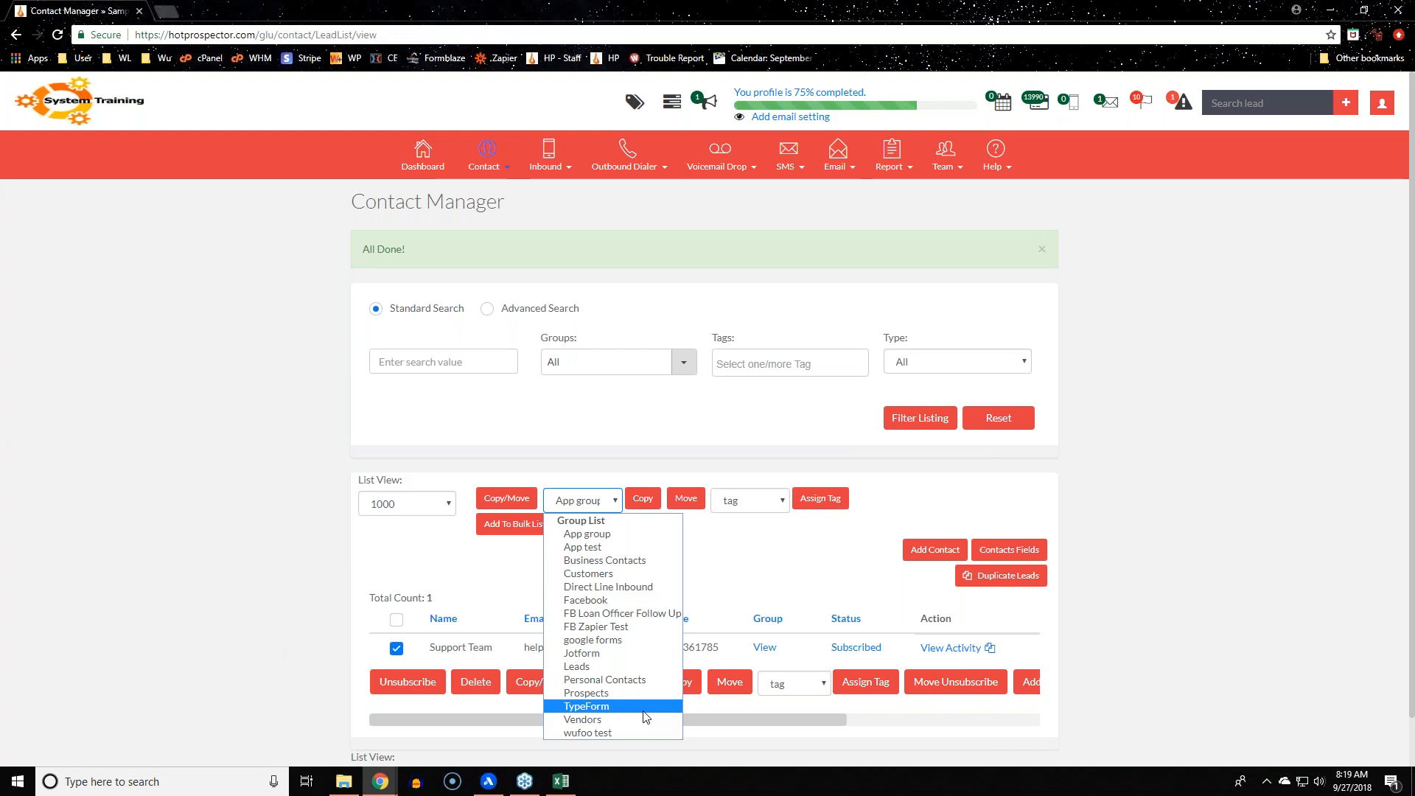
{"action": "left_click", "coordinate": [741, 621]}
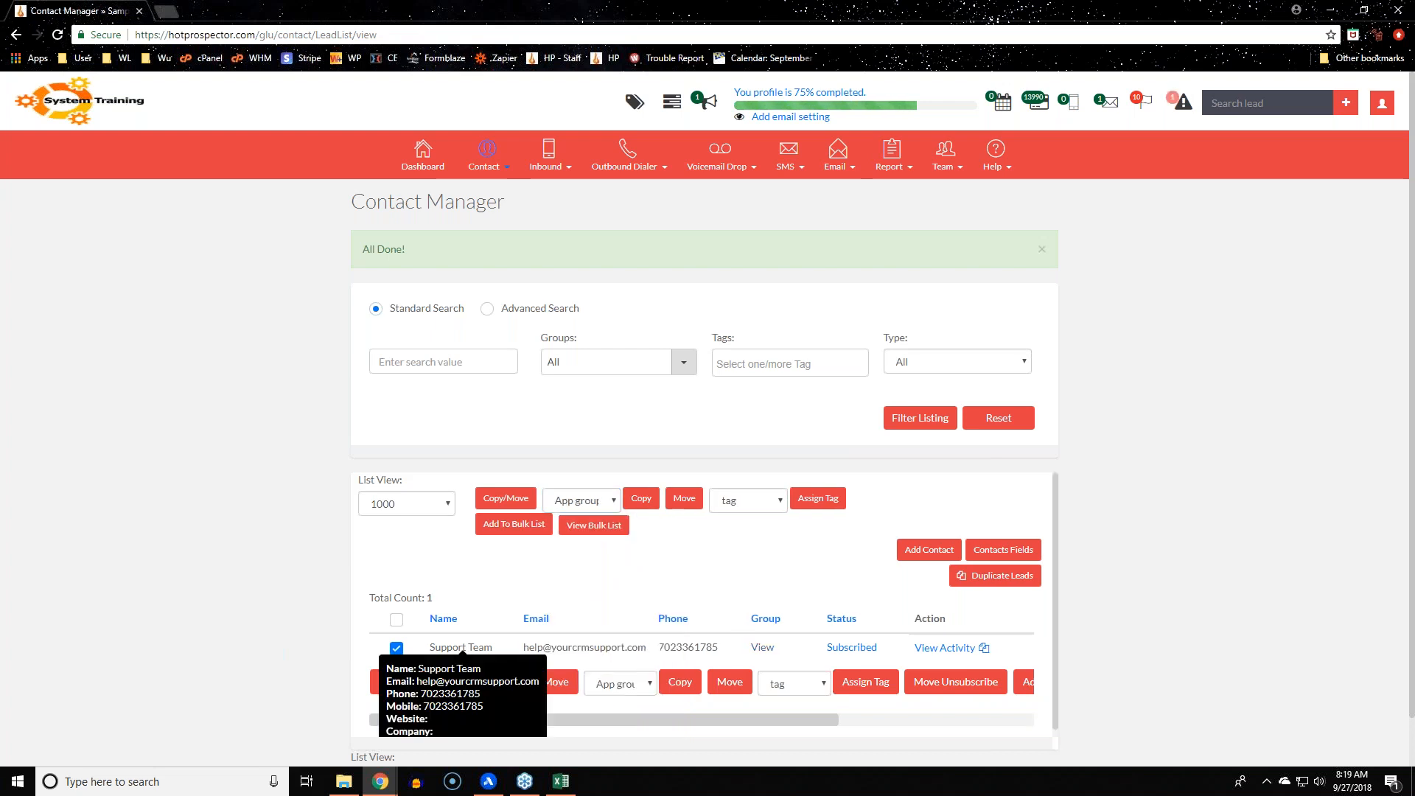
{"action": "left_click", "coordinate": [764, 647]}
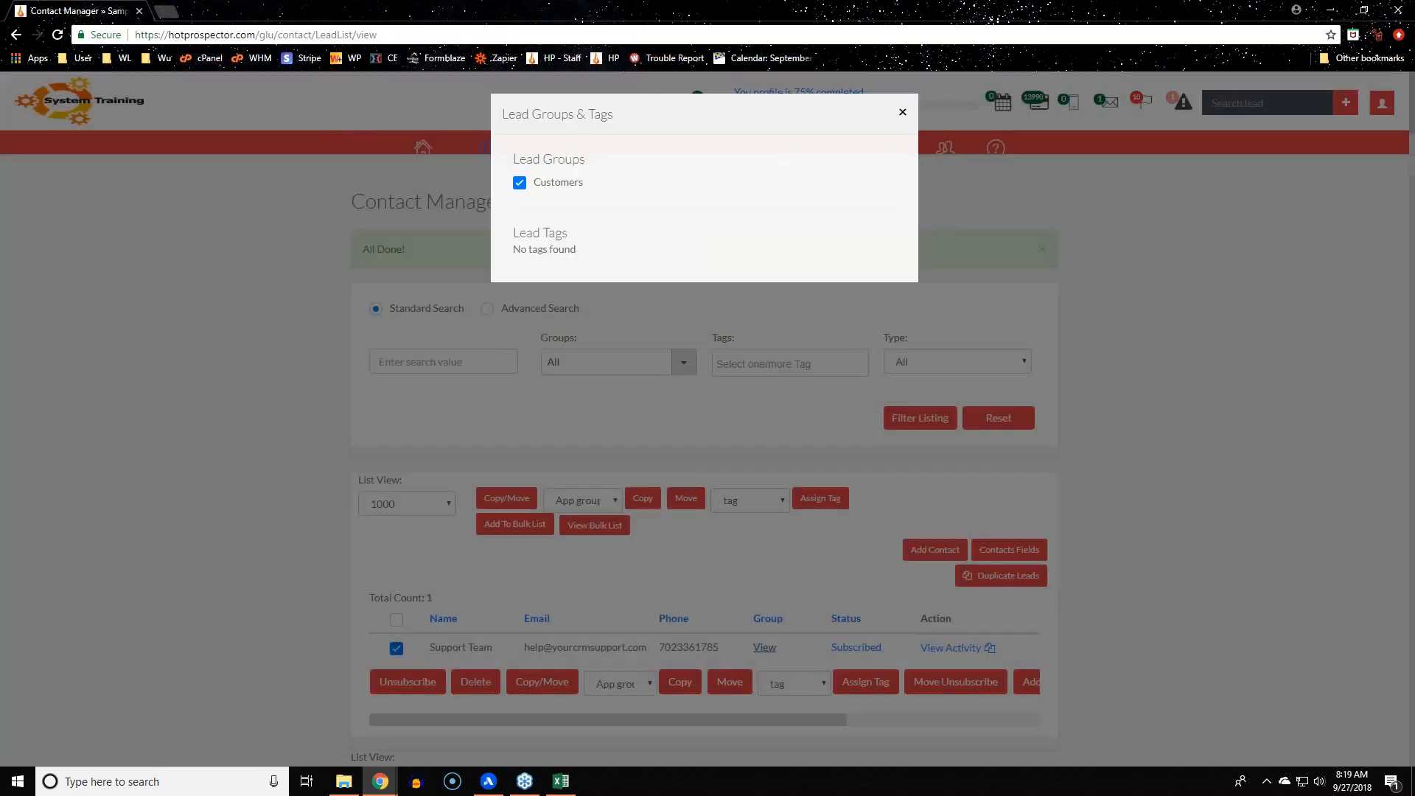
{"action": "left_click", "coordinate": [745, 563]}
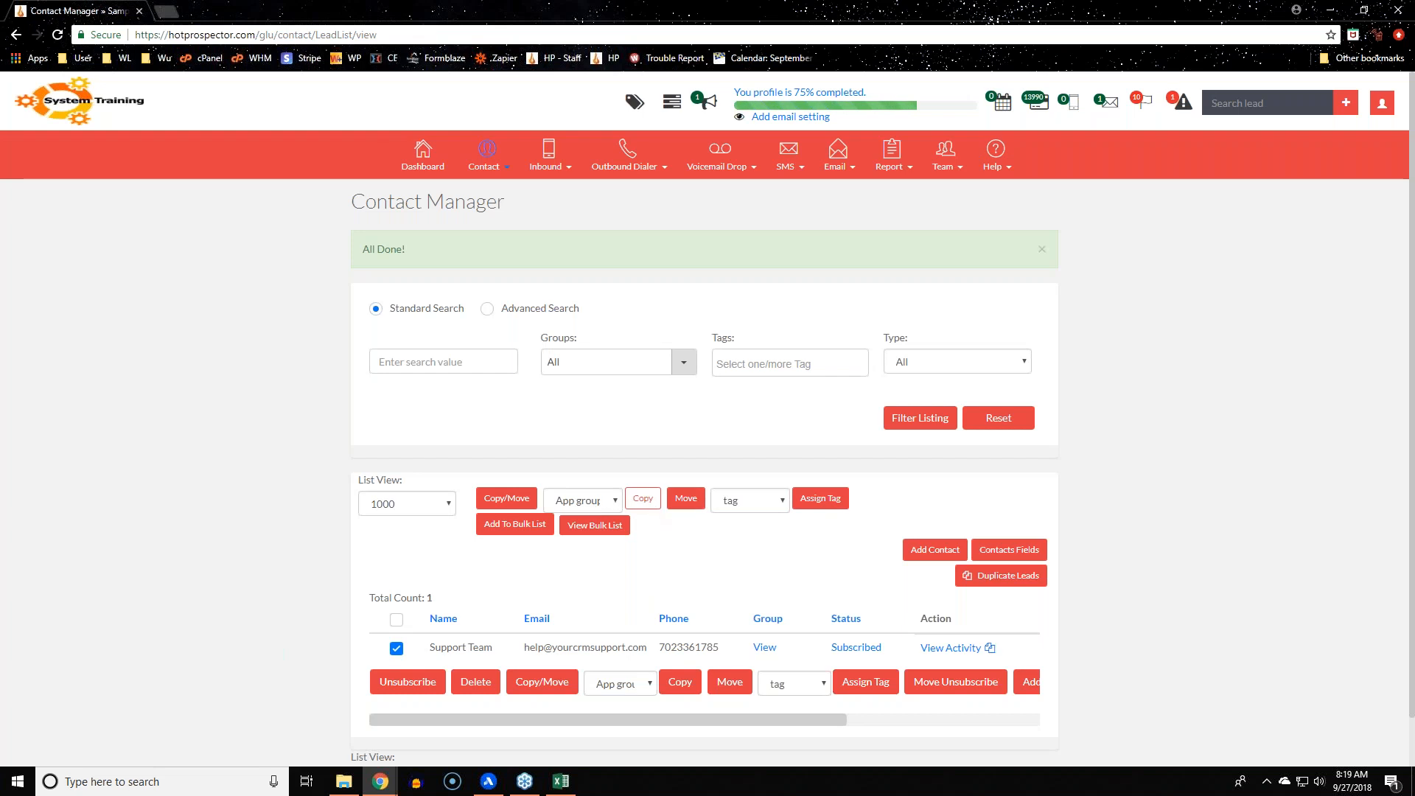
{"action": "left_click", "coordinate": [771, 650]}
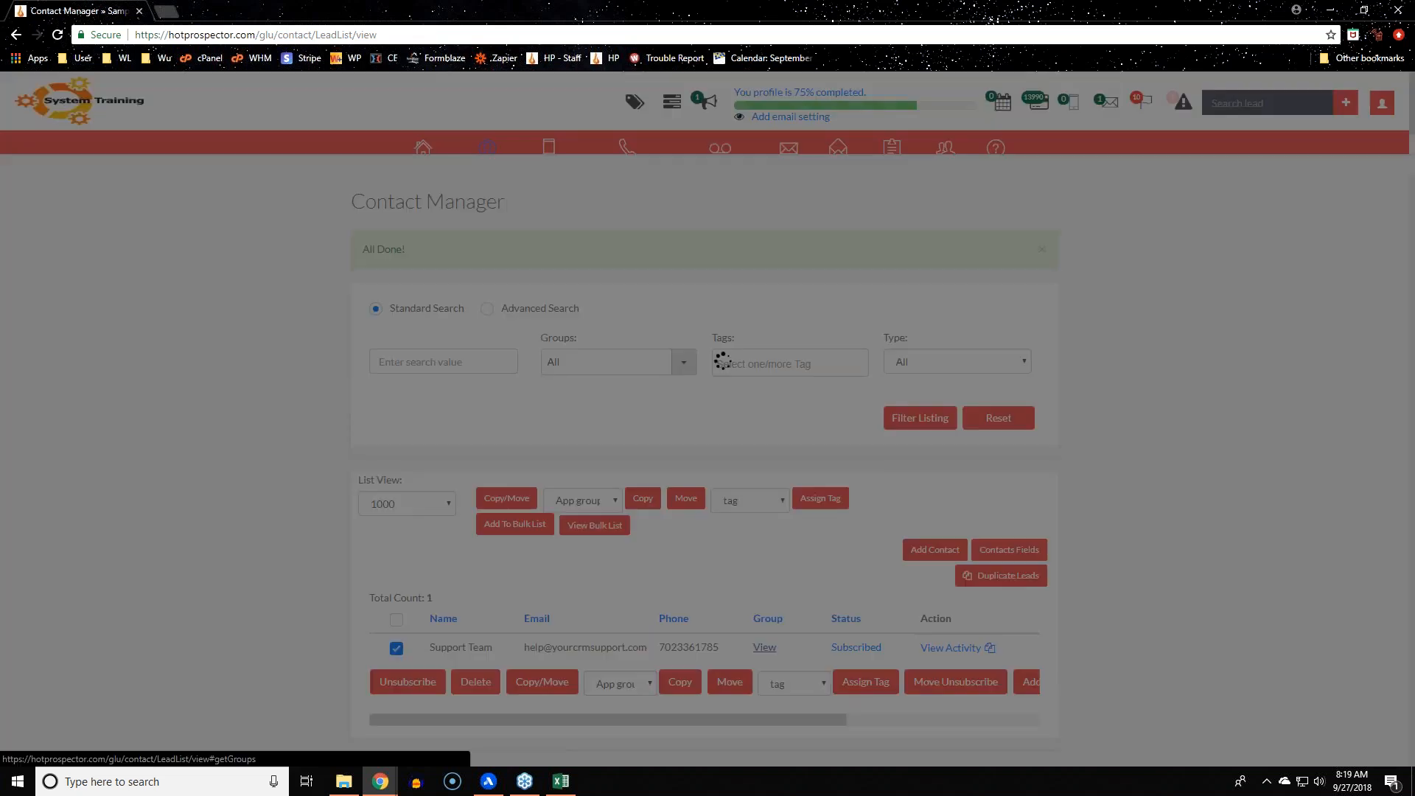
{"action": "left_click", "coordinate": [624, 598]}
Copy the contact into the google forms group and verify it in Group View
{"action": "left_click", "coordinate": [596, 488]}
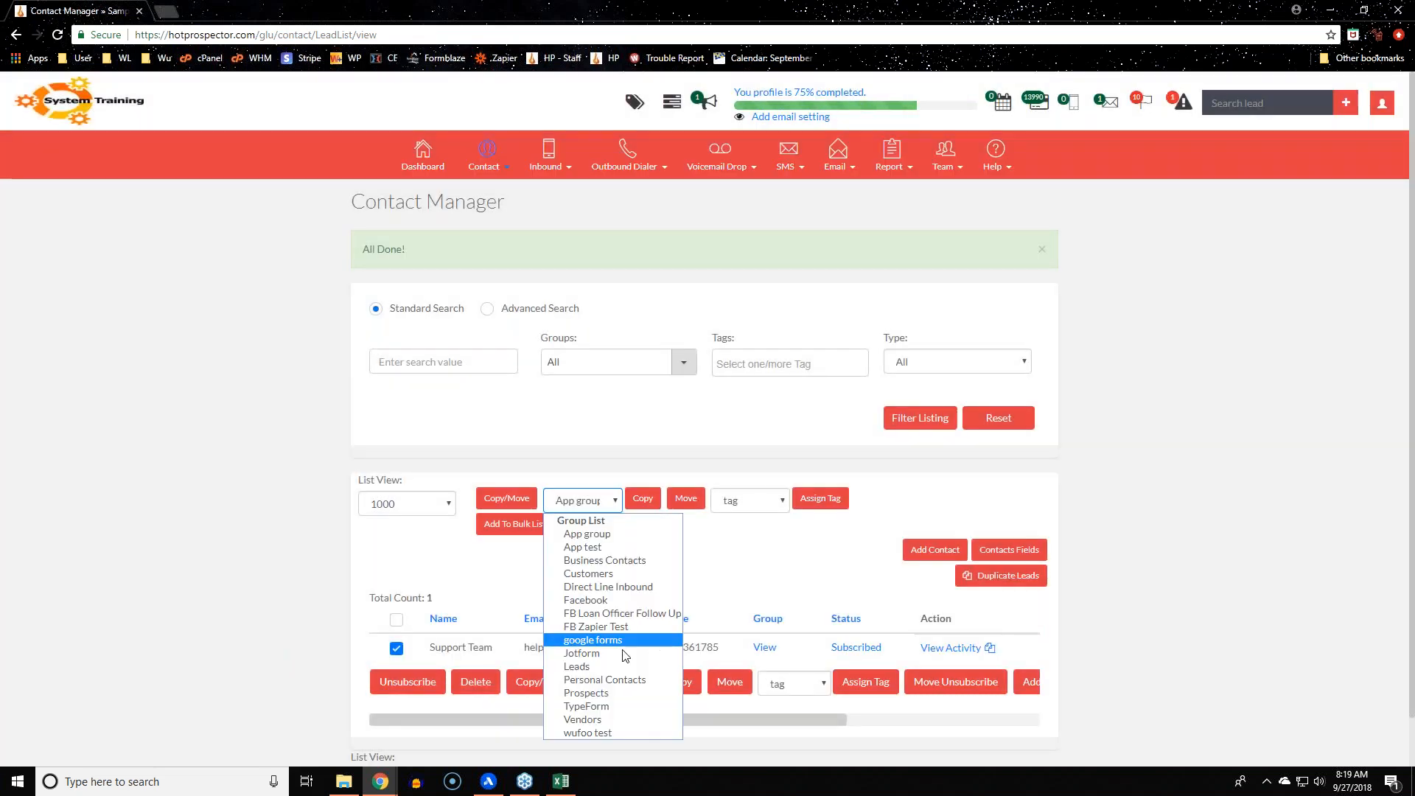
{"action": "left_click", "coordinate": [621, 631]}
{"action": "left_click", "coordinate": [643, 499]}
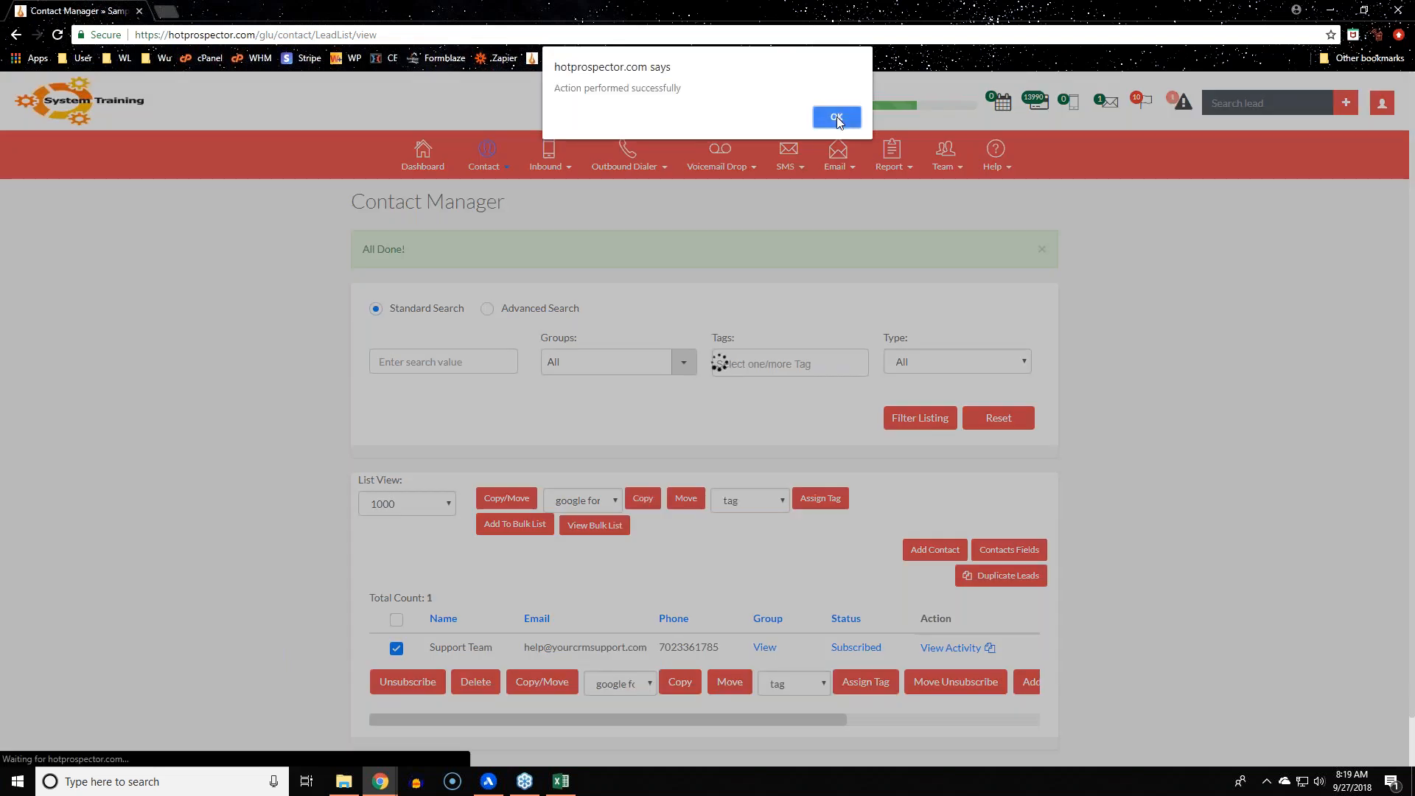
{"action": "left_click", "coordinate": [837, 116]}
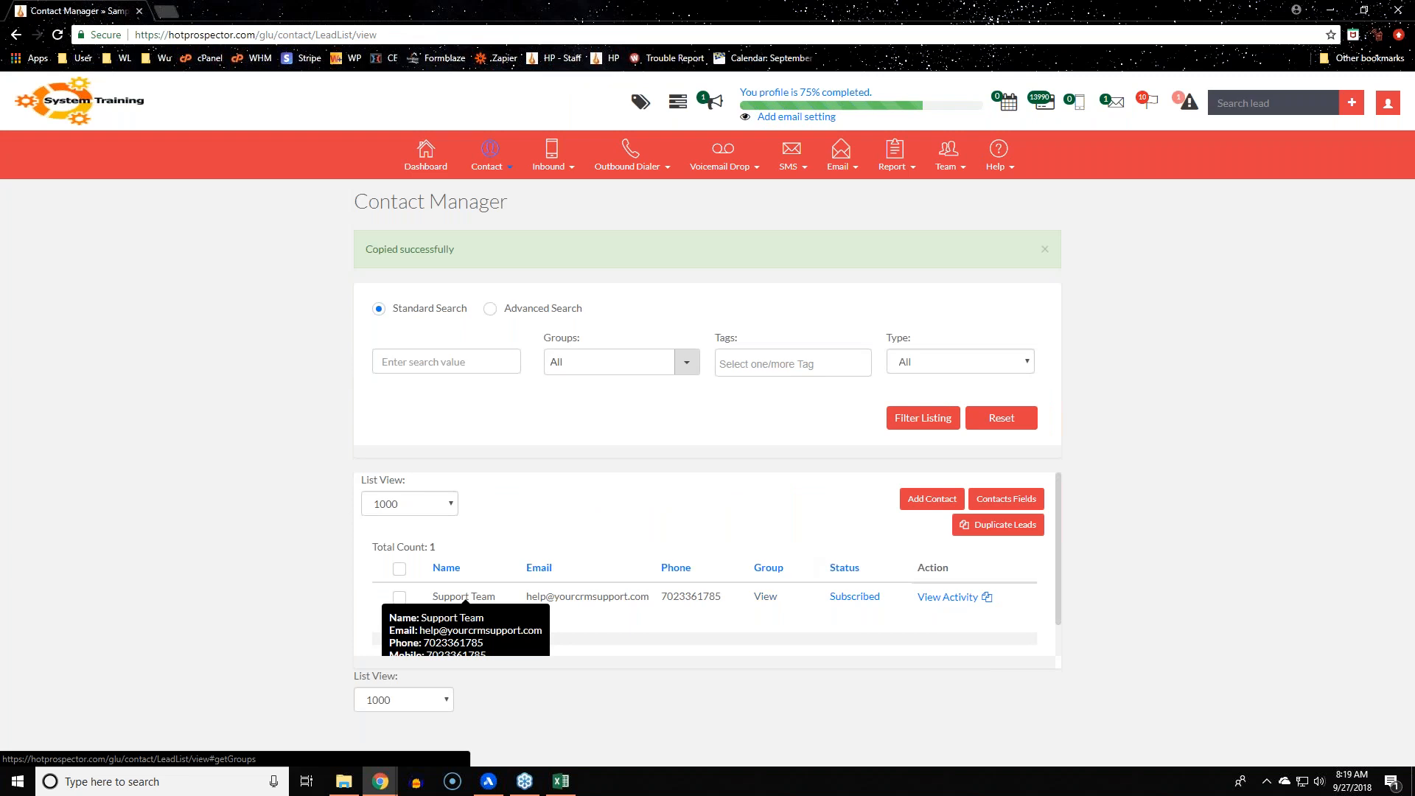
{"action": "left_click", "coordinate": [767, 596]}
Move Support Team into Direct Line Inbound, confirm unlinking old groups, and verify in Group View
{"action": "left_click", "coordinate": [902, 112]}
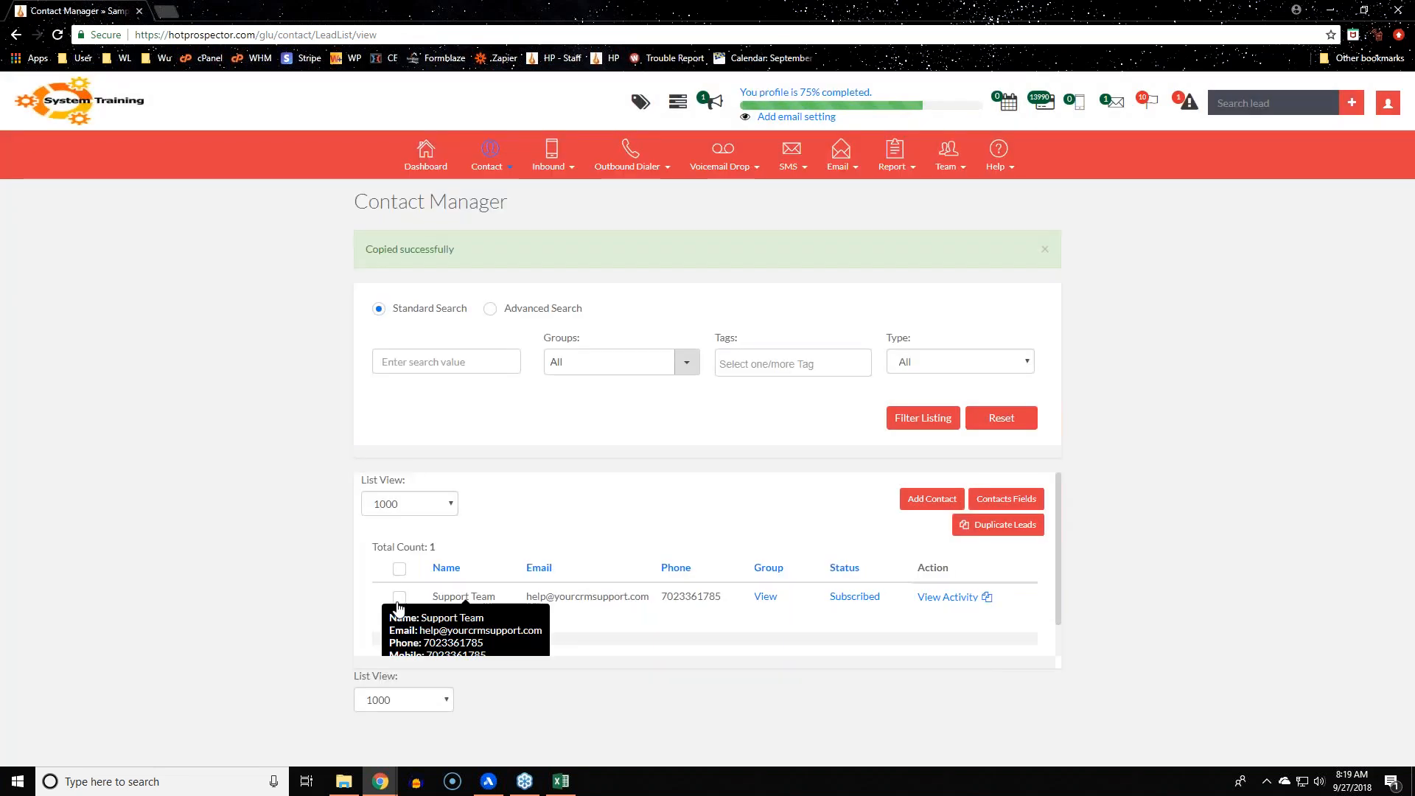
{"action": "left_click", "coordinate": [396, 596]}
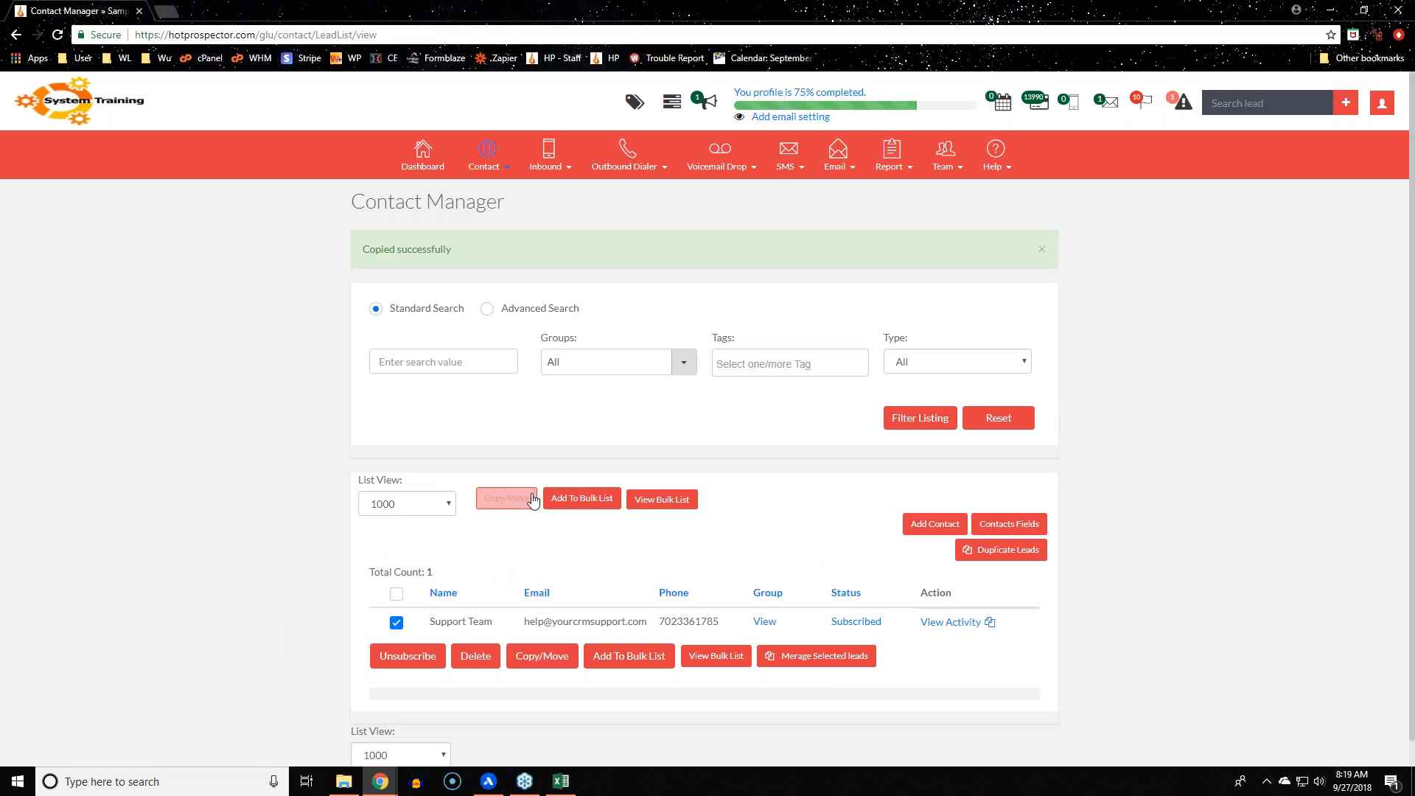
{"action": "left_click", "coordinate": [509, 499]}
{"action": "left_click", "coordinate": [588, 504]}
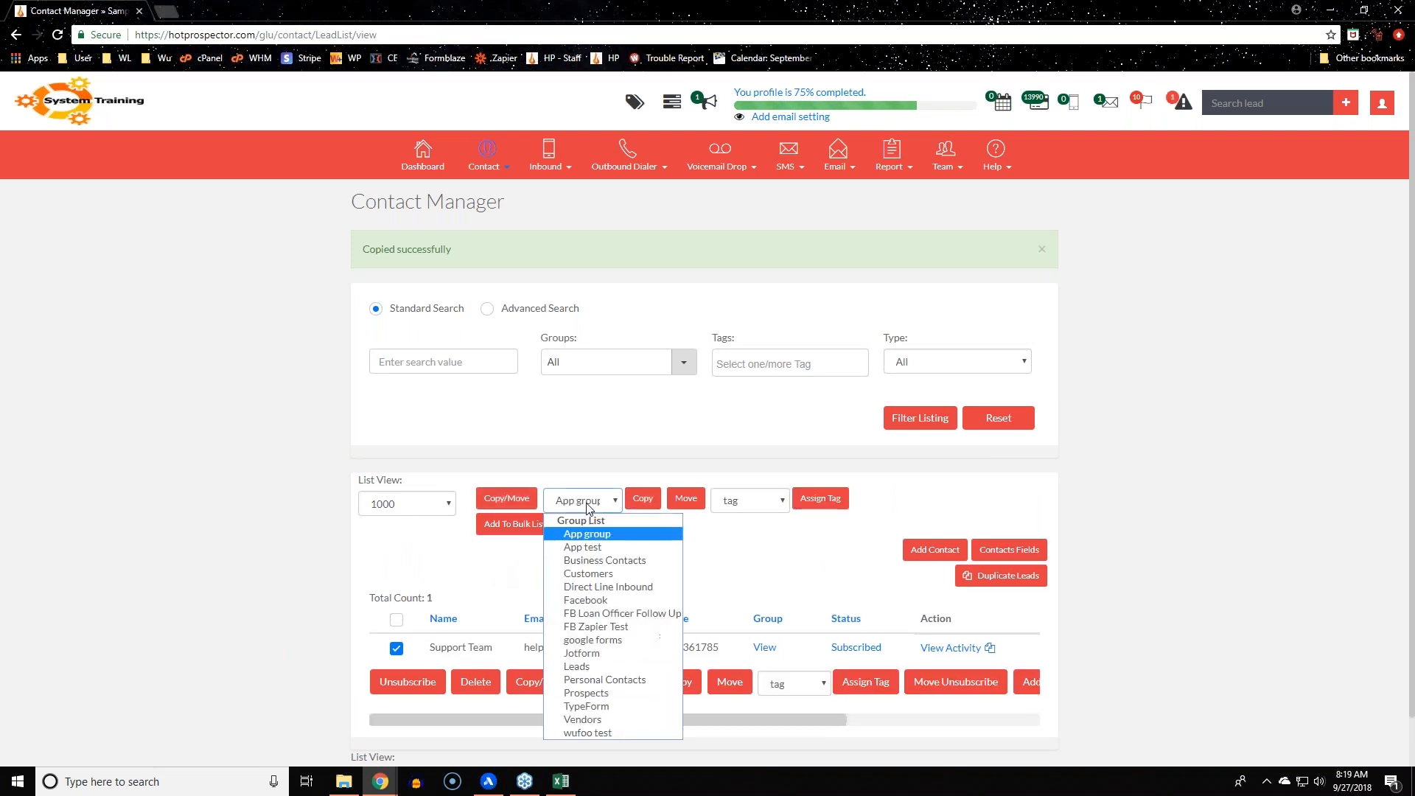
{"action": "left_click", "coordinate": [597, 586]}
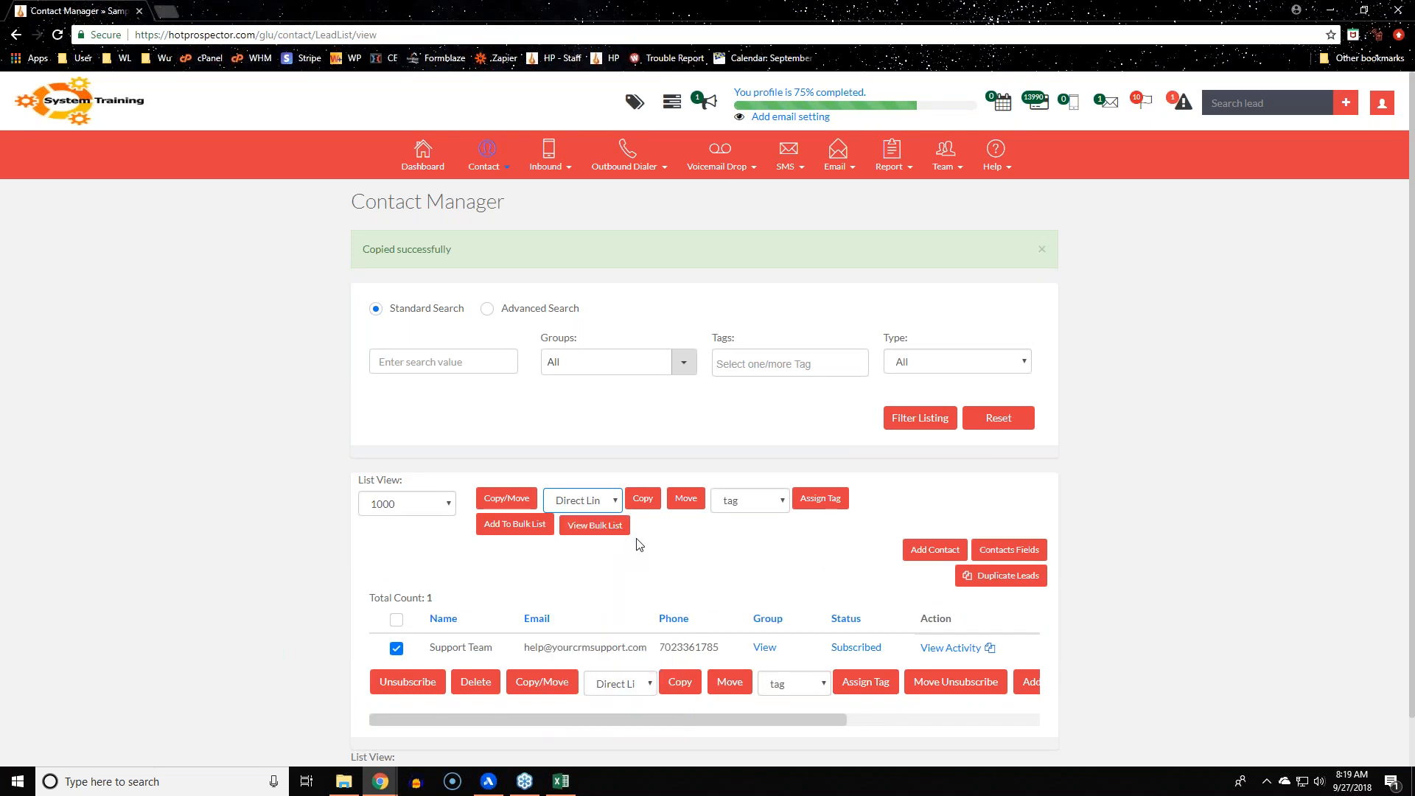
{"action": "left_click", "coordinate": [686, 498]}
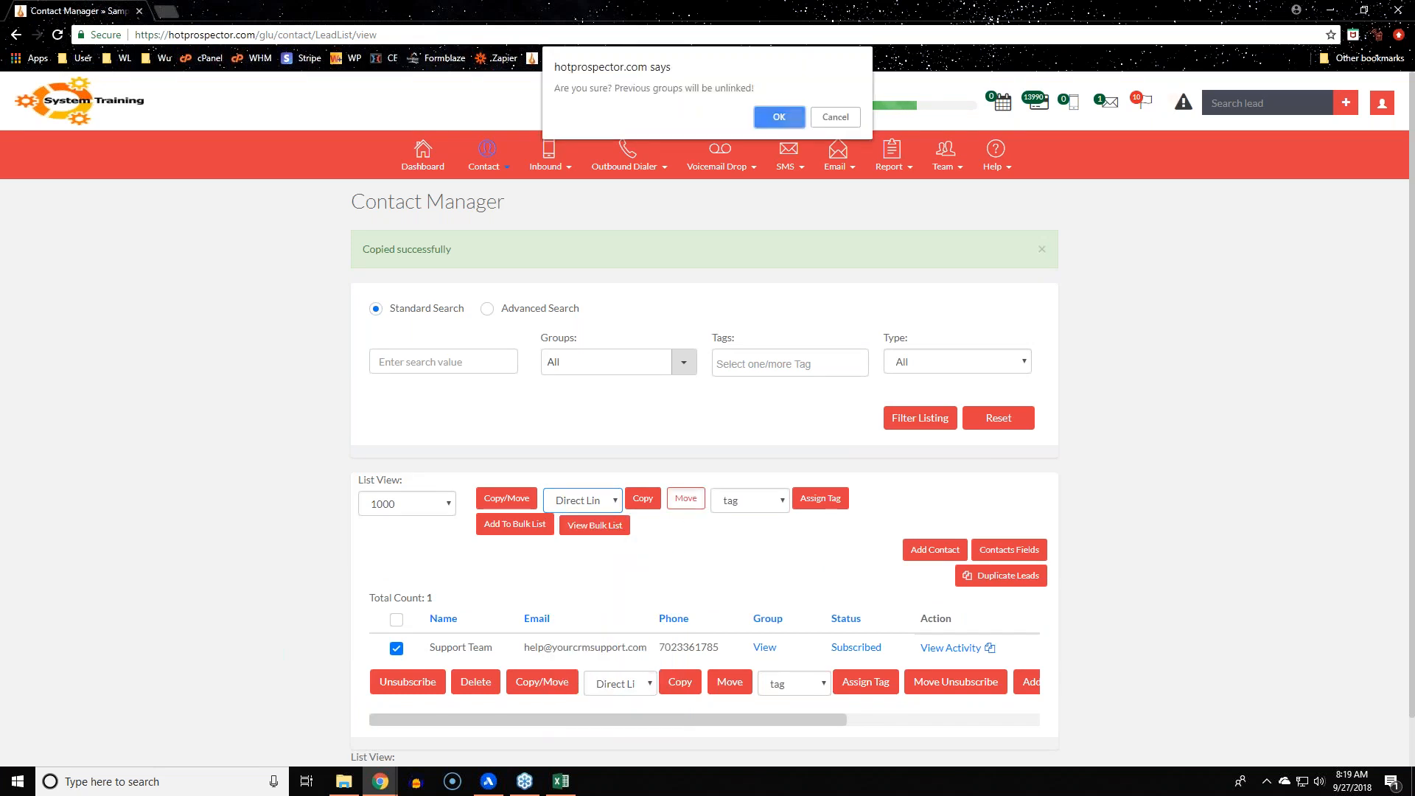
{"action": "left_click", "coordinate": [796, 124]}
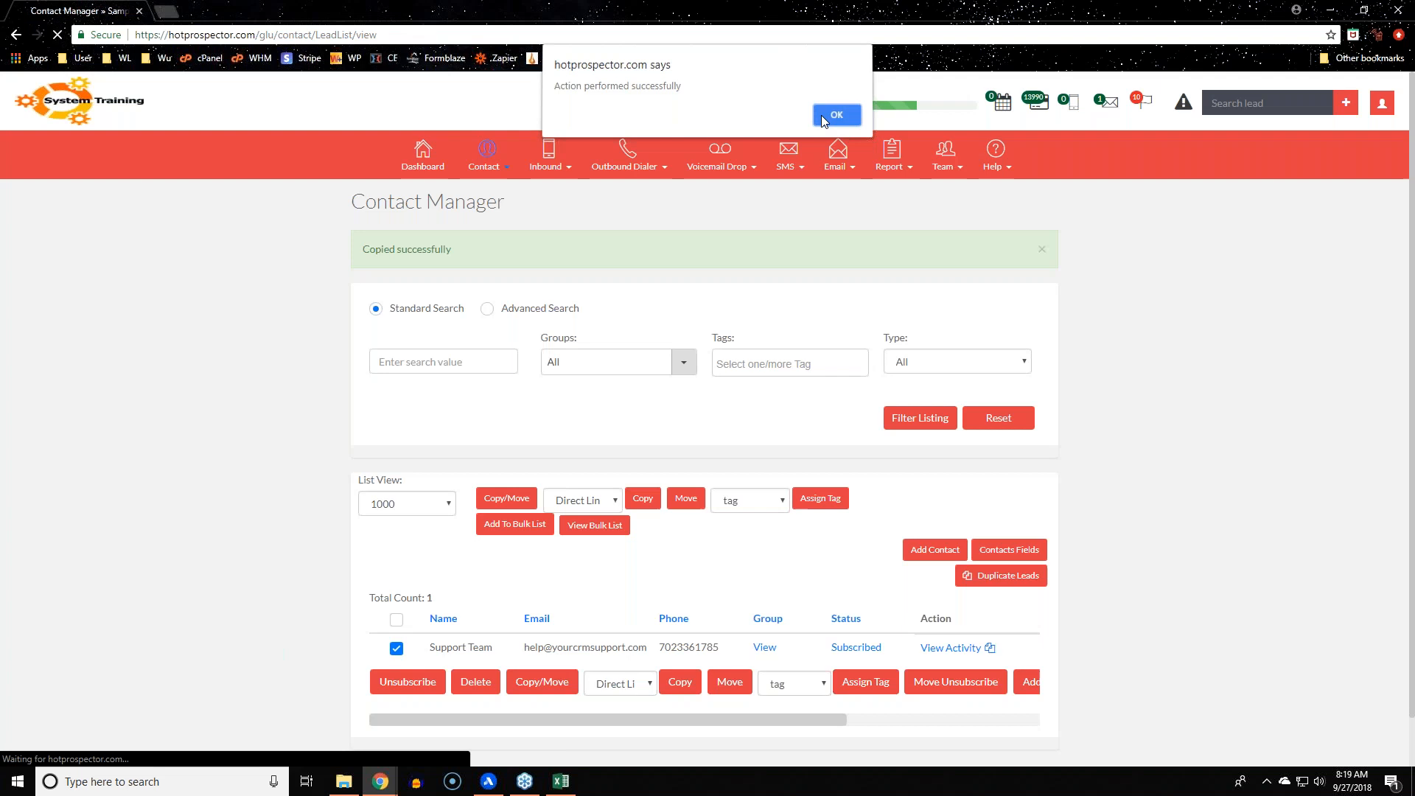
{"action": "left_click", "coordinate": [821, 115]}
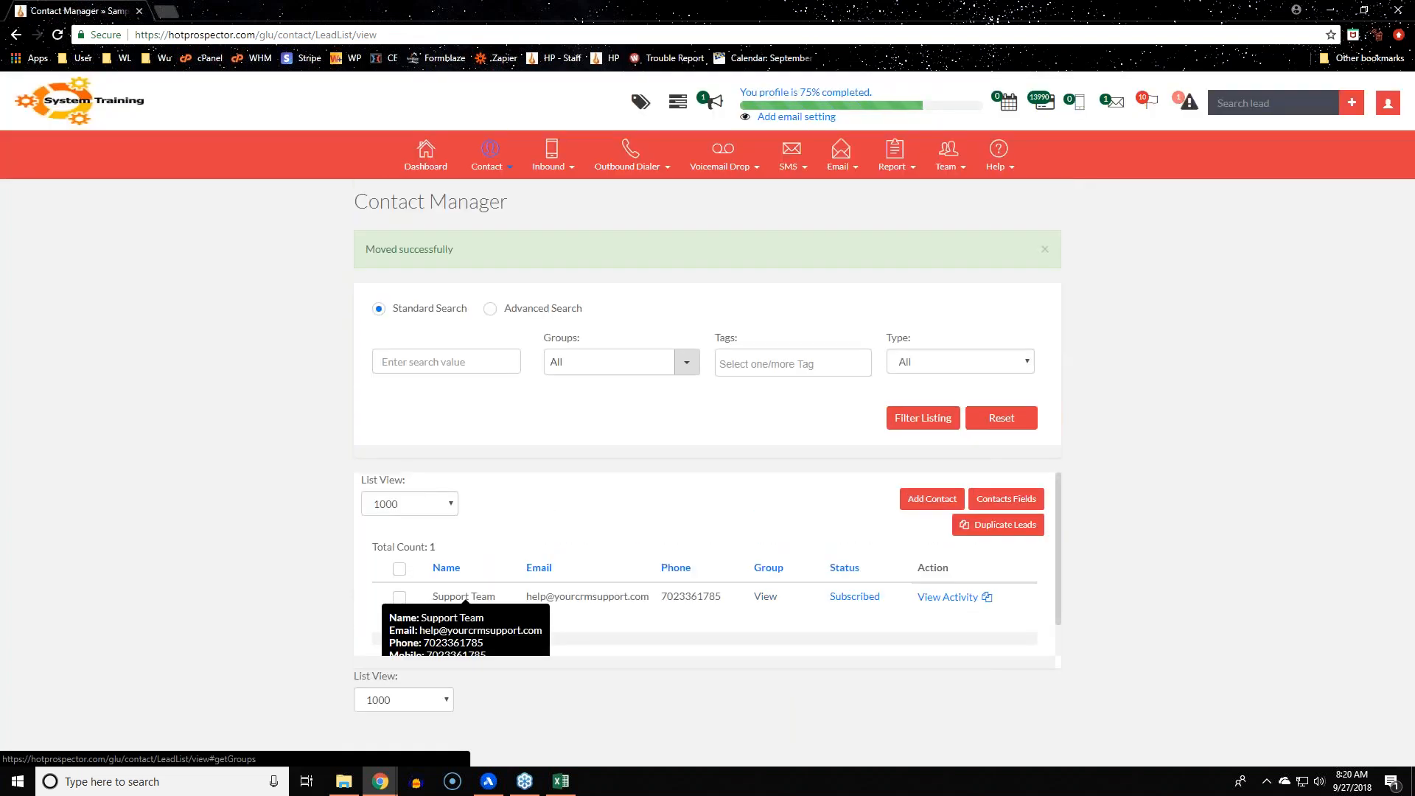
{"action": "left_click", "coordinate": [763, 597]}
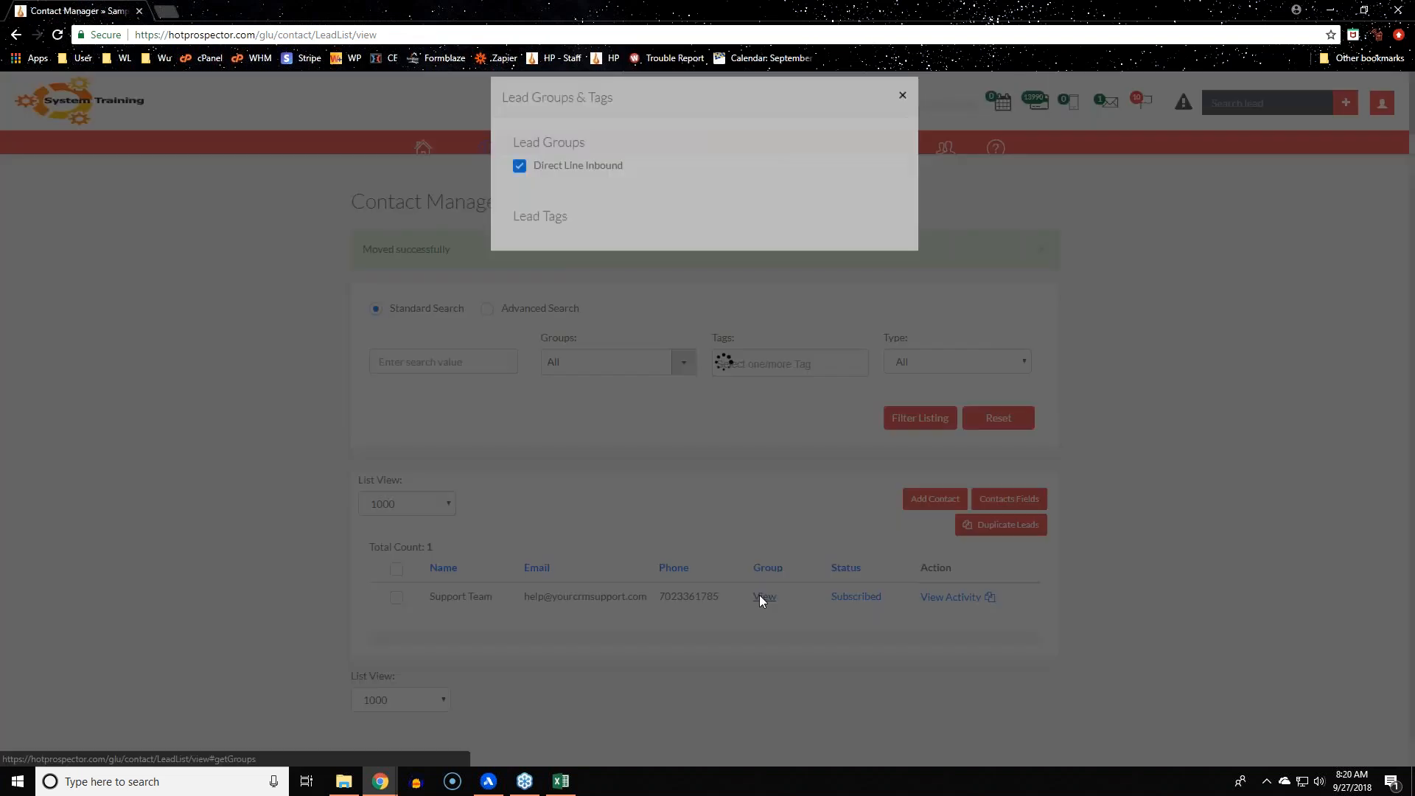
{"action": "left_click", "coordinate": [903, 112]}
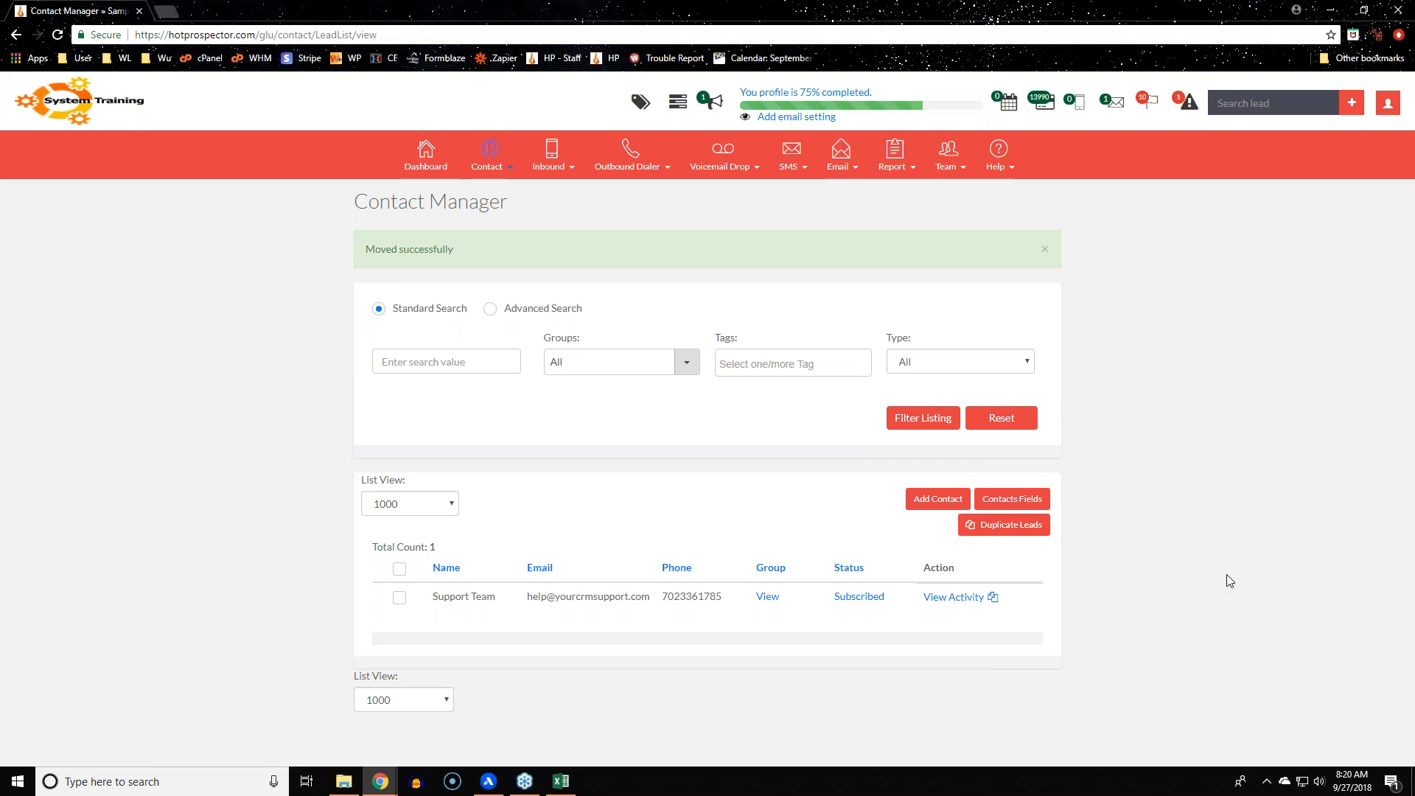
{"action": "left_click", "coordinate": [399, 597]}
{"action": "left_click", "coordinate": [675, 515]}
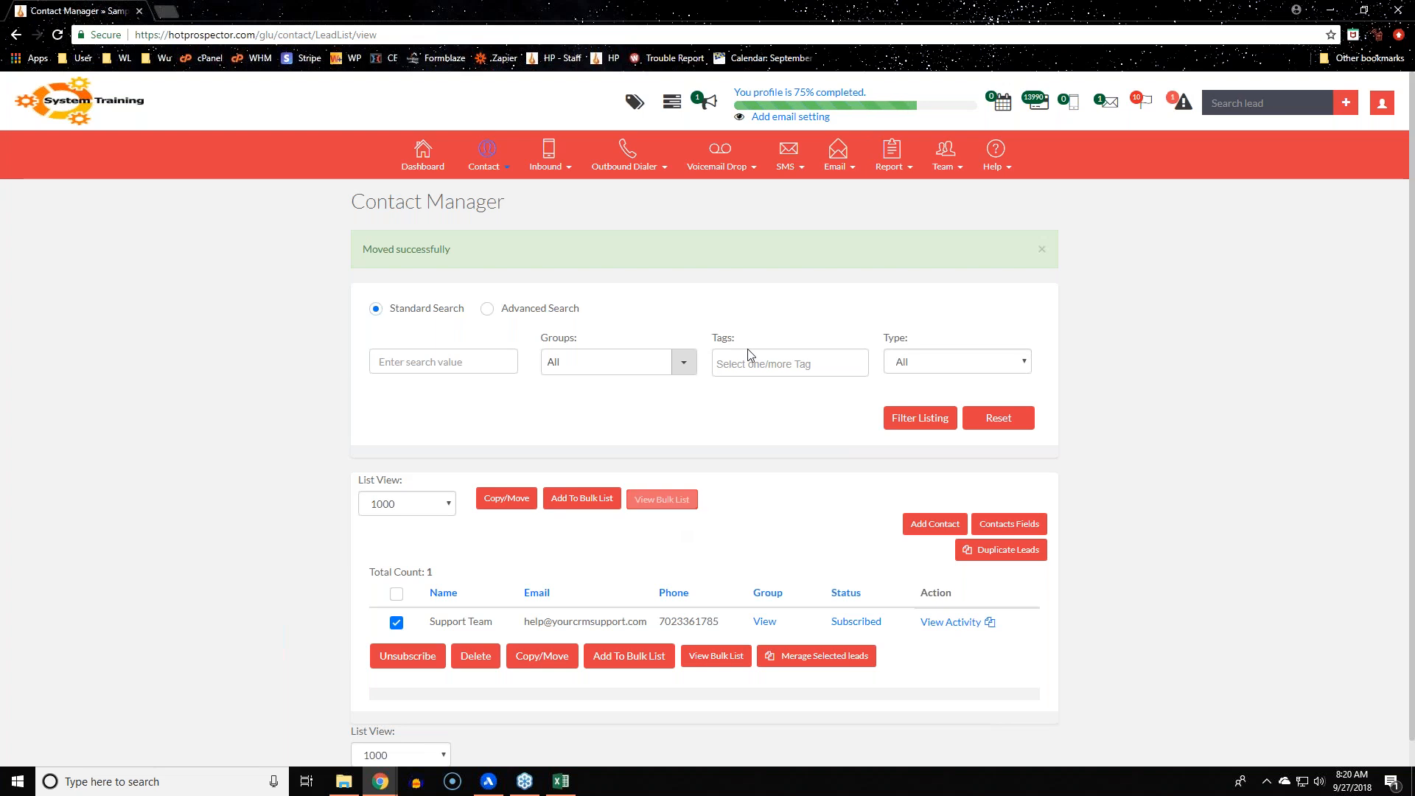
{"action": "mouse_move", "coordinate": [734, 172]}
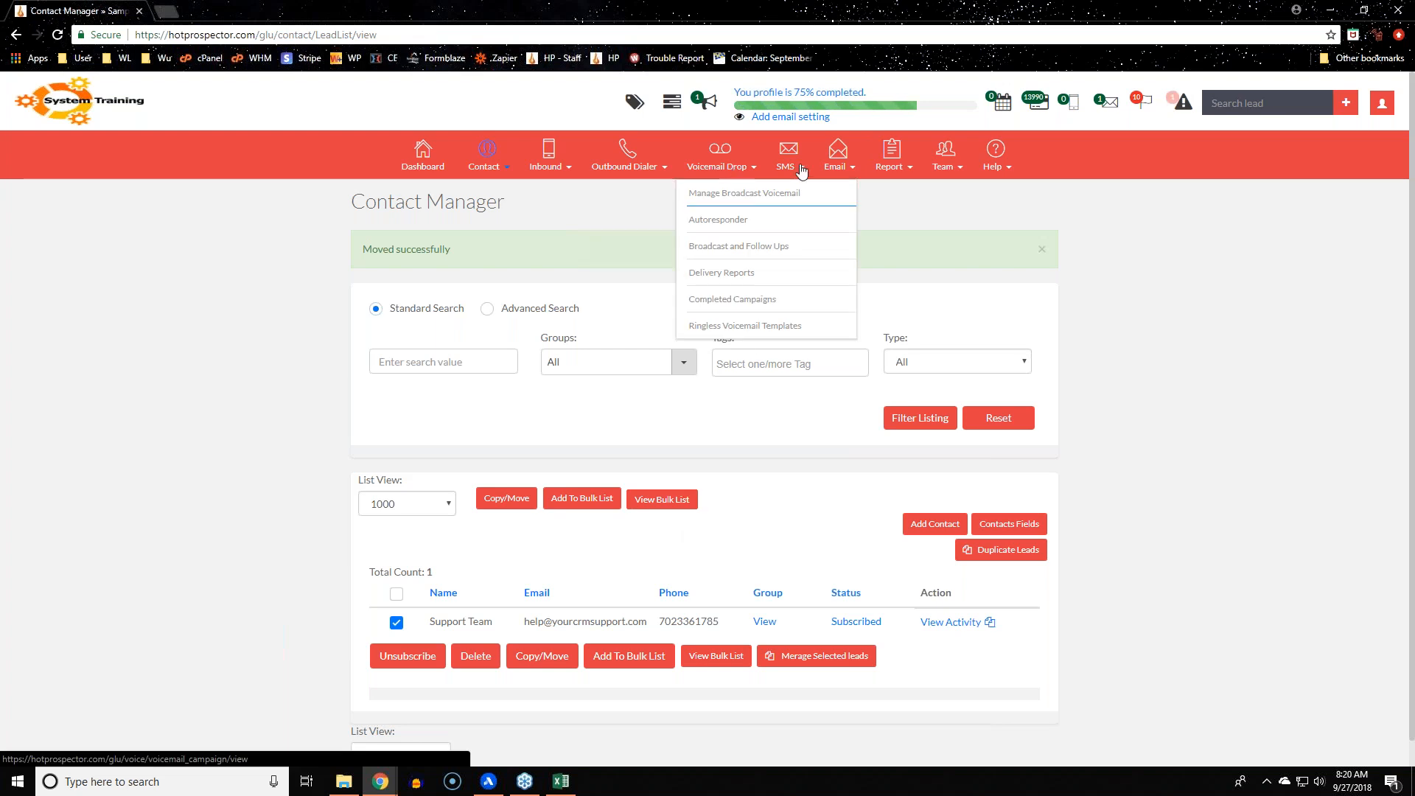
{"action": "mouse_move", "coordinate": [788, 164]}
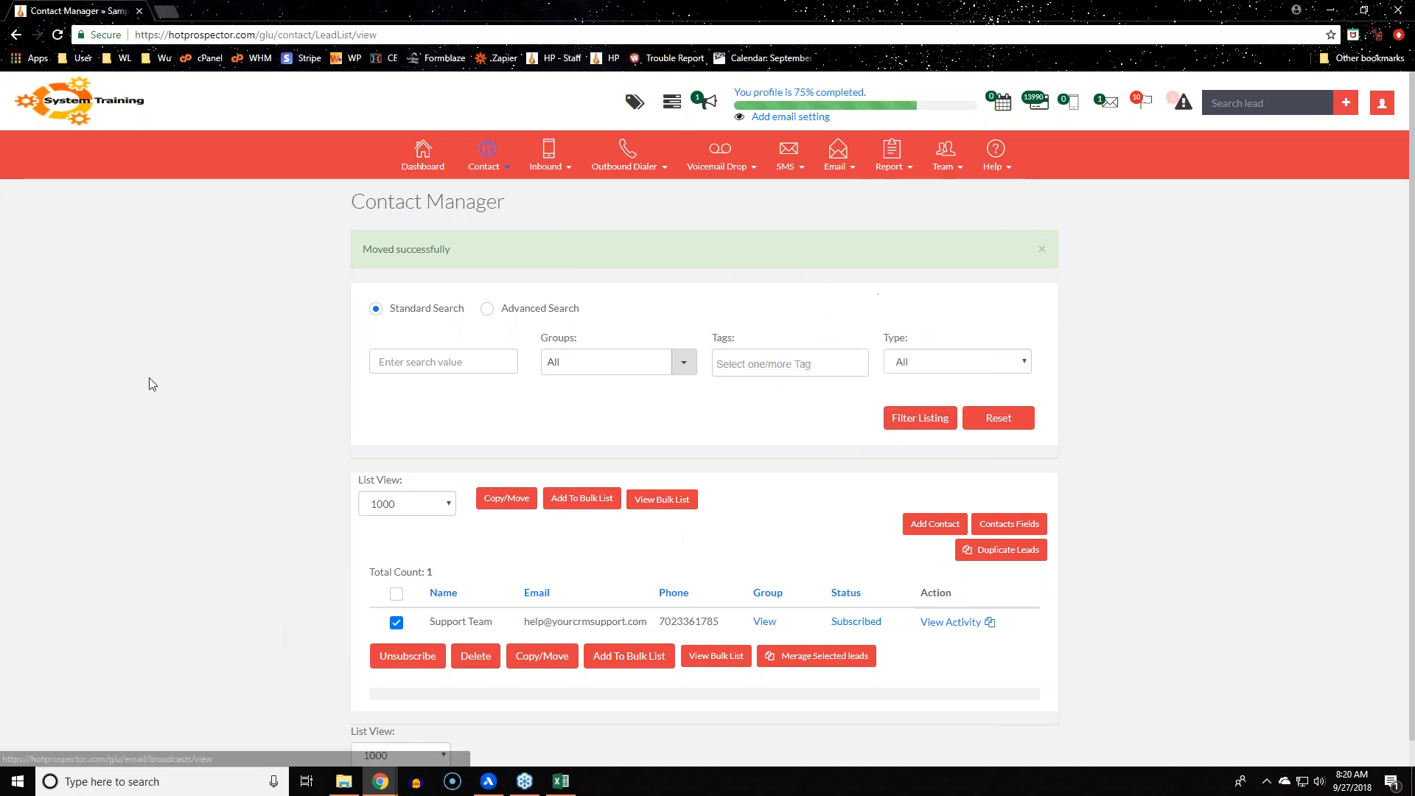
{"action": "left_click", "coordinate": [397, 623]}
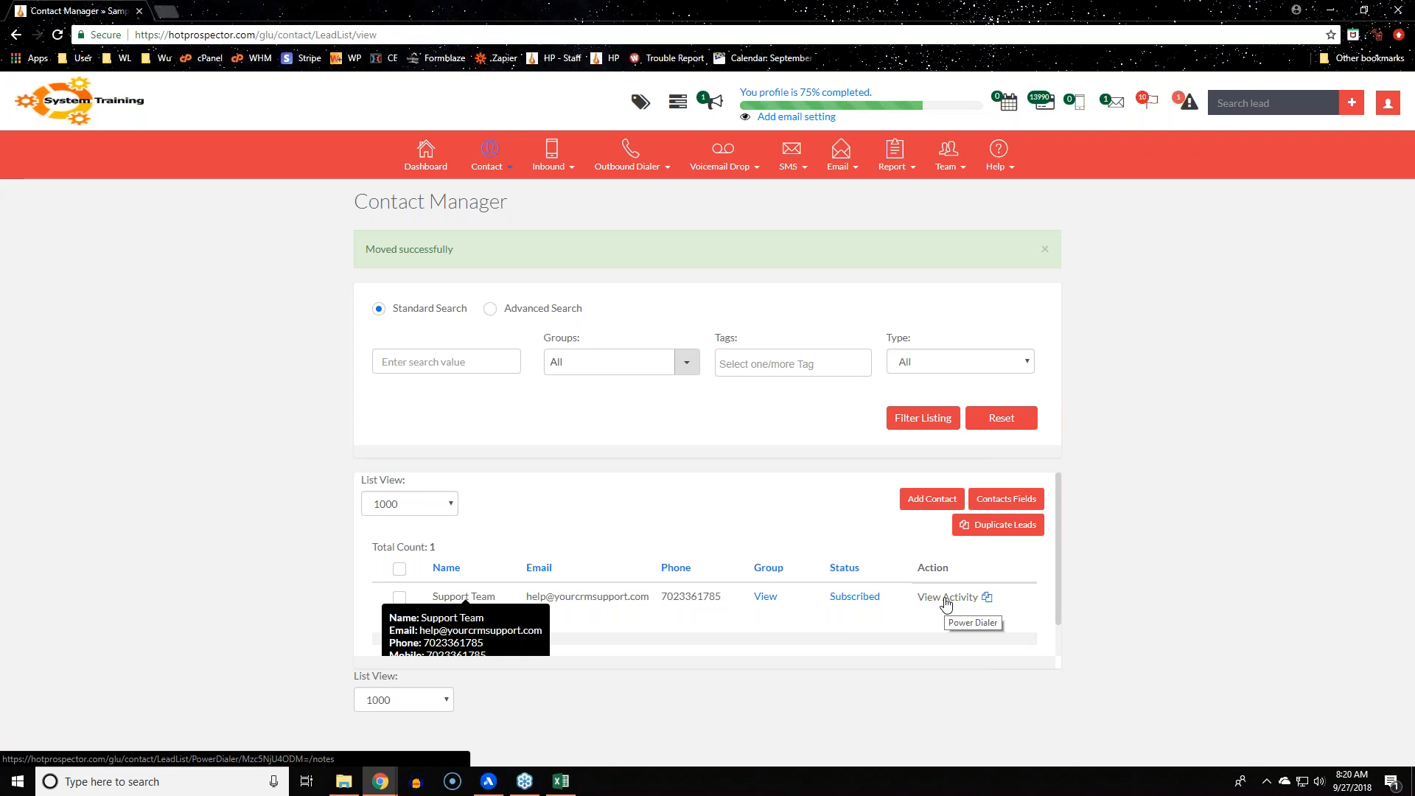
Open Support Team's Power Dialer record, try Edit and Add Tags, then reload the page
{"action": "left_click", "coordinate": [946, 600]}
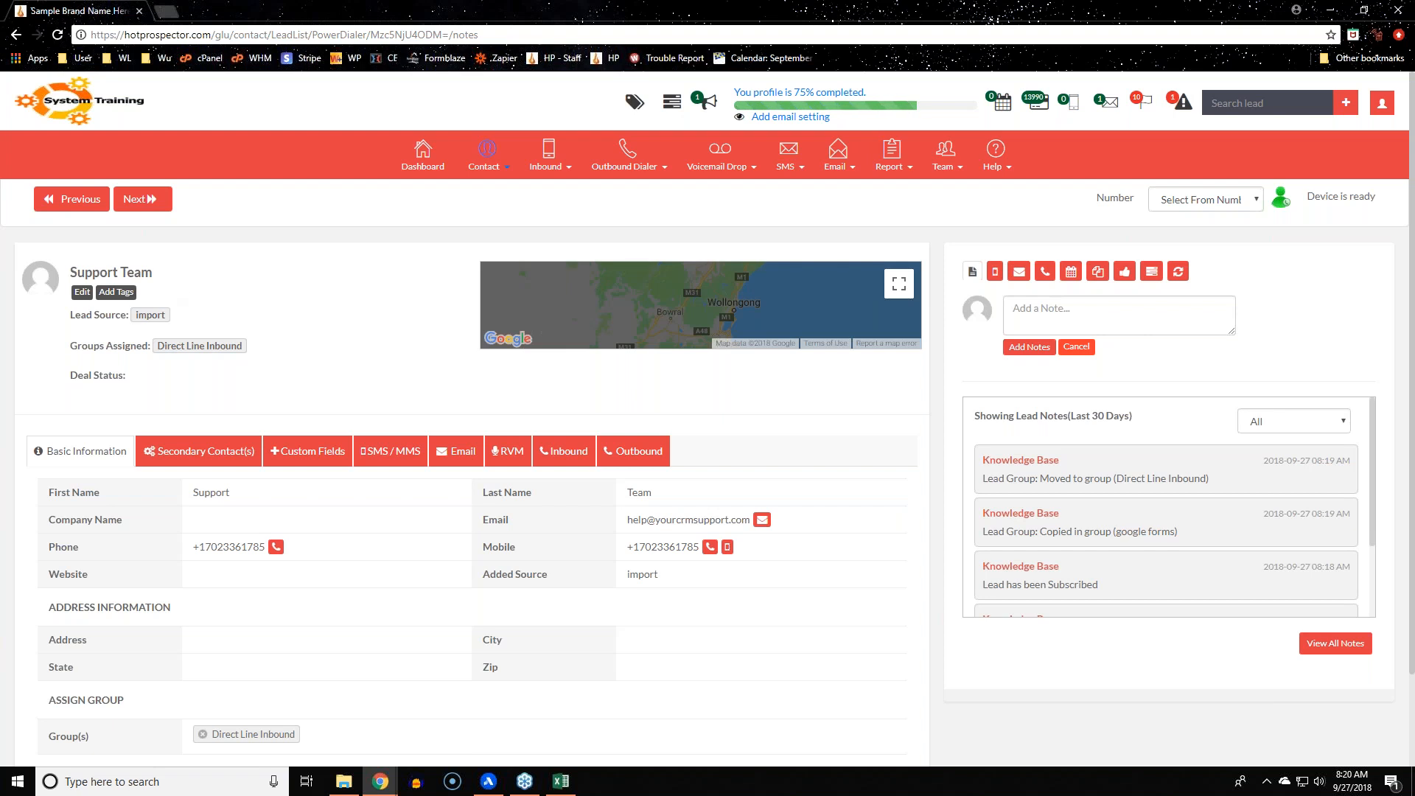
{"action": "left_click", "coordinate": [83, 292]}
{"action": "scroll", "coordinate": [539, 464], "scroll_direction": "down", "scroll_amount": 9}
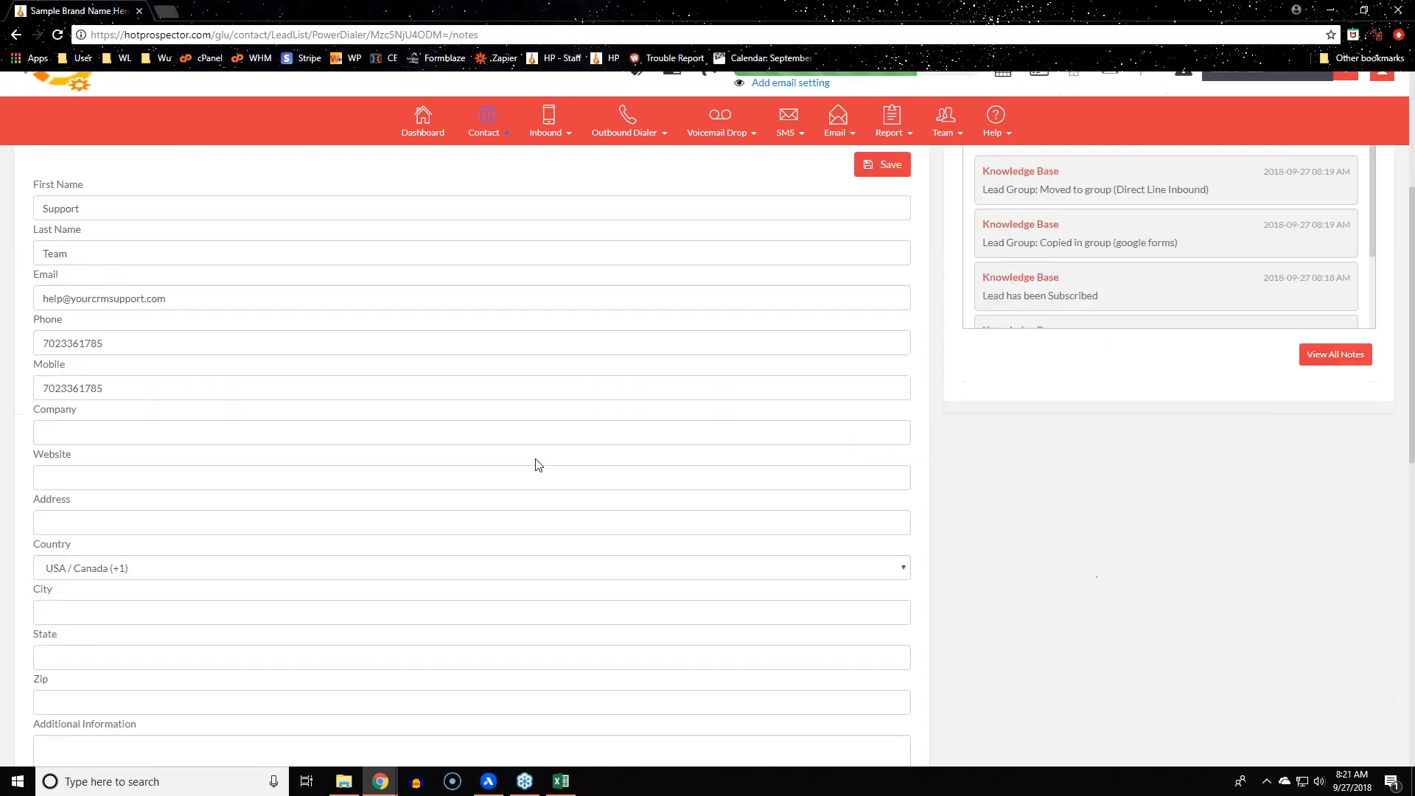
{"action": "scroll", "coordinate": [539, 465], "scroll_direction": "up", "scroll_amount": 5}
{"action": "scroll", "coordinate": [539, 464], "scroll_direction": "up", "scroll_amount": 4}
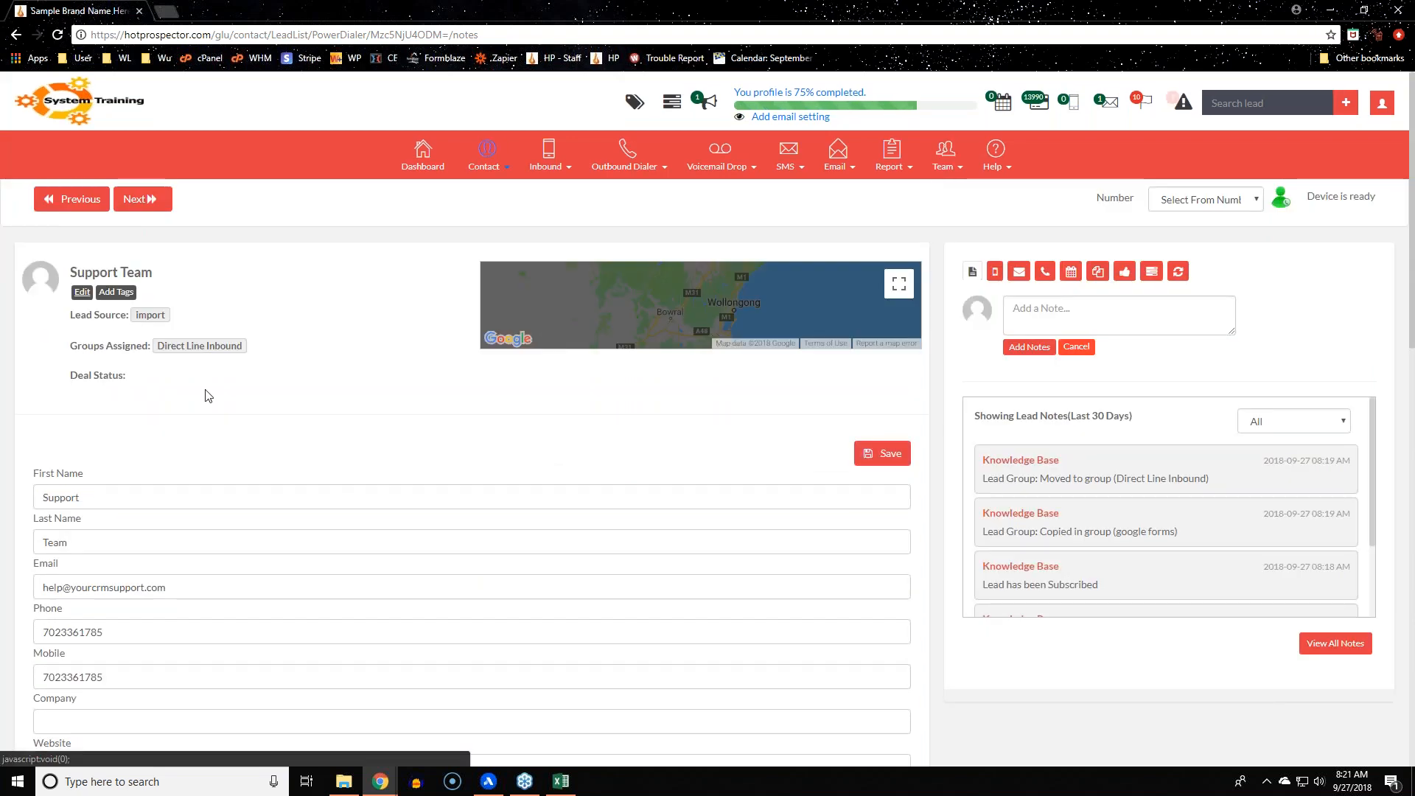
{"action": "left_click", "coordinate": [129, 293]}
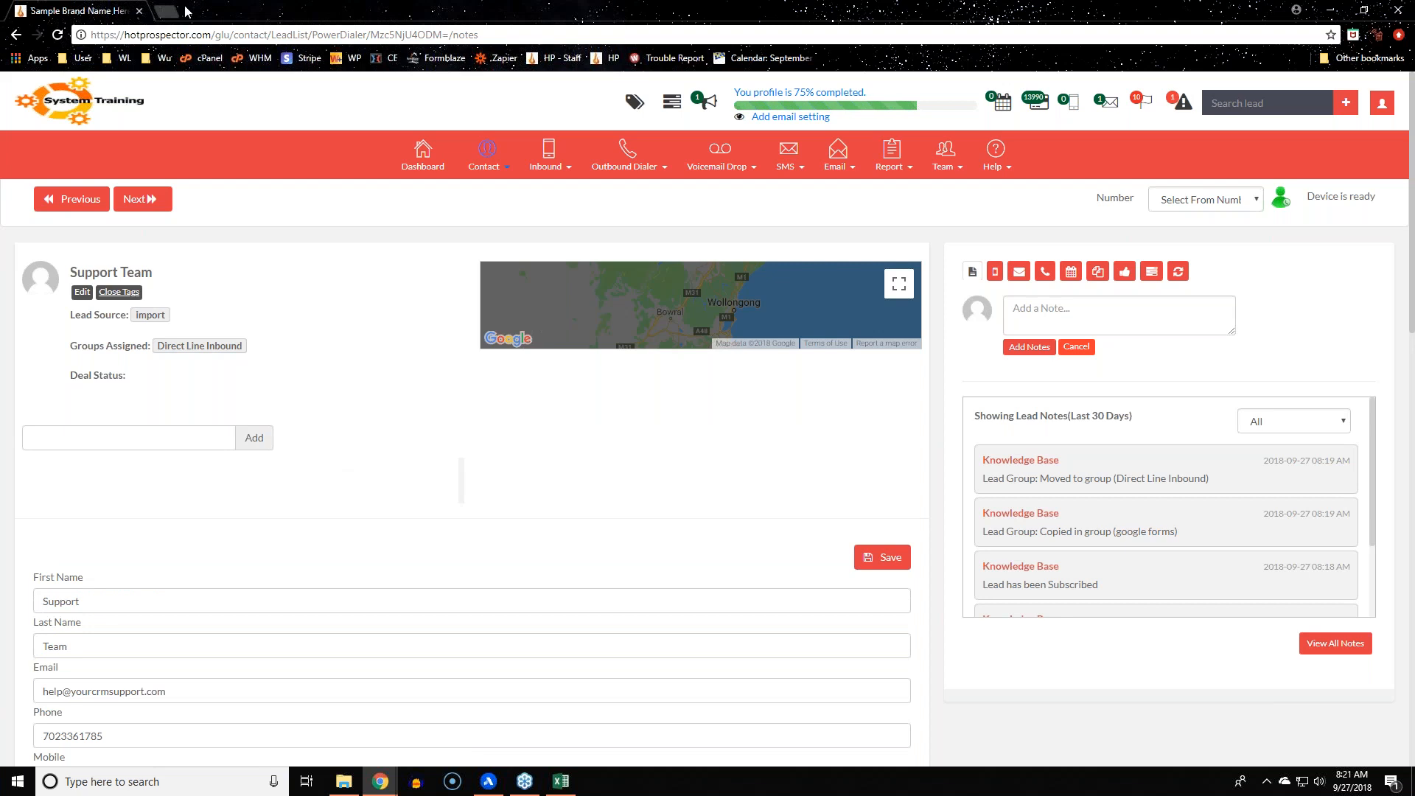
{"action": "left_click", "coordinate": [59, 35]}
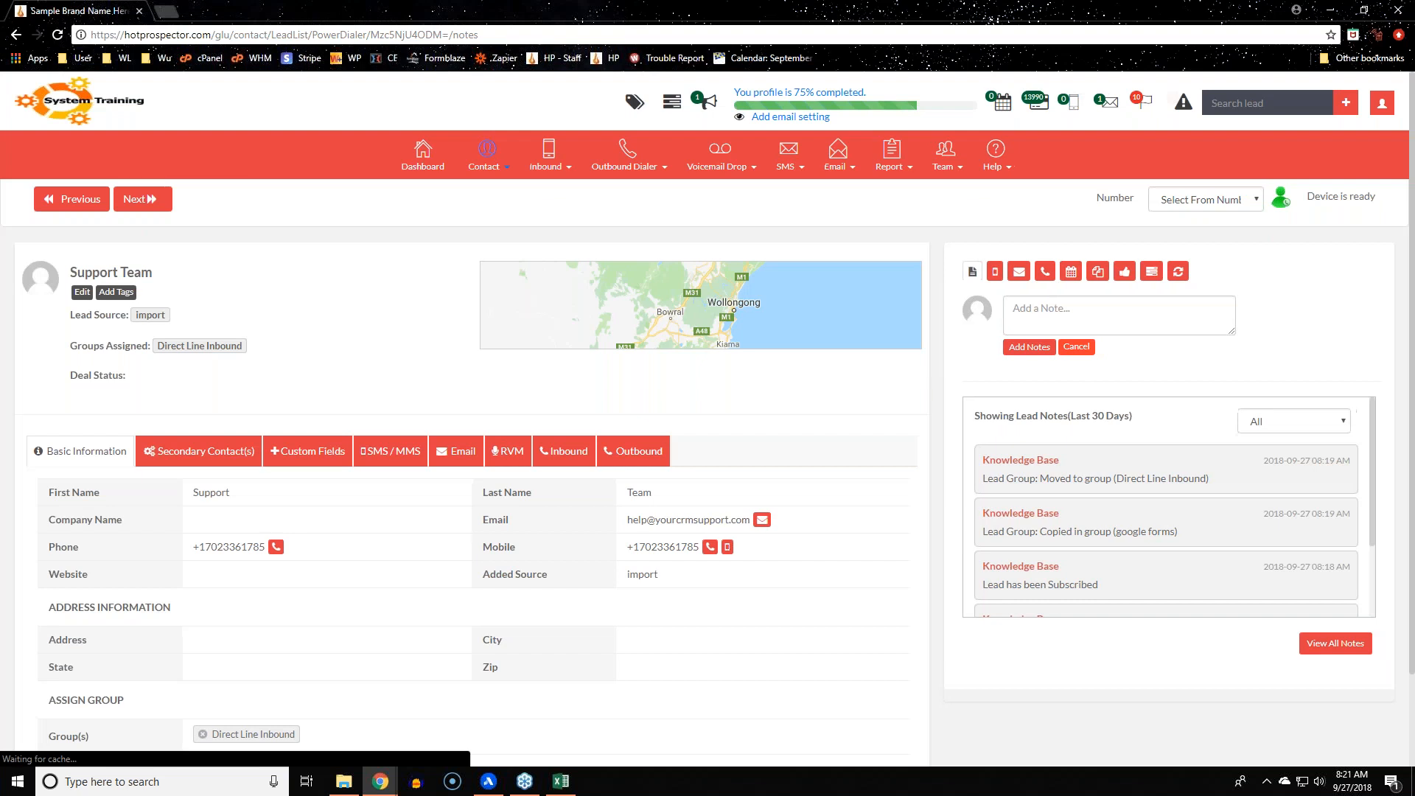
Open the Secondary Contact(s) tab on Support Team's record, which shows no entries
{"action": "scroll", "coordinate": [410, 723], "scroll_direction": "down", "scroll_amount": 2}
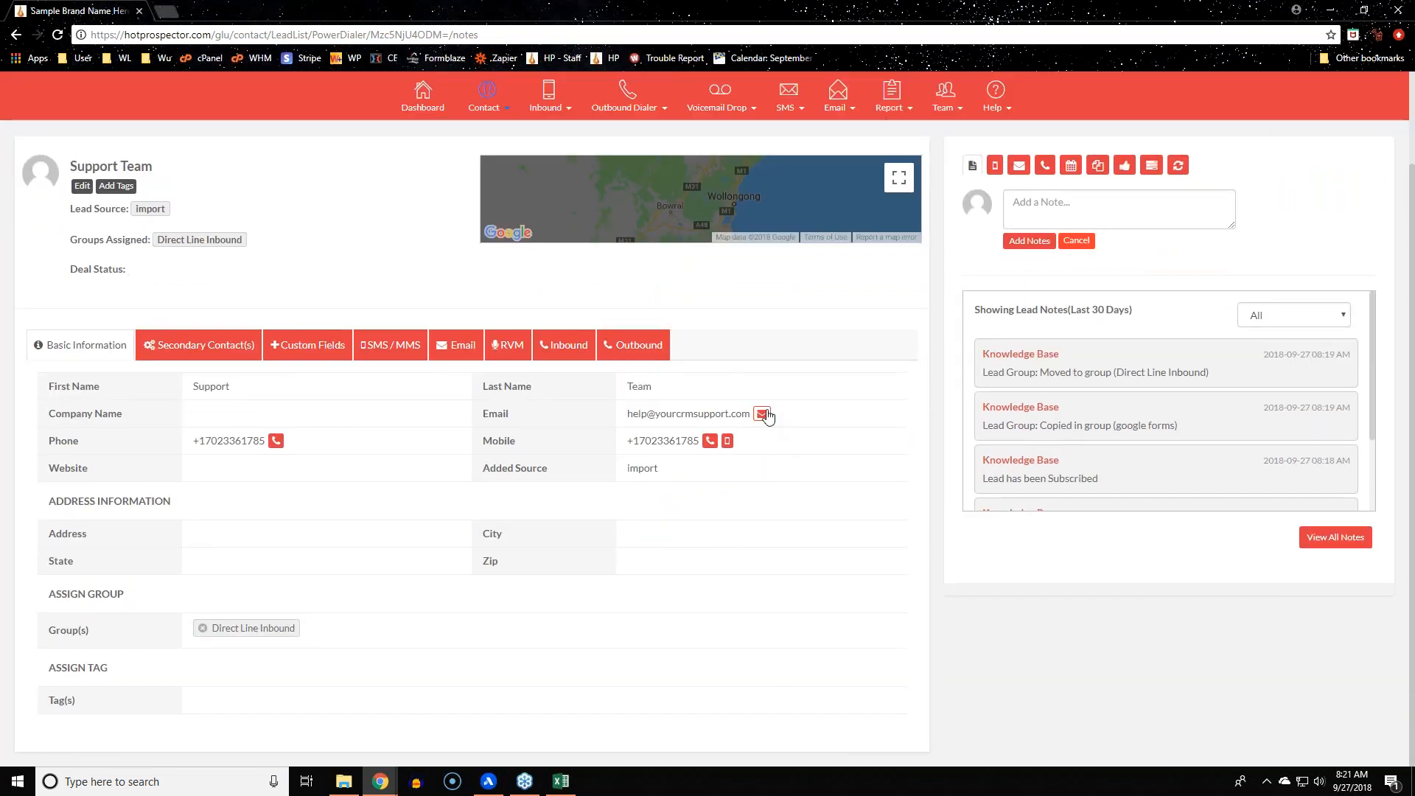
{"action": "left_click", "coordinate": [710, 440]}
{"action": "left_click", "coordinate": [199, 345]}
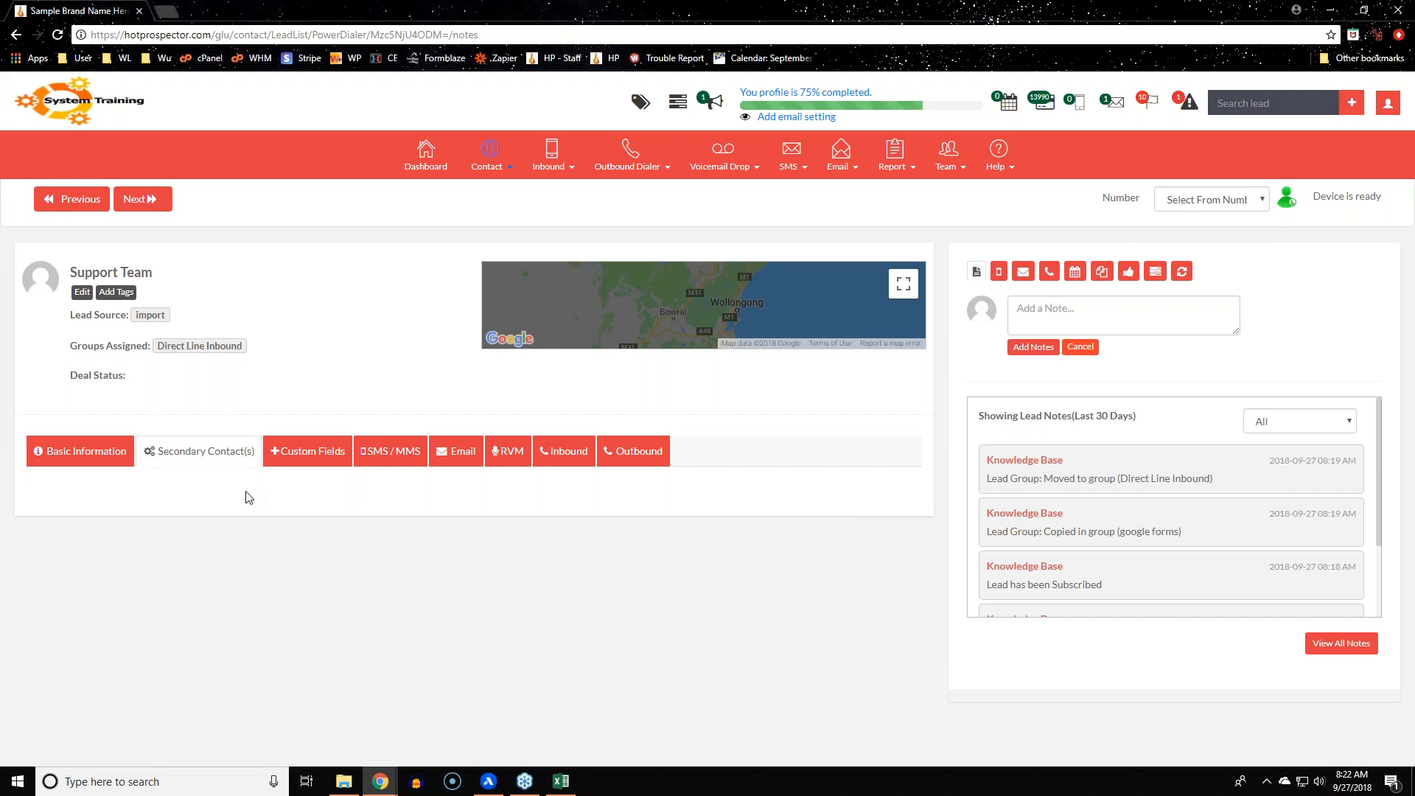
Review the contact's Custom Fields, SMS / MMS, Email, RVM and Inbound activity logs
{"action": "left_click", "coordinate": [303, 453]}
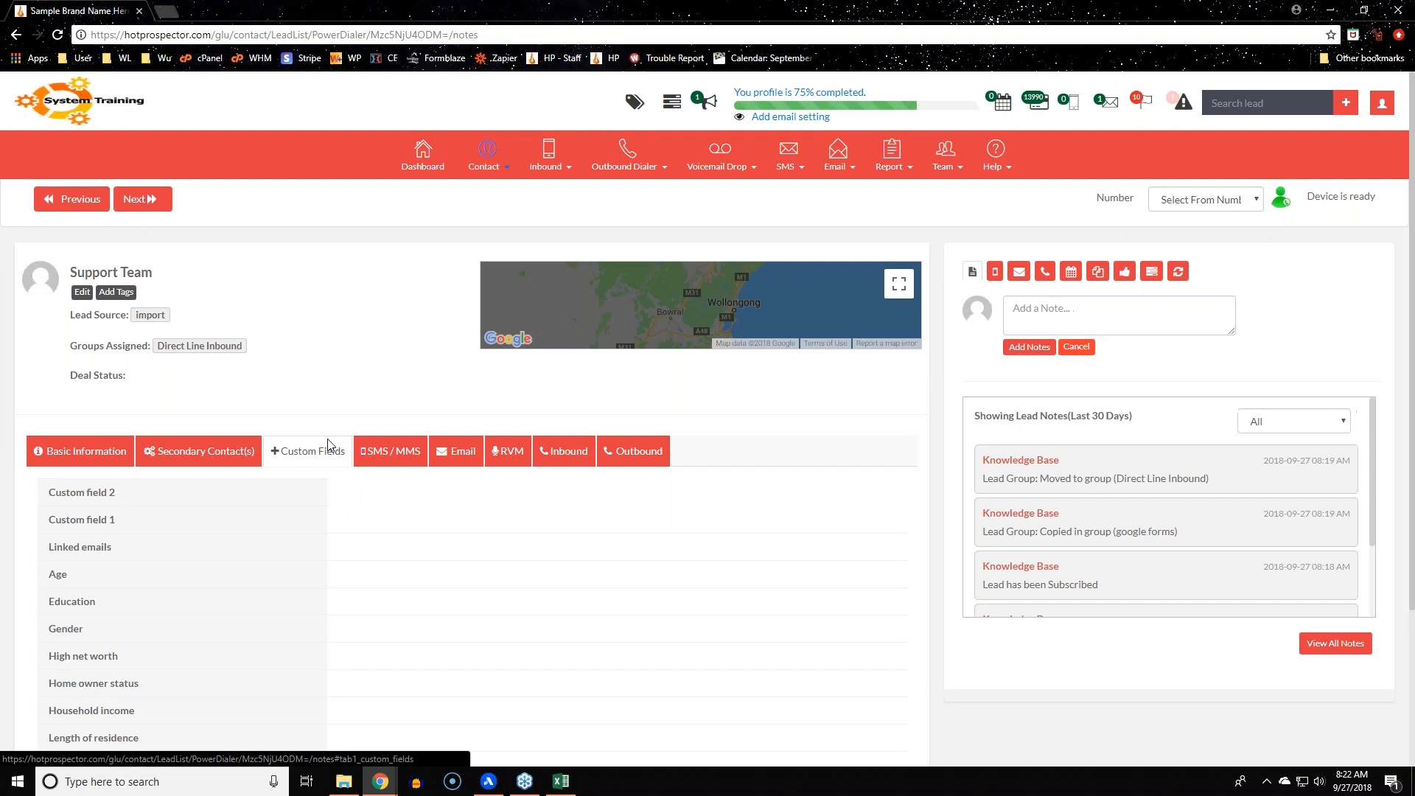
{"action": "left_click", "coordinate": [391, 451]}
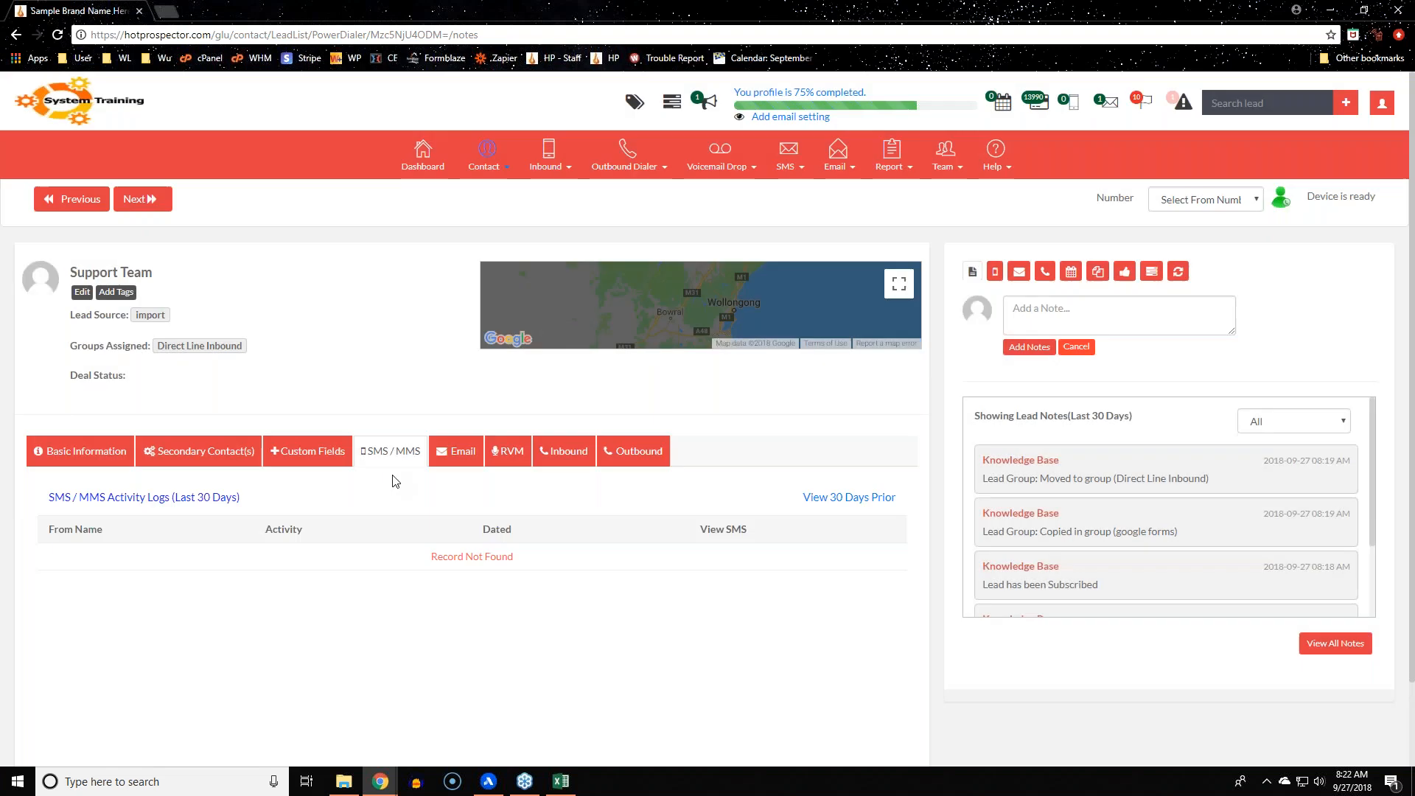
{"action": "left_click_drag", "start_coordinate": [55, 498], "coordinate": [240, 497]}
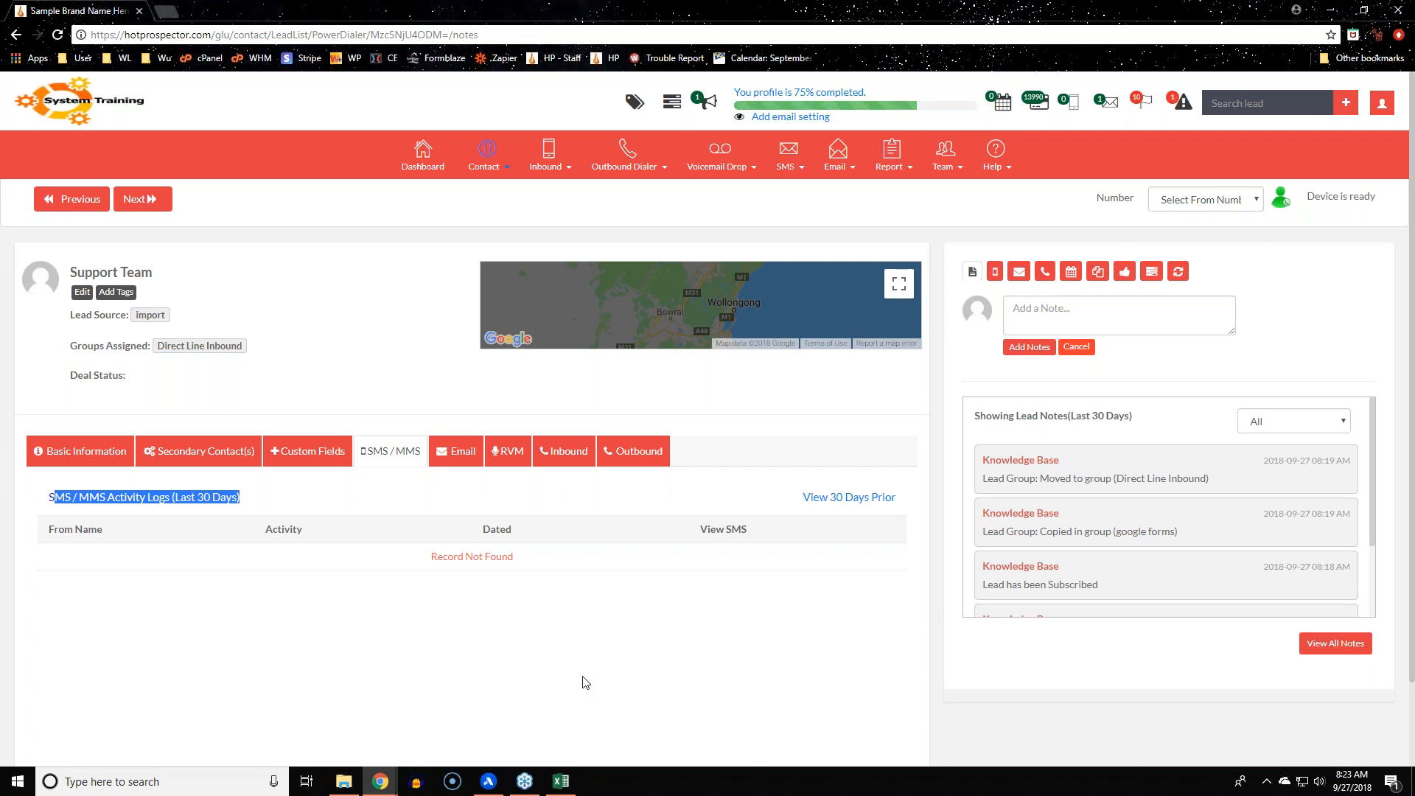
{"action": "left_click", "coordinate": [459, 451]}
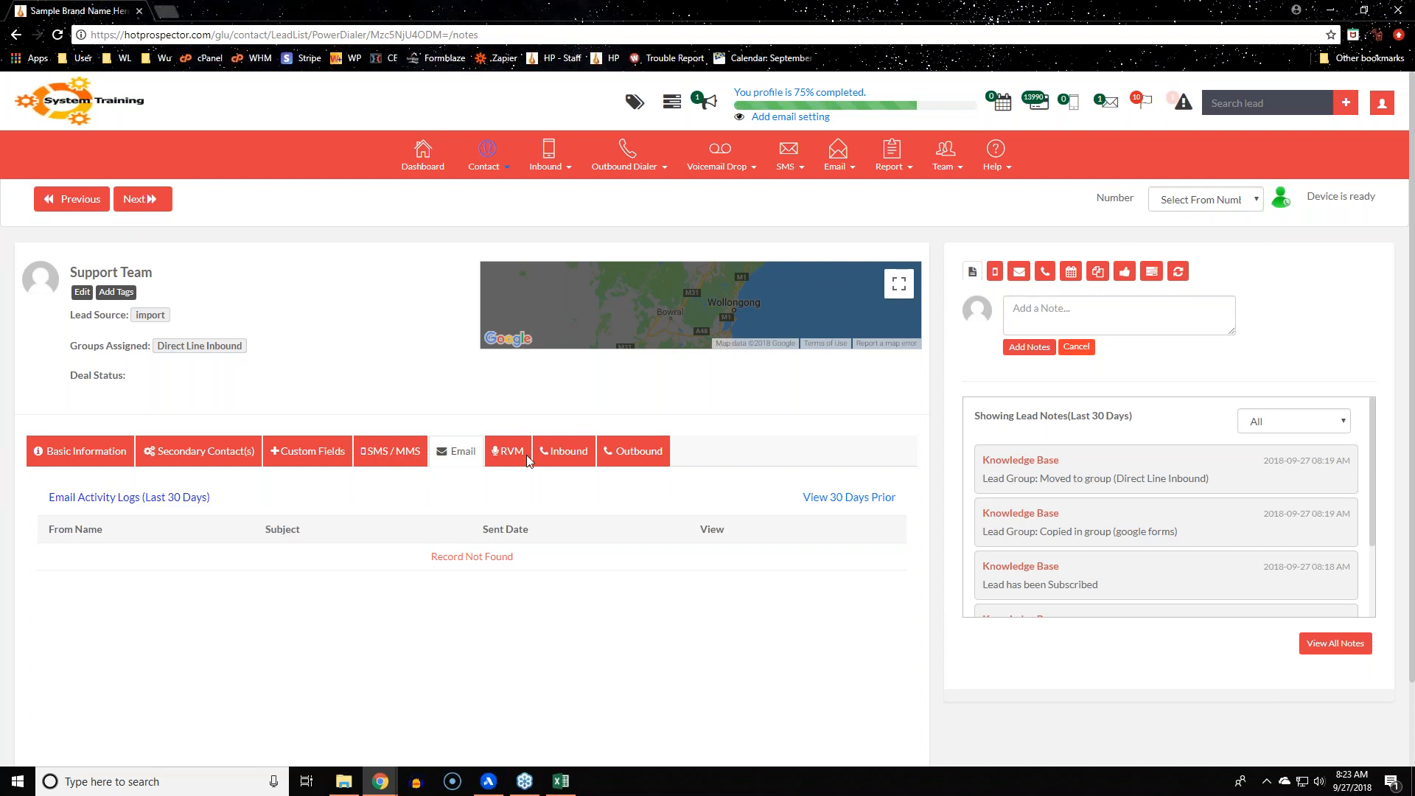
{"action": "left_click", "coordinate": [528, 459]}
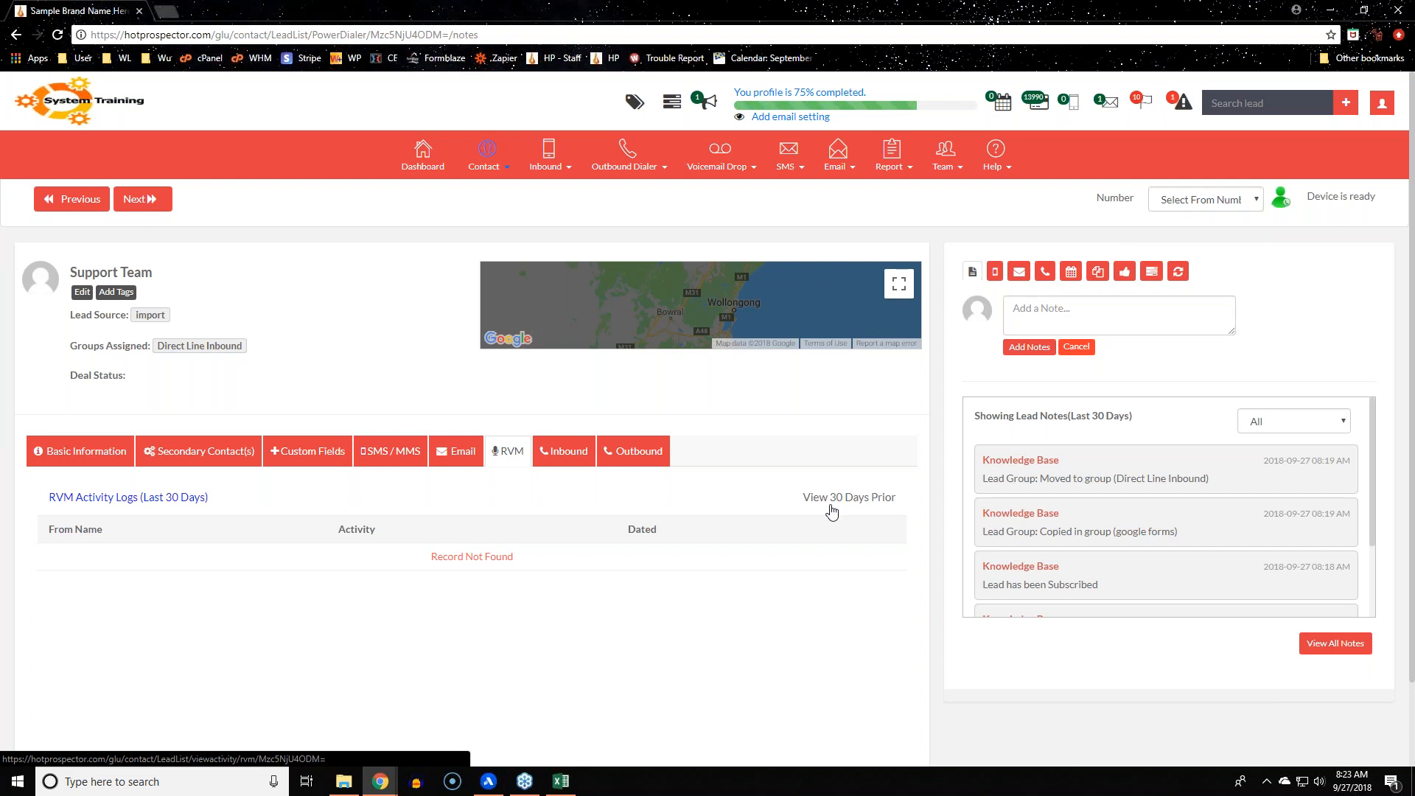
{"action": "left_click", "coordinate": [542, 452]}
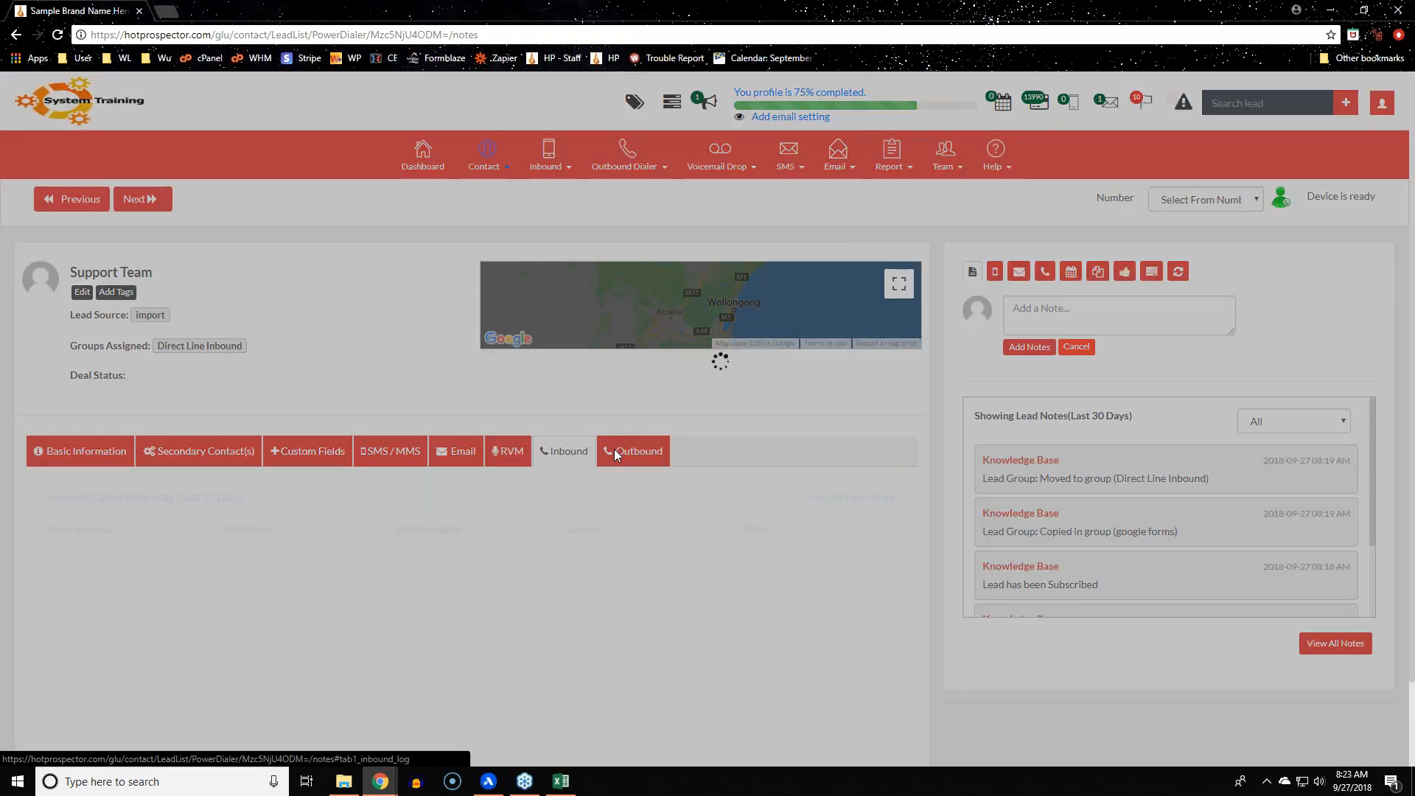
Look over the Lead Notes, including the note about moving to Direct Line Inbound
{"action": "scroll", "coordinate": [1127, 515], "scroll_direction": "down", "scroll_amount": 3}
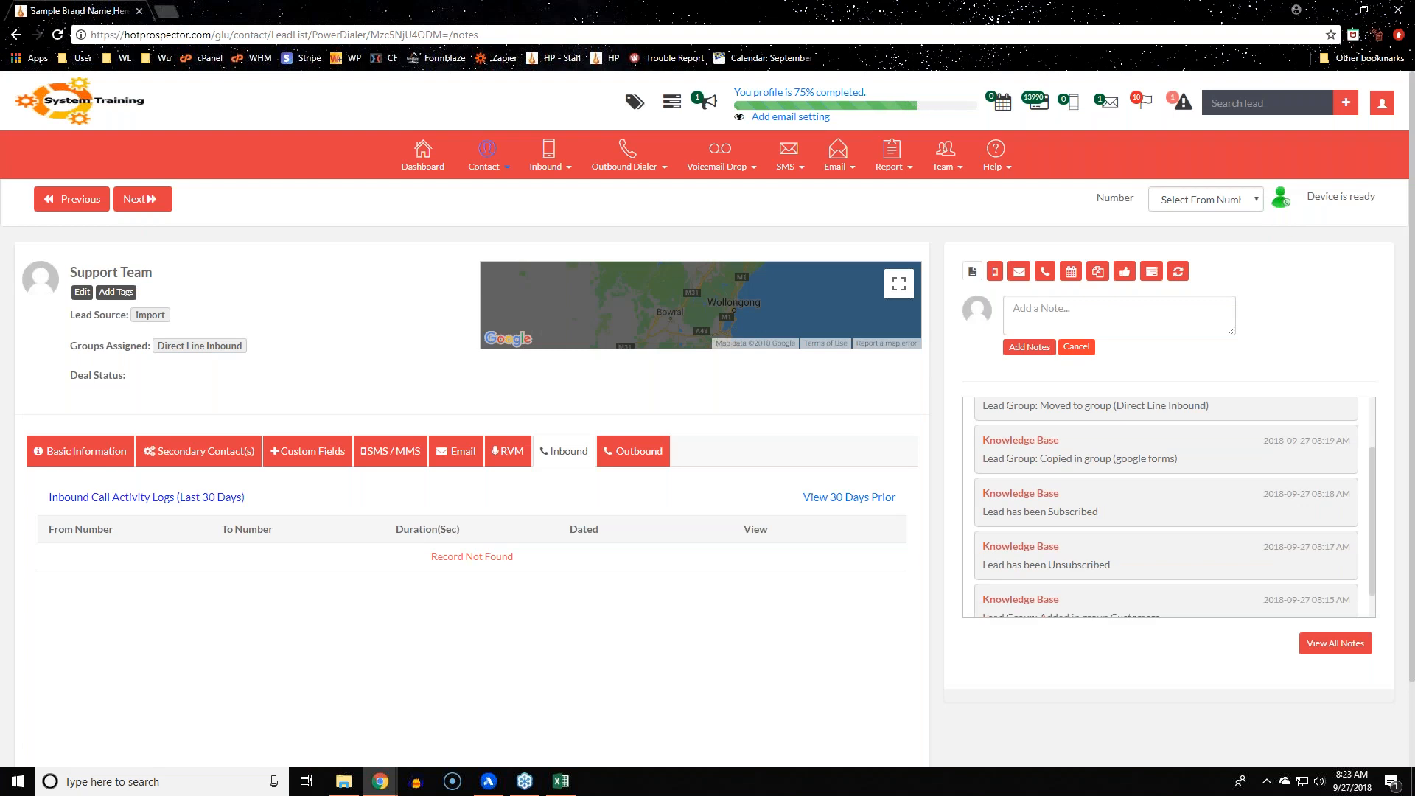
{"action": "scroll", "coordinate": [1144, 556], "scroll_direction": "up", "scroll_amount": 3}
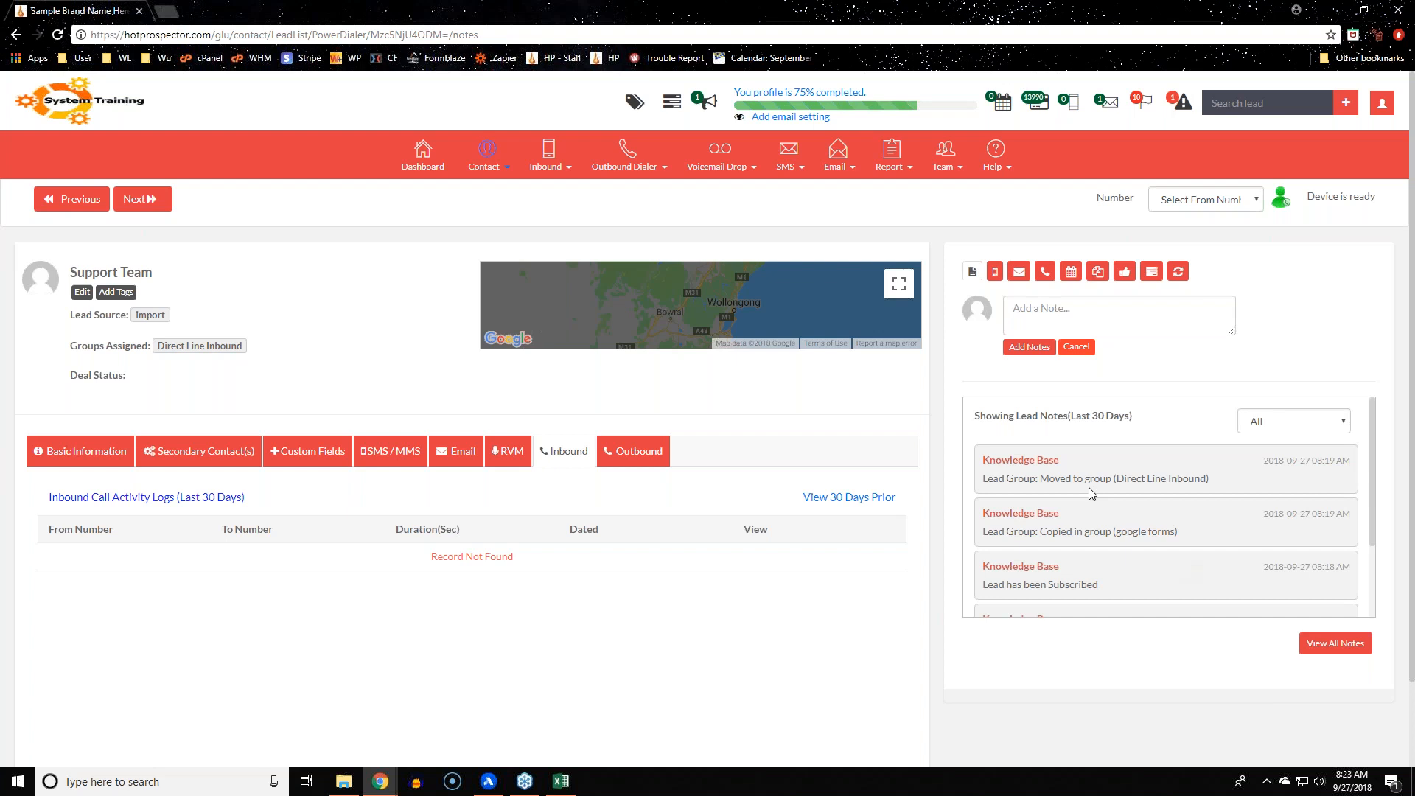
{"action": "left_click_drag", "start_coordinate": [1039, 479], "coordinate": [1201, 479]}
{"action": "left_click_drag", "start_coordinate": [1037, 544], "coordinate": [1157, 554]}
{"action": "scroll", "coordinate": [1091, 523], "scroll_direction": "down", "scroll_amount": 2}
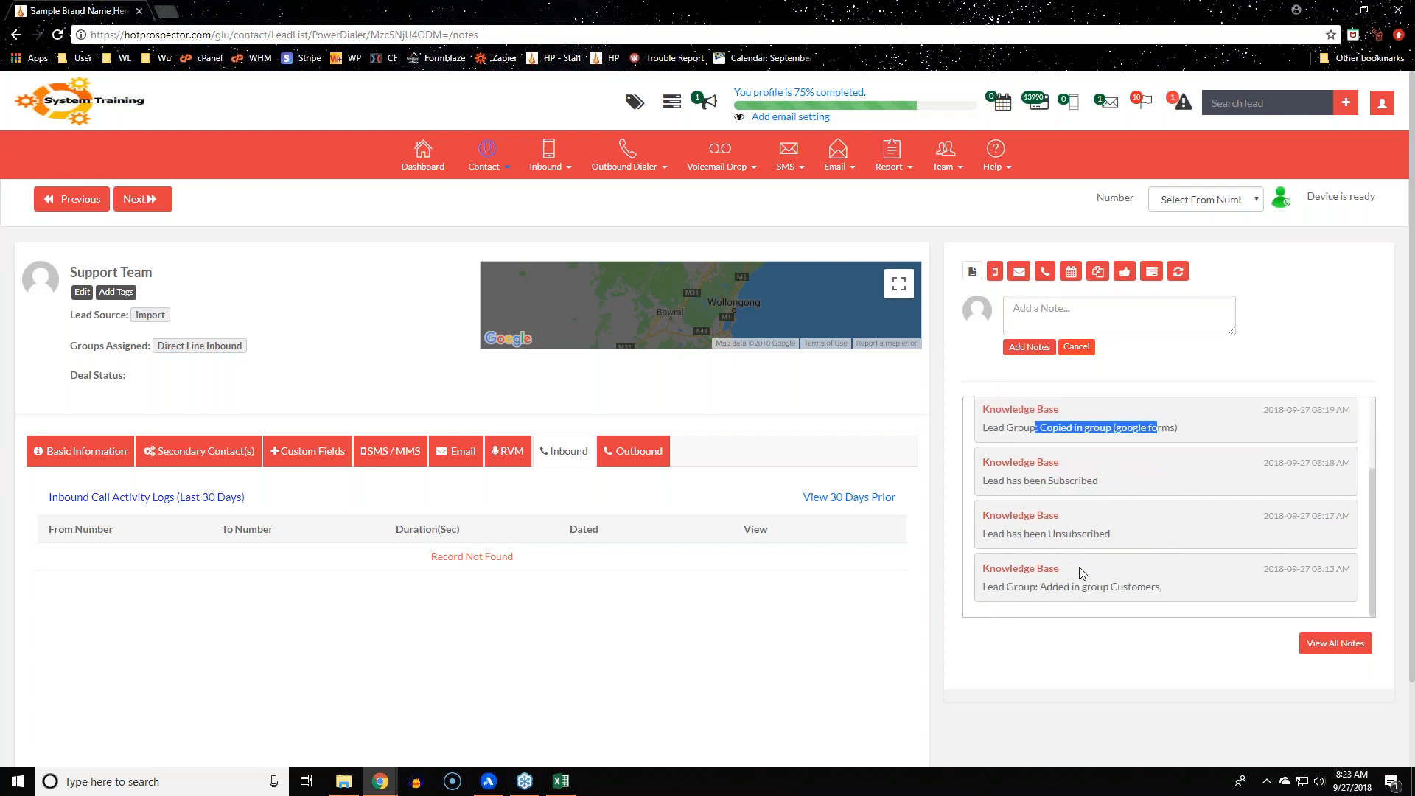
{"action": "scroll", "coordinate": [984, 574], "scroll_direction": "down", "scroll_amount": 2}
{"action": "scroll", "coordinate": [984, 574], "scroll_direction": "up", "scroll_amount": 2}
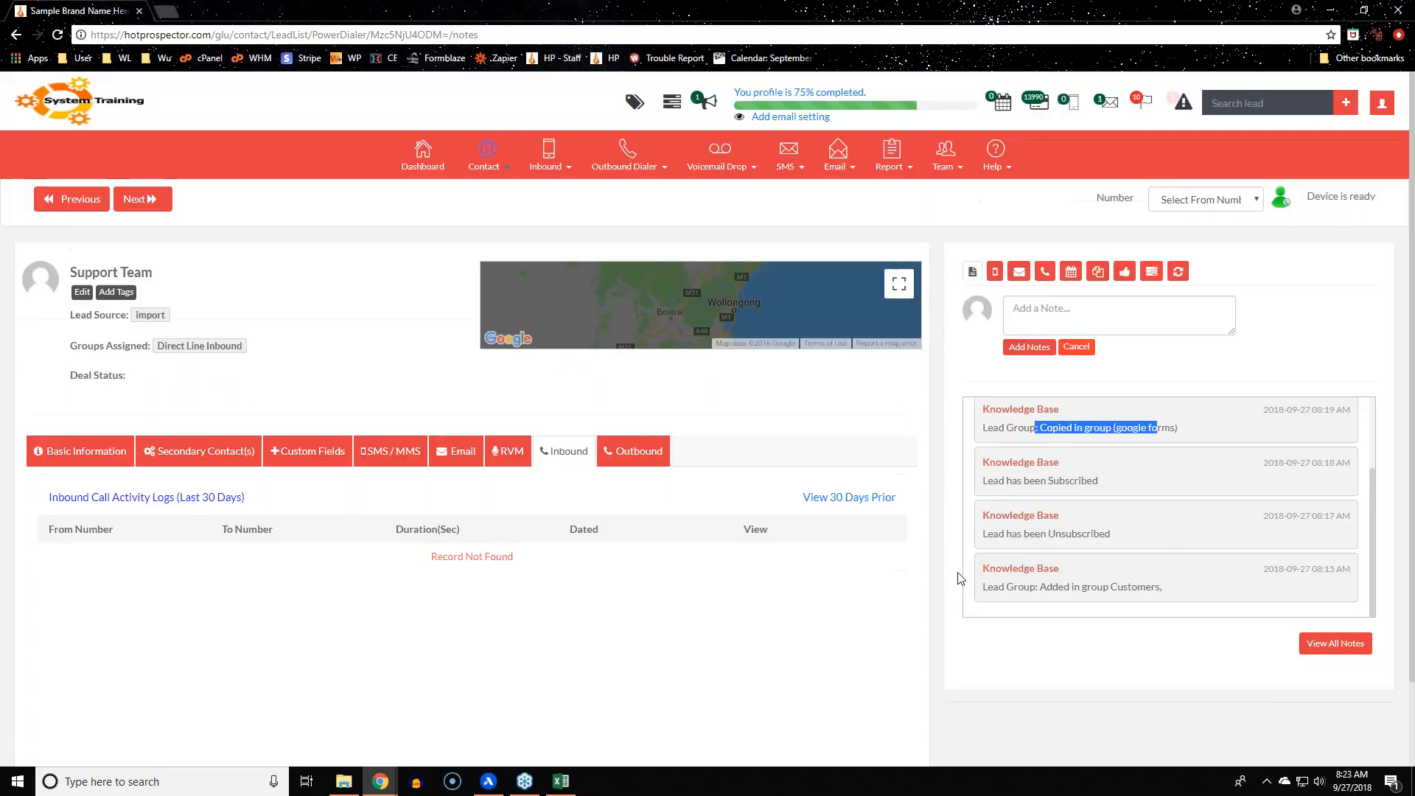
Look at the contact's note, Voicemail Drop and email compose panels
{"action": "left_click", "coordinate": [1065, 313]}
{"action": "left_click", "coordinate": [996, 273]}
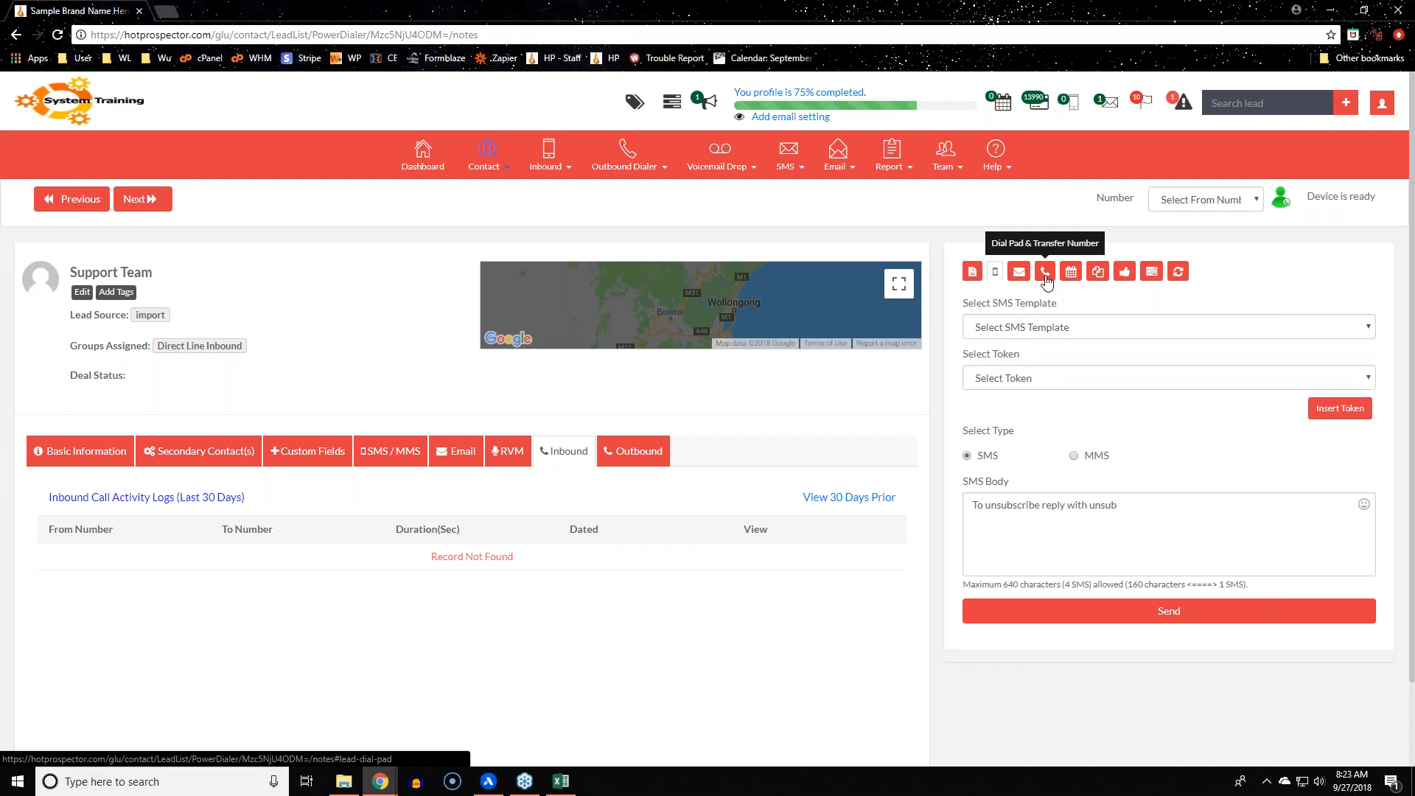
{"action": "left_click", "coordinate": [701, 171]}
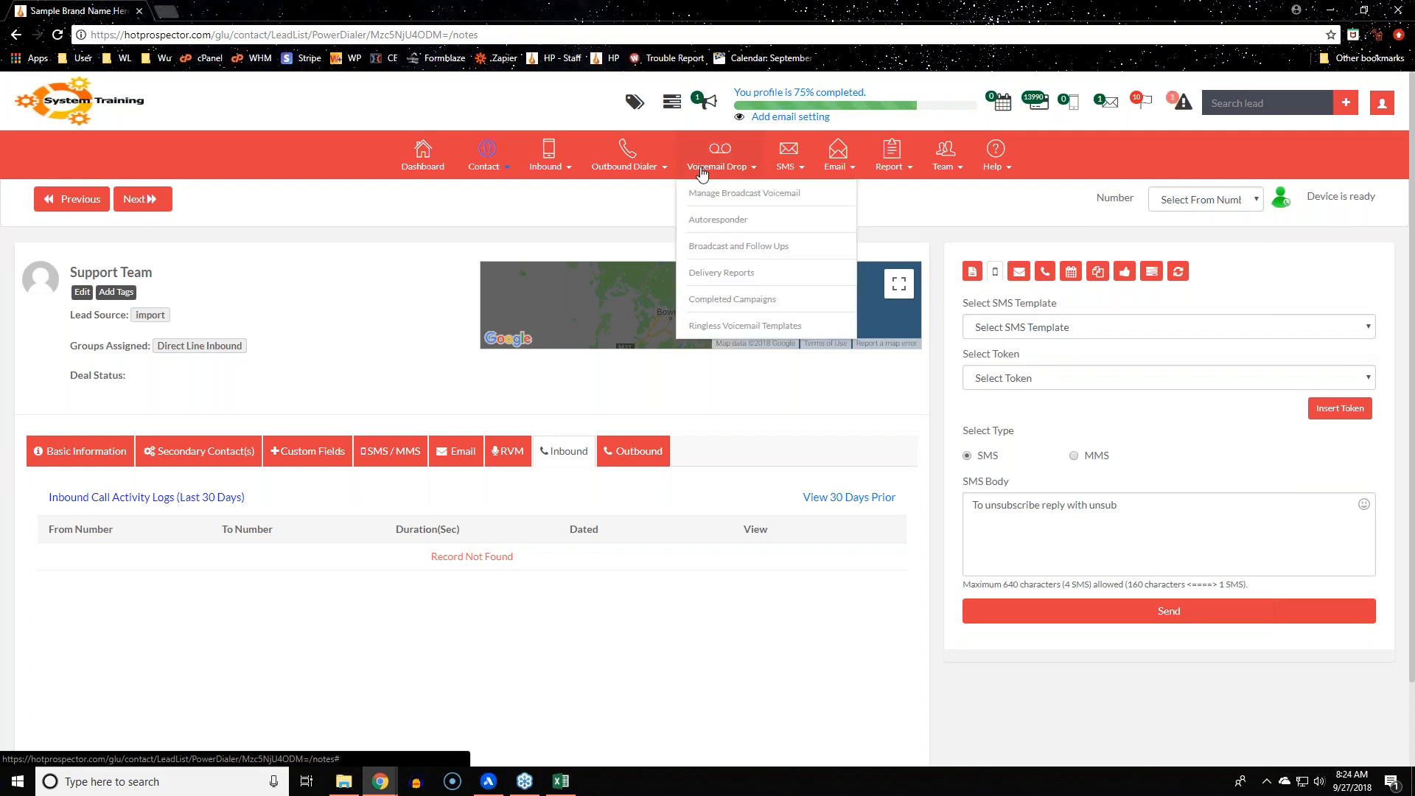
{"action": "left_click", "coordinate": [1019, 272]}
Show the contact's Basic Information and bring up the Book Appointment form
{"action": "scroll", "coordinate": [1073, 697], "scroll_direction": "down", "scroll_amount": 3}
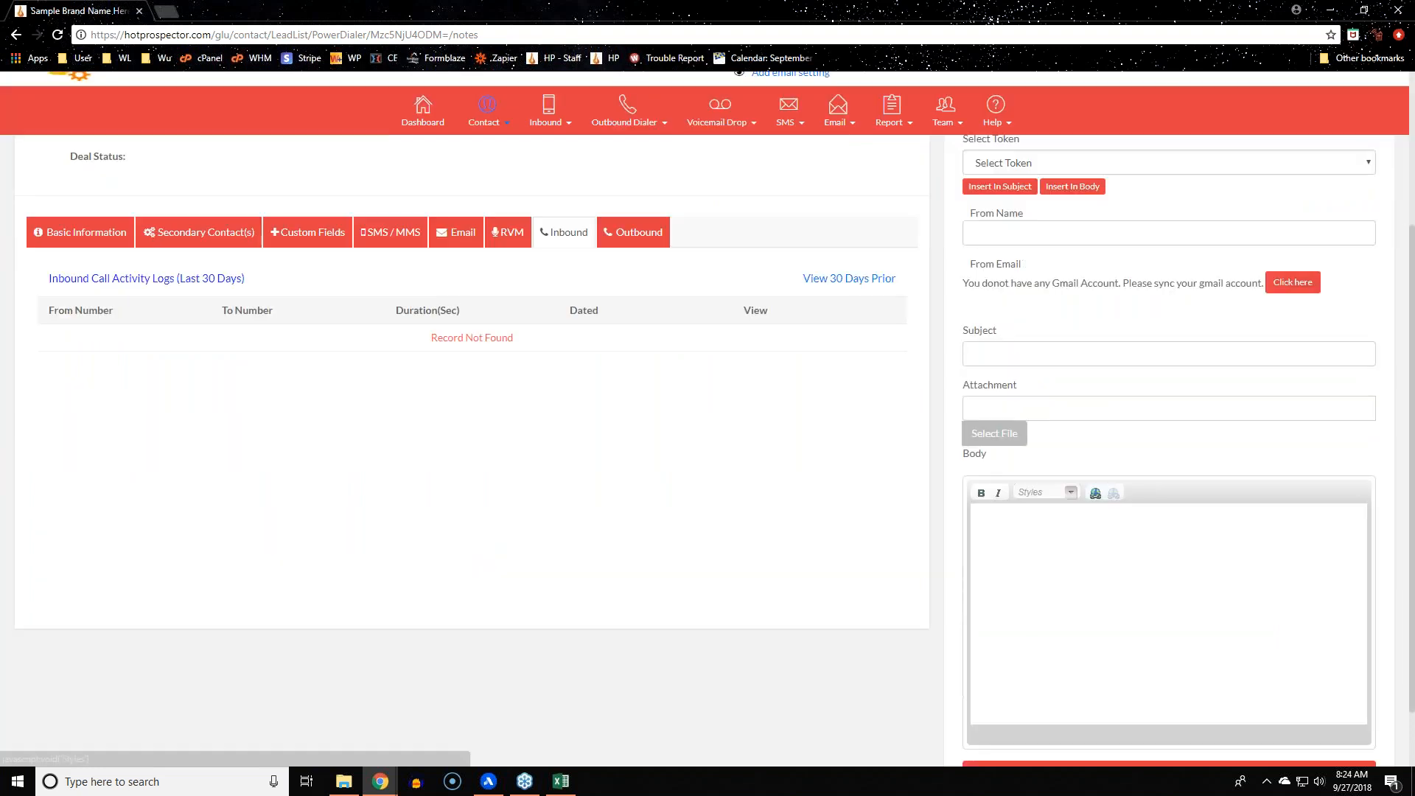
{"action": "scroll", "coordinate": [471, 412], "scroll_direction": "up", "scroll_amount": 3}
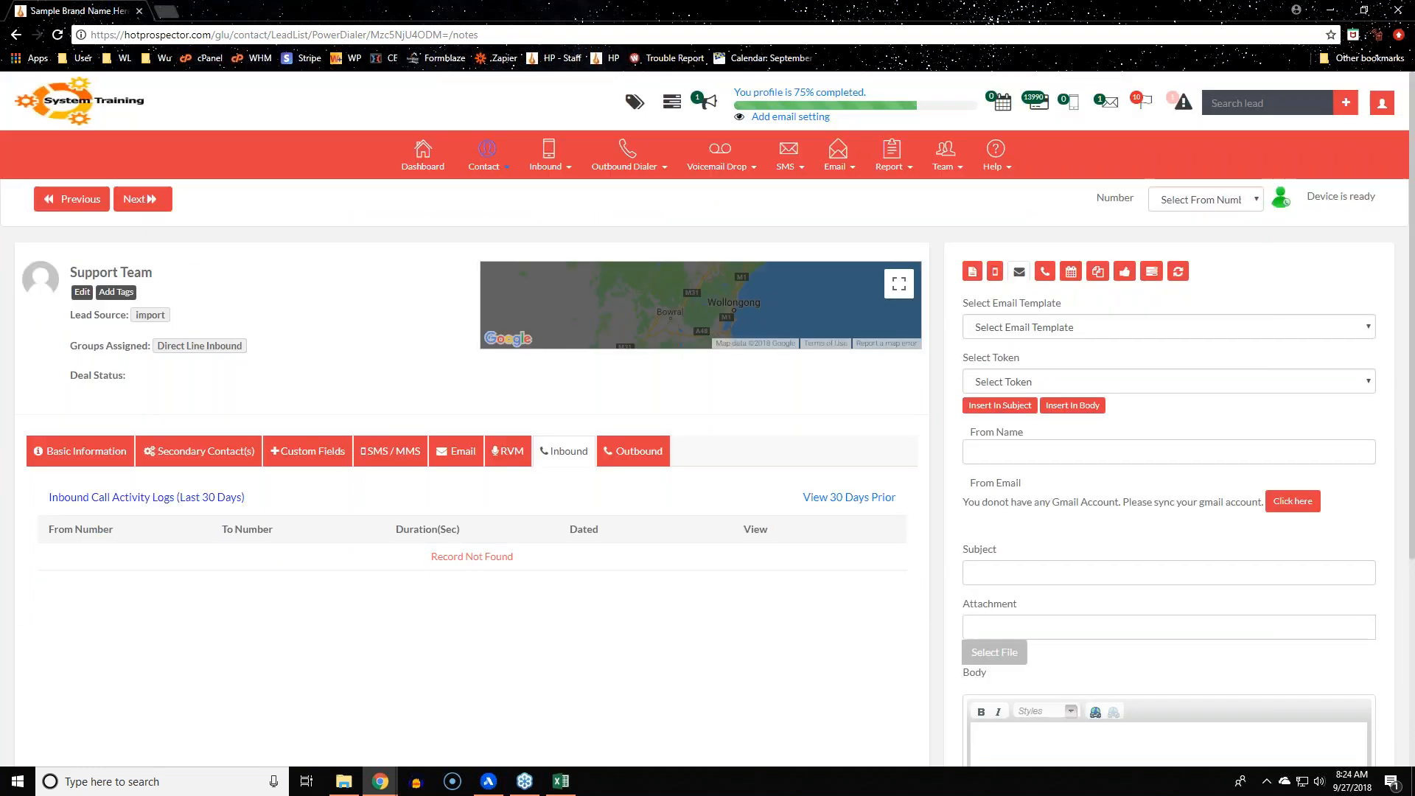
{"action": "left_click", "coordinate": [79, 451]}
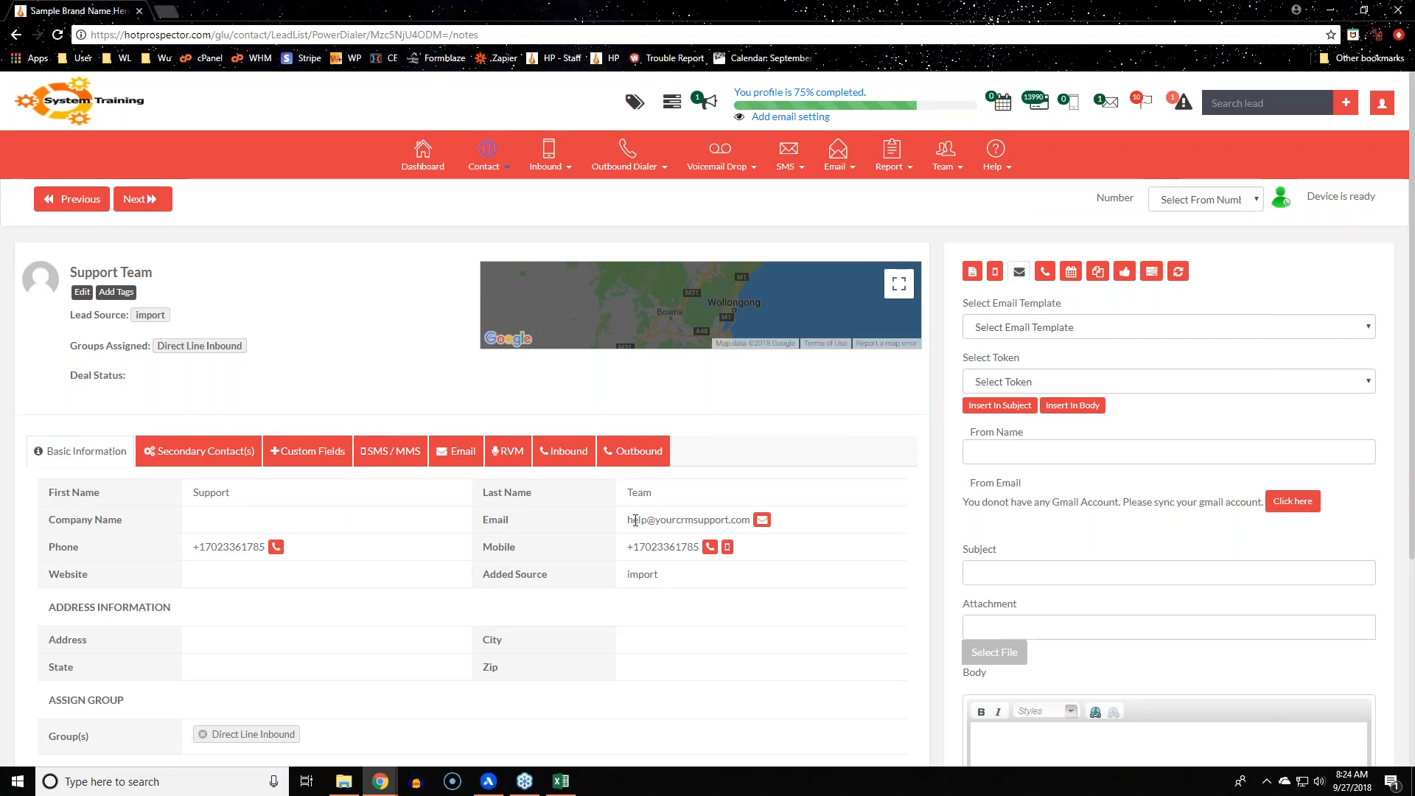
{"action": "left_click", "coordinate": [1073, 273]}
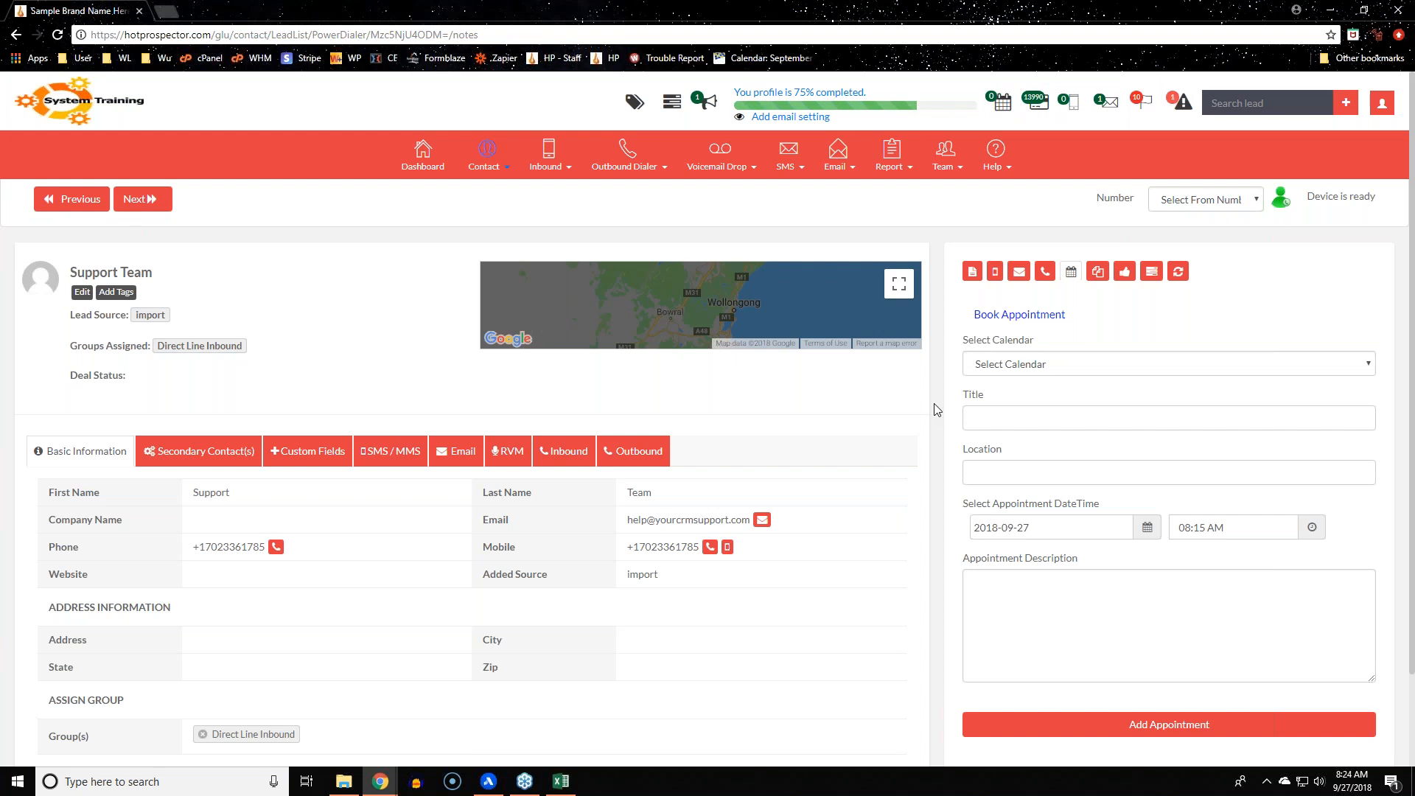
Review the Copy/Move Lead group options, then bring up the Opportunity form
{"action": "left_click", "coordinate": [1096, 272]}
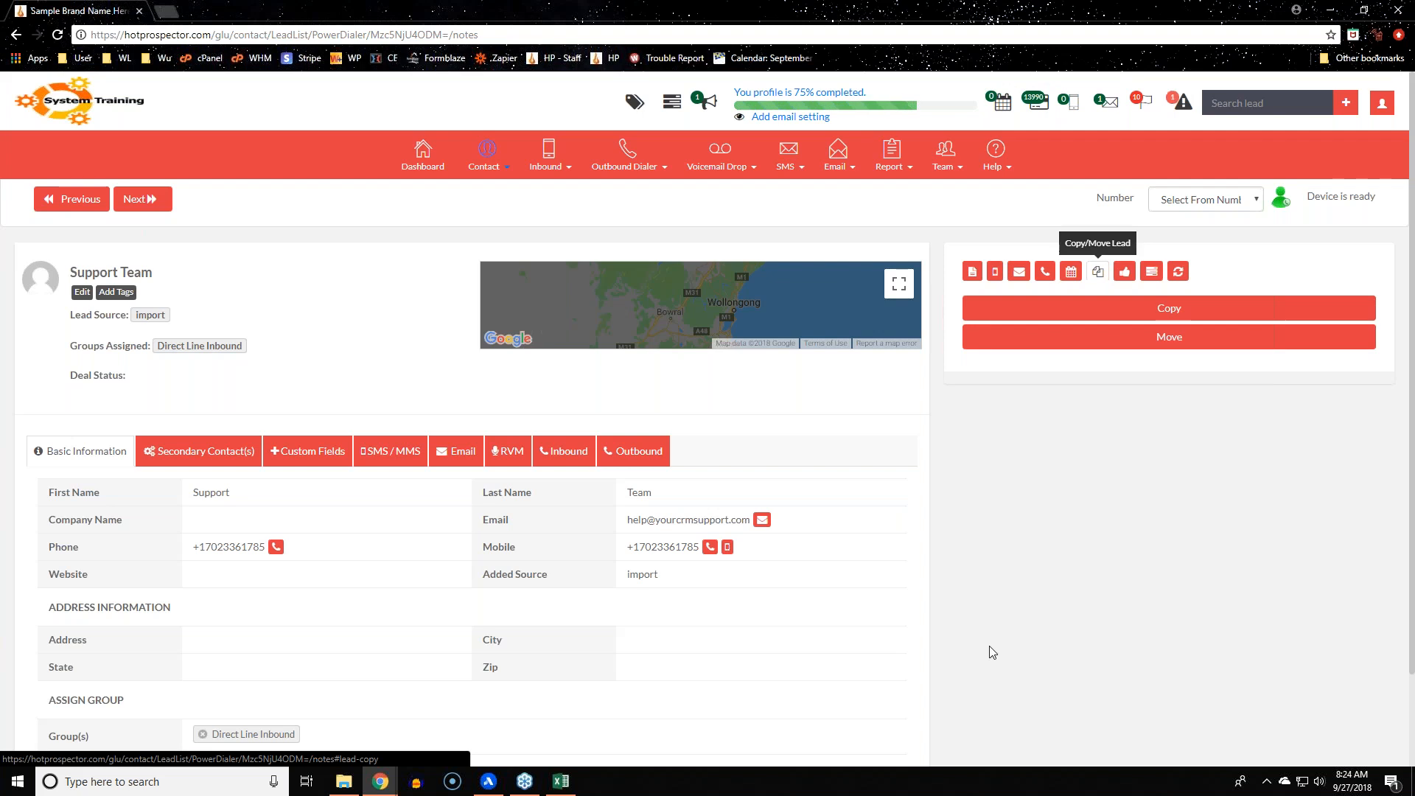
{"action": "scroll", "coordinate": [993, 653], "scroll_direction": "down", "scroll_amount": 2}
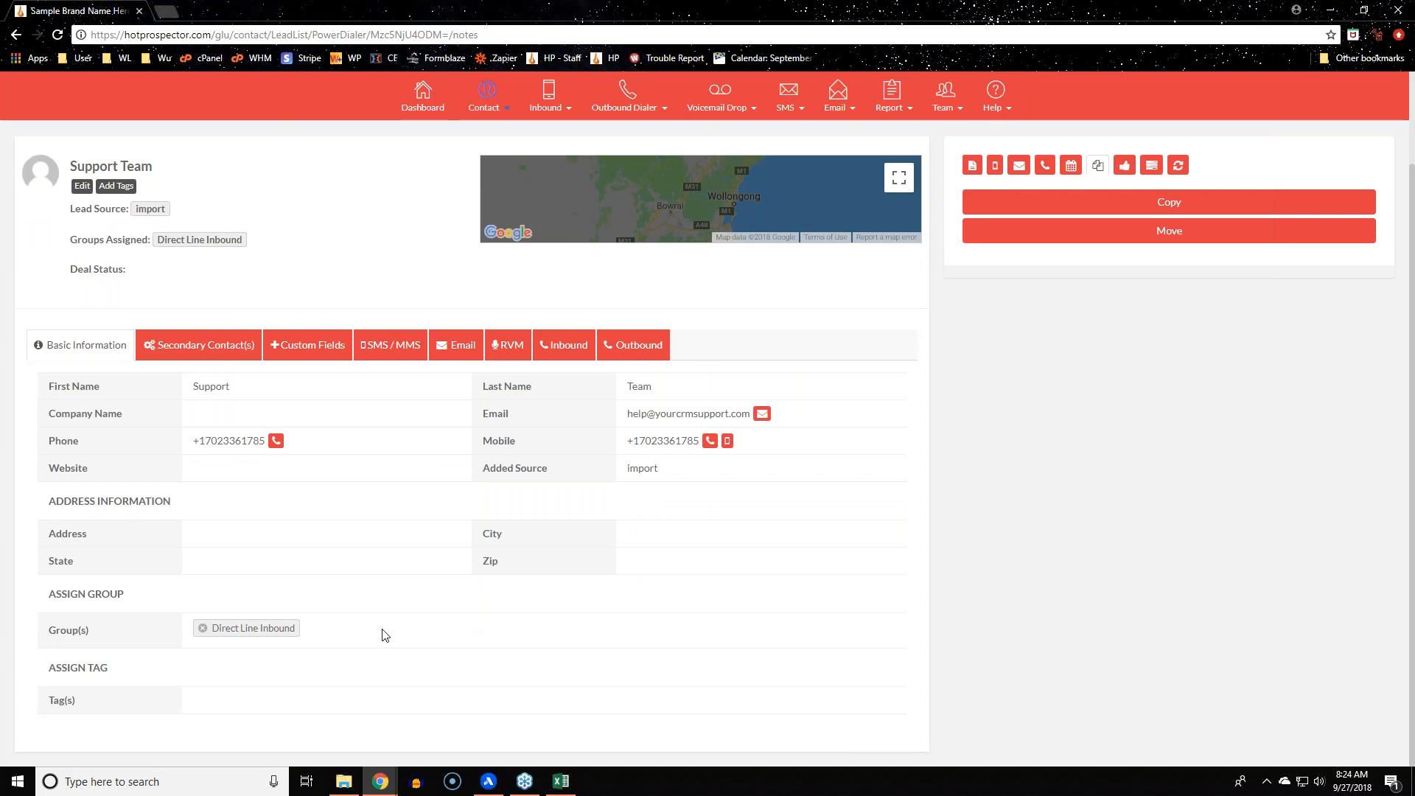
{"action": "scroll", "coordinate": [424, 616], "scroll_direction": "up", "scroll_amount": 1}
{"action": "scroll", "coordinate": [420, 617], "scroll_direction": "up", "scroll_amount": 1}
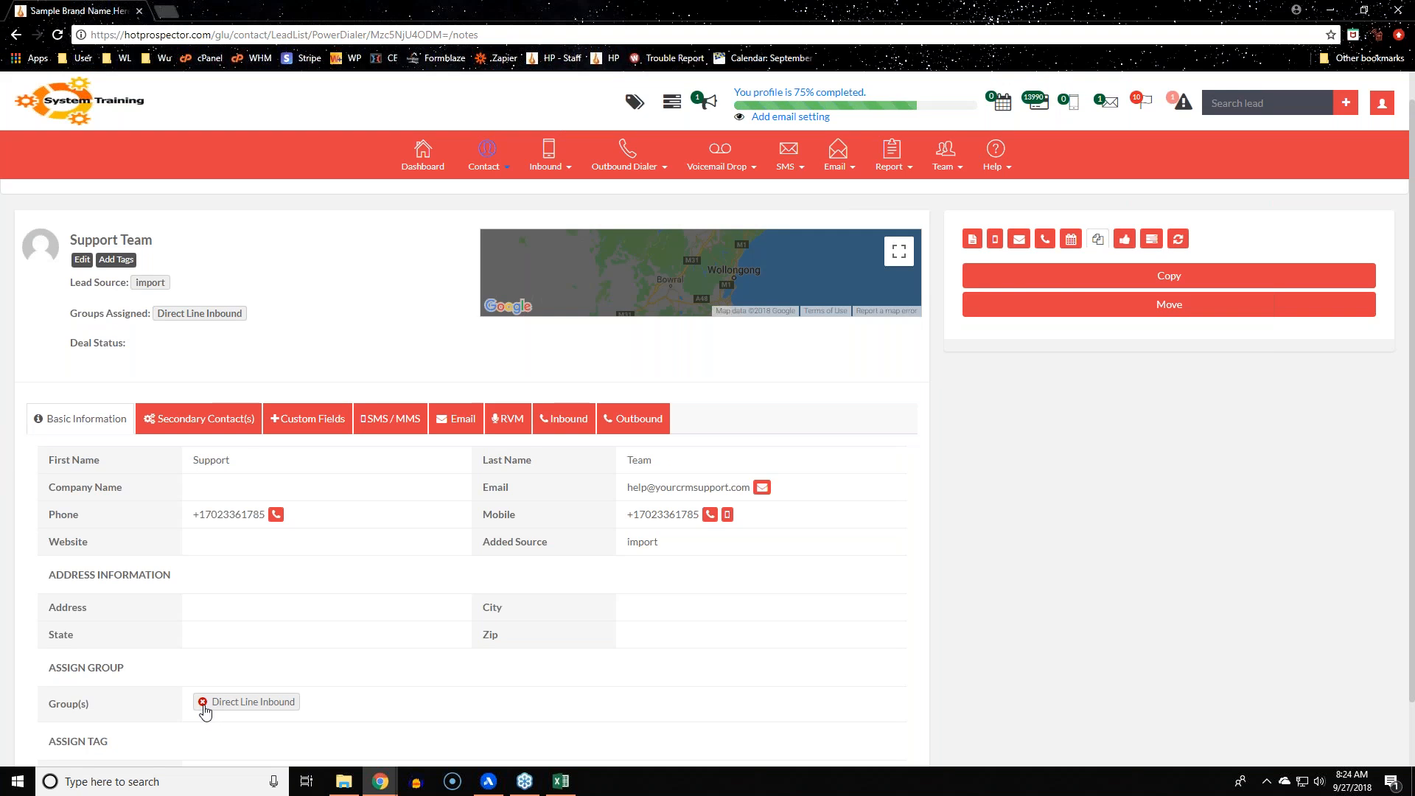
{"action": "left_click", "coordinate": [1126, 240]}
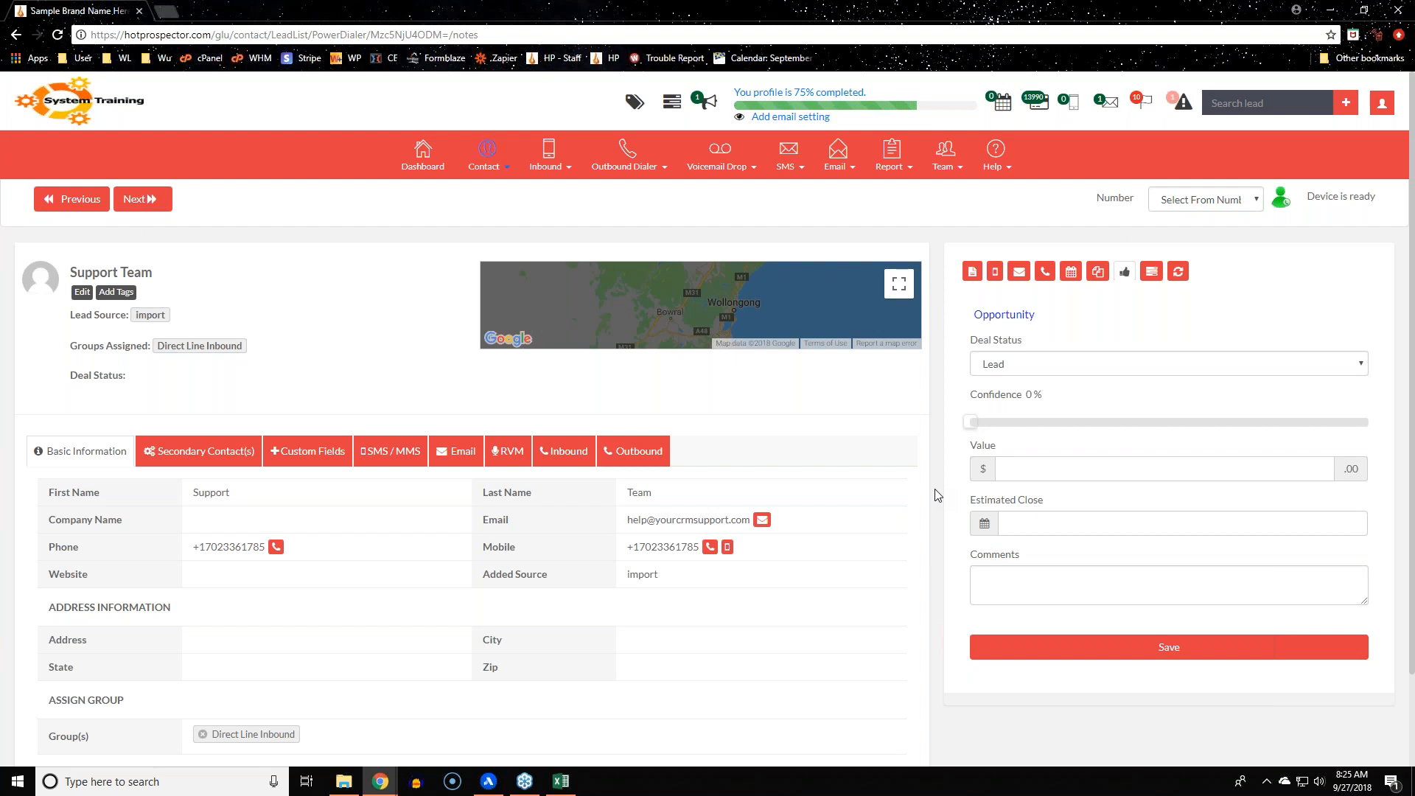
Set the opportunity's Deal Status to Qualified, Confidence to 80% and Value to 2000
{"action": "left_click", "coordinate": [1059, 366]}
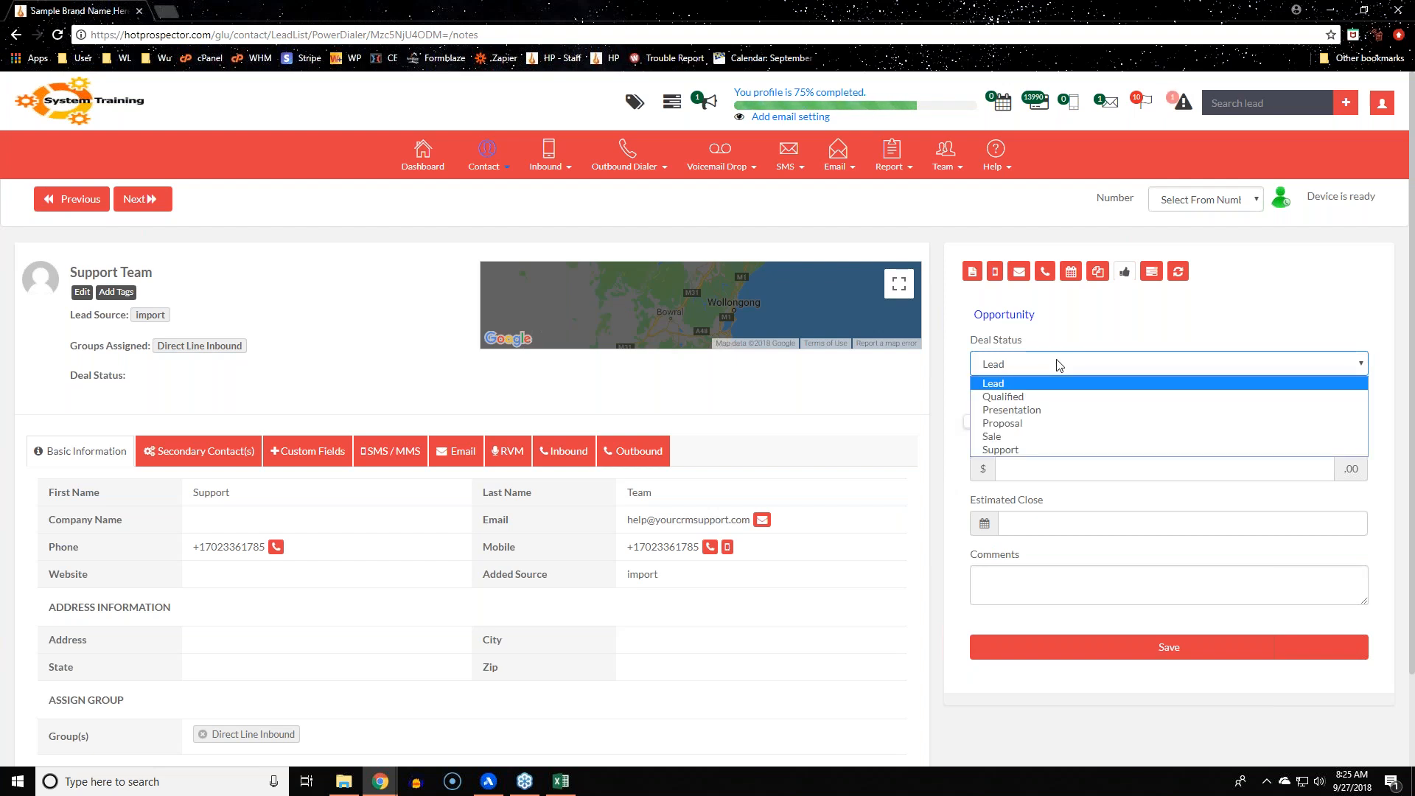
{"action": "left_click", "coordinate": [1065, 397]}
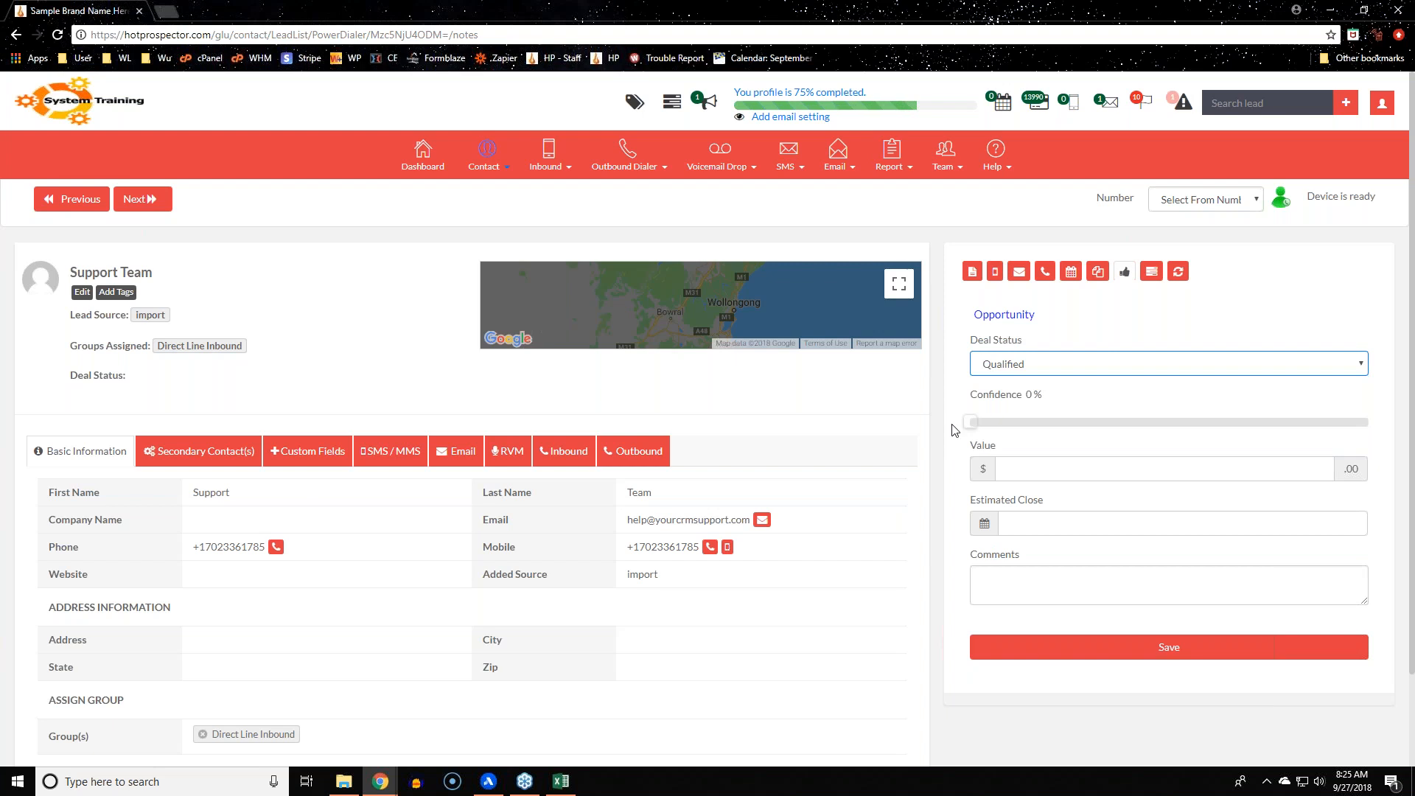
{"action": "left_click_drag", "start_coordinate": [973, 420], "coordinate": [1270, 420]}
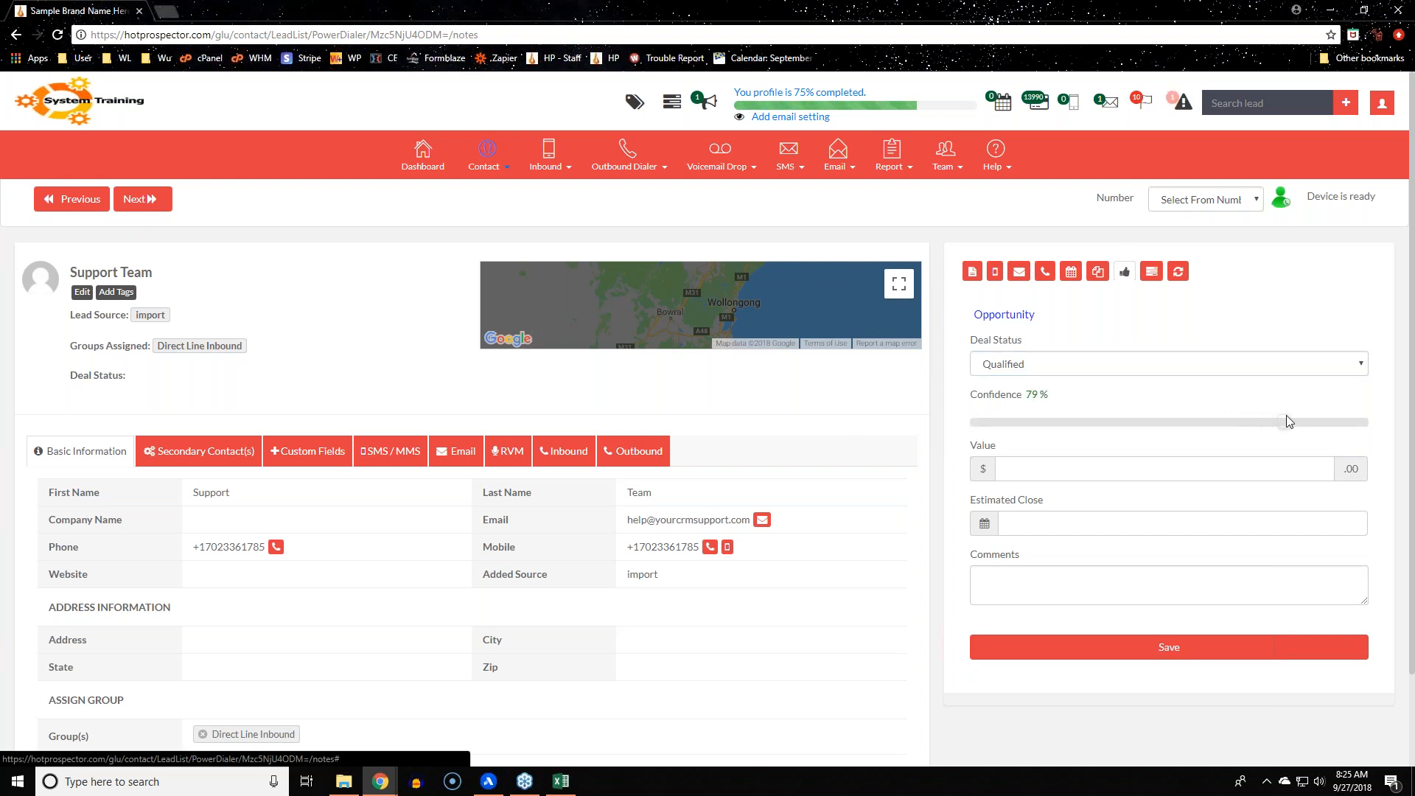
{"action": "left_click_drag", "start_coordinate": [1287, 415], "coordinate": [1291, 414]}
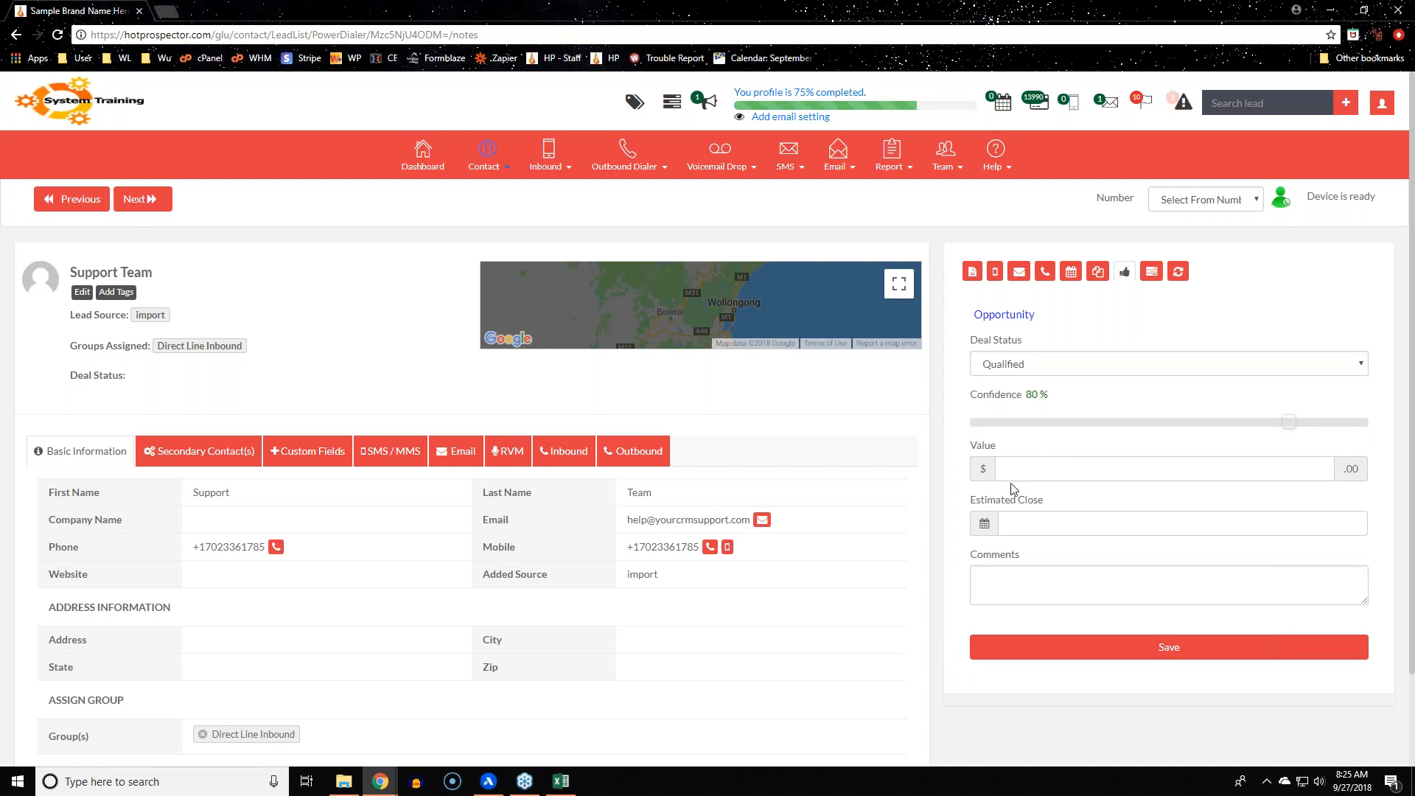
{"action": "left_click", "coordinate": [1023, 467]}
{"action": "type", "text": "2000"}
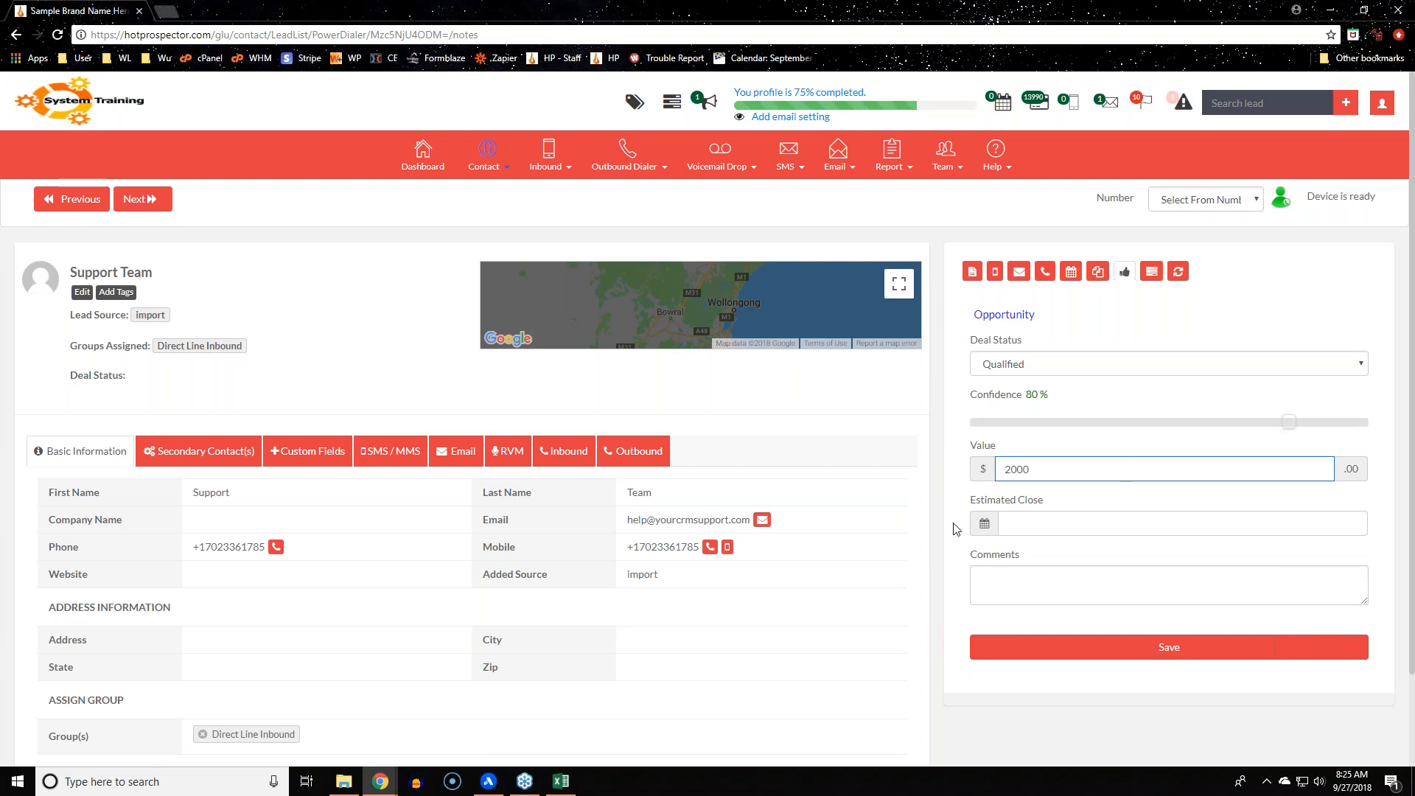
Set Estimated Close to 10/01/2018, save, and check the new Qualified lead note
{"action": "left_click", "coordinate": [1071, 523]}
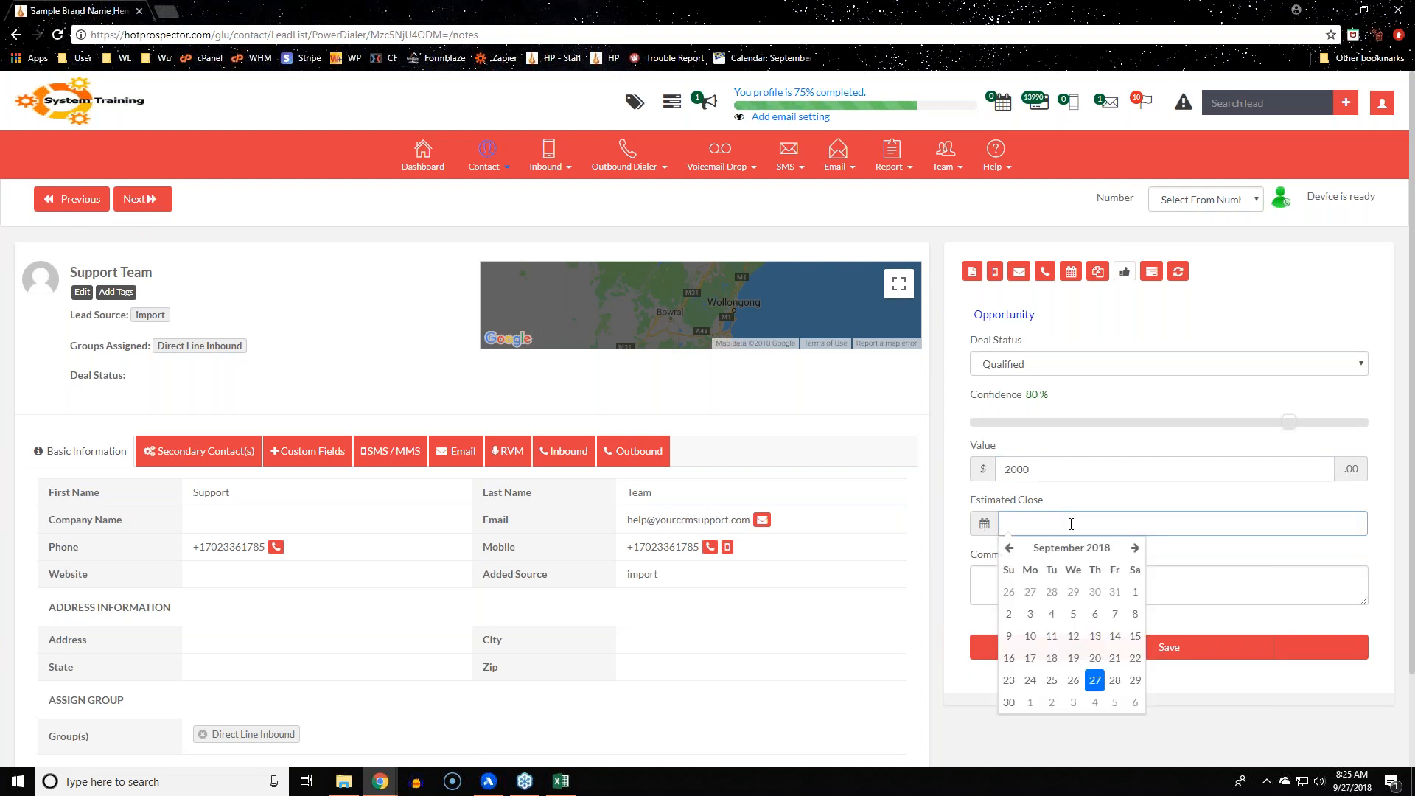
{"action": "left_click", "coordinate": [1031, 702]}
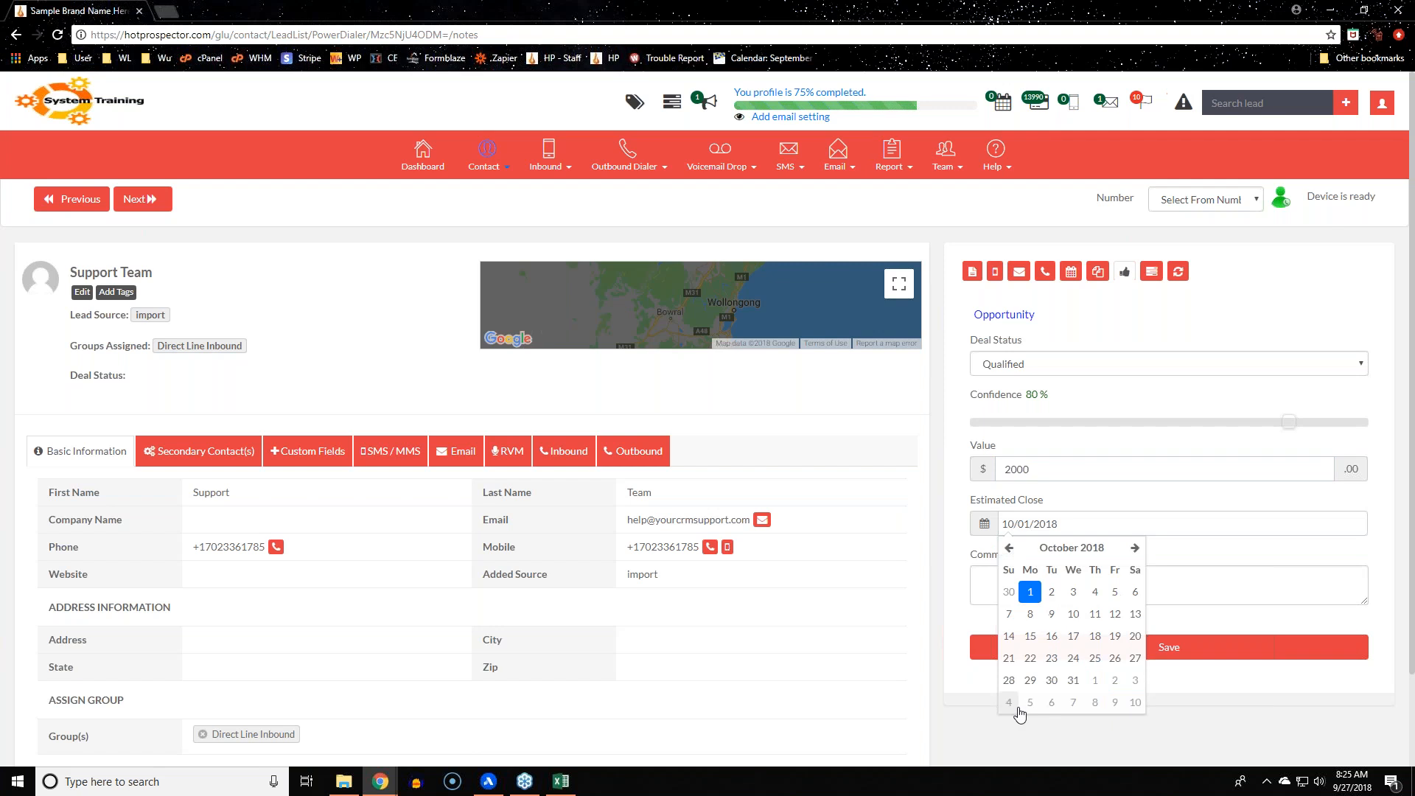
{"action": "left_click", "coordinate": [1047, 601]}
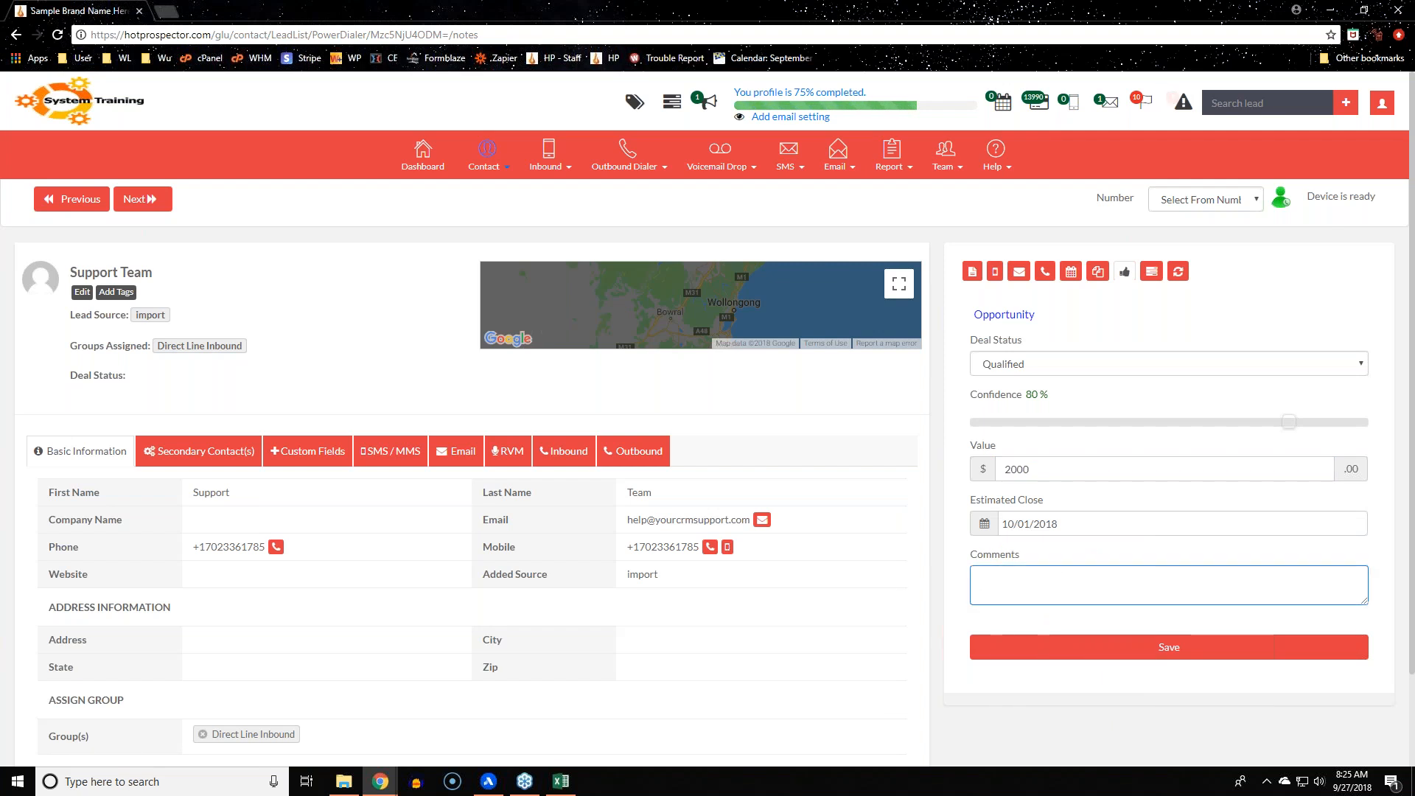
{"action": "left_click", "coordinate": [1168, 649]}
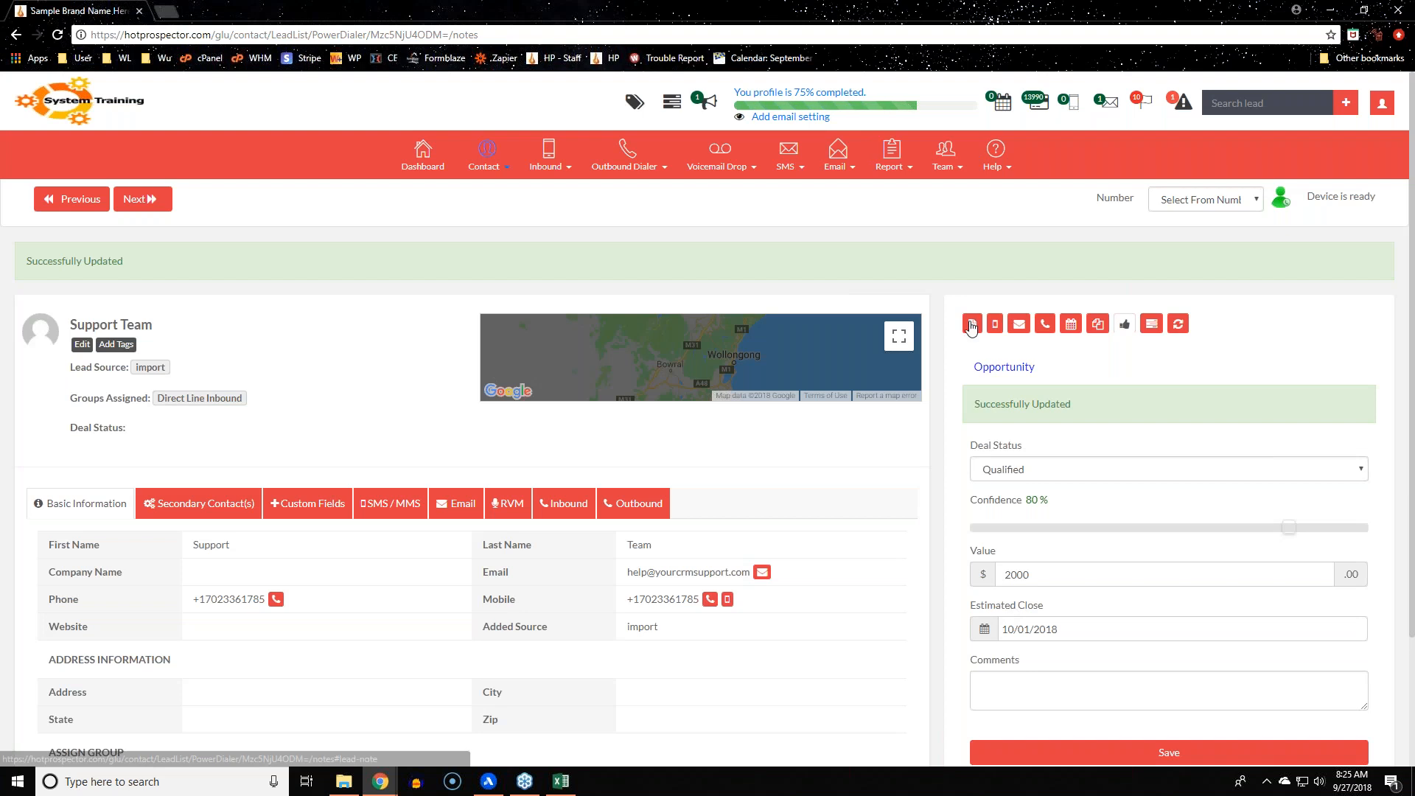
{"action": "left_click", "coordinate": [973, 277]}
{"action": "left_click_drag", "start_coordinate": [983, 478], "coordinate": [1332, 487]}
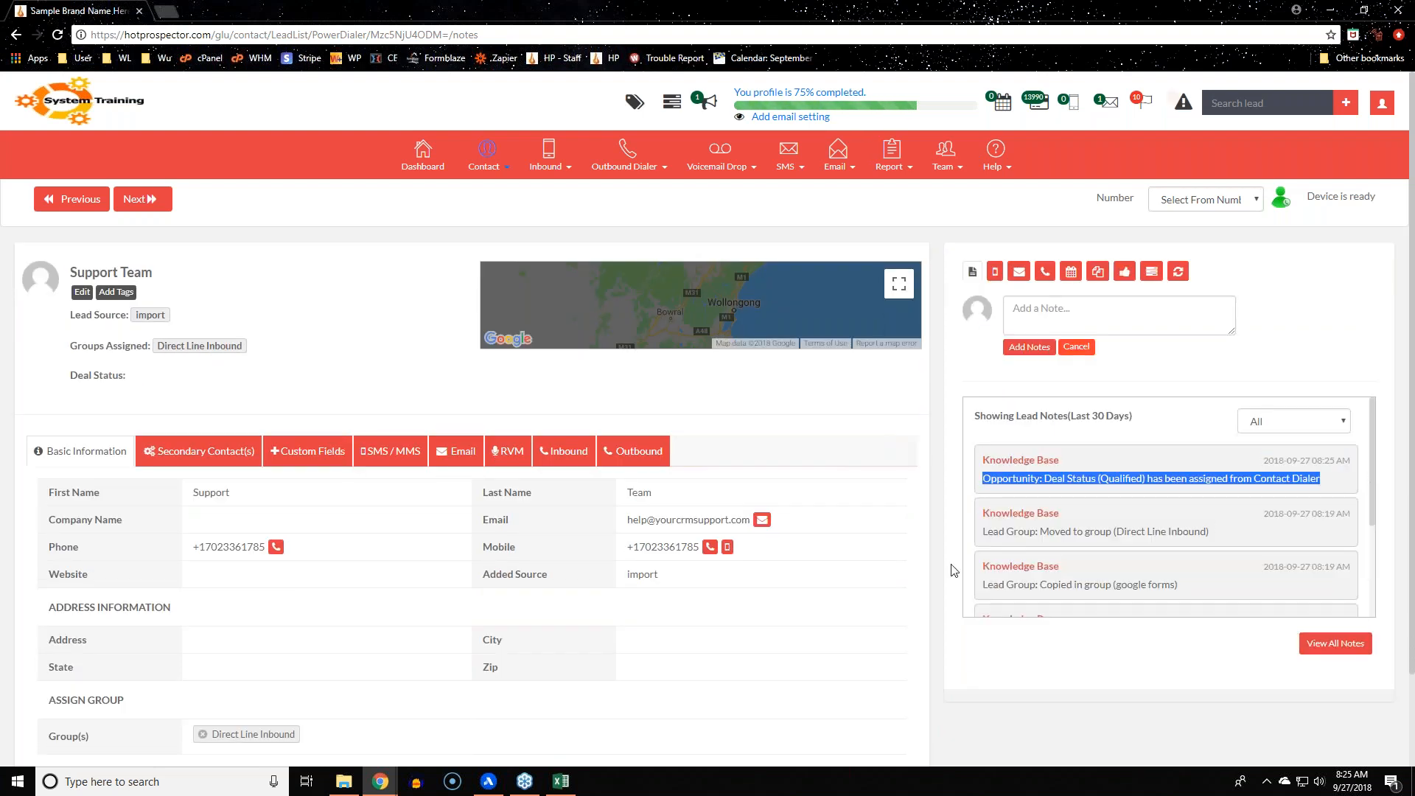
Re-select the Qualified deal status note, then bring up the Task form
{"action": "left_click_drag", "start_coordinate": [983, 478], "coordinate": [1321, 485]}
{"action": "left_click", "coordinate": [1326, 487]}
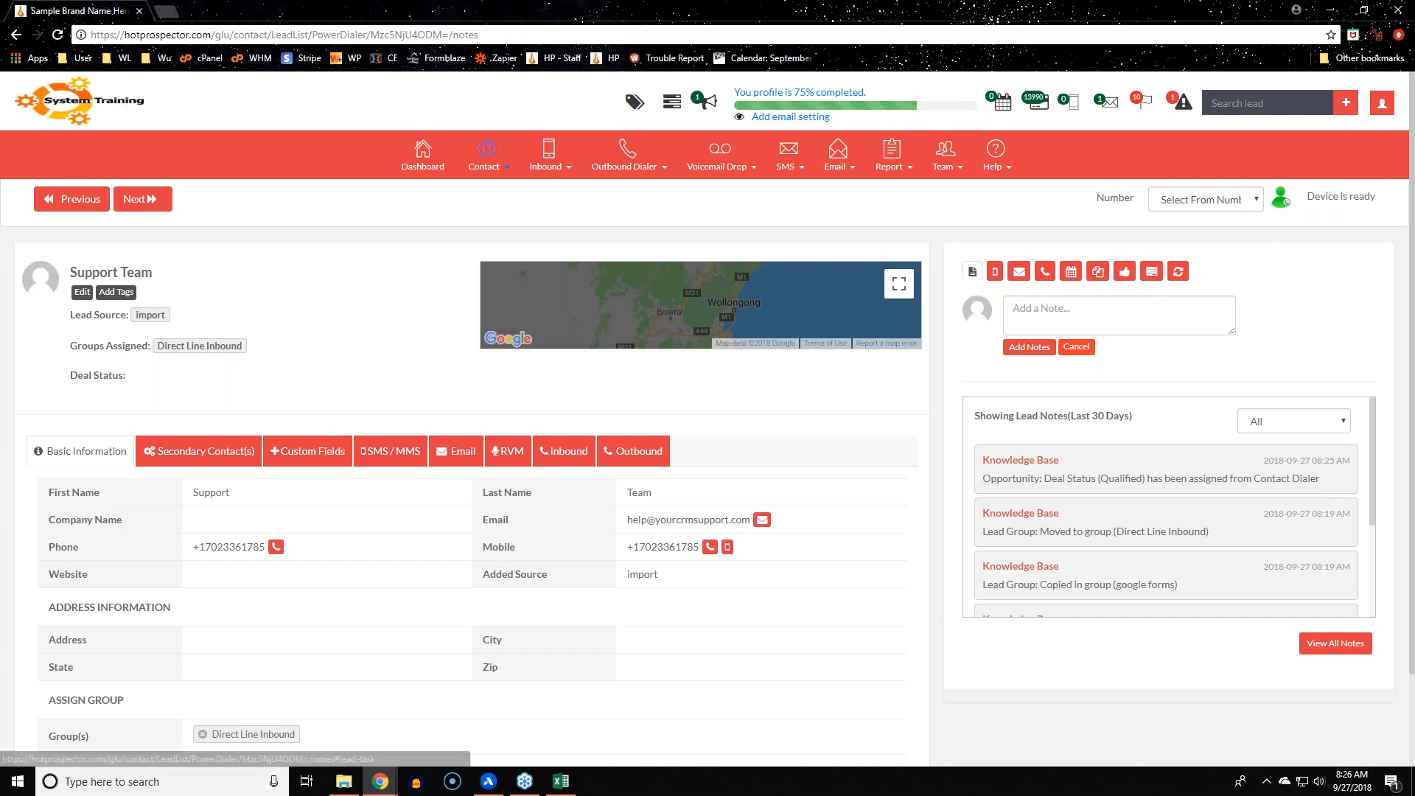
{"action": "left_click", "coordinate": [1153, 273]}
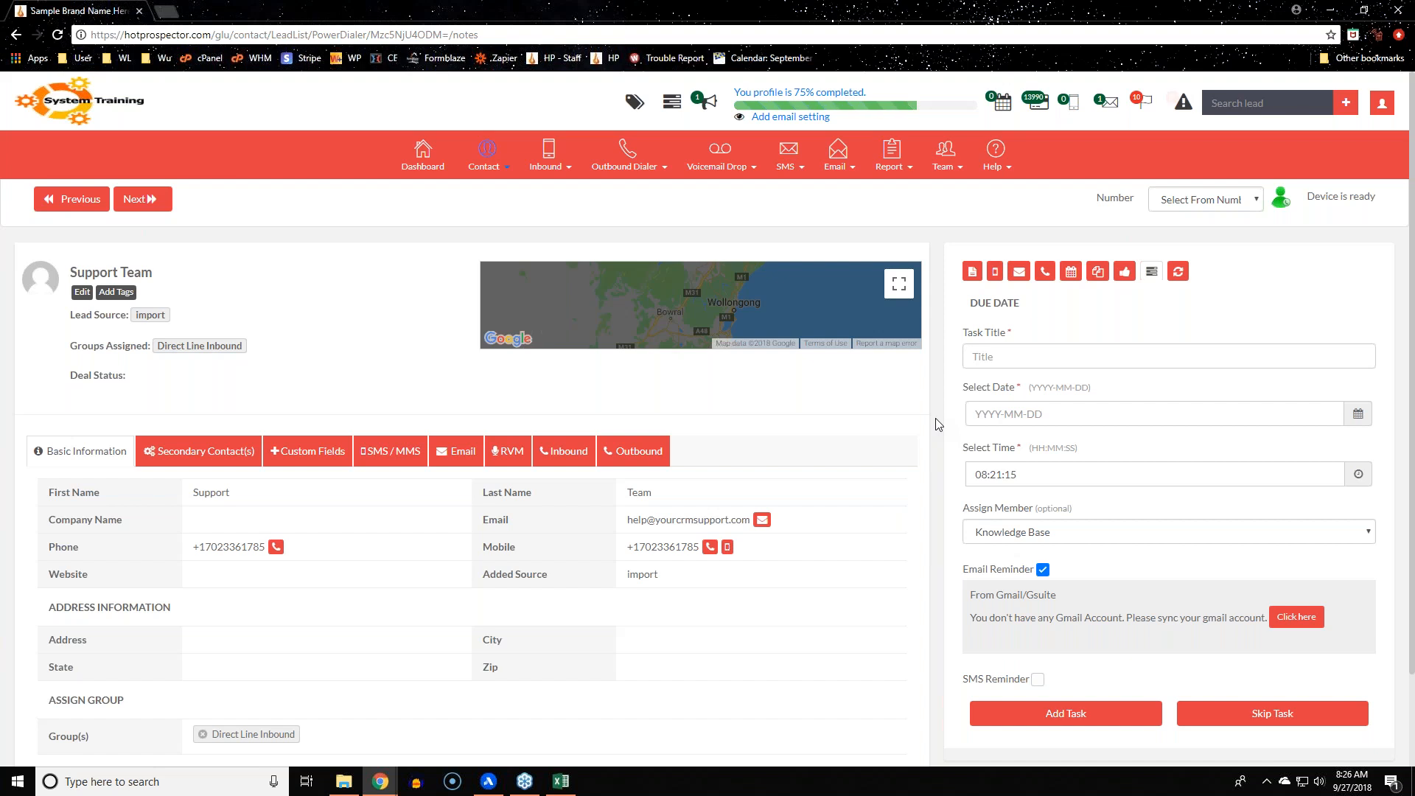
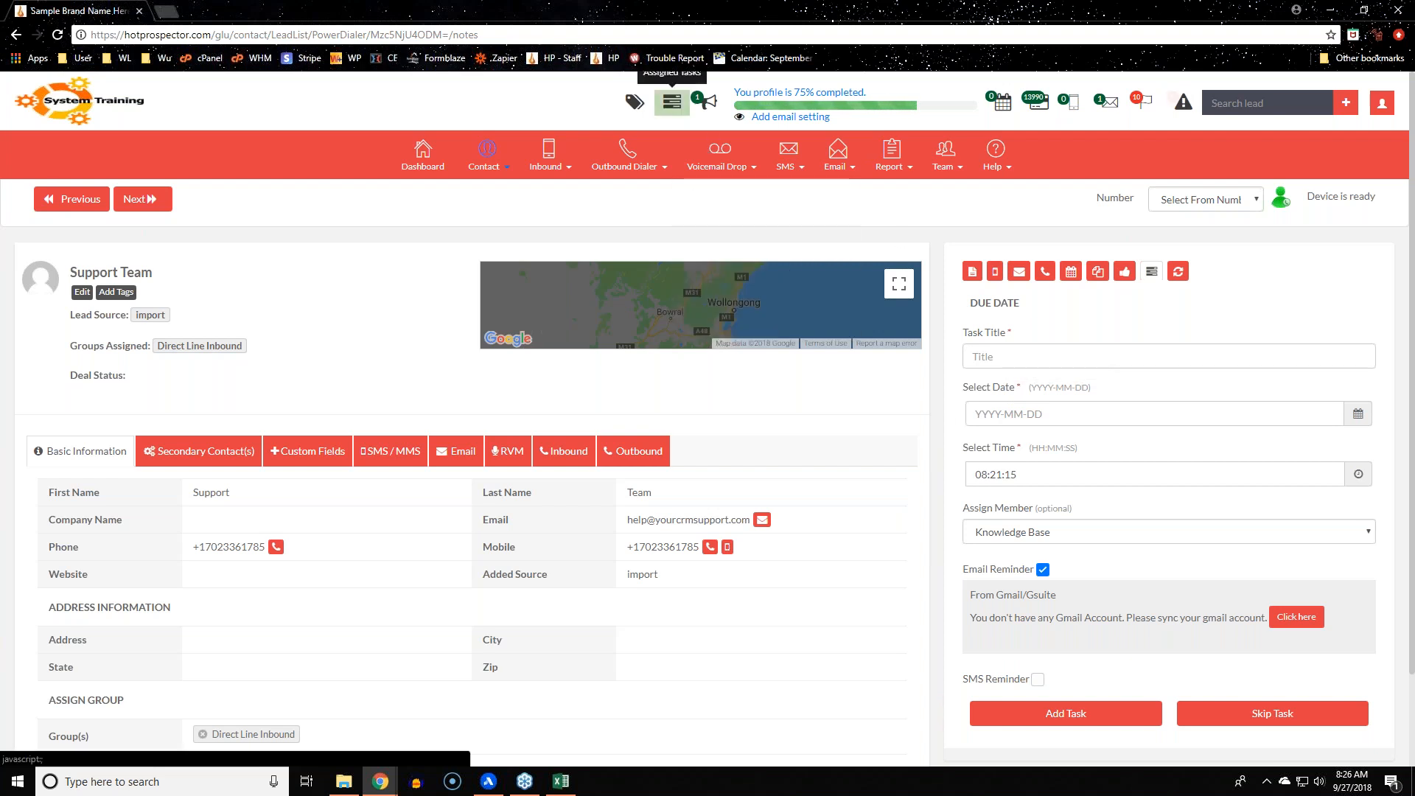
Review the assigned tasks and enable an SMS reminder on the Support Team lead's new task
{"action": "left_click", "coordinate": [672, 102]}
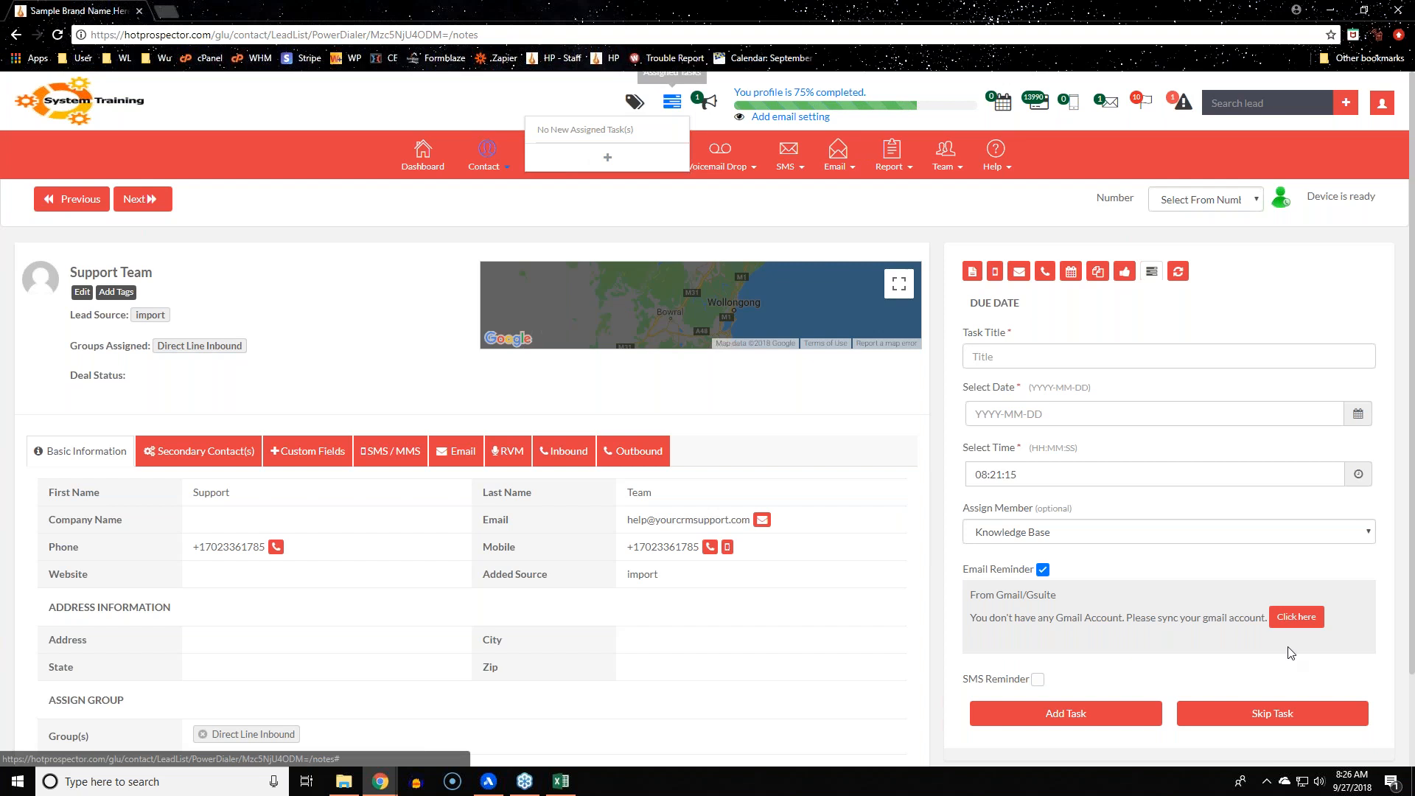
{"action": "scroll", "coordinate": [1291, 653], "scroll_direction": "down", "scroll_amount": 2}
{"action": "left_click", "coordinate": [1038, 573]}
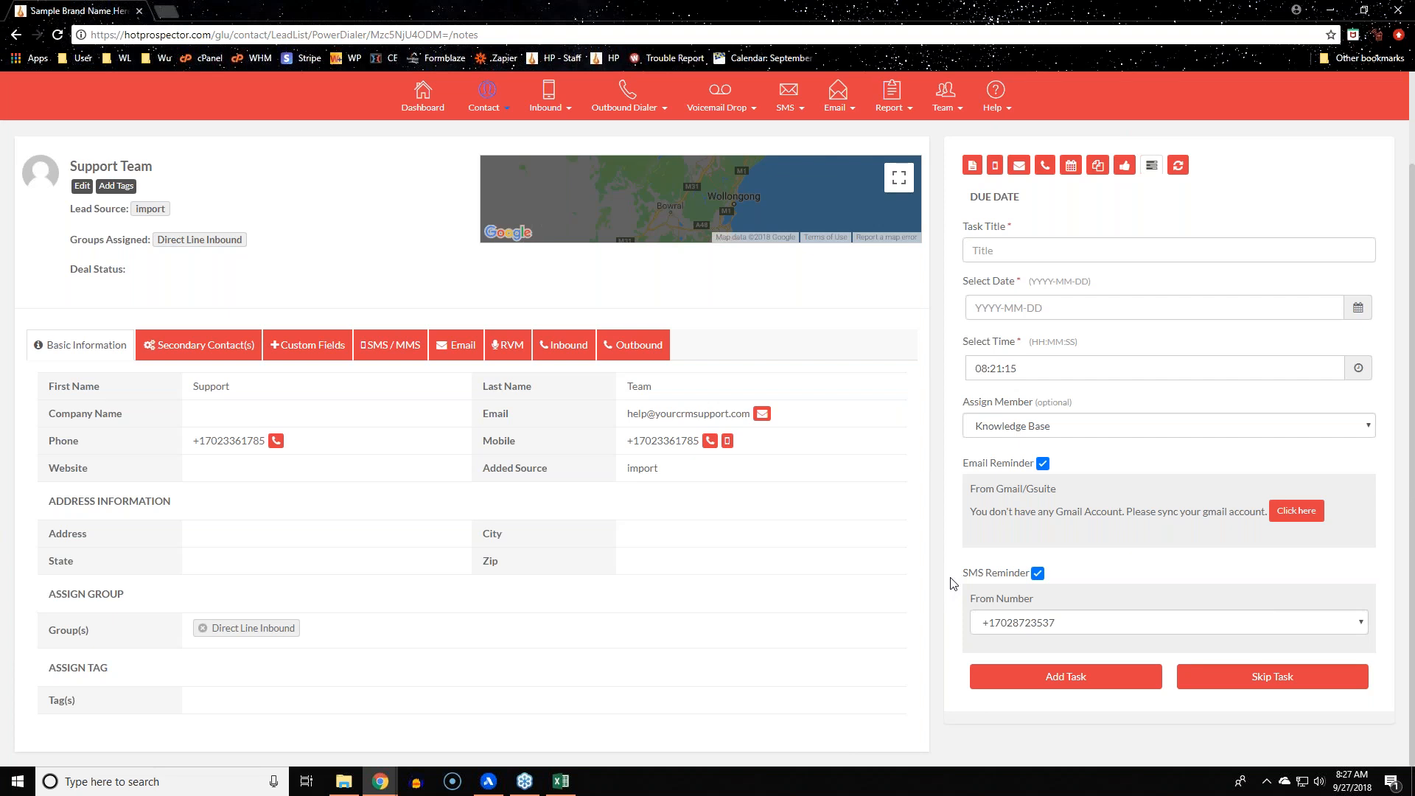
{"action": "scroll", "coordinate": [954, 584], "scroll_direction": "up", "scroll_amount": 1}
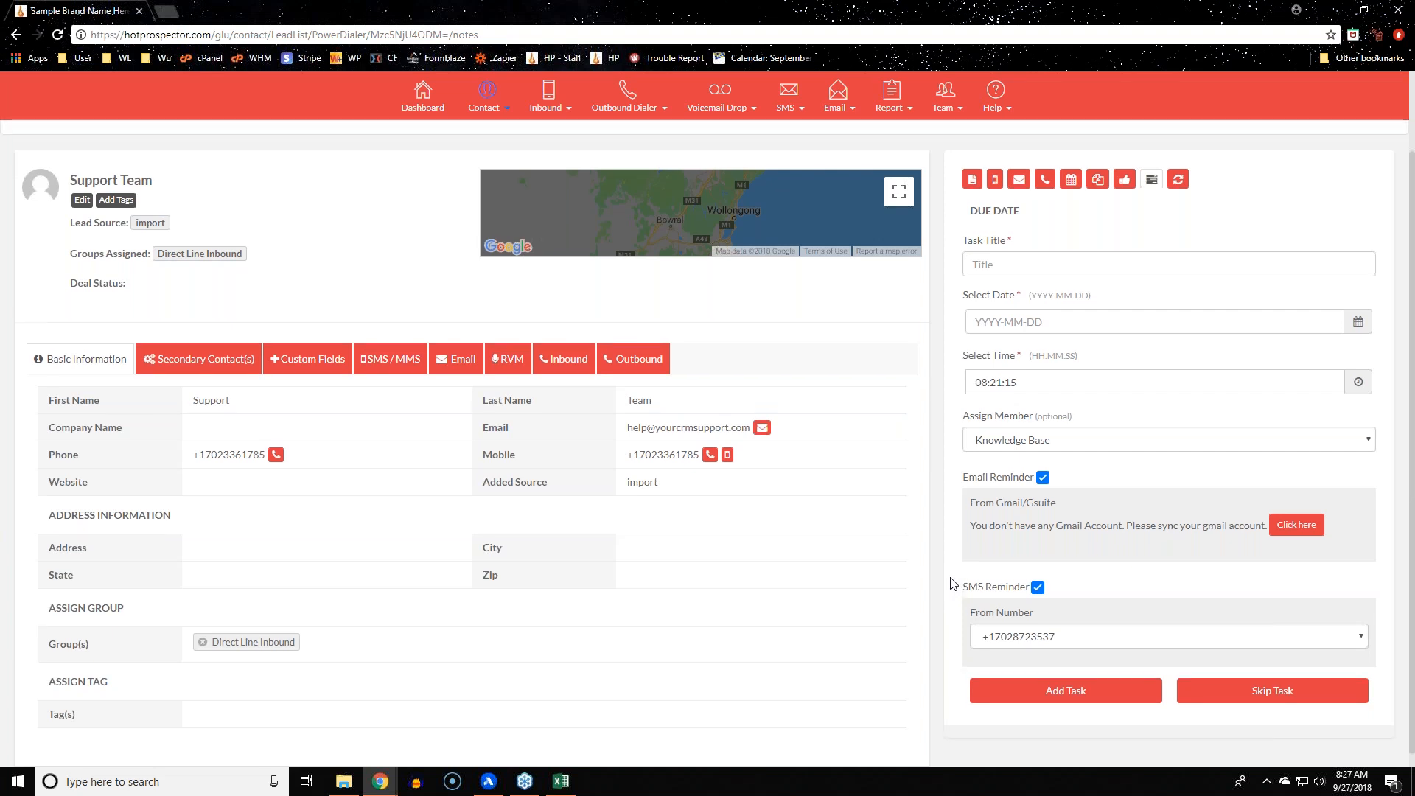
{"action": "scroll", "coordinate": [954, 584], "scroll_direction": "up", "scroll_amount": 2}
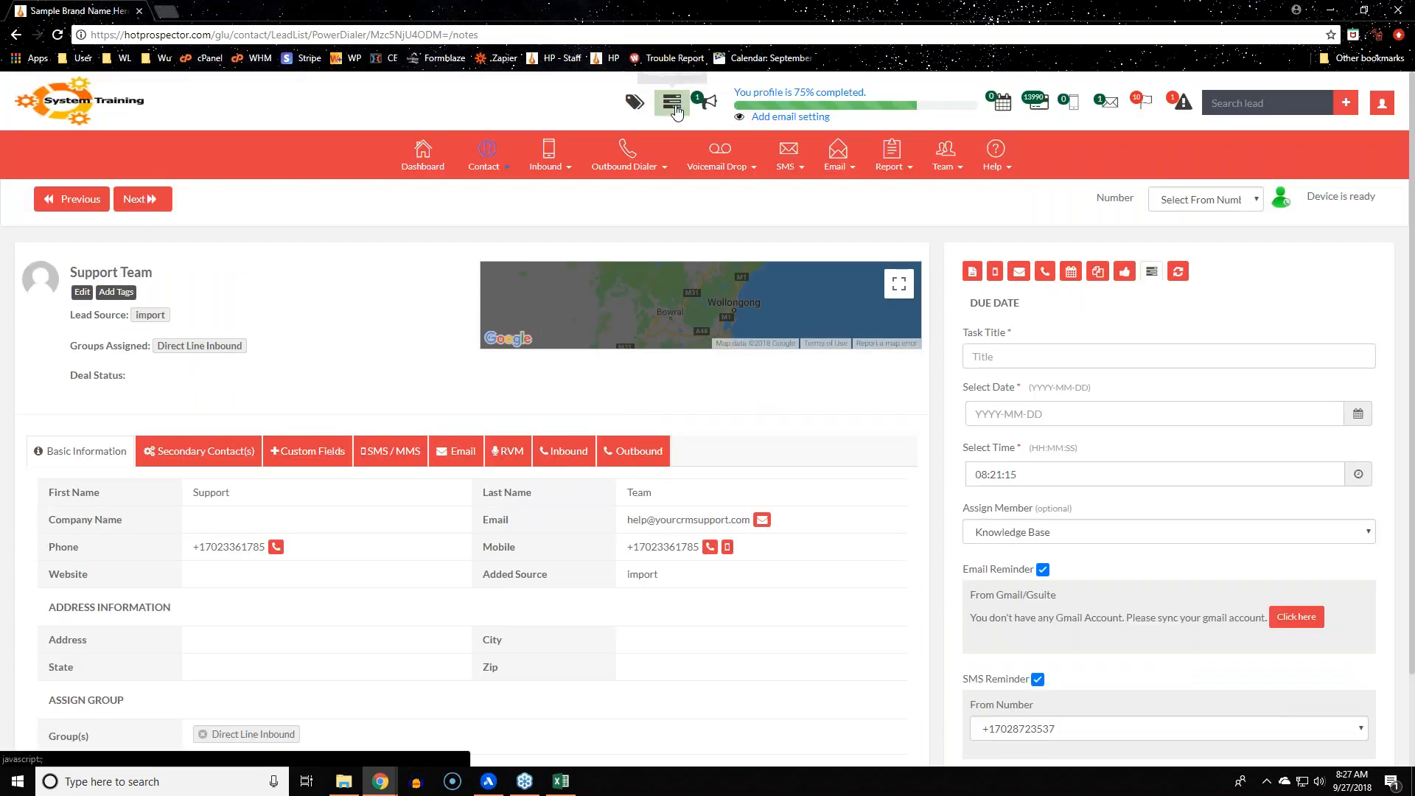
{"action": "scroll", "coordinate": [1022, 502], "scroll_direction": "down", "scroll_amount": 2}
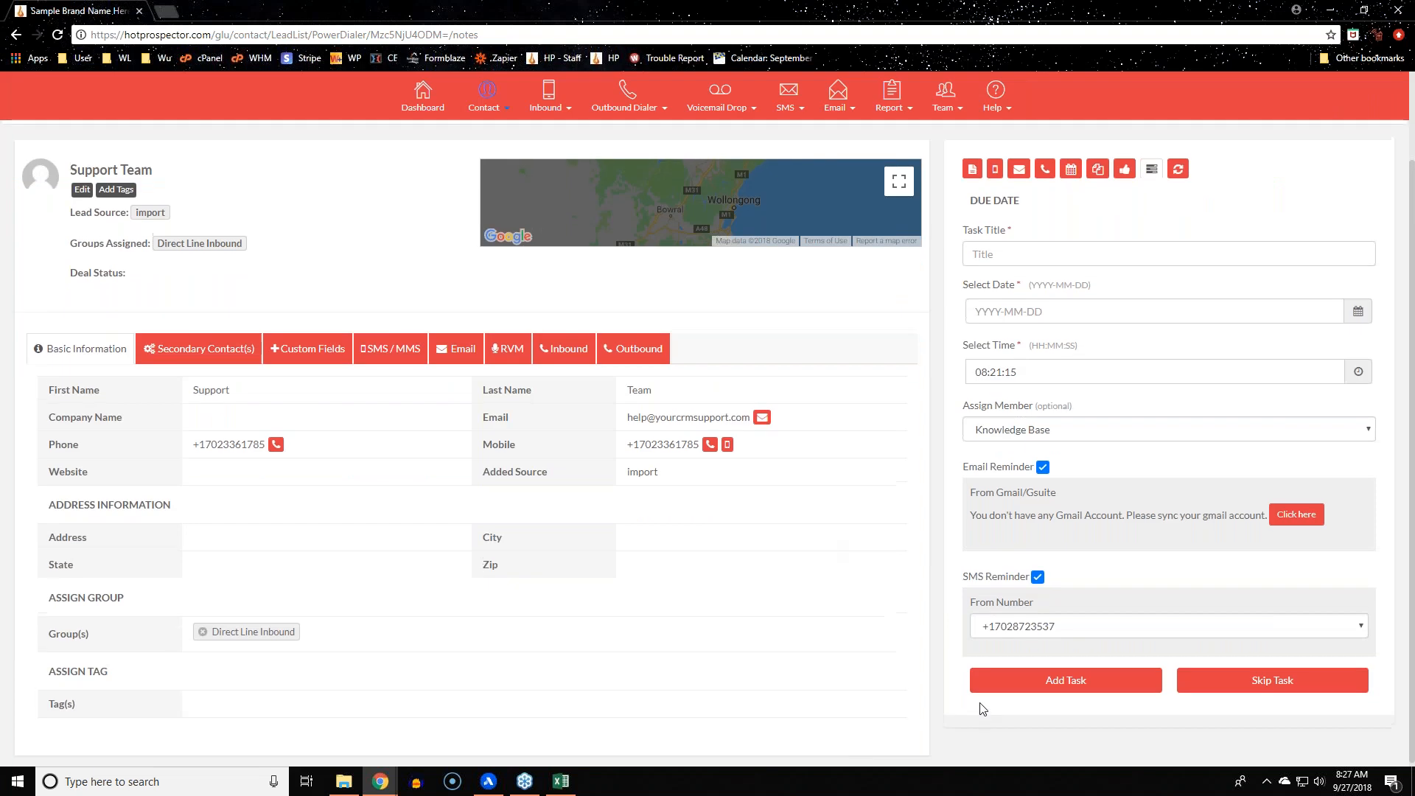
{"action": "scroll", "coordinate": [981, 704], "scroll_direction": "up", "scroll_amount": 2}
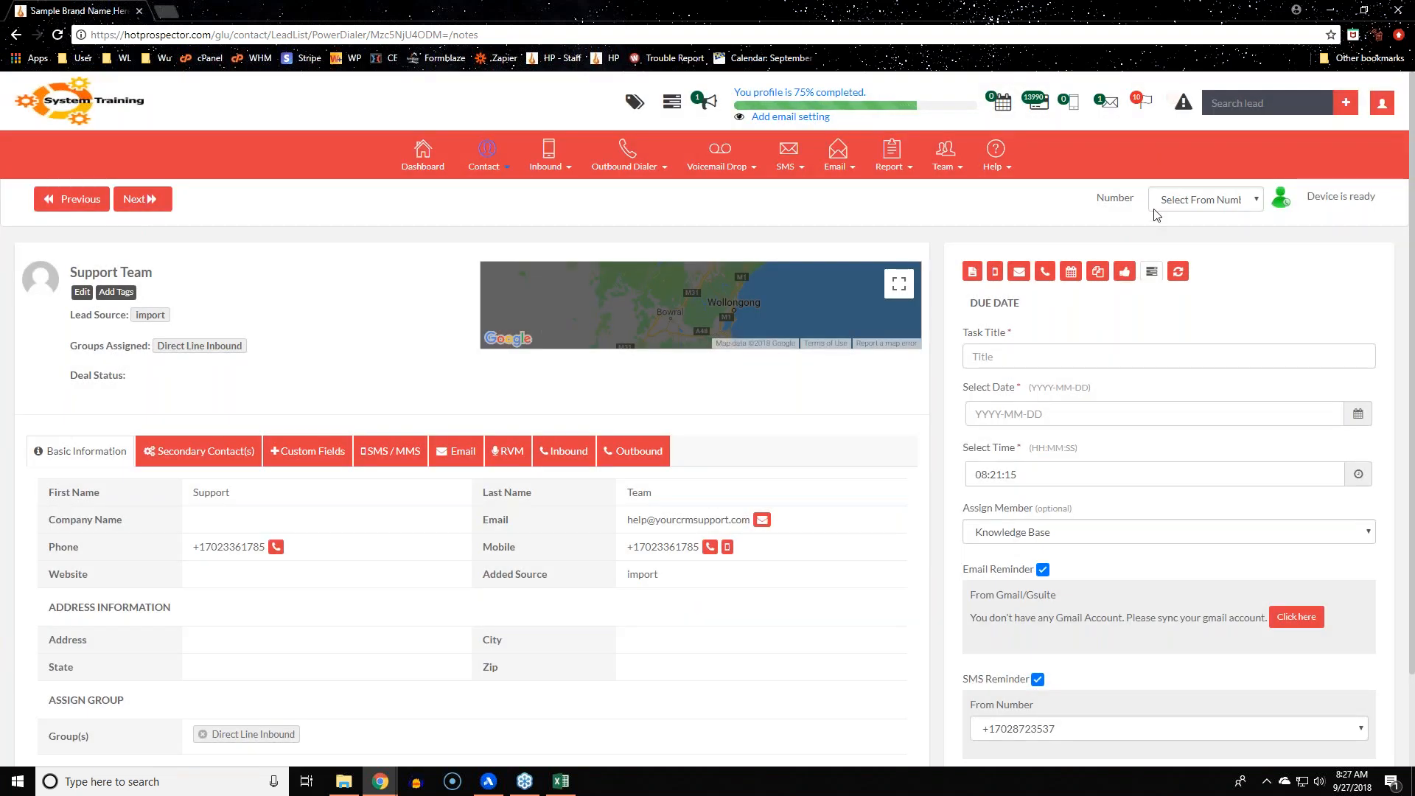
Look over the available lead statuses under Update Status without changing the status
{"action": "left_click", "coordinate": [1152, 272]}
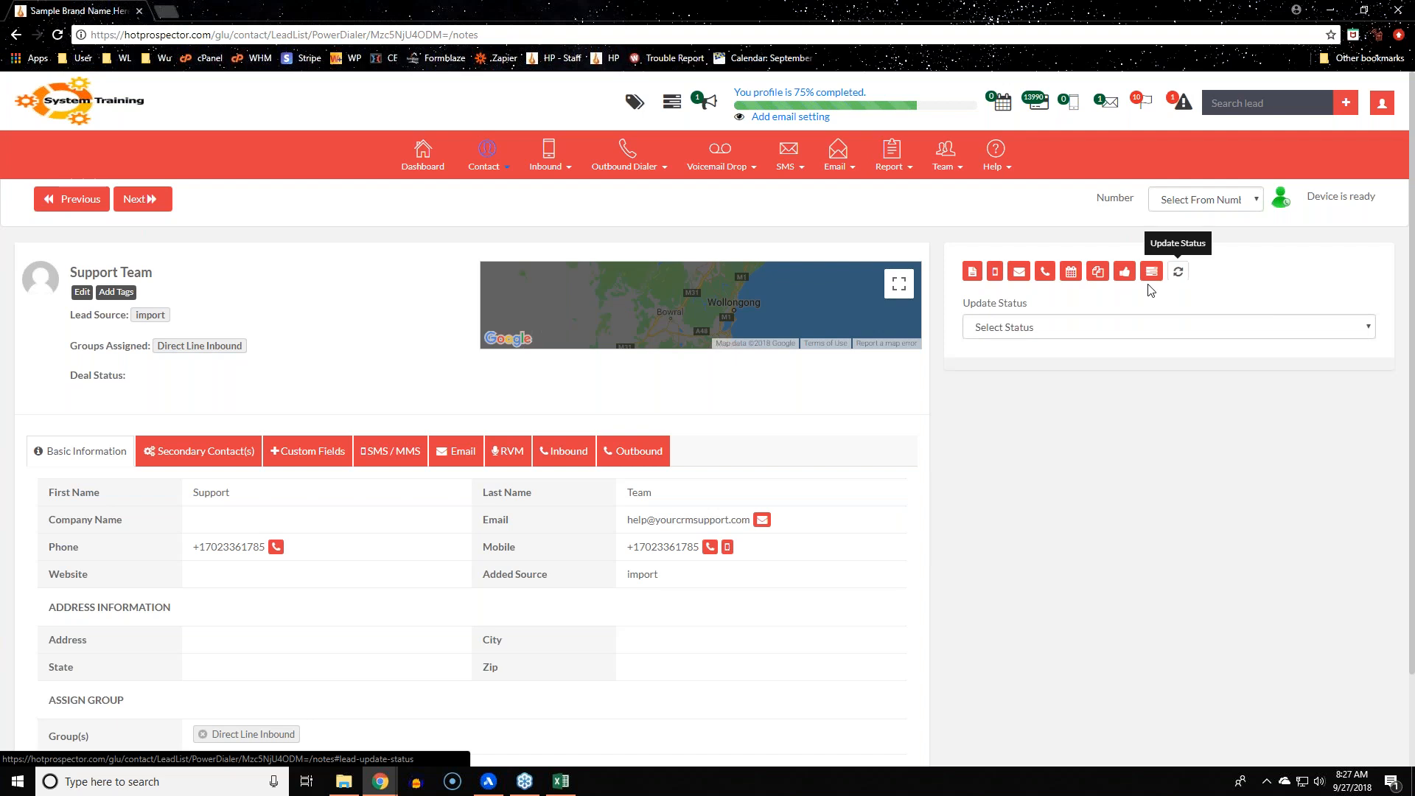
{"action": "left_click", "coordinate": [1076, 329]}
{"action": "left_click", "coordinate": [996, 418]}
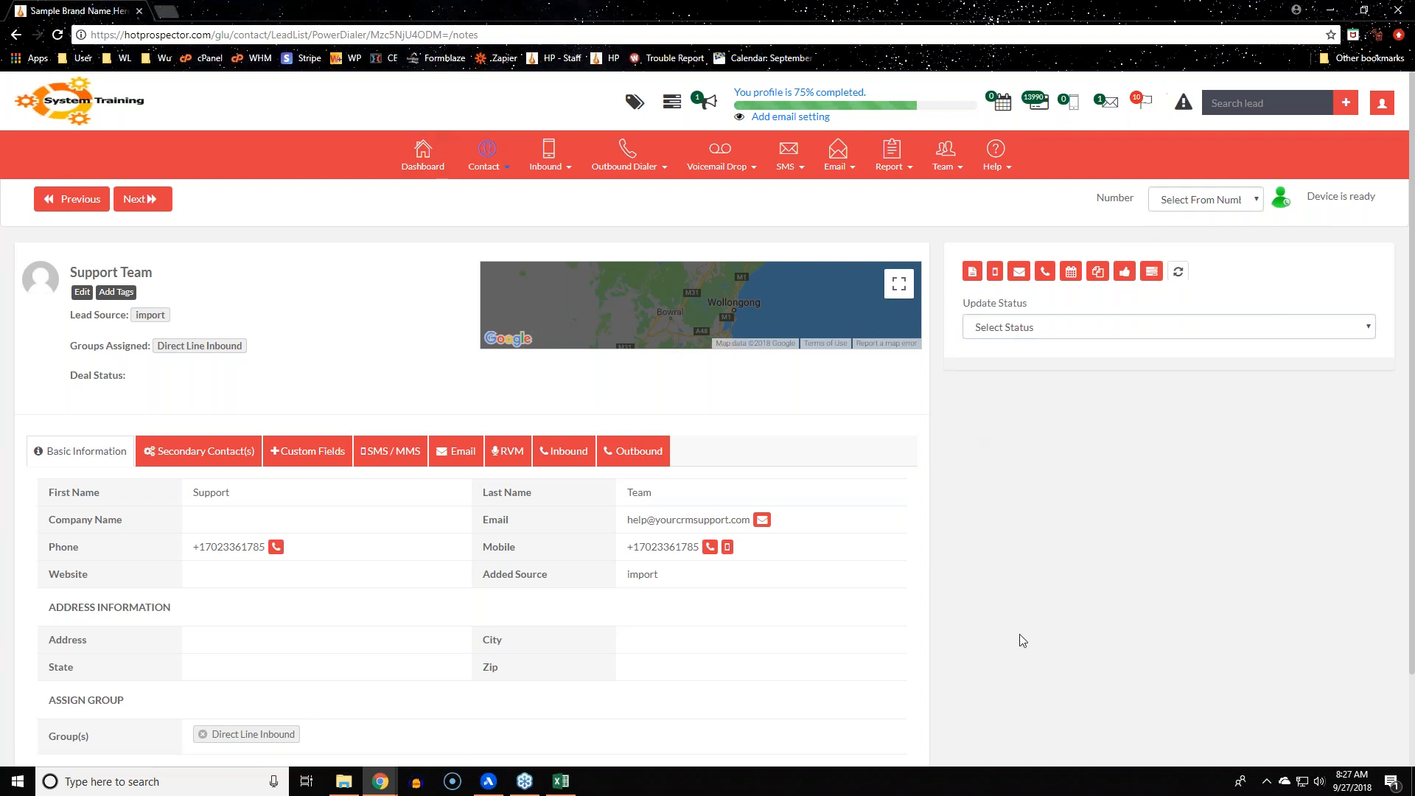
Move to the next lead, check the caller number options, then go to the Contact Manager
{"action": "left_click", "coordinate": [136, 209]}
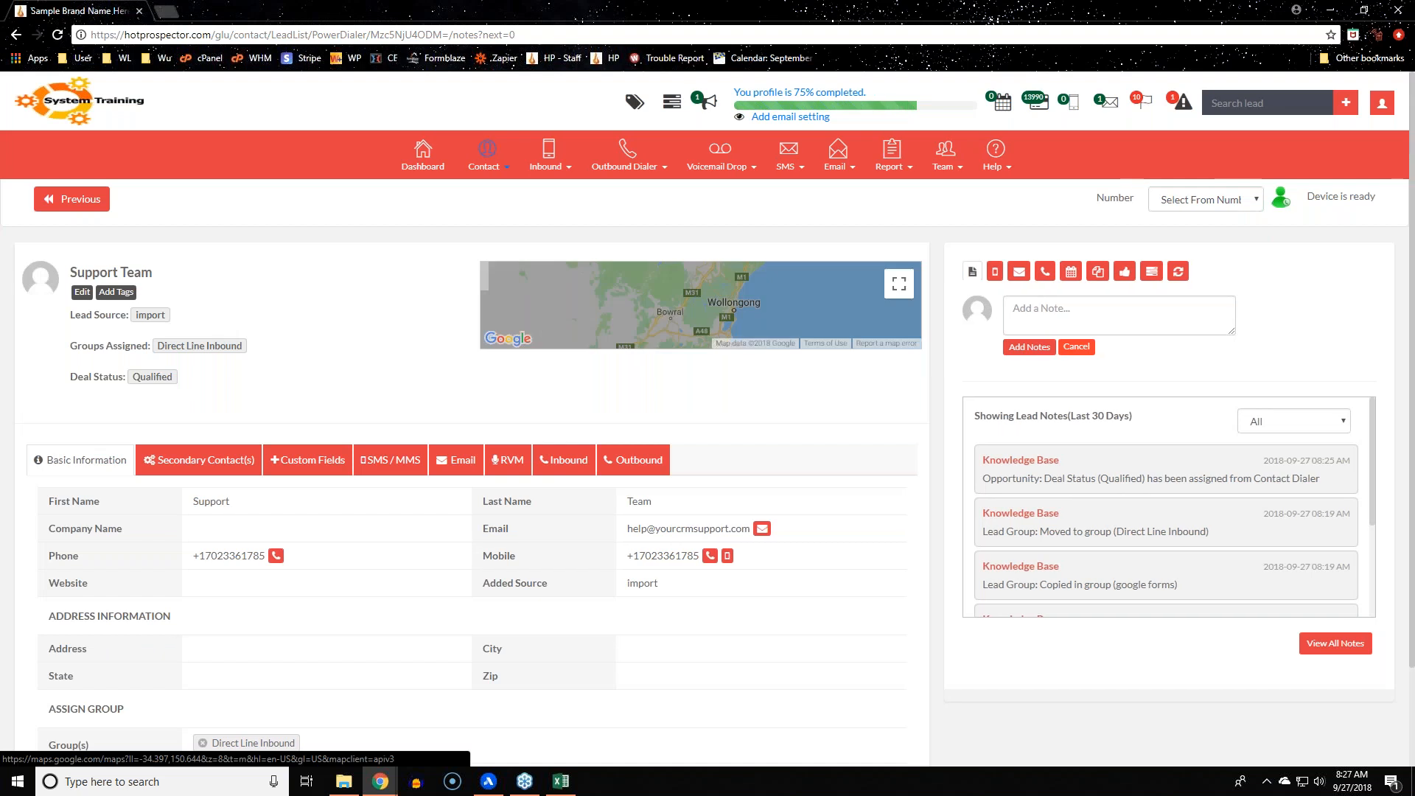
{"action": "left_click", "coordinate": [1251, 201]}
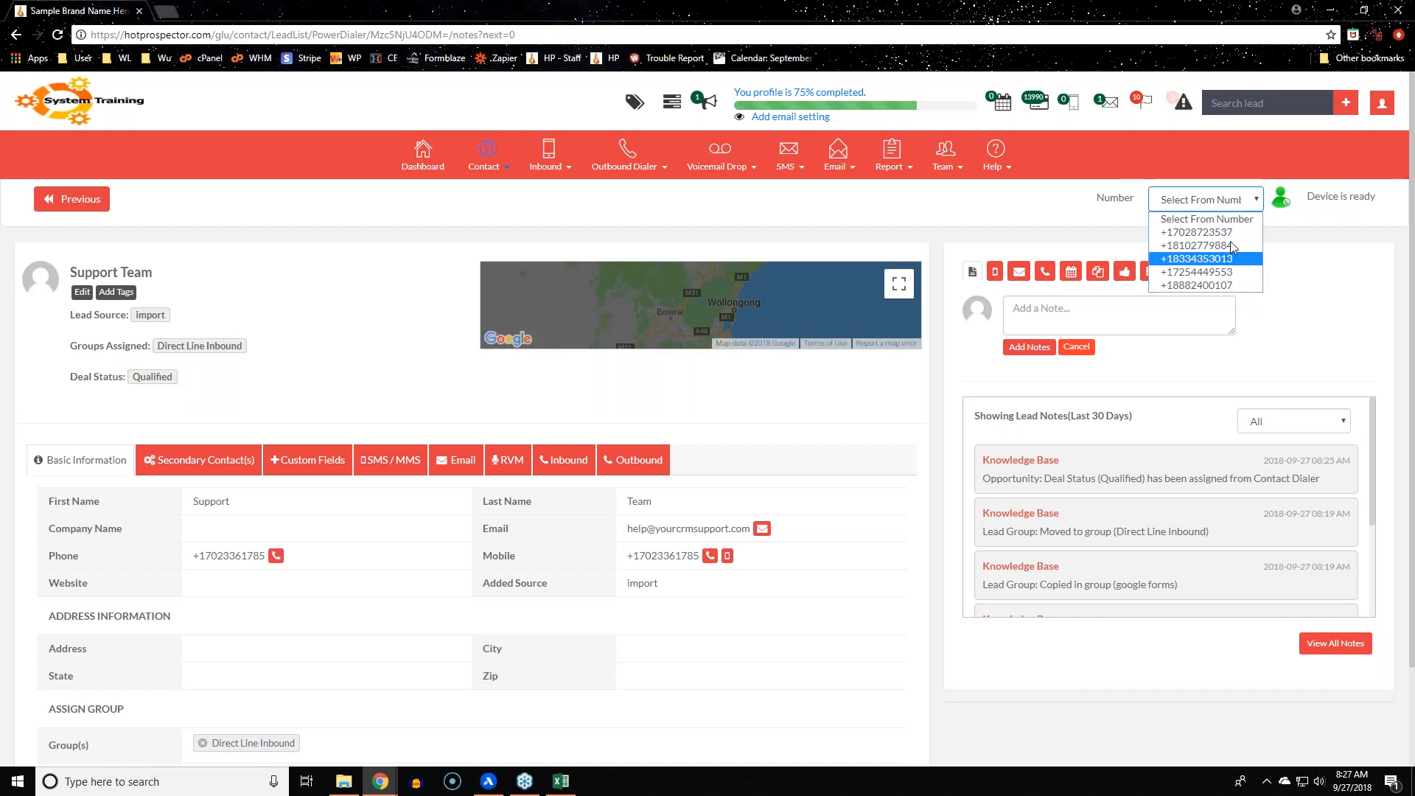
{"action": "left_click", "coordinate": [1277, 249]}
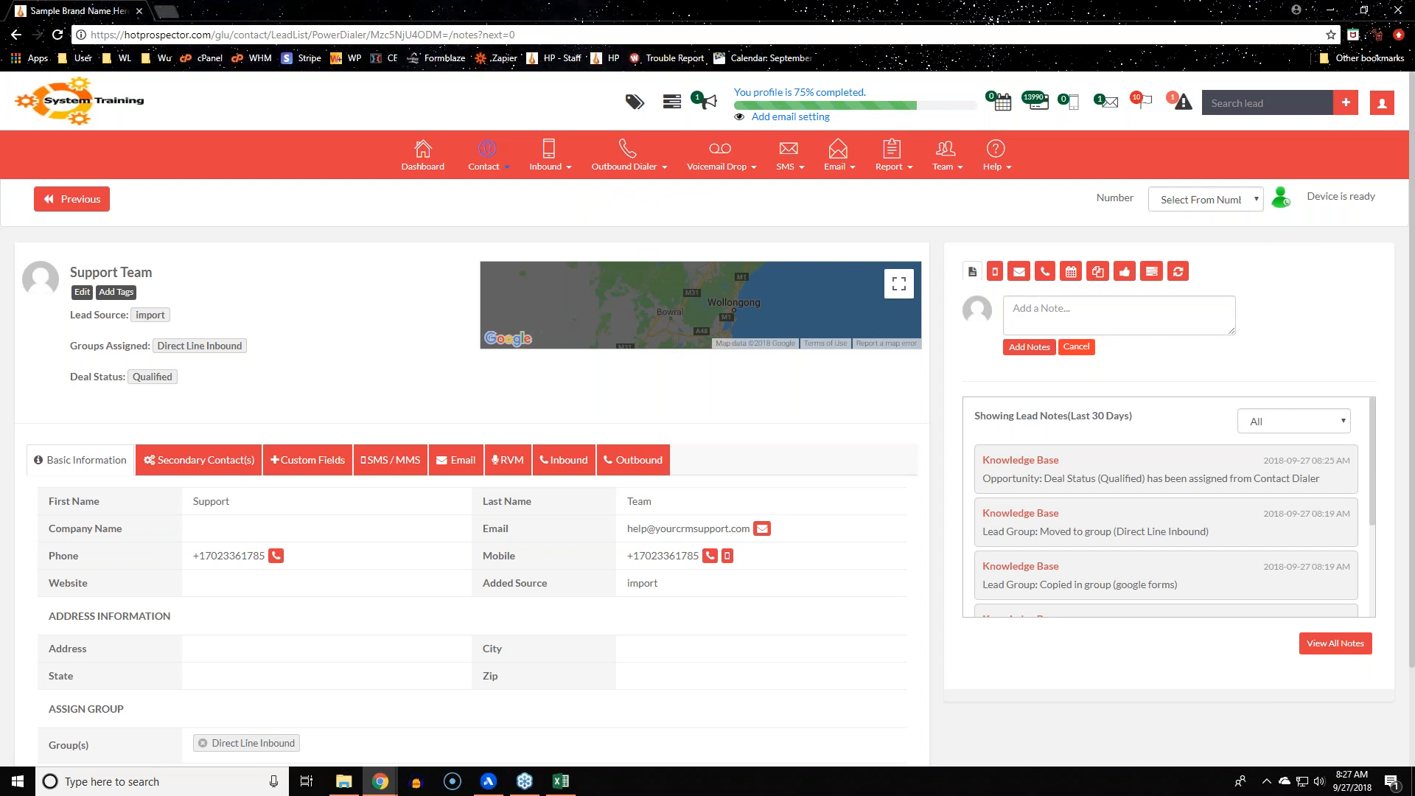
{"action": "left_click", "coordinate": [496, 193]}
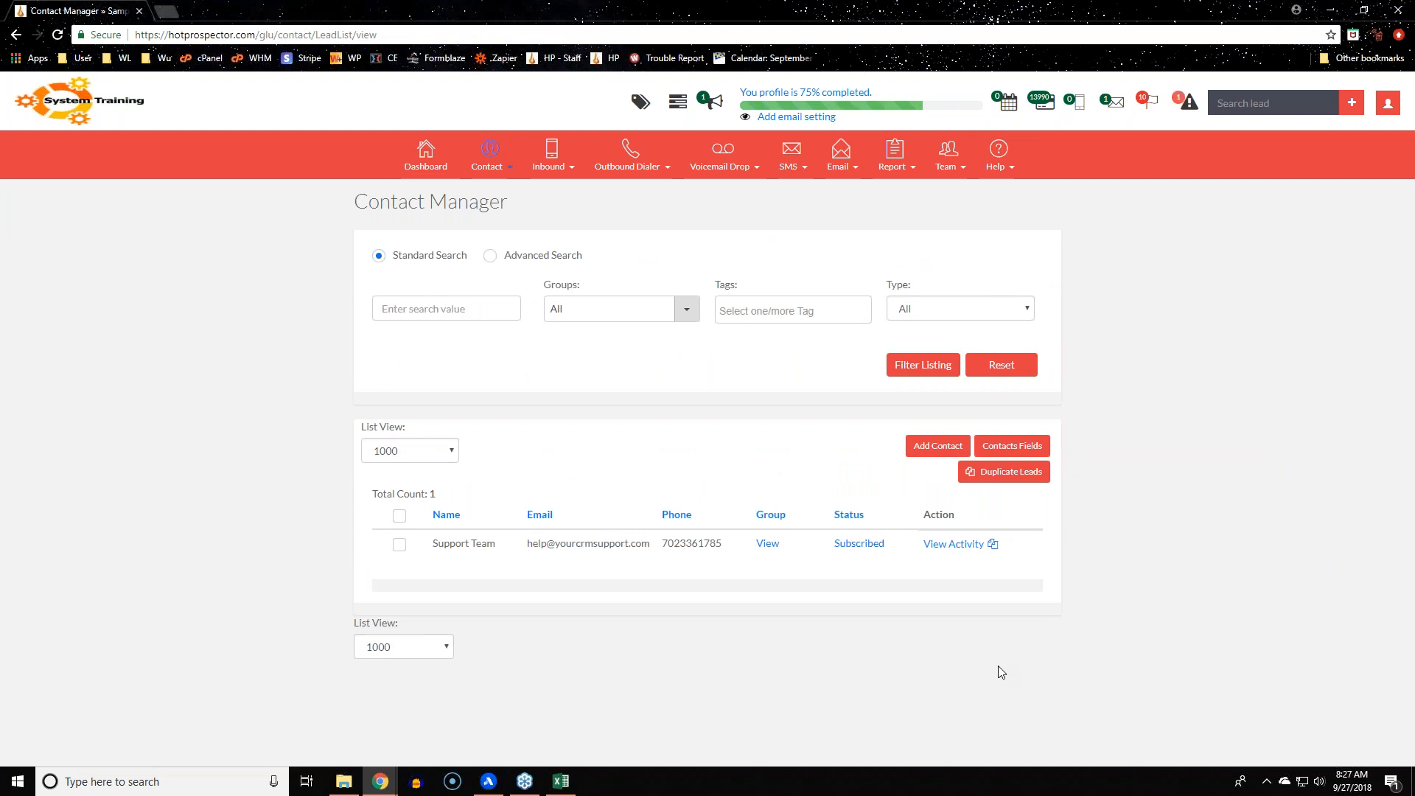
Confirm Support Team has no duplicate leads and switch the search to Advanced Search
{"action": "mouse_move", "coordinate": [465, 546]}
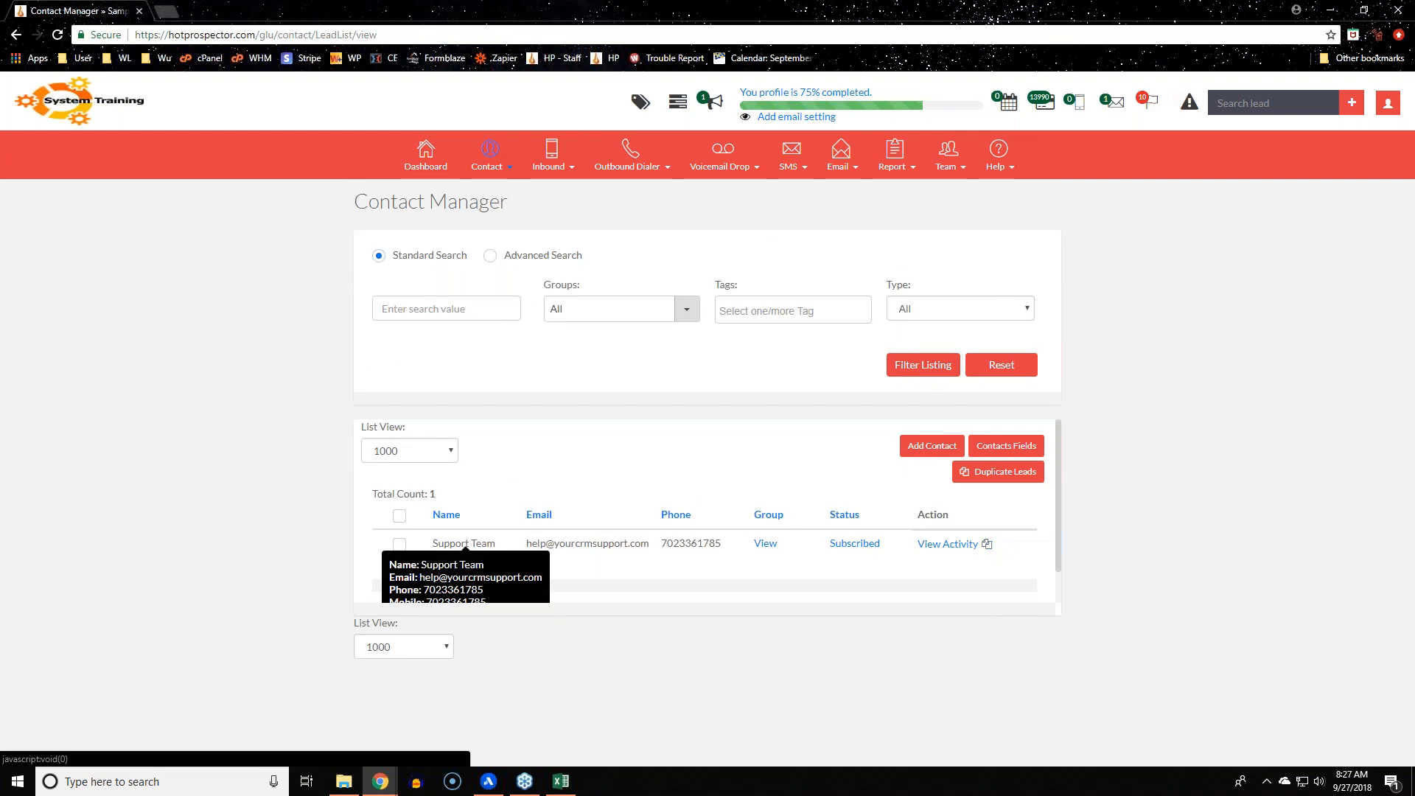
{"action": "left_click", "coordinate": [987, 545]}
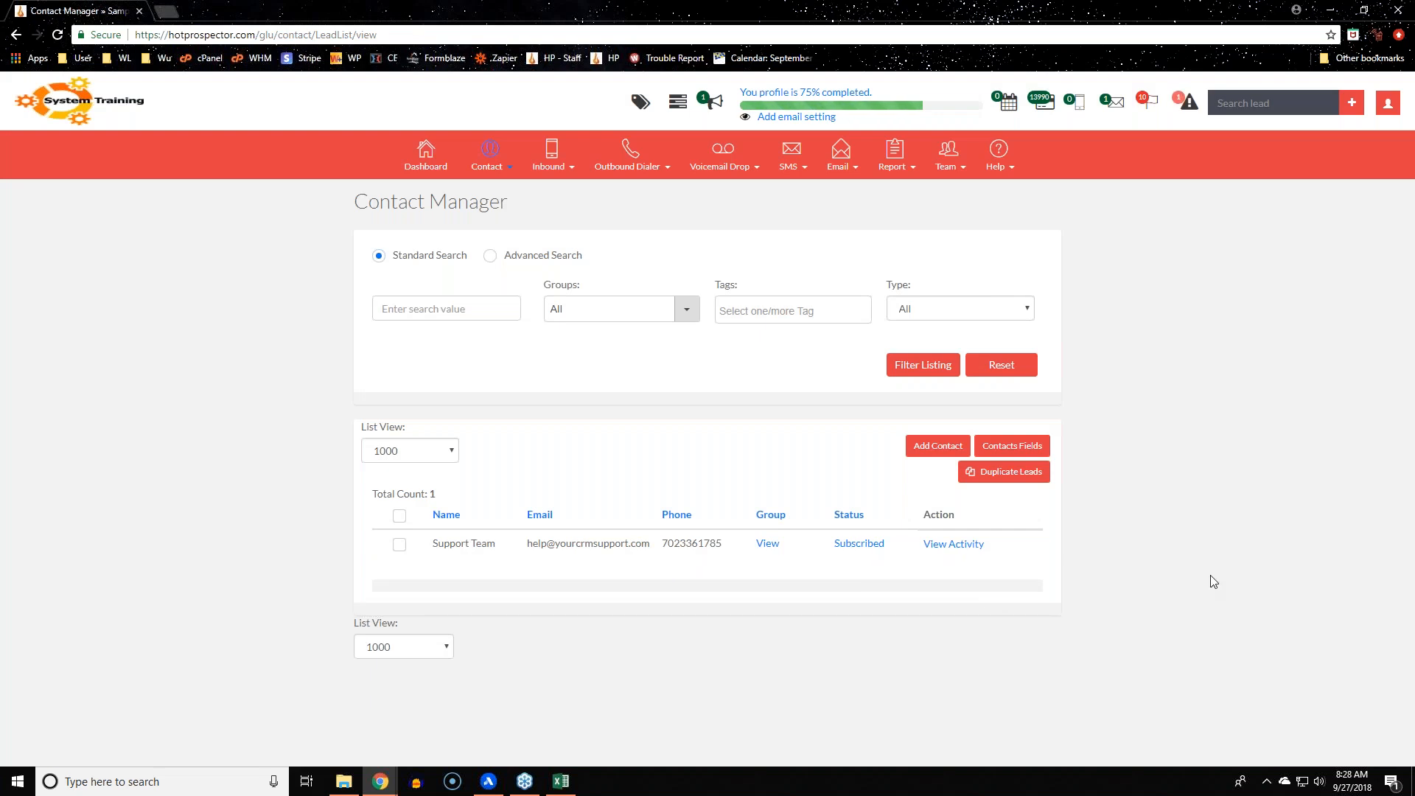
{"action": "left_click", "coordinate": [515, 258]}
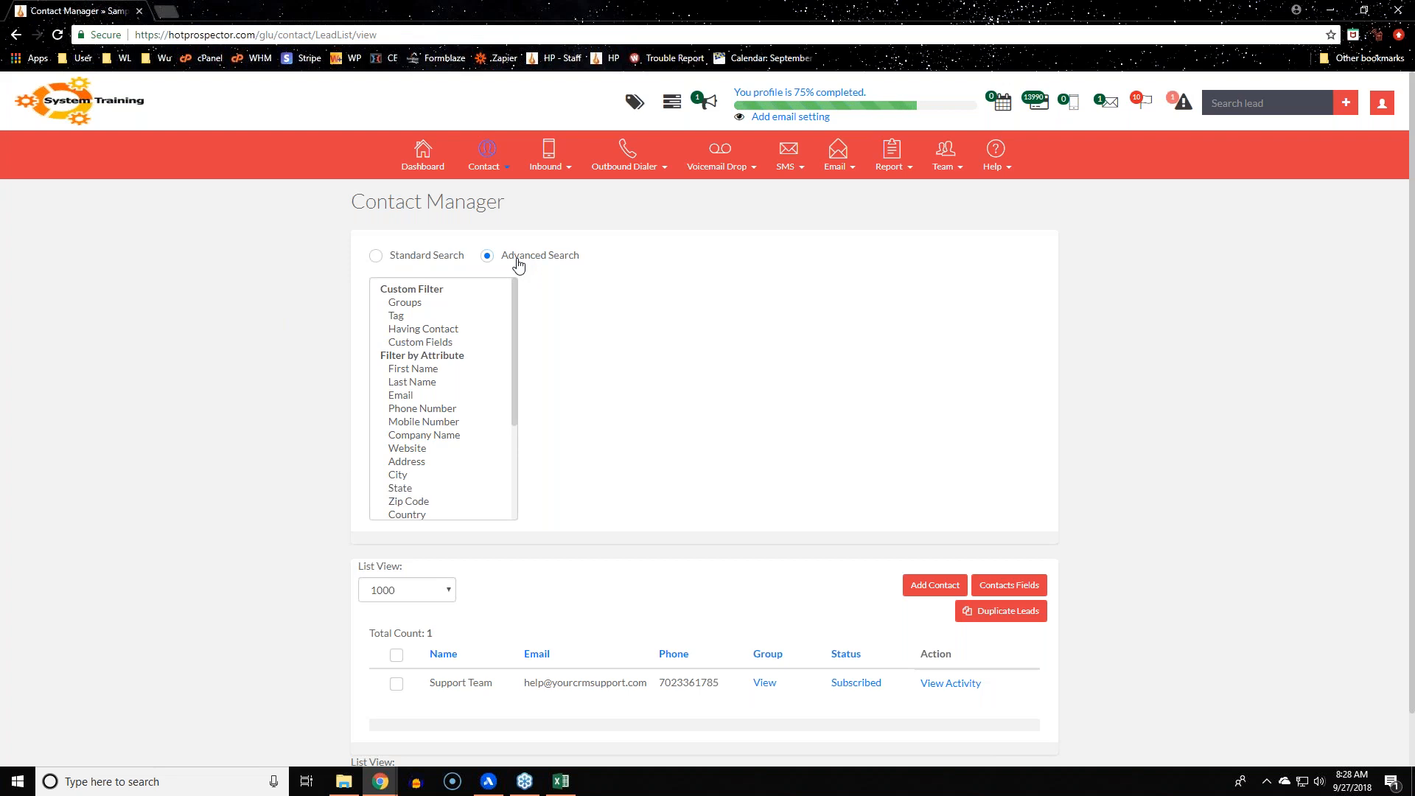
Add a Contact Having filter set to Just Email, No Phone
{"action": "left_click", "coordinate": [427, 329]}
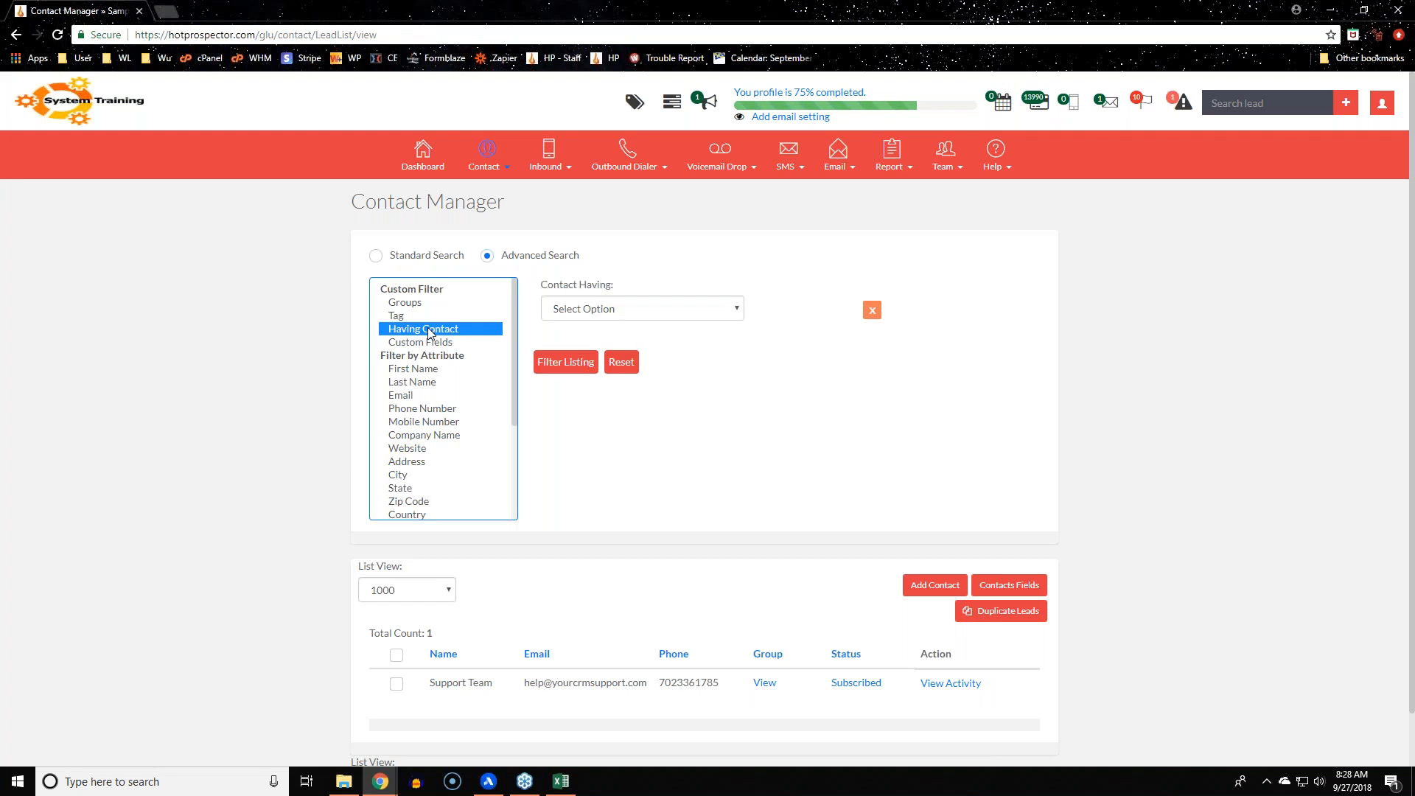
{"action": "left_click", "coordinate": [679, 313]}
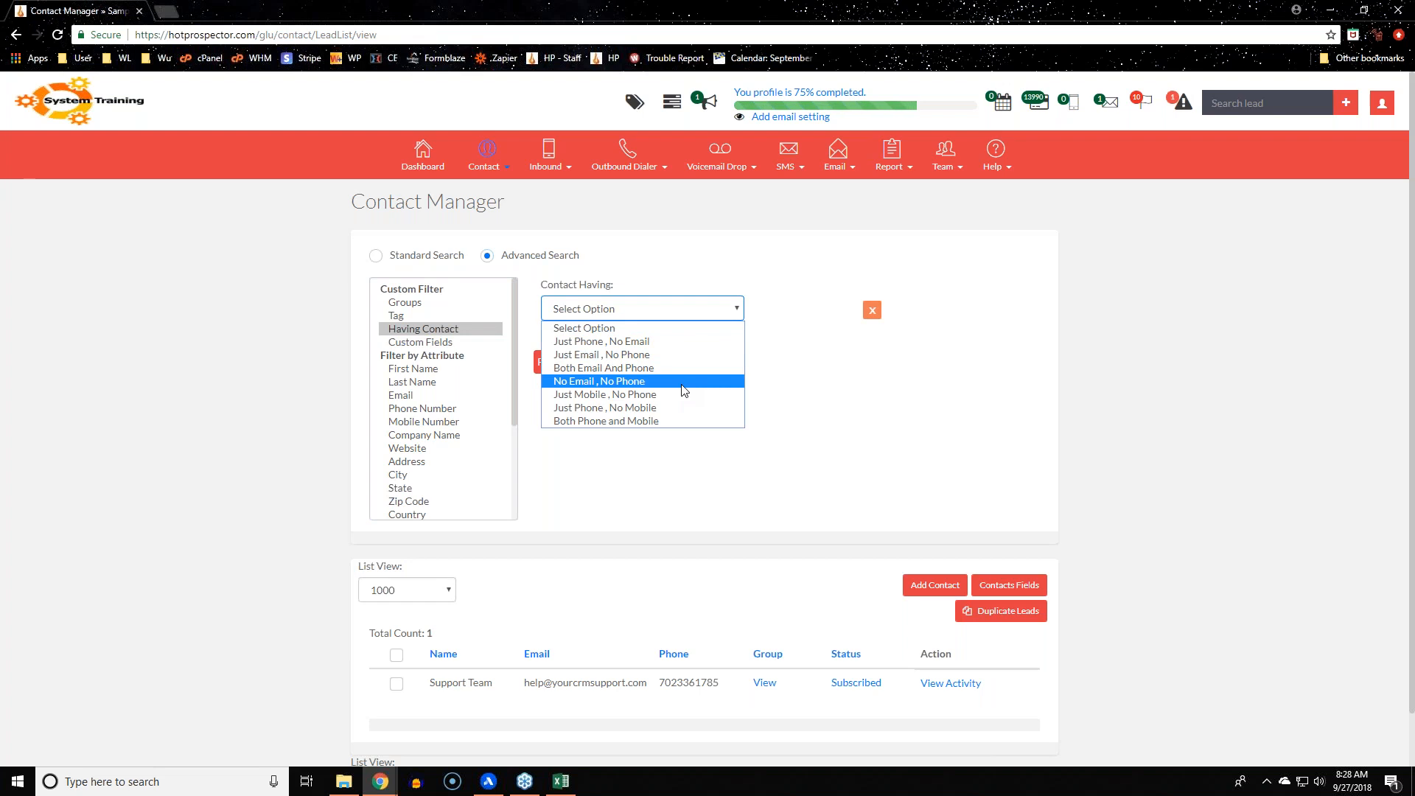
{"action": "left_click", "coordinate": [682, 355]}
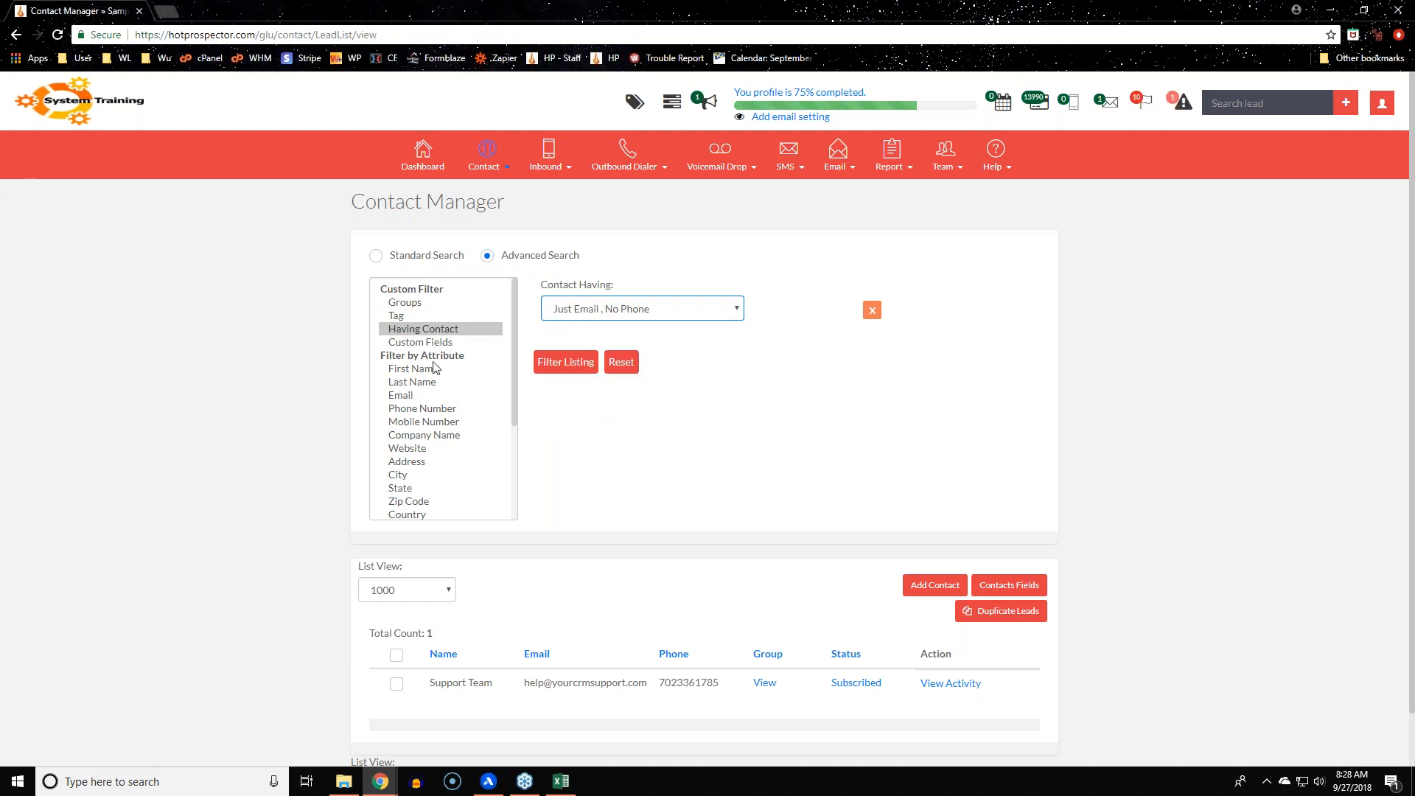
{"action": "scroll", "coordinate": [435, 367], "scroll_direction": "down", "scroll_amount": 2}
{"action": "scroll", "coordinate": [435, 368], "scroll_direction": "up", "scroll_amount": 2}
{"action": "scroll", "coordinate": [436, 368], "scroll_direction": "down", "scroll_amount": 2}
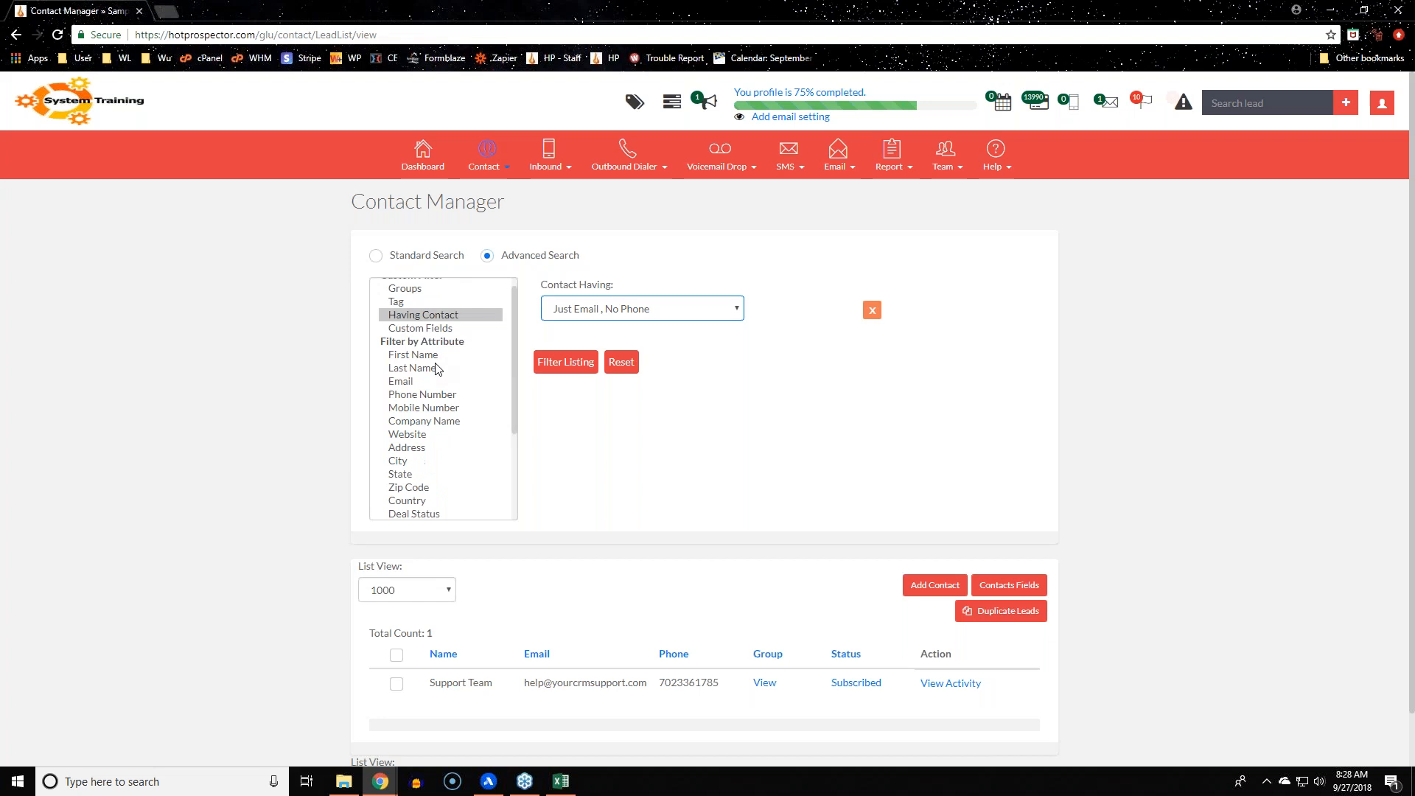
{"action": "scroll", "coordinate": [428, 471], "scroll_direction": "up", "scroll_amount": 1}
Add Call Status (Select Area), Lead Source and Dated filter rows
{"action": "left_click", "coordinate": [428, 469]}
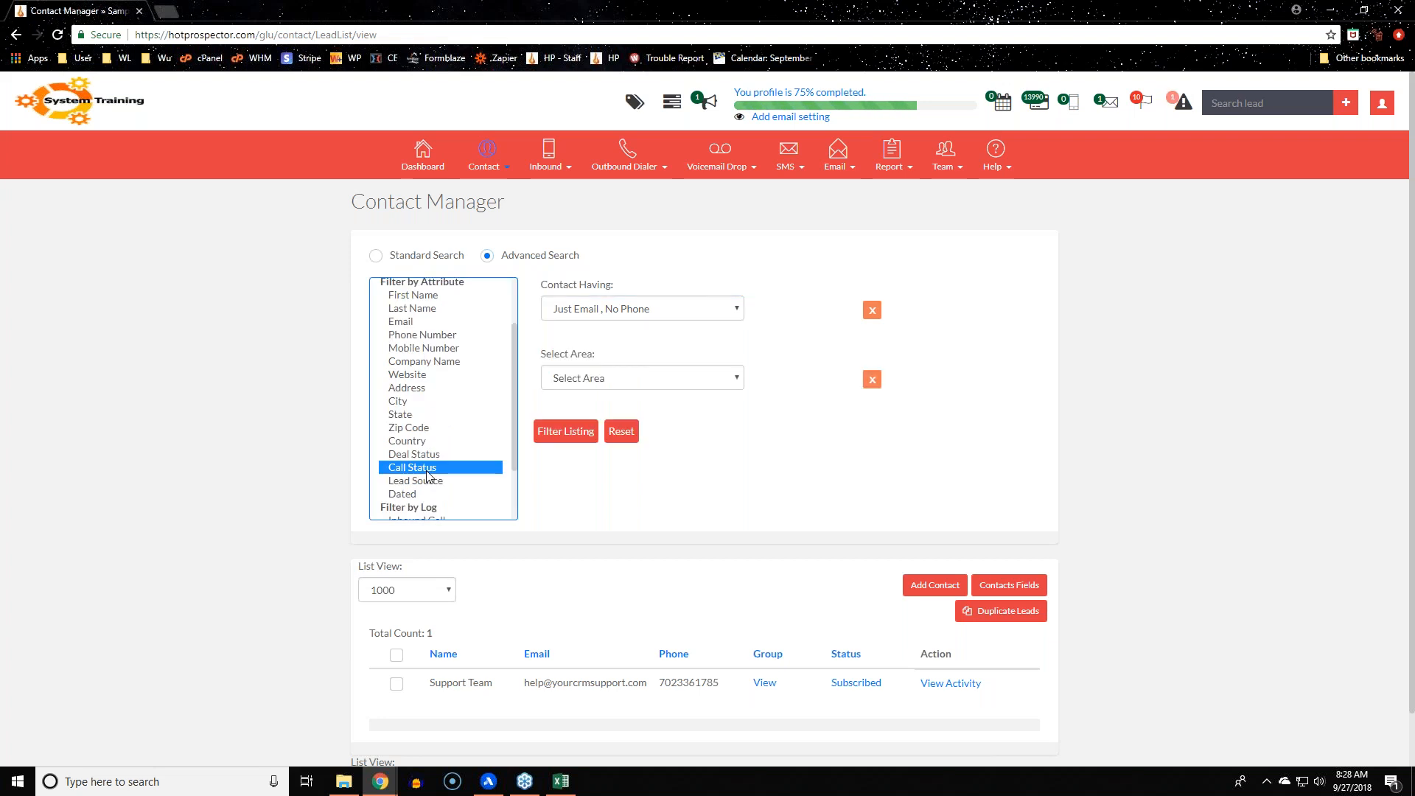
{"action": "left_click", "coordinate": [434, 484]}
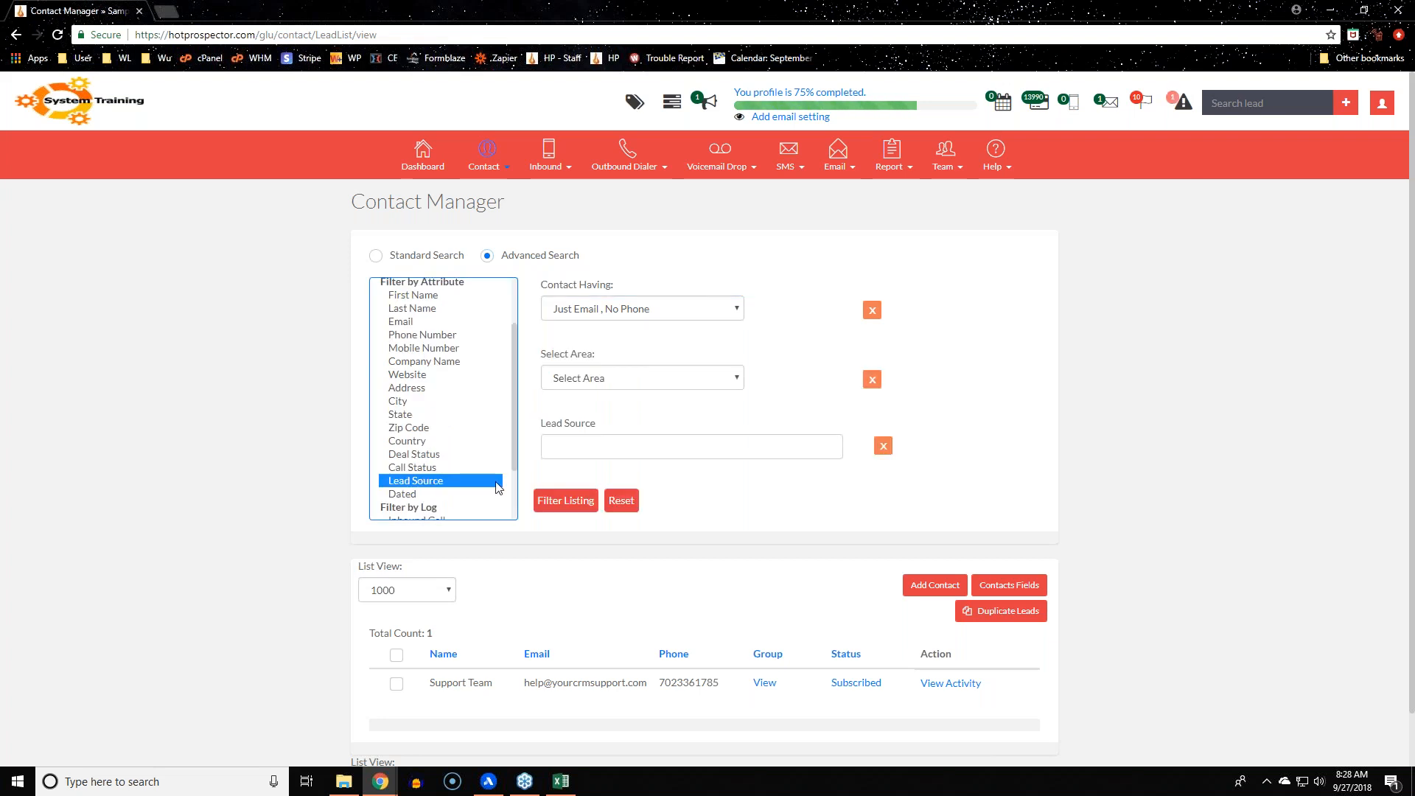
{"action": "scroll", "coordinate": [494, 480], "scroll_direction": "down", "scroll_amount": 2}
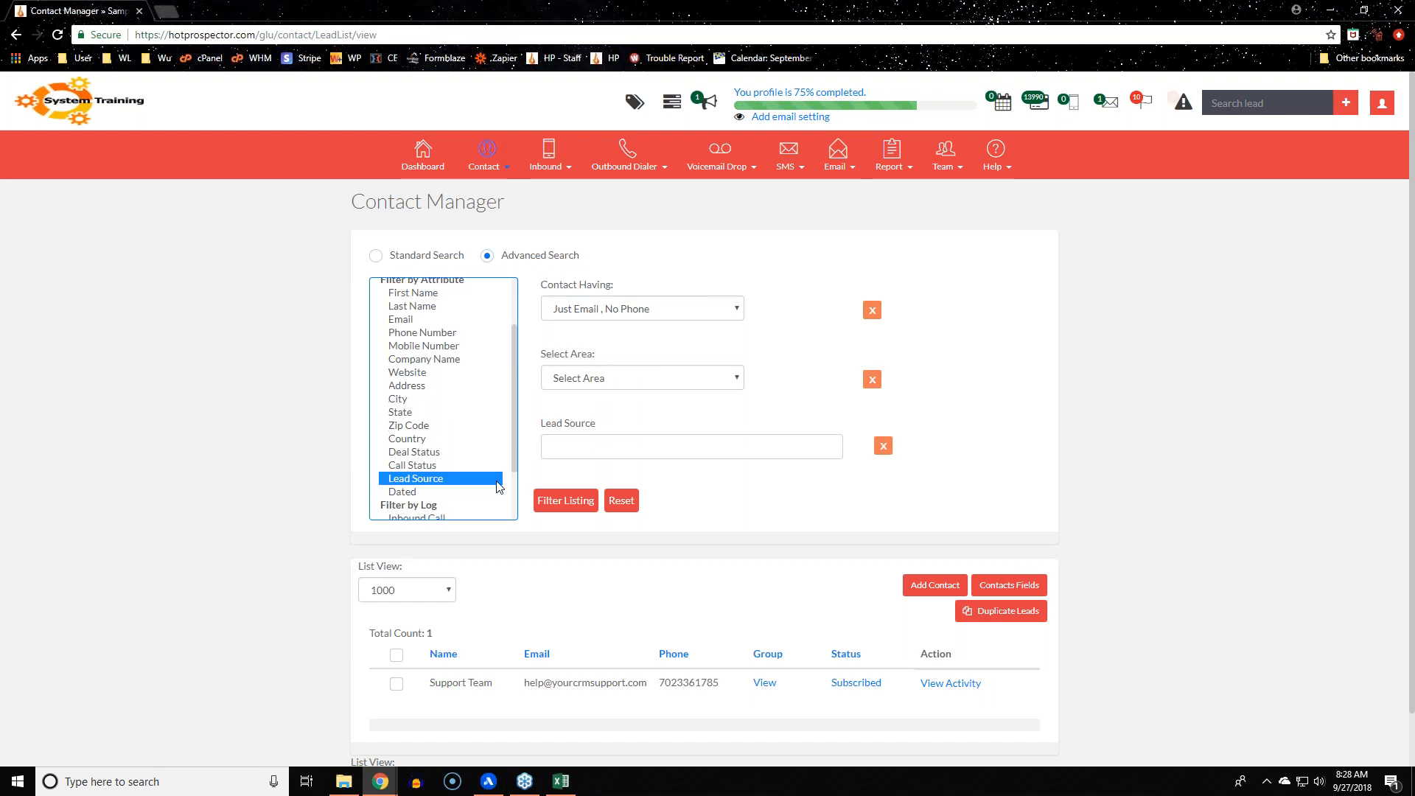
{"action": "left_click", "coordinate": [483, 417]}
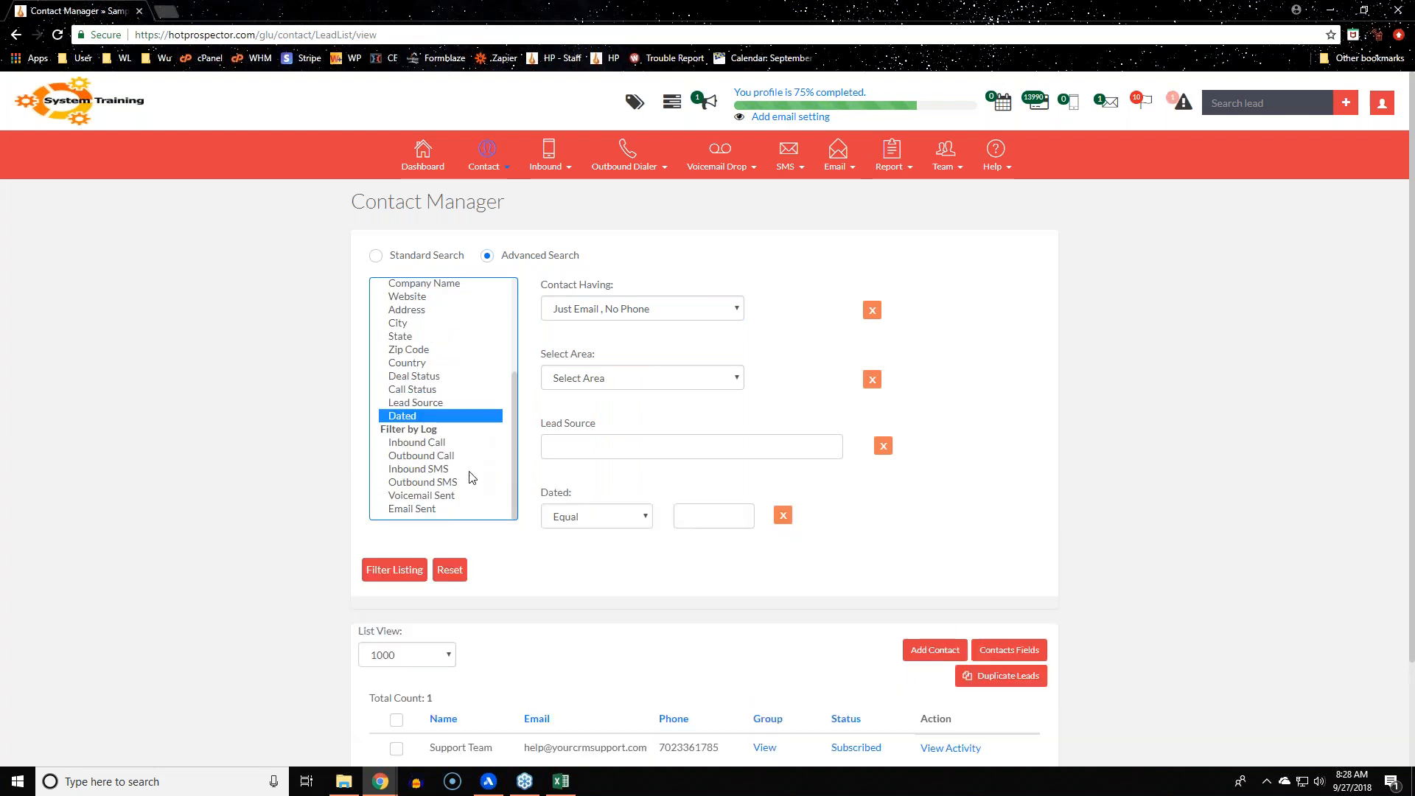
{"action": "scroll", "coordinate": [472, 477], "scroll_direction": "down", "scroll_amount": 1}
{"action": "scroll", "coordinate": [471, 478], "scroll_direction": "down", "scroll_amount": 2}
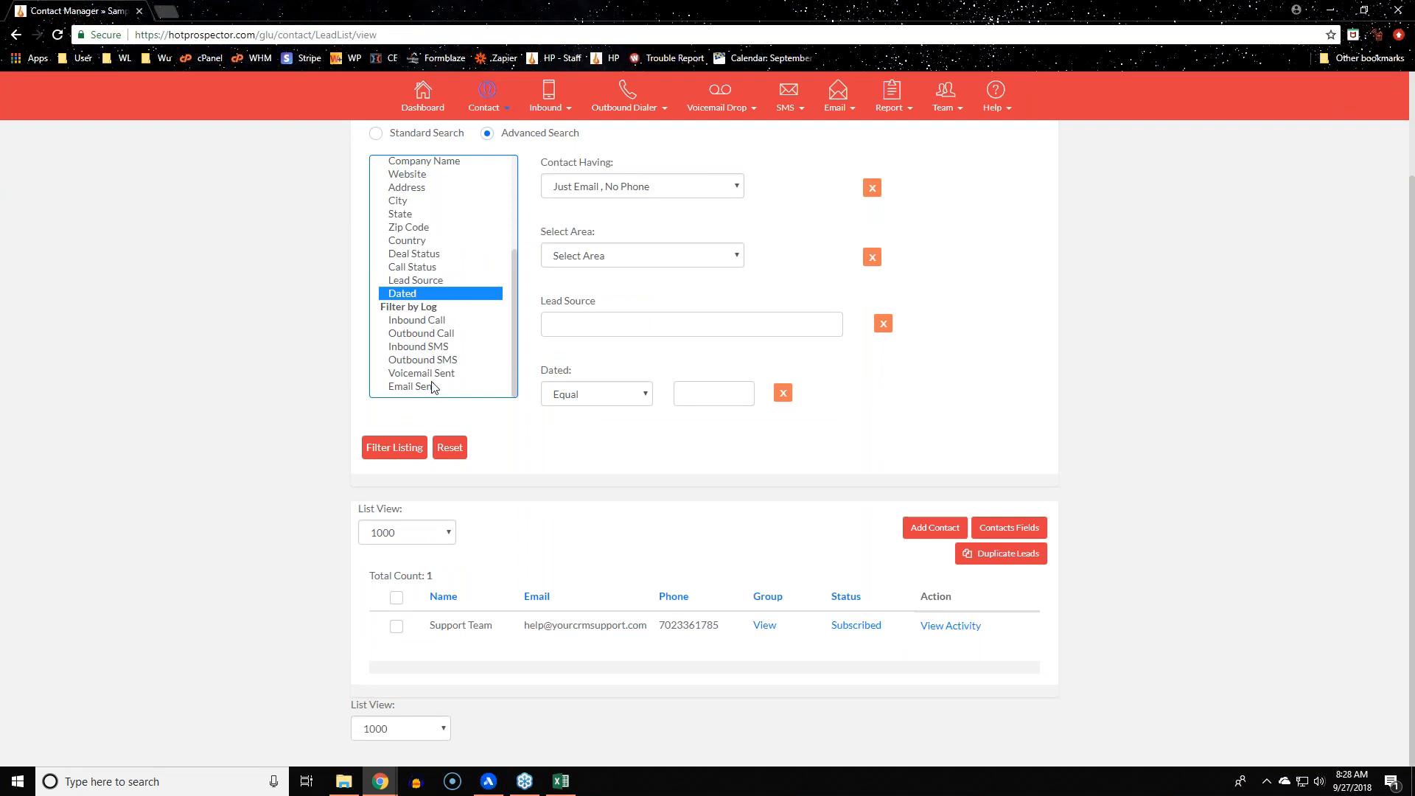
Add Inbound Call log and Outbound Call log filters to the advanced search
{"action": "left_click", "coordinate": [444, 322]}
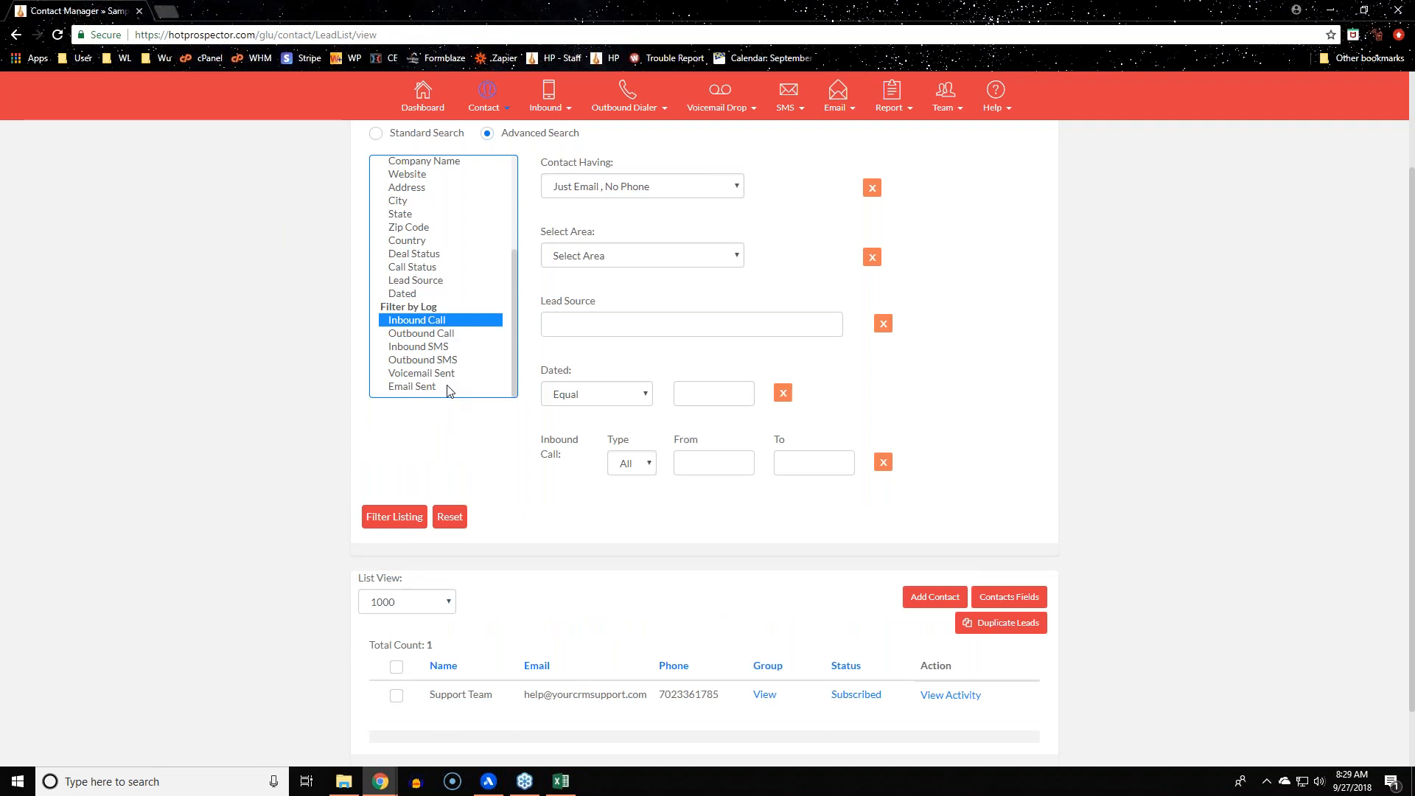
{"action": "mouse_move", "coordinate": [438, 697]}
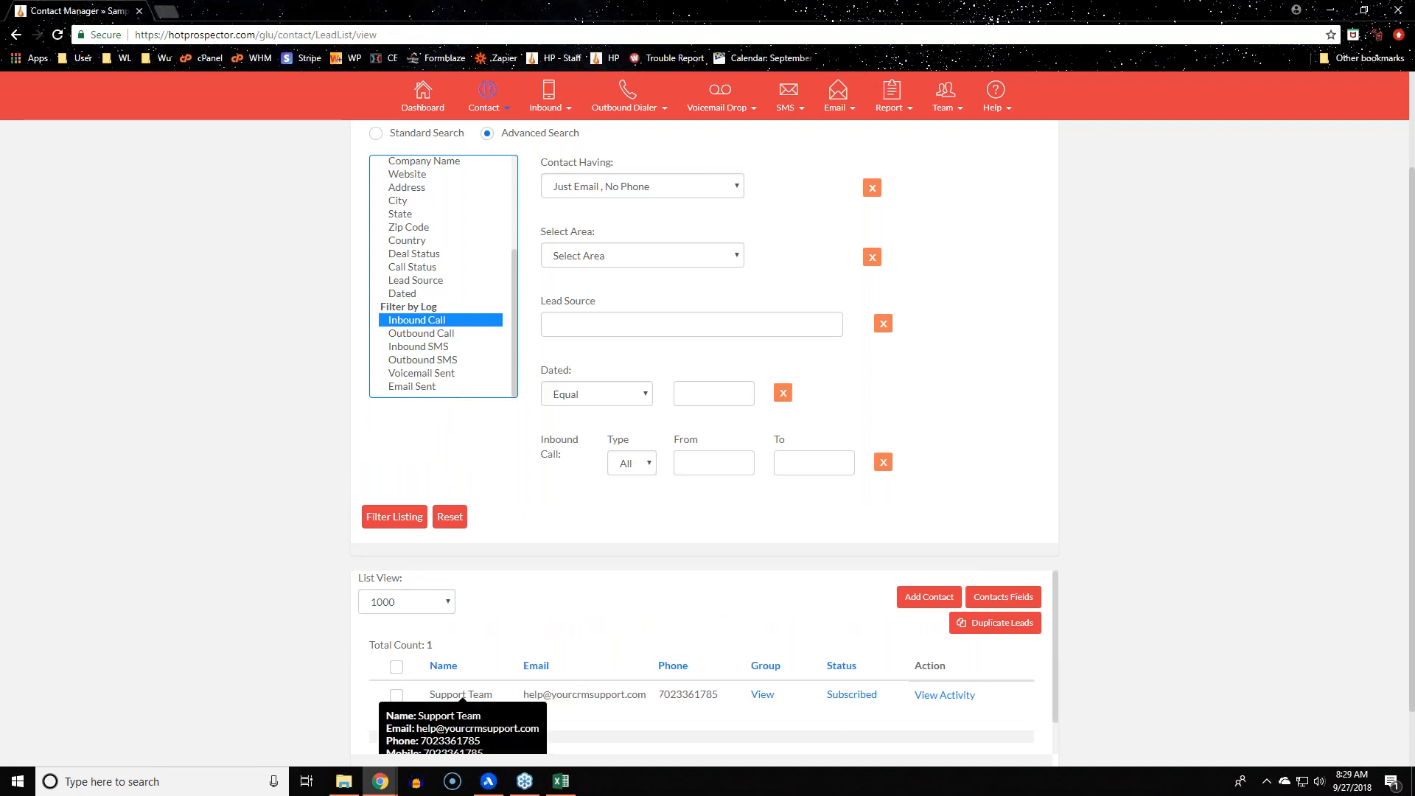
{"action": "left_click", "coordinate": [476, 334]}
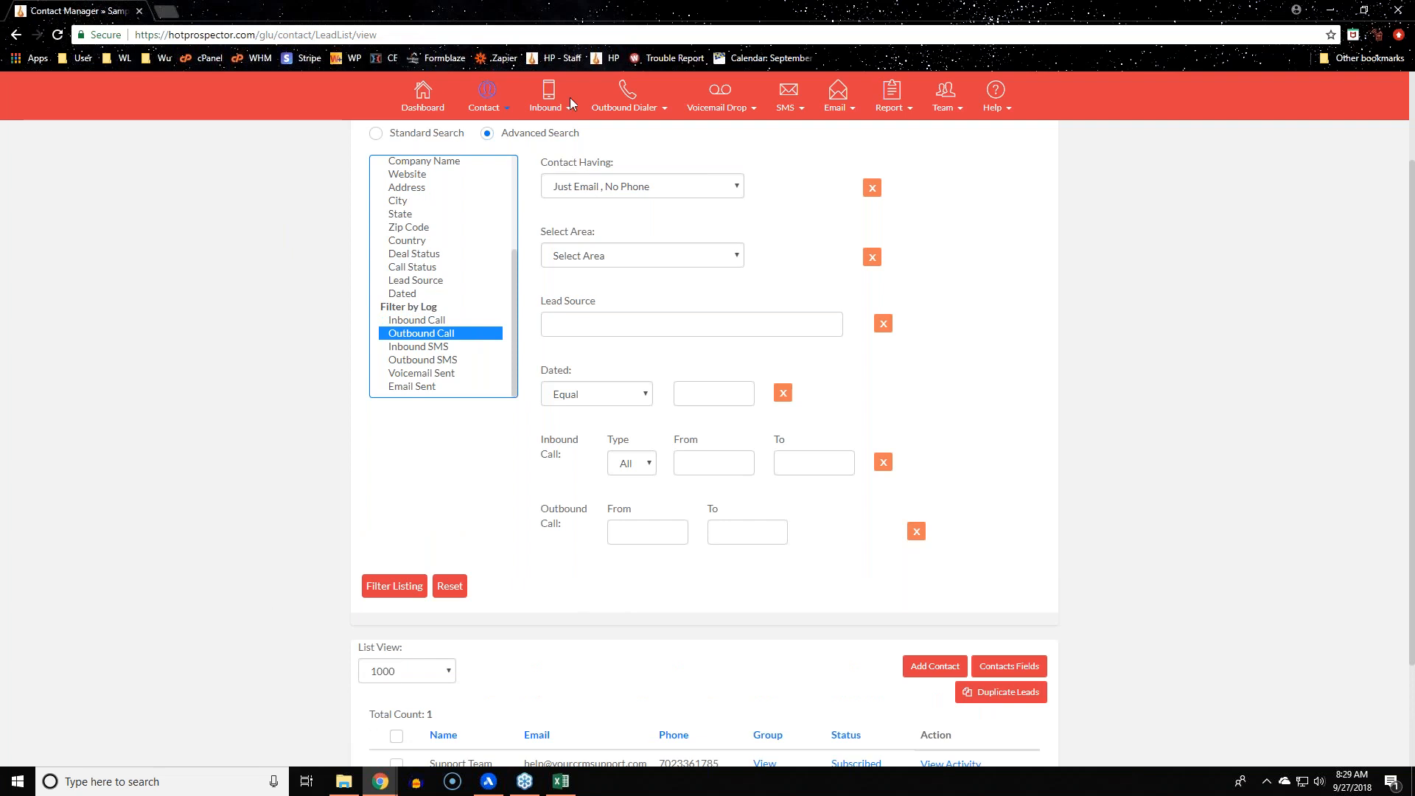
{"action": "mouse_move", "coordinate": [627, 158]}
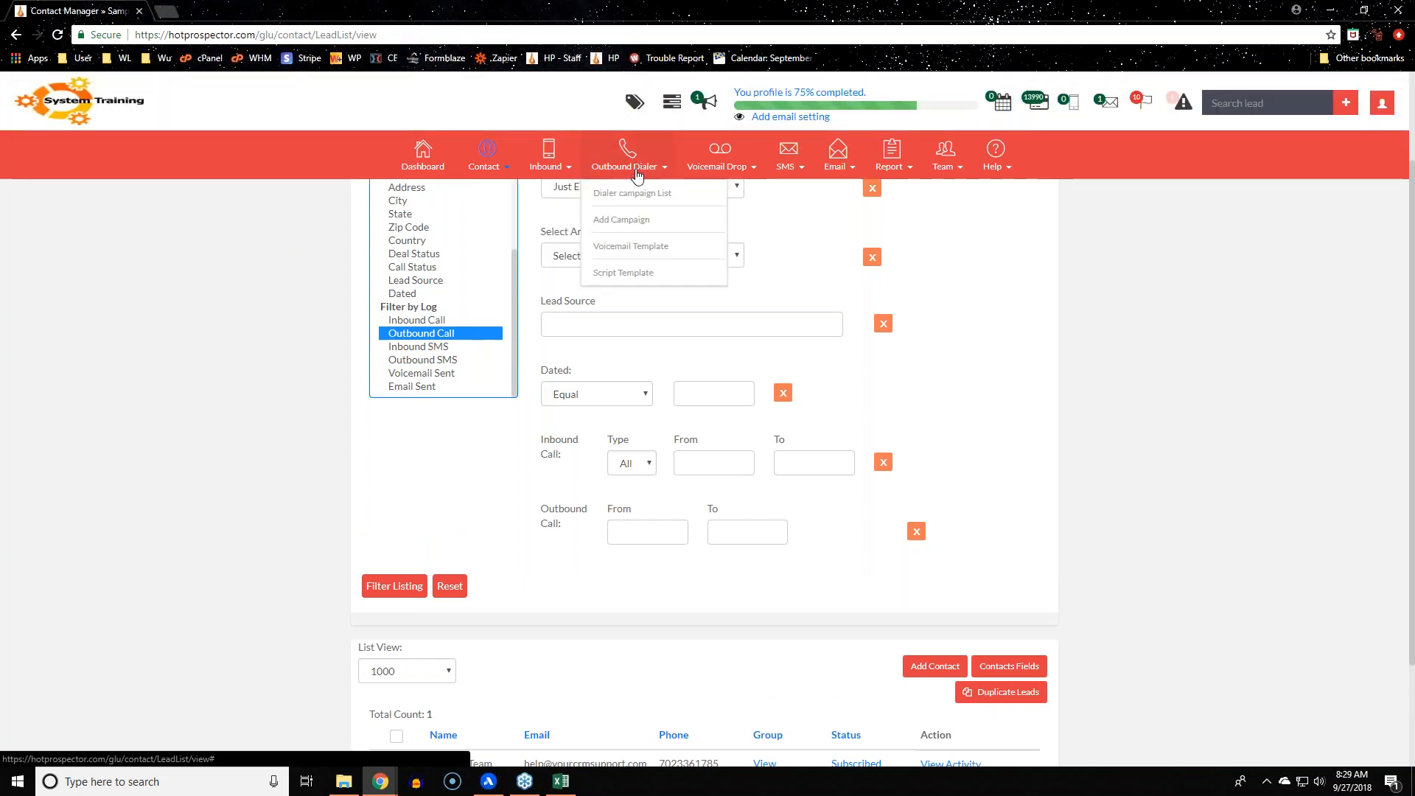
{"action": "left_click", "coordinate": [309, 437]}
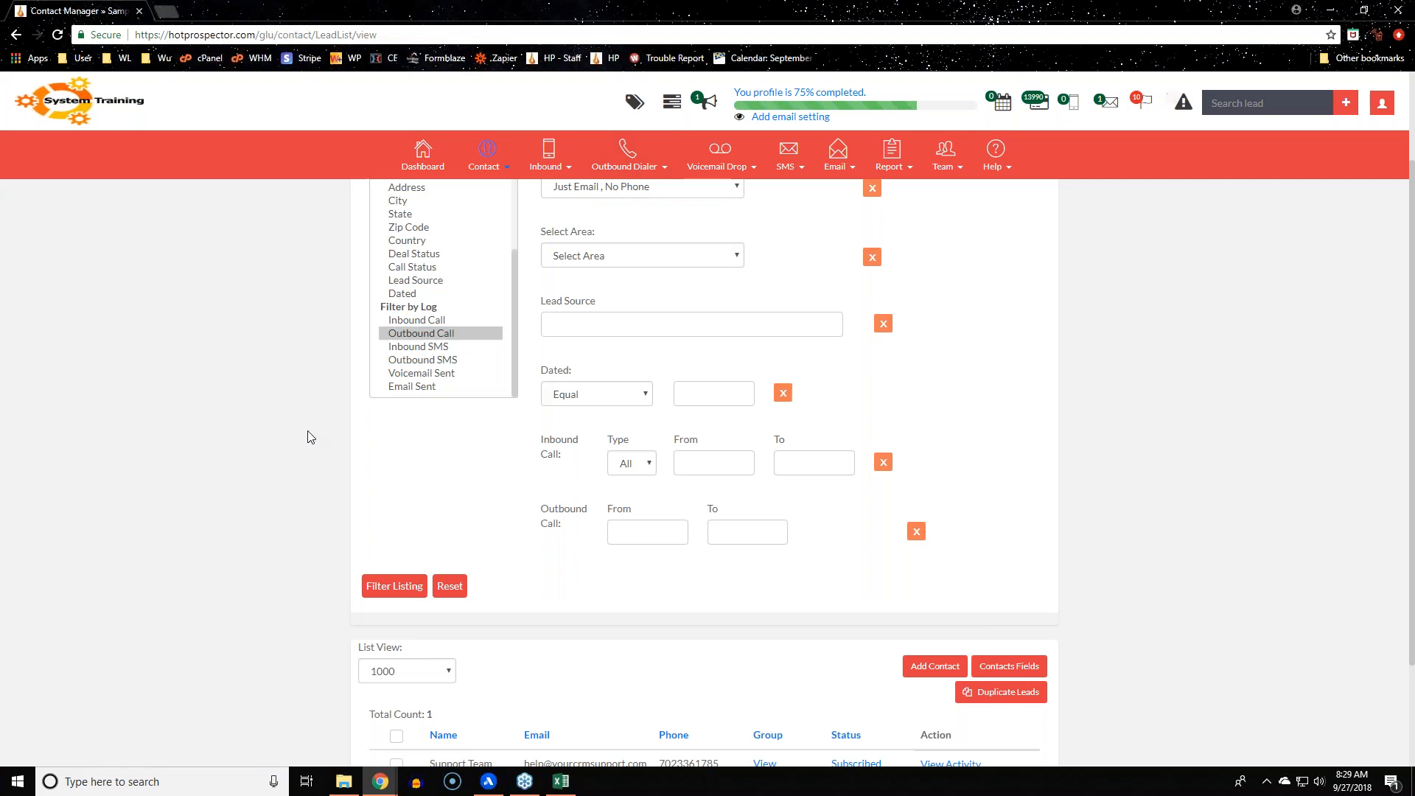
Reset the Advanced Search to clear every filter
{"action": "mouse_move", "coordinate": [633, 160]}
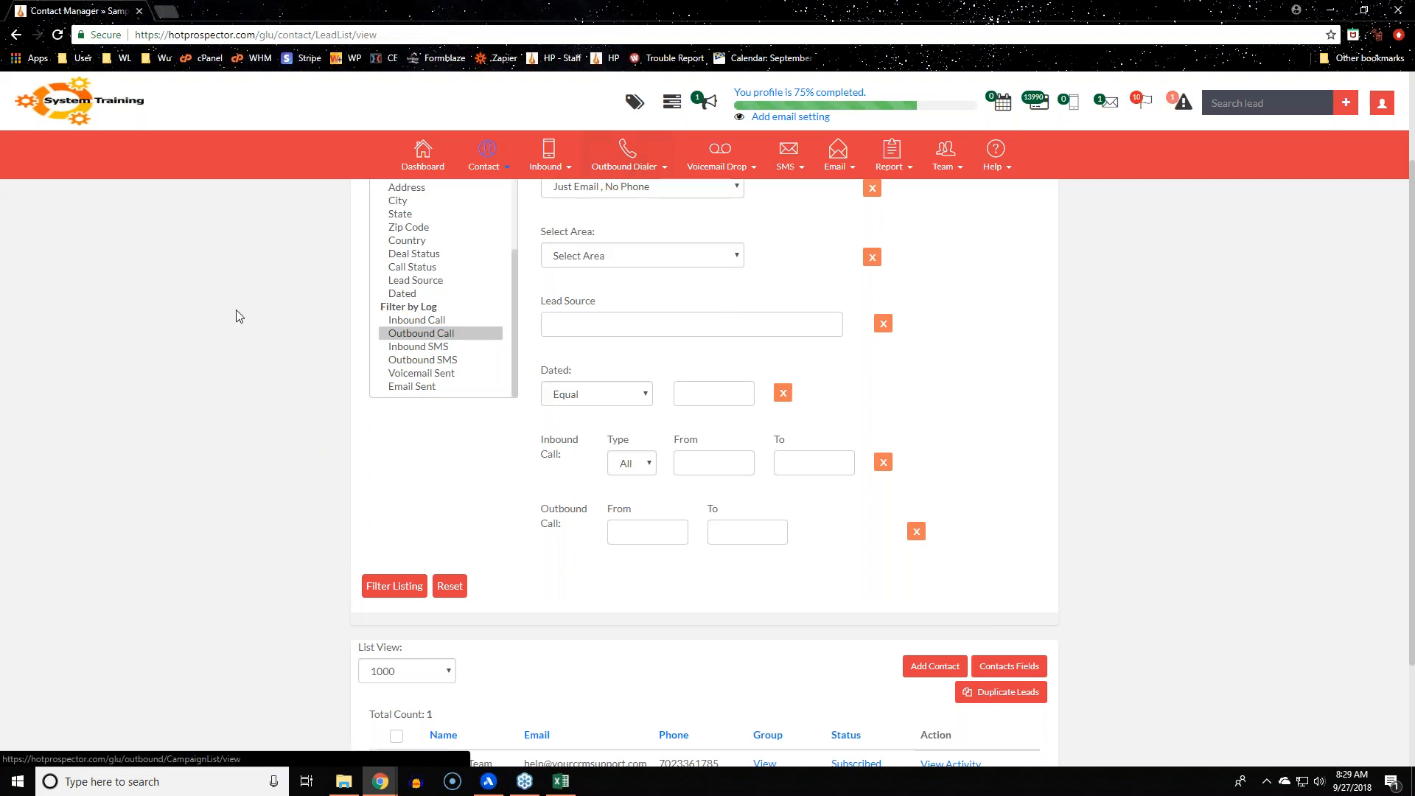
{"action": "scroll", "coordinate": [277, 347], "scroll_direction": "up", "scroll_amount": 2}
{"action": "mouse_move", "coordinate": [487, 151]}
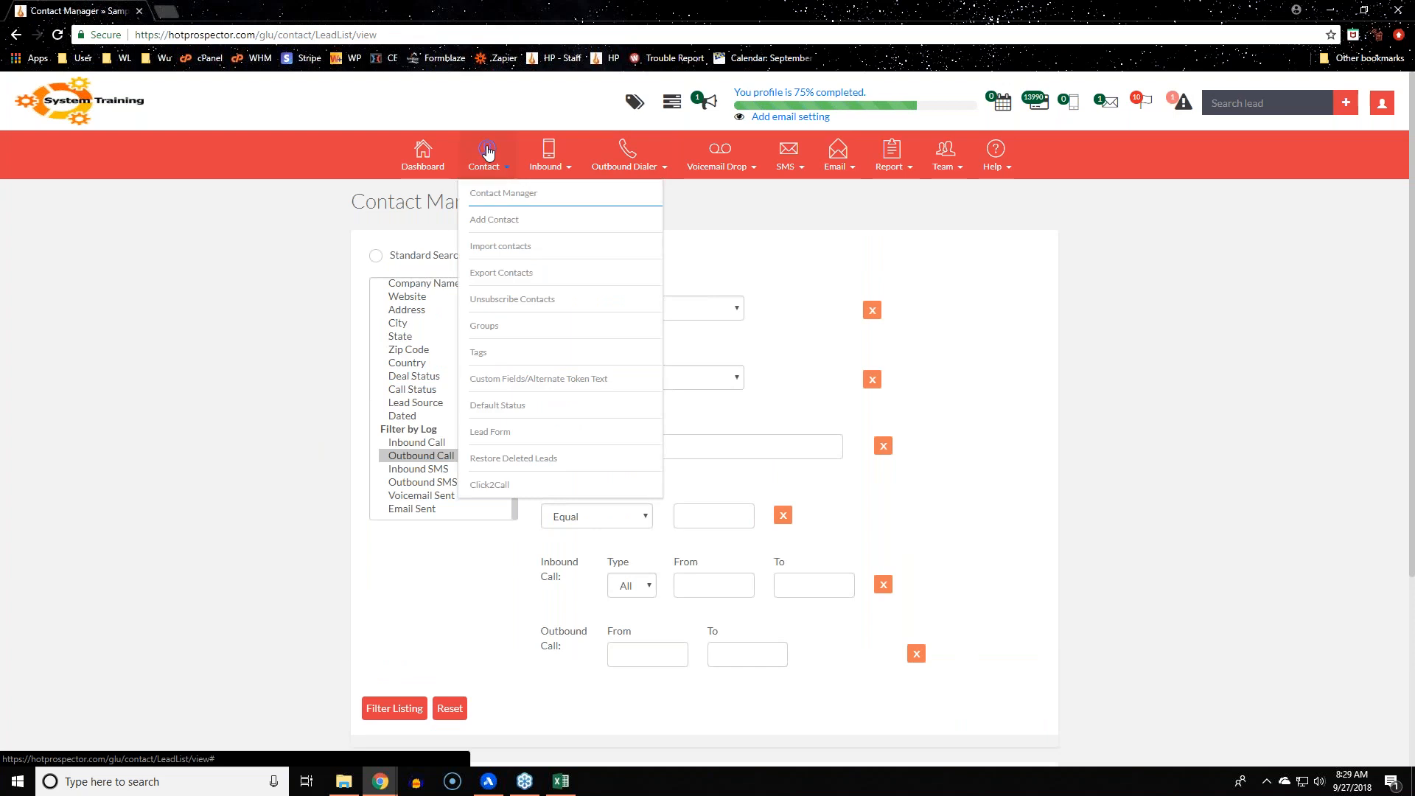
{"action": "scroll", "coordinate": [325, 410], "scroll_direction": "down", "scroll_amount": 4}
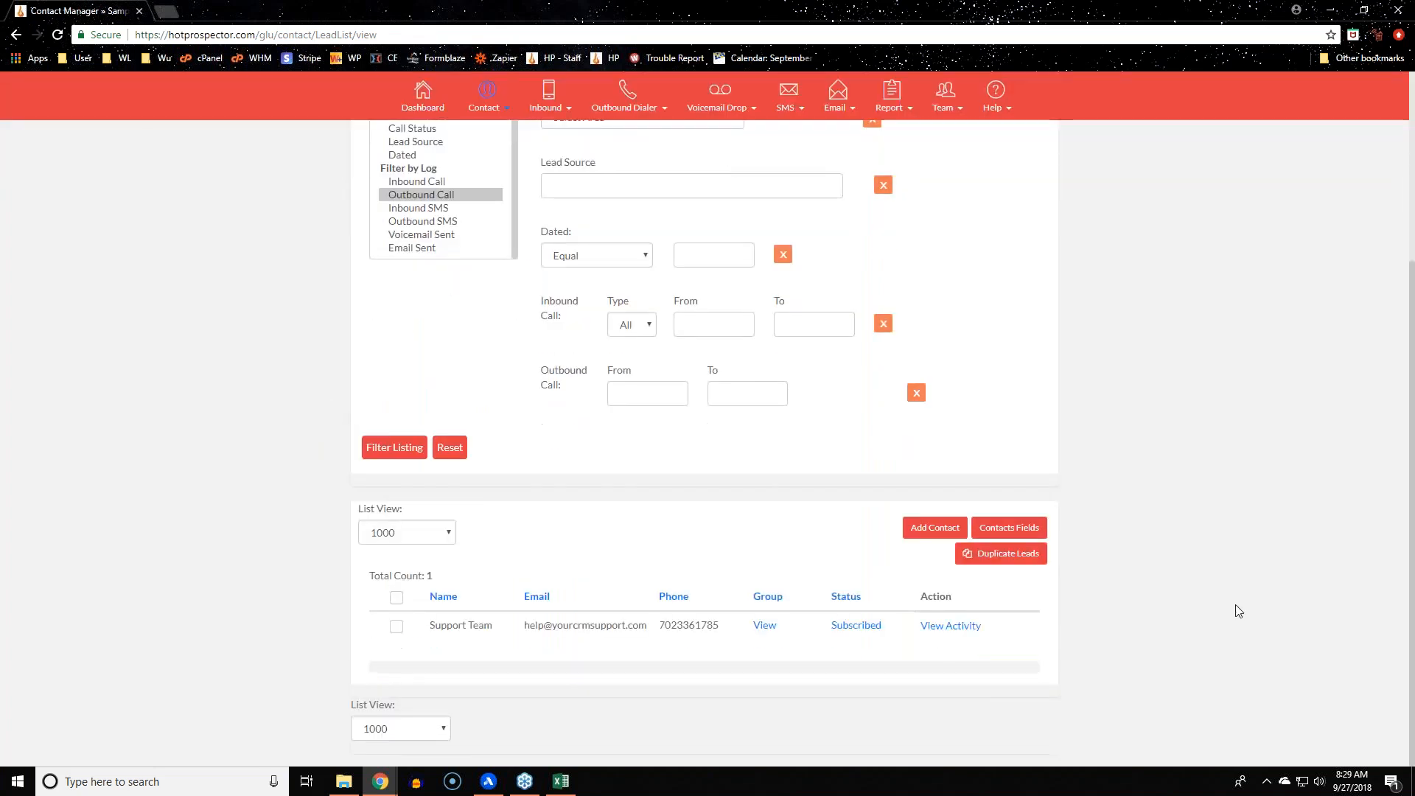
{"action": "scroll", "coordinate": [1237, 611], "scroll_direction": "up", "scroll_amount": 3}
{"action": "scroll", "coordinate": [1236, 612], "scroll_direction": "up", "scroll_amount": 1}
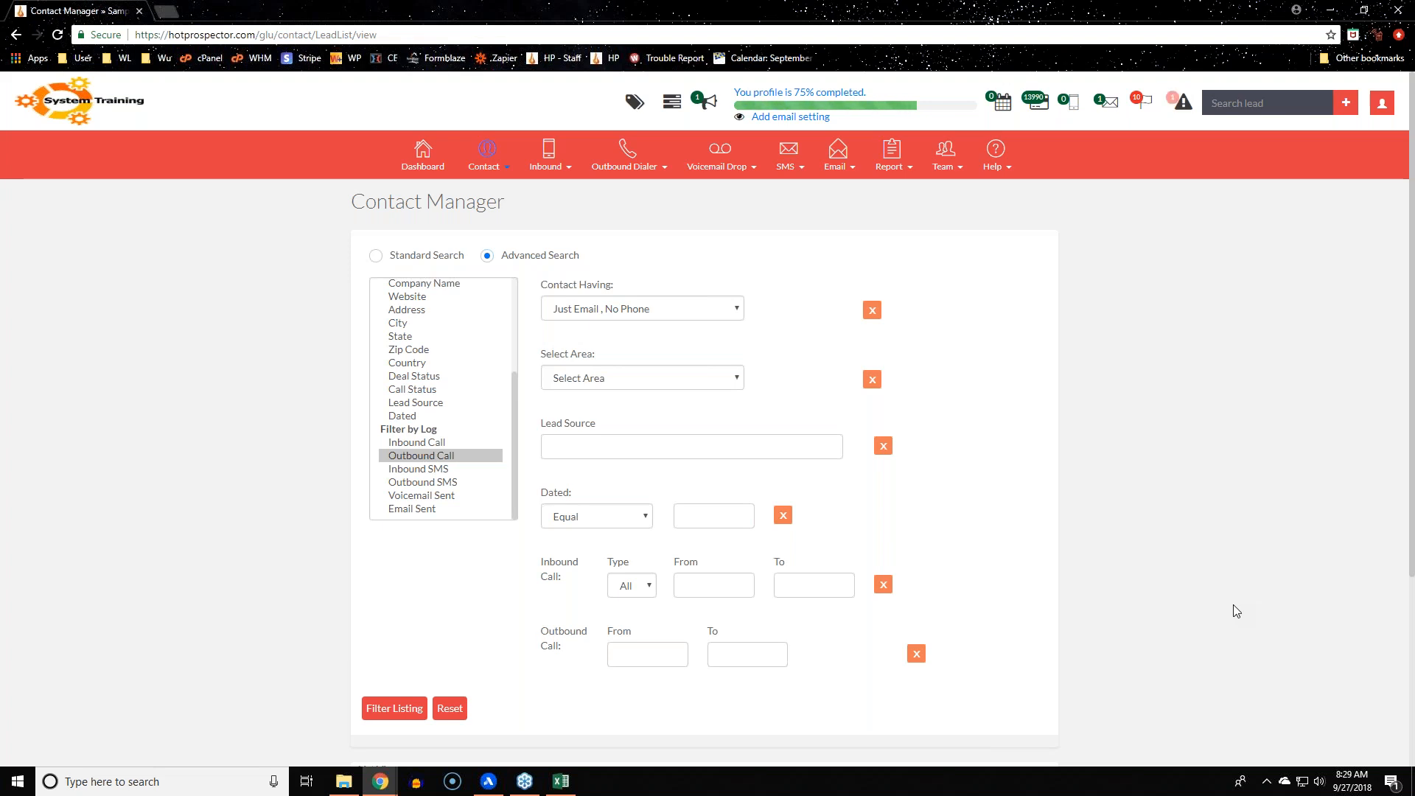
{"action": "left_click", "coordinate": [448, 712]}
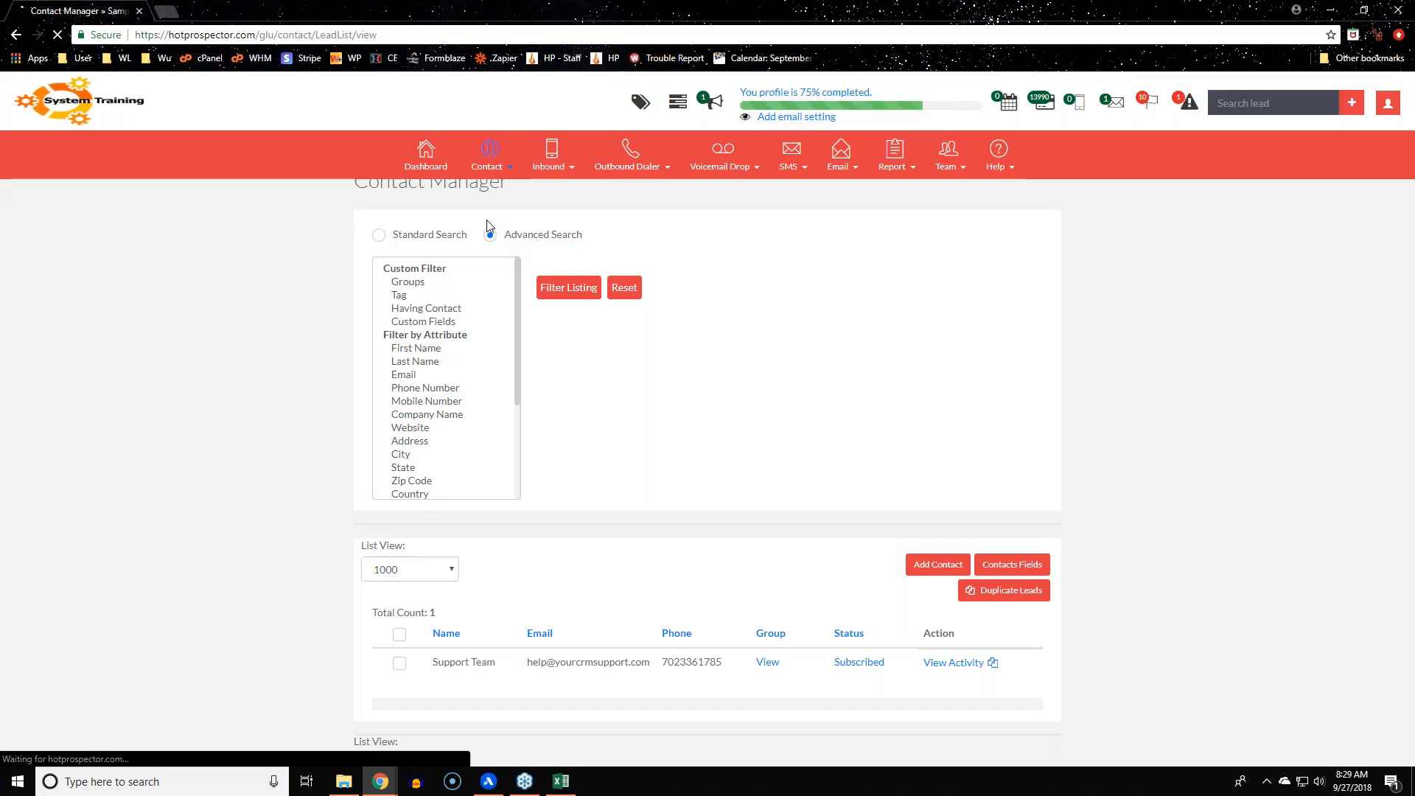
Return the Contact Manager to Standard Search and expand the Contact menu
{"action": "left_click", "coordinate": [379, 255]}
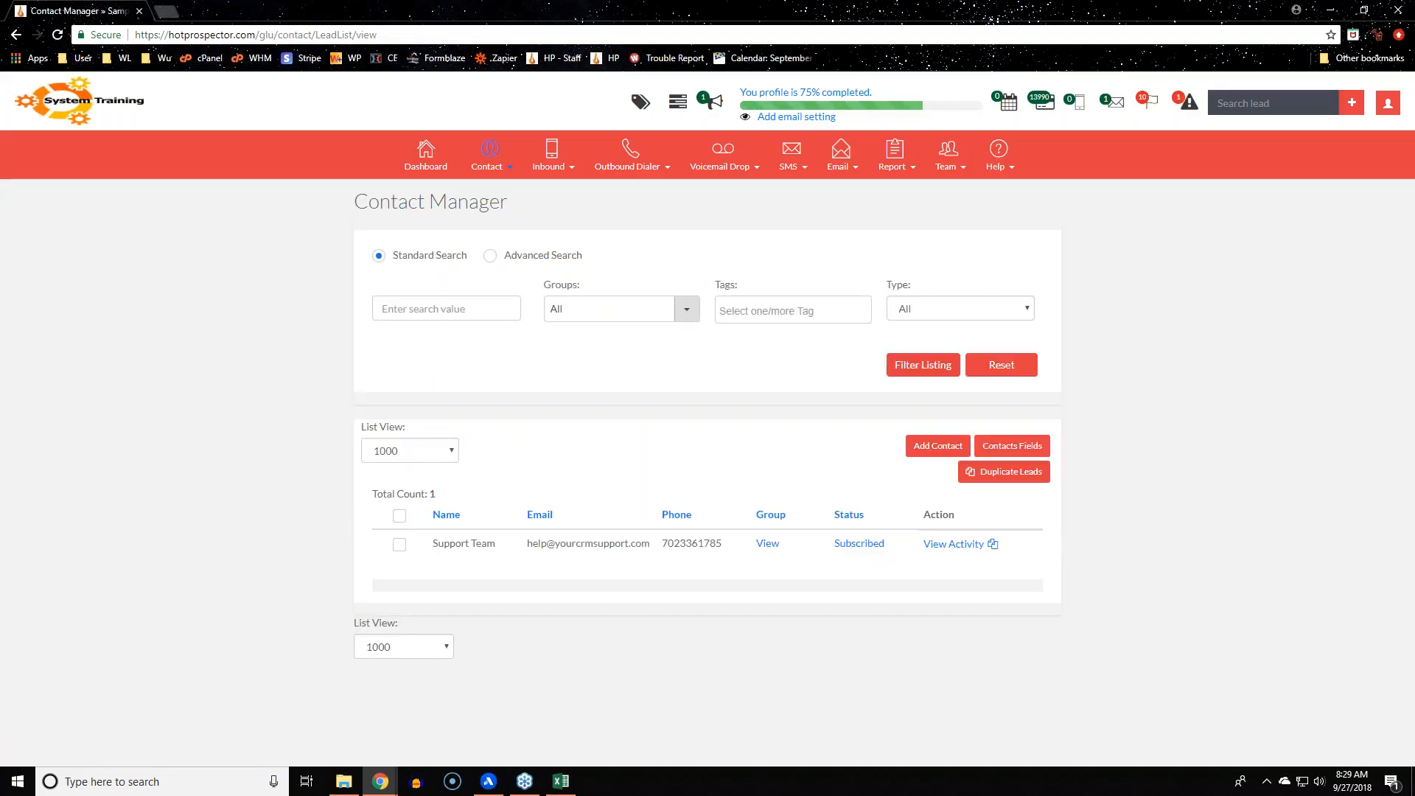
{"action": "left_click_drag", "start_coordinate": [360, 229], "coordinate": [888, 237]}
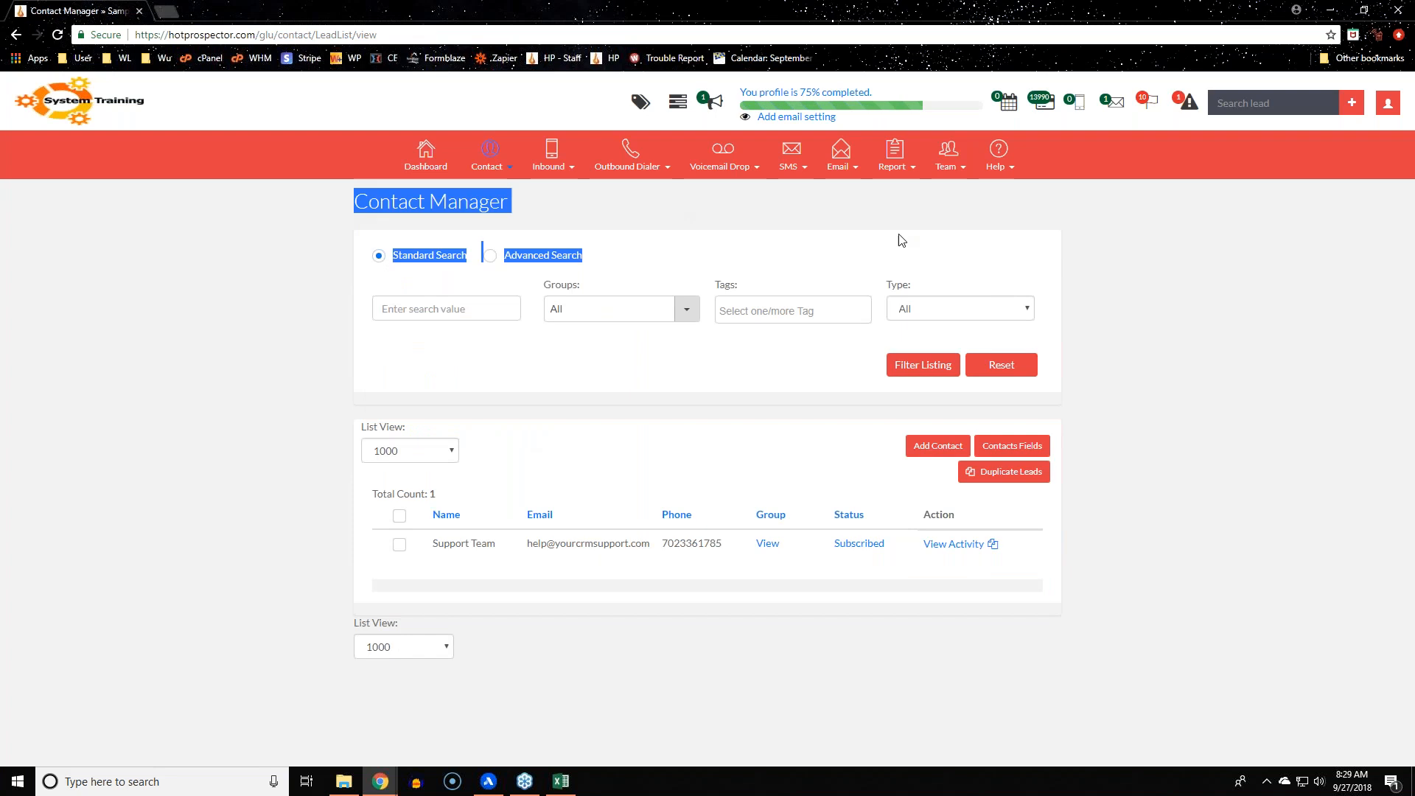
{"action": "left_click", "coordinate": [1253, 376]}
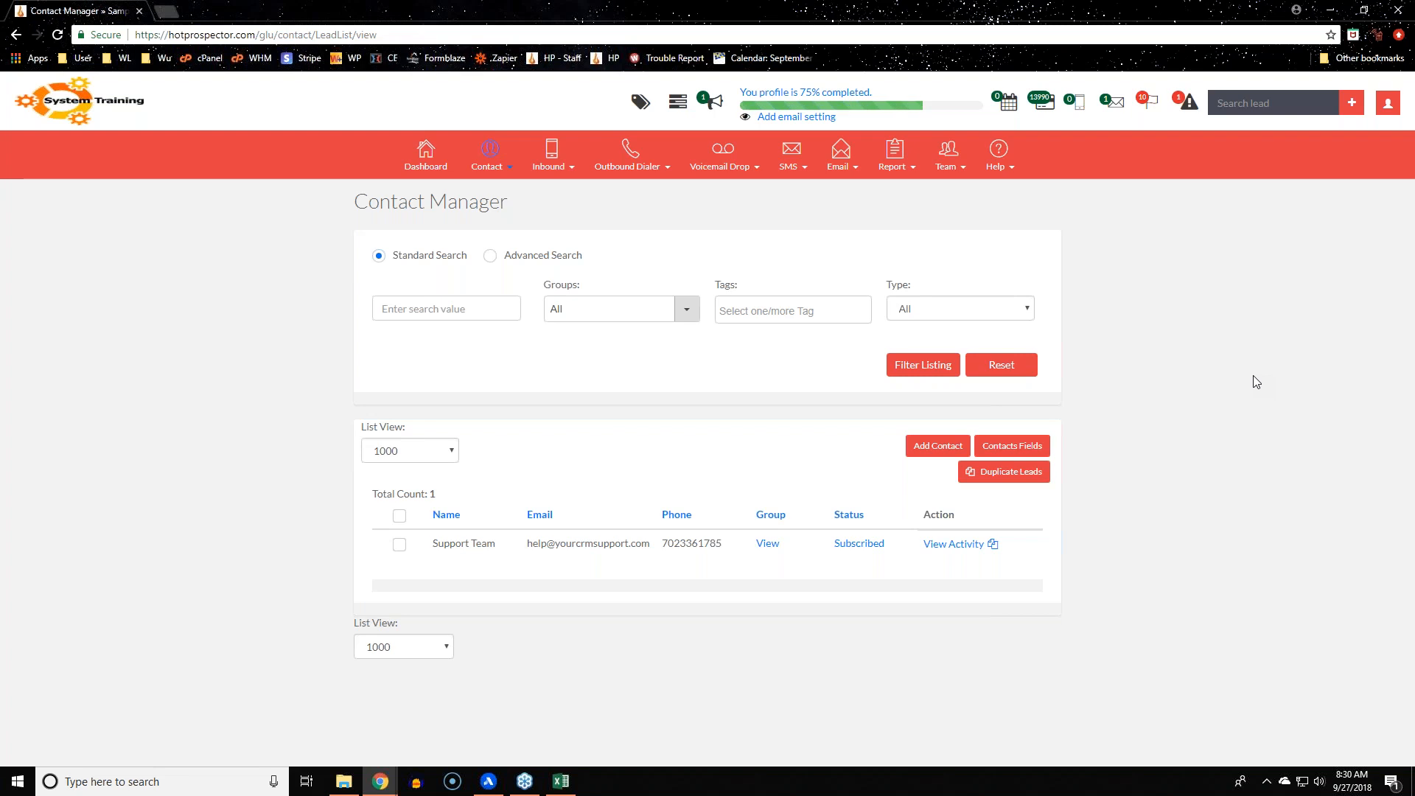
{"action": "left_click", "coordinate": [491, 171]}
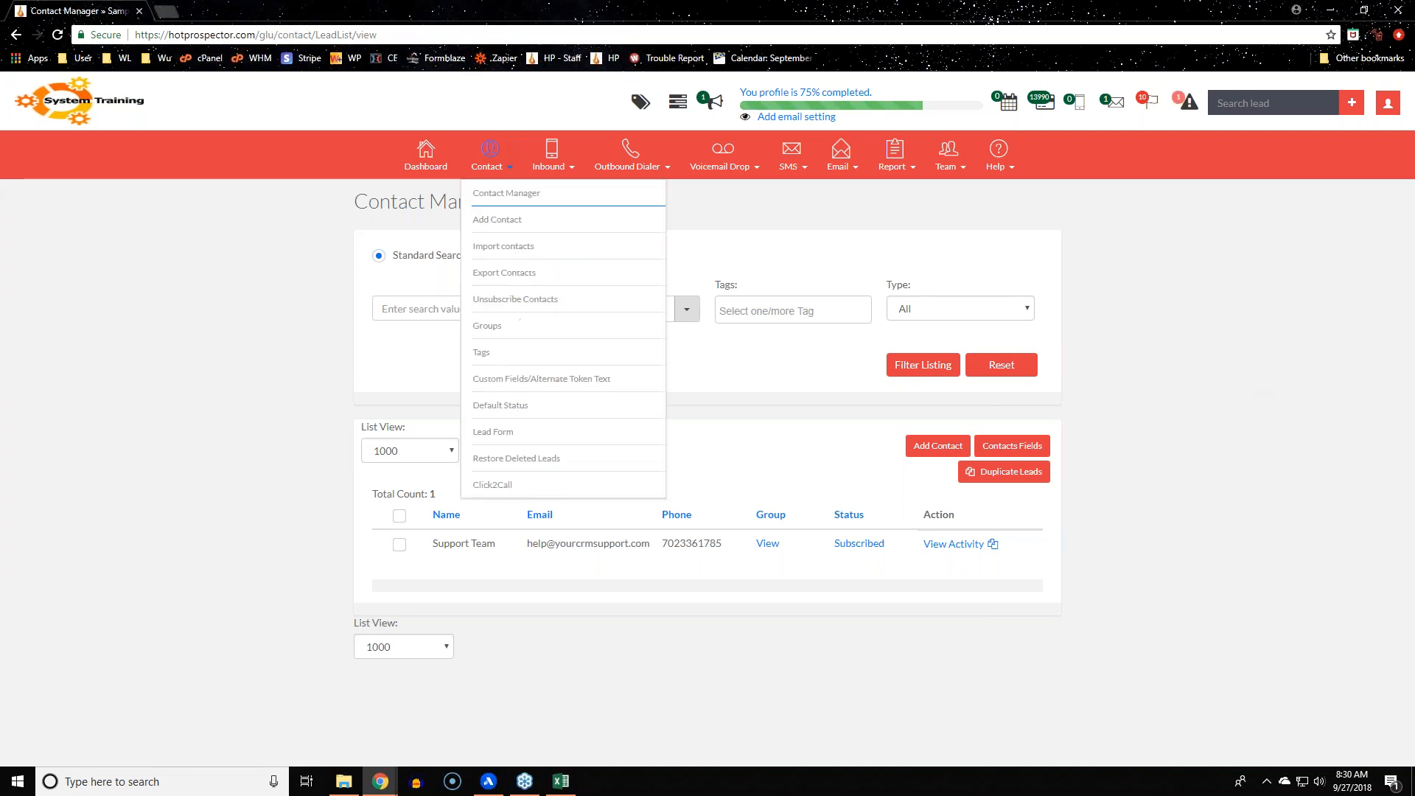
Open Import Contacts and choose the Facebook group for the imported contacts
{"action": "left_click", "coordinate": [494, 248]}
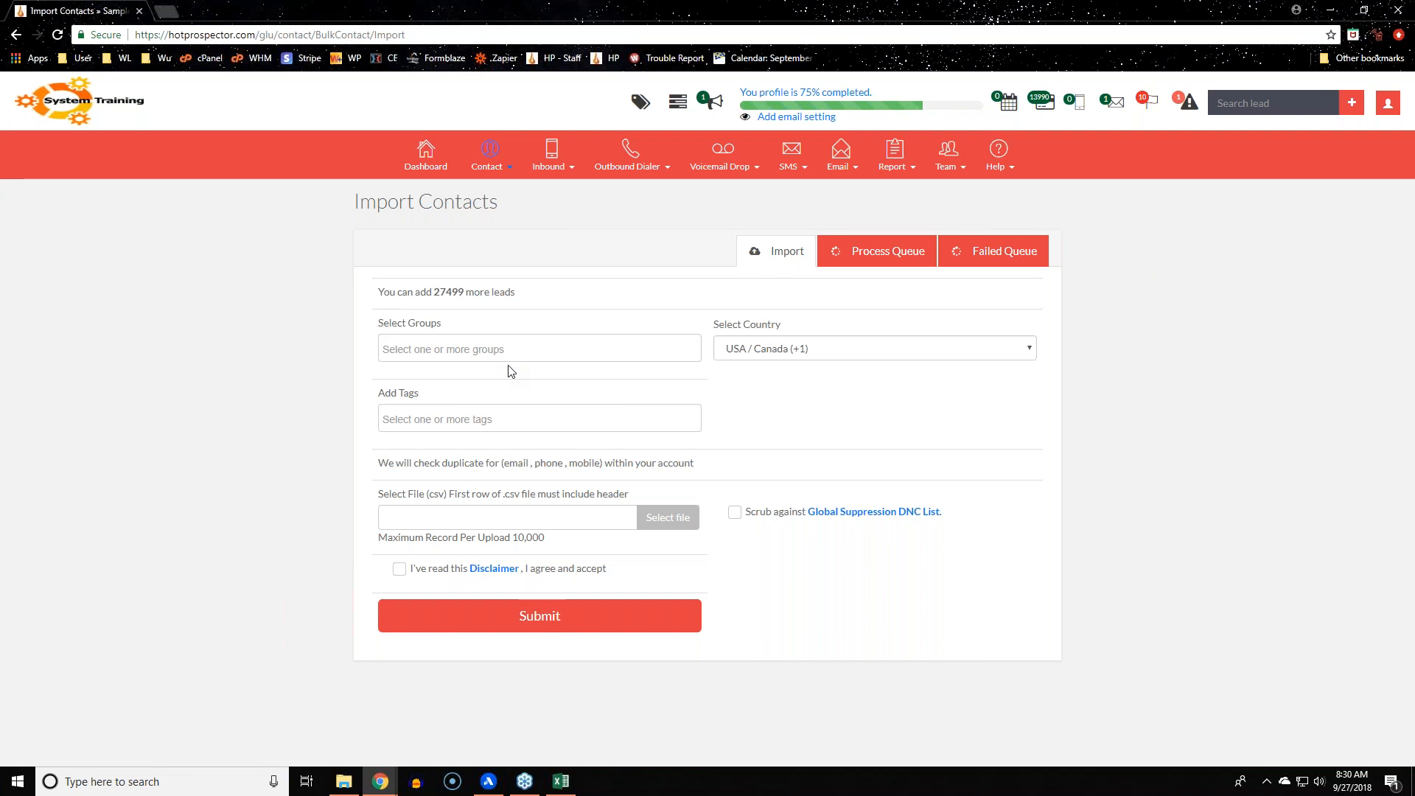
{"action": "left_click", "coordinate": [541, 348]}
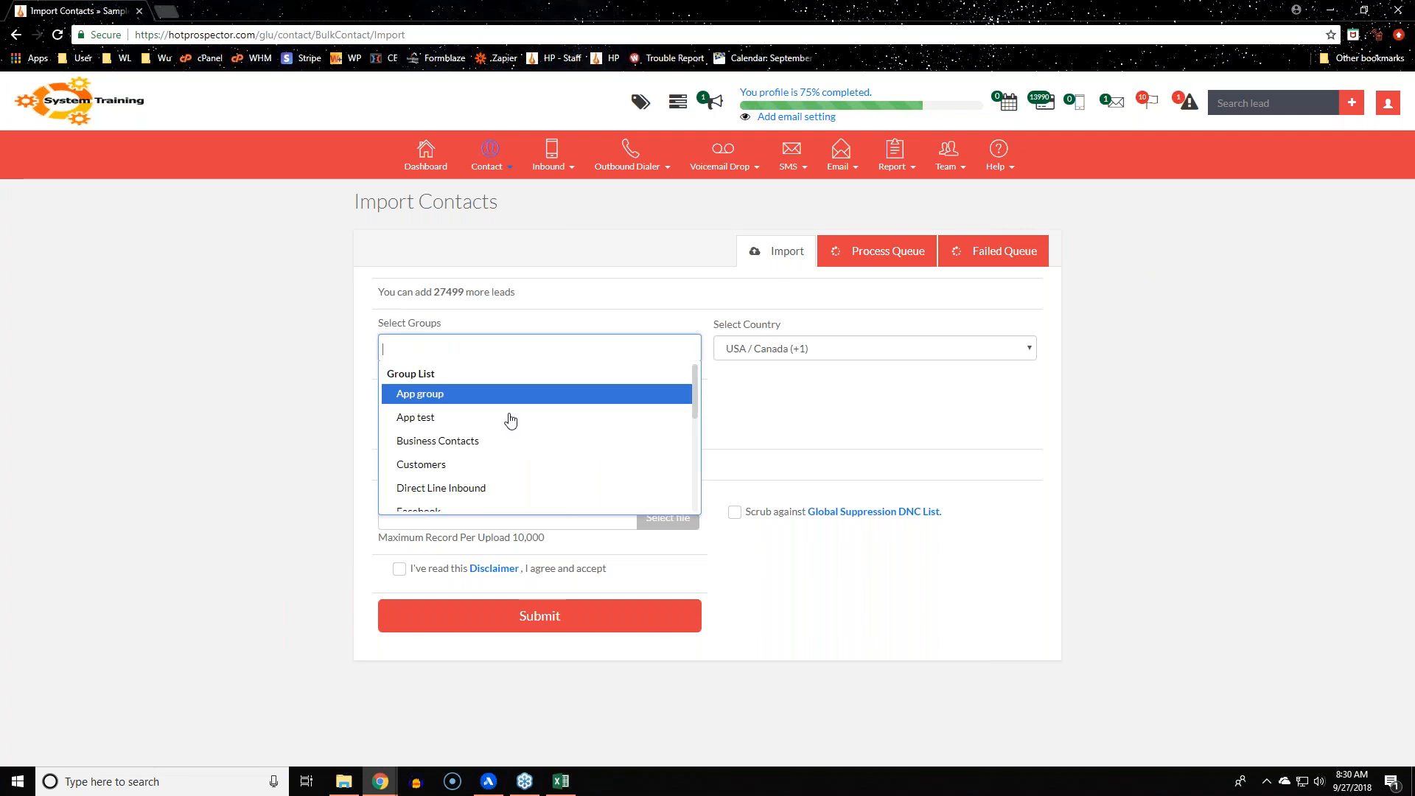
{"action": "scroll", "coordinate": [506, 469], "scroll_direction": "down", "scroll_amount": 1}
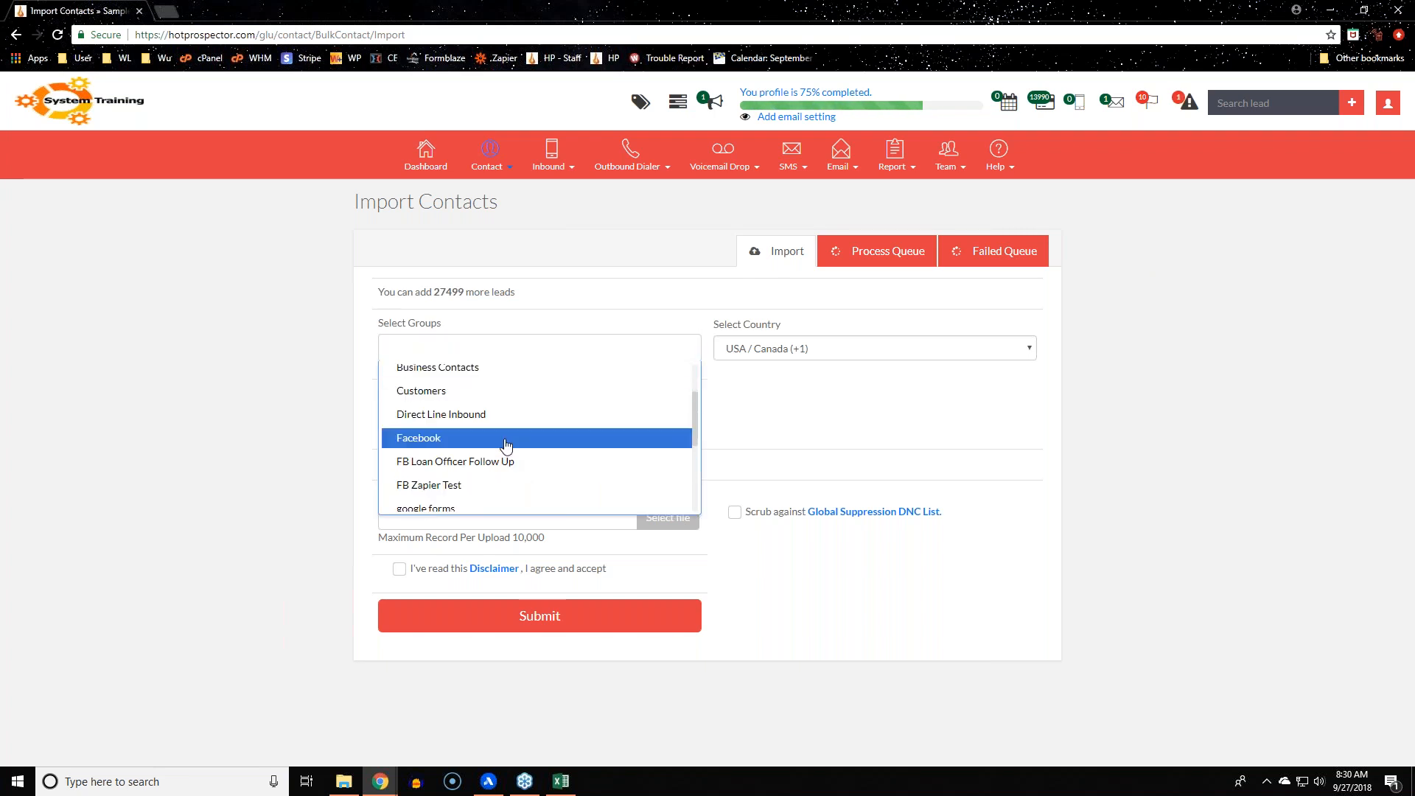
{"action": "left_click", "coordinate": [506, 441]}
{"action": "left_click_drag", "start_coordinate": [379, 393], "coordinate": [424, 398]}
{"action": "left_click", "coordinate": [235, 420]}
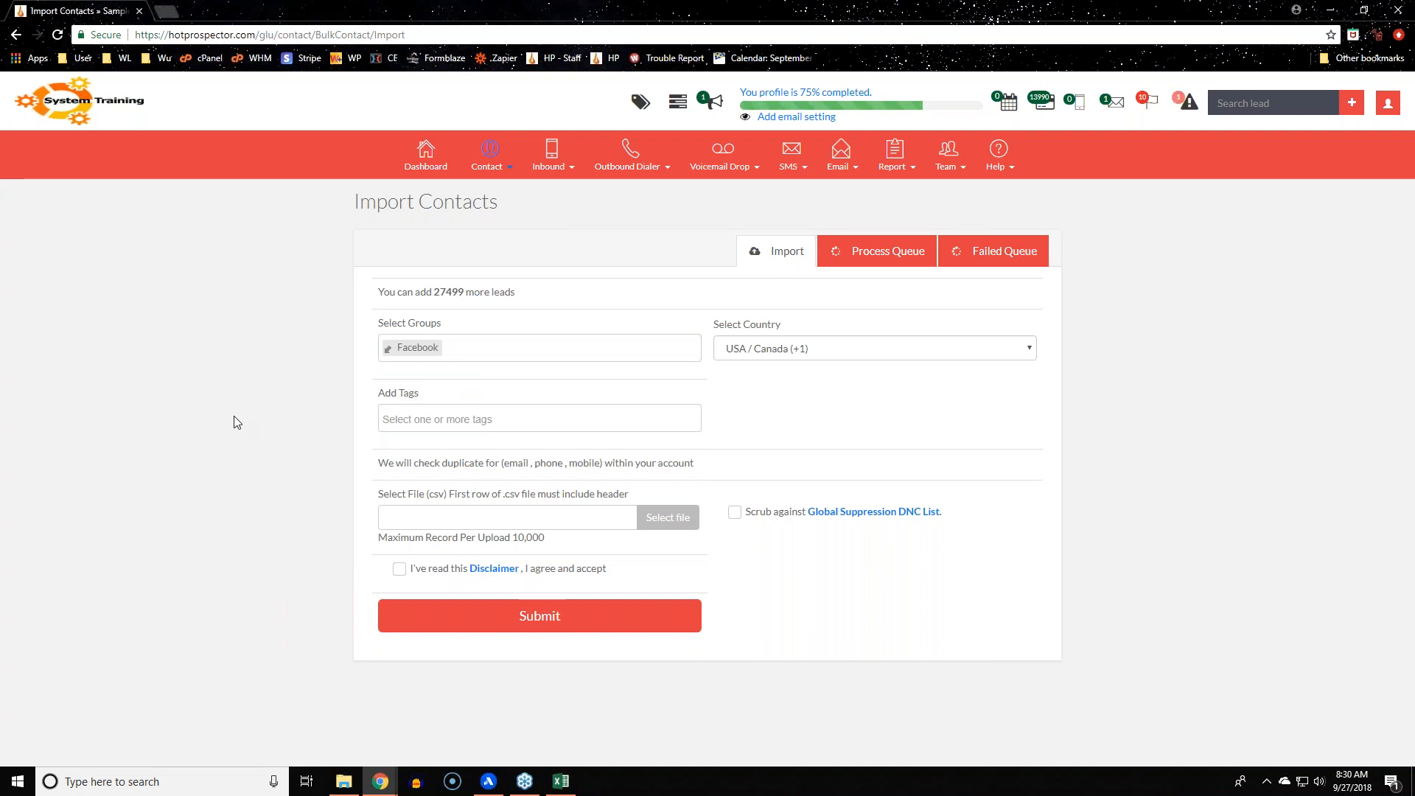
{"action": "left_click_drag", "start_coordinate": [440, 497], "coordinate": [629, 496]}
{"action": "left_click", "coordinate": [232, 582]}
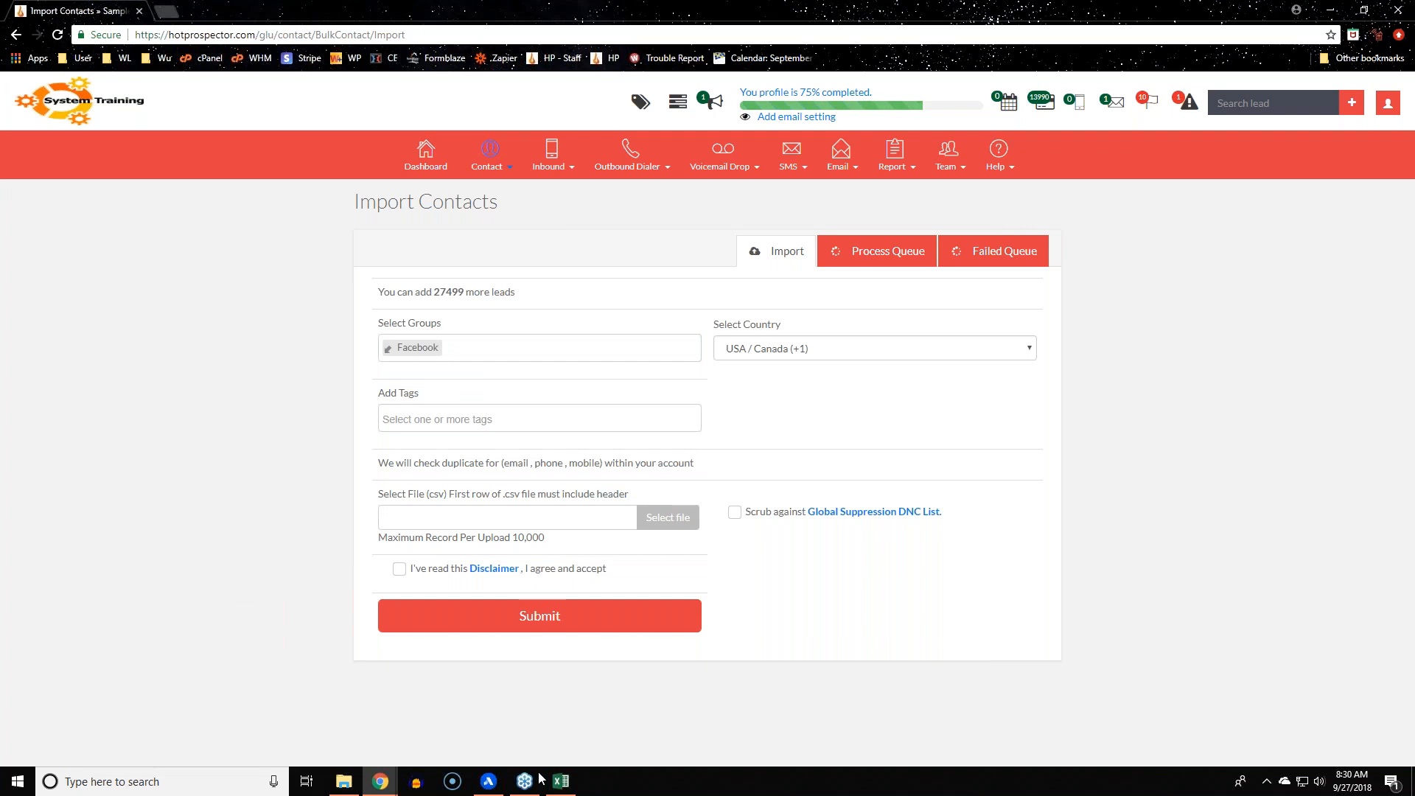
Bring the test import file.csv Excel window to the front and centre it on screen
{"action": "left_click", "coordinate": [560, 782]}
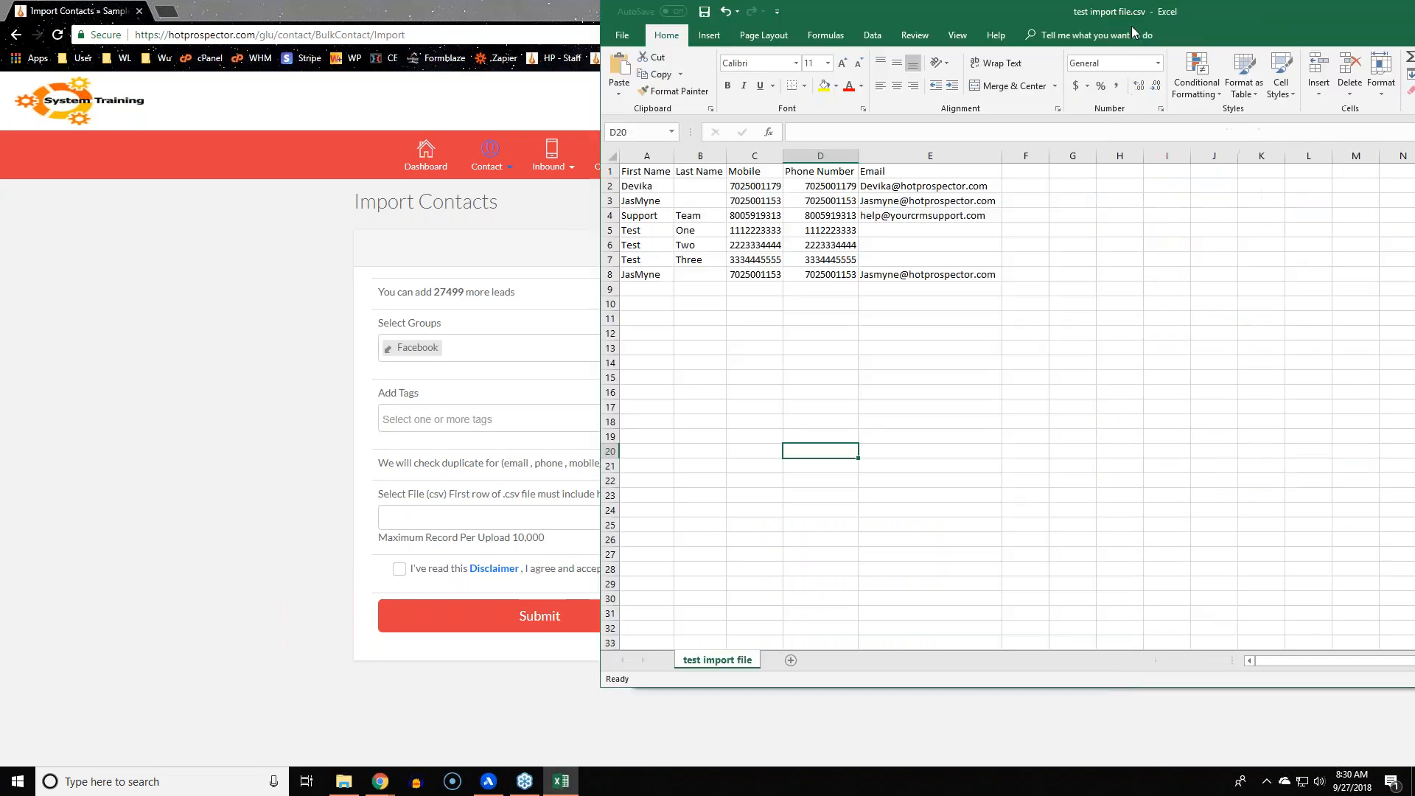
{"action": "left_click_drag", "start_coordinate": [1131, 25], "coordinate": [897, 42]}
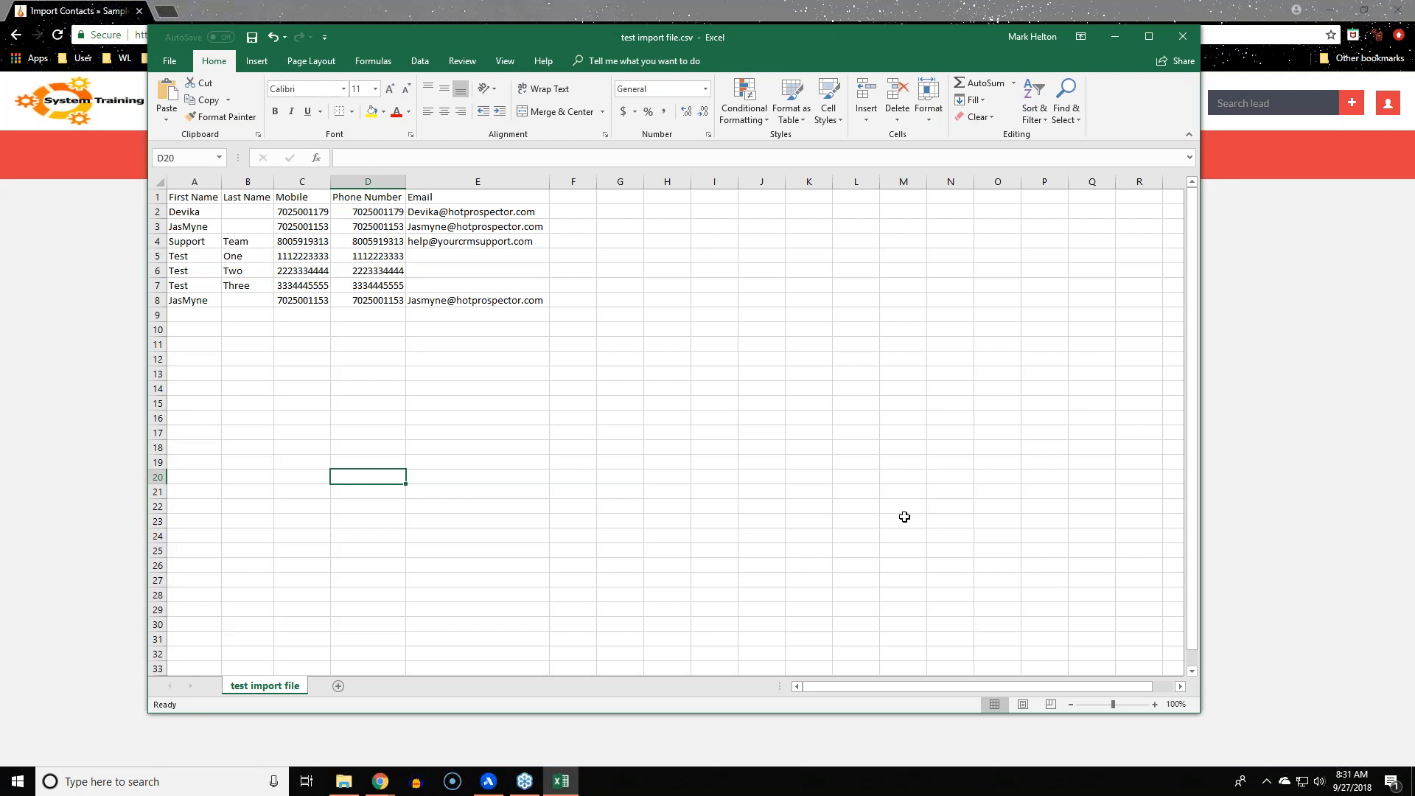
{"action": "left_click", "coordinate": [905, 507]}
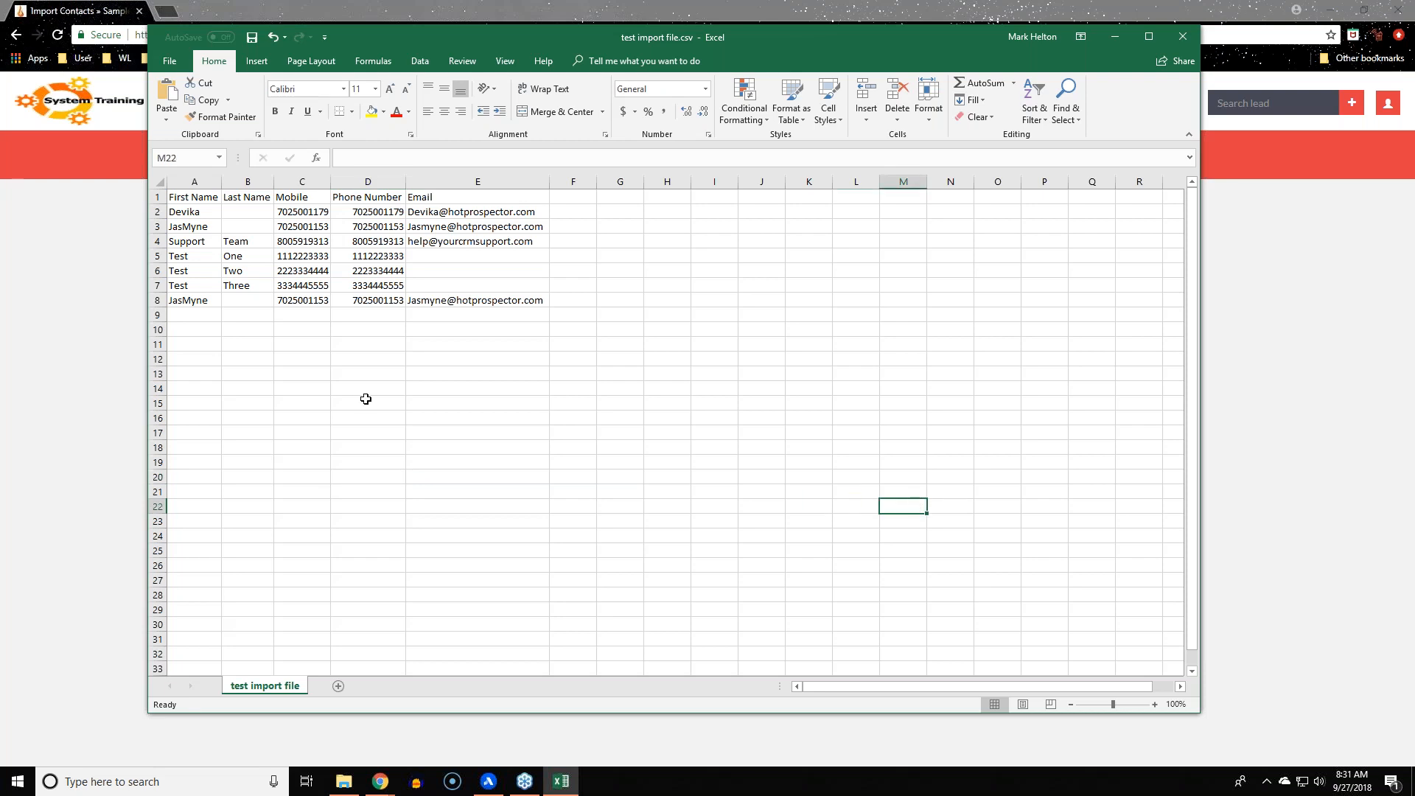
{"action": "left_click", "coordinate": [473, 375]}
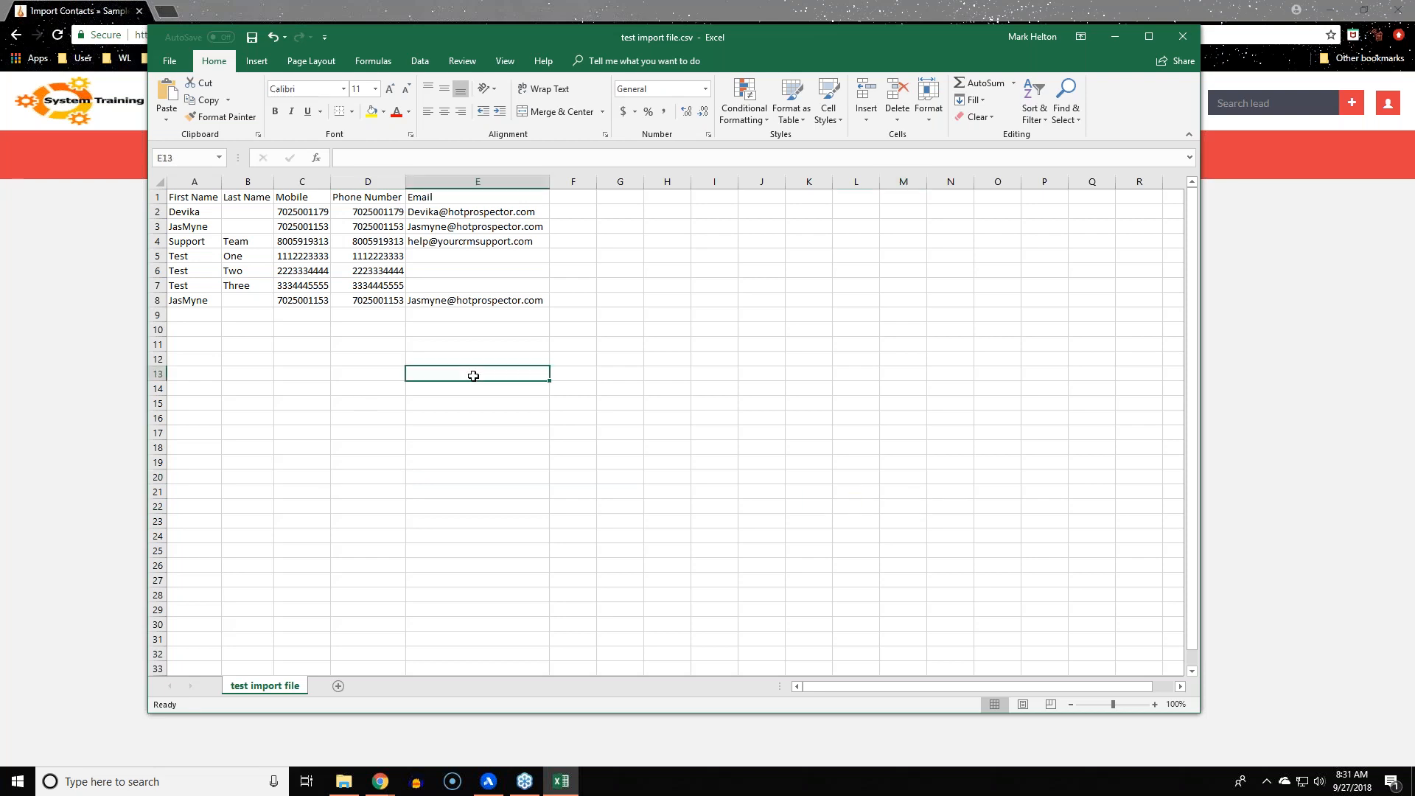
{"action": "key", "text": "BackSpace"}
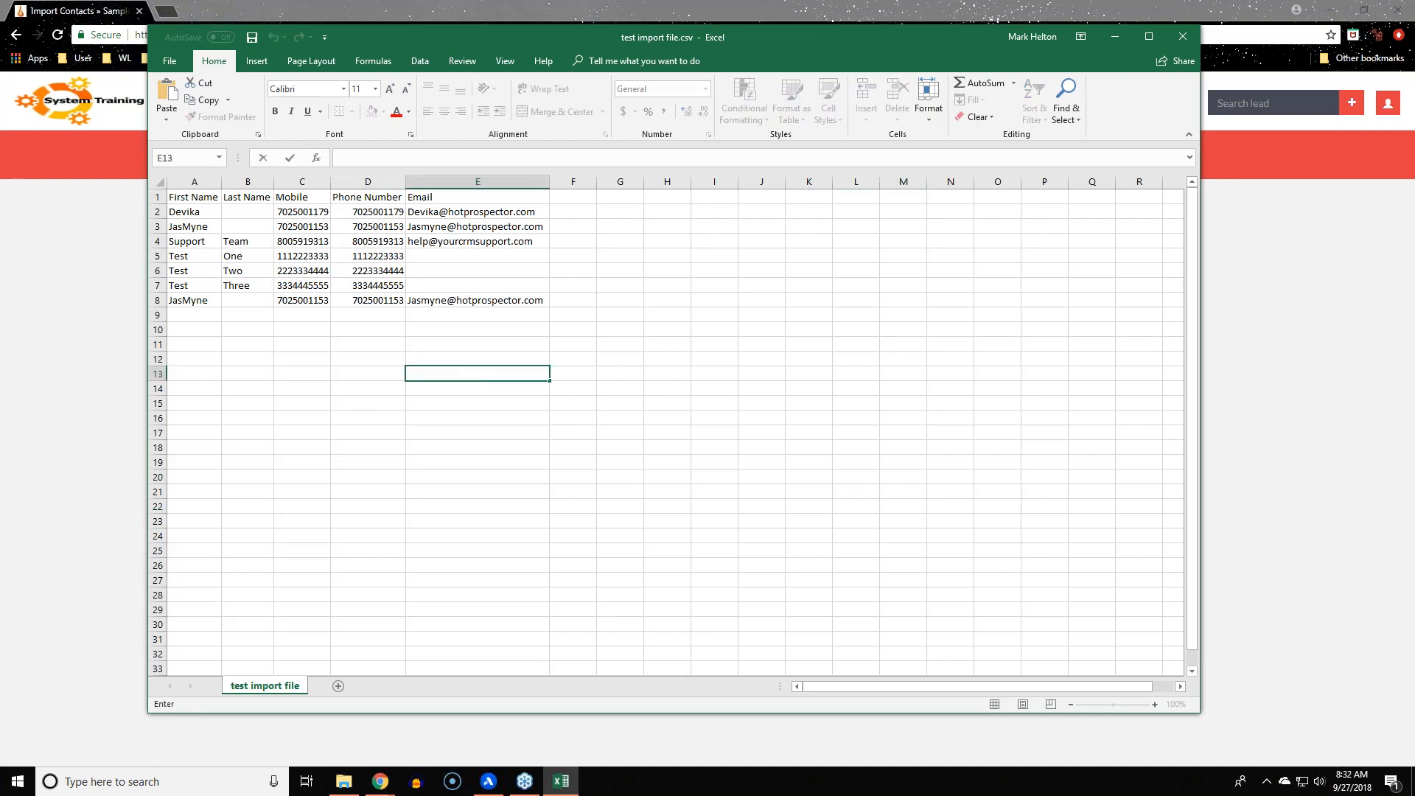
{"action": "type", "text": "#$%"}
{"action": "type", "text": "*&"}
{"action": "type", "text": "\""}
{"action": "type", "text": ",?<"}
{"action": "type", "text": "~"}
{"action": "key", "text": "BackSpace"}
{"action": "key", "text": "BackSpace"}
{"action": "key", "text": "BackSpace"}
{"action": "key", "text": "BackSpace"}
{"action": "key", "text": "BackSpace"}
{"action": "key", "text": "BackSpace"}
{"action": "key", "text": "BackSpace"}
{"action": "key", "text": "BackSpace"}
{"action": "key", "text": "BackSpace"}
{"action": "key", "text": "BackSpace"}
{"action": "type", "text": "-"}
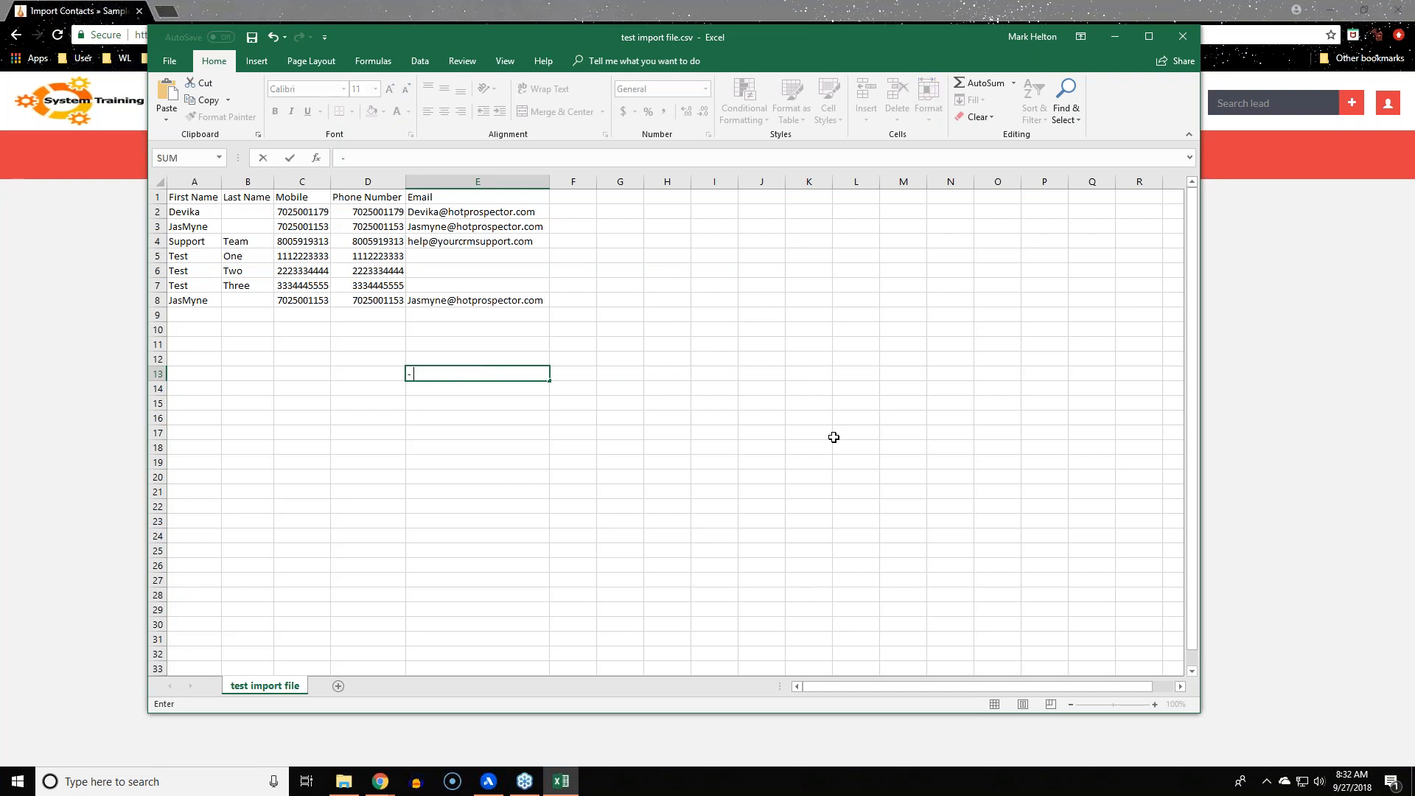
{"action": "type", "text": " . @"}
{"action": "type", "text": "/"}
{"action": "key", "text": "BackSpace"}
{"action": "type", "text": "\\"}
{"action": "key", "text": "BackSpace"}
{"action": "key", "text": "BackSpace"}
{"action": "key", "text": "BackSpace"}
{"action": "key", "text": "BackSpace"}
{"action": "key", "text": "BackSpace"}
{"action": "key", "text": "BackSpace"}
{"action": "key", "text": "BackSpace"}
{"action": "key", "text": "BackSpace"}
{"action": "left_click", "coordinate": [834, 437]}
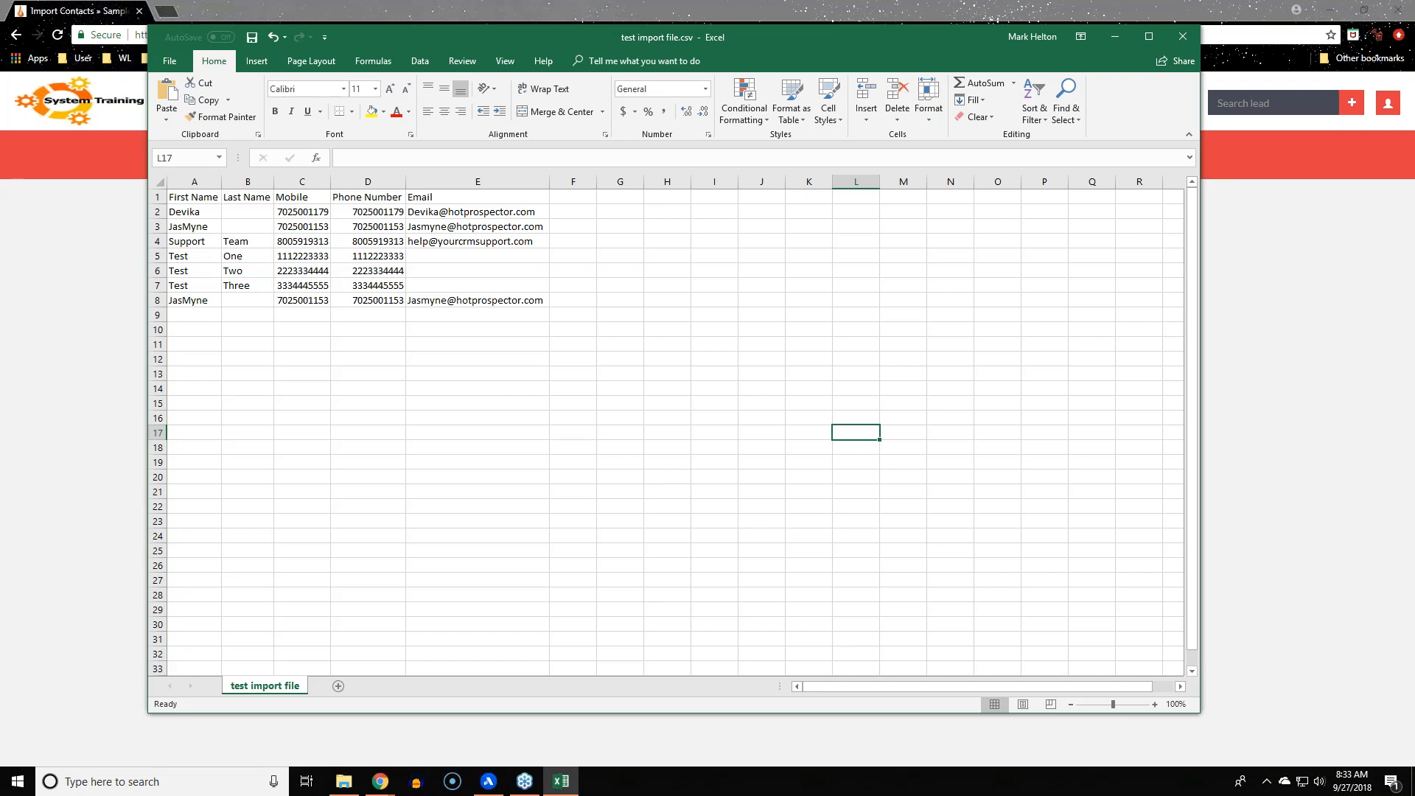
Review the contact columns A to E: names, Mobile, Phone Number and Email
{"action": "left_click", "coordinate": [194, 182]}
{"action": "left_click", "coordinate": [248, 182]}
{"action": "left_click", "coordinate": [305, 181]}
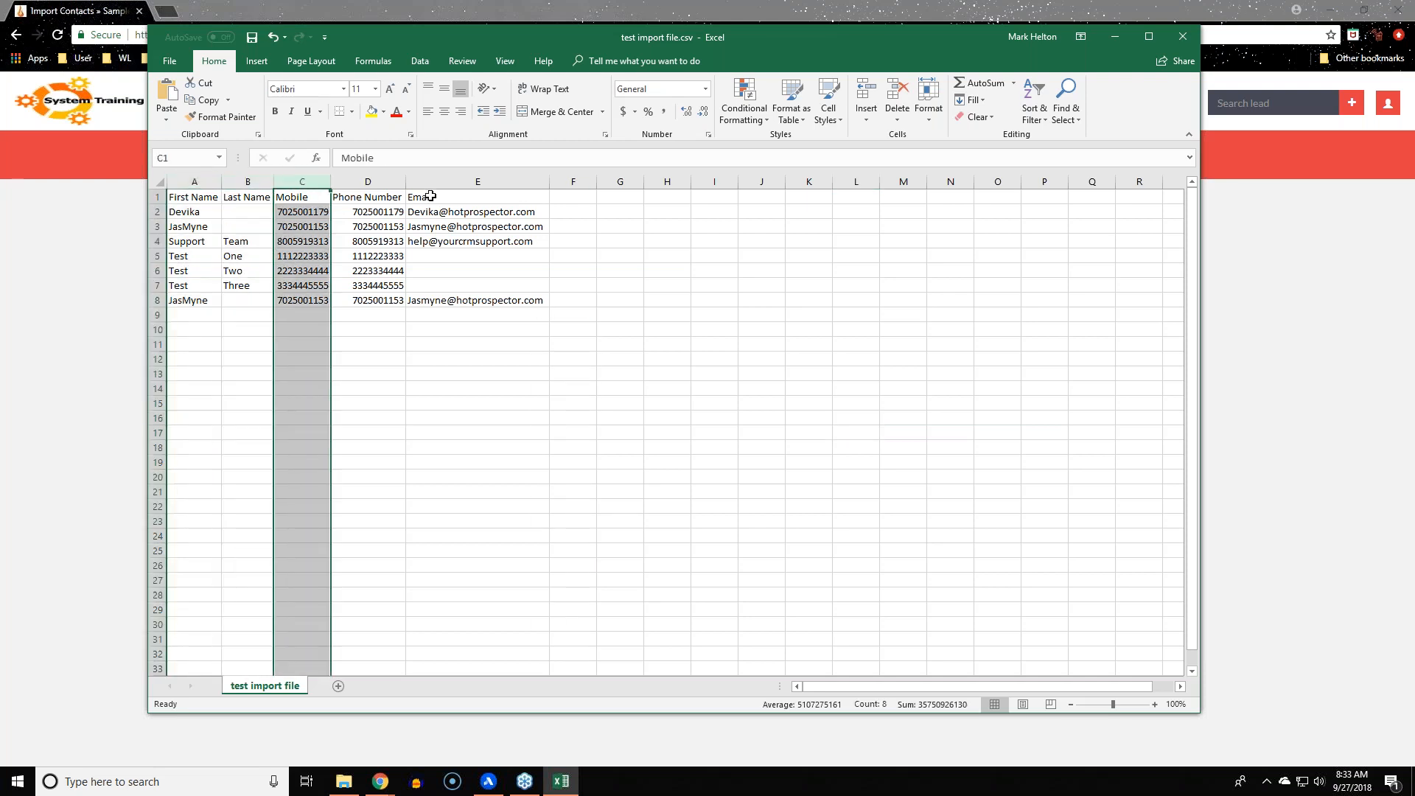
{"action": "left_click", "coordinate": [368, 181]}
{"action": "left_click", "coordinate": [477, 181]}
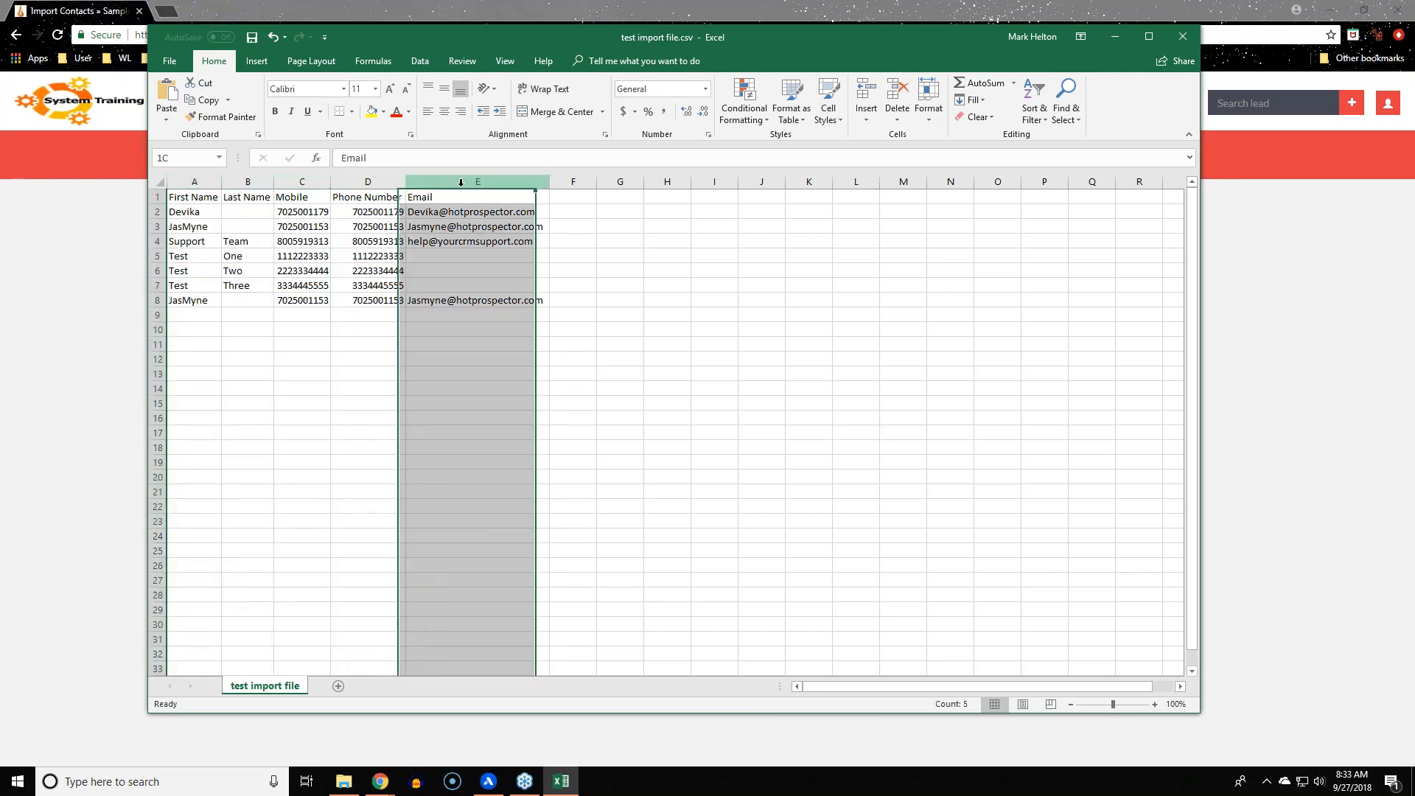
{"action": "left_click", "coordinate": [713, 403]}
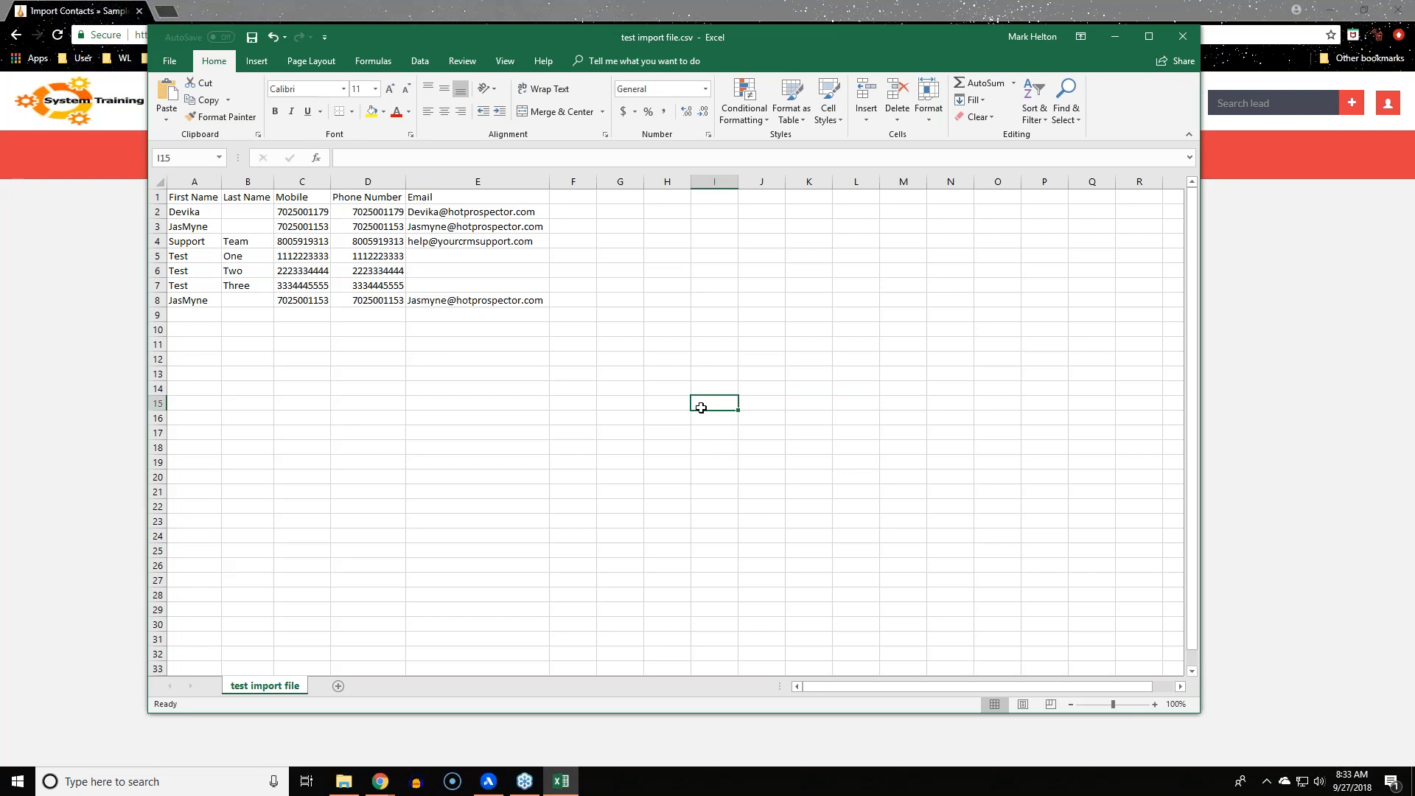
Widen the empty column F to about 35.71
{"action": "left_click", "coordinate": [688, 306]}
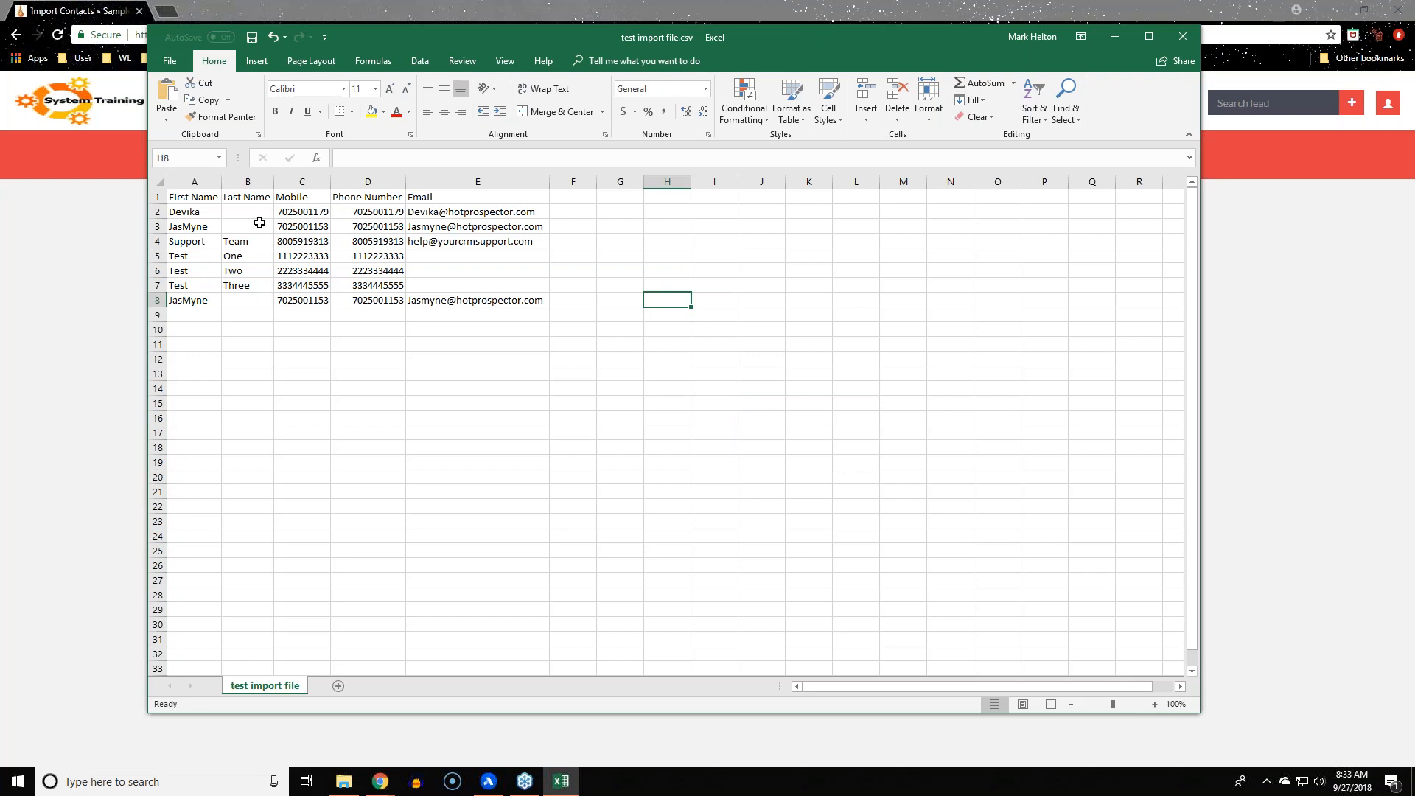
{"action": "left_click_drag", "start_coordinate": [196, 182], "coordinate": [478, 182]}
{"action": "left_click", "coordinate": [463, 475]}
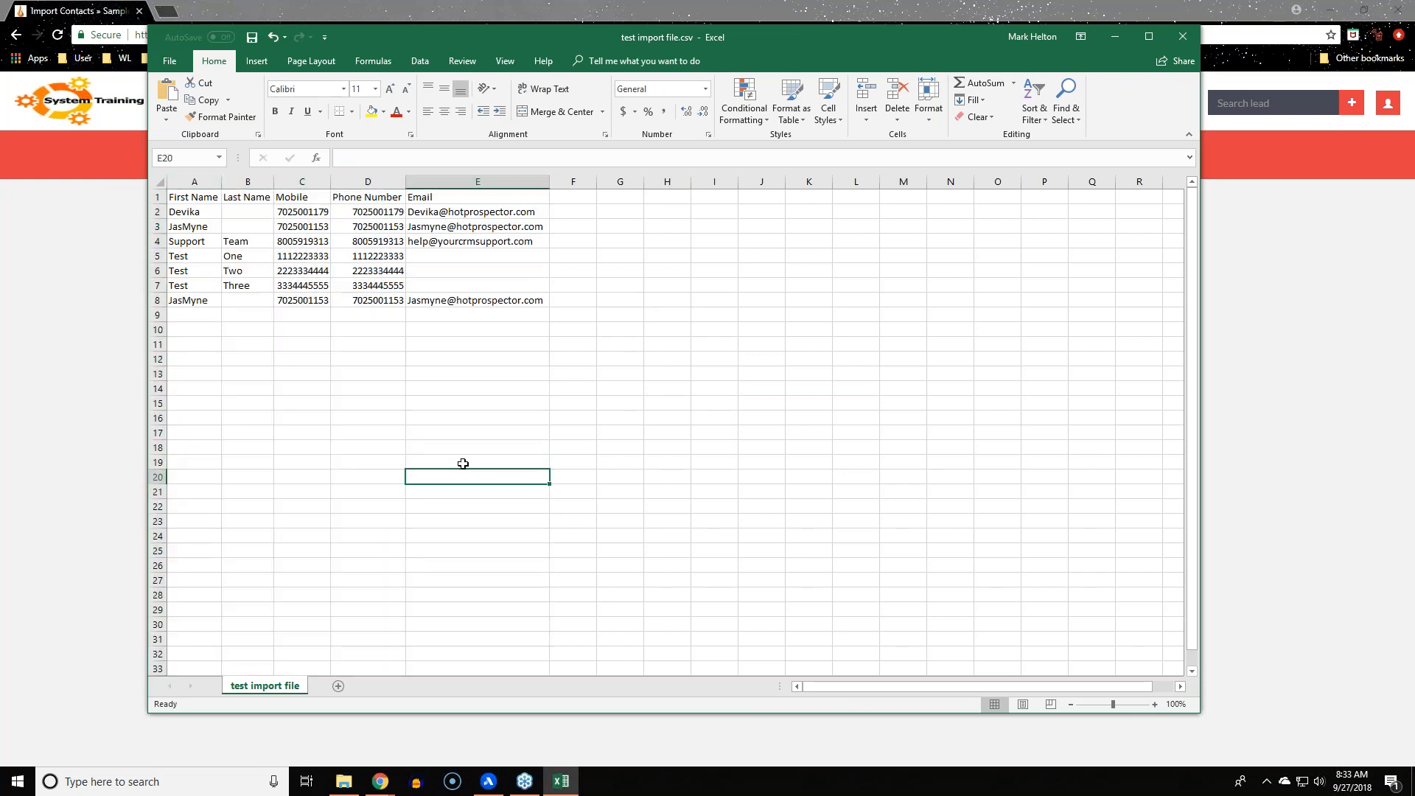
{"action": "left_click", "coordinate": [573, 182]}
{"action": "left_click_drag", "start_coordinate": [597, 183], "coordinate": [738, 183]}
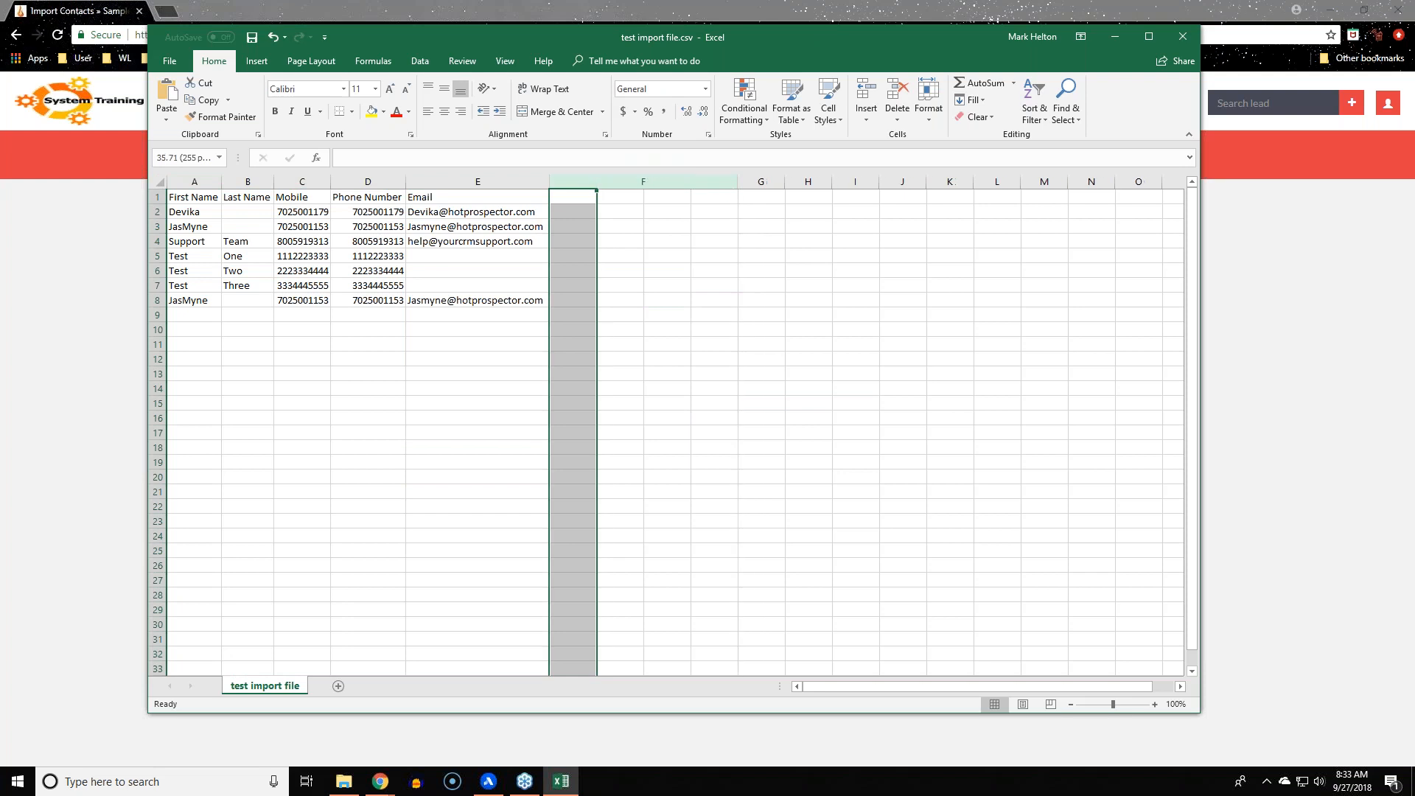
Enter heading 'Favorite Color' in F1, 'Blue' in F2 and 'Purple' in F3
{"action": "left_click", "coordinate": [604, 195]}
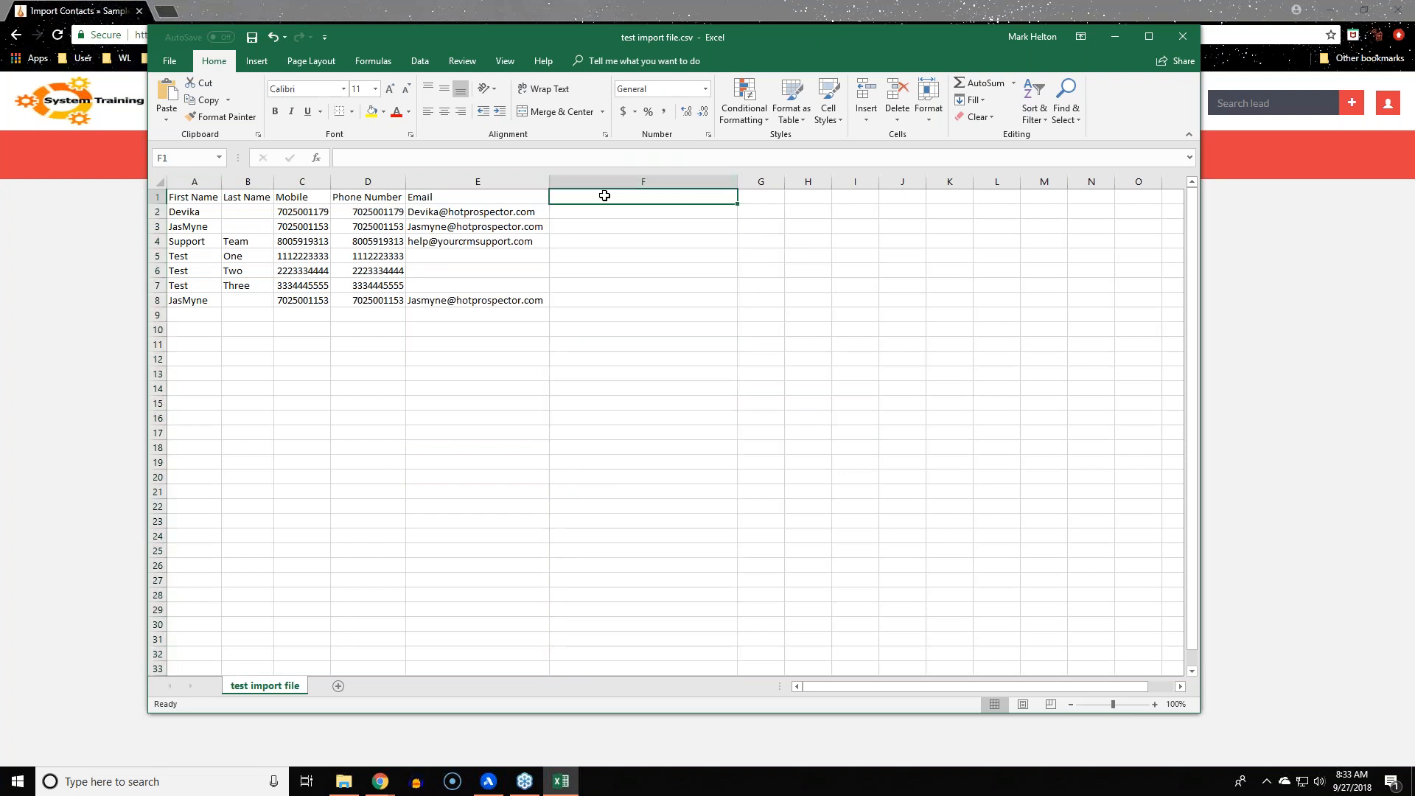
{"action": "type", "text": "Favorite Color"}
{"action": "key", "text": "Return"}
{"action": "key", "text": "Return"}
{"action": "key", "text": "Up"}
{"action": "type", "text": "Blue"}
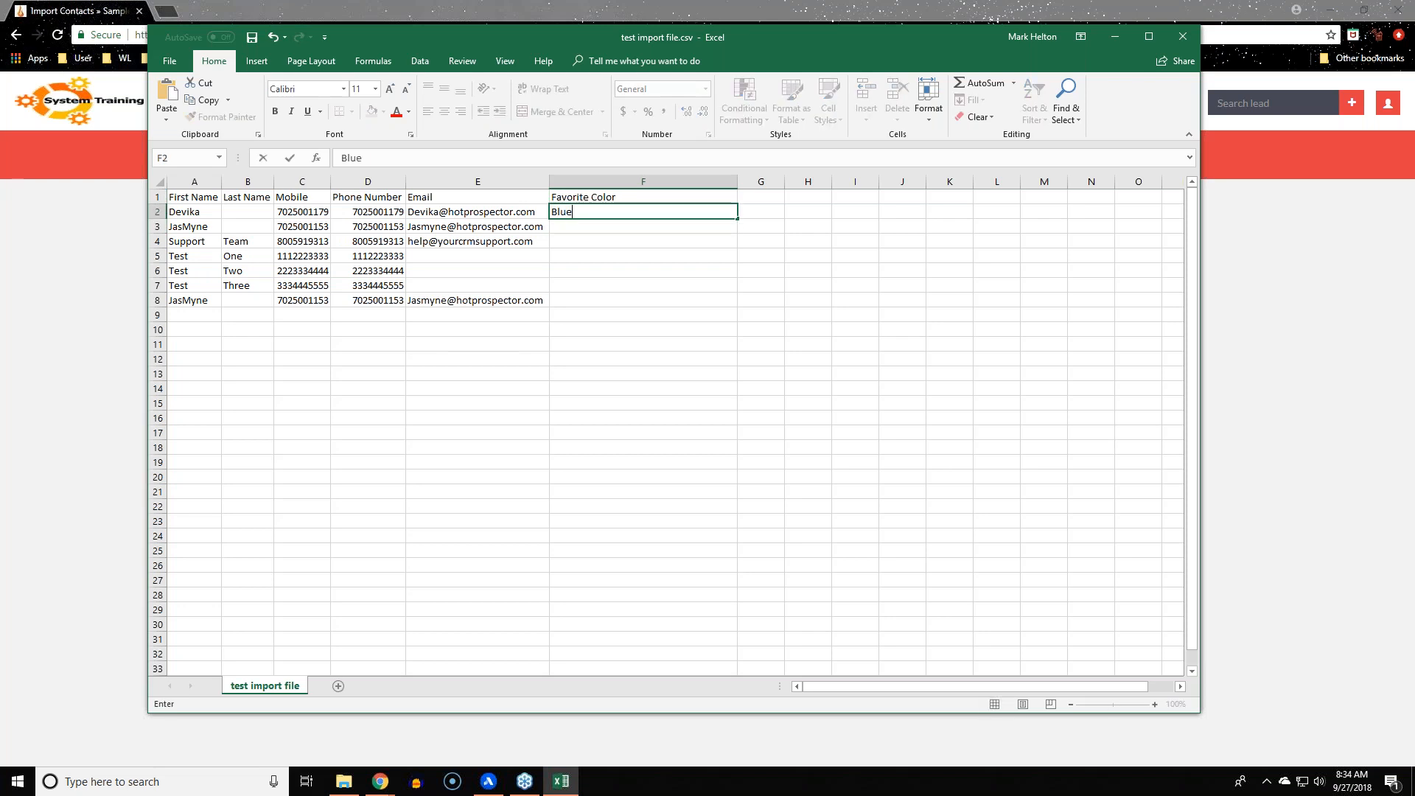
{"action": "key", "text": "Return"}
{"action": "type", "text": "Purplke"}
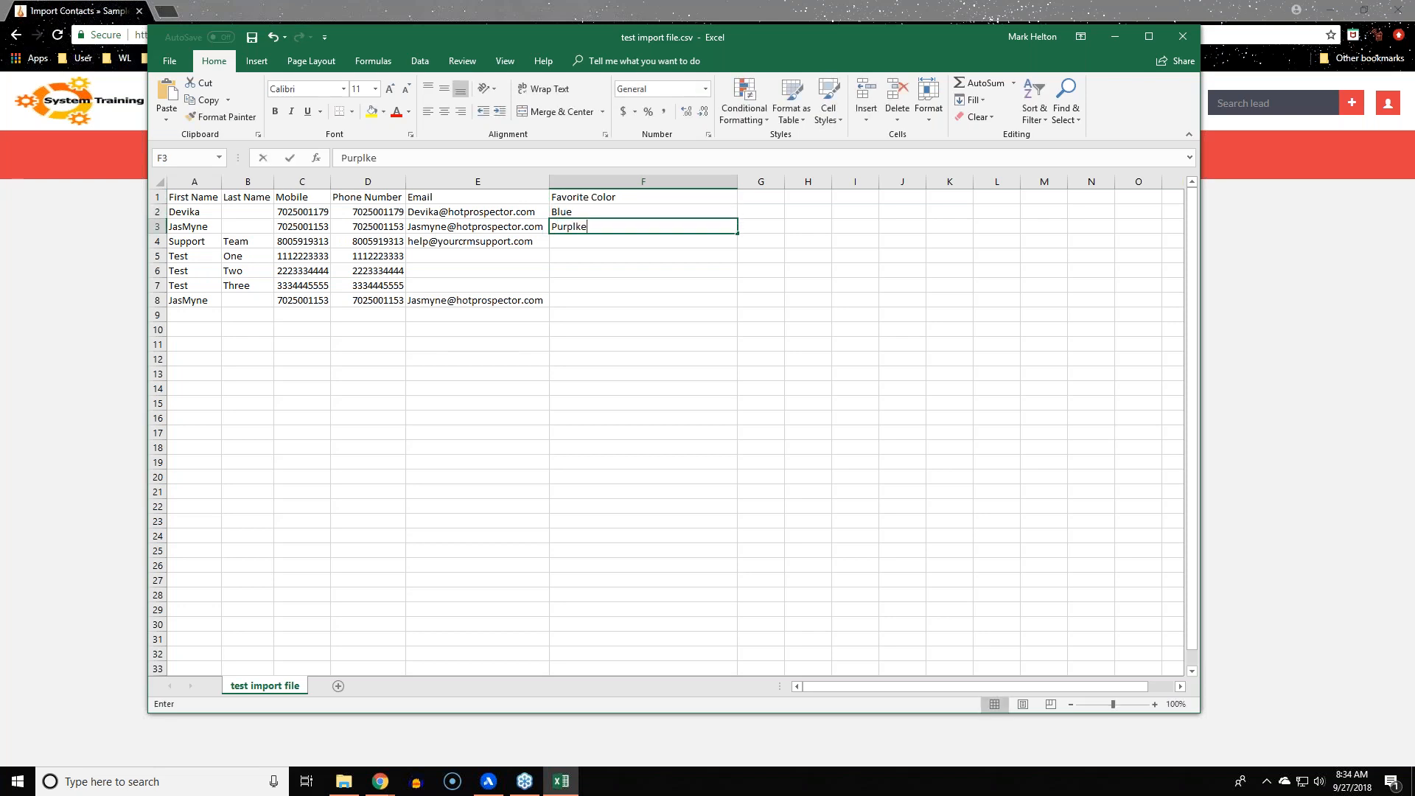
{"action": "key", "text": "BackSpace"}
{"action": "key", "text": "BackSpace"}
{"action": "type", "text": "e"}
{"action": "left_click", "coordinate": [597, 355]}
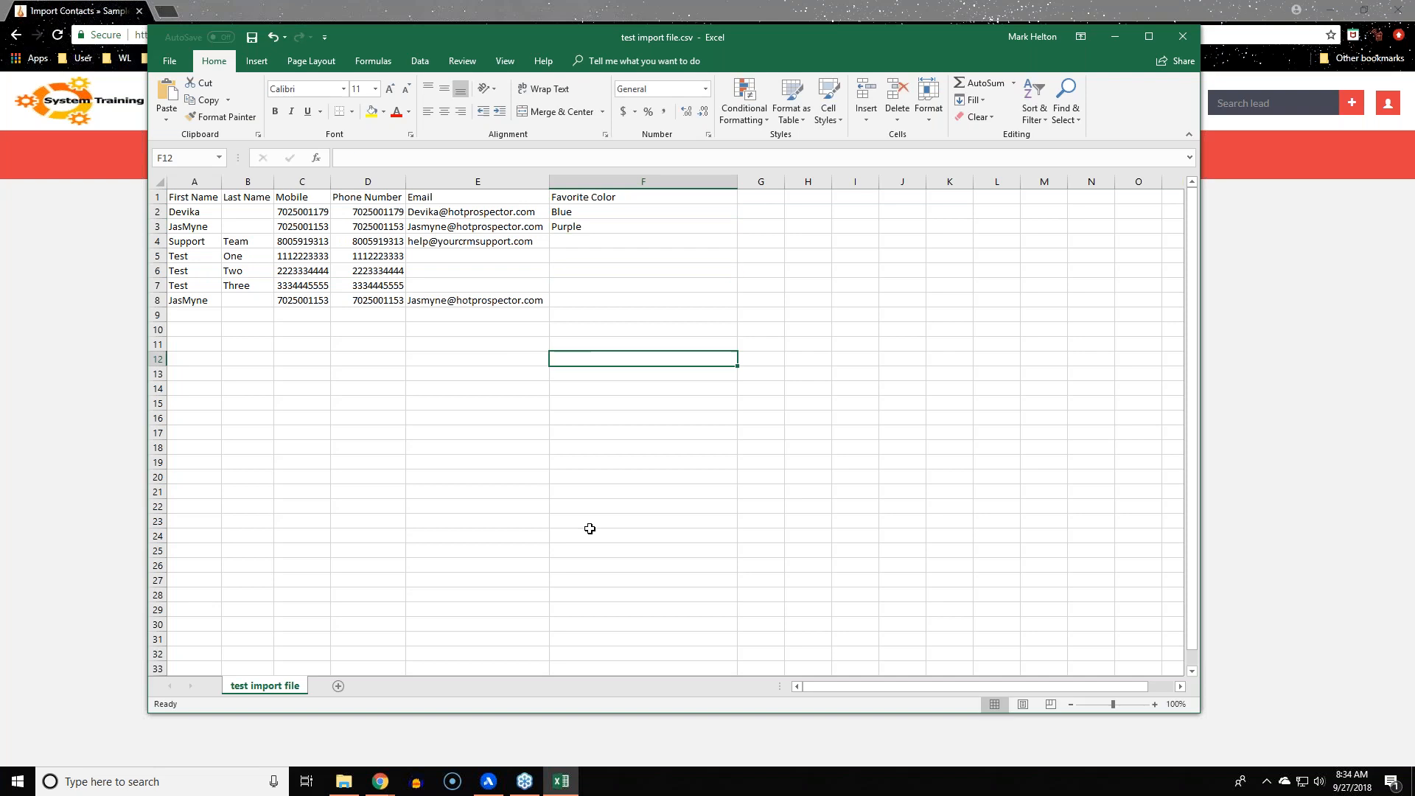
Save test import file.csv and return to the Import Contacts page
{"action": "left_click", "coordinate": [157, 241]}
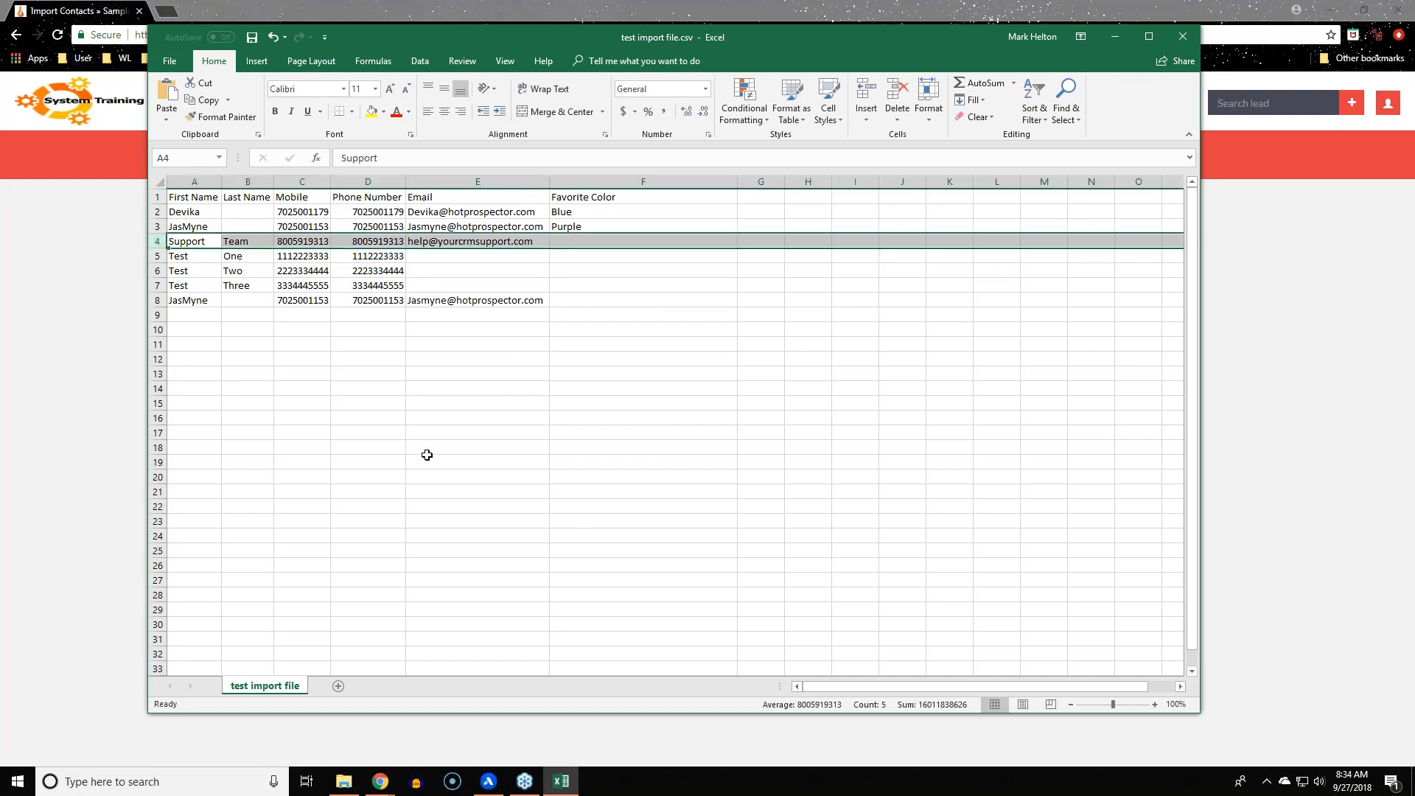
{"action": "left_click_drag", "start_coordinate": [759, 47], "coordinate": [846, 83]}
{"action": "left_click", "coordinate": [744, 454]}
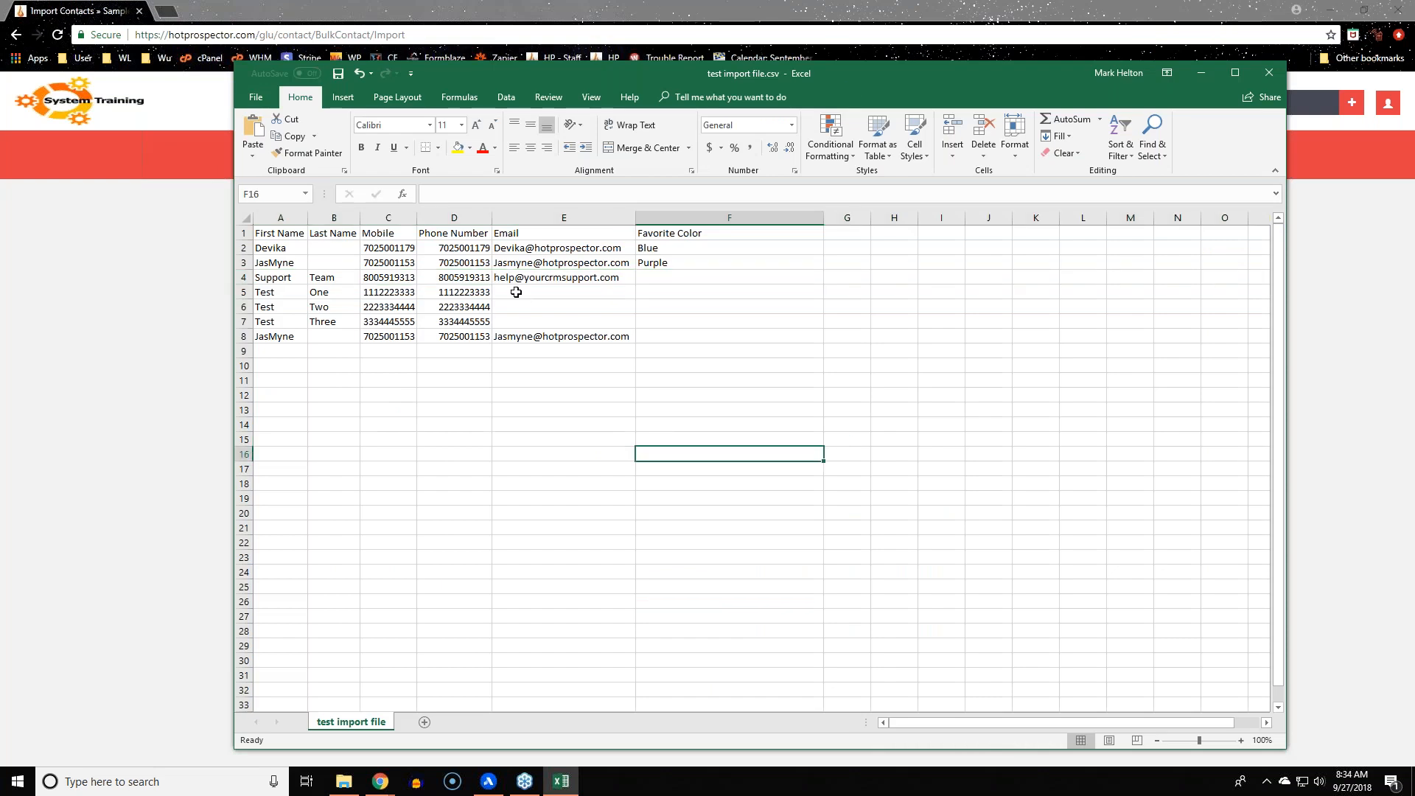
{"action": "left_click", "coordinate": [514, 280]}
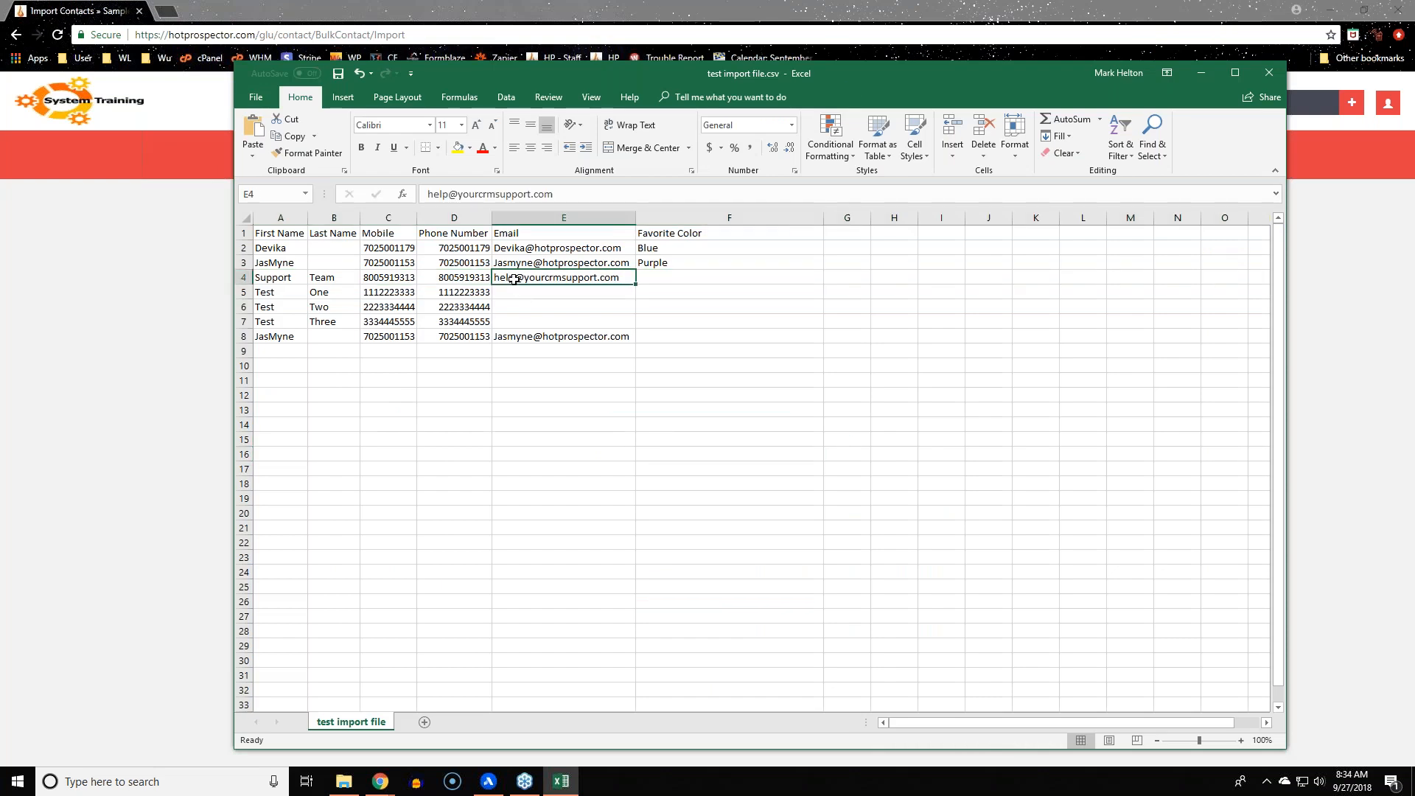
{"action": "left_click", "coordinate": [532, 398]}
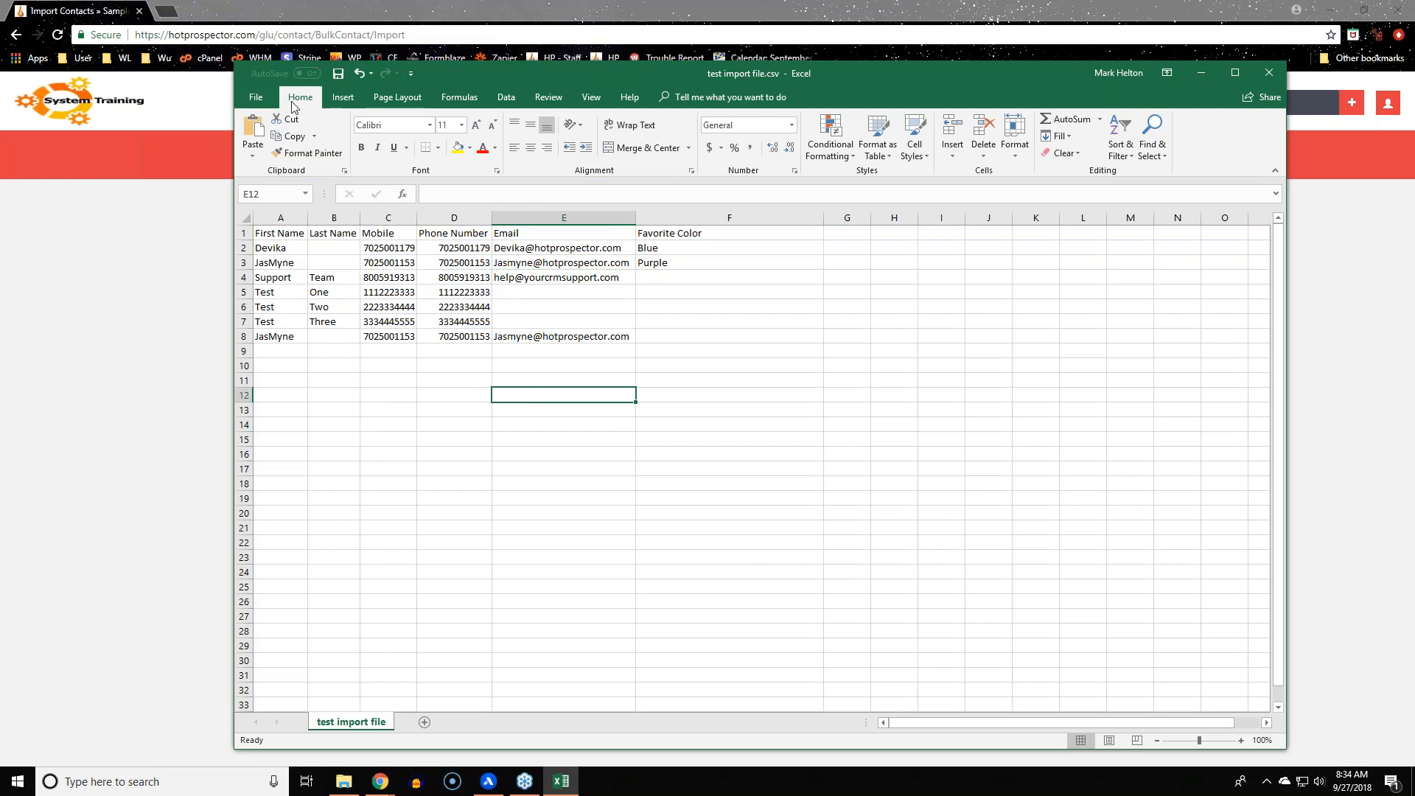
{"action": "left_click", "coordinate": [337, 73]}
{"action": "left_click", "coordinate": [169, 306]}
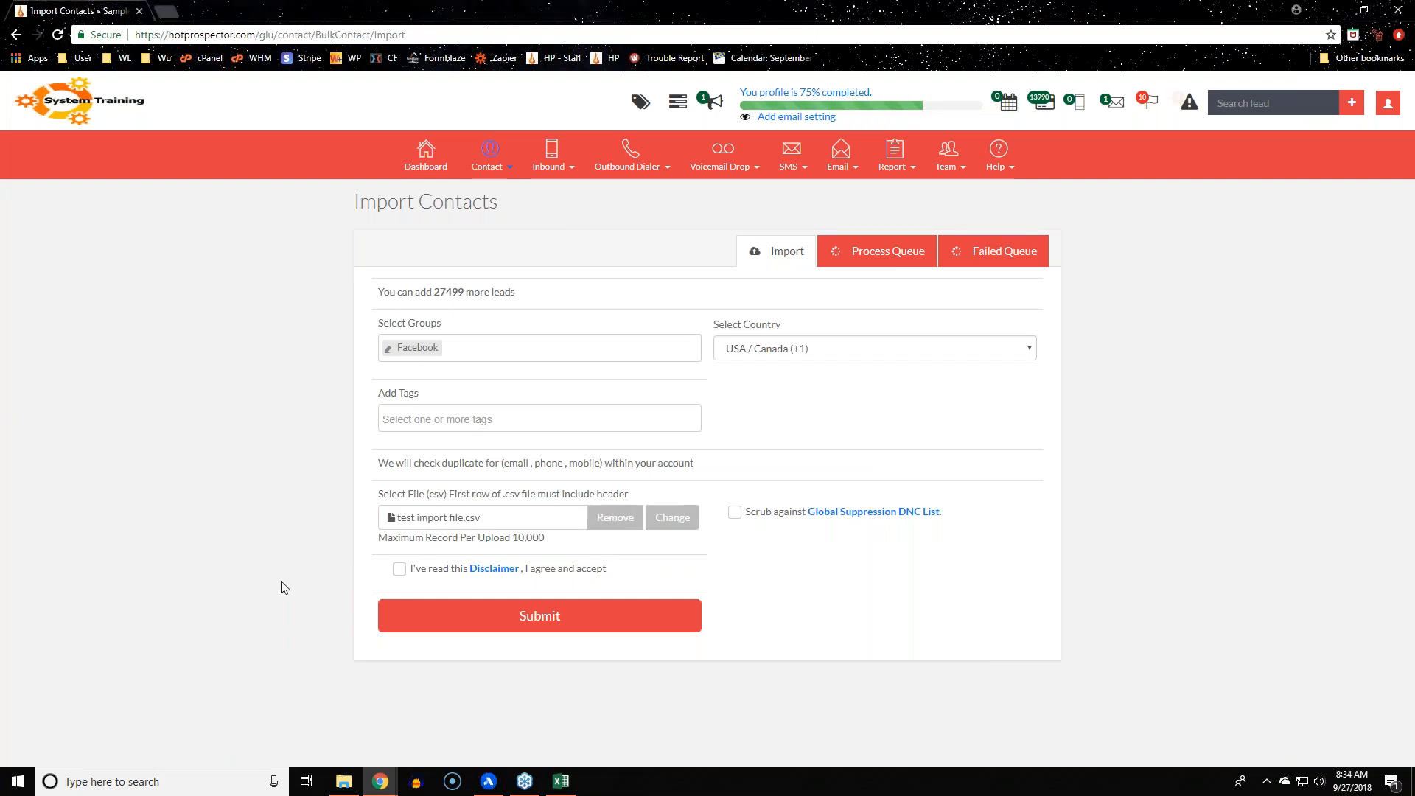
Accept the import disclaimer and submit the test import file
{"action": "left_click", "coordinate": [399, 569]}
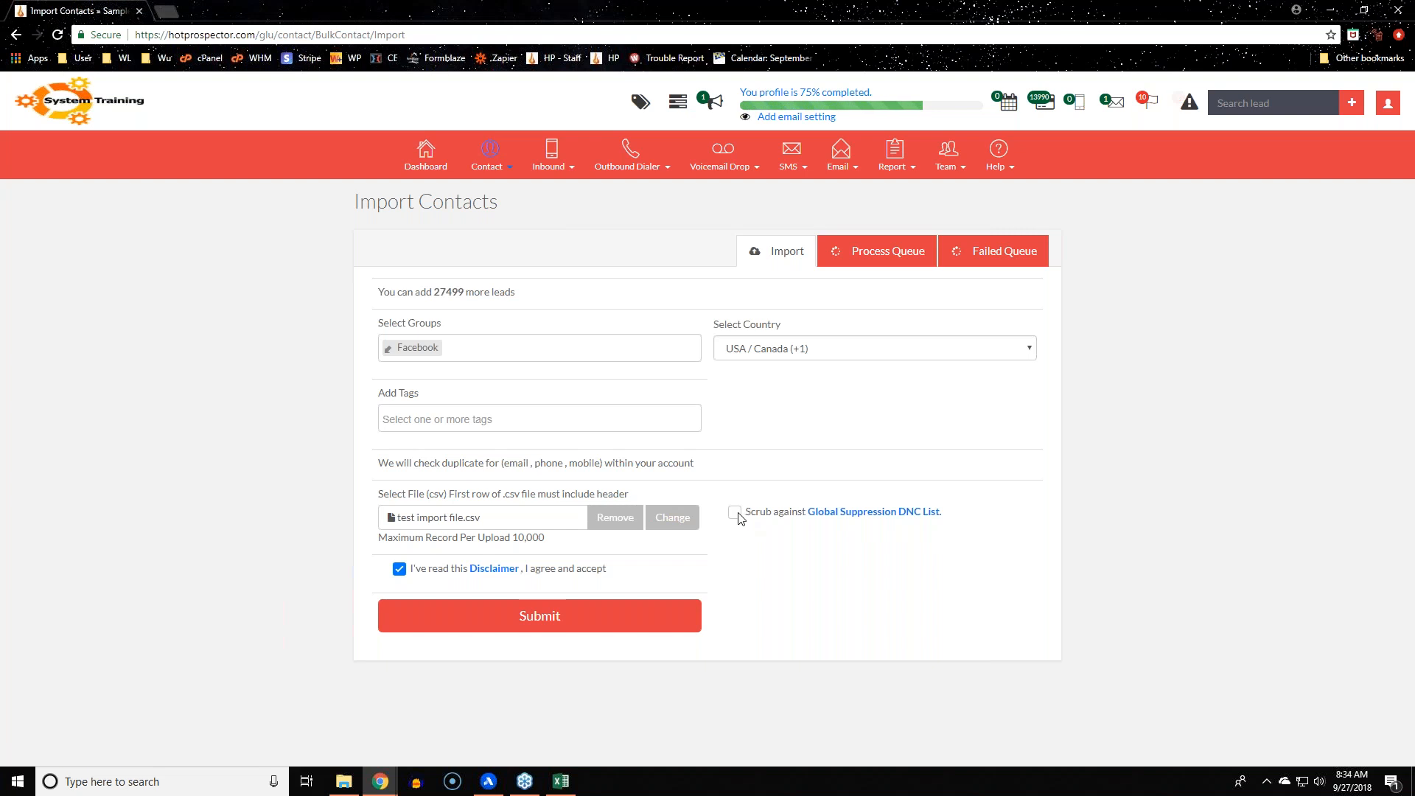
{"action": "left_click", "coordinate": [540, 617]}
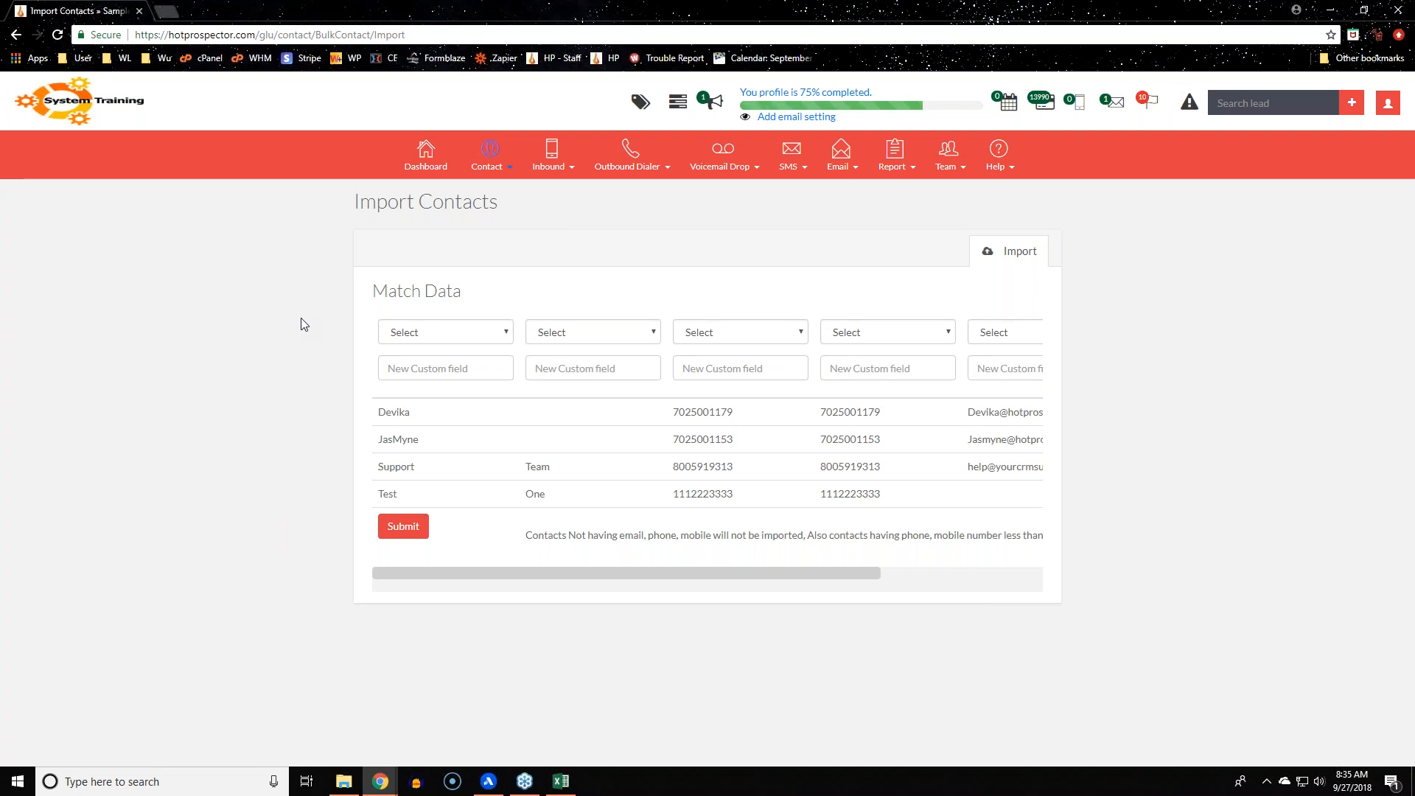
Map the first two columns to First Name and Last Name
{"action": "left_click", "coordinate": [472, 333]}
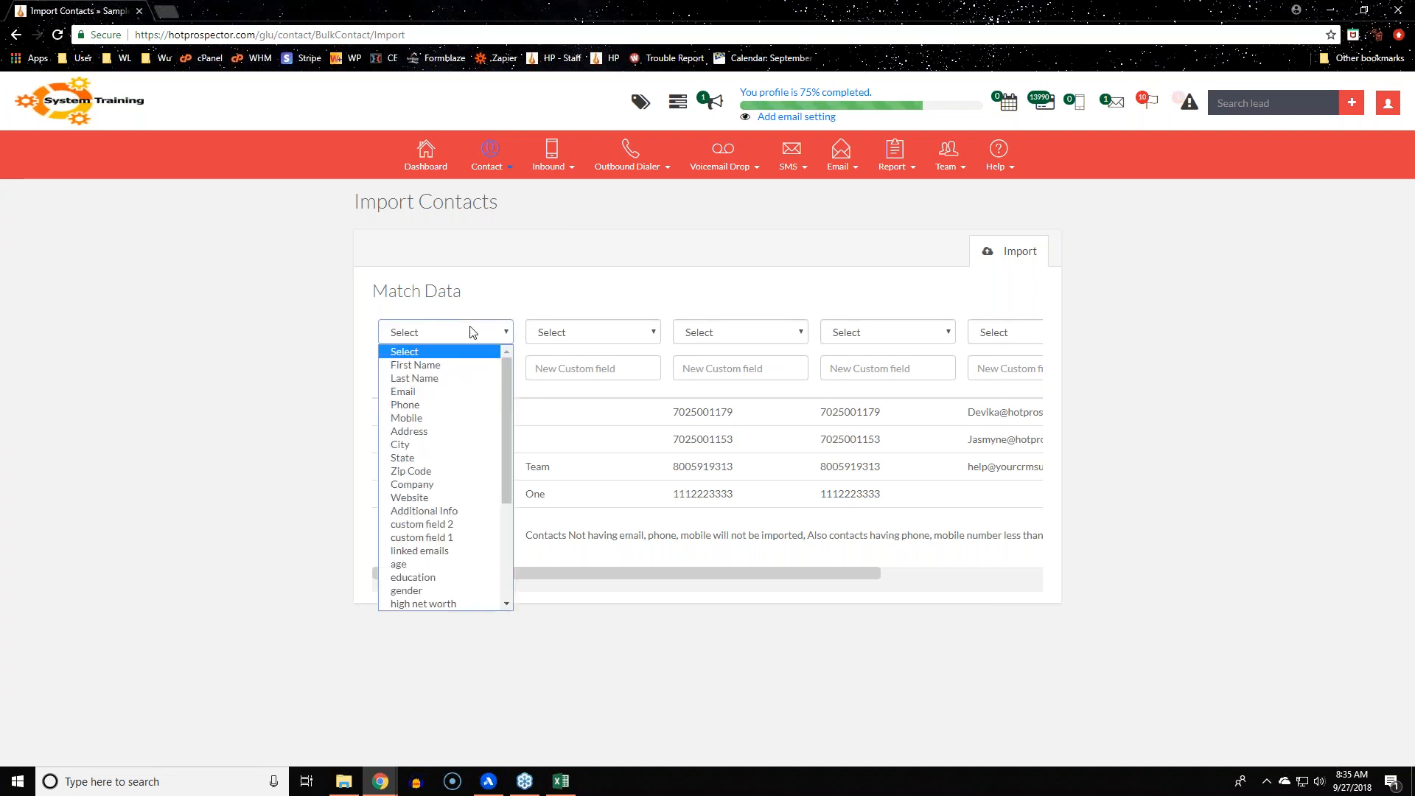
{"action": "left_click", "coordinate": [462, 368]}
{"action": "left_click", "coordinate": [578, 336]}
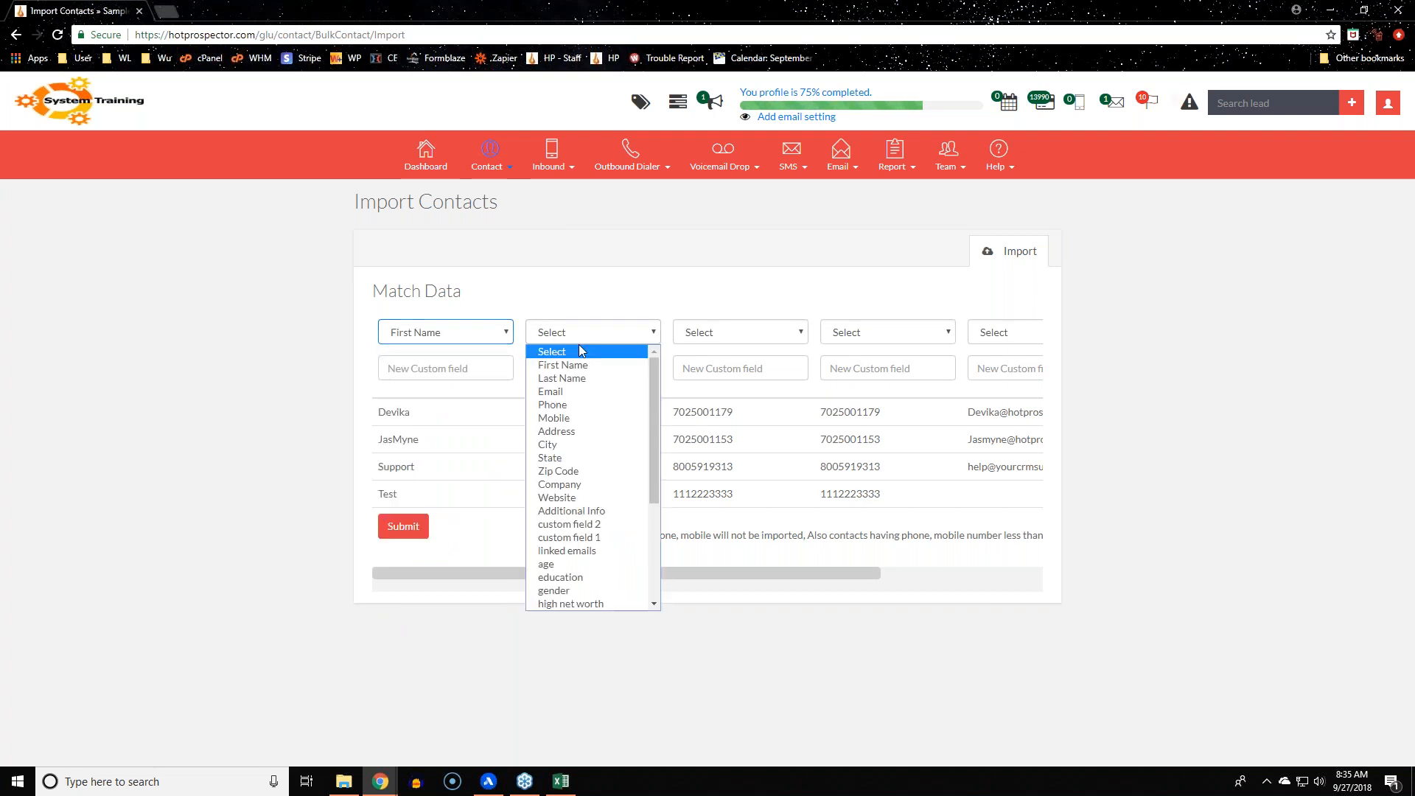
{"action": "left_click", "coordinate": [616, 383]}
{"action": "left_click_drag", "start_coordinate": [754, 572], "coordinate": [811, 573]}
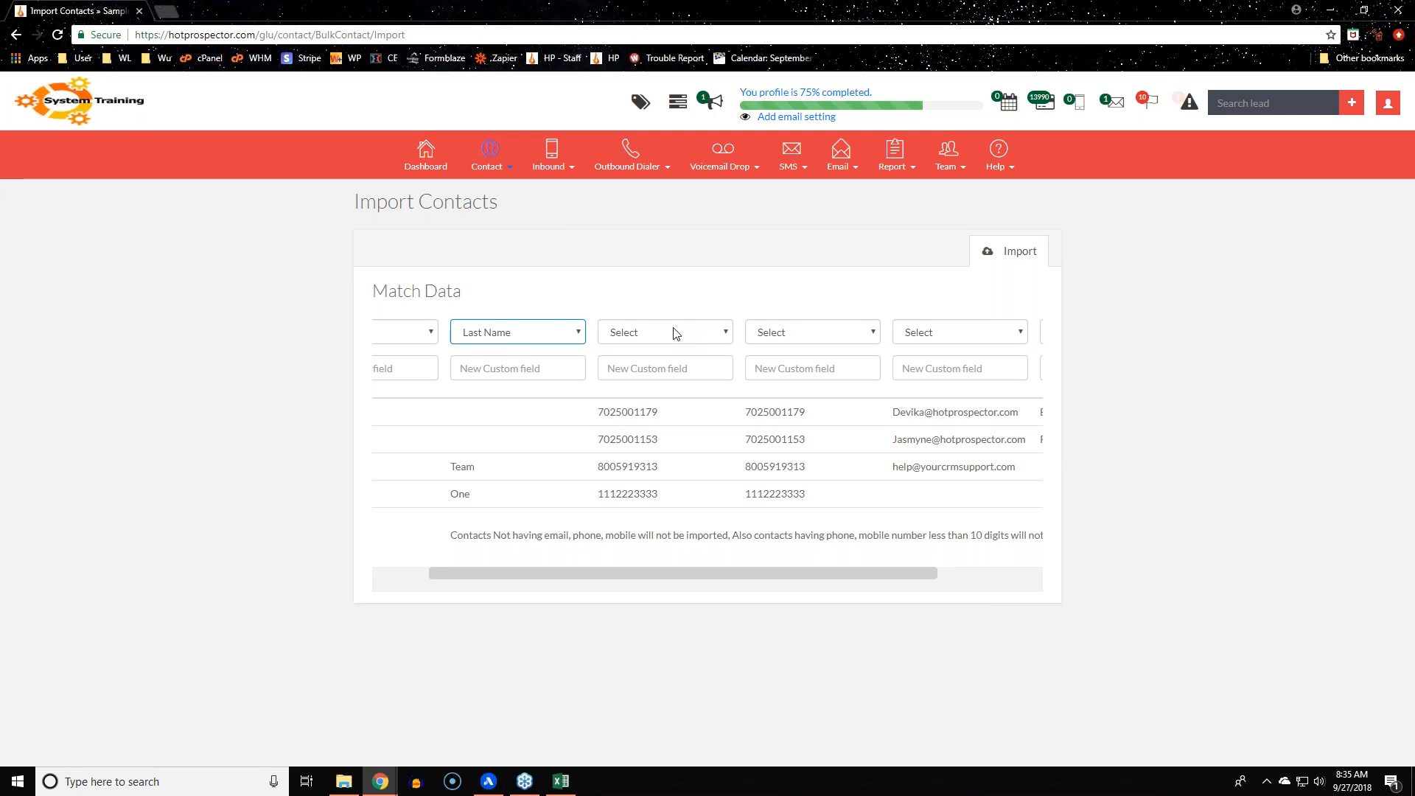
Map the next columns to Phone, Mobile and Email
{"action": "left_click", "coordinate": [676, 333]}
{"action": "left_click", "coordinate": [673, 407]}
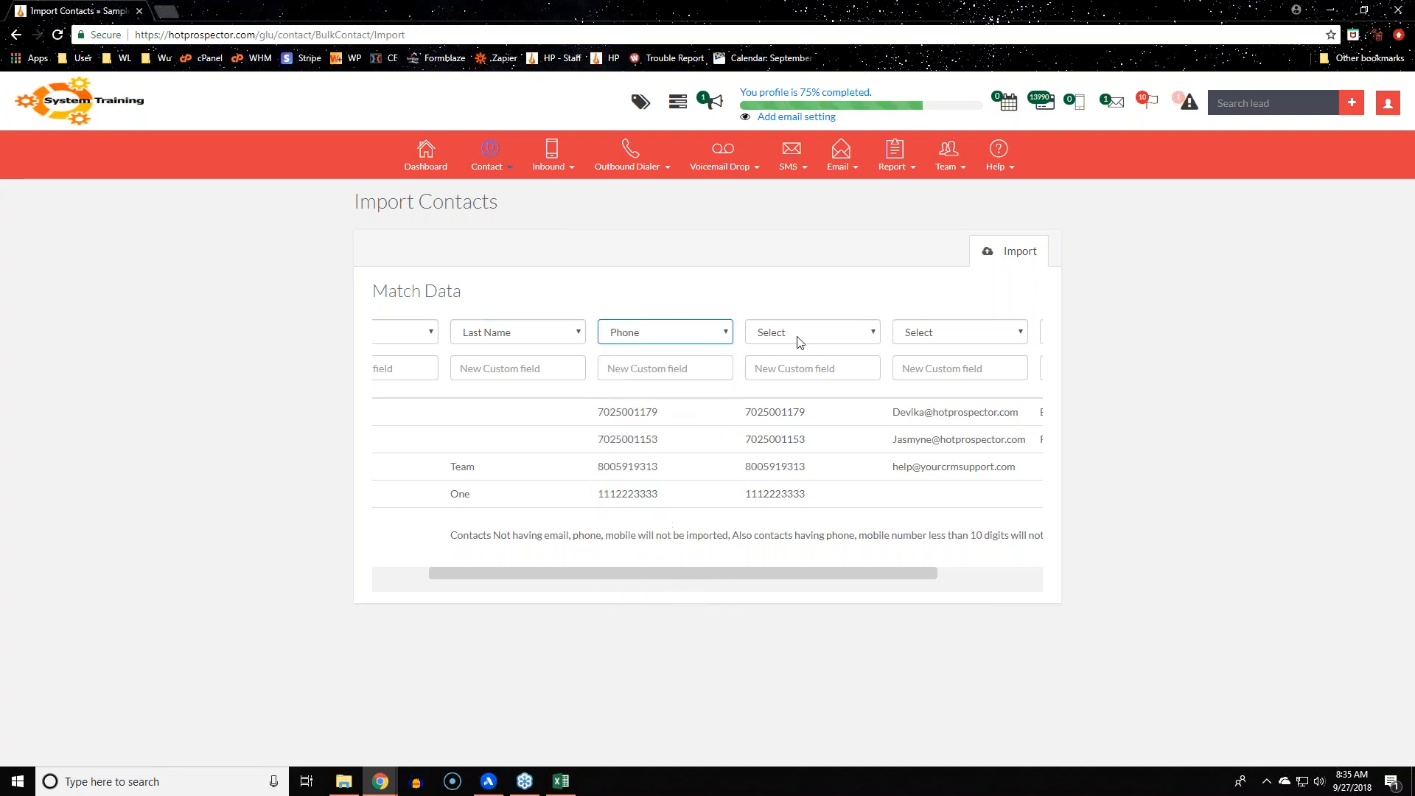
{"action": "left_click", "coordinate": [798, 337]}
{"action": "left_click", "coordinate": [798, 419]}
{"action": "left_click_drag", "start_coordinate": [923, 576], "coordinate": [1018, 576]}
{"action": "left_click", "coordinate": [830, 333]}
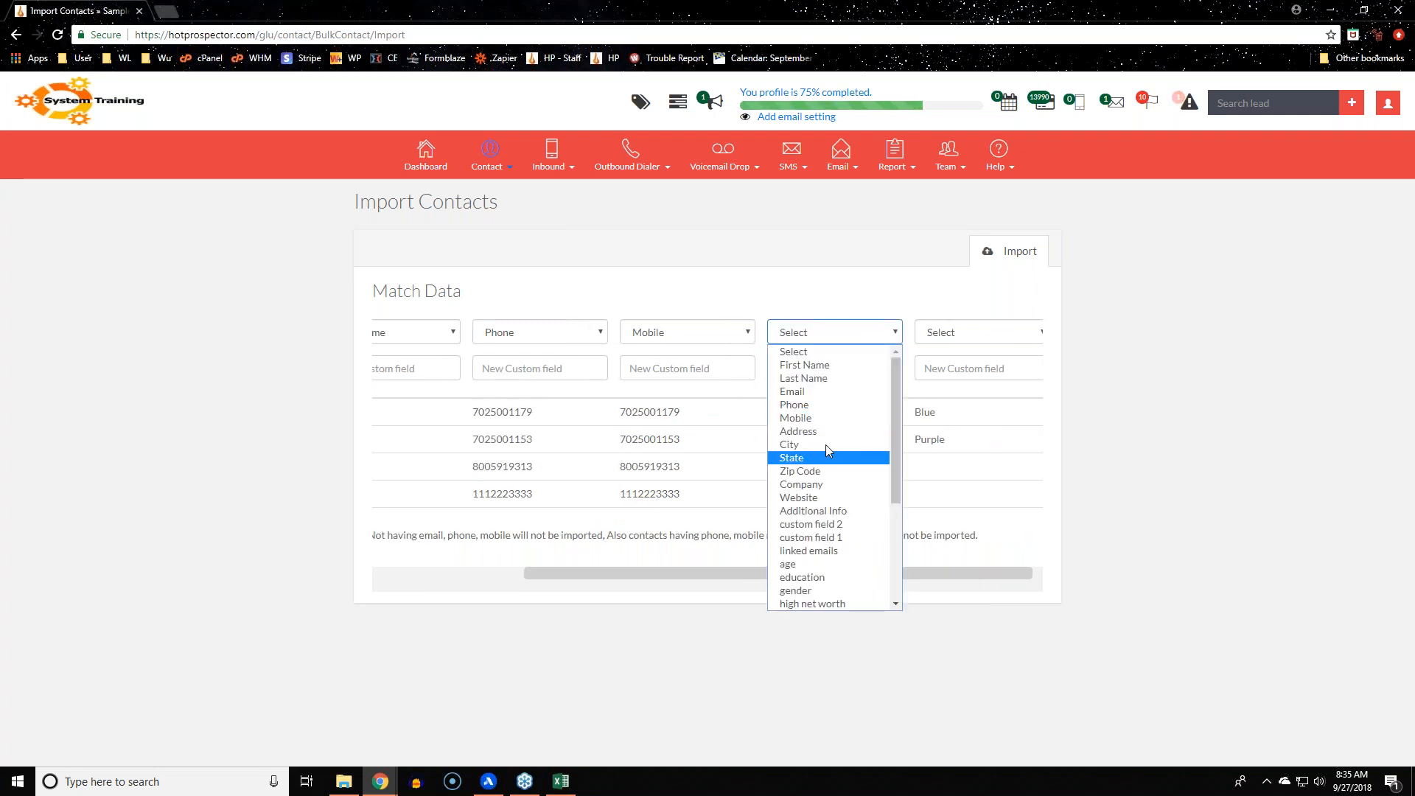
{"action": "left_click", "coordinate": [824, 391]}
{"action": "left_click_drag", "start_coordinate": [930, 572], "coordinate": [996, 572]}
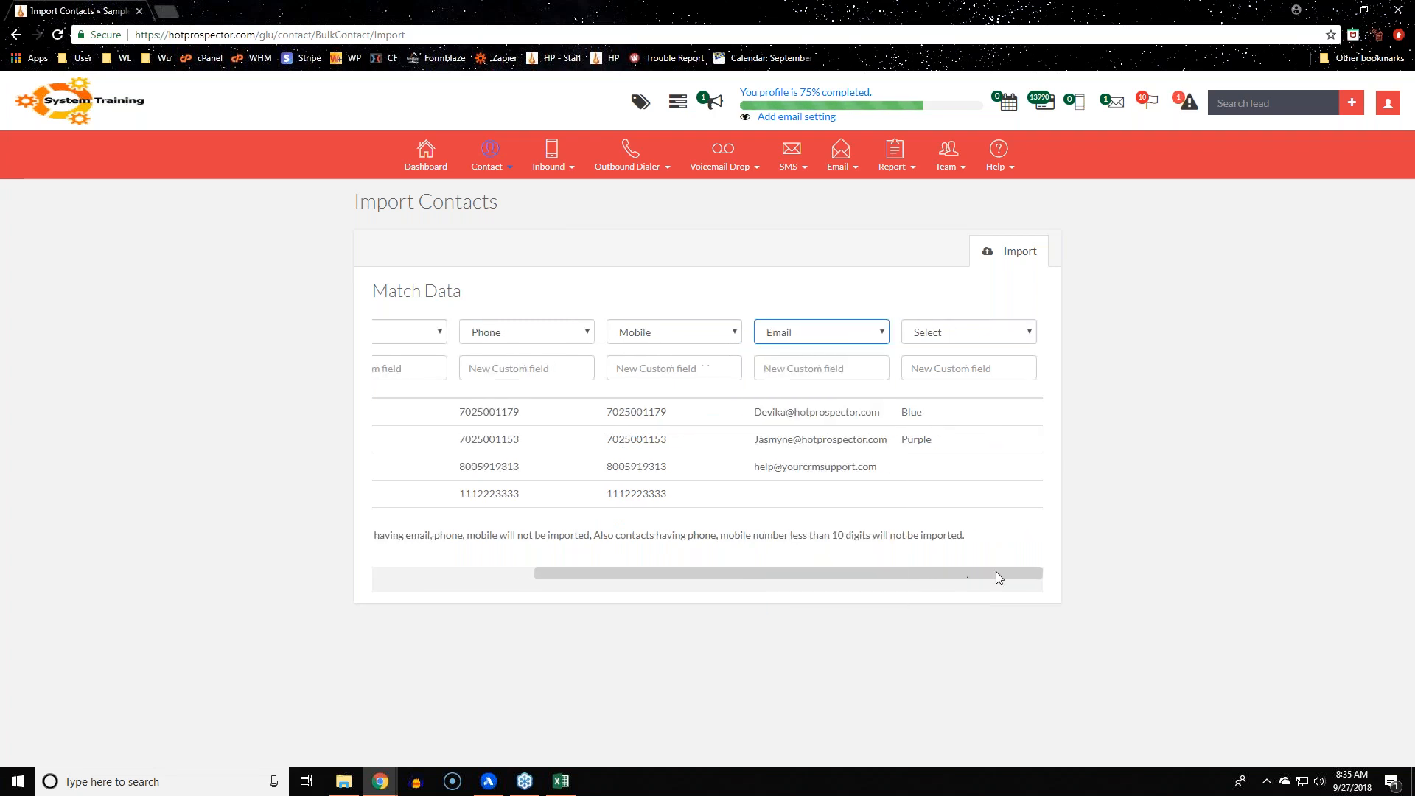
Create a Favorite_color custom field for the colour column and submit the mapping
{"action": "left_click", "coordinate": [983, 332]}
{"action": "scroll", "coordinate": [988, 538], "scroll_direction": "down", "scroll_amount": 3}
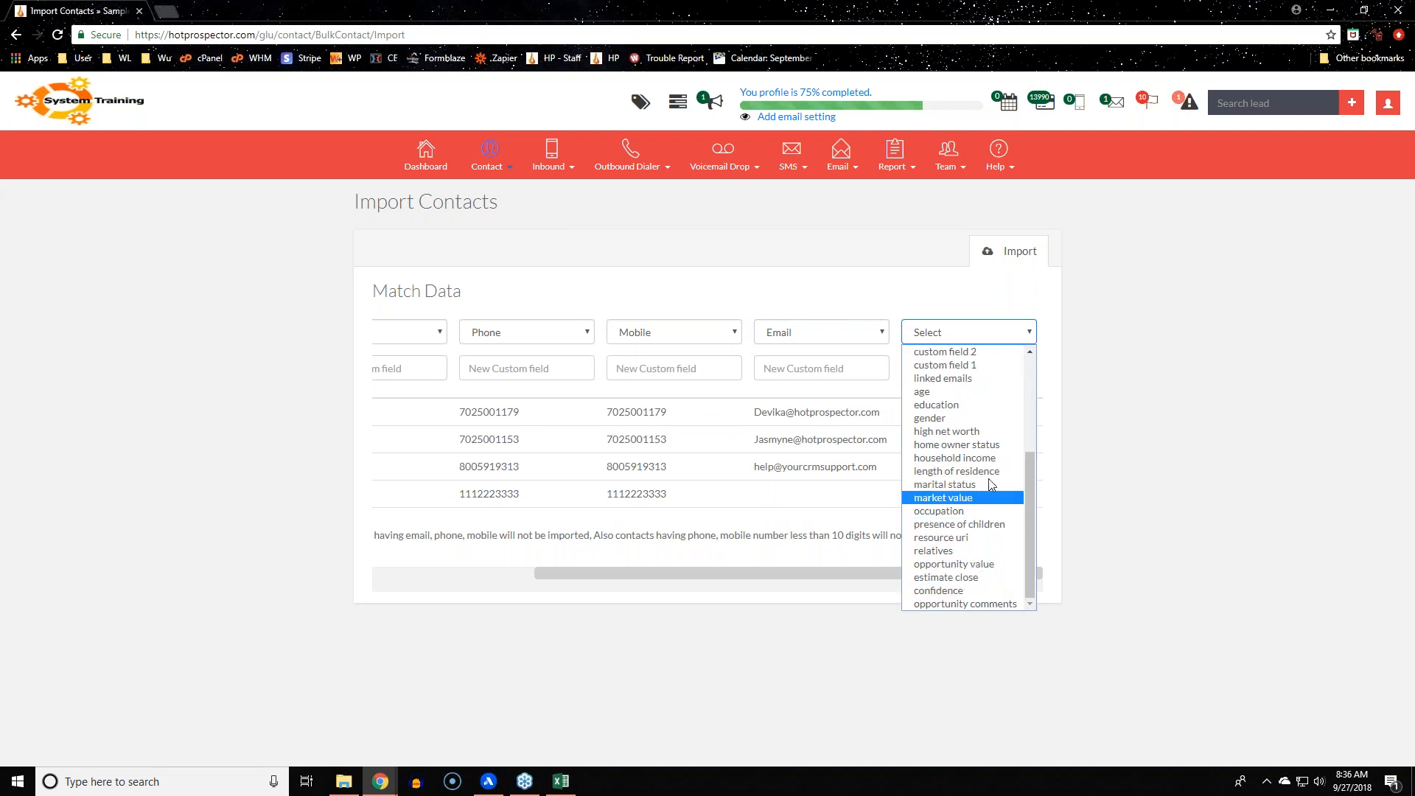
{"action": "left_click", "coordinate": [936, 639]}
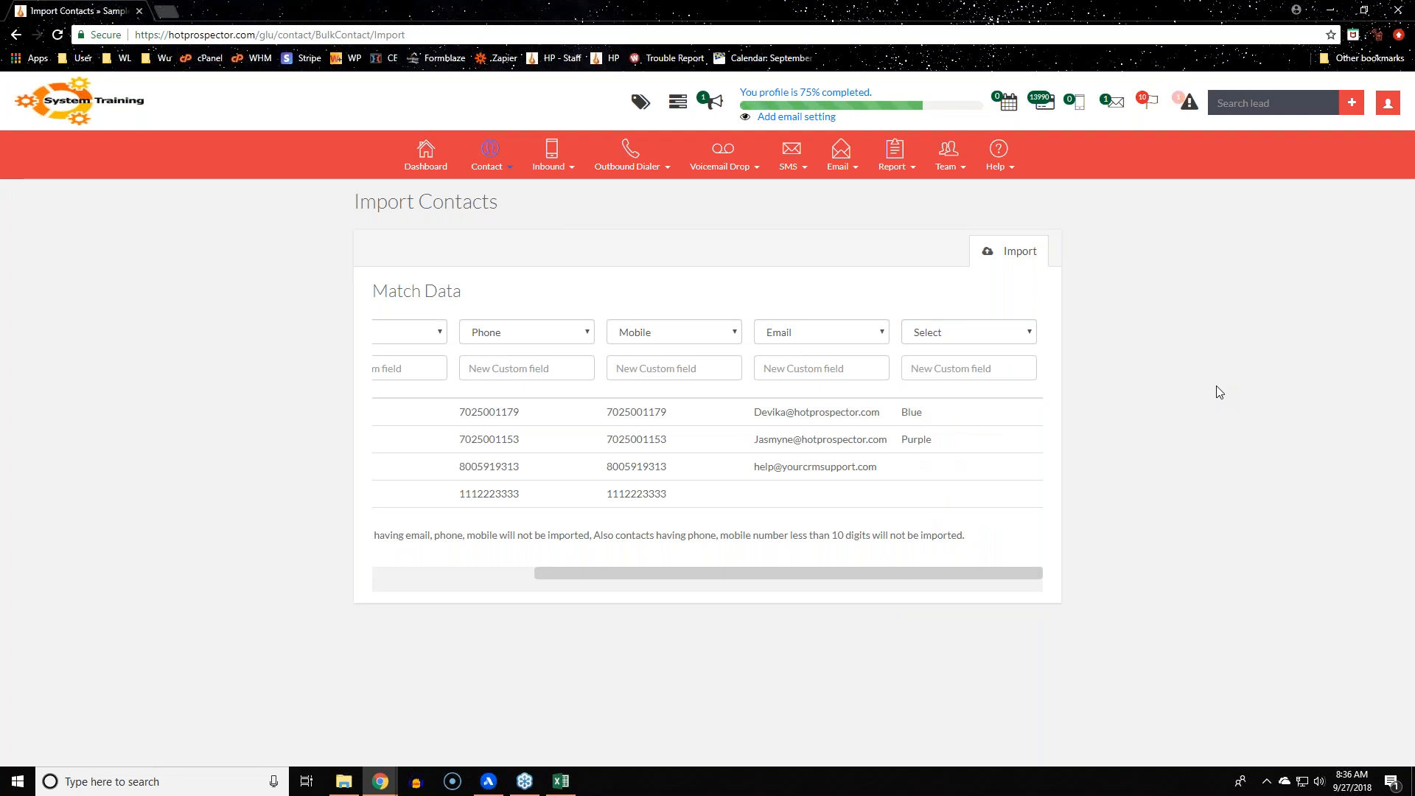
{"action": "left_click", "coordinate": [1024, 363]}
{"action": "left_click", "coordinate": [559, 782]}
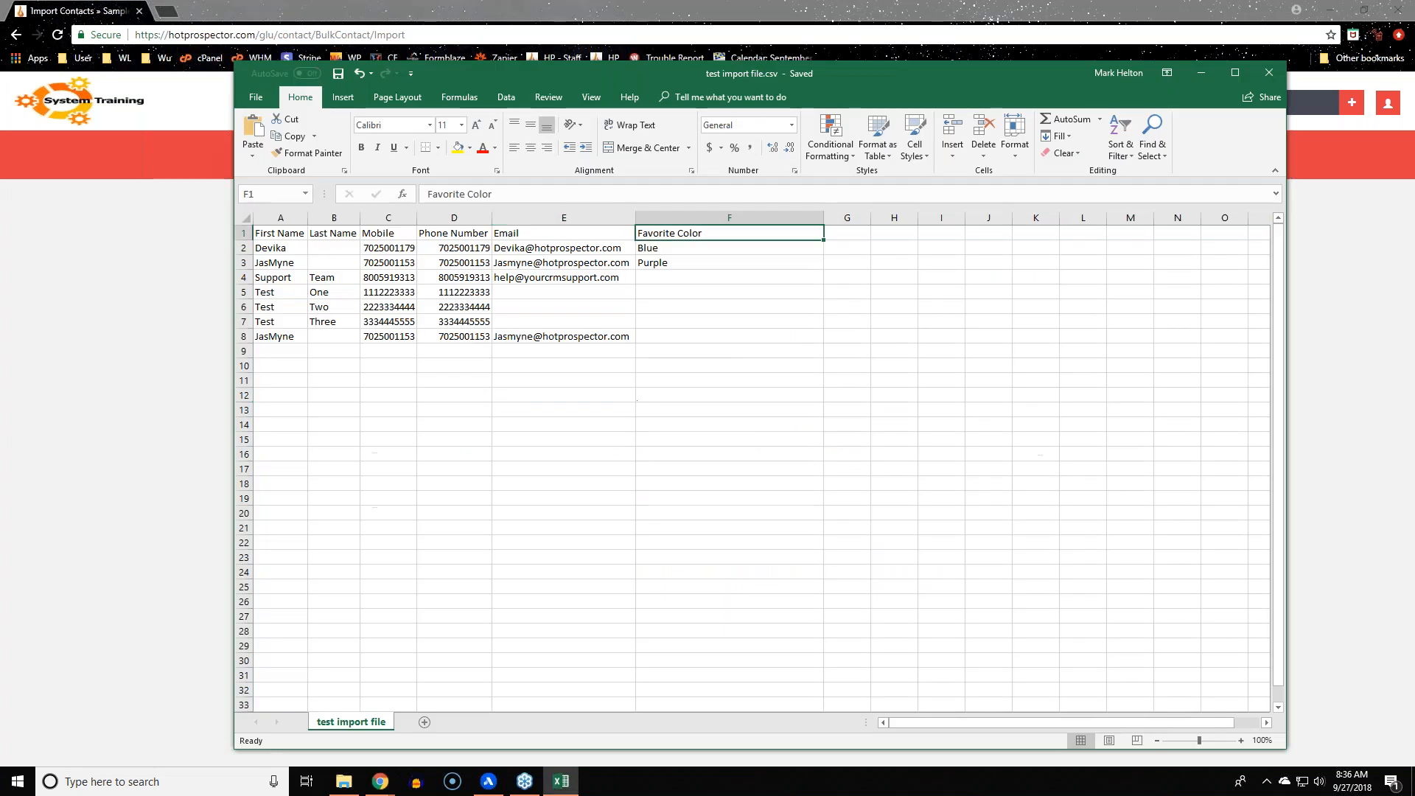
{"action": "key", "text": "alt+Tab"}
{"action": "left_click", "coordinate": [986, 363]}
{"action": "type", "text": "F"}
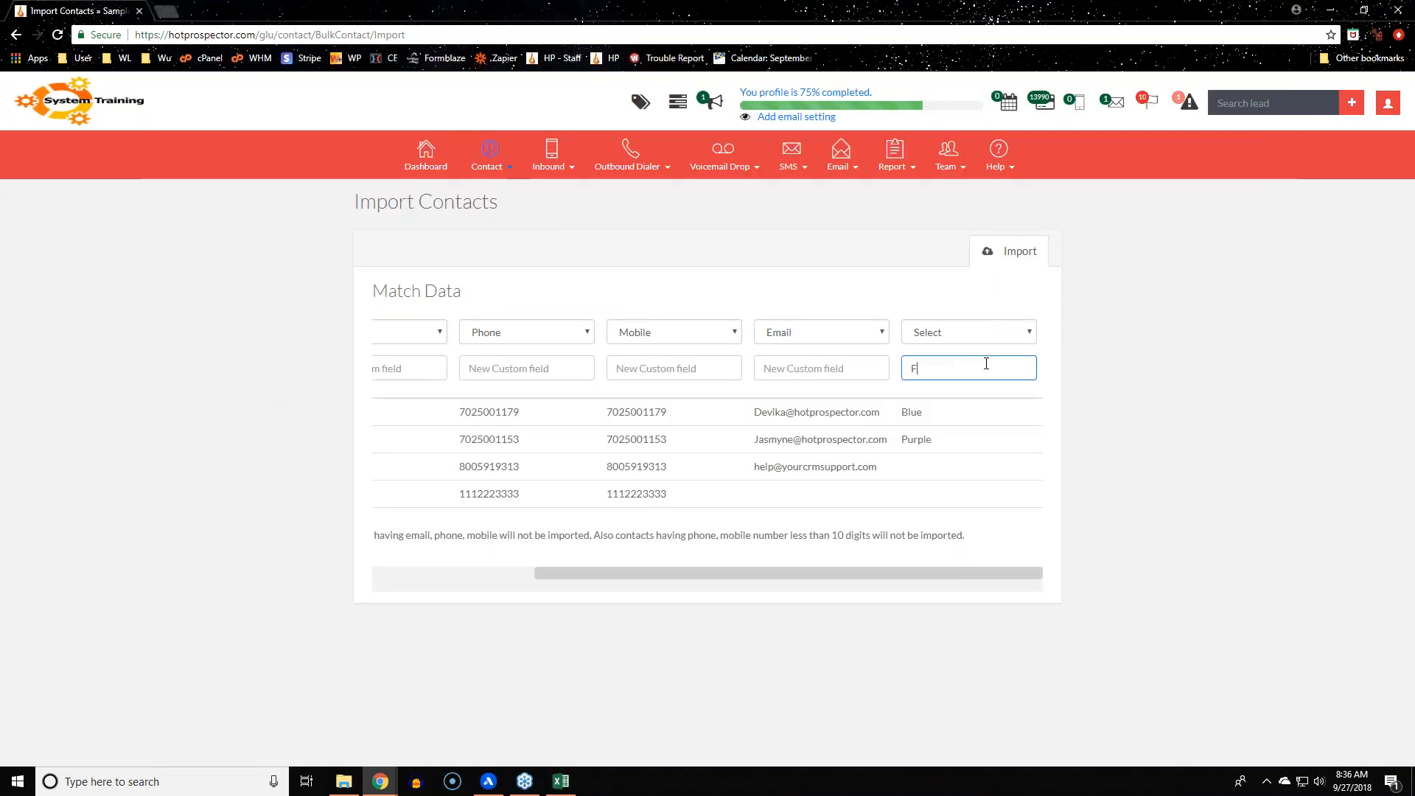
{"action": "type", "text": "avorite_color"}
{"action": "left_click", "coordinate": [1291, 462]}
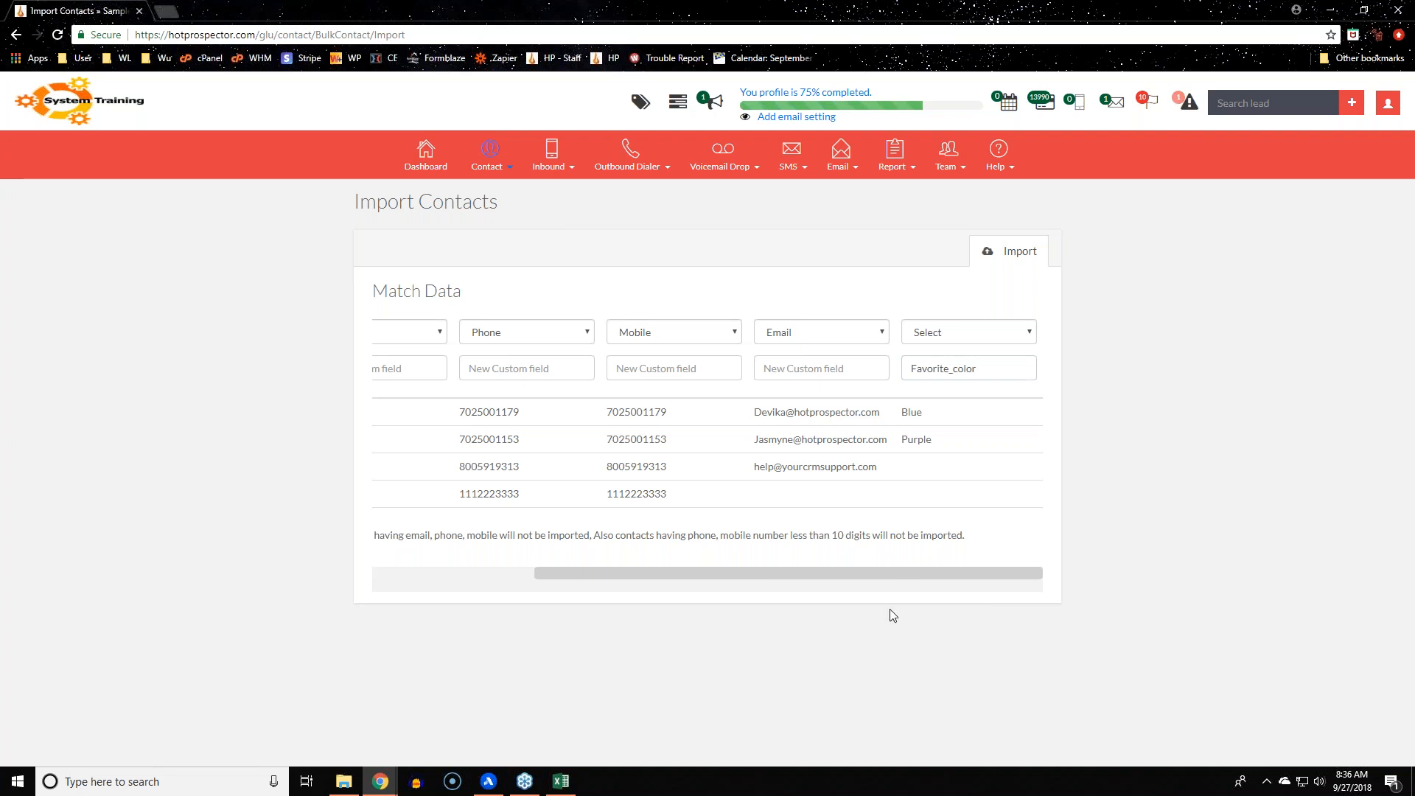
{"action": "left_click_drag", "start_coordinate": [812, 573], "coordinate": [445, 556]}
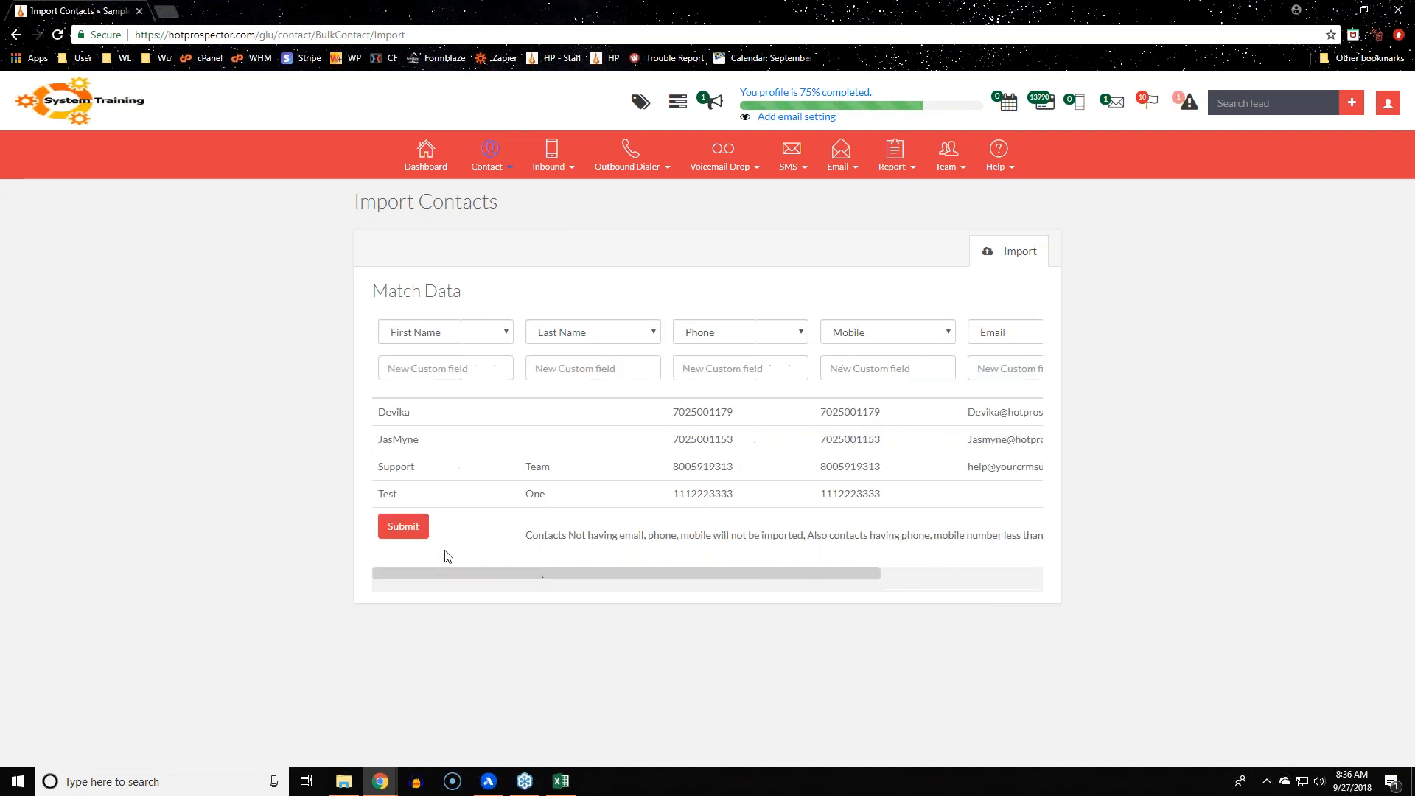
{"action": "left_click", "coordinate": [410, 530]}
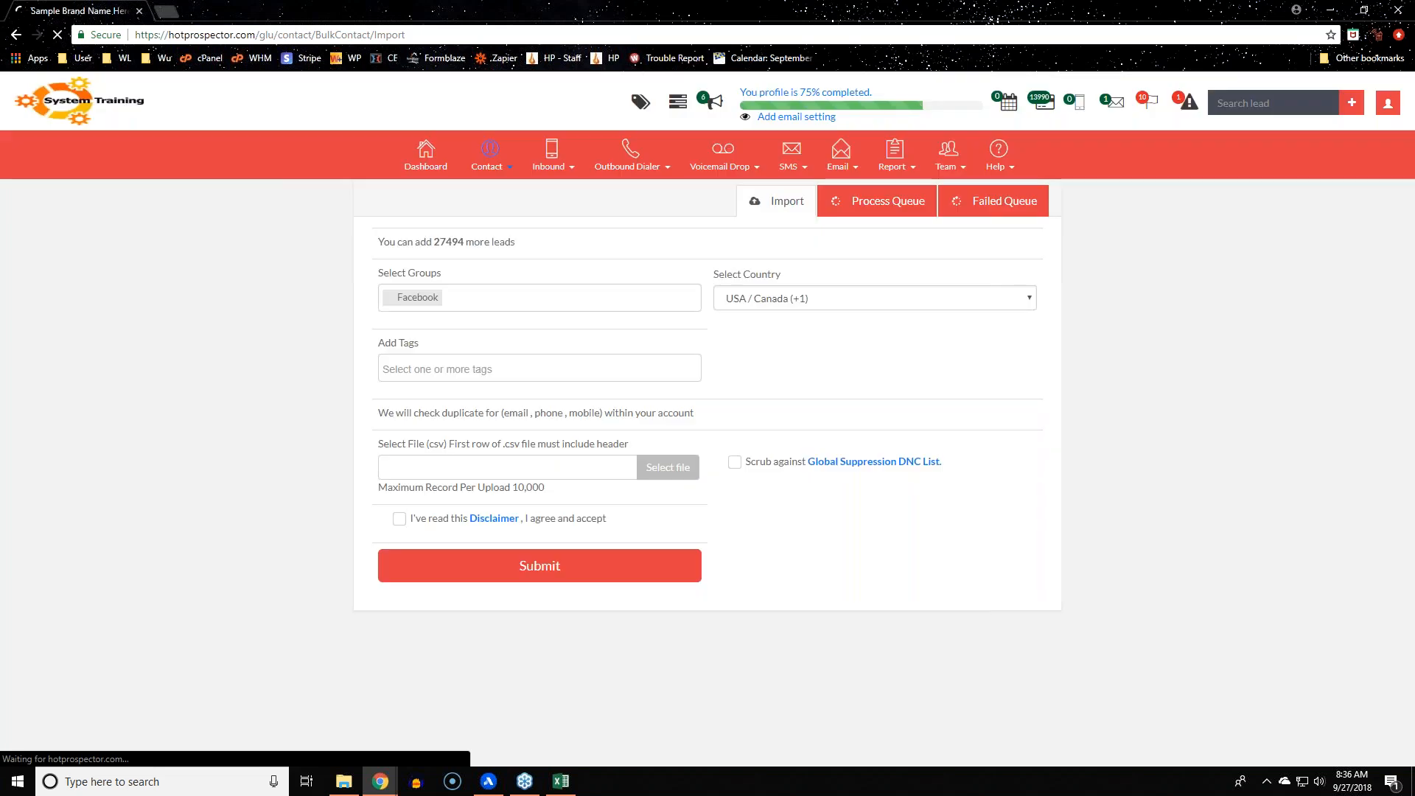
Review the notice: 6 of 7 records imported, 1 duplicate skipped
{"action": "left_click_drag", "start_coordinate": [370, 250], "coordinate": [753, 251]}
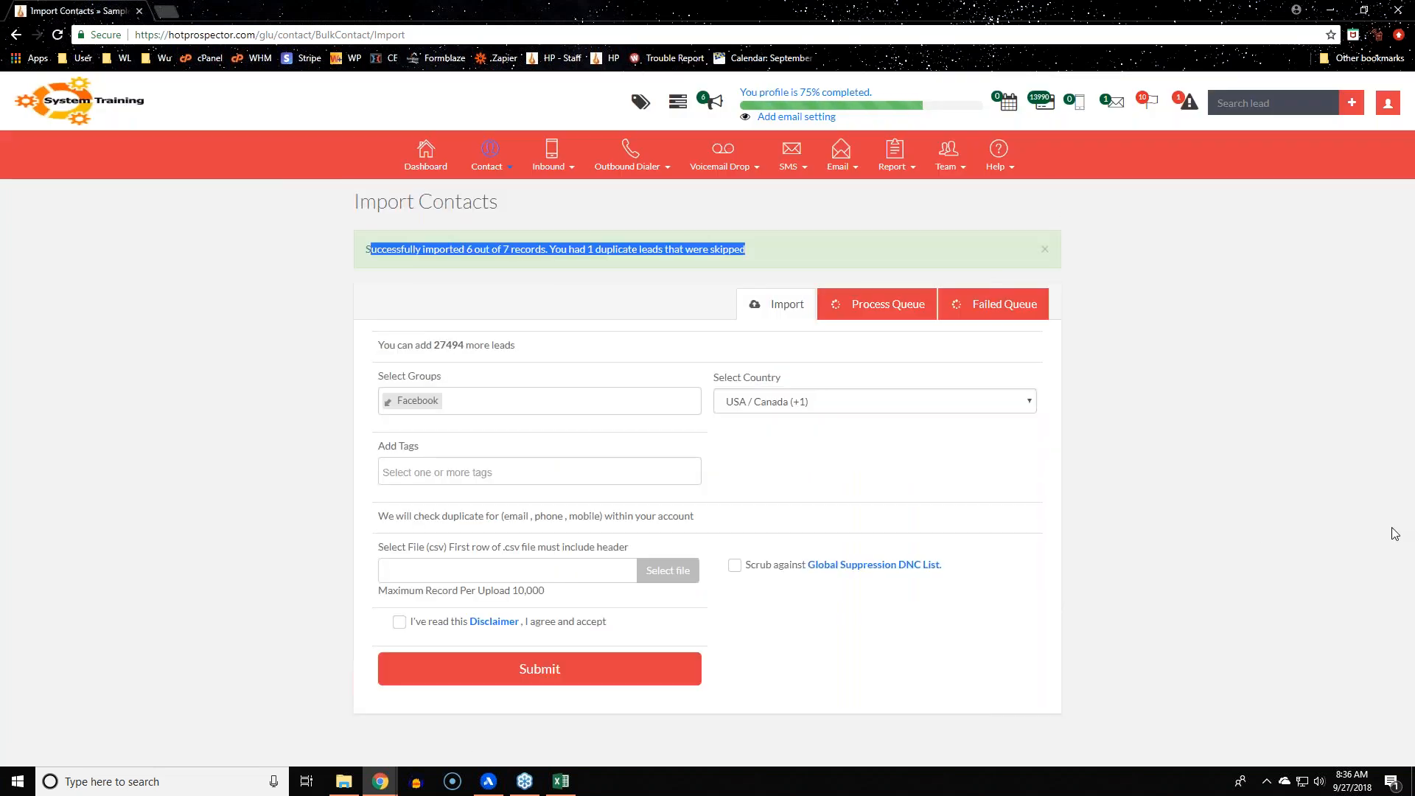
{"action": "left_click", "coordinate": [1263, 536]}
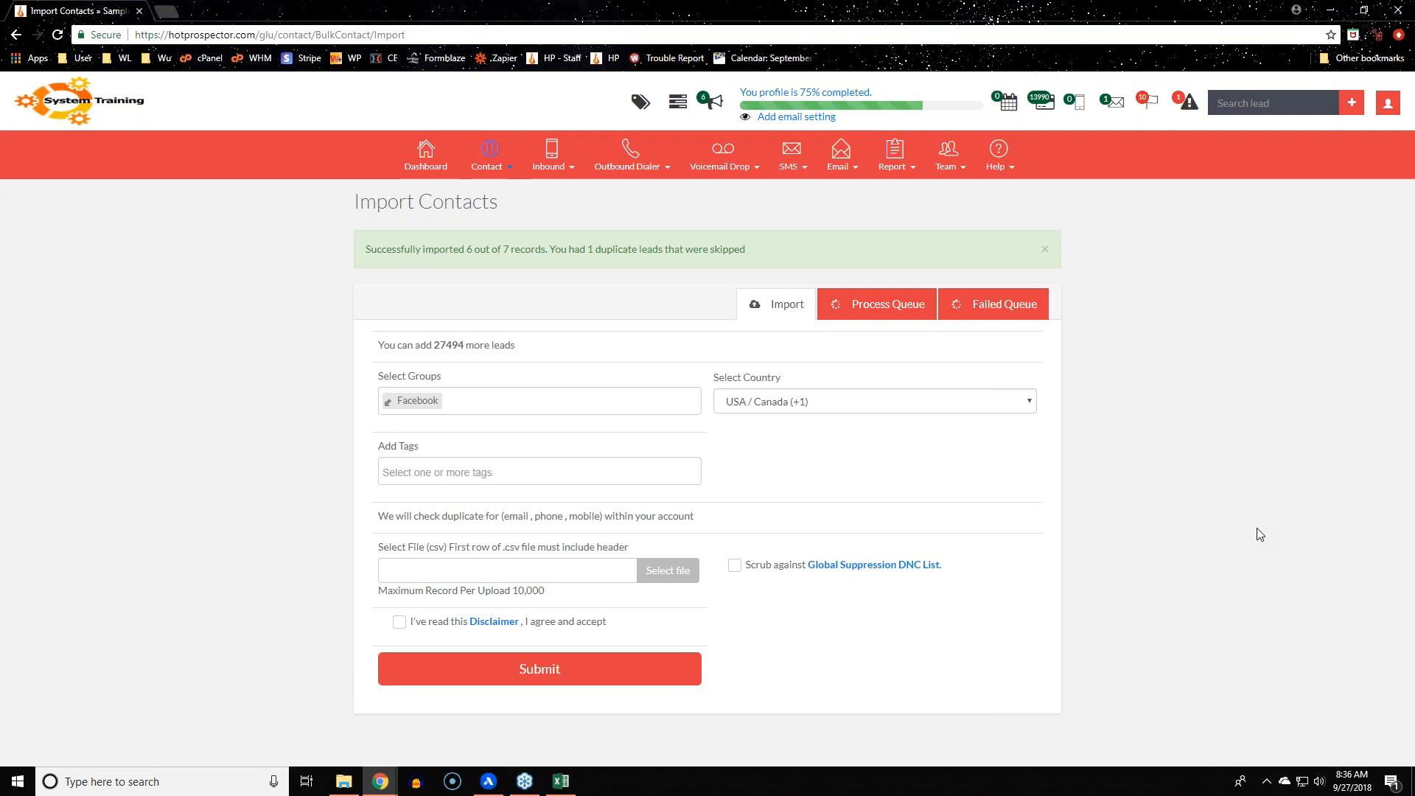
{"action": "left_click", "coordinate": [488, 156]}
Confirm the import queue is empty, then open Groups in a new tab
{"action": "left_click", "coordinate": [861, 321]}
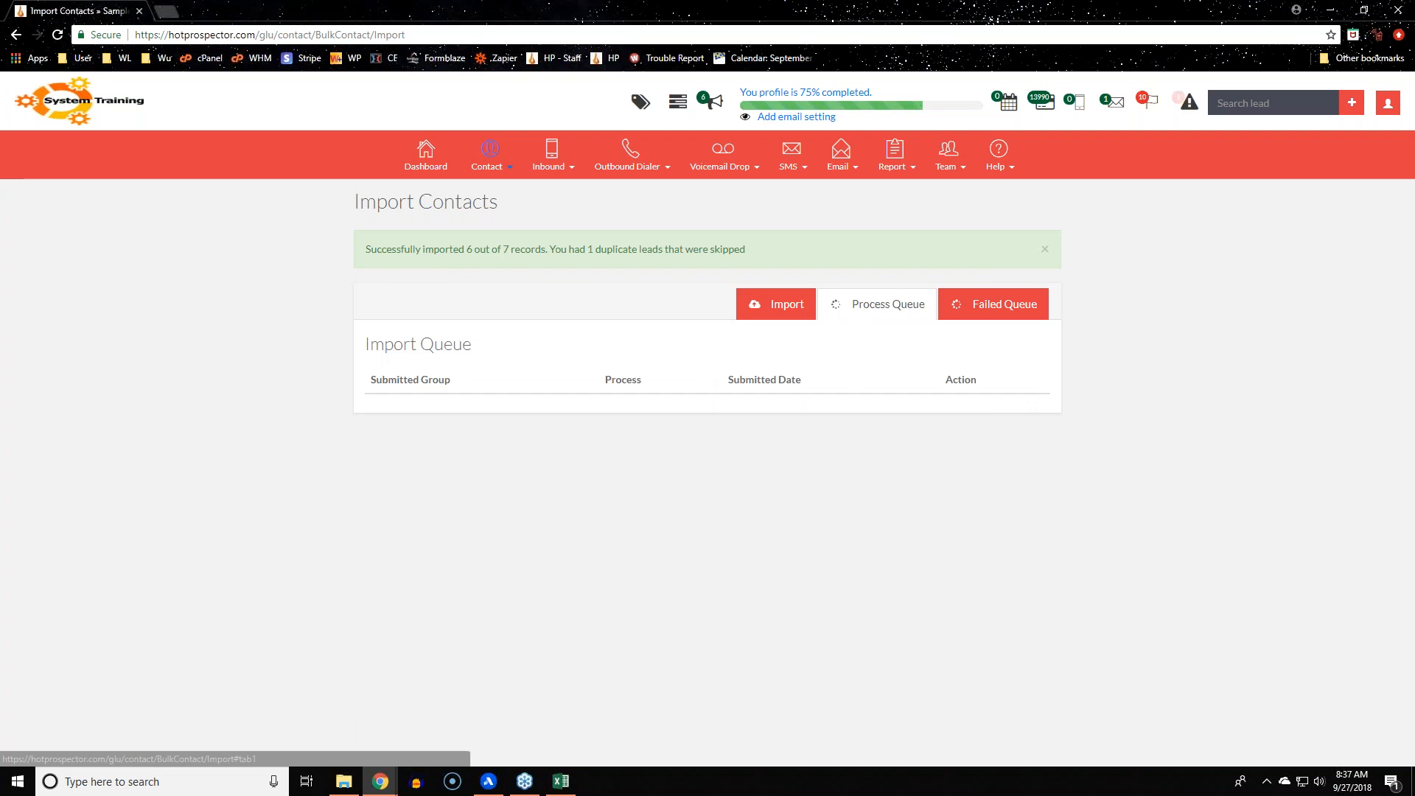
{"action": "left_click_drag", "start_coordinate": [367, 250], "coordinate": [1062, 490]}
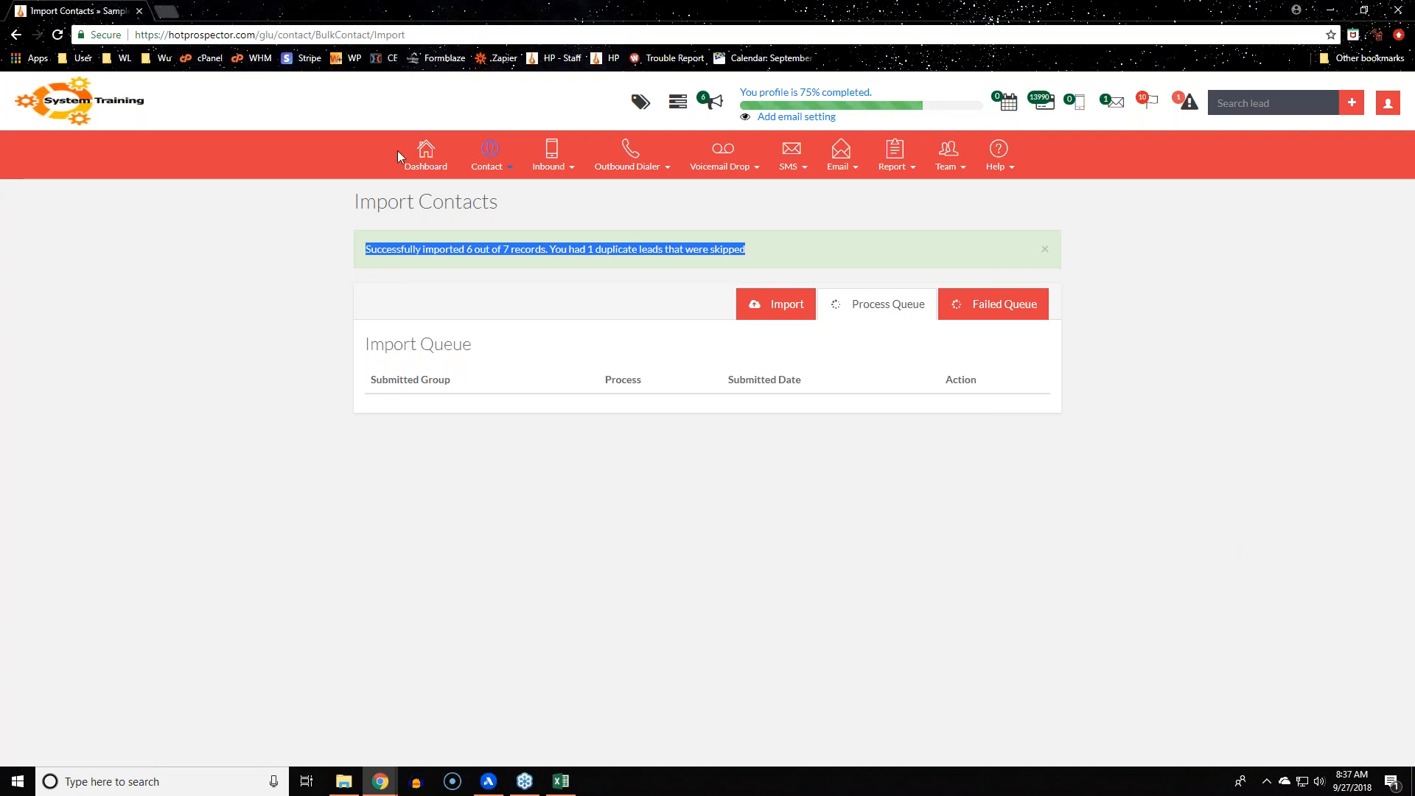
{"action": "left_click", "coordinate": [472, 164]}
{"action": "right_click", "coordinate": [481, 331]}
{"action": "left_click", "coordinate": [533, 345]}
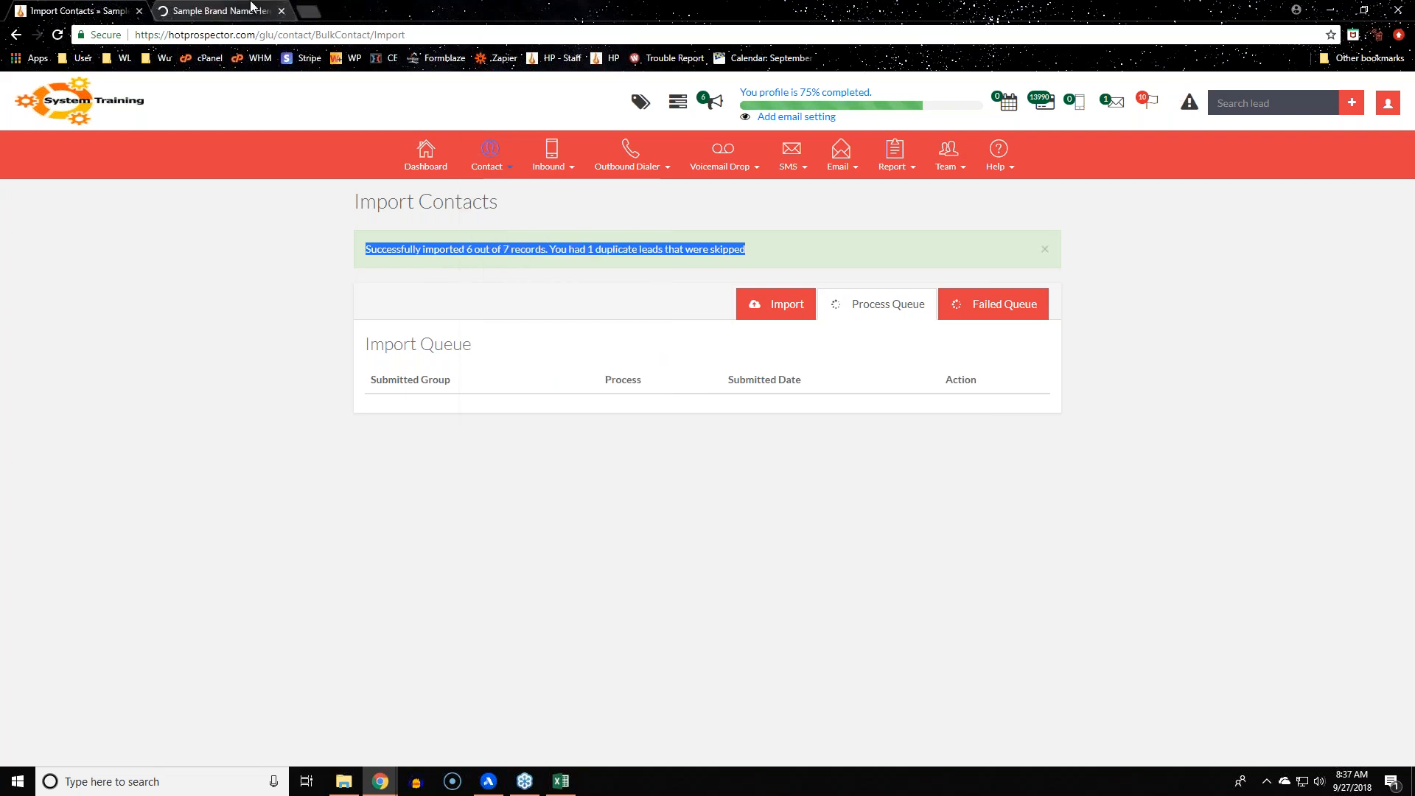
{"action": "key", "text": "ctrl+Tab"}
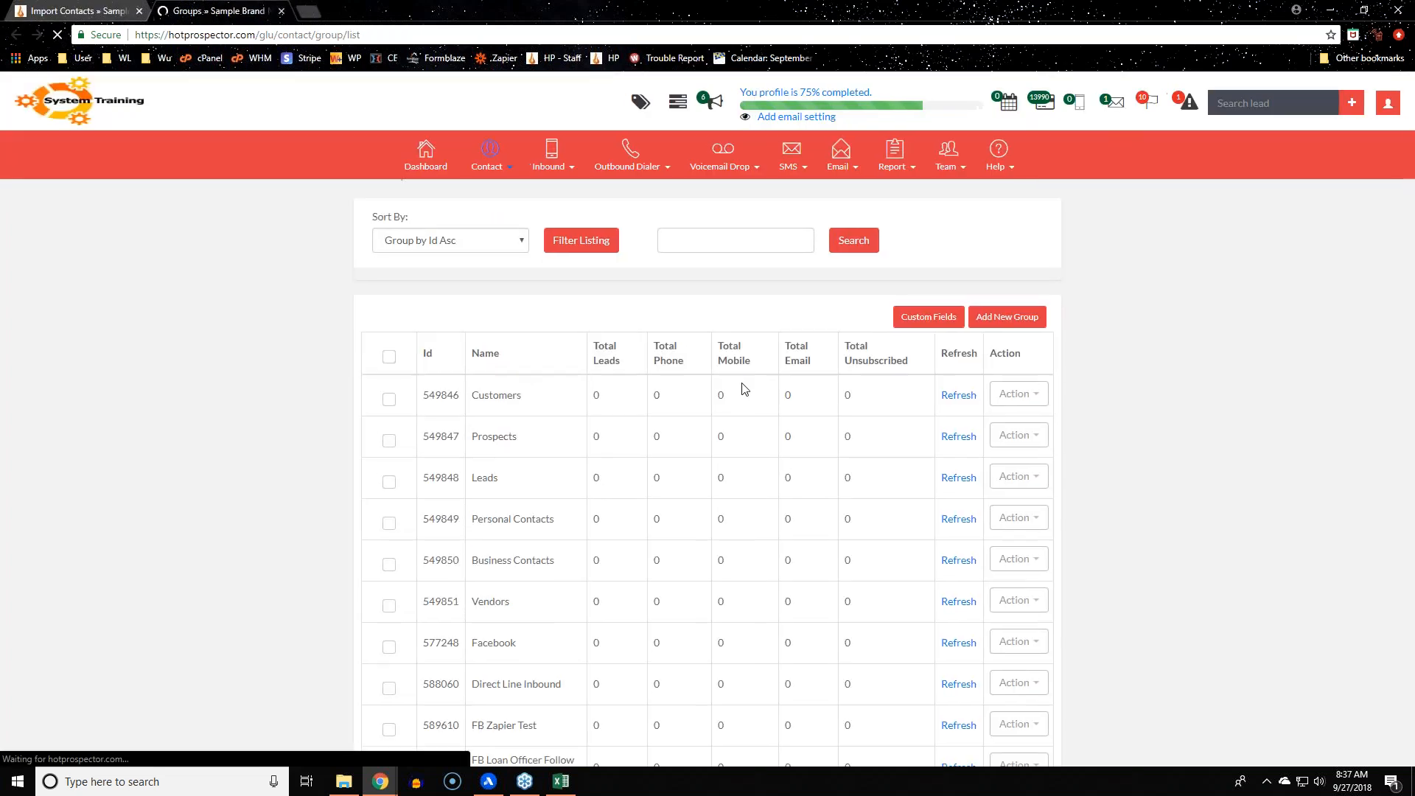
Refresh the Customers group's zero totals, then return to the Import Contacts tab
{"action": "left_click", "coordinate": [956, 428]}
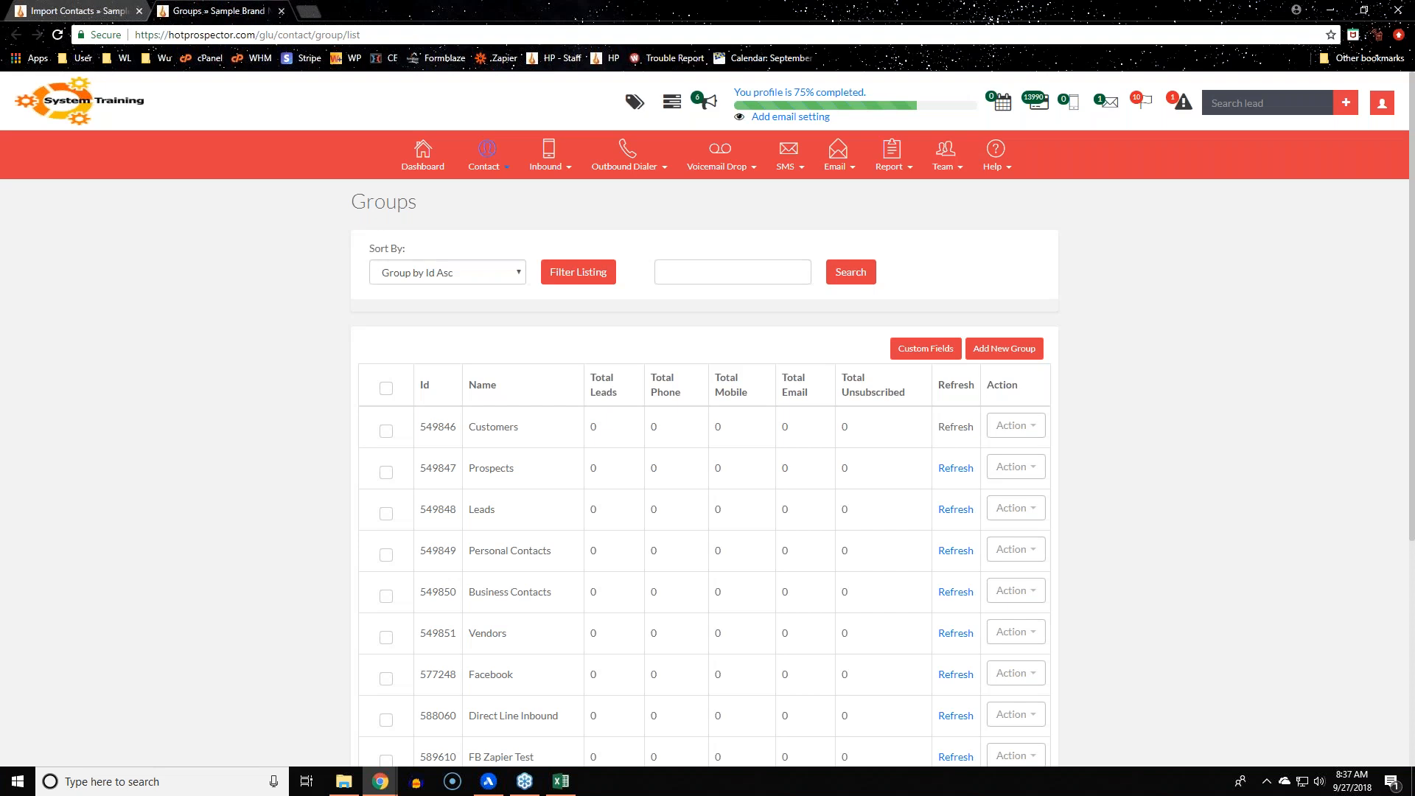
{"action": "left_click_drag", "start_coordinate": [589, 427], "coordinate": [866, 431]}
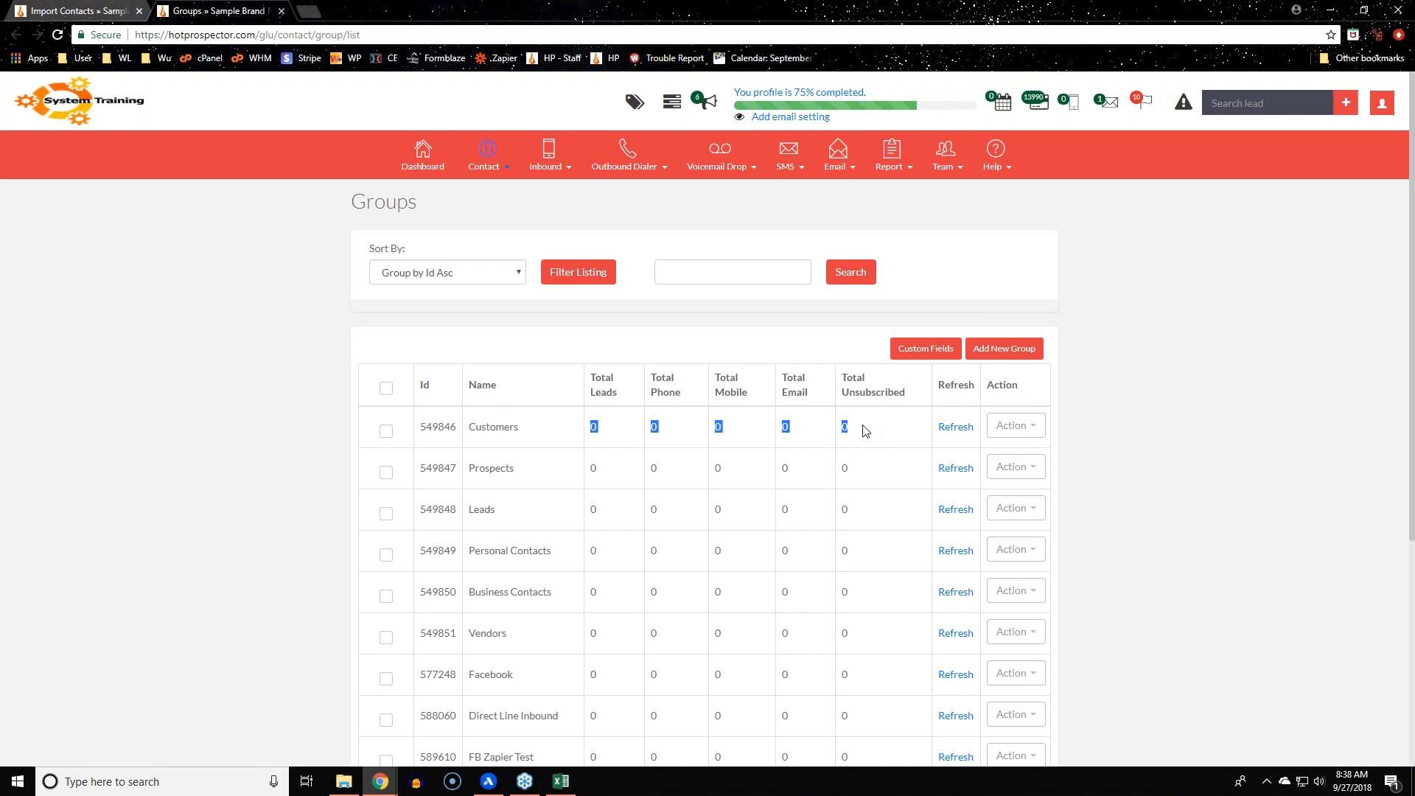
{"action": "left_click", "coordinate": [953, 437]}
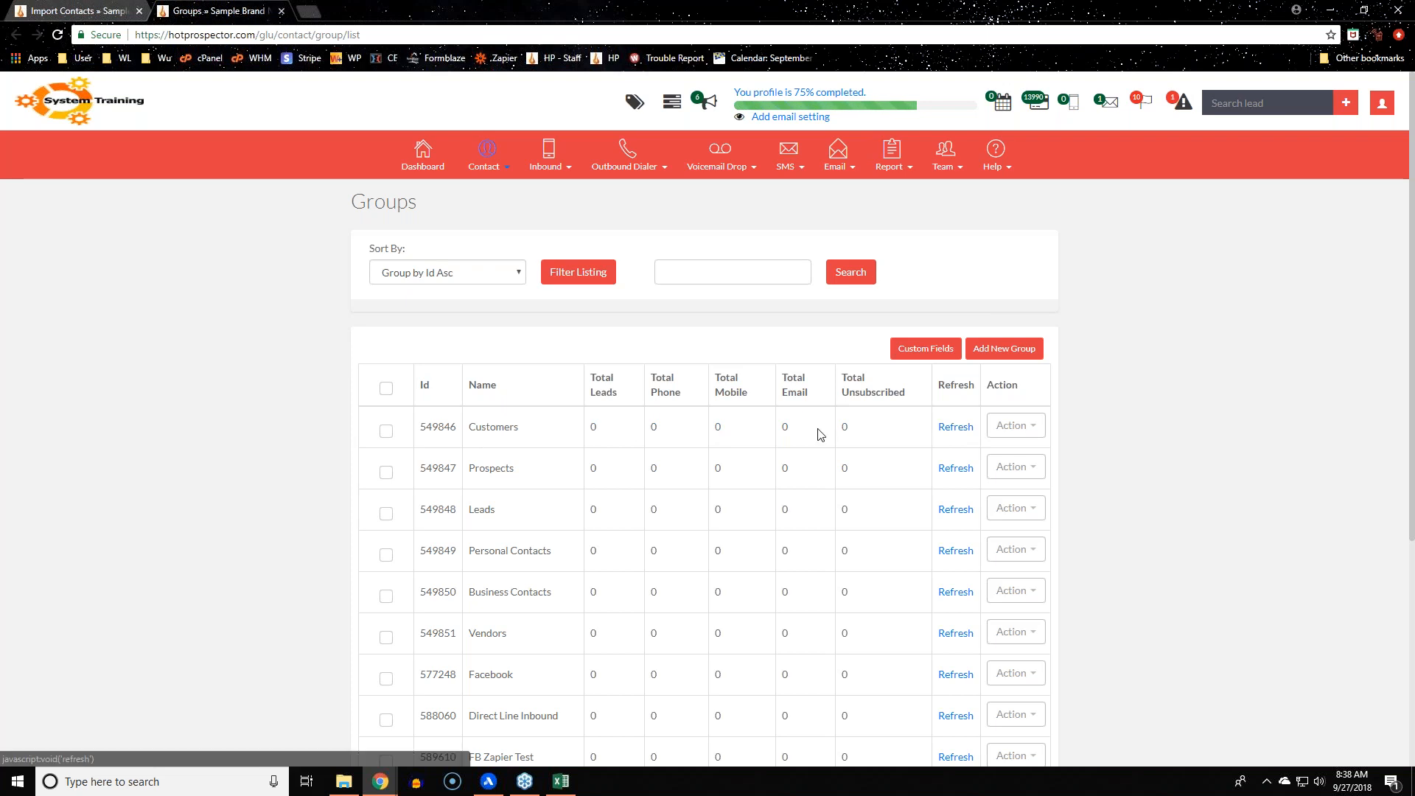
{"action": "left_click_drag", "start_coordinate": [820, 435], "coordinate": [504, 427]}
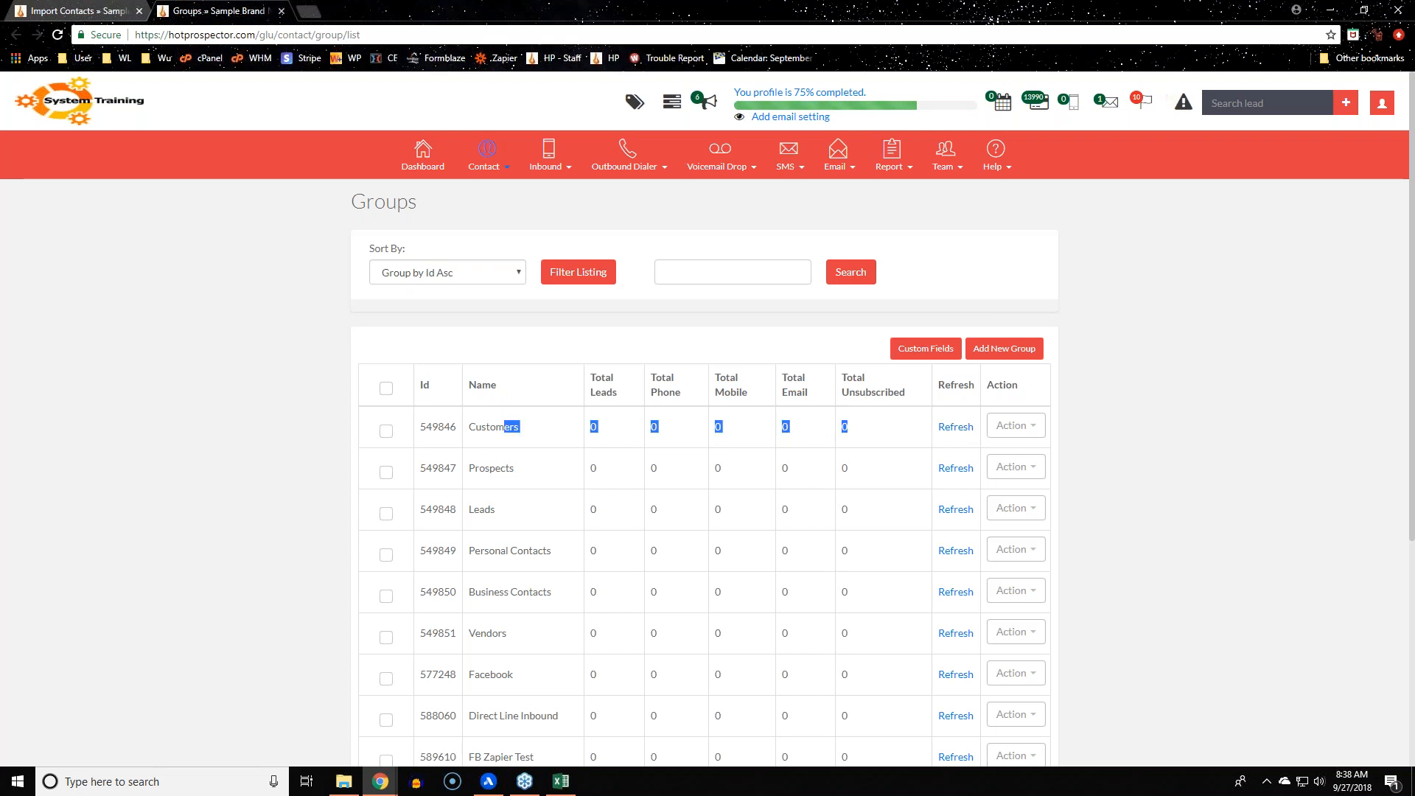
{"action": "left_click", "coordinate": [588, 186]}
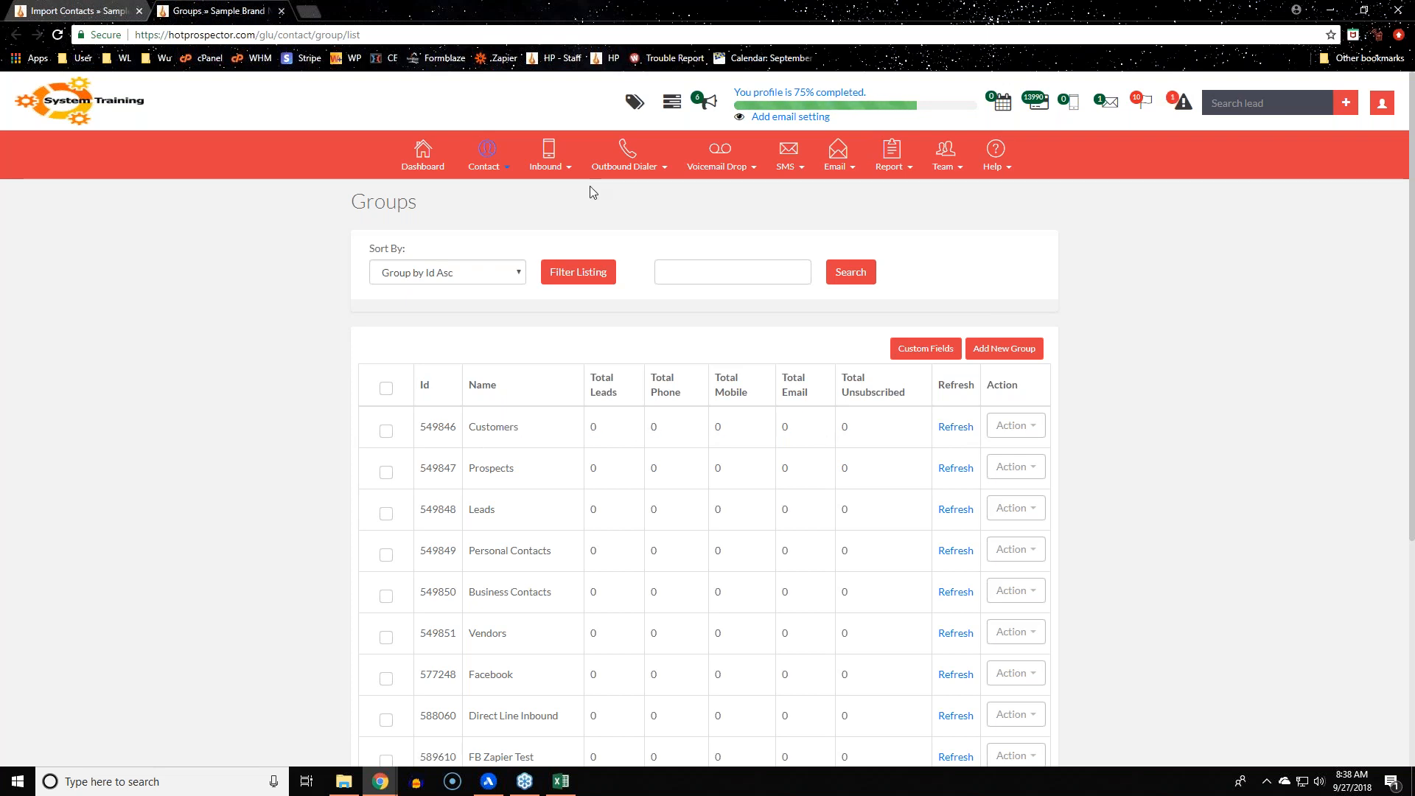
{"action": "left_click", "coordinate": [38, 8]}
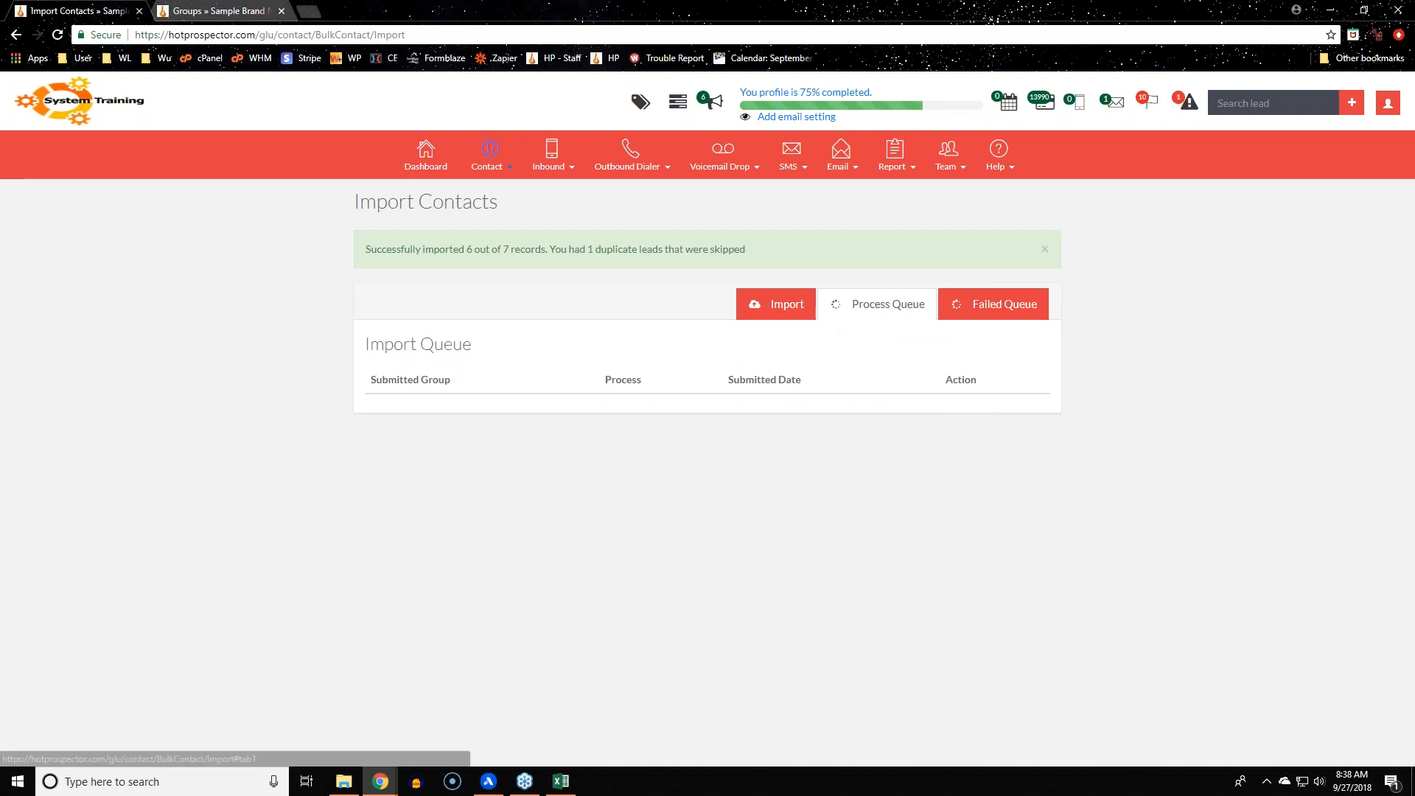
Check the failed import queue and reread the import success message
{"action": "left_click", "coordinate": [979, 312]}
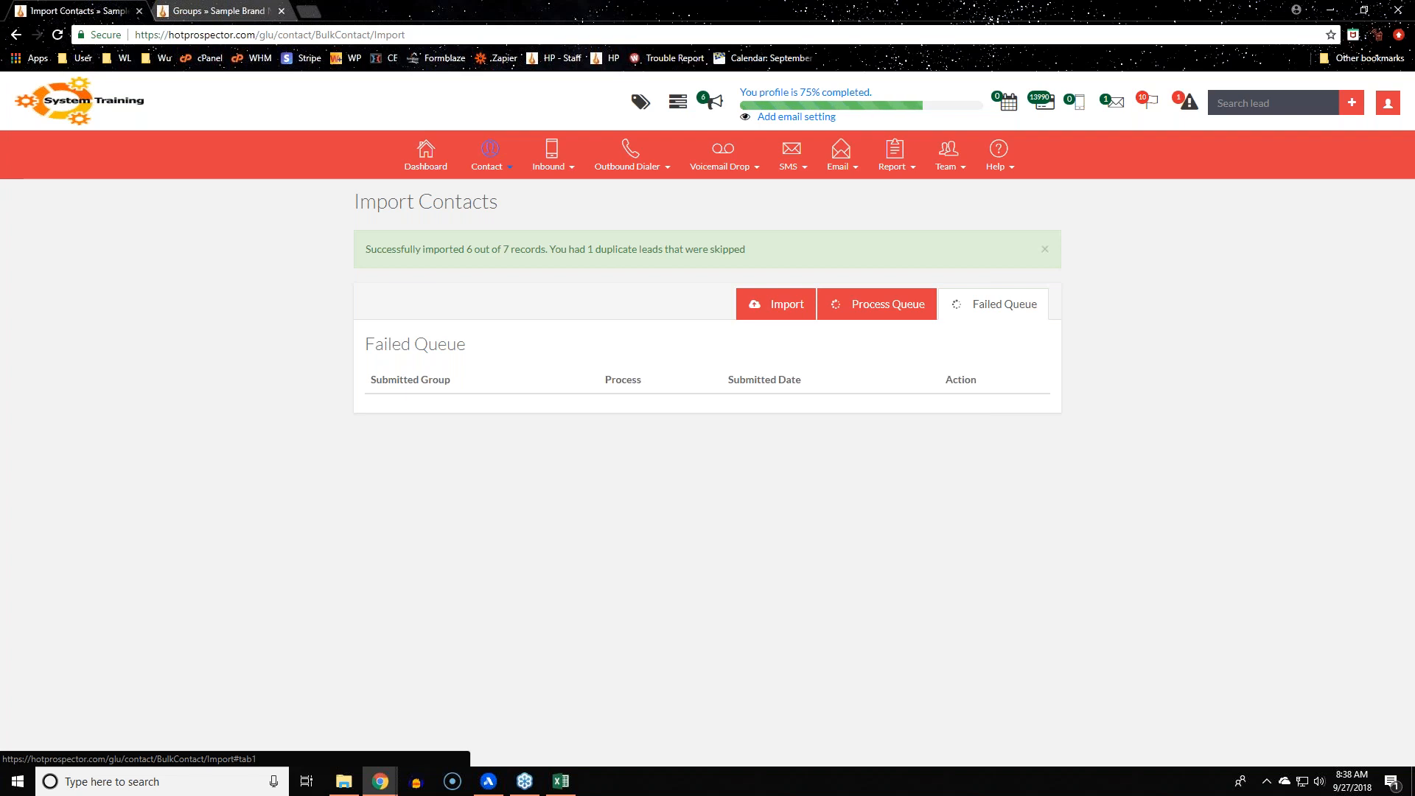
{"action": "left_click", "coordinate": [776, 304]}
{"action": "left_click_drag", "start_coordinate": [380, 249], "coordinate": [772, 244]}
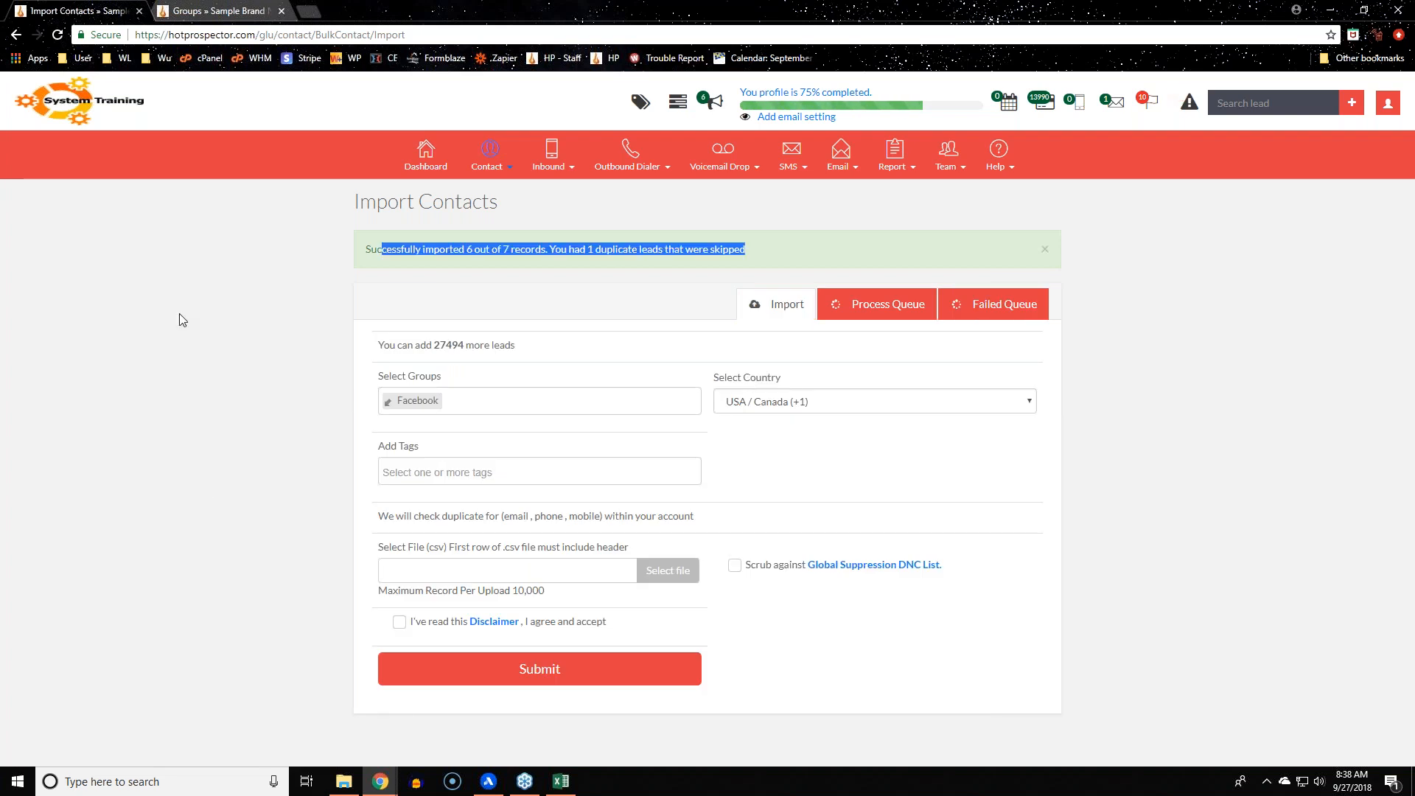
Refresh totals for every group so Facebook shows 6 leads
{"action": "left_click", "coordinate": [212, 10]}
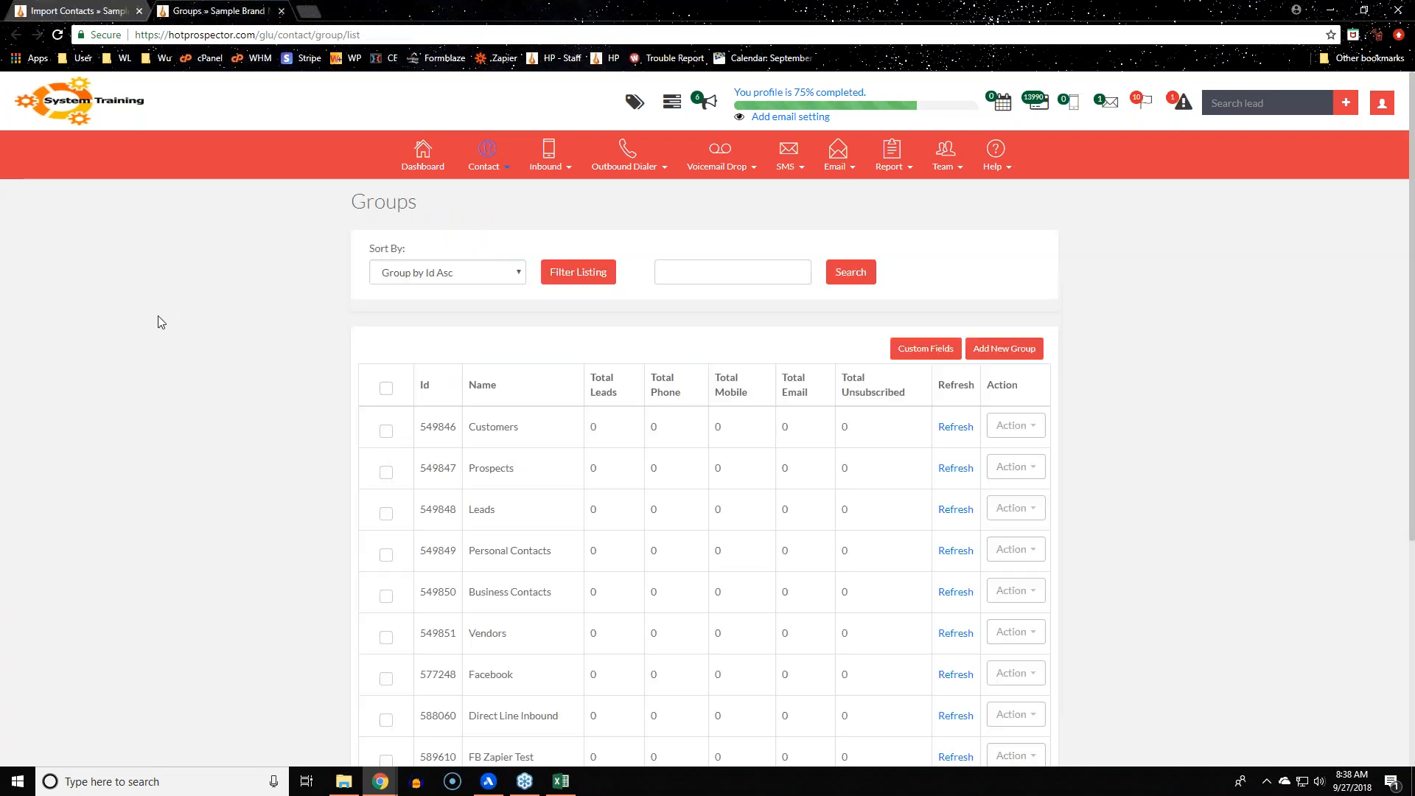
{"action": "scroll", "coordinate": [186, 392], "scroll_direction": "down", "scroll_amount": 5}
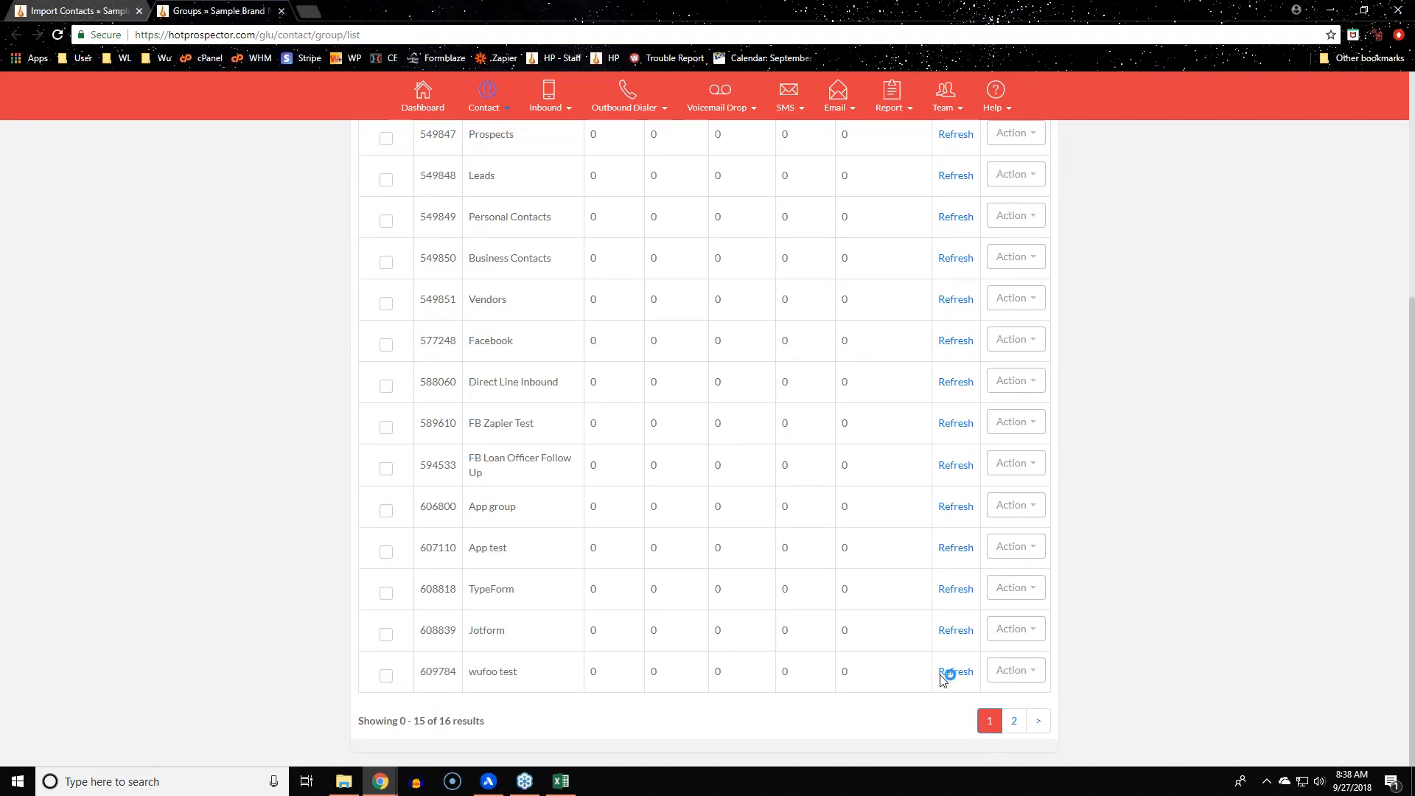
{"action": "left_click", "coordinate": [954, 671]}
{"action": "left_click", "coordinate": [956, 589]}
{"action": "left_click", "coordinate": [956, 548]}
{"action": "left_click", "coordinate": [956, 507]}
{"action": "left_click", "coordinate": [956, 465]}
{"action": "left_click", "coordinate": [956, 423]}
{"action": "left_click", "coordinate": [956, 382]}
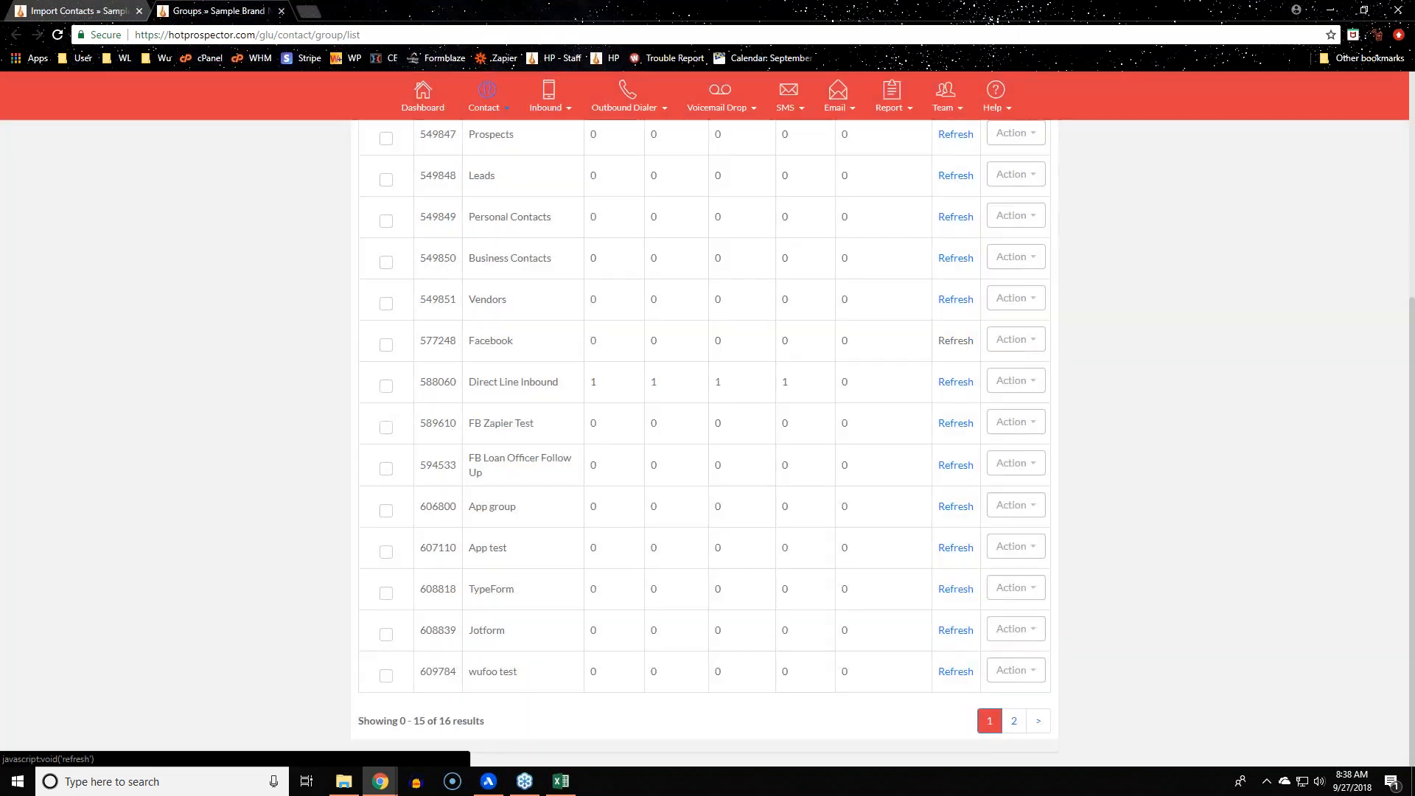
{"action": "left_click_drag", "start_coordinate": [529, 346], "coordinate": [425, 342]}
{"action": "left_click", "coordinate": [562, 448]}
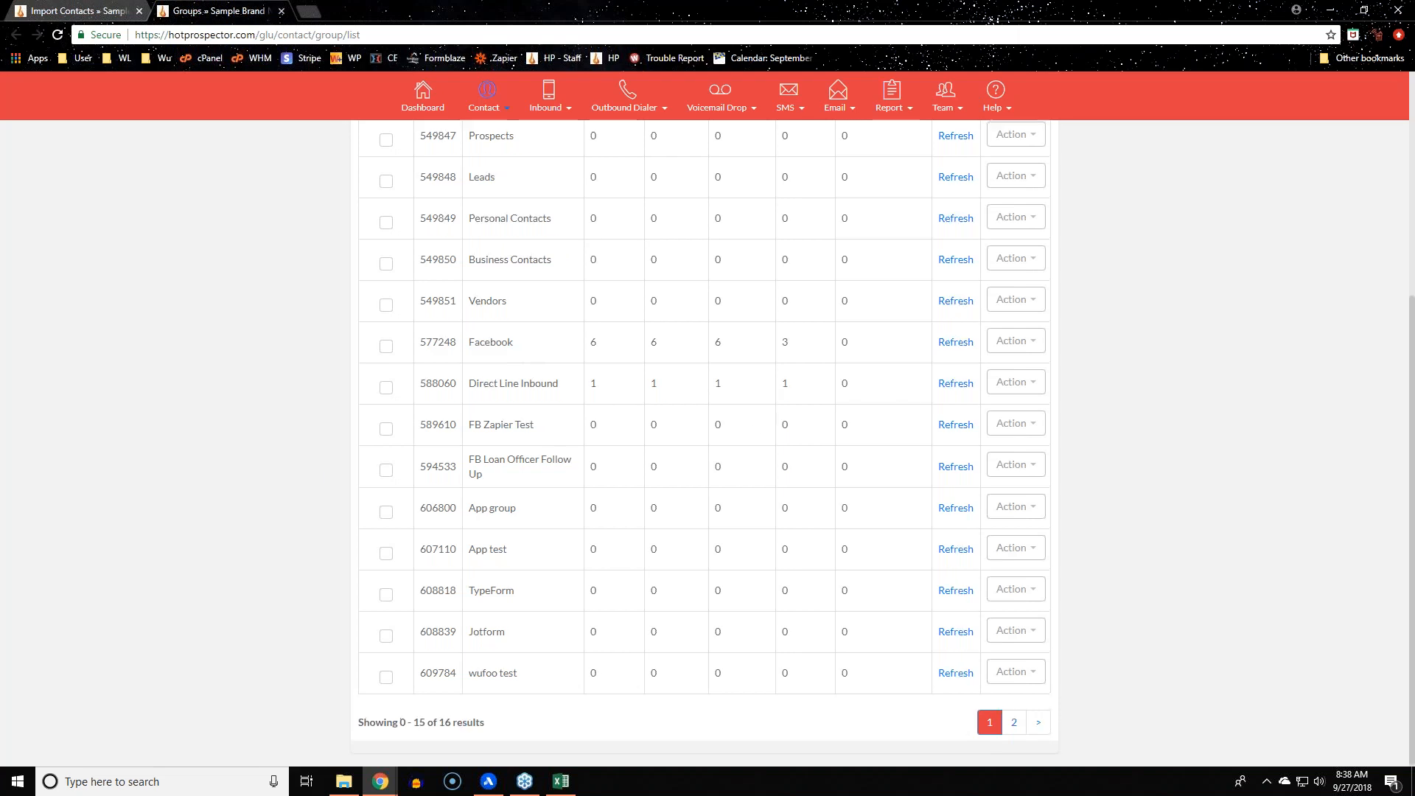
Open the Contact Manager listing the six imported contacts
{"action": "scroll", "coordinate": [864, 475], "scroll_direction": "up", "scroll_amount": 4}
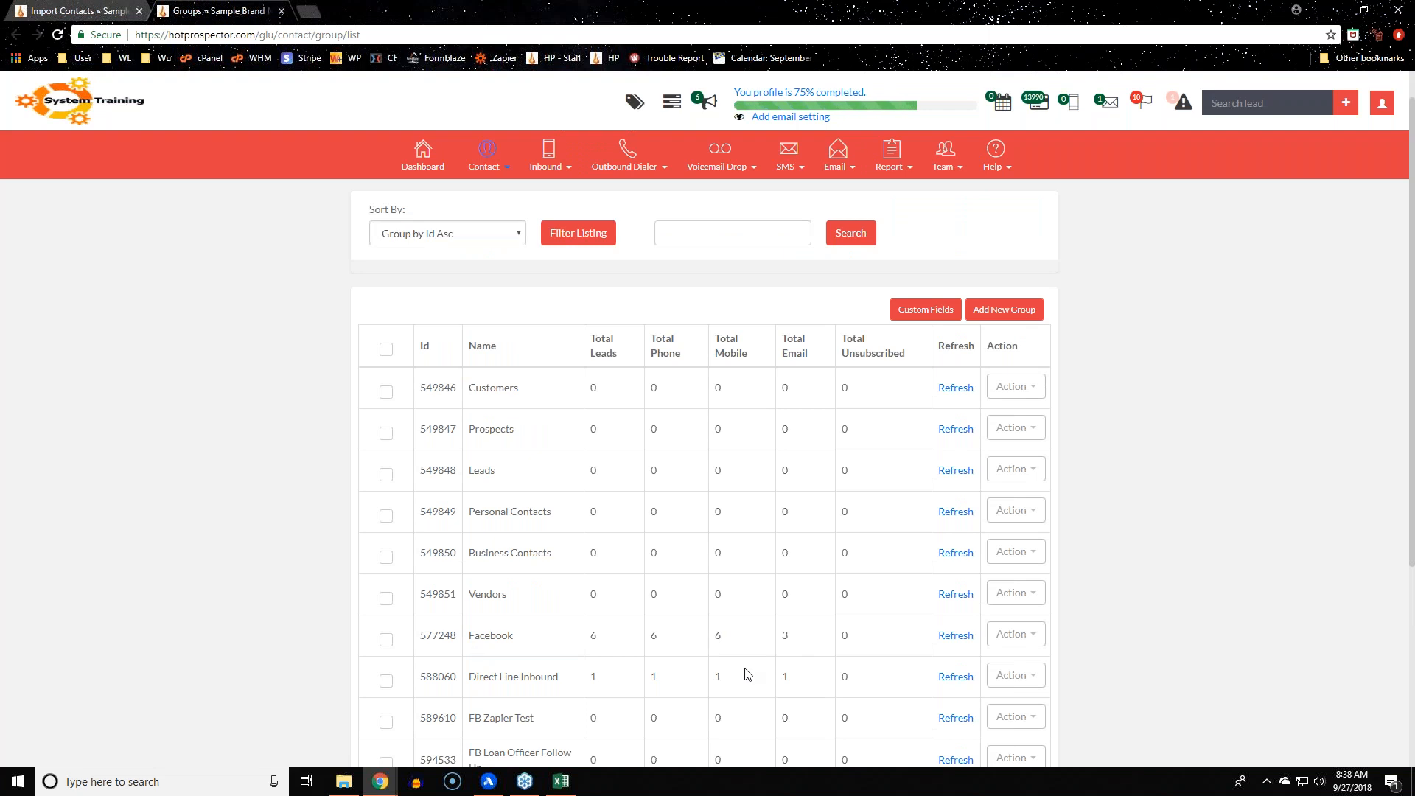
{"action": "mouse_move", "coordinate": [509, 171]}
{"action": "left_click", "coordinate": [507, 194]}
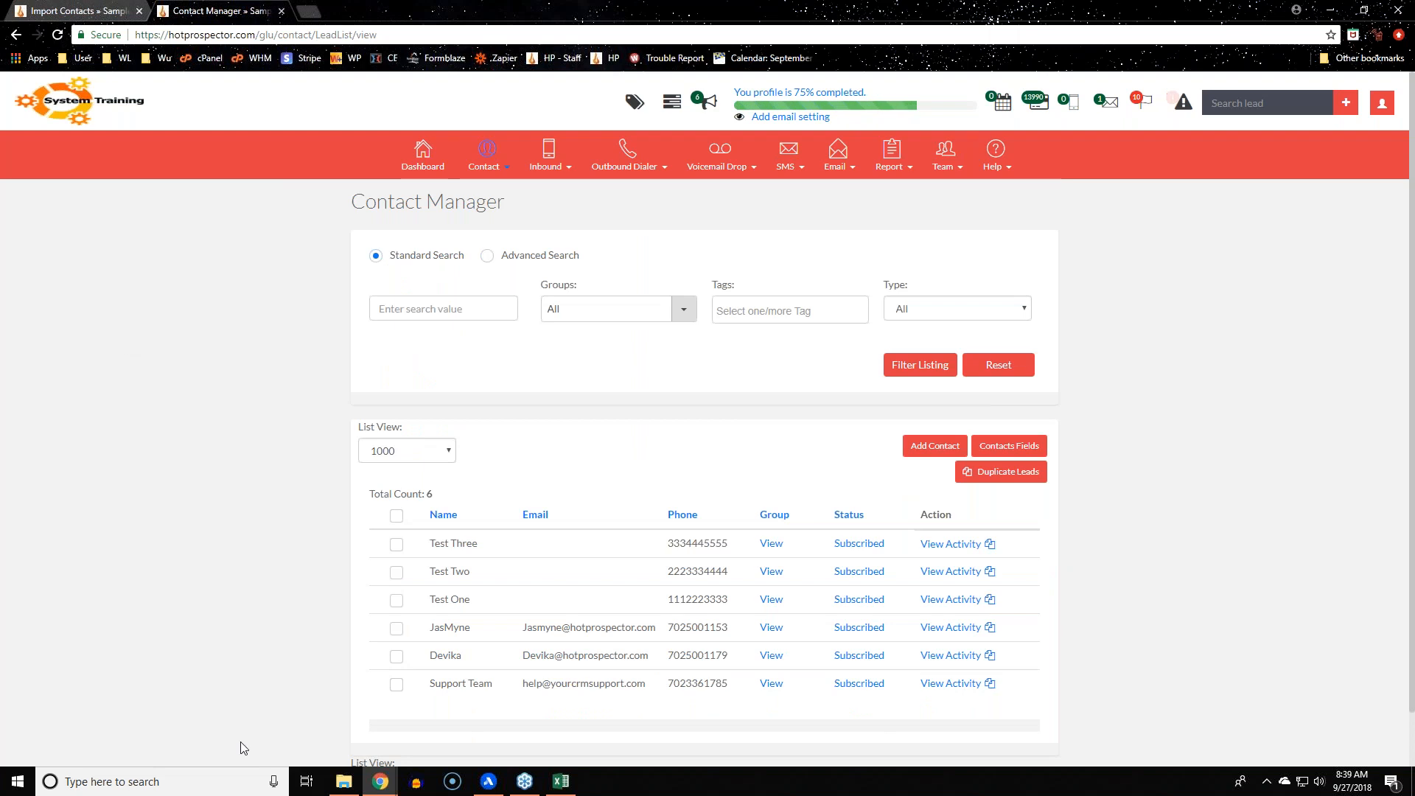
{"action": "scroll", "coordinate": [243, 746], "scroll_direction": "down", "scroll_amount": 1}
{"action": "left_click_drag", "start_coordinate": [429, 626], "coordinate": [765, 625]}
{"action": "left_click", "coordinate": [1229, 649]}
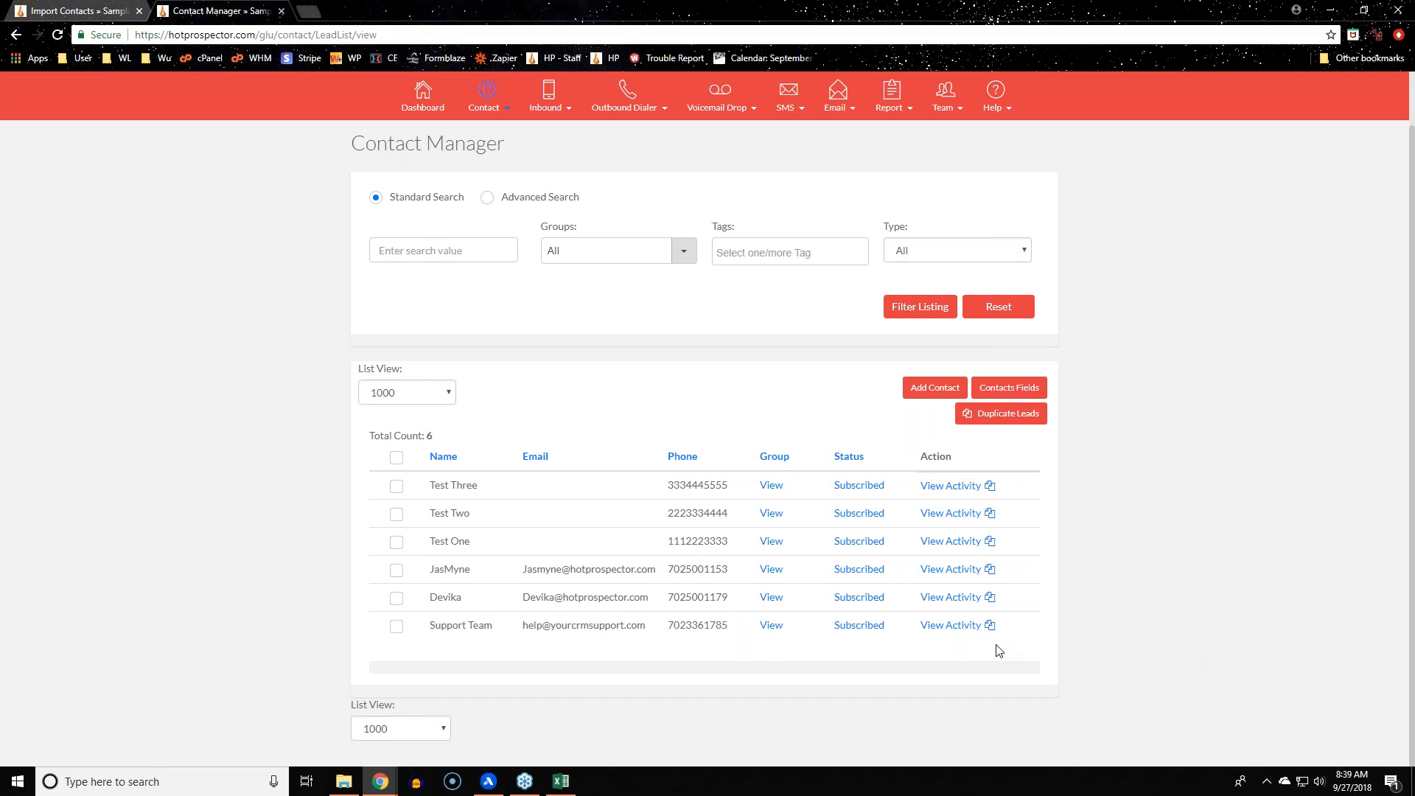
{"action": "left_click", "coordinate": [999, 414]}
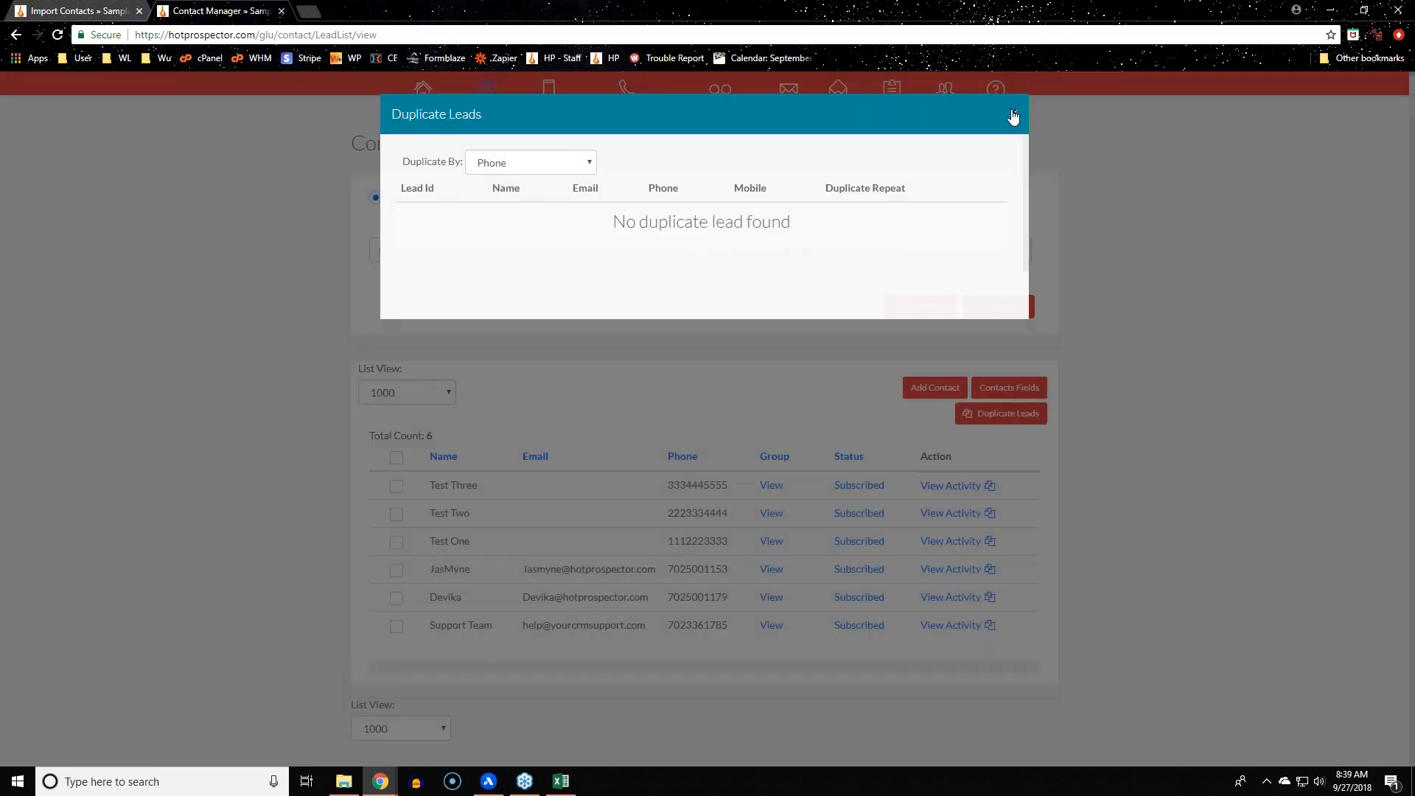
{"action": "left_click", "coordinate": [541, 159]}
{"action": "left_click", "coordinate": [538, 206]}
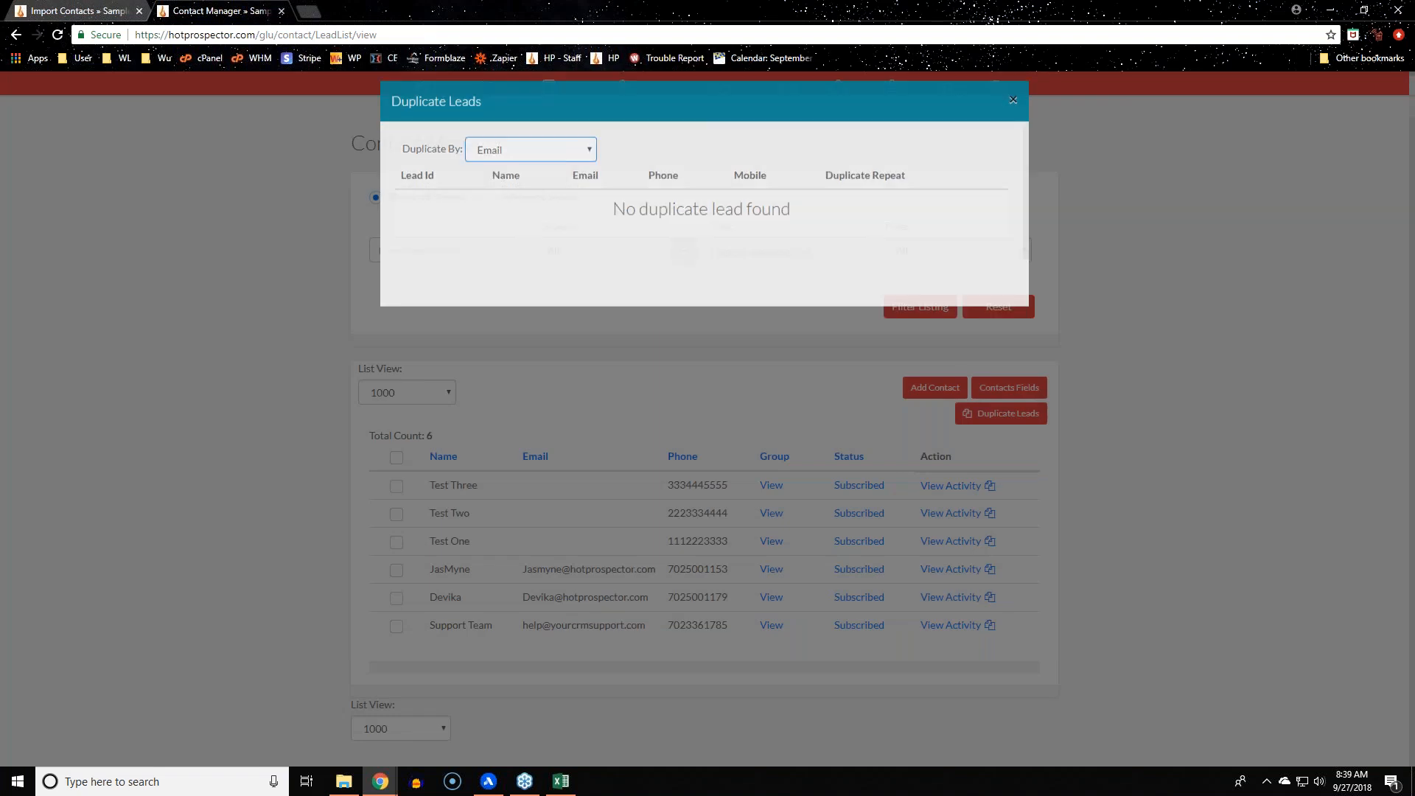
{"action": "left_click", "coordinate": [1013, 112]}
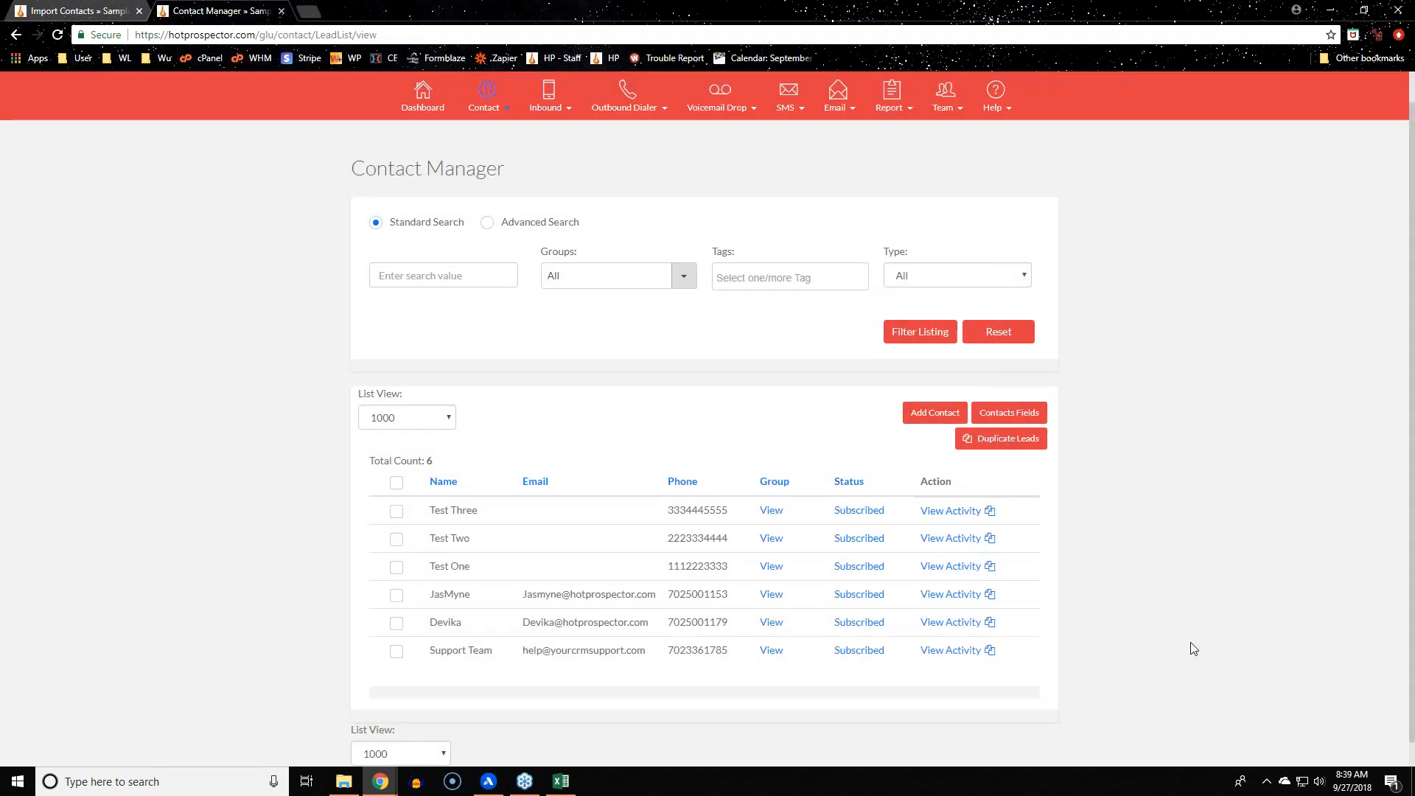
{"action": "left_click", "coordinate": [485, 158]}
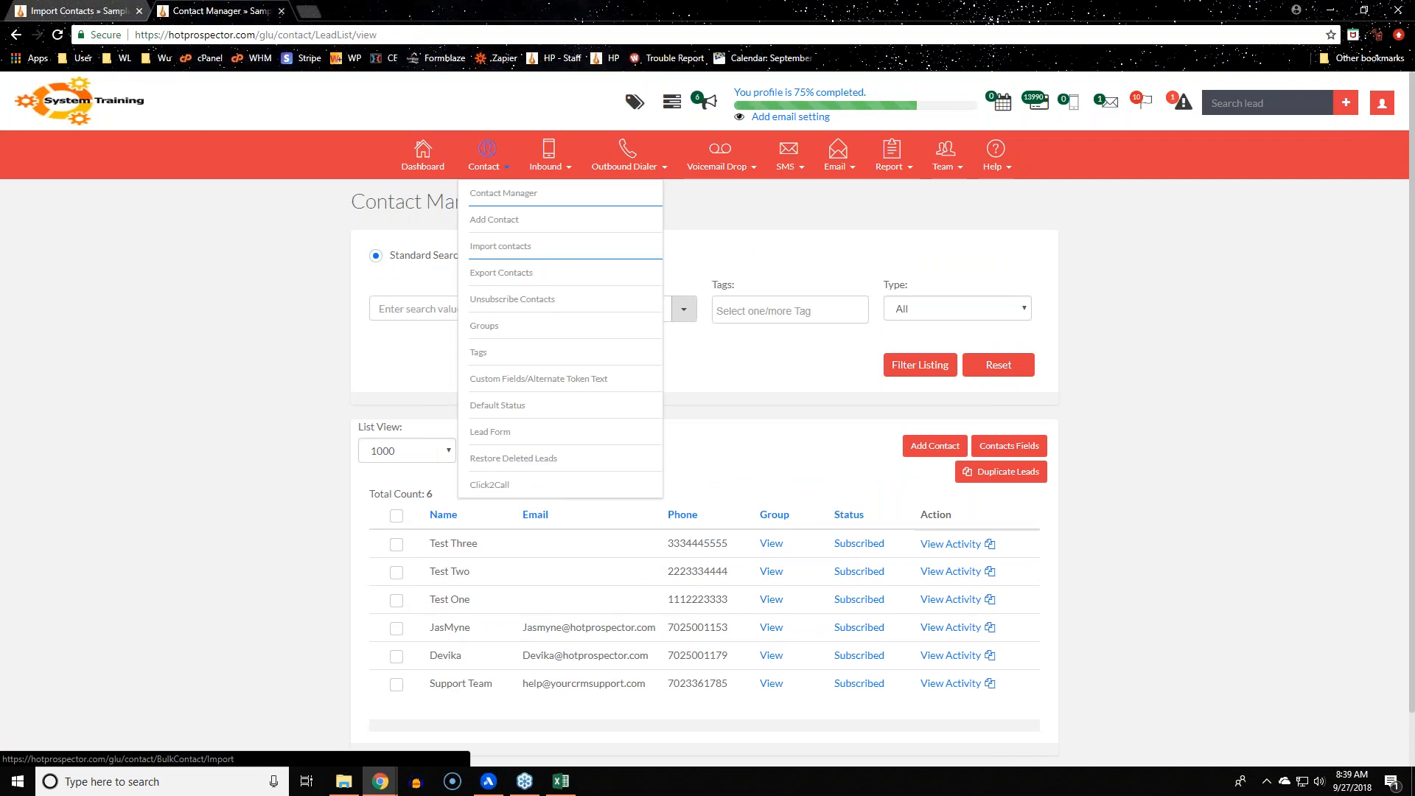
Glance at the test import CSV in Excel, then open Contact > Export Contacts
{"action": "left_click", "coordinate": [561, 781]}
{"action": "left_click", "coordinate": [640, 514]}
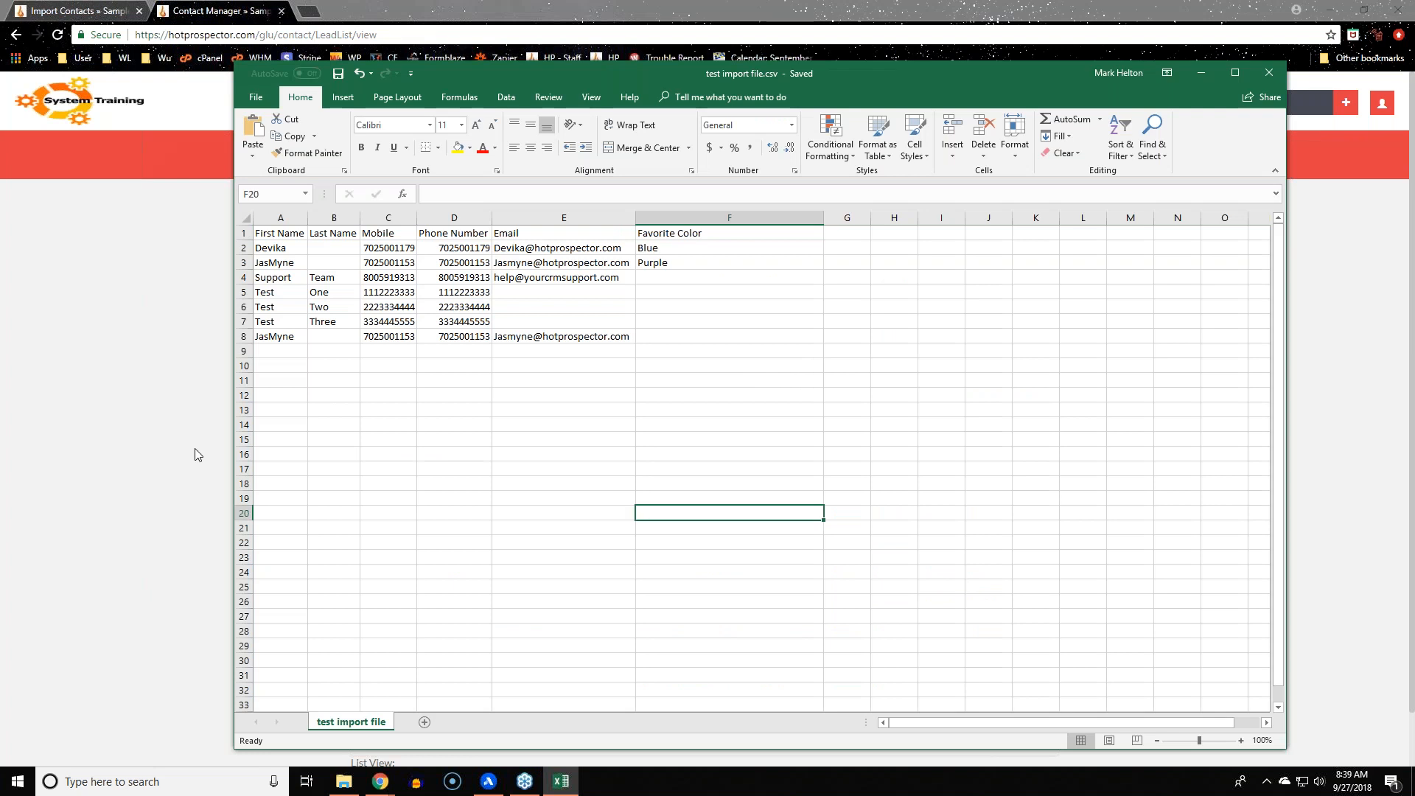
{"action": "left_click", "coordinate": [180, 438]}
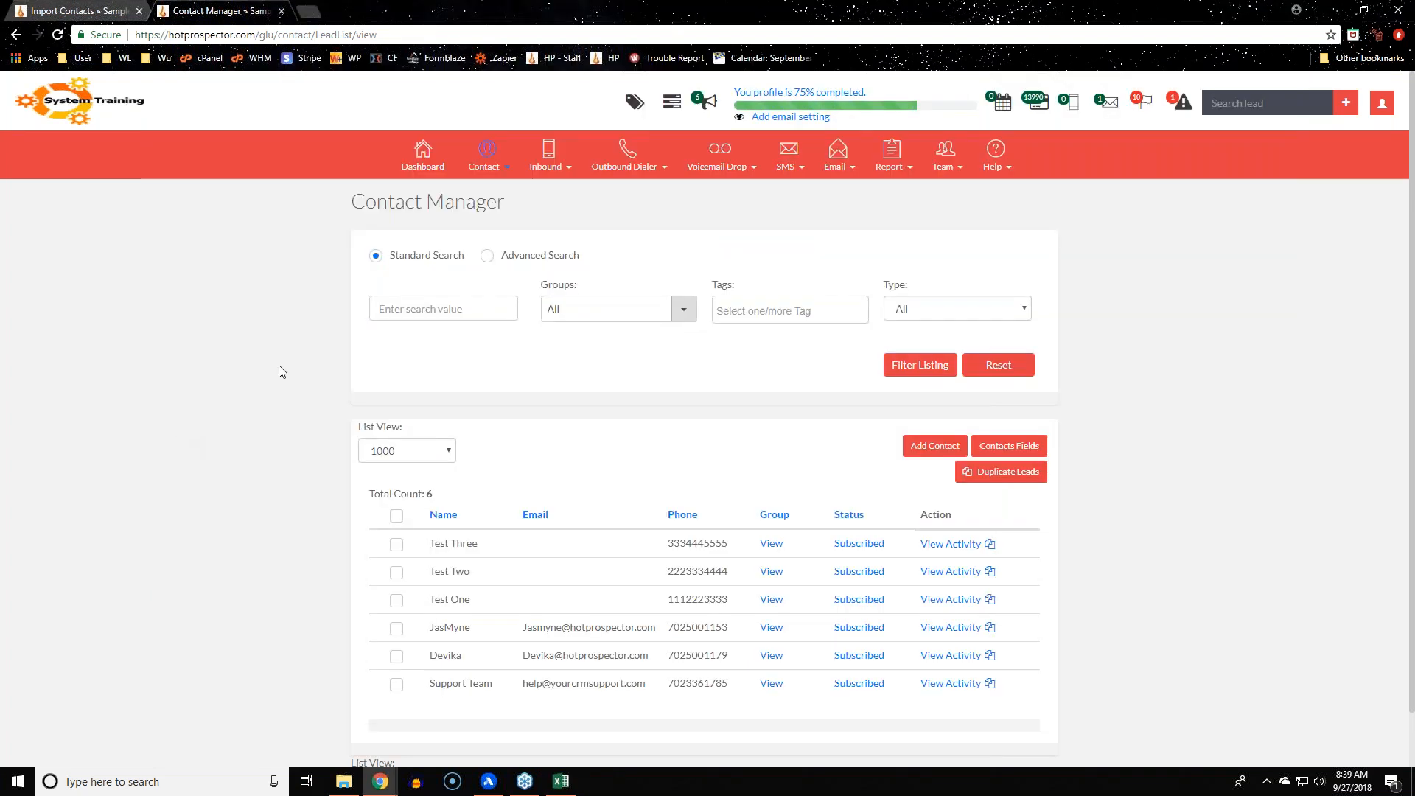
{"action": "left_click", "coordinate": [497, 151]}
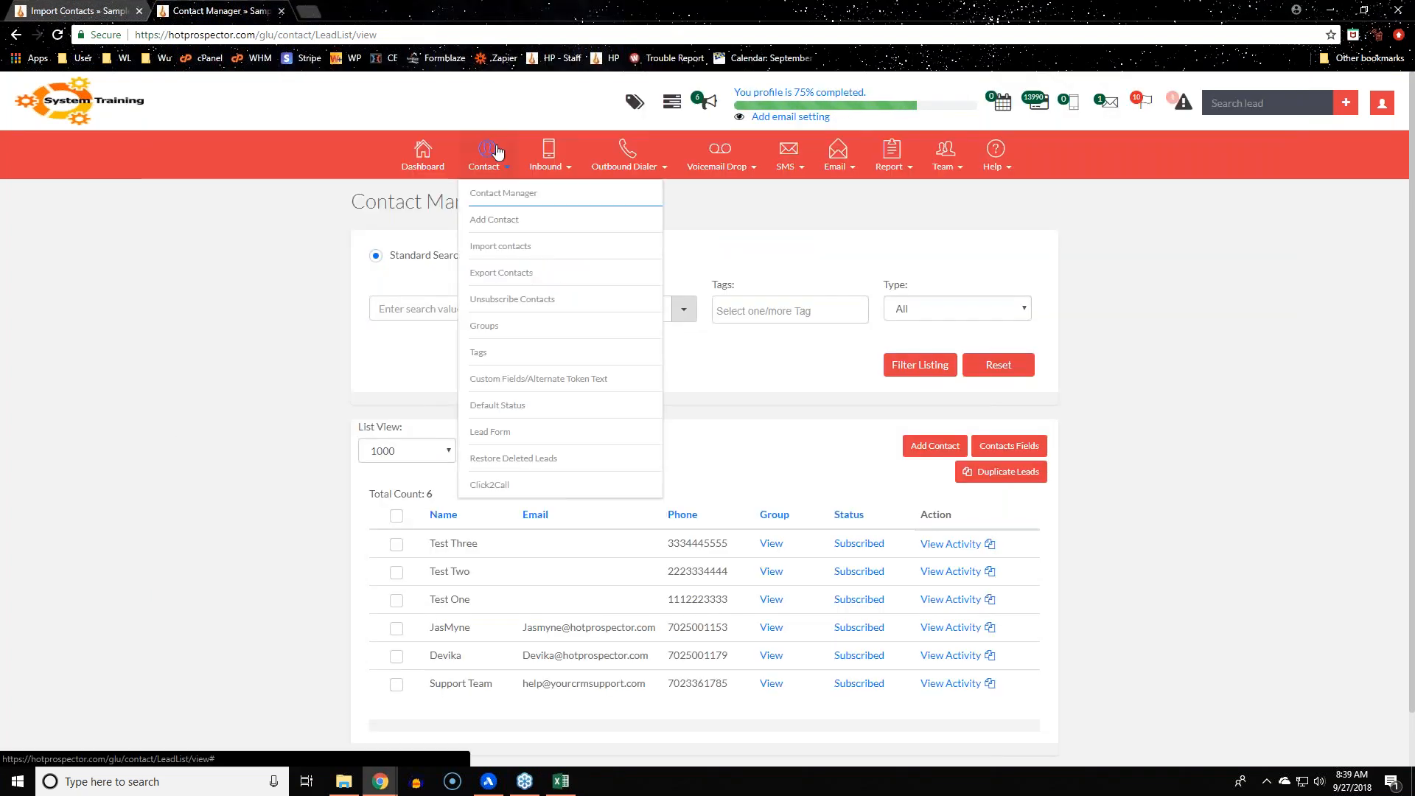
{"action": "left_click", "coordinate": [525, 283]}
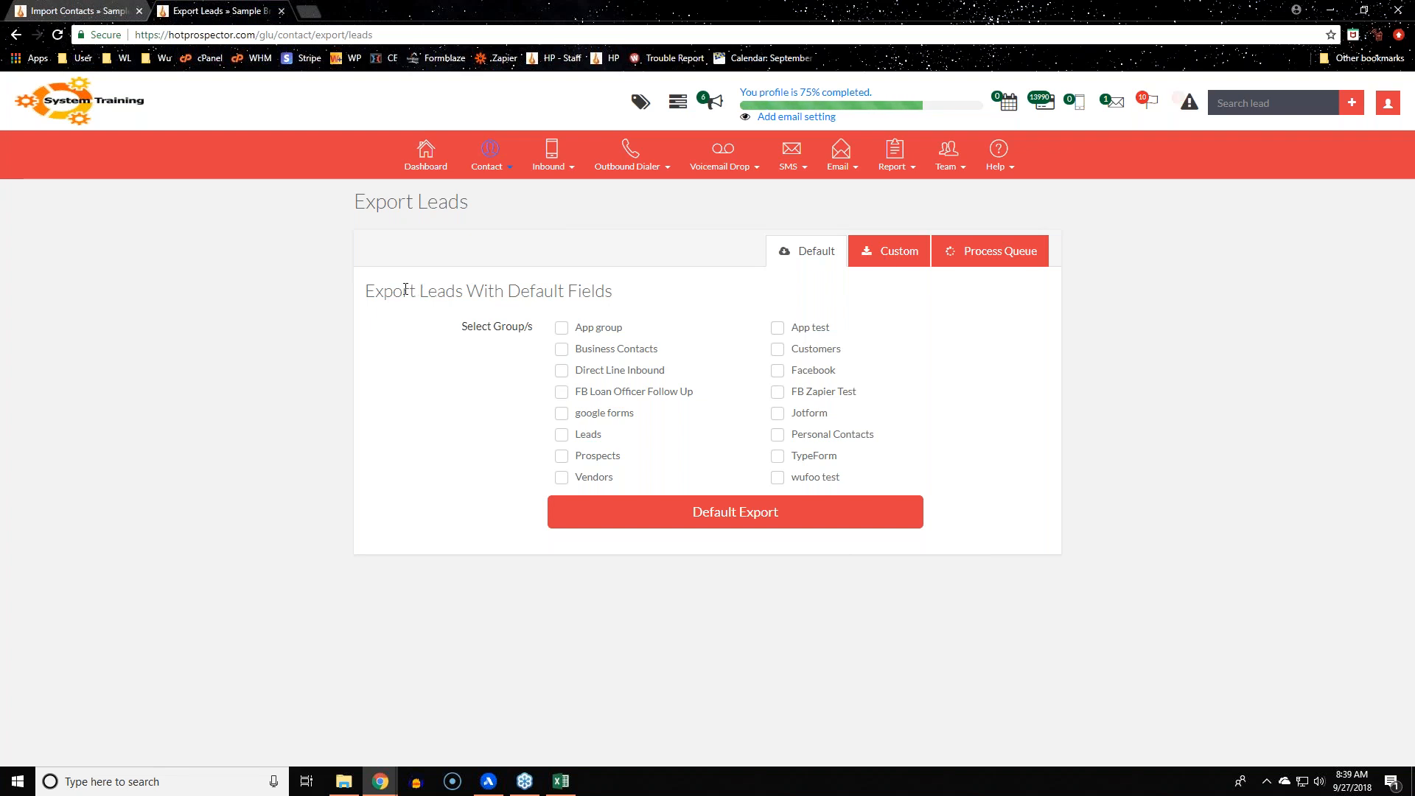
Load Custom Fields/Alternate Token Text in the Import tab, then return to Export Leads
{"action": "left_click", "coordinate": [81, 11]}
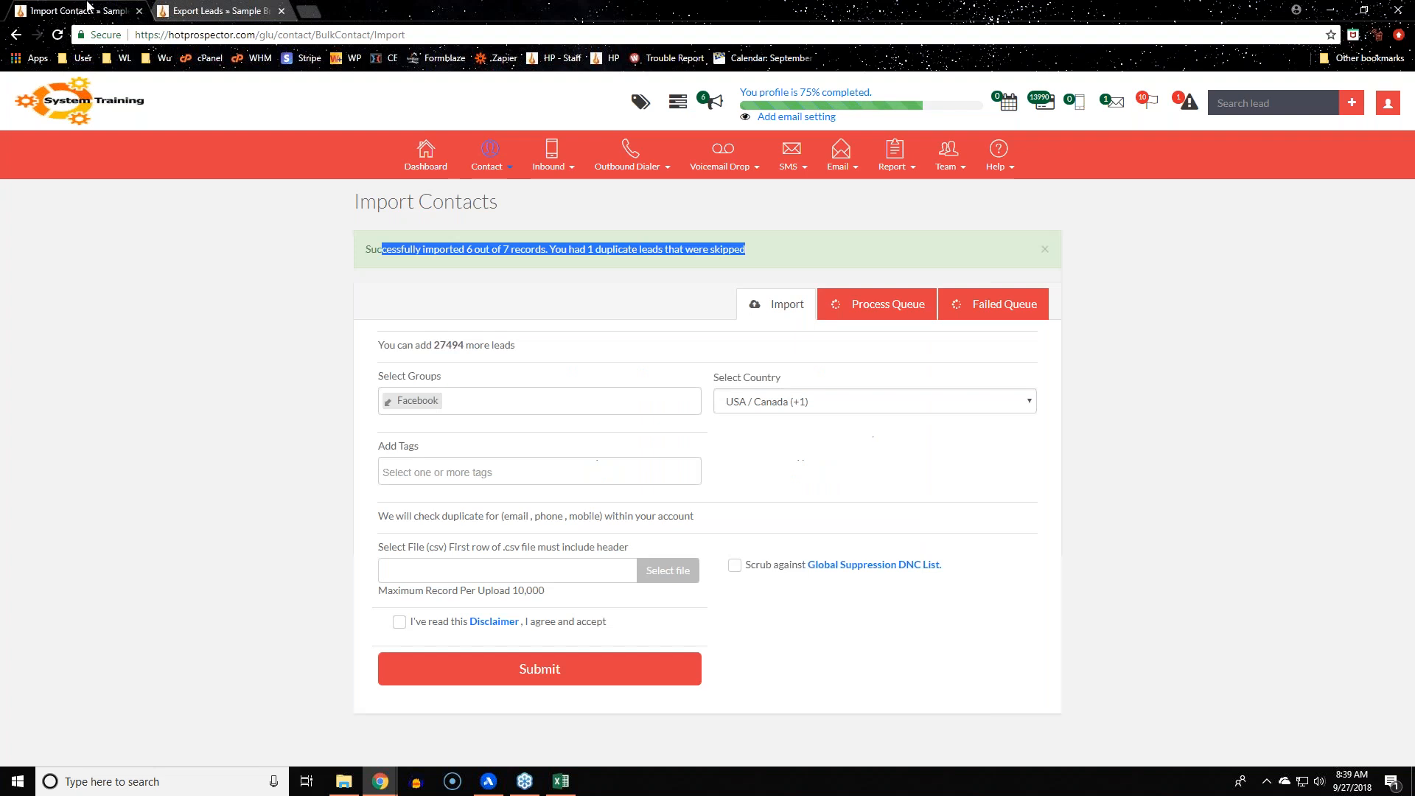
{"action": "left_click", "coordinate": [487, 159]}
{"action": "left_click", "coordinate": [512, 379]}
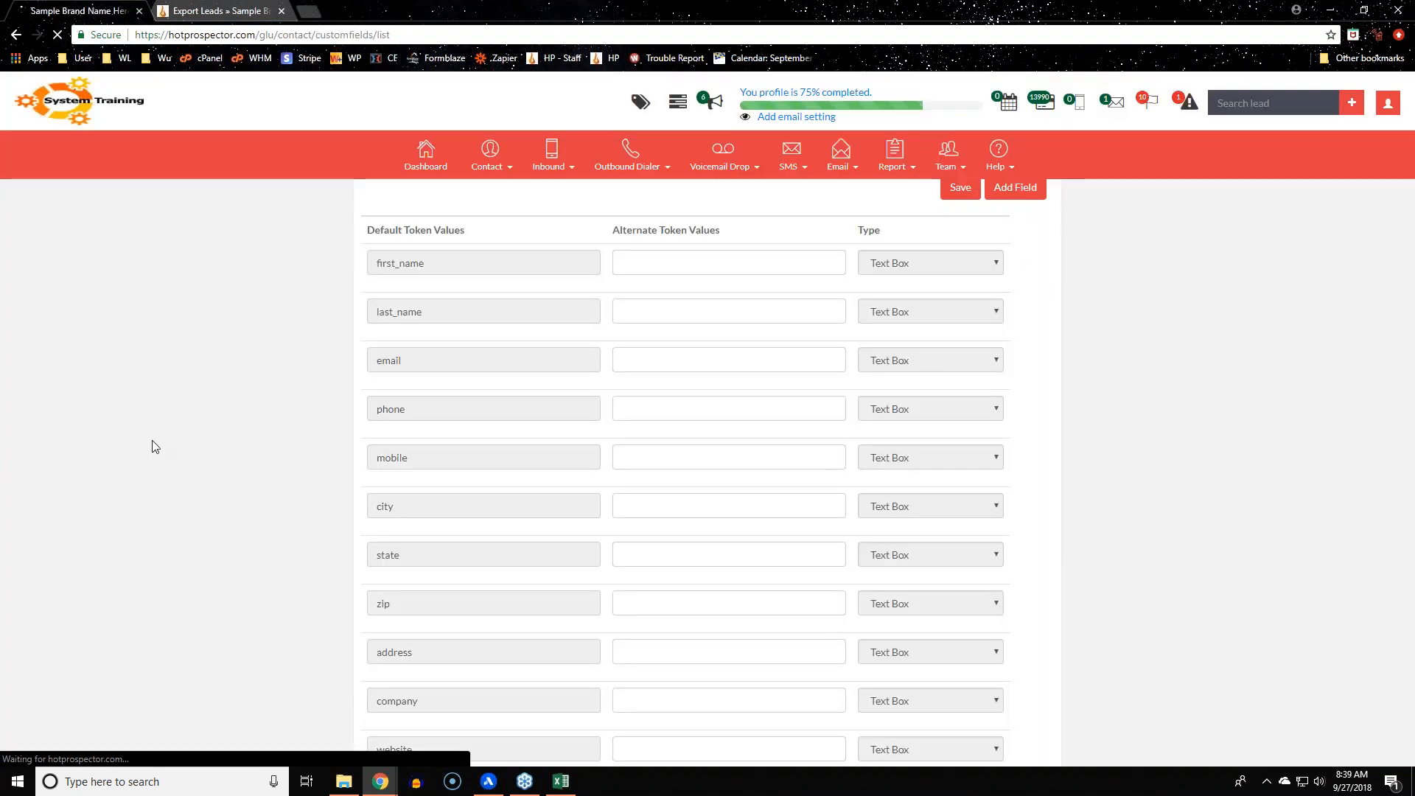
{"action": "scroll", "coordinate": [422, 756], "scroll_direction": "down", "scroll_amount": 2}
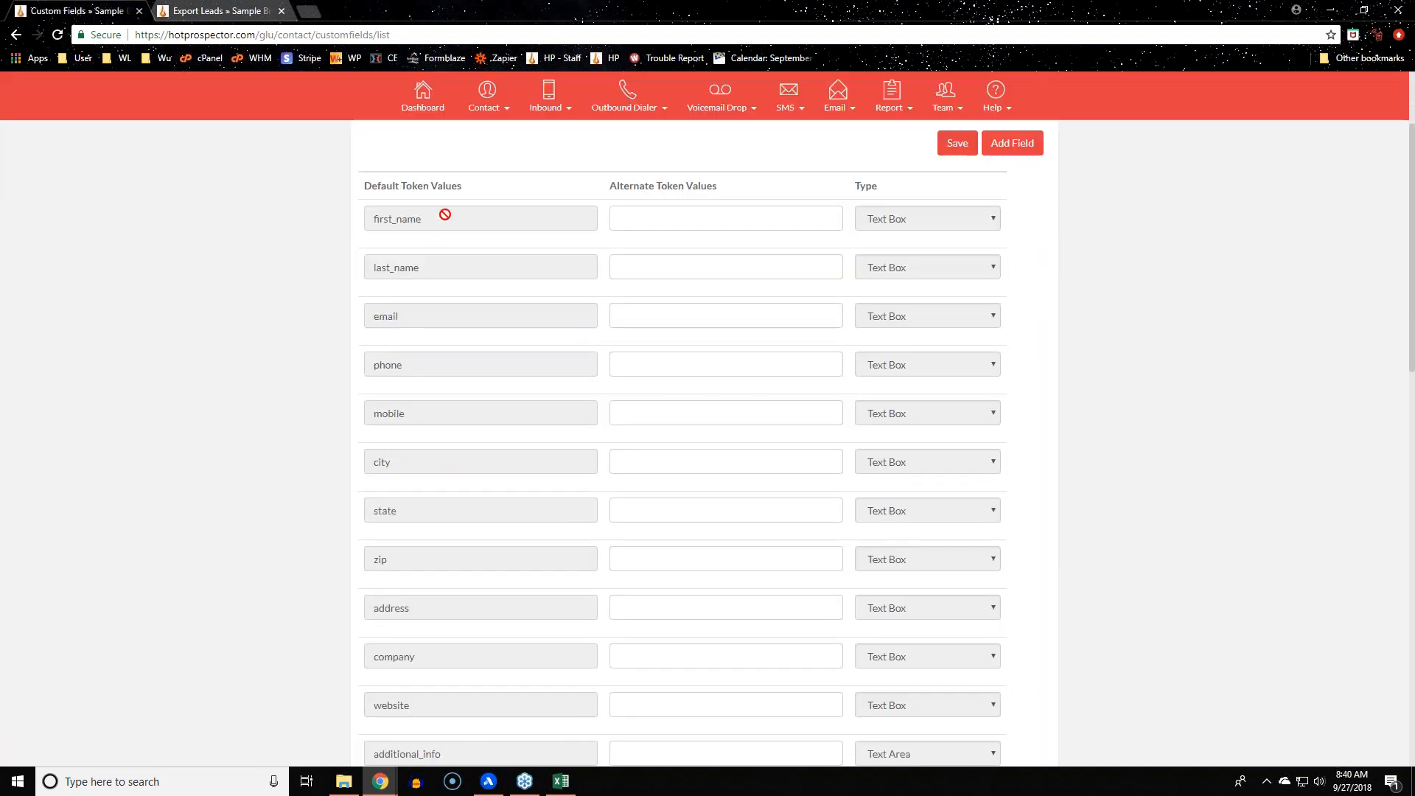
{"action": "left_click_drag", "start_coordinate": [443, 218], "coordinate": [256, 379]}
{"action": "left_click_drag", "start_coordinate": [538, 754], "coordinate": [259, 741]}
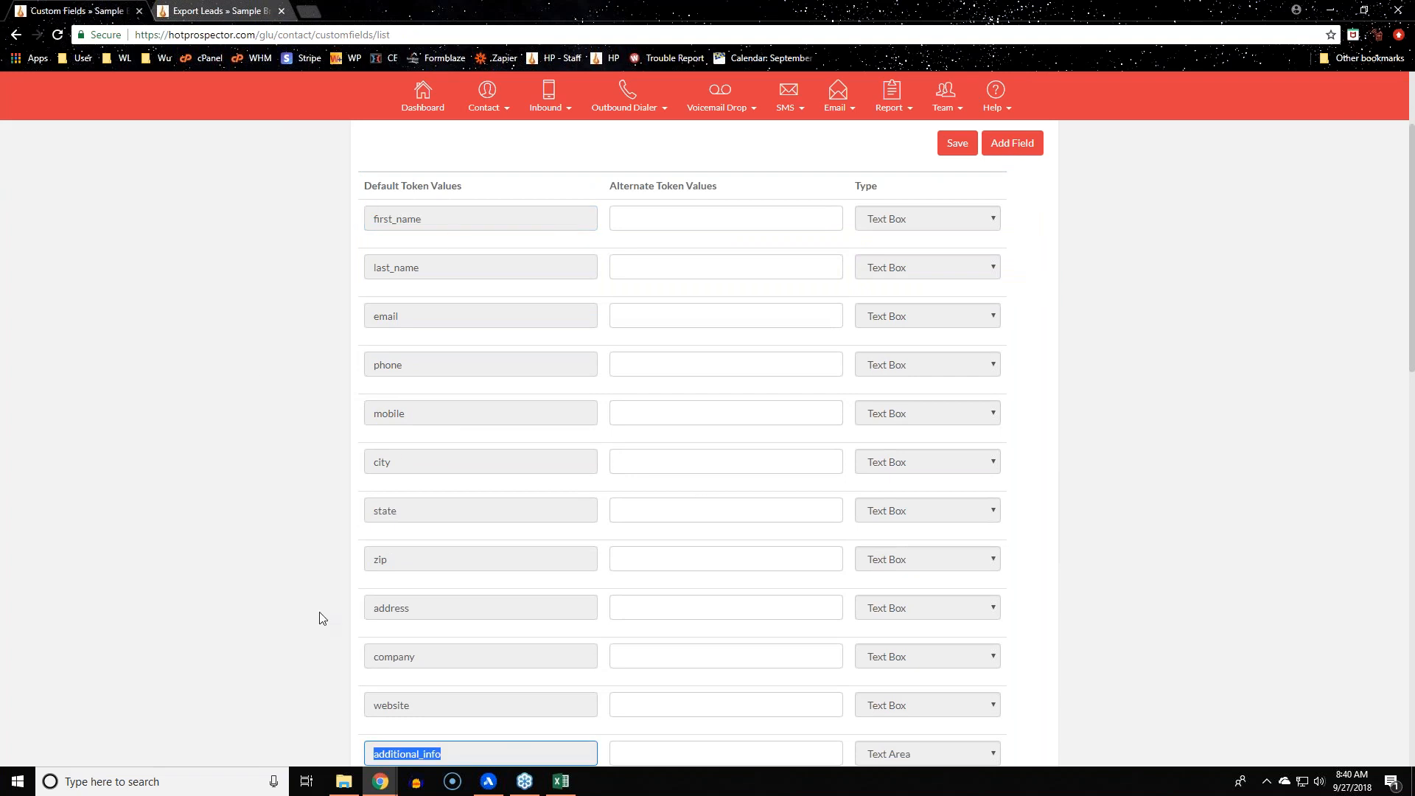
{"action": "left_click", "coordinate": [242, 13]}
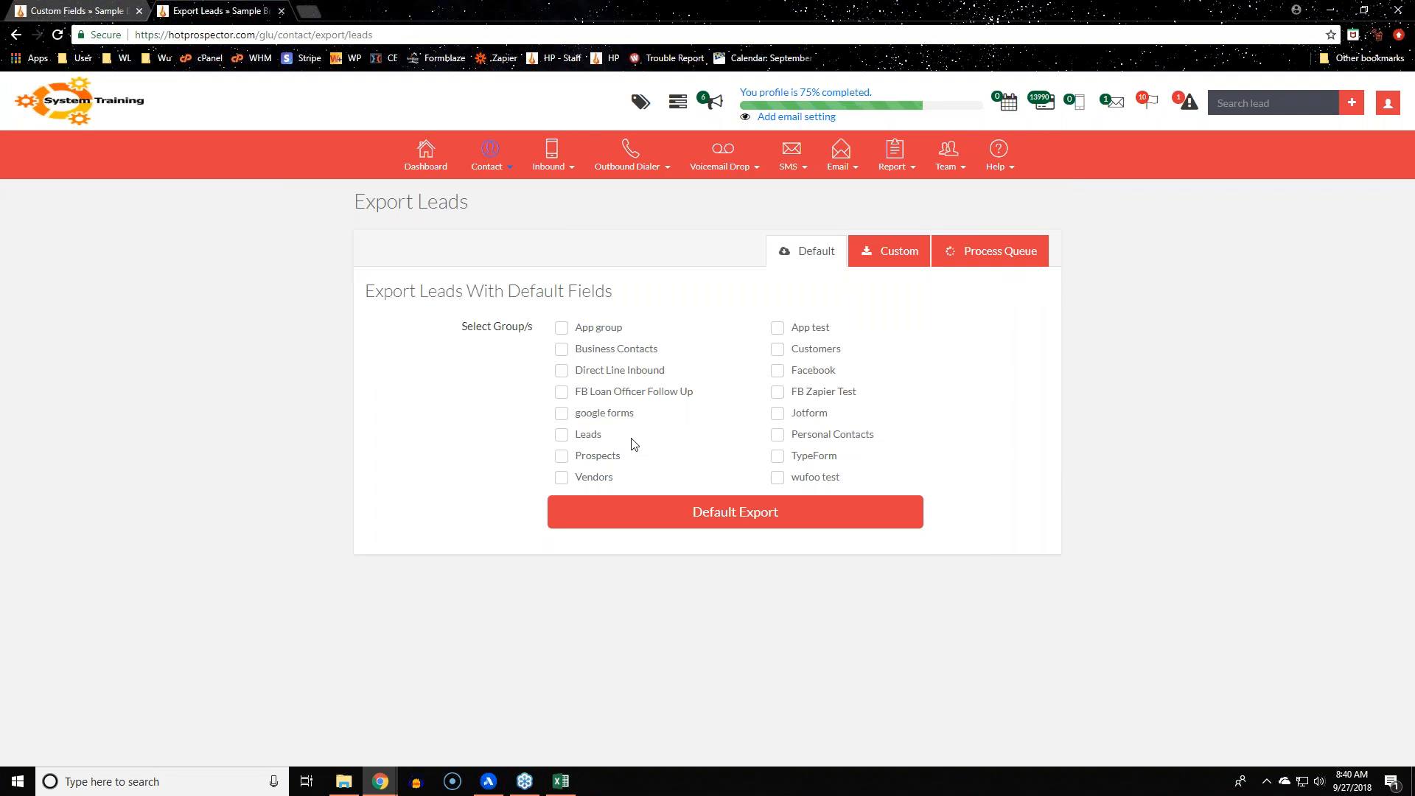
Tick Facebook, view the Custom export options, then the empty Process Queue
{"action": "left_click", "coordinate": [779, 372]}
{"action": "left_click", "coordinate": [877, 253]}
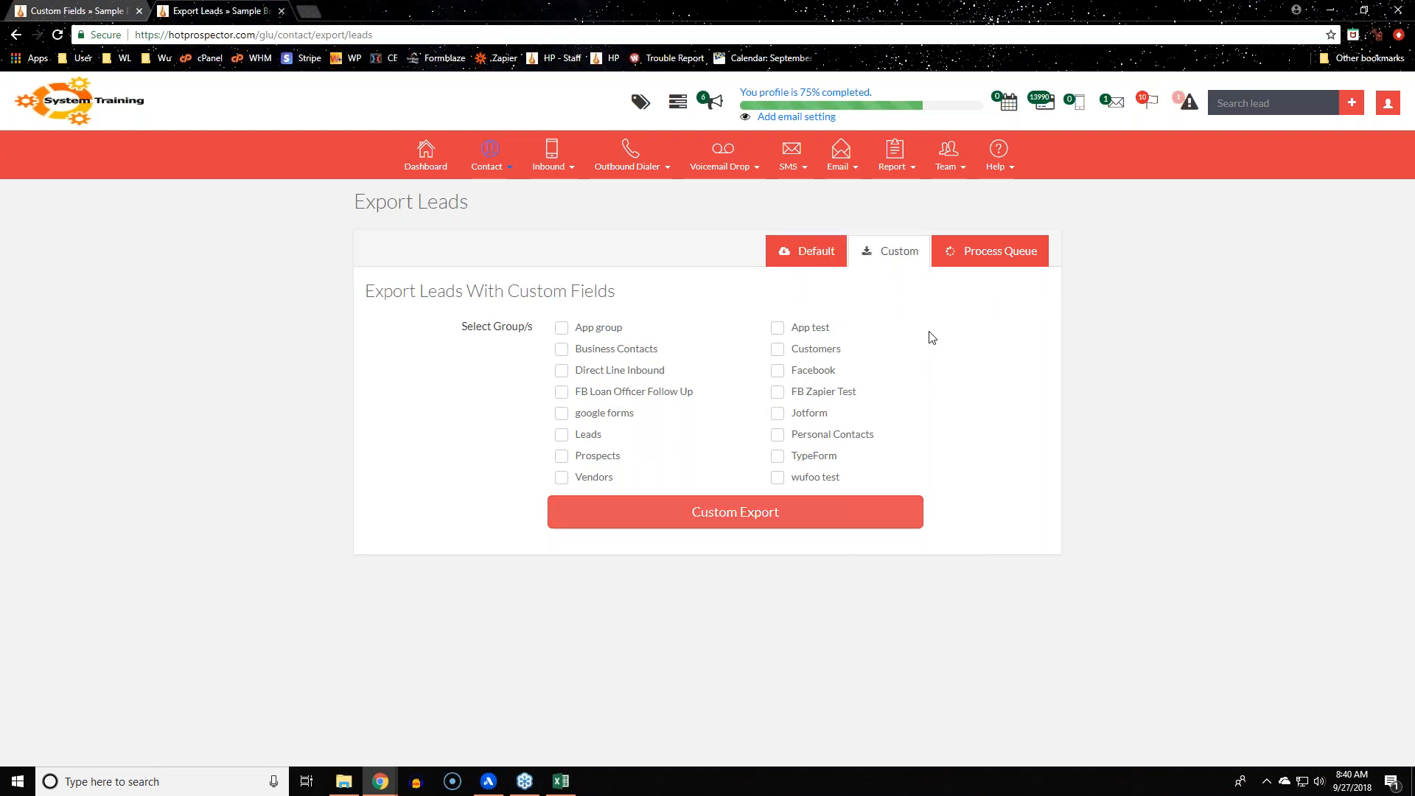
{"action": "left_click", "coordinate": [1003, 253]}
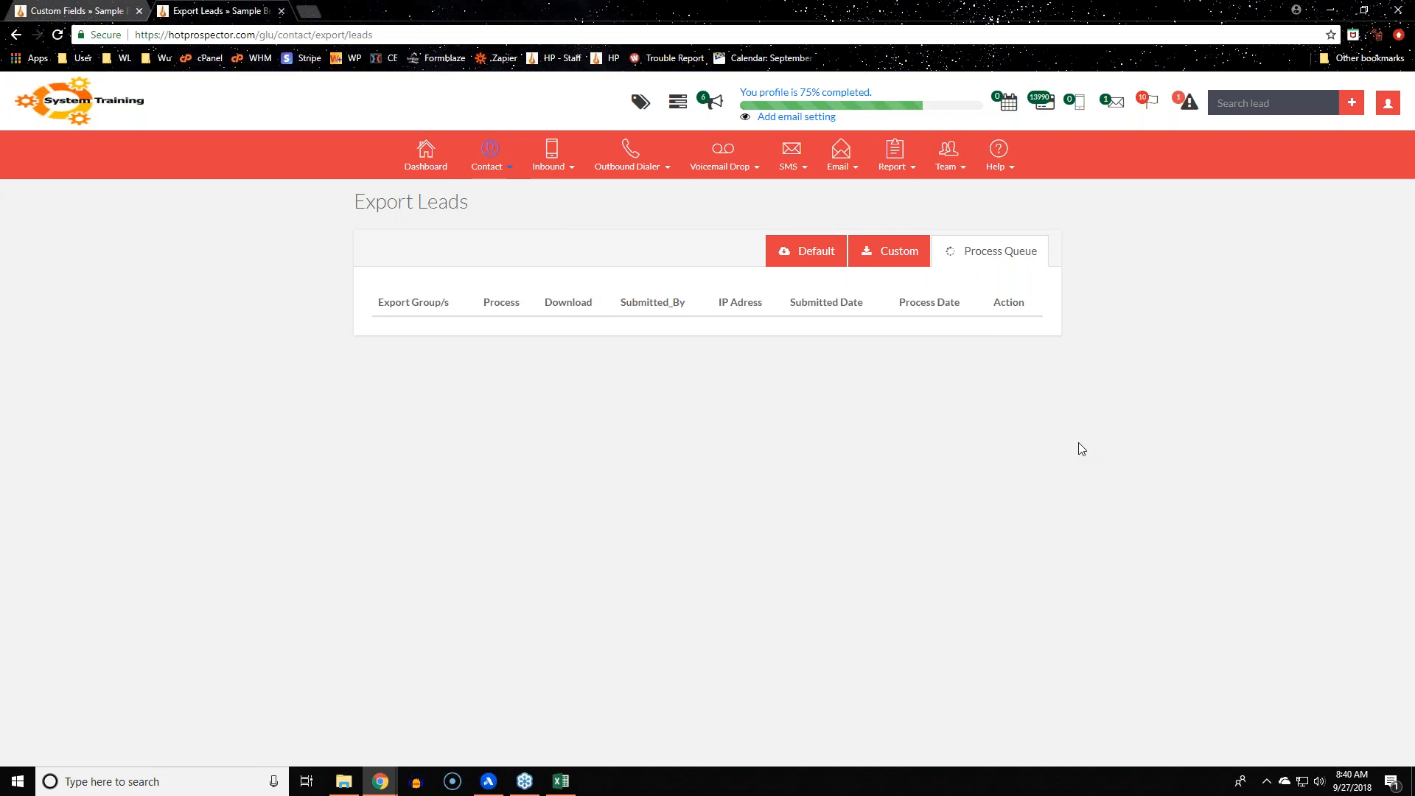
{"action": "left_click", "coordinate": [488, 142]}
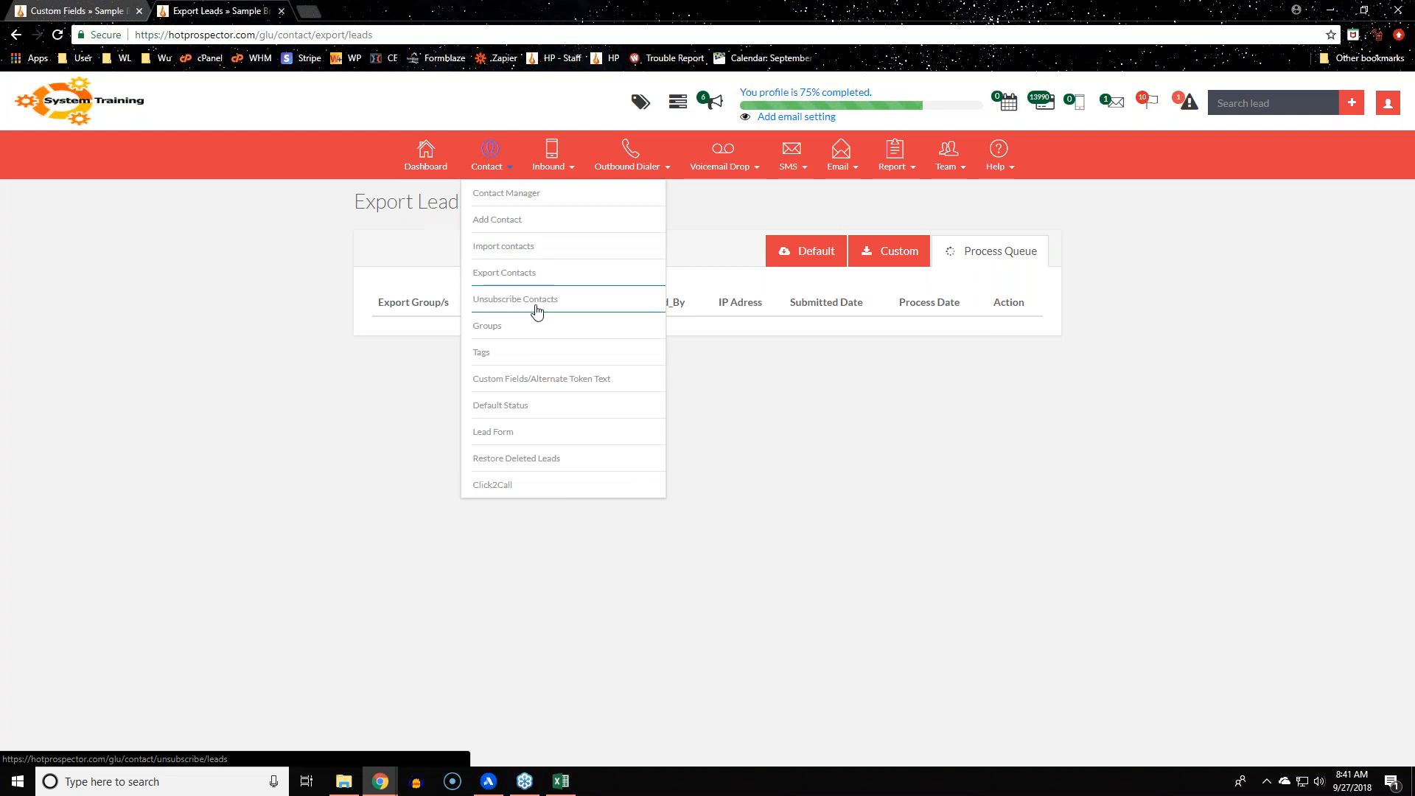
Open the My Tags page from the Contact menu
{"action": "left_click", "coordinate": [530, 354]}
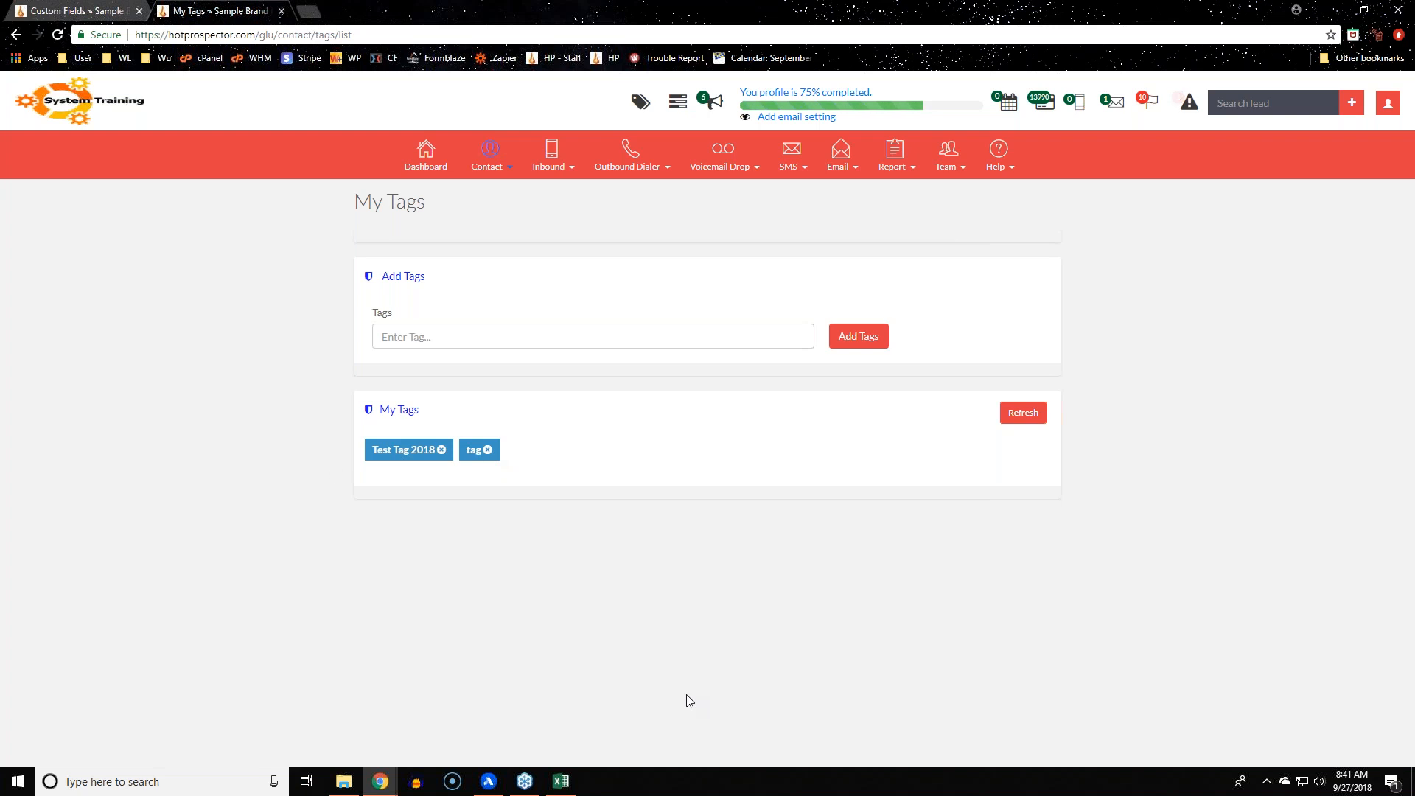
Move from the broadcast SMS page, via My Tags, back to the Custom Fields list
{"action": "left_click", "coordinate": [87, 12]}
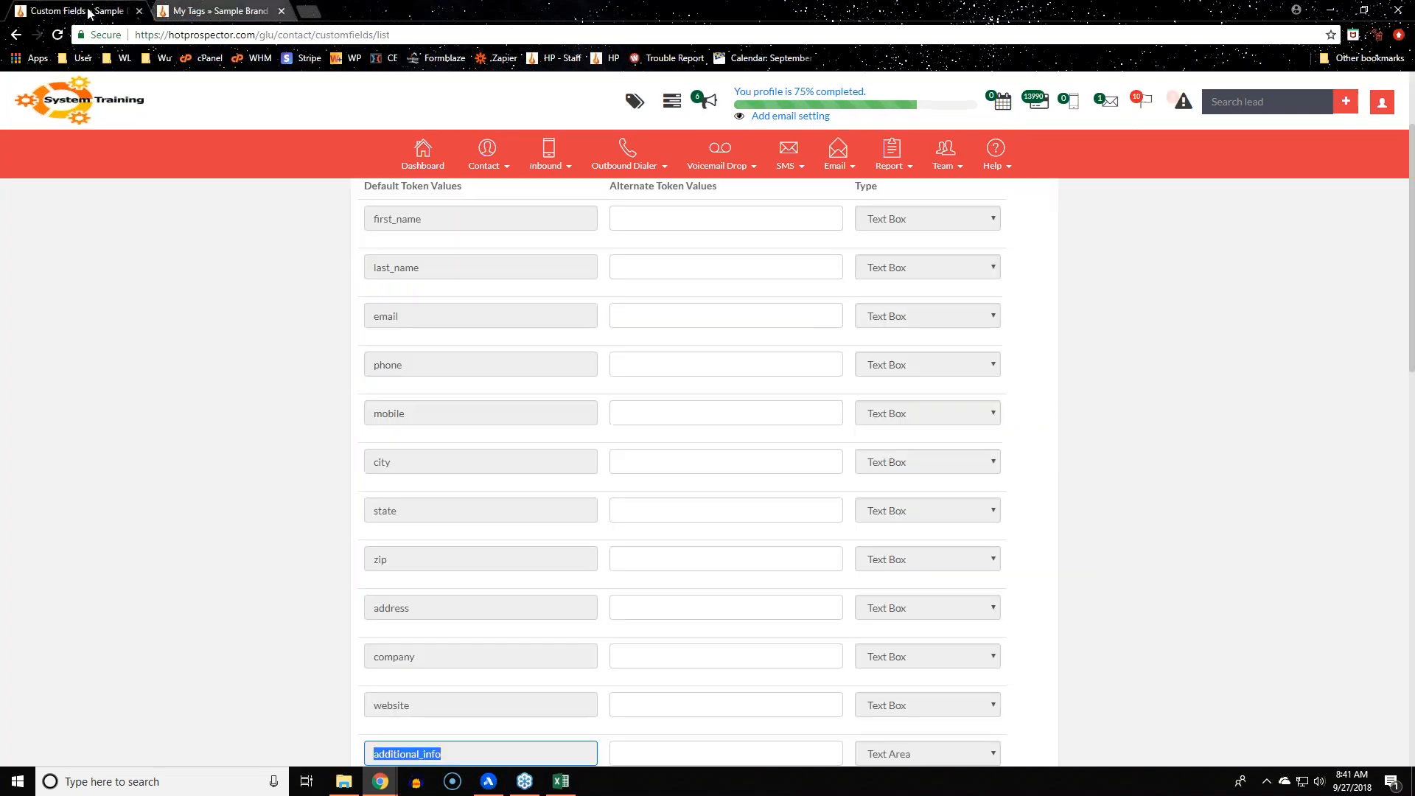
{"action": "left_click", "coordinate": [207, 10]}
{"action": "mouse_move", "coordinate": [812, 167]}
{"action": "left_click", "coordinate": [826, 193]}
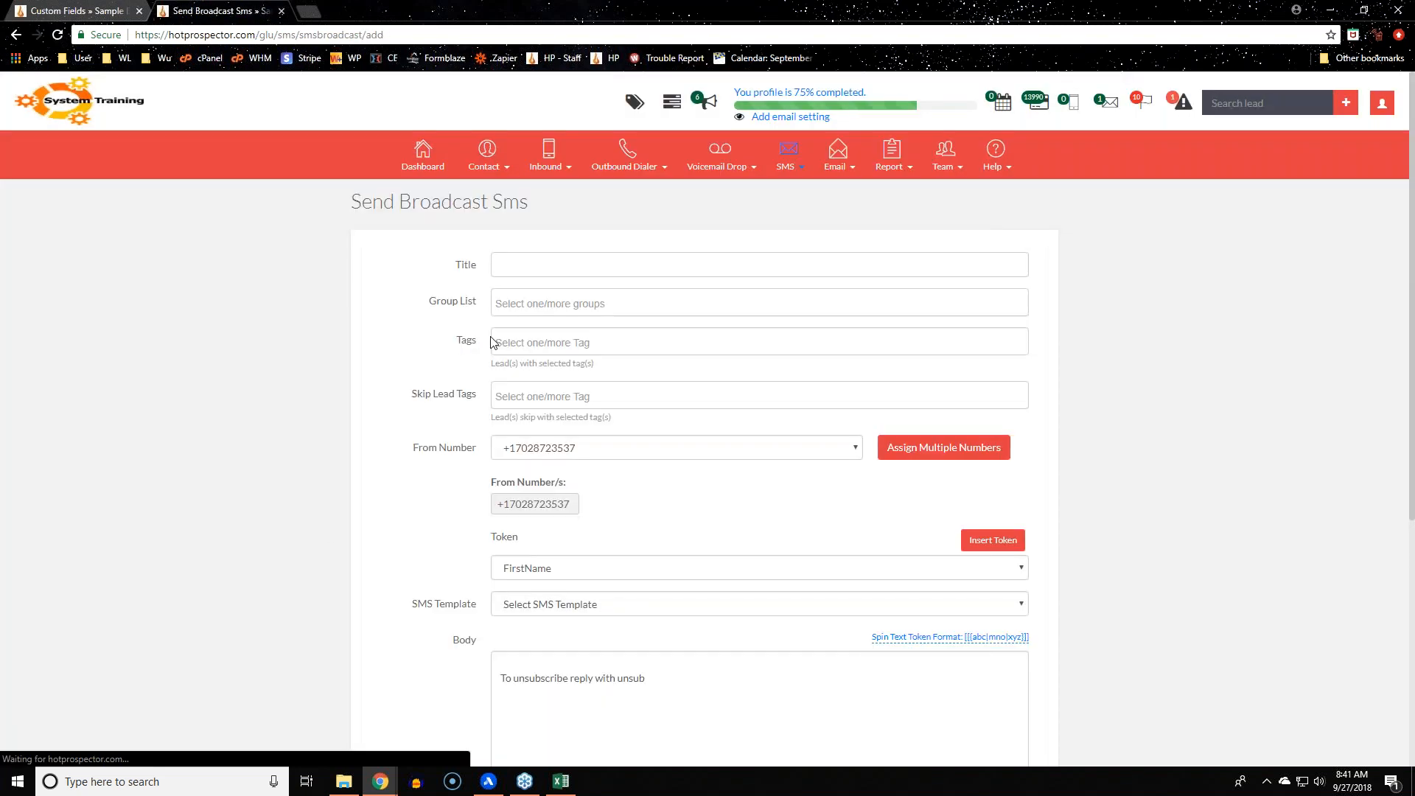
{"action": "left_click_drag", "start_coordinate": [488, 341], "coordinate": [451, 342]}
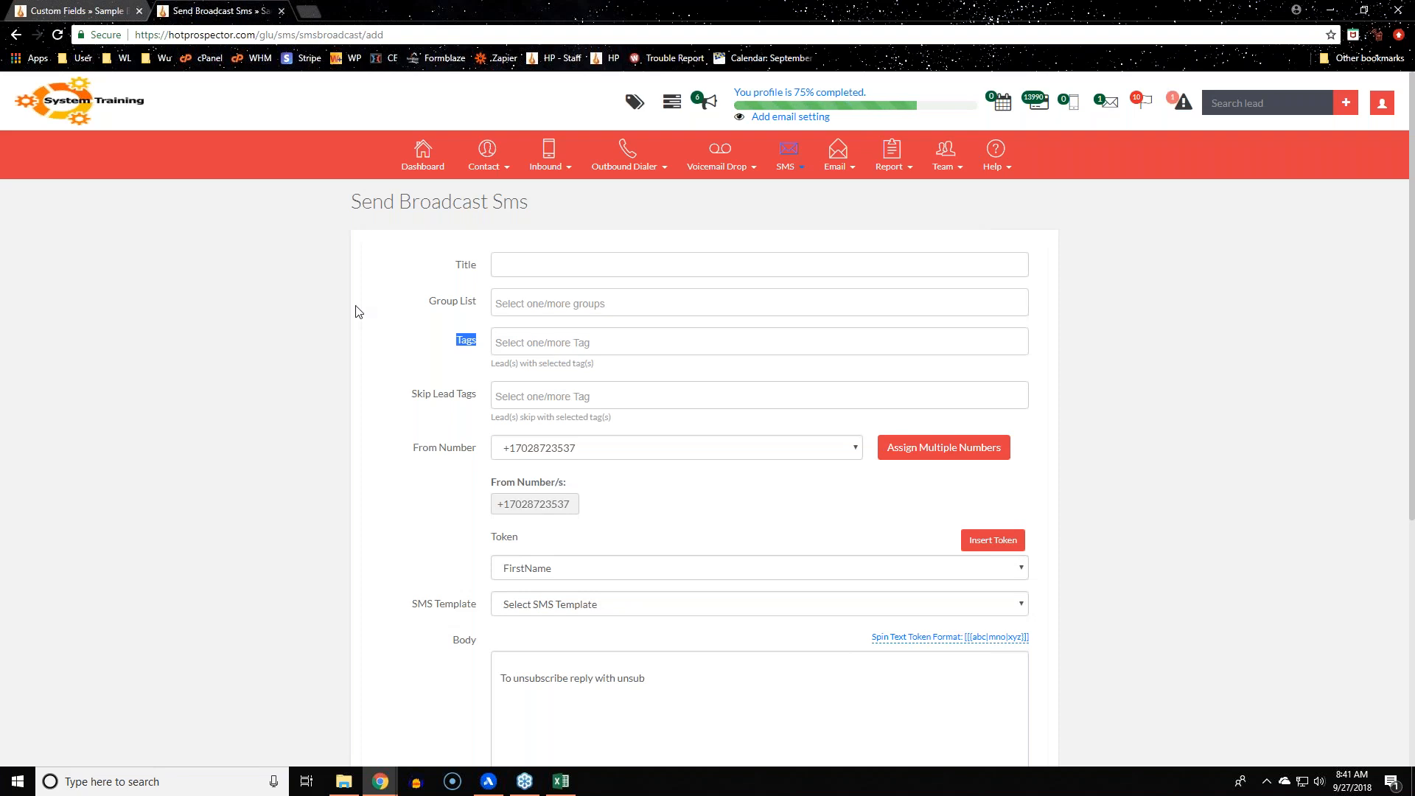
{"action": "left_click", "coordinate": [122, 10]}
{"action": "left_click", "coordinate": [487, 159]}
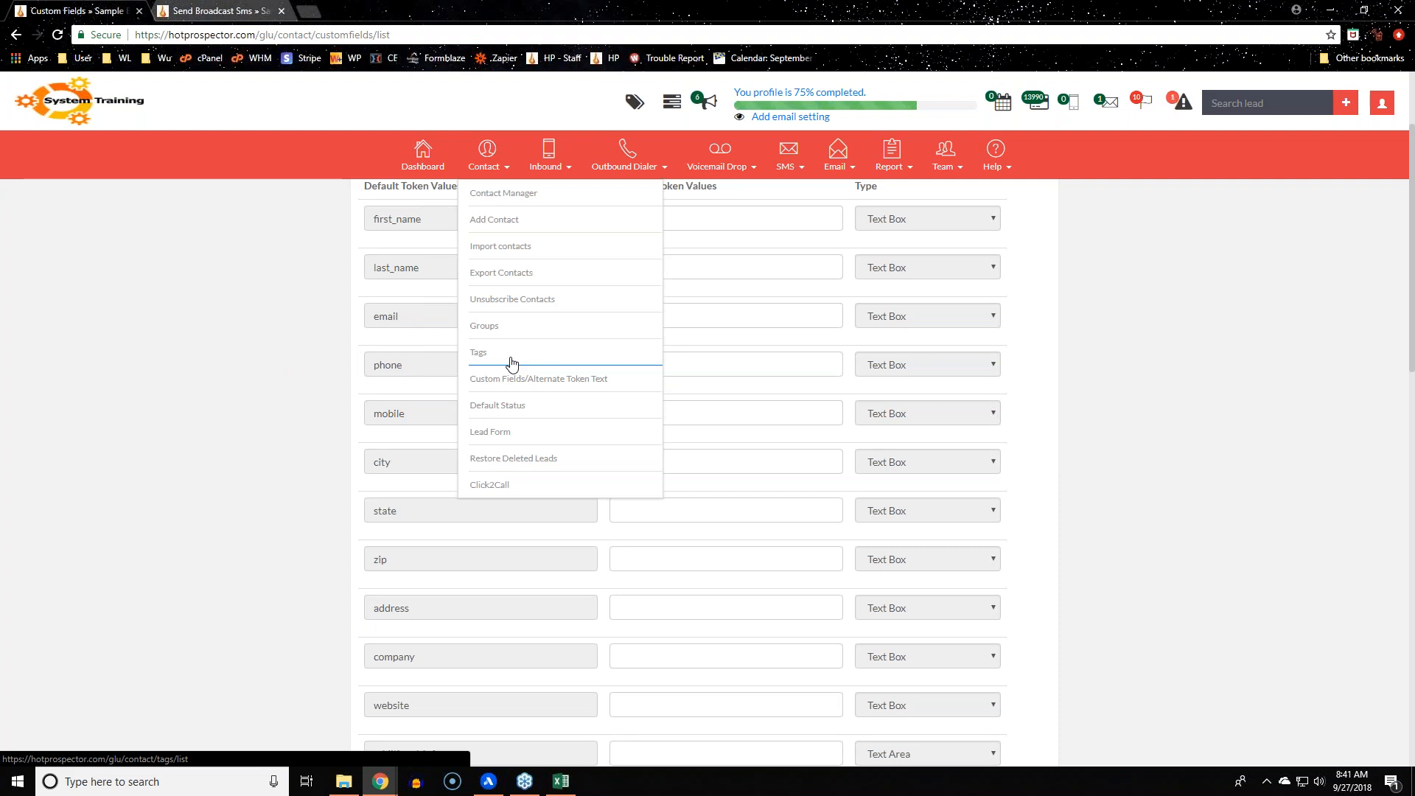
Open Contact > Custom Fields/Alternate Token Text, add a field row, and locate Favorite color
{"action": "left_click", "coordinate": [514, 380]}
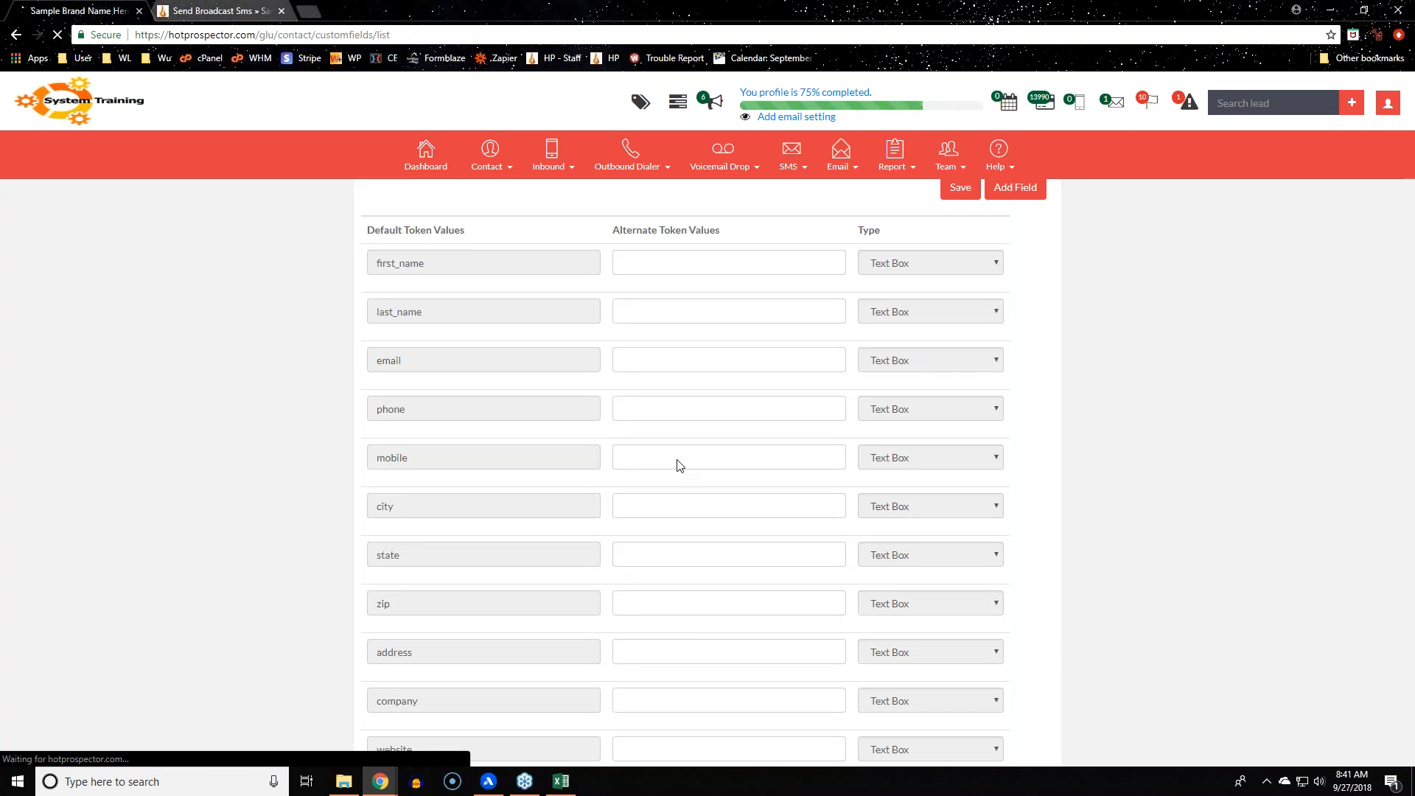
{"action": "scroll", "coordinate": [263, 533], "scroll_direction": "down", "scroll_amount": 15}
{"action": "scroll", "coordinate": [264, 533], "scroll_direction": "up", "scroll_amount": 5}
{"action": "scroll", "coordinate": [267, 538], "scroll_direction": "up", "scroll_amount": 12}
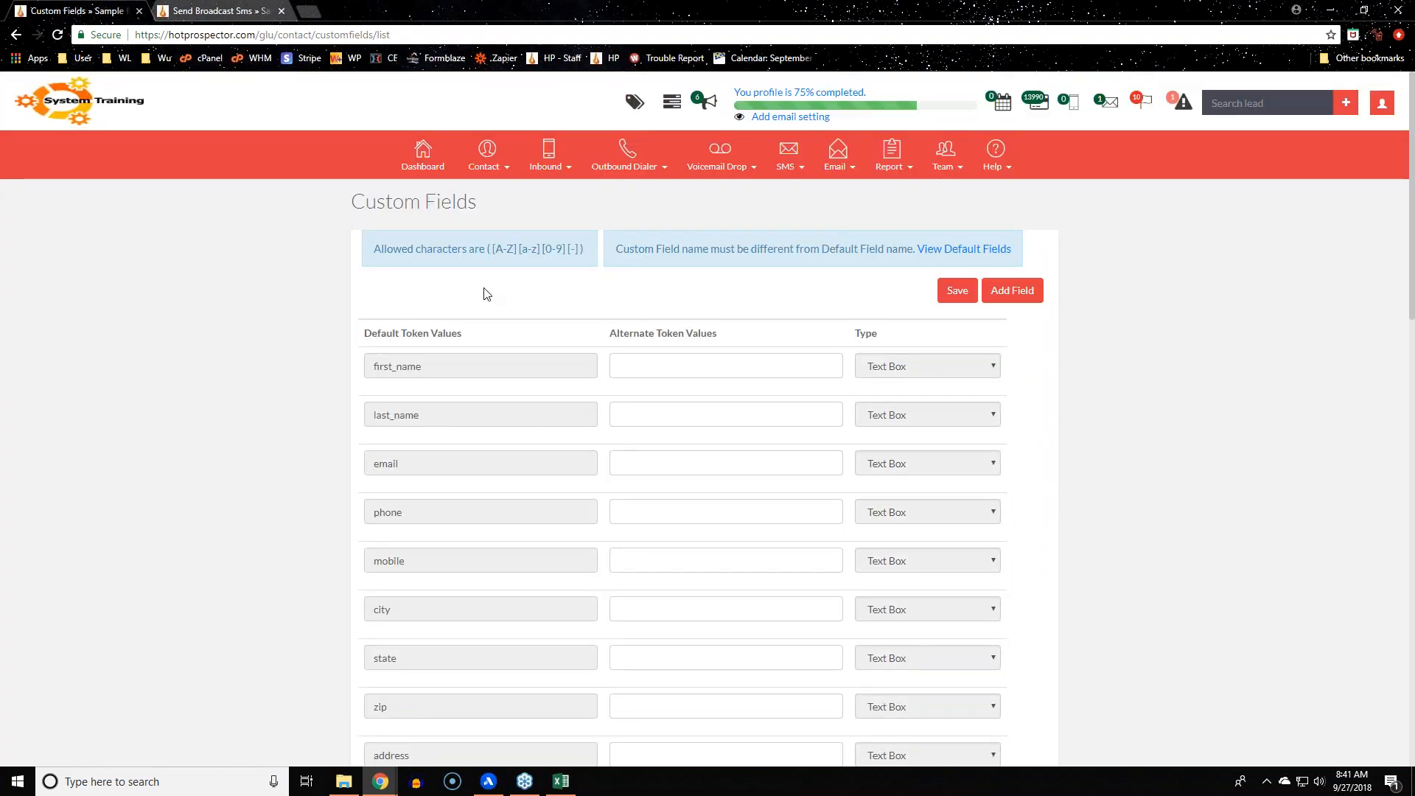
{"action": "scroll", "coordinate": [221, 590], "scroll_direction": "down", "scroll_amount": 7}
{"action": "scroll", "coordinate": [198, 618], "scroll_direction": "down", "scroll_amount": 3}
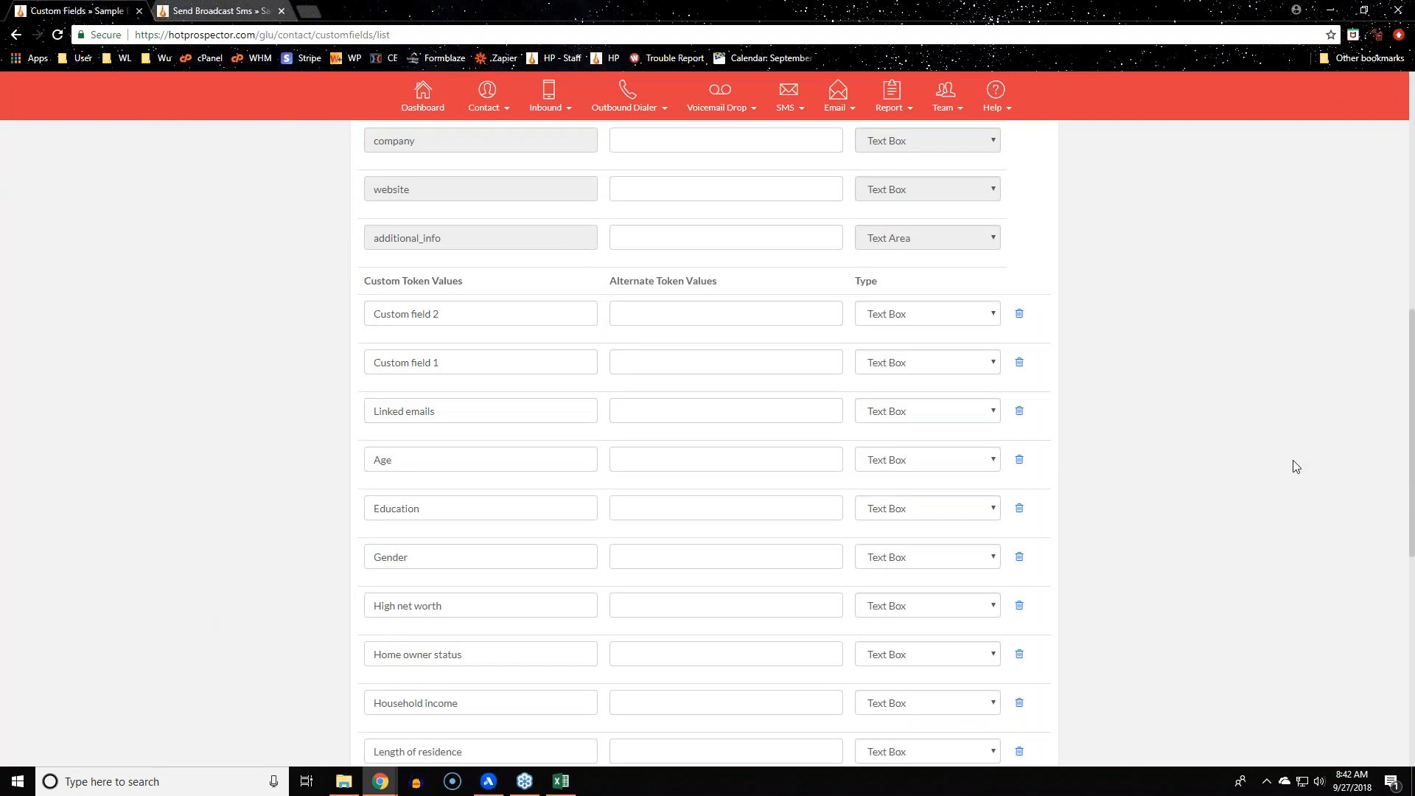
{"action": "scroll", "coordinate": [1294, 467], "scroll_direction": "up", "scroll_amount": 4}
{"action": "scroll", "coordinate": [1295, 465], "scroll_direction": "up", "scroll_amount": 5}
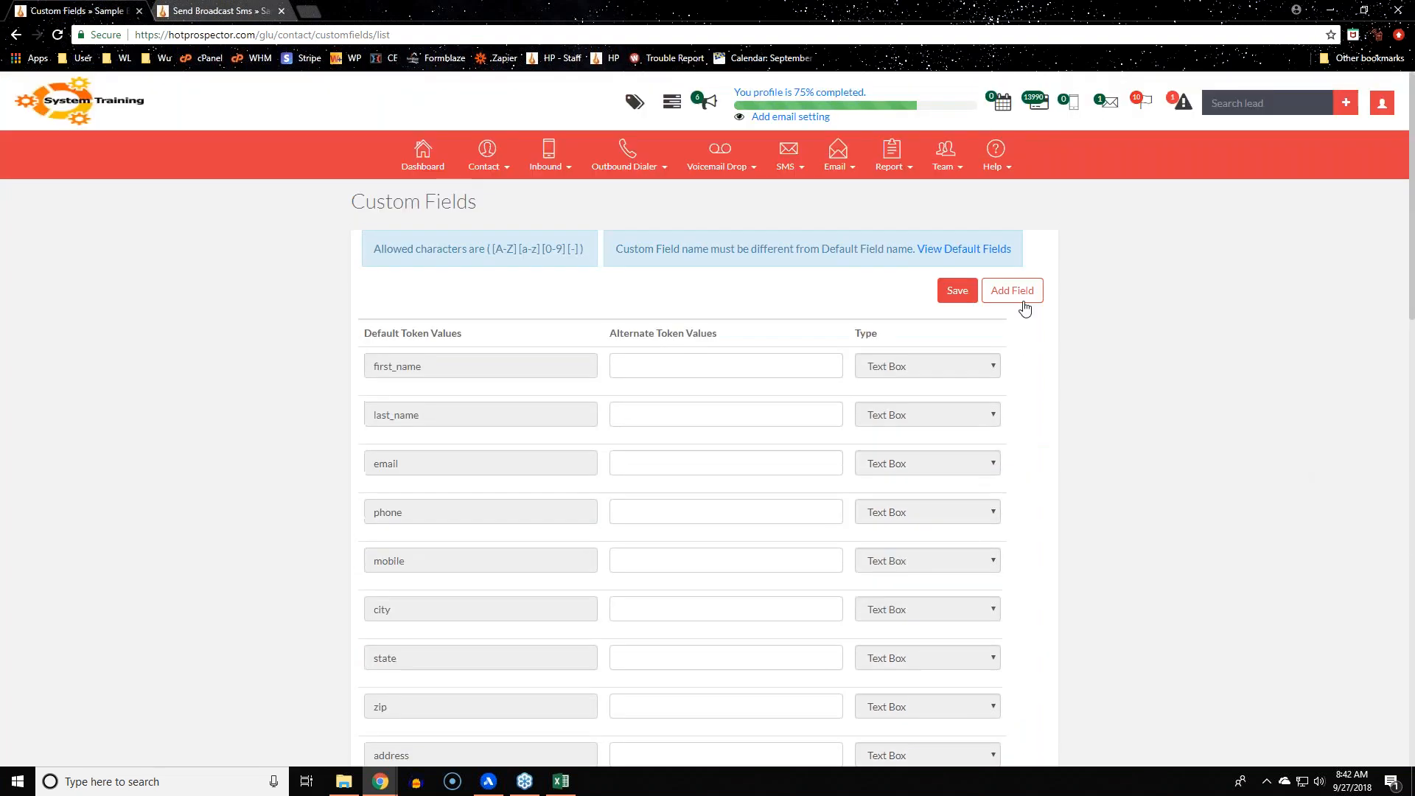
{"action": "left_click", "coordinate": [1023, 302]}
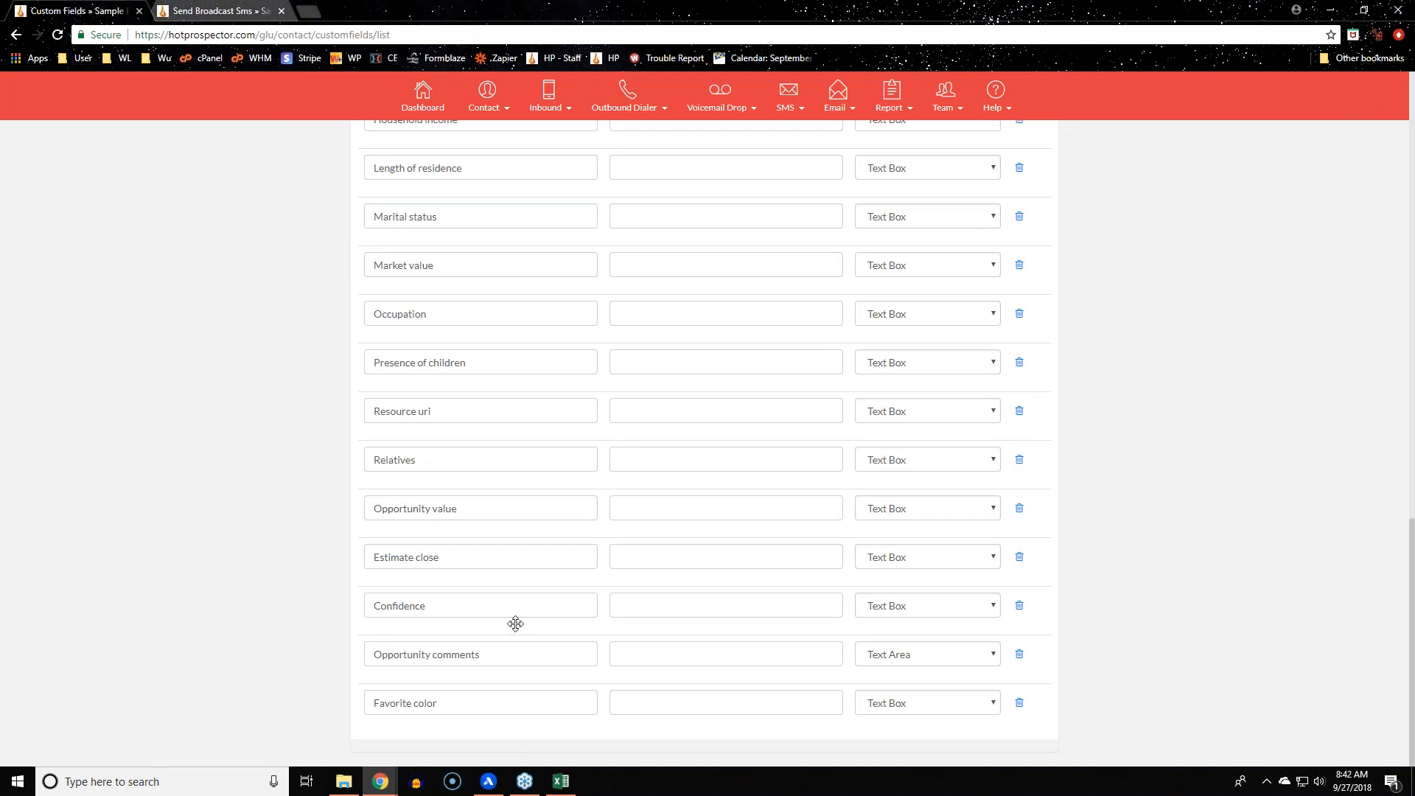
{"action": "left_click_drag", "start_coordinate": [469, 697], "coordinate": [251, 700]}
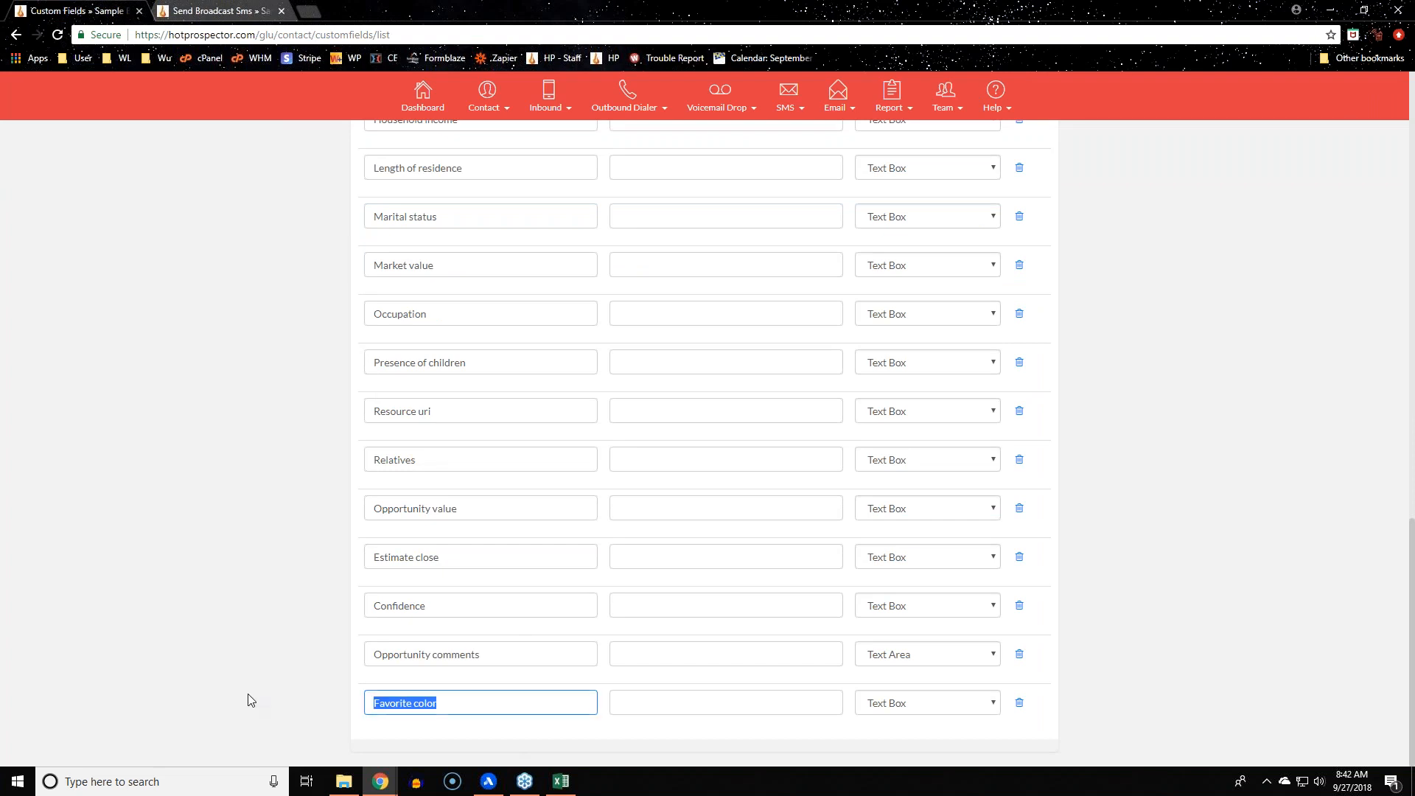
{"action": "left_click", "coordinate": [251, 701]}
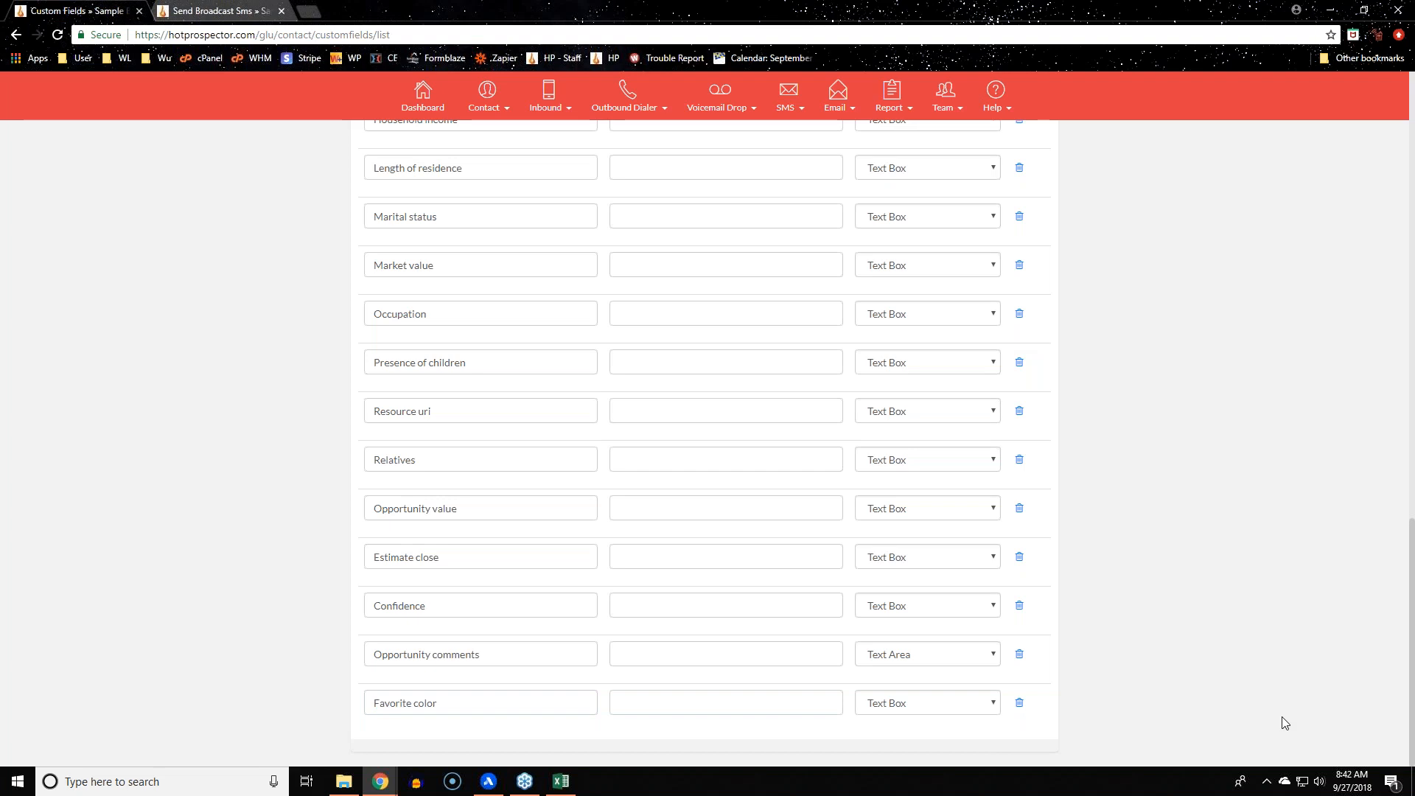
Change the Favorite color field's type from Text Box to Text Area
{"action": "left_click", "coordinate": [970, 708]}
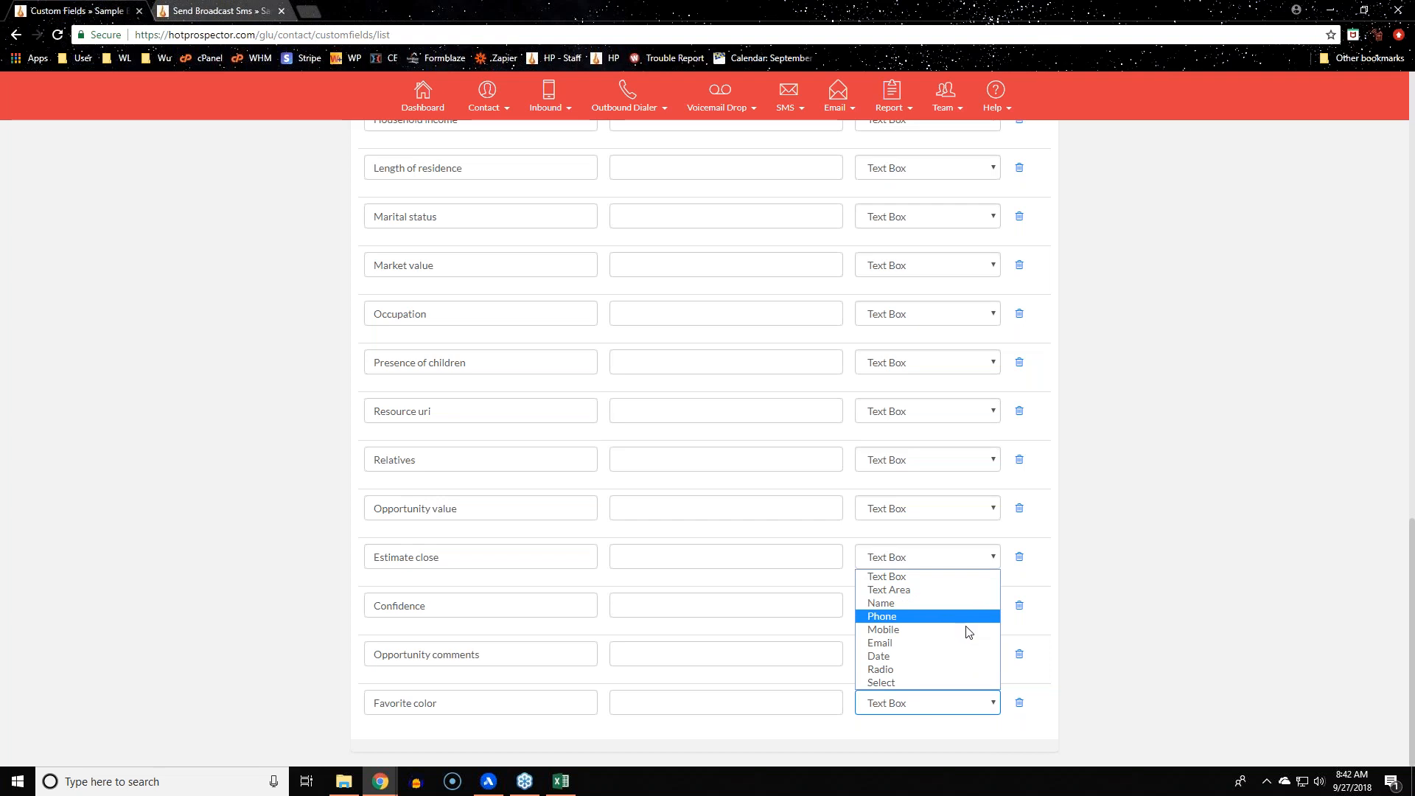
{"action": "left_click", "coordinate": [963, 590]}
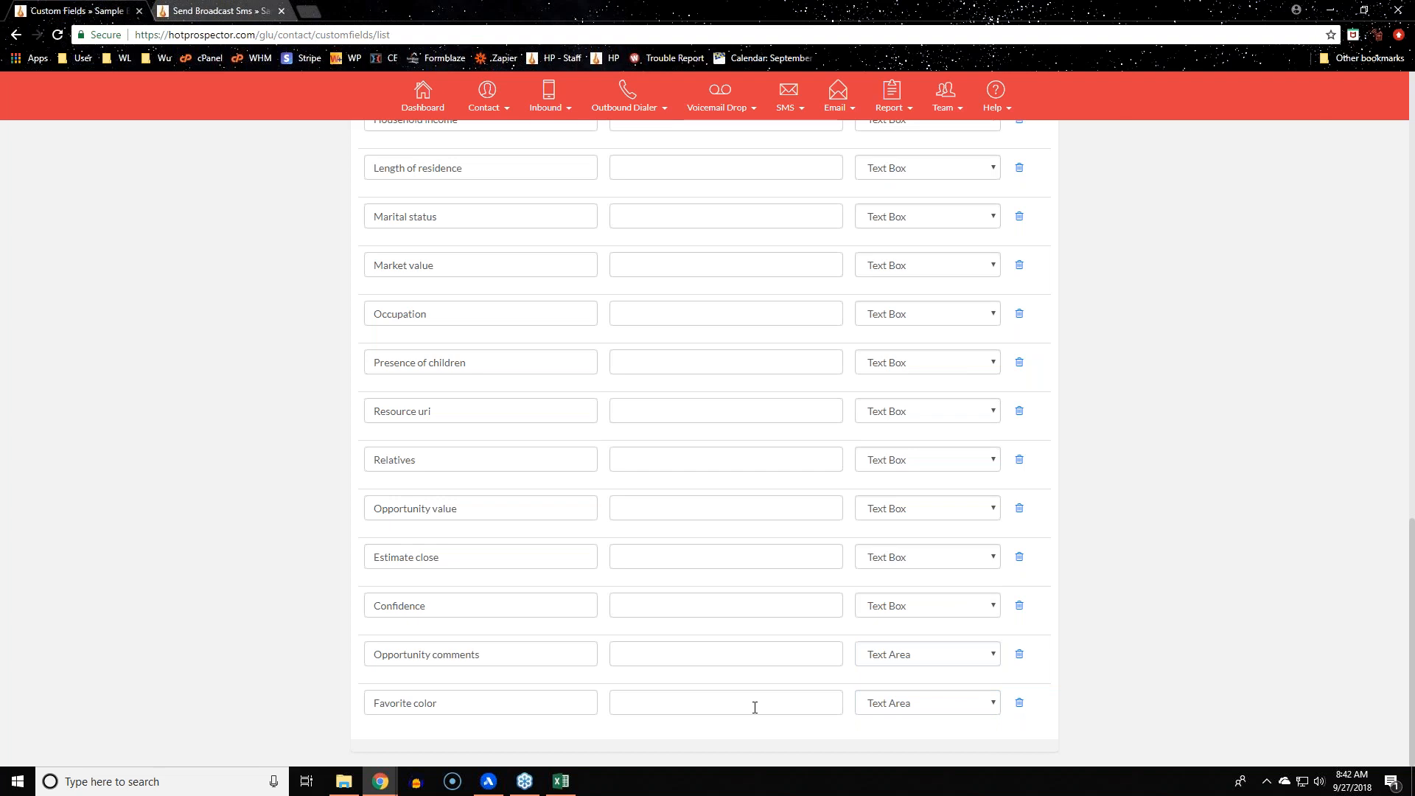
{"action": "scroll", "coordinate": [755, 708], "scroll_direction": "up", "scroll_amount": 10}
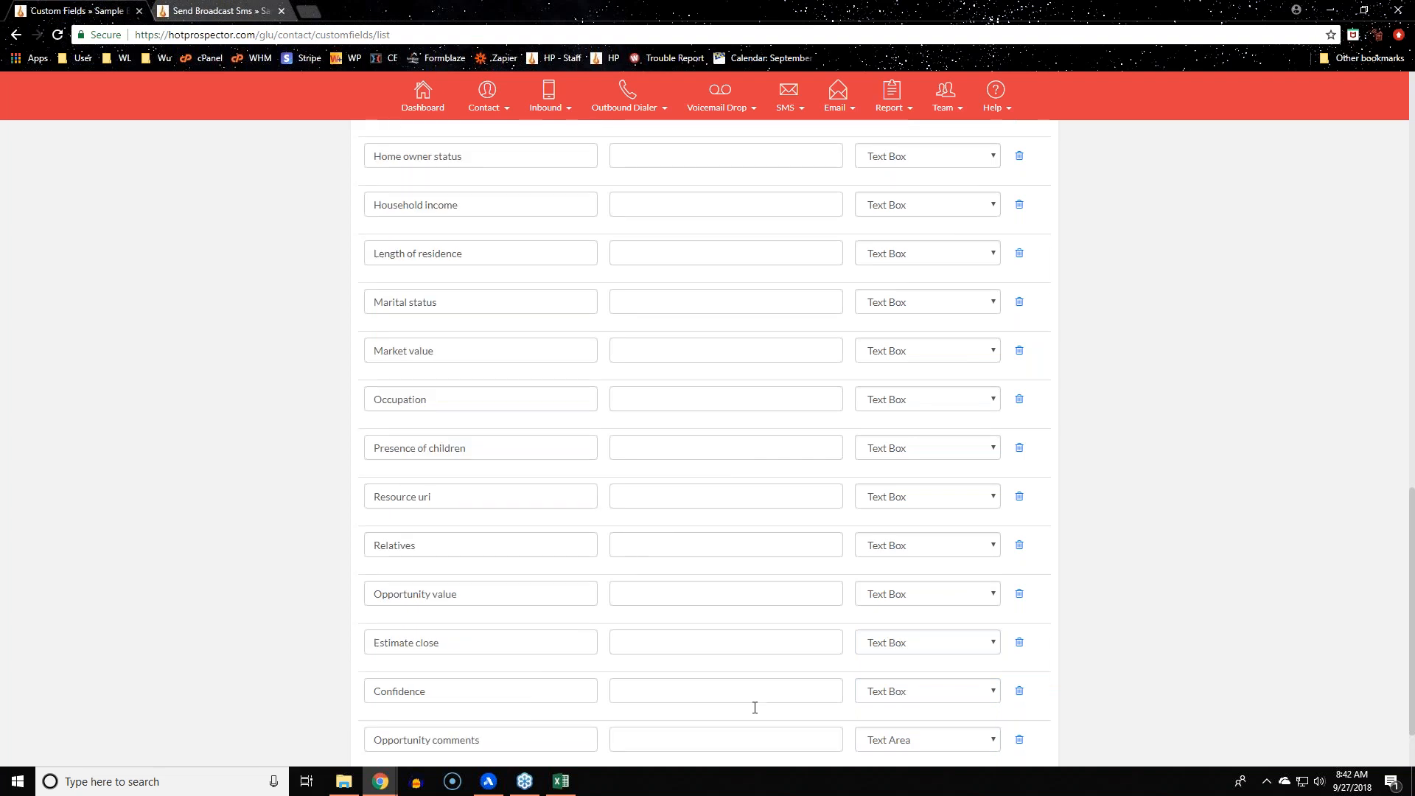
{"action": "left_click_drag", "start_coordinate": [537, 384], "coordinate": [286, 439]}
{"action": "left_click", "coordinate": [286, 440]}
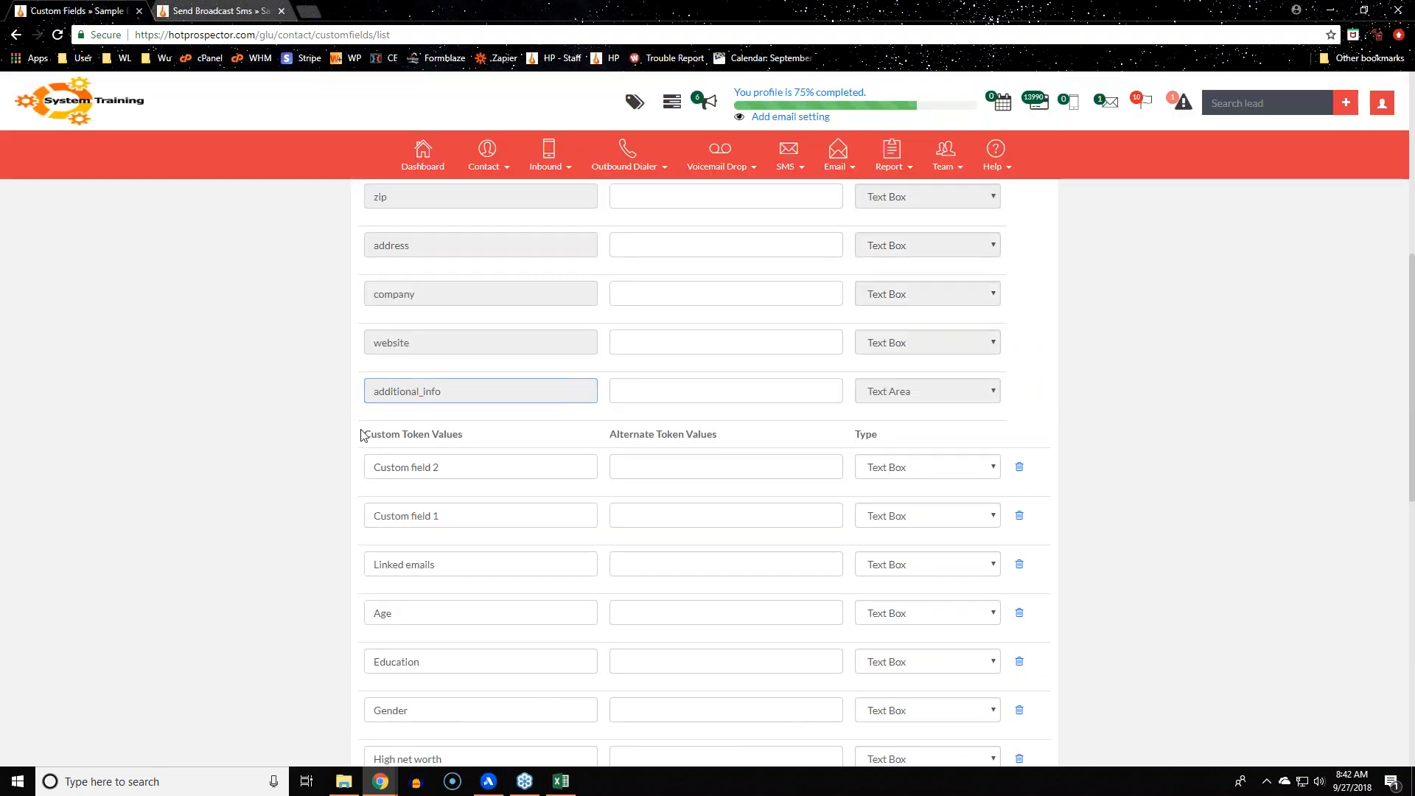
{"action": "scroll", "coordinate": [184, 616], "scroll_direction": "down", "scroll_amount": 9}
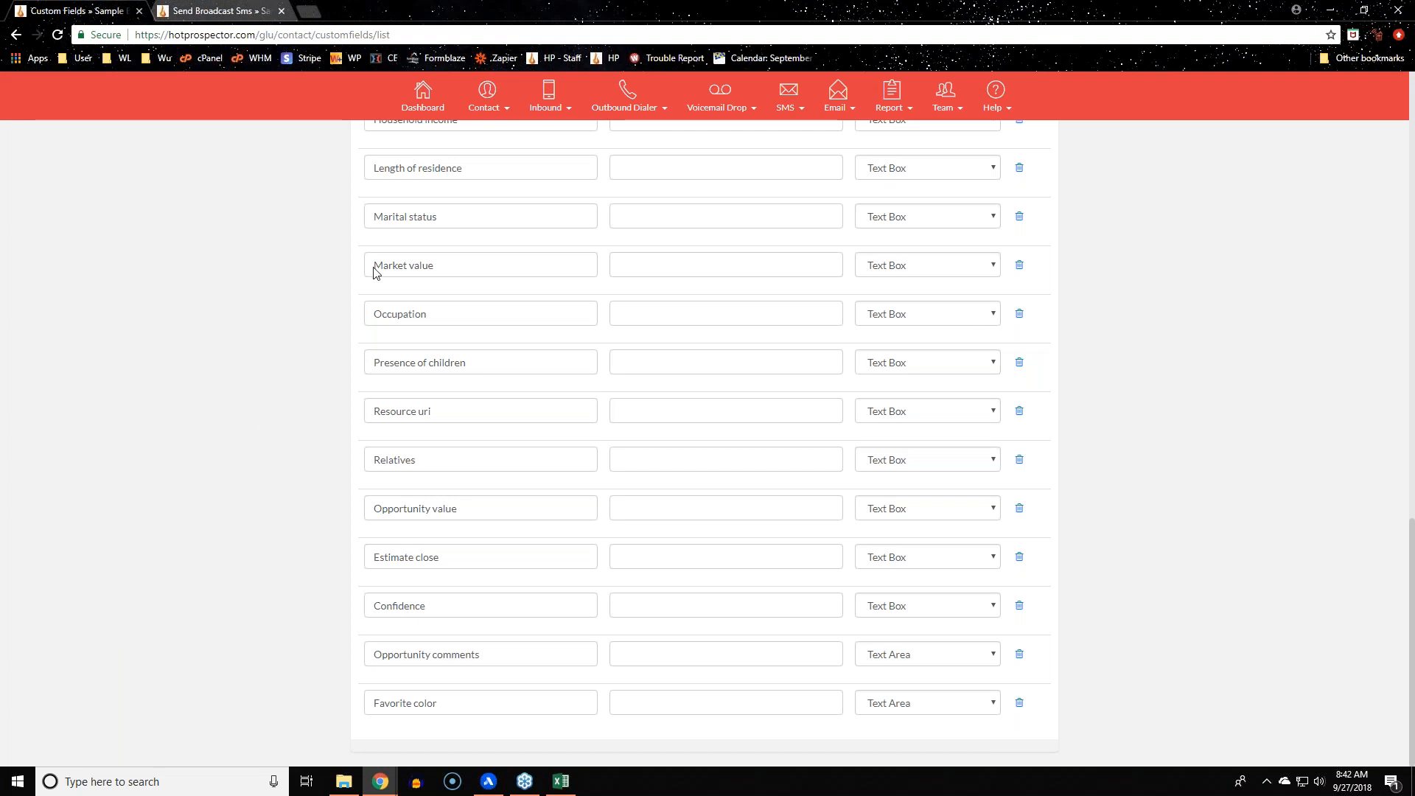
Review the Relatives field's type options, then switch to the Send Broadcast Sms form
{"action": "mouse_move", "coordinate": [486, 164]}
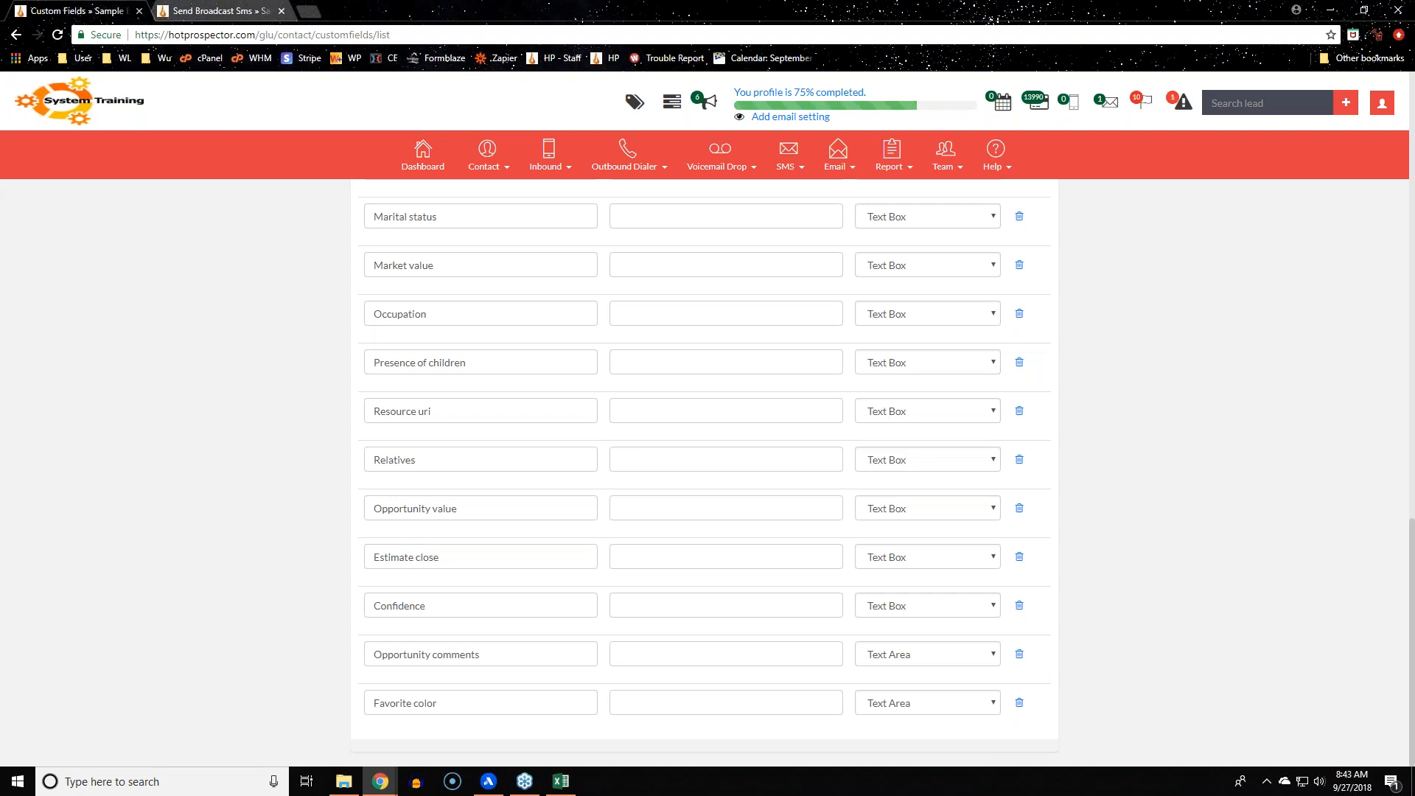
{"action": "left_click", "coordinate": [483, 154]}
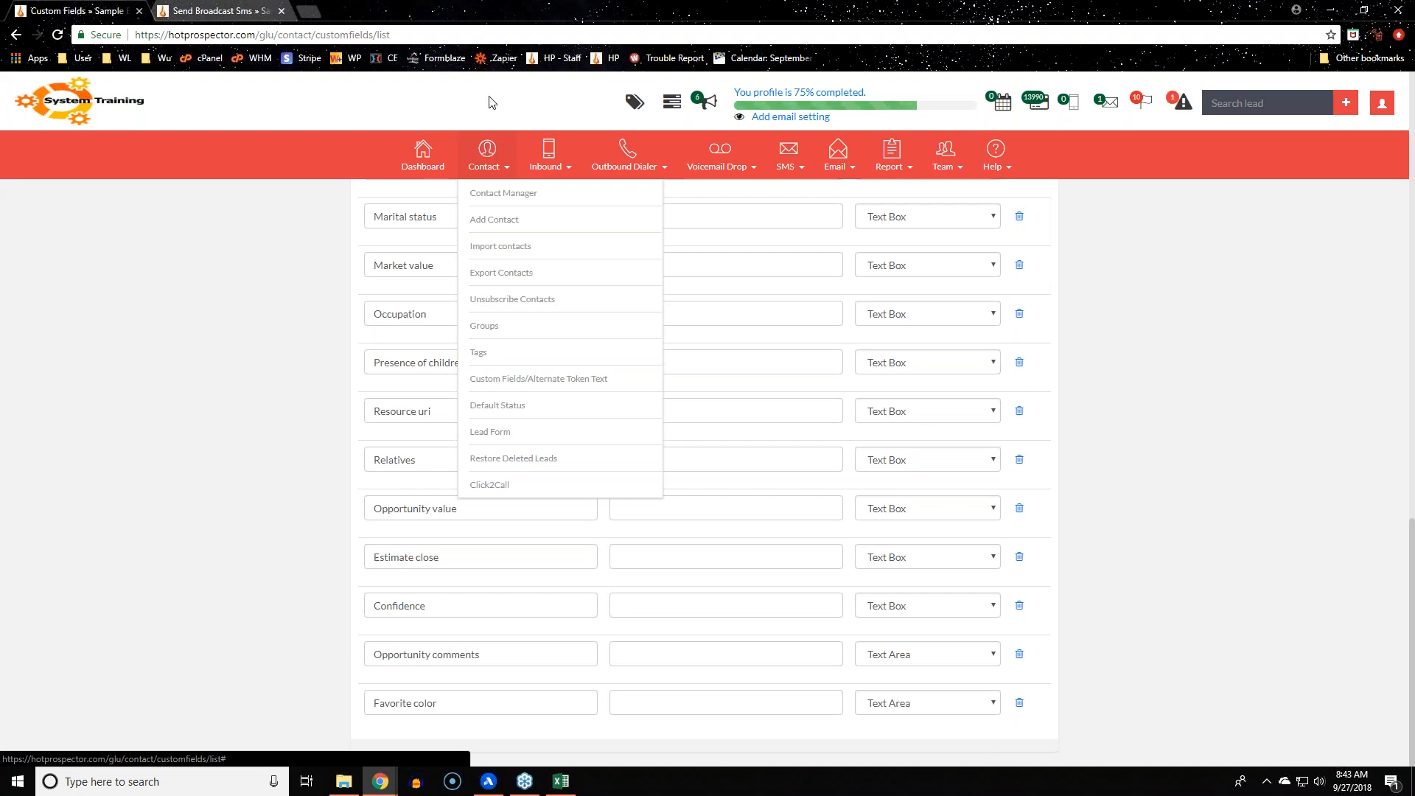
{"action": "left_click", "coordinate": [965, 465]}
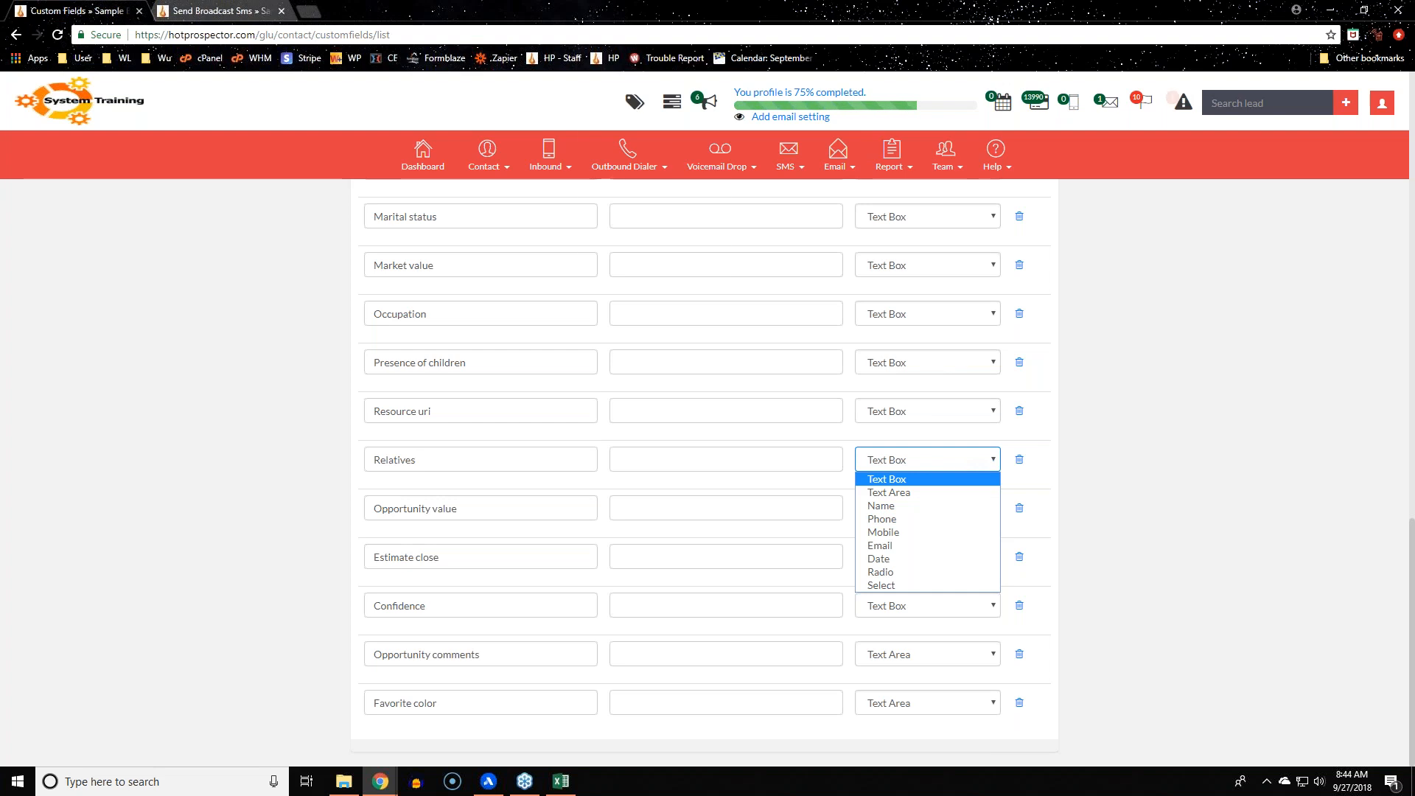
{"action": "left_click", "coordinate": [215, 12]}
{"action": "mouse_move", "coordinate": [489, 170]}
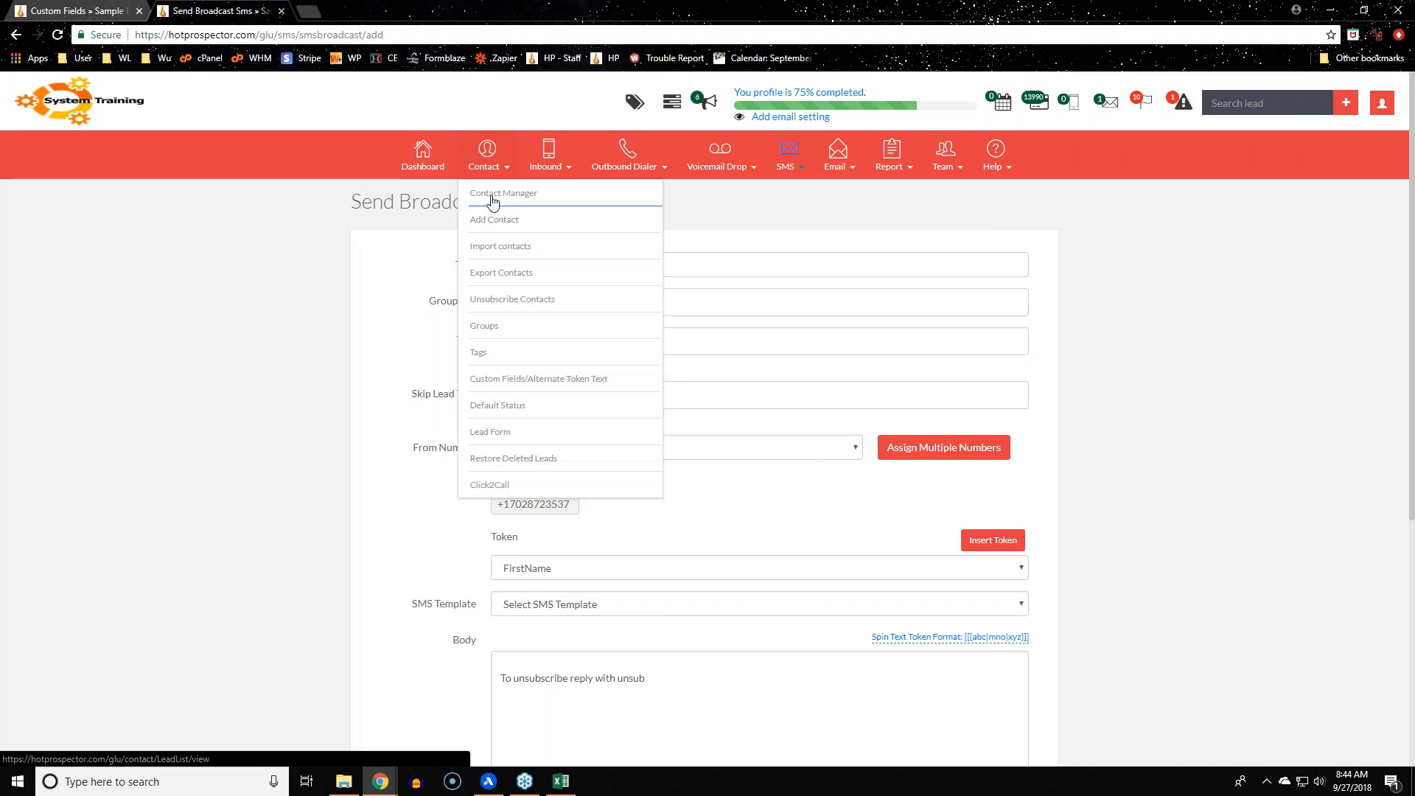
View a sample lead's empty Secondary Contact(s) from Contact Manager, then return to Custom Fields
{"action": "left_click", "coordinate": [489, 198]}
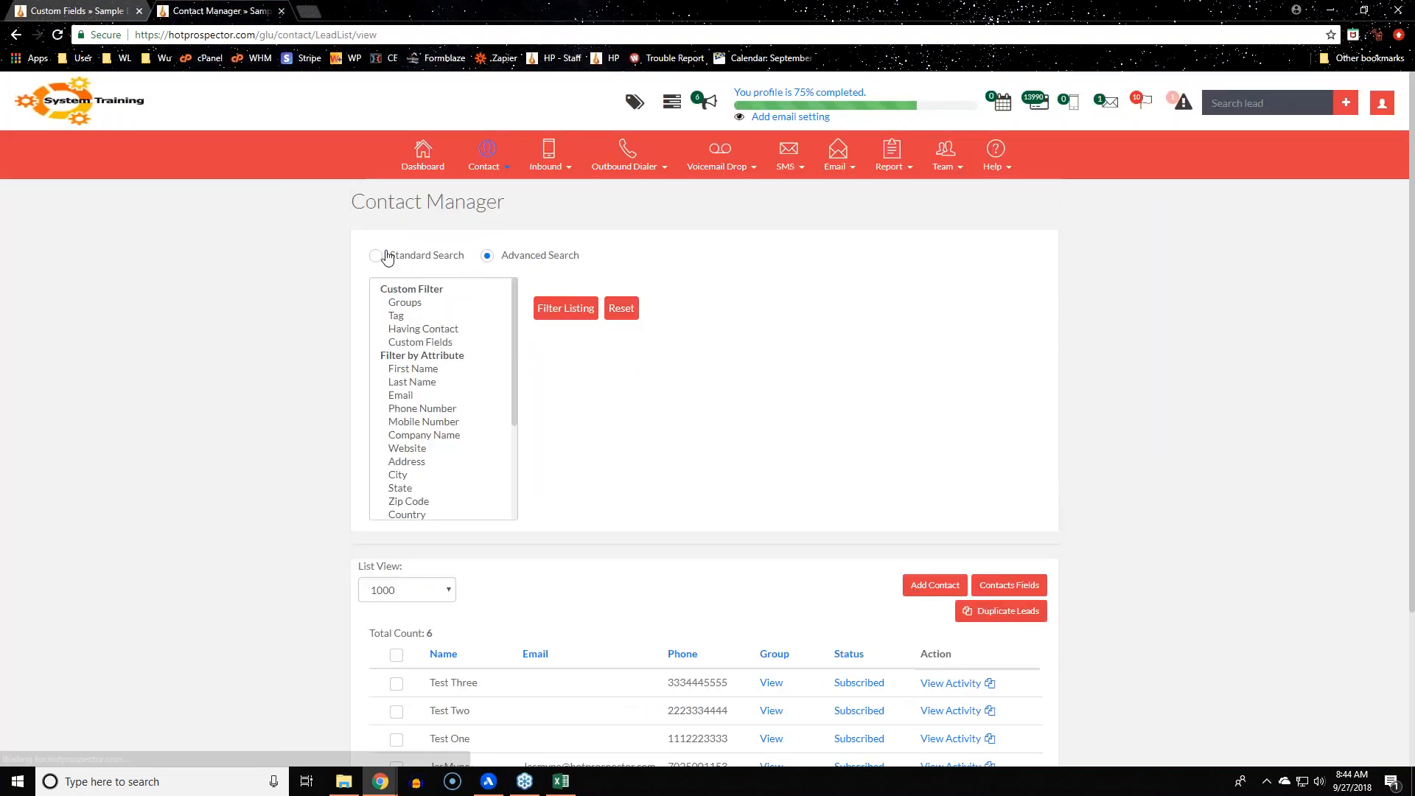
{"action": "left_click", "coordinate": [388, 256]}
{"action": "left_click", "coordinate": [949, 545]}
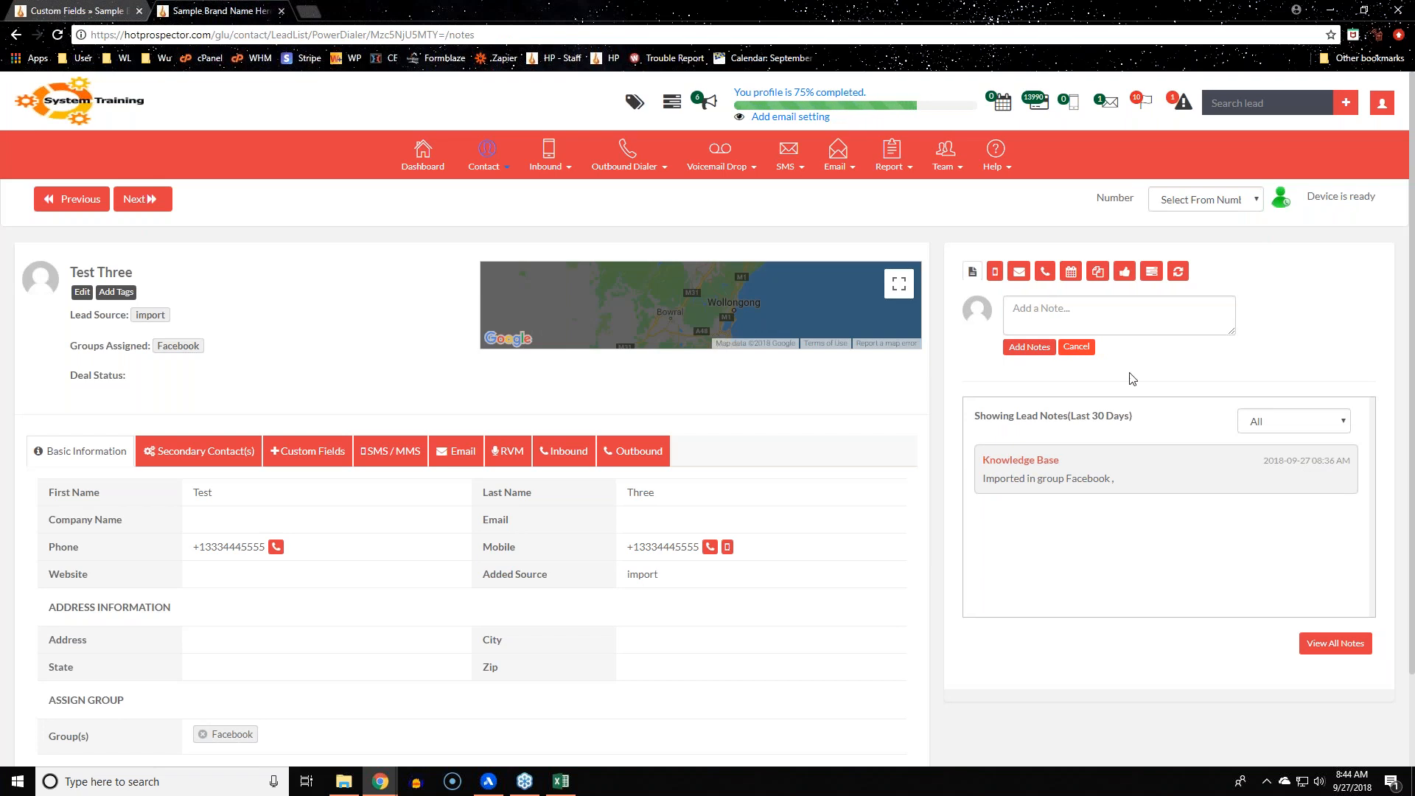
{"action": "left_click", "coordinate": [213, 449]}
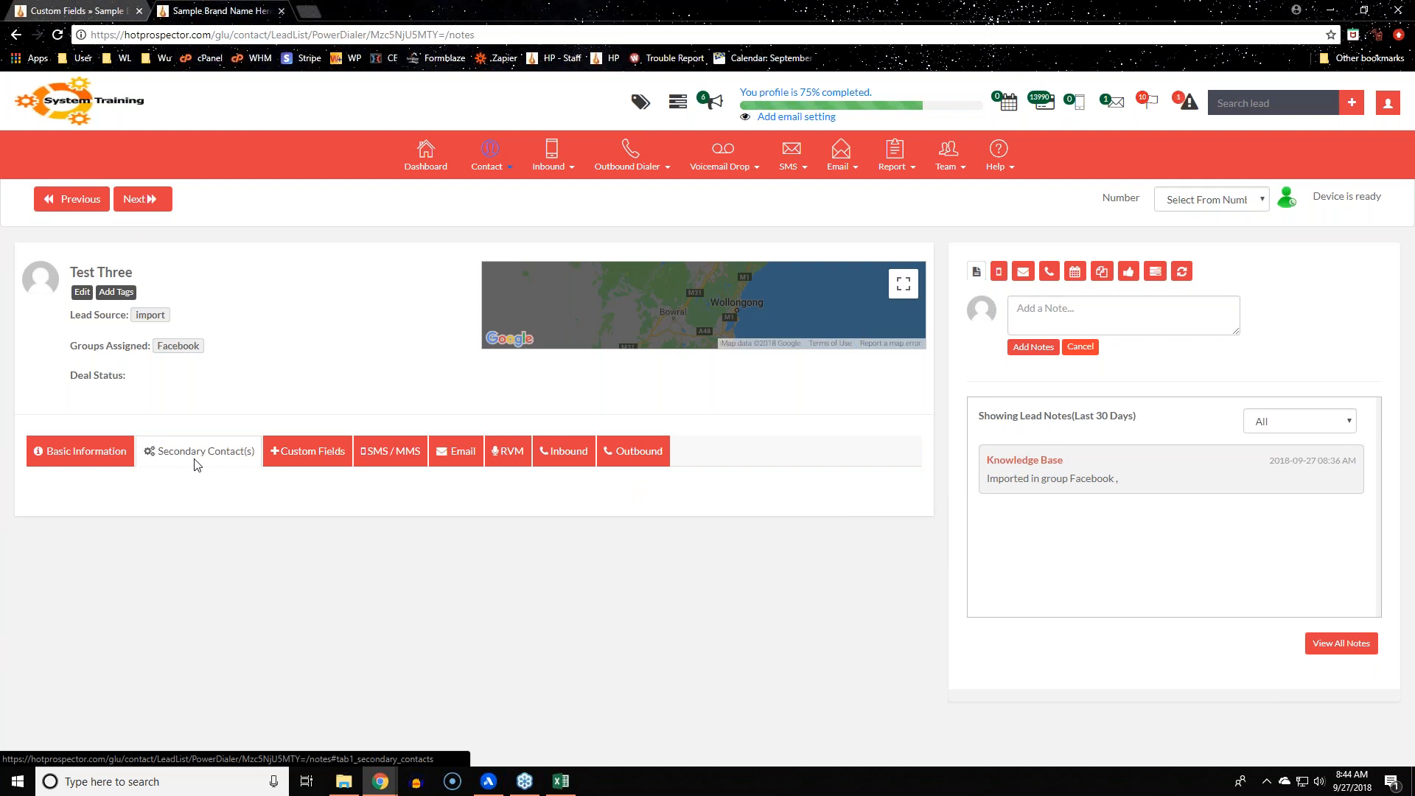
{"action": "left_click", "coordinate": [74, 10]}
Add a new custom field named 'Secondary Contact' with type Phone
{"action": "left_click", "coordinate": [279, 533]}
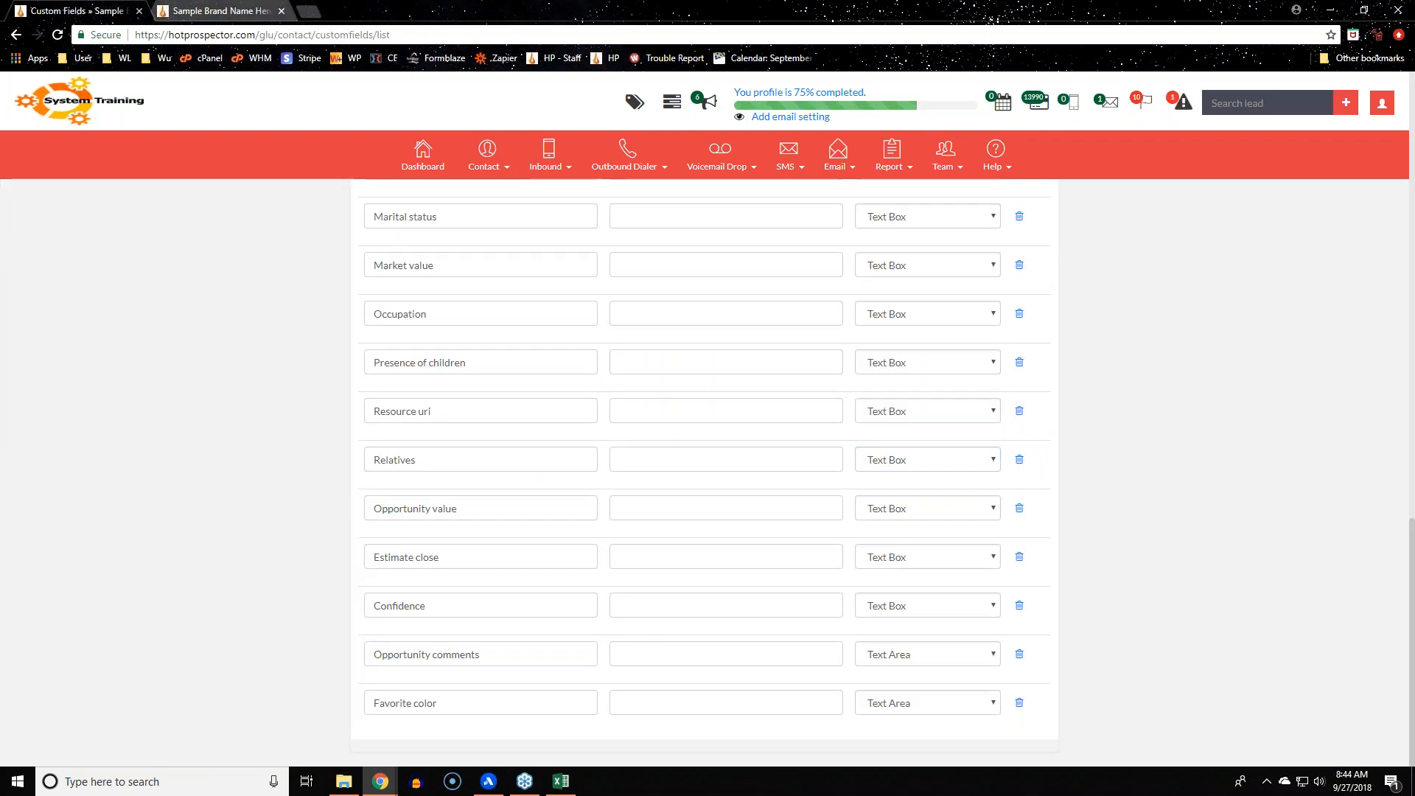
{"action": "scroll", "coordinate": [1178, 486], "scroll_direction": "up", "scroll_amount": 6}
{"action": "scroll", "coordinate": [1179, 487], "scroll_direction": "up", "scroll_amount": 10}
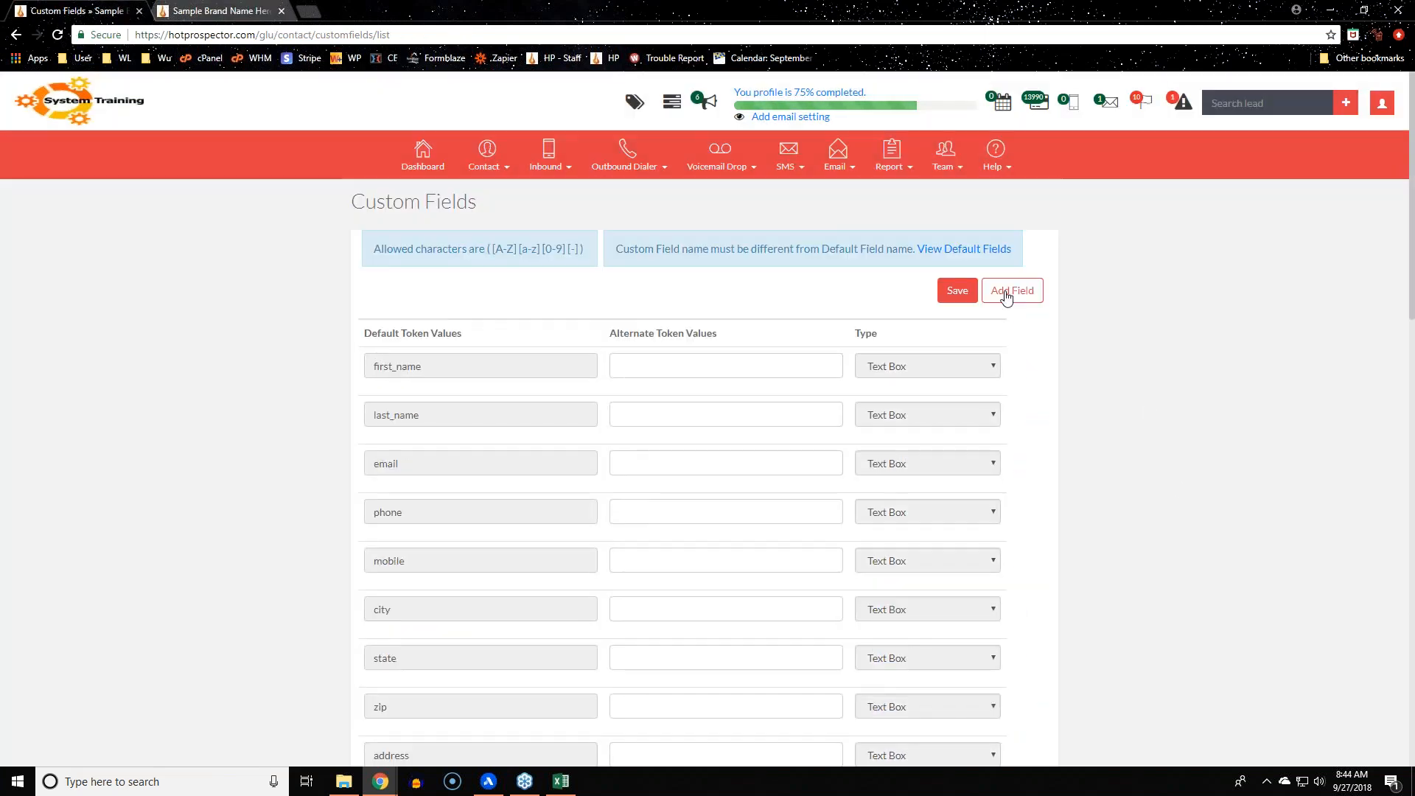
{"action": "left_click", "coordinate": [1019, 291]}
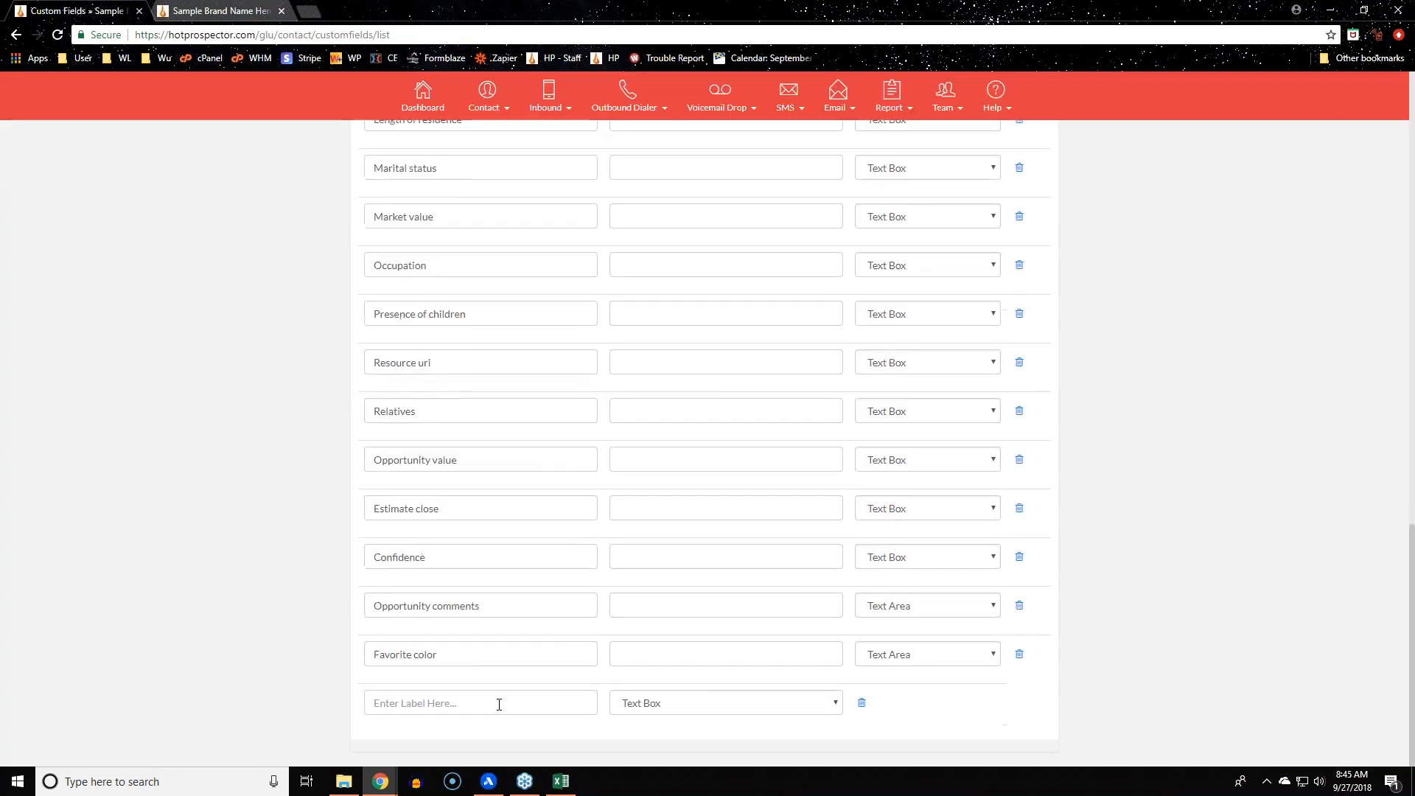
{"action": "left_click", "coordinate": [499, 704]}
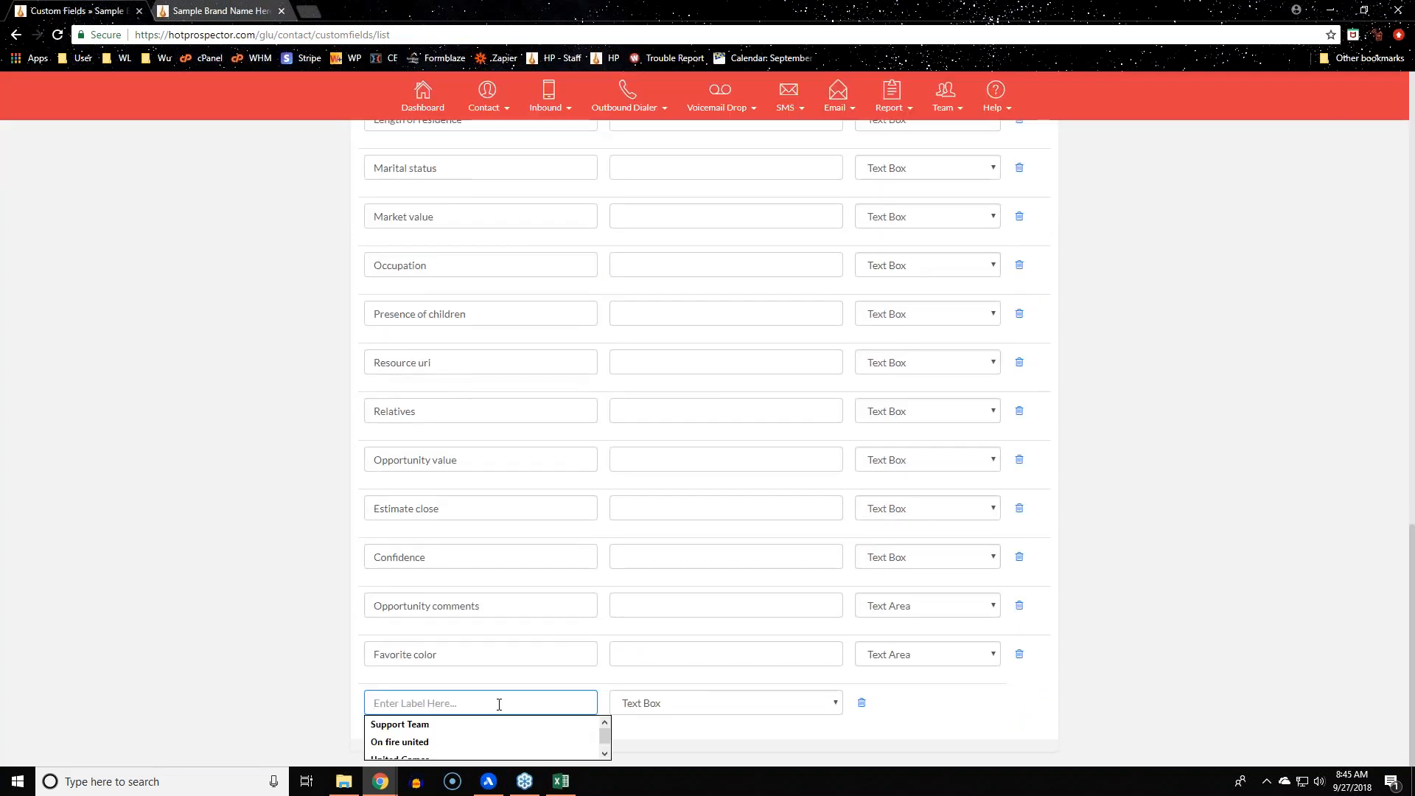
{"action": "type", "text": "Secondar"}
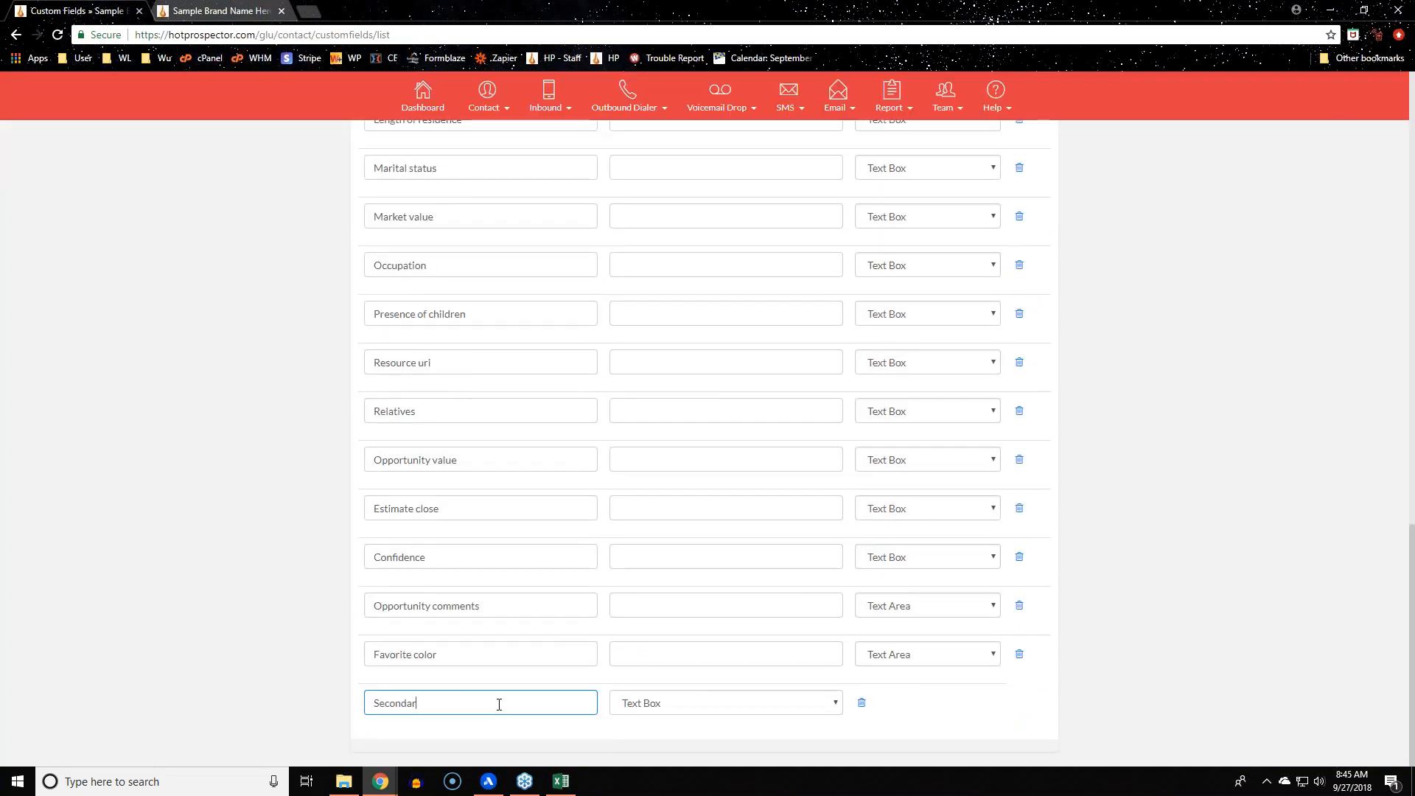
{"action": "type", "text": "y Contact"}
{"action": "left_click", "coordinate": [752, 706]}
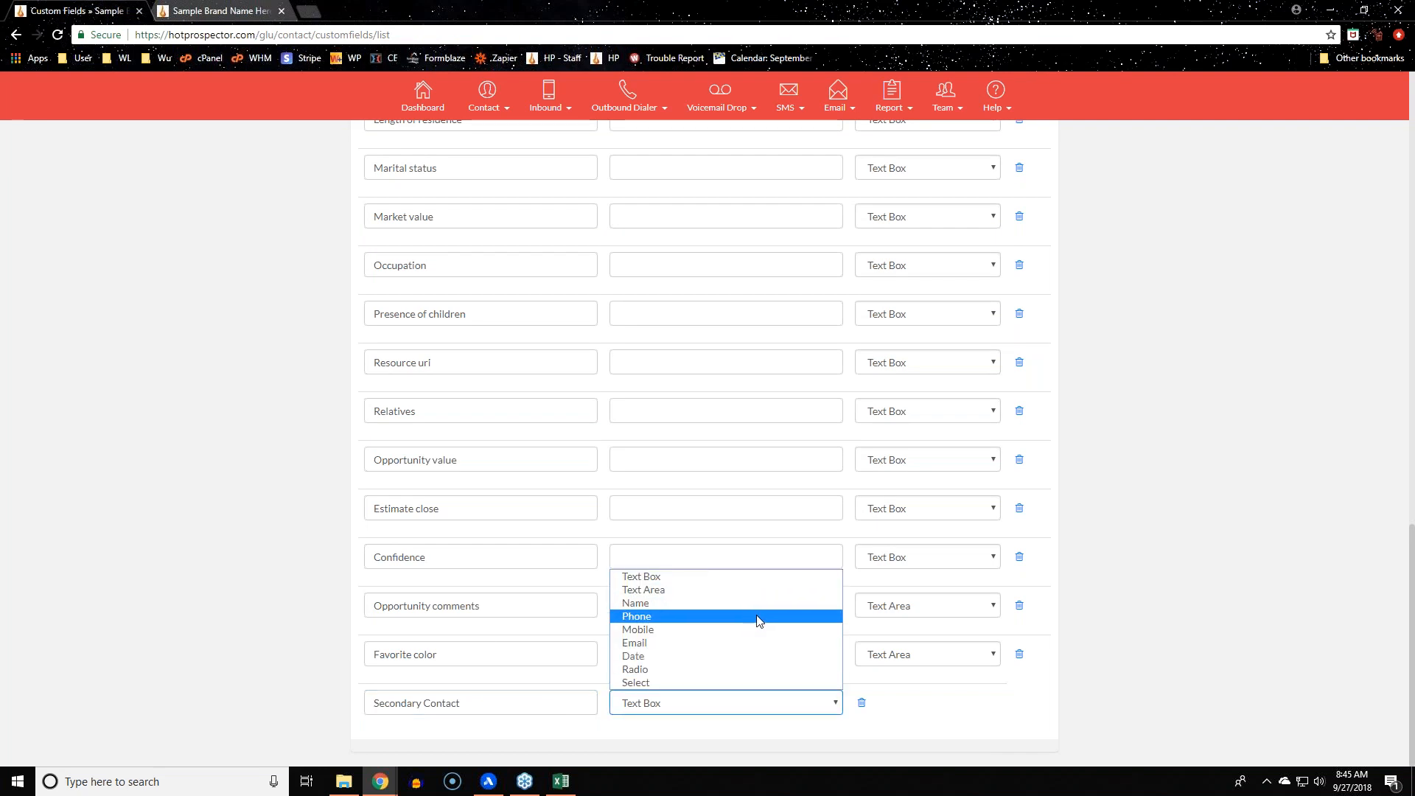
{"action": "left_click", "coordinate": [737, 603]}
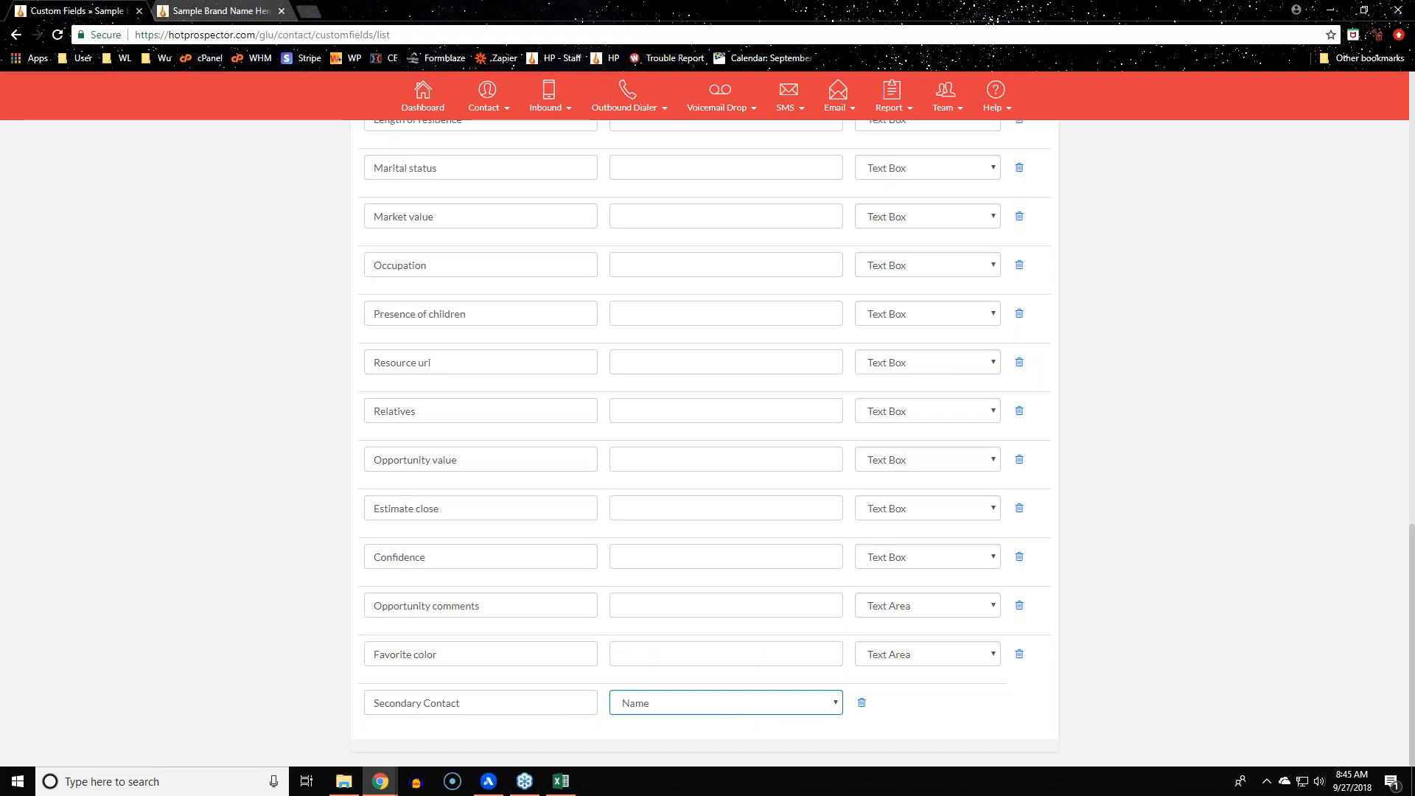
{"action": "left_click", "coordinate": [745, 711]}
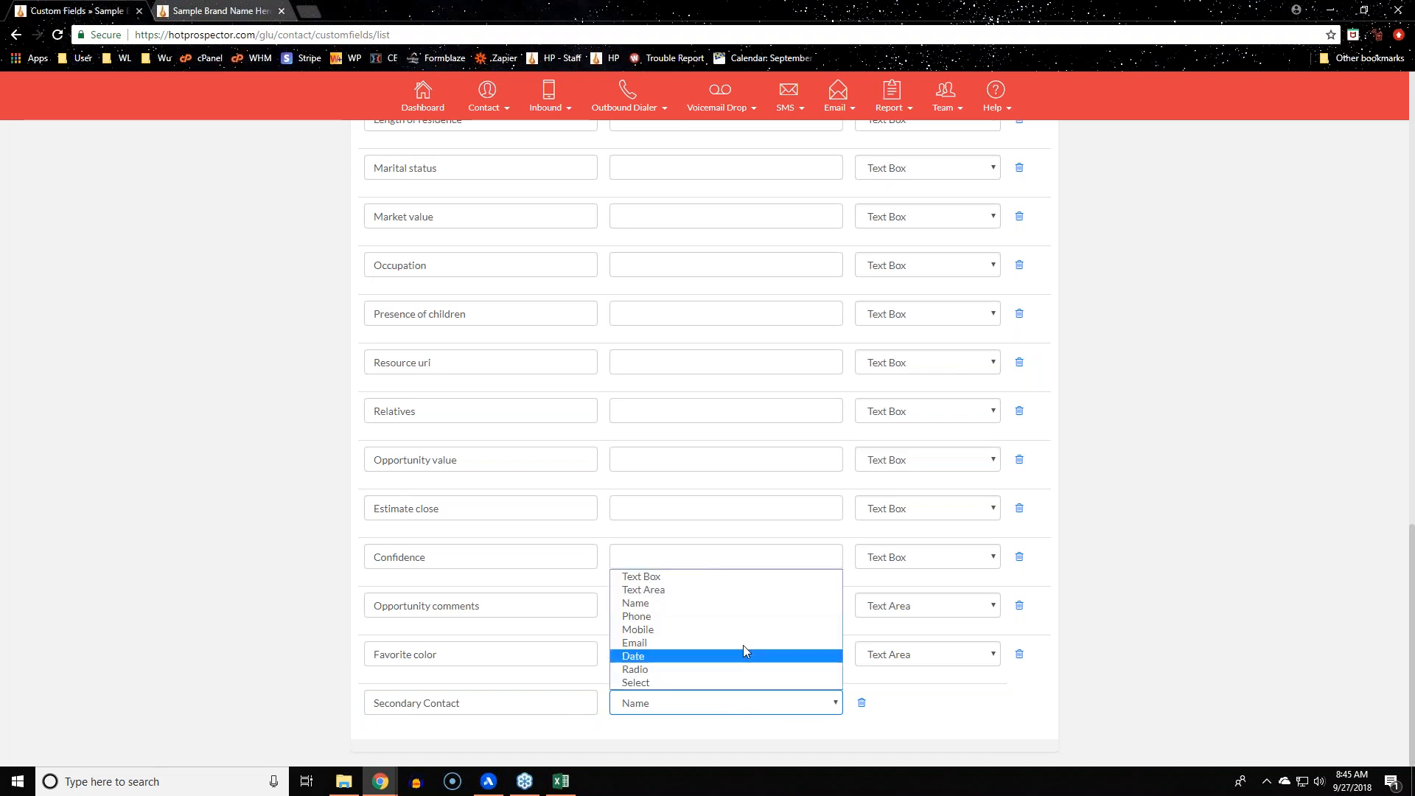
{"action": "left_click", "coordinate": [746, 625]}
{"action": "left_click", "coordinate": [239, 635]}
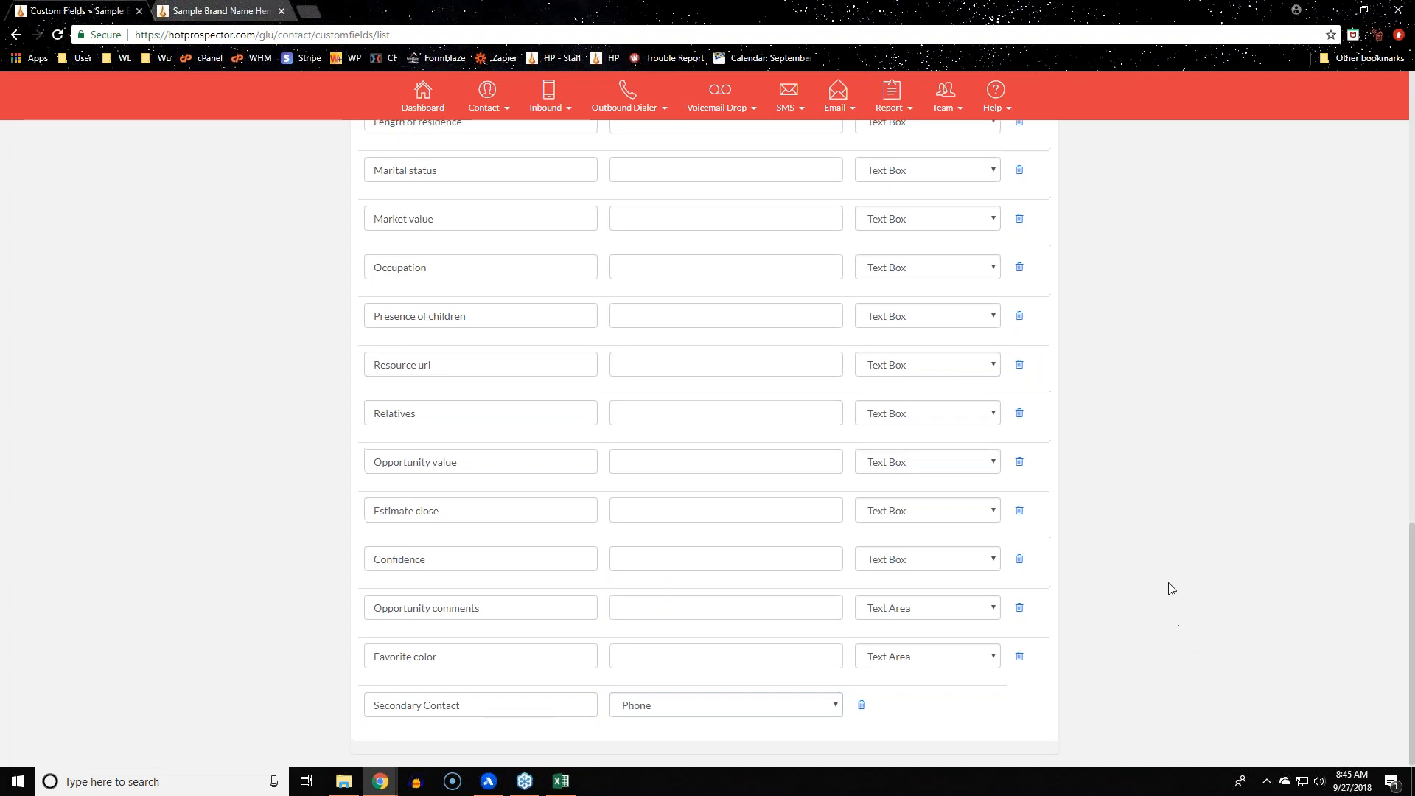
Save the custom fields and switch to the Test Three lead page
{"action": "scroll", "coordinate": [1172, 590], "scroll_direction": "up", "scroll_amount": 20}
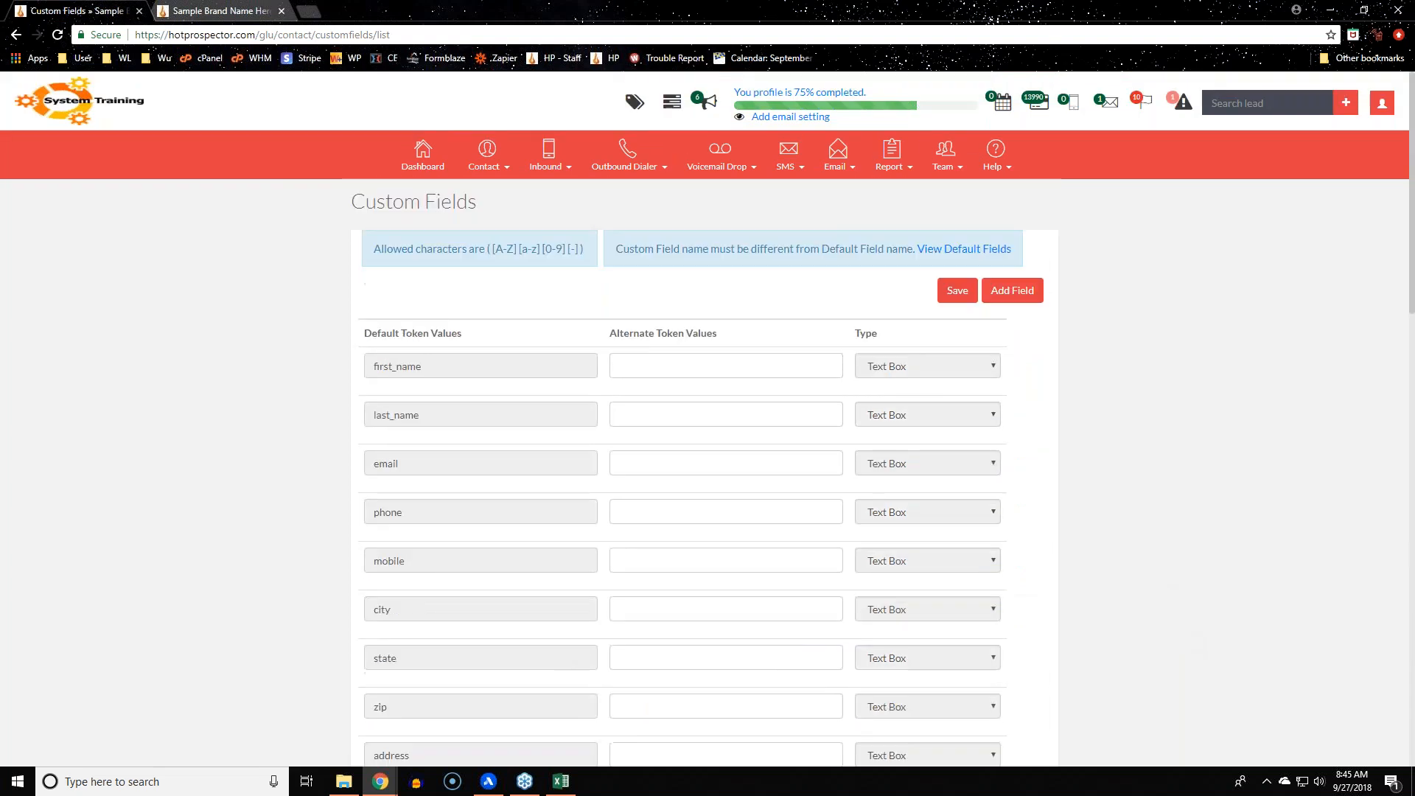
{"action": "left_click", "coordinate": [958, 291]}
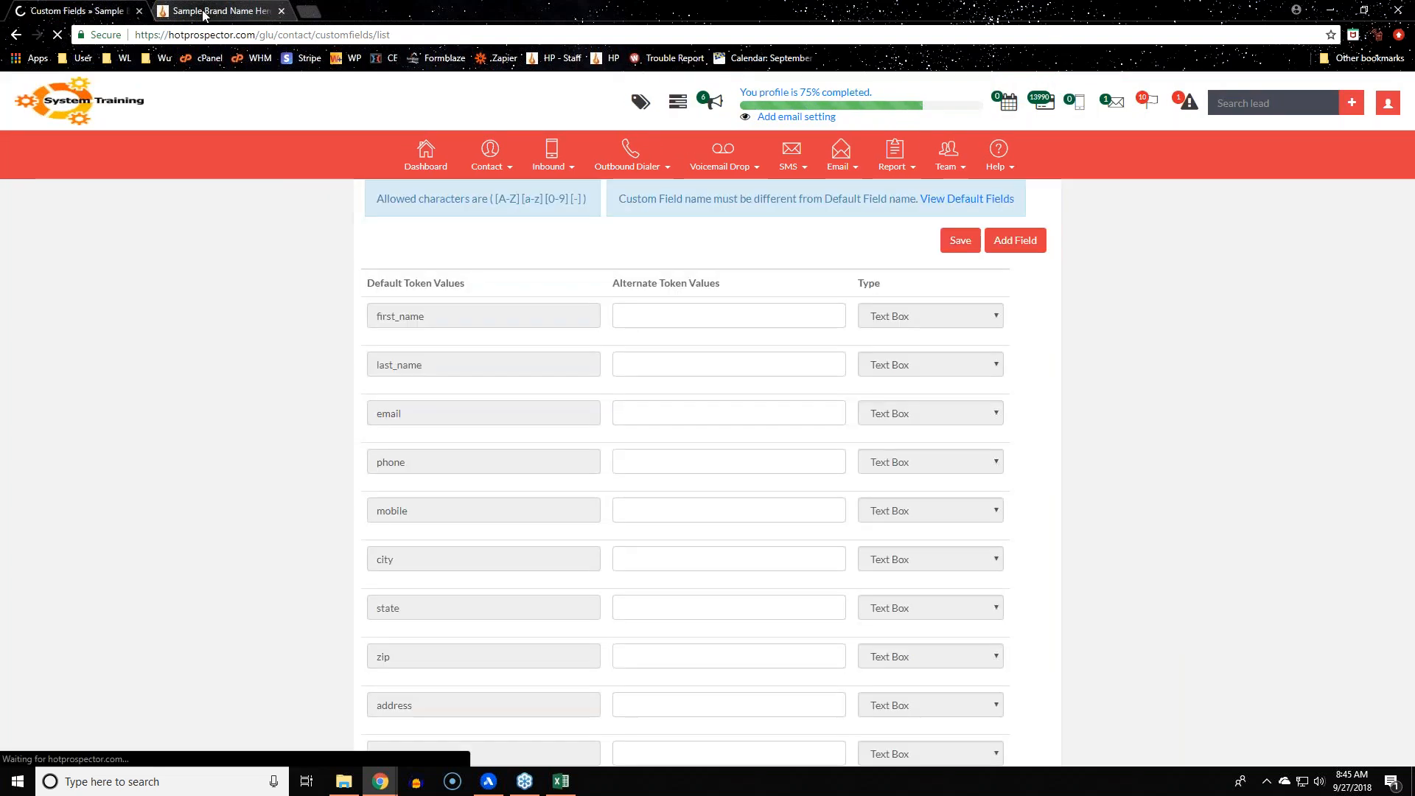
{"action": "left_click", "coordinate": [205, 12]}
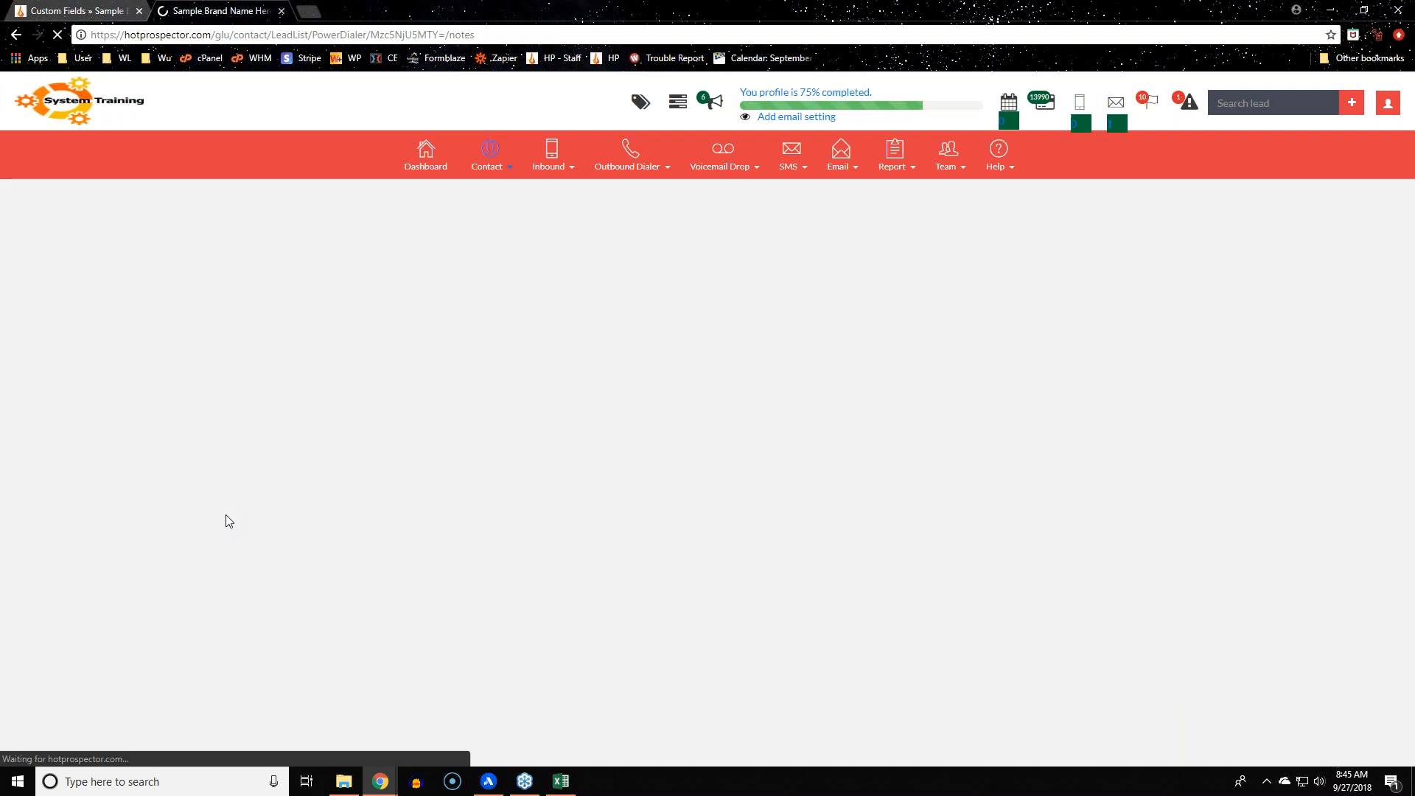
{"action": "scroll", "coordinate": [256, 342], "scroll_direction": "down", "scroll_amount": 2}
{"action": "scroll", "coordinate": [257, 340], "scroll_direction": "up", "scroll_amount": 2}
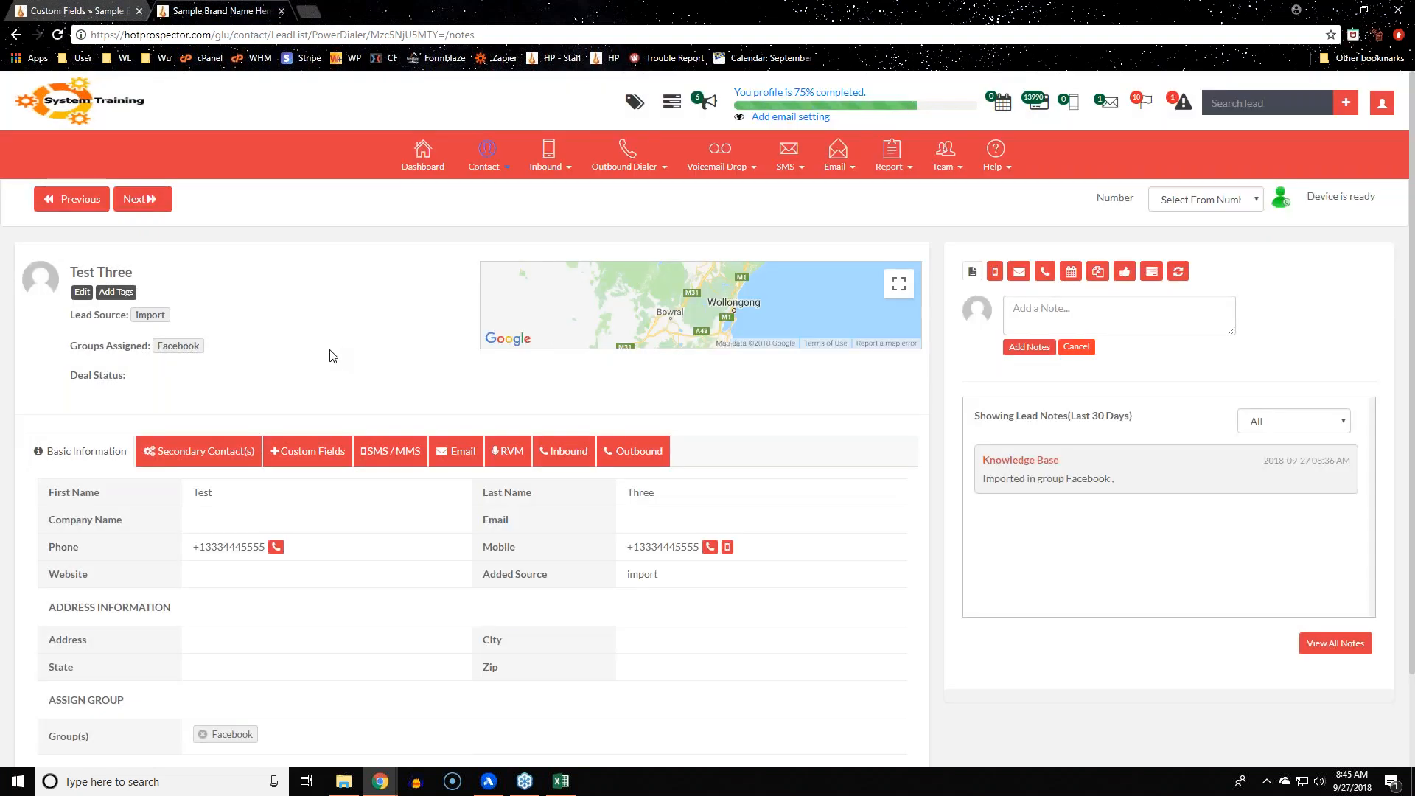
Show Test Three's Secondary Contact(s) section, which lists the new empty Secondary contact field
{"action": "left_click", "coordinate": [44, 9]}
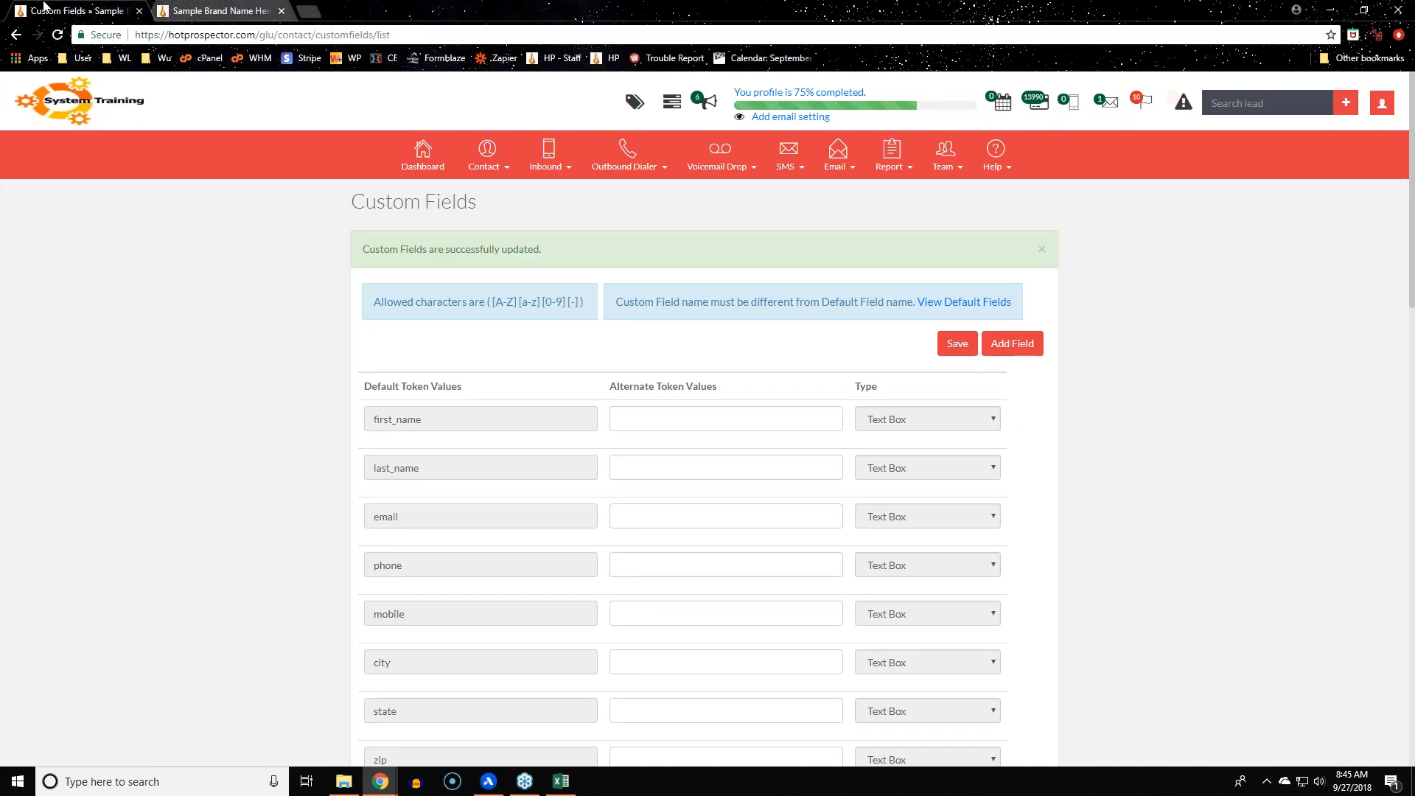
{"action": "left_click", "coordinate": [214, 10]}
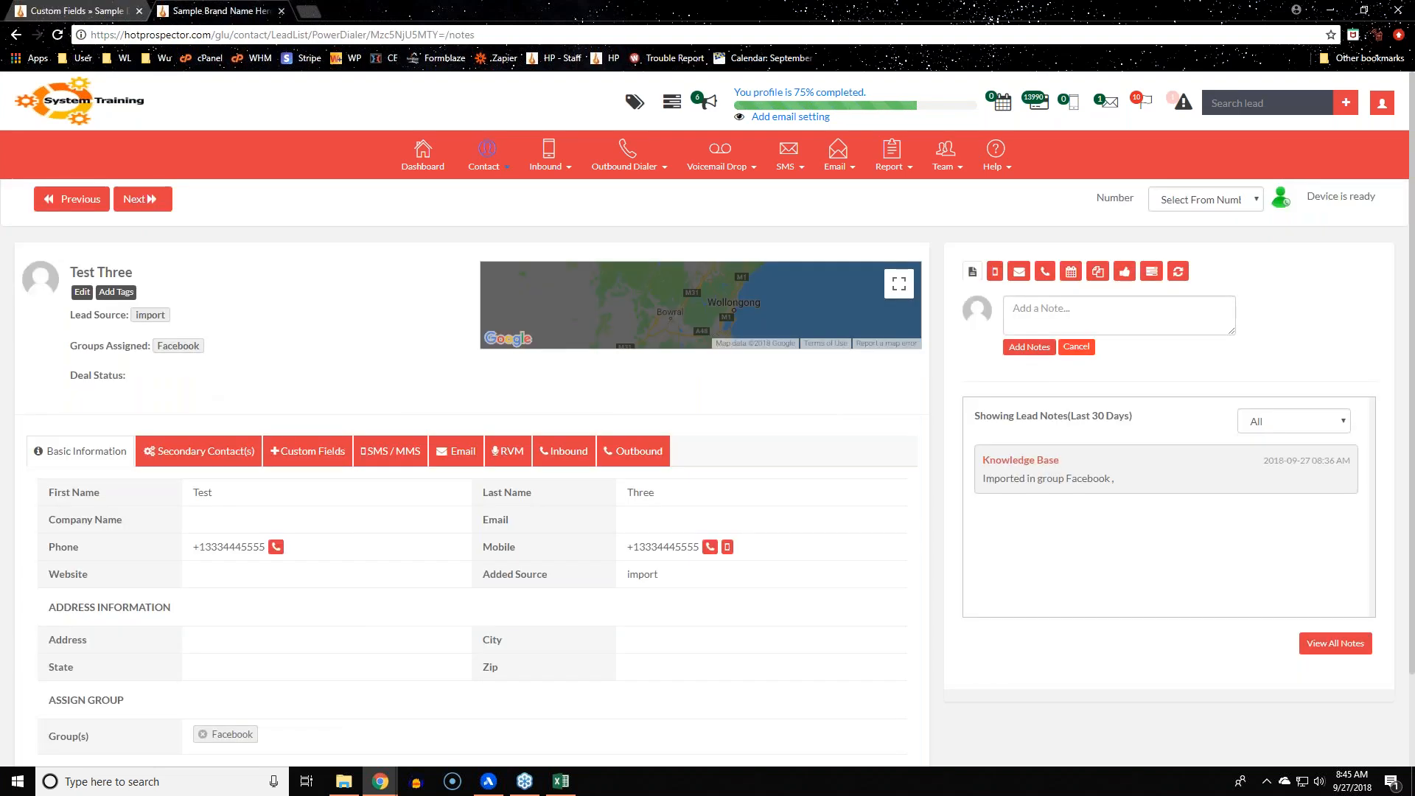
{"action": "left_click", "coordinate": [107, 12]}
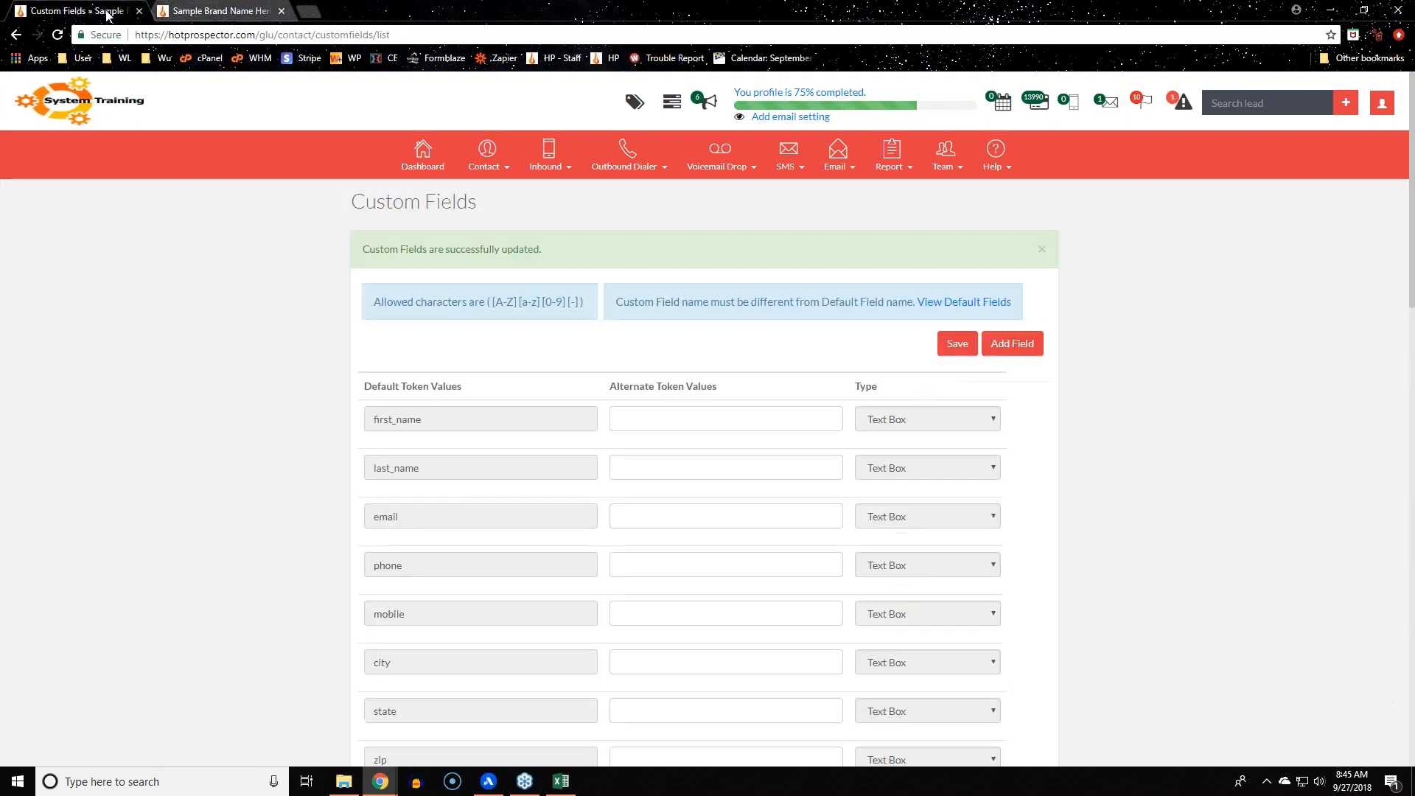
{"action": "left_click", "coordinate": [188, 12]}
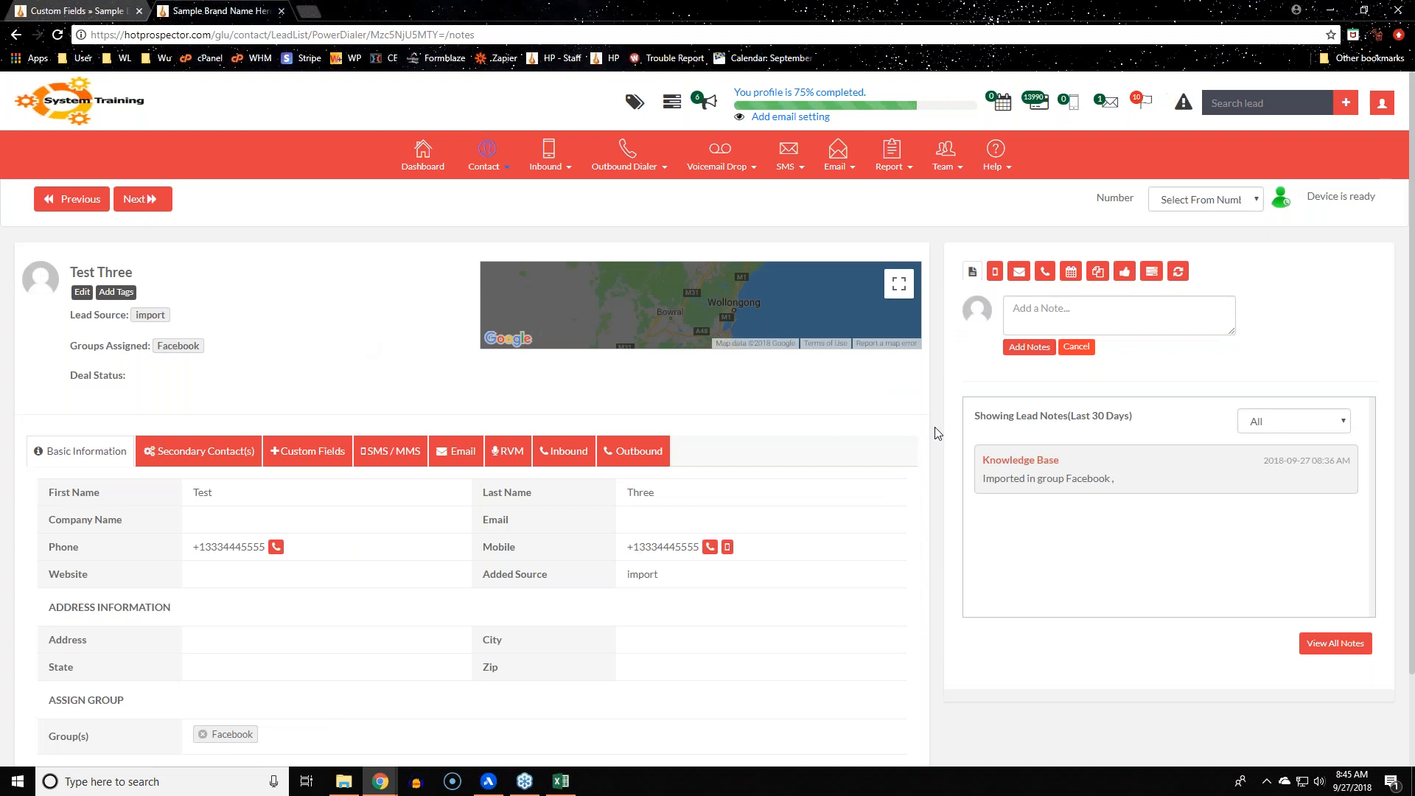
{"action": "left_click", "coordinate": [178, 457]}
{"action": "triple_click", "coordinate": [116, 493]}
{"action": "left_click", "coordinate": [836, 561]}
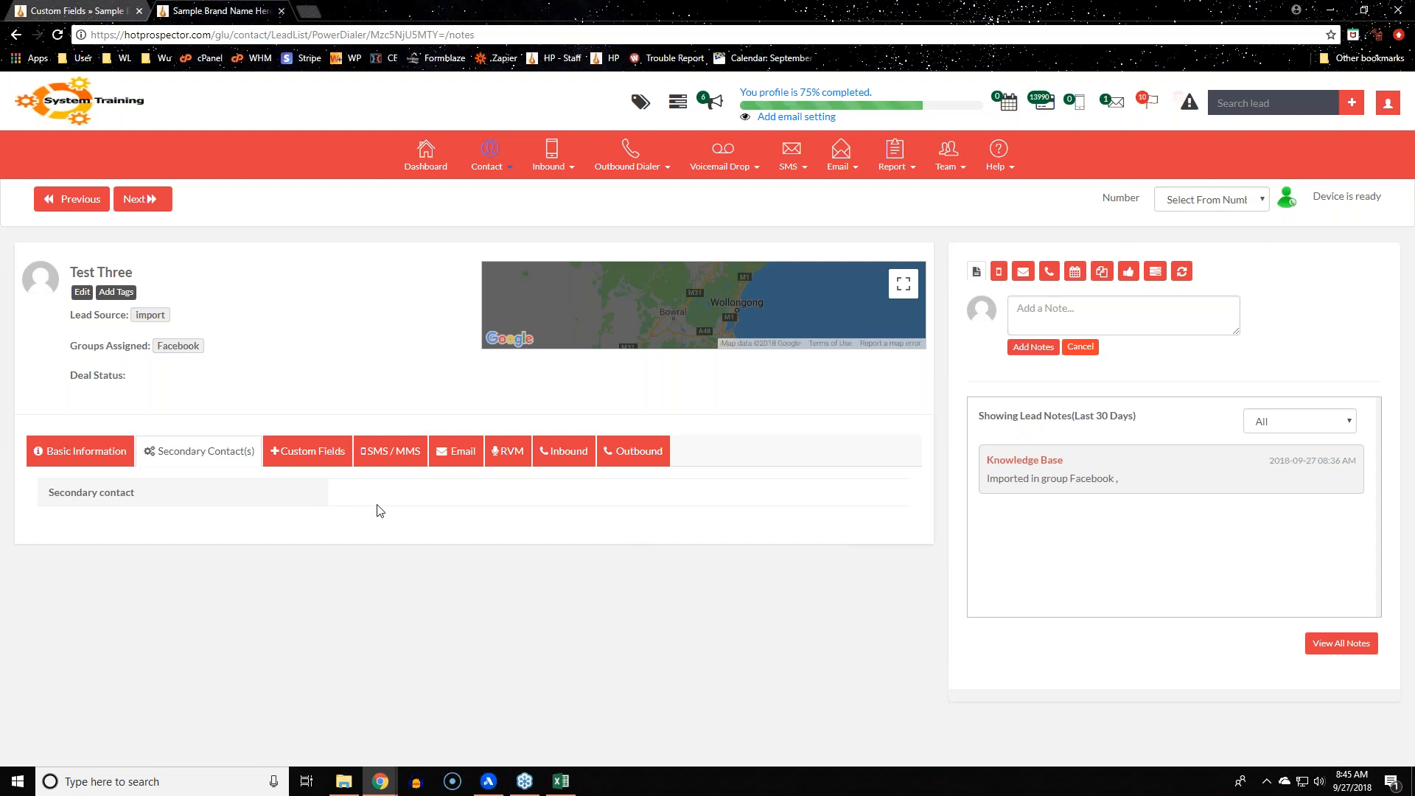
{"action": "left_click", "coordinate": [308, 451]}
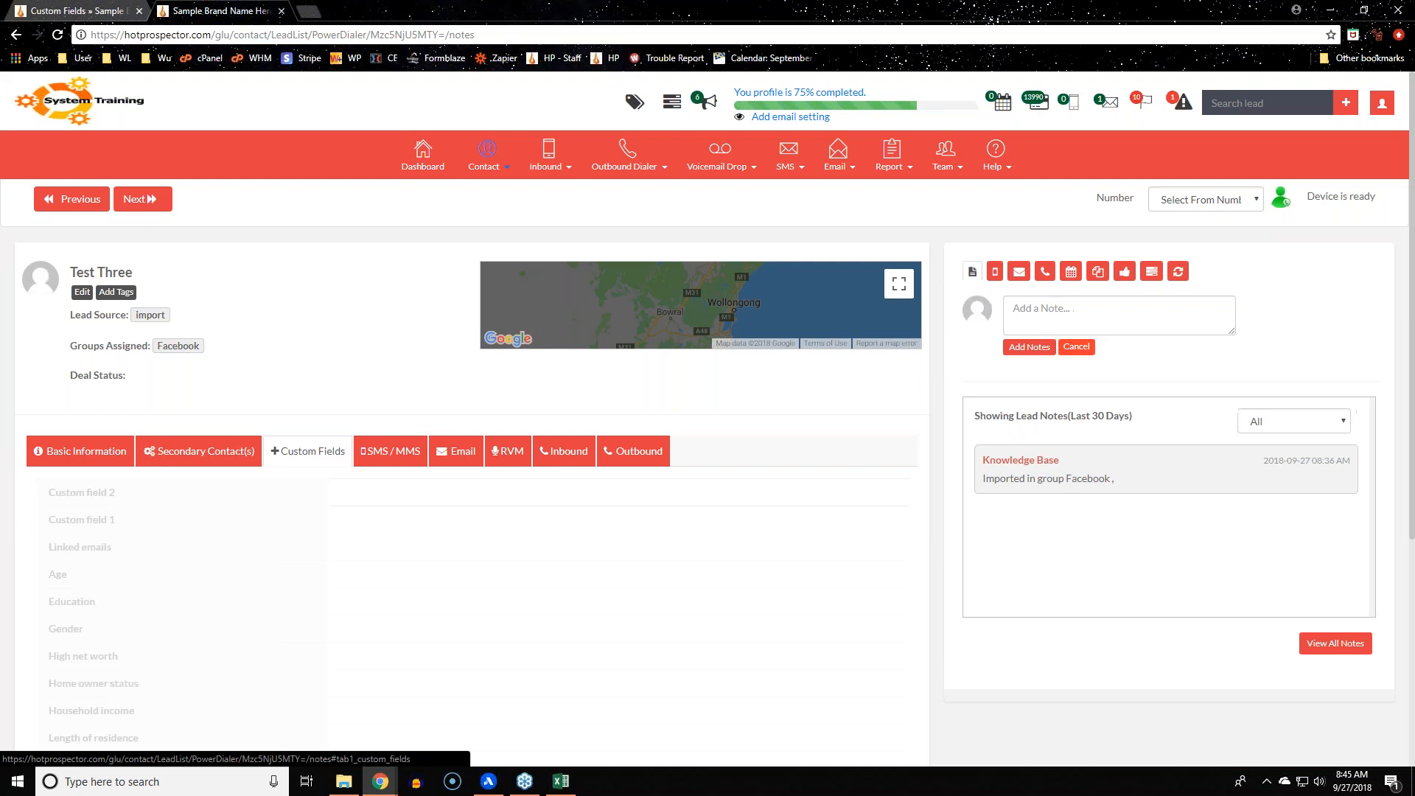
{"action": "scroll", "coordinate": [307, 451], "scroll_direction": "down", "scroll_amount": 3}
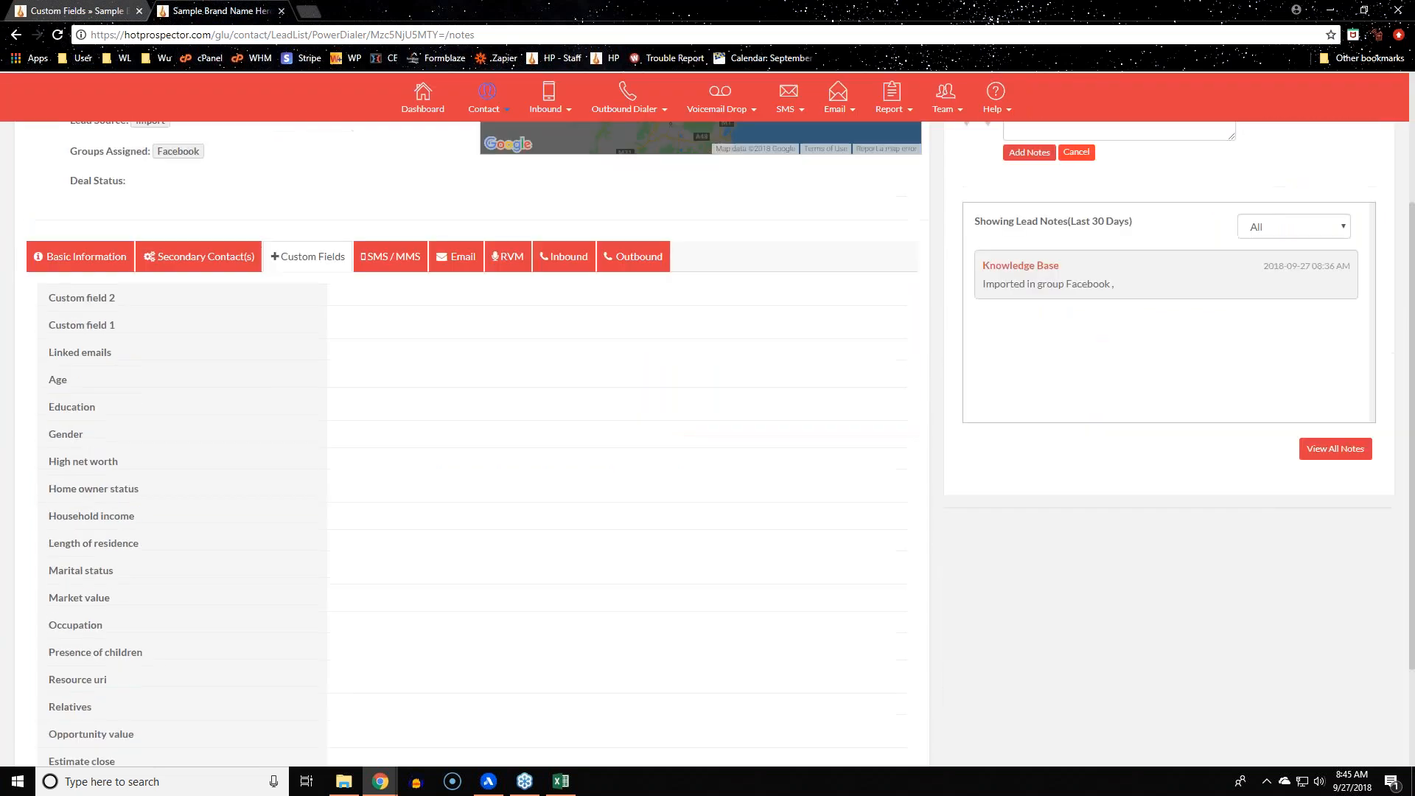
{"action": "scroll", "coordinate": [214, 451], "scroll_direction": "up", "scroll_amount": 3}
{"action": "left_click", "coordinate": [199, 451]}
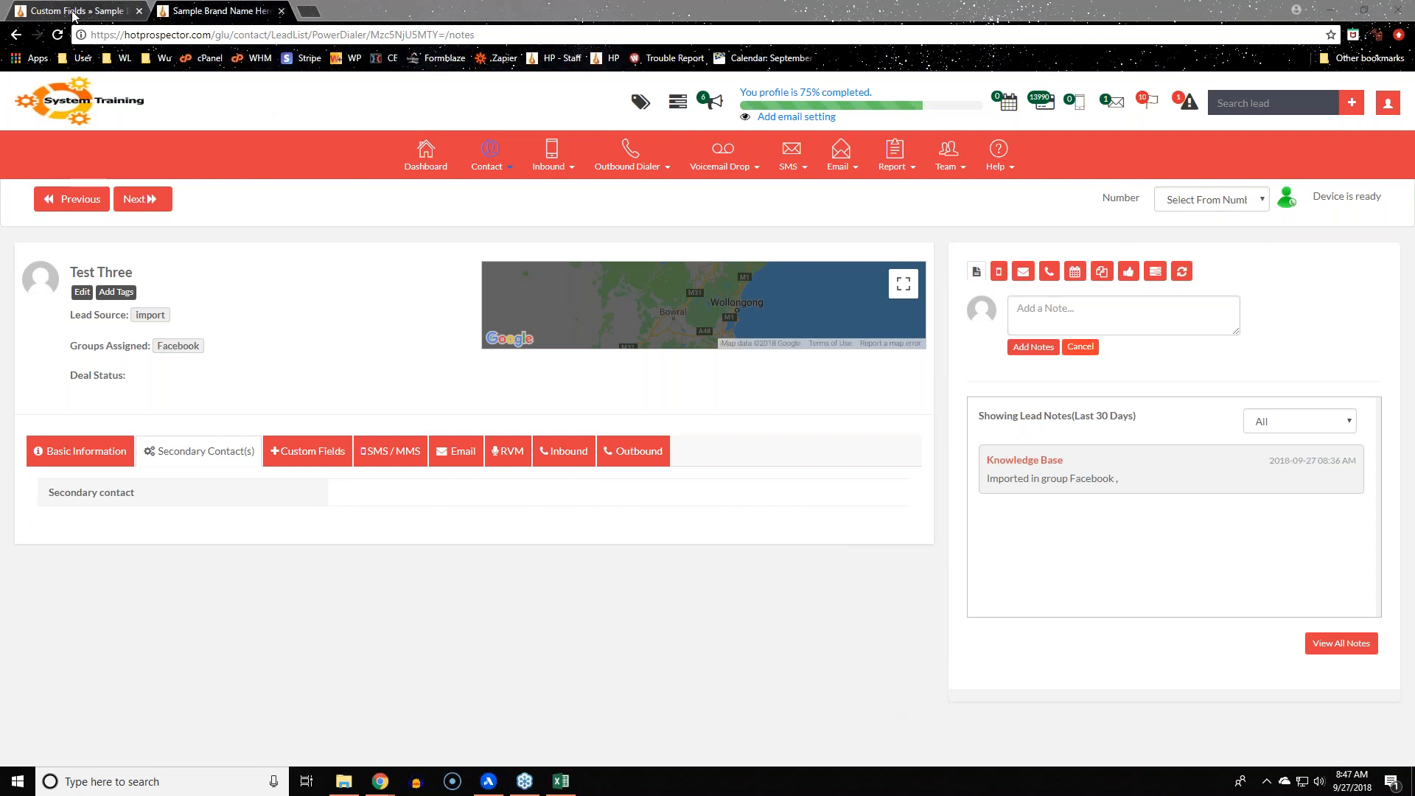
Set the Confidence custom field's type to Date
{"action": "key", "text": "ctrl+1"}
{"action": "scroll", "coordinate": [284, 610], "scroll_direction": "down", "scroll_amount": 20}
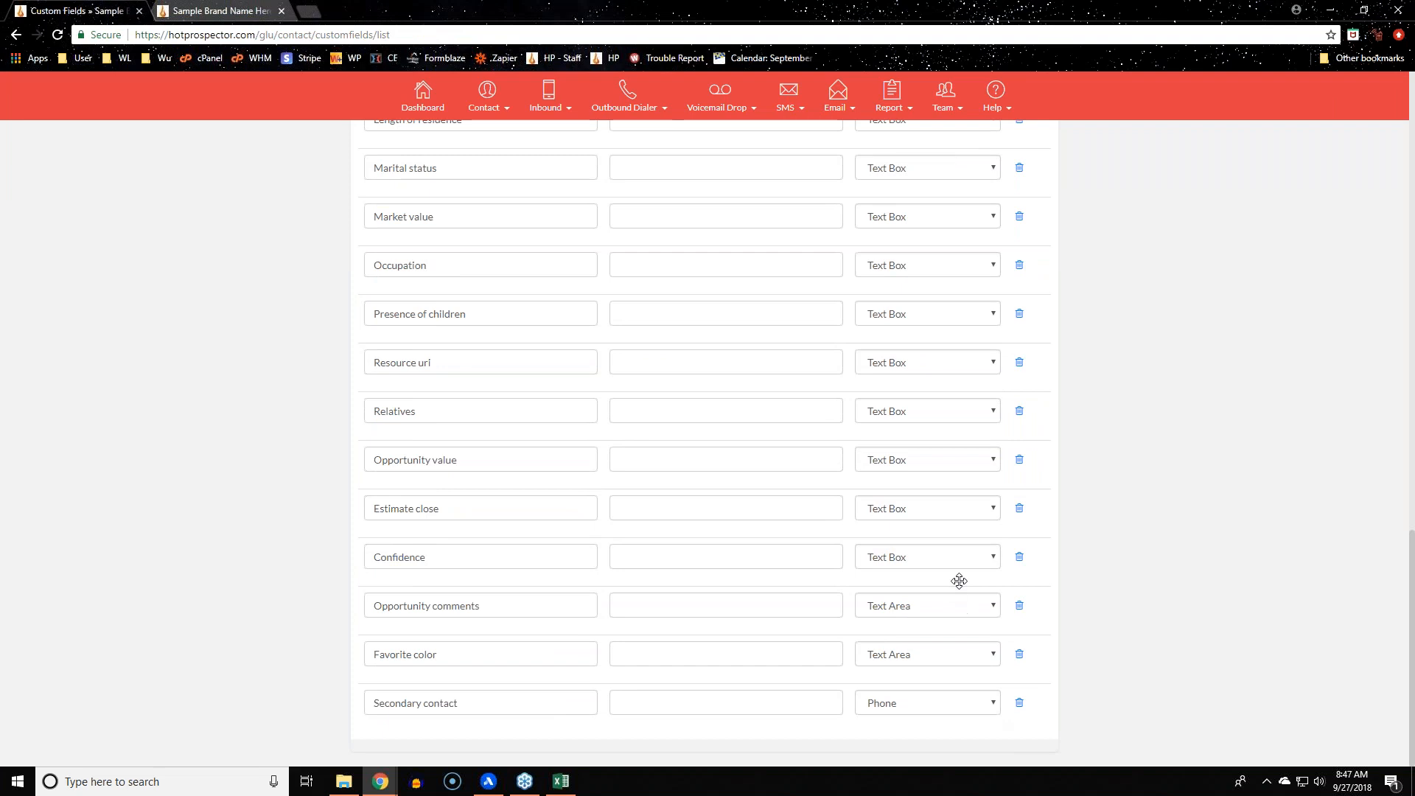
{"action": "left_click", "coordinate": [974, 558]}
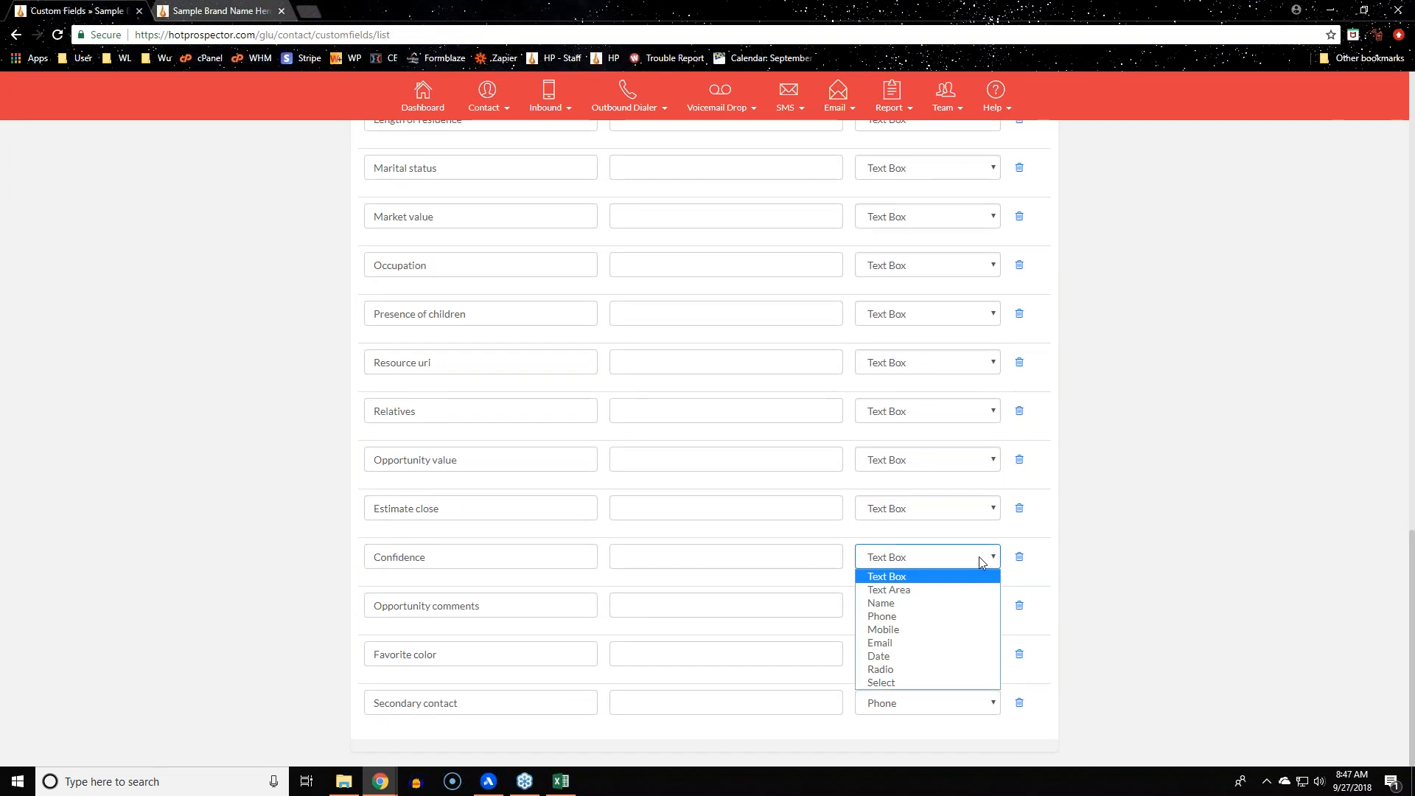
{"action": "left_click", "coordinate": [974, 656]}
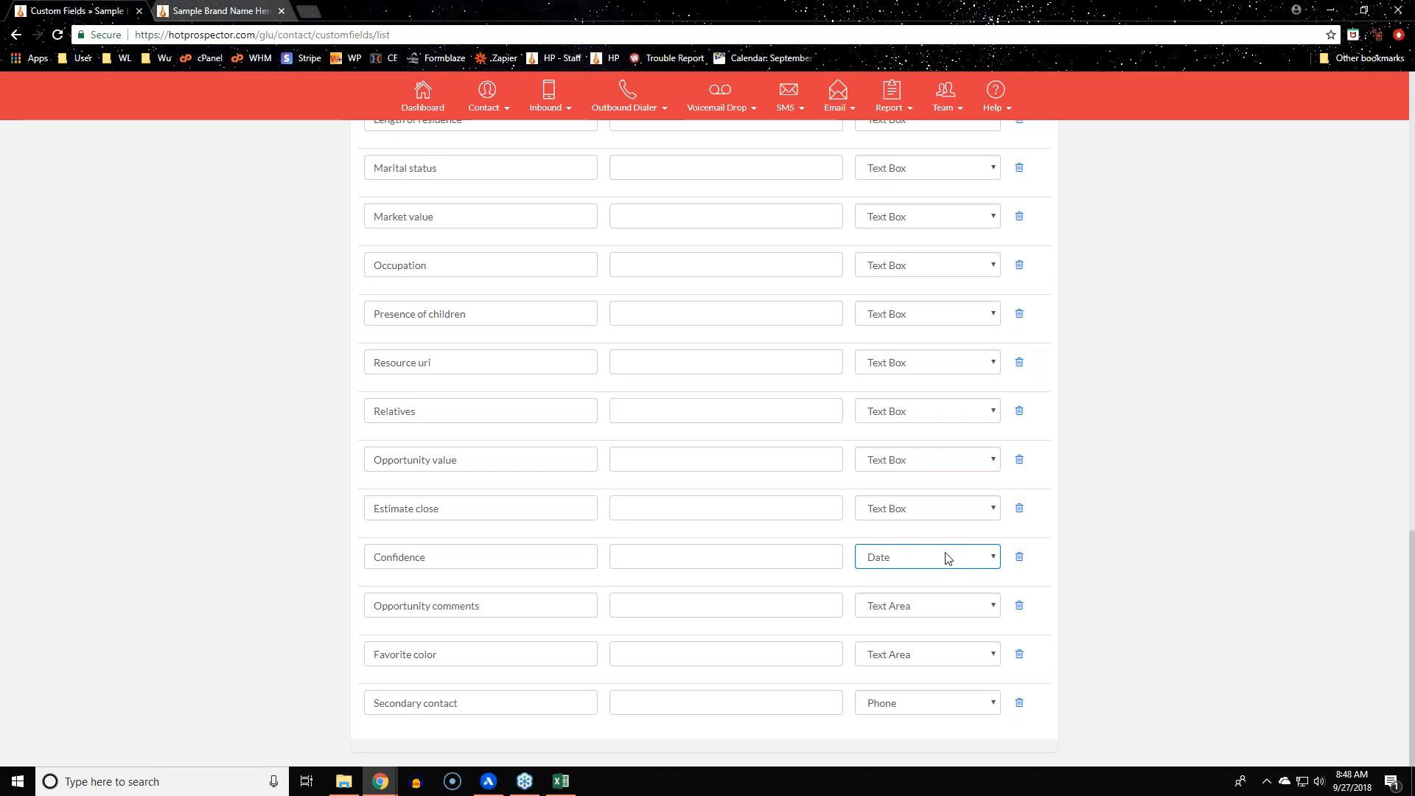
{"action": "left_click", "coordinate": [948, 558]}
{"action": "left_click", "coordinate": [928, 678]}
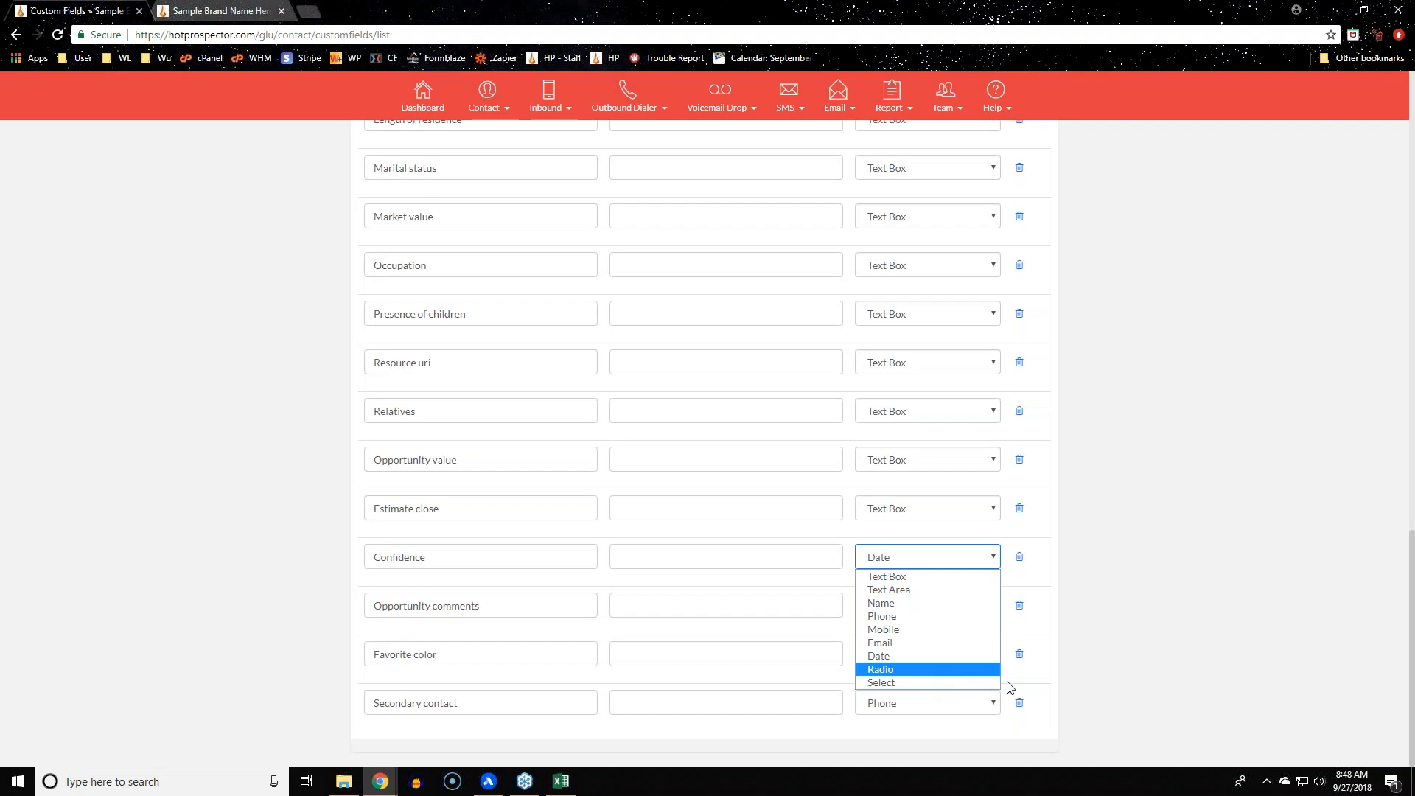
{"action": "key", "text": "Escape"}
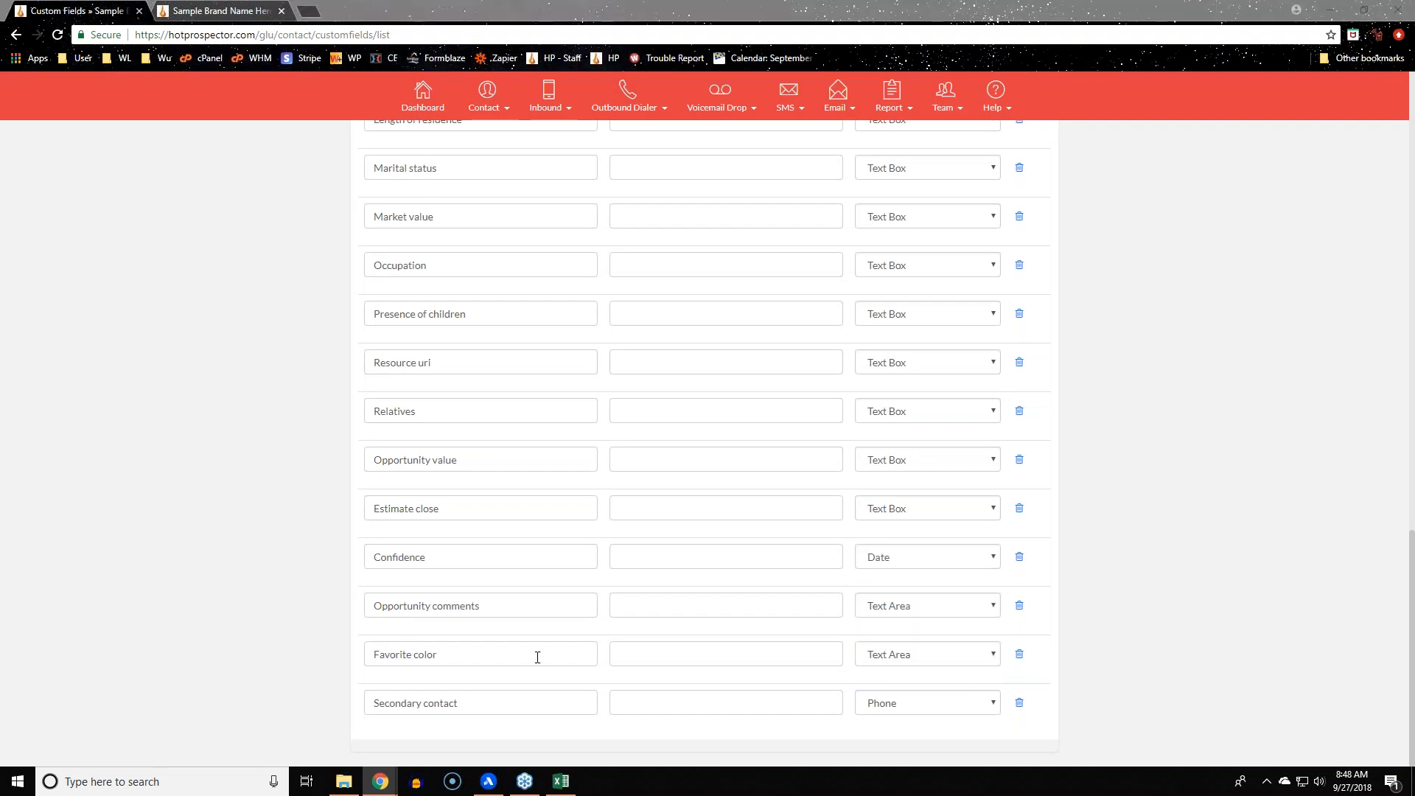
Set Opportunity comments to Text Box and Favorite color to Radio, adding an answer option
{"action": "left_click", "coordinate": [943, 606]}
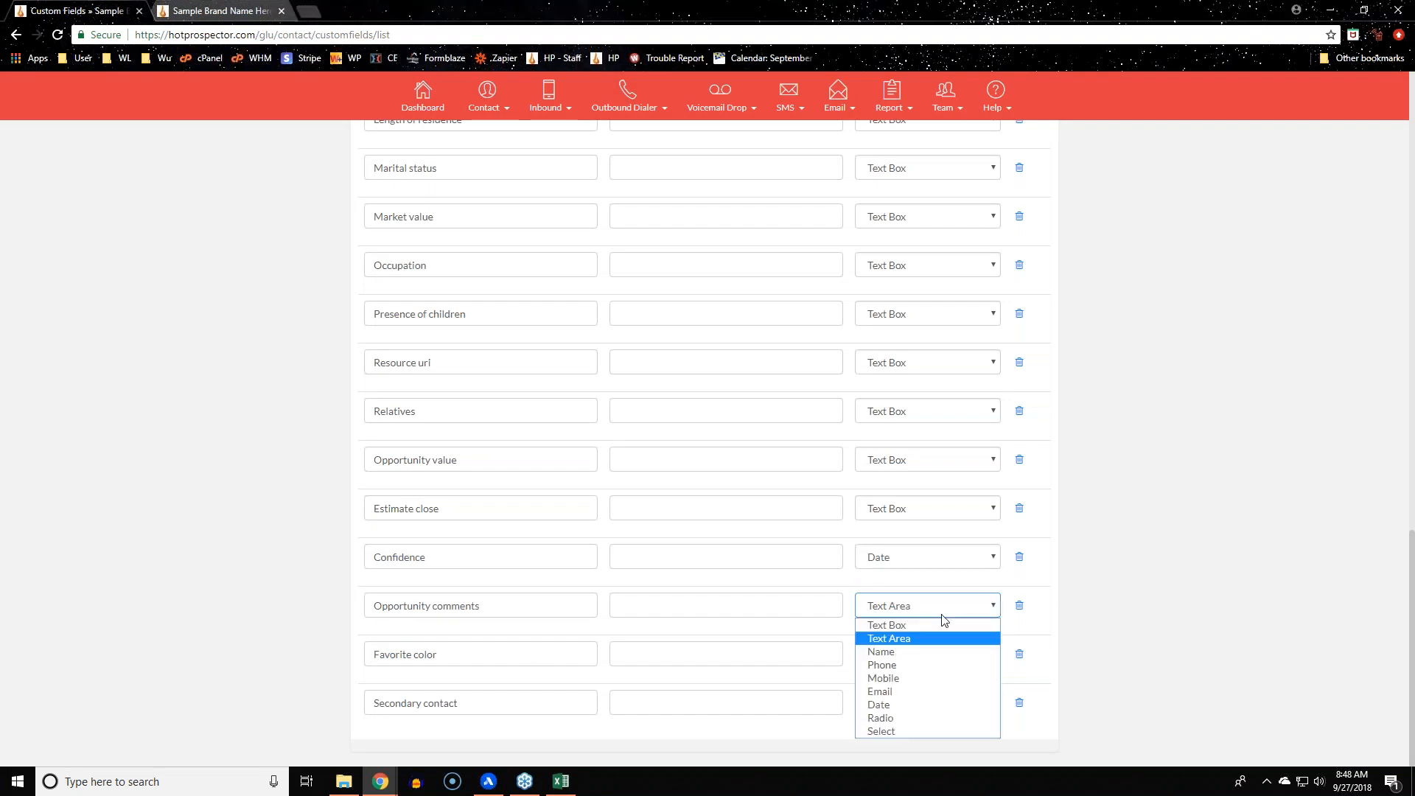
{"action": "left_click", "coordinate": [935, 719]}
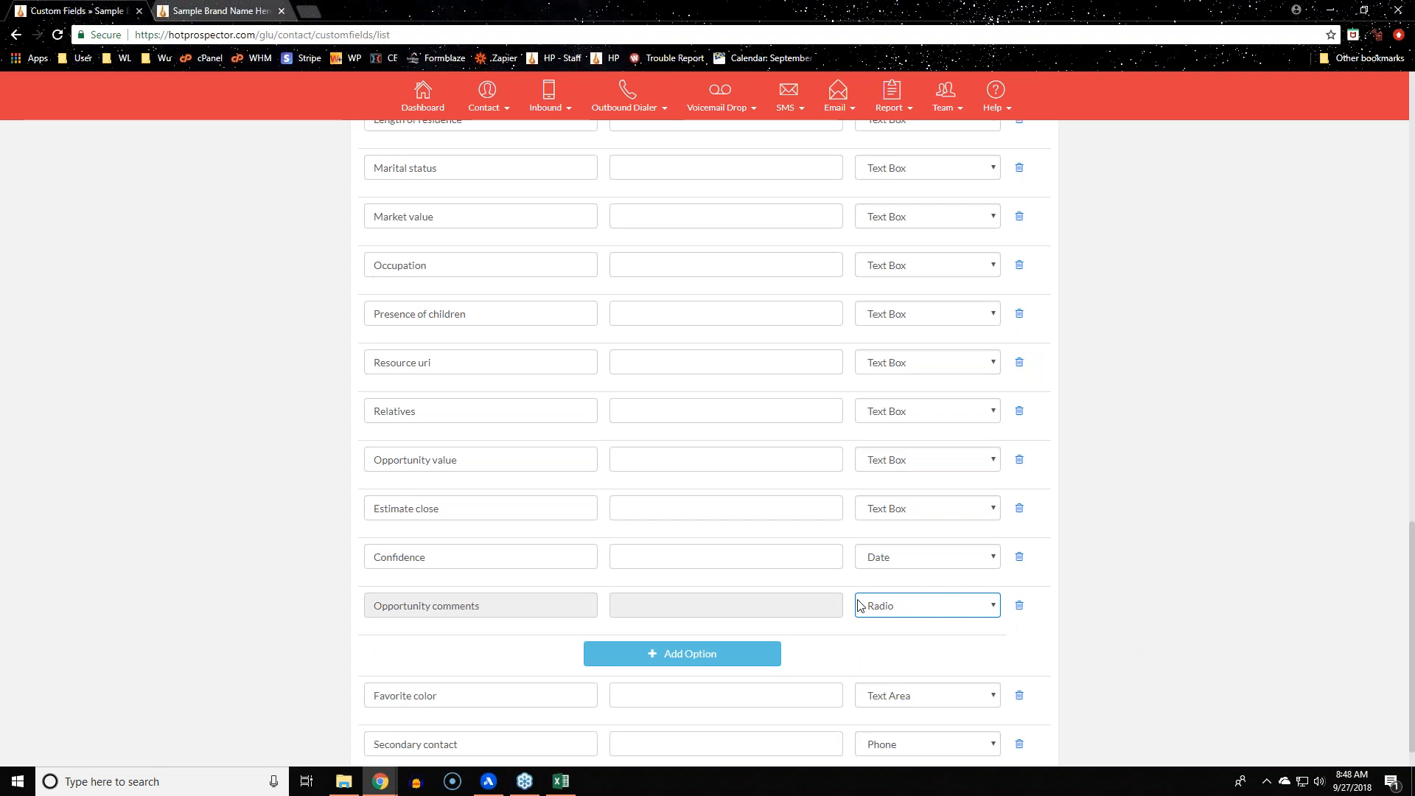
{"action": "left_click", "coordinate": [882, 609]}
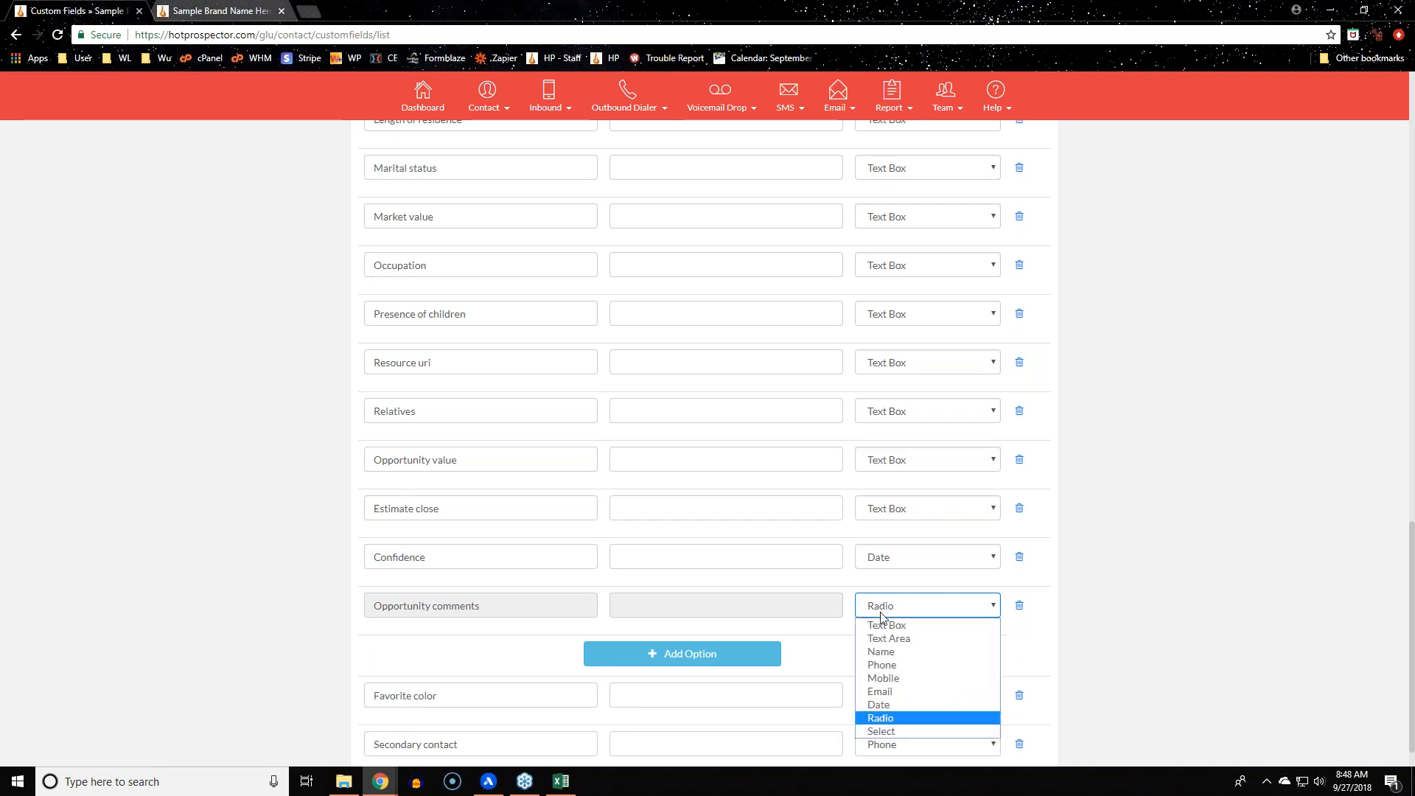
{"action": "left_click", "coordinate": [885, 630]}
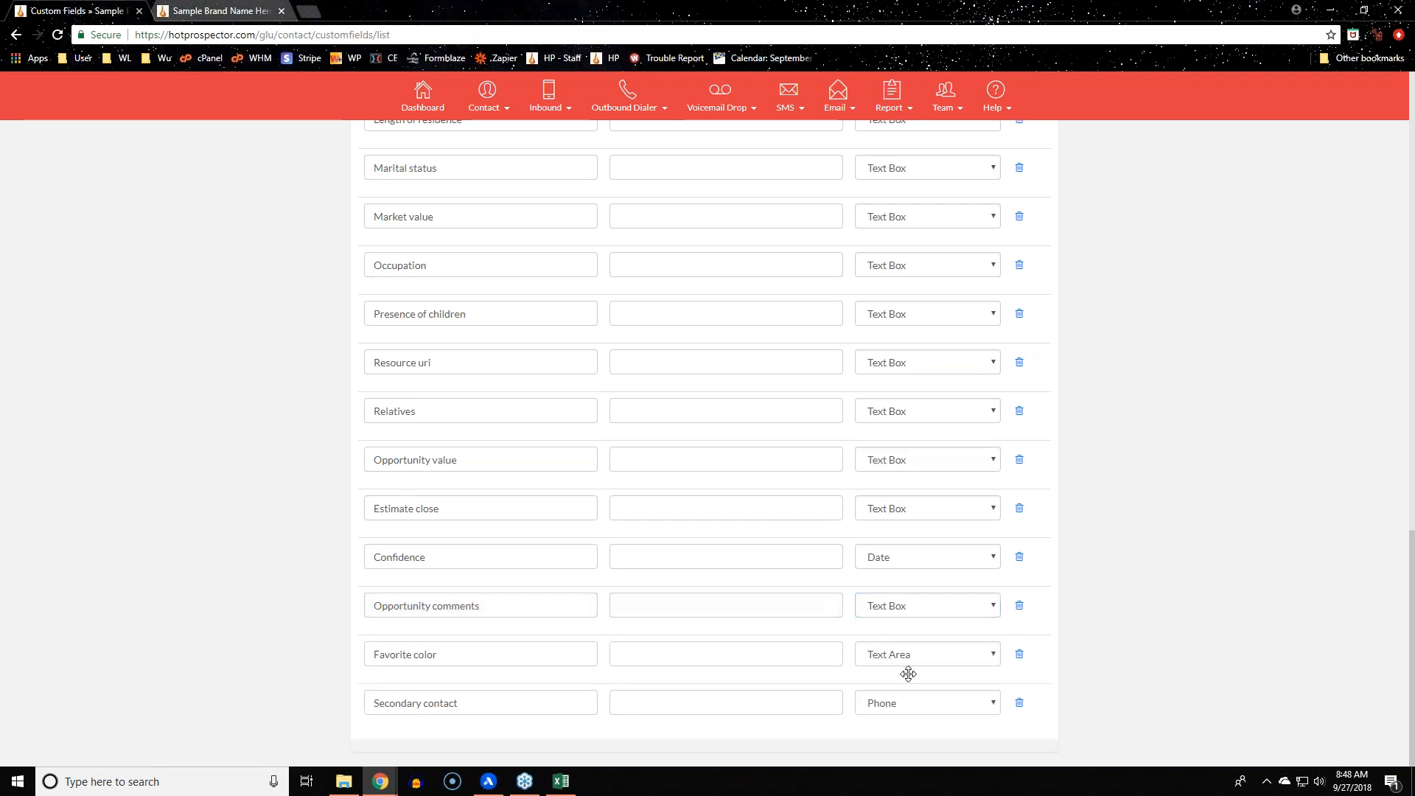
{"action": "left_click", "coordinate": [970, 647]}
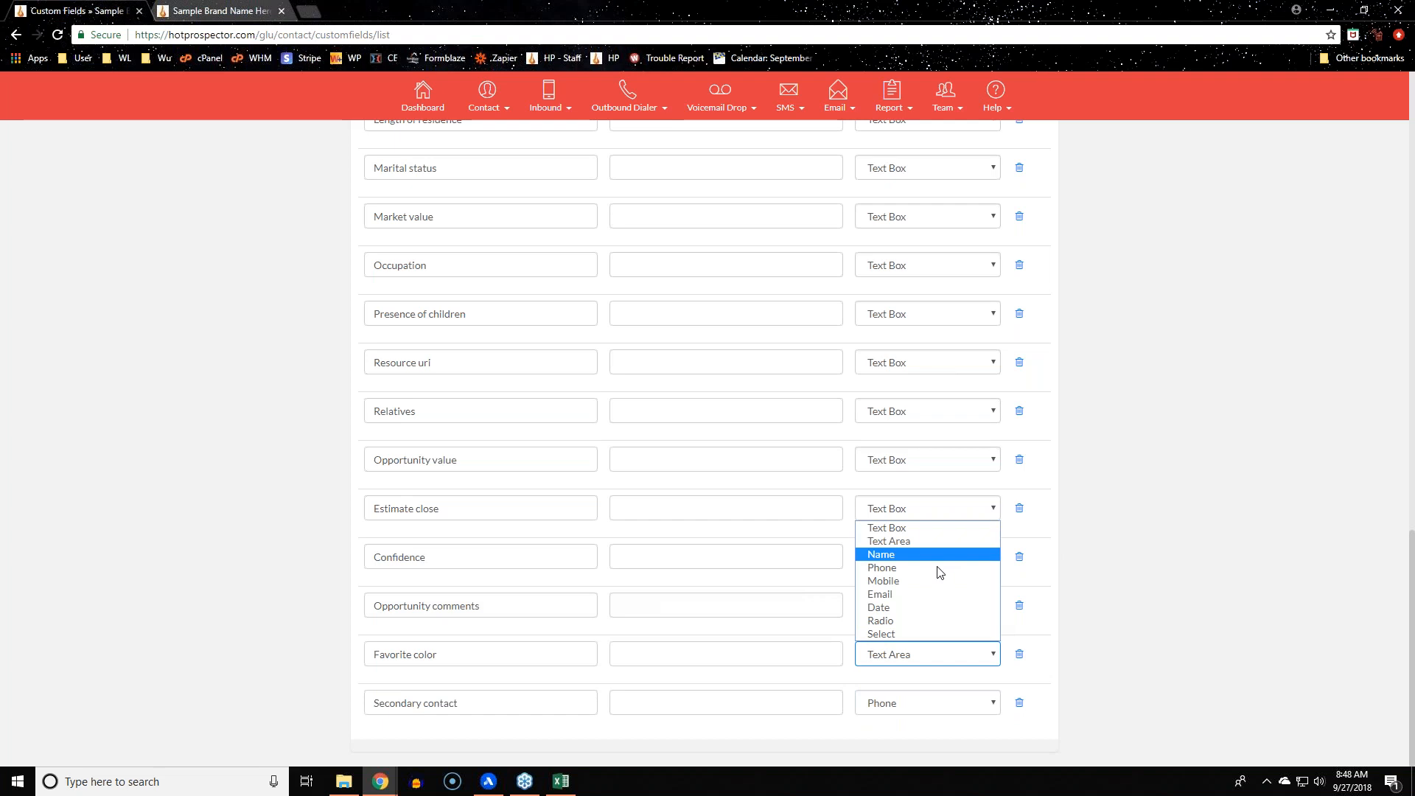
{"action": "left_click", "coordinate": [940, 625]}
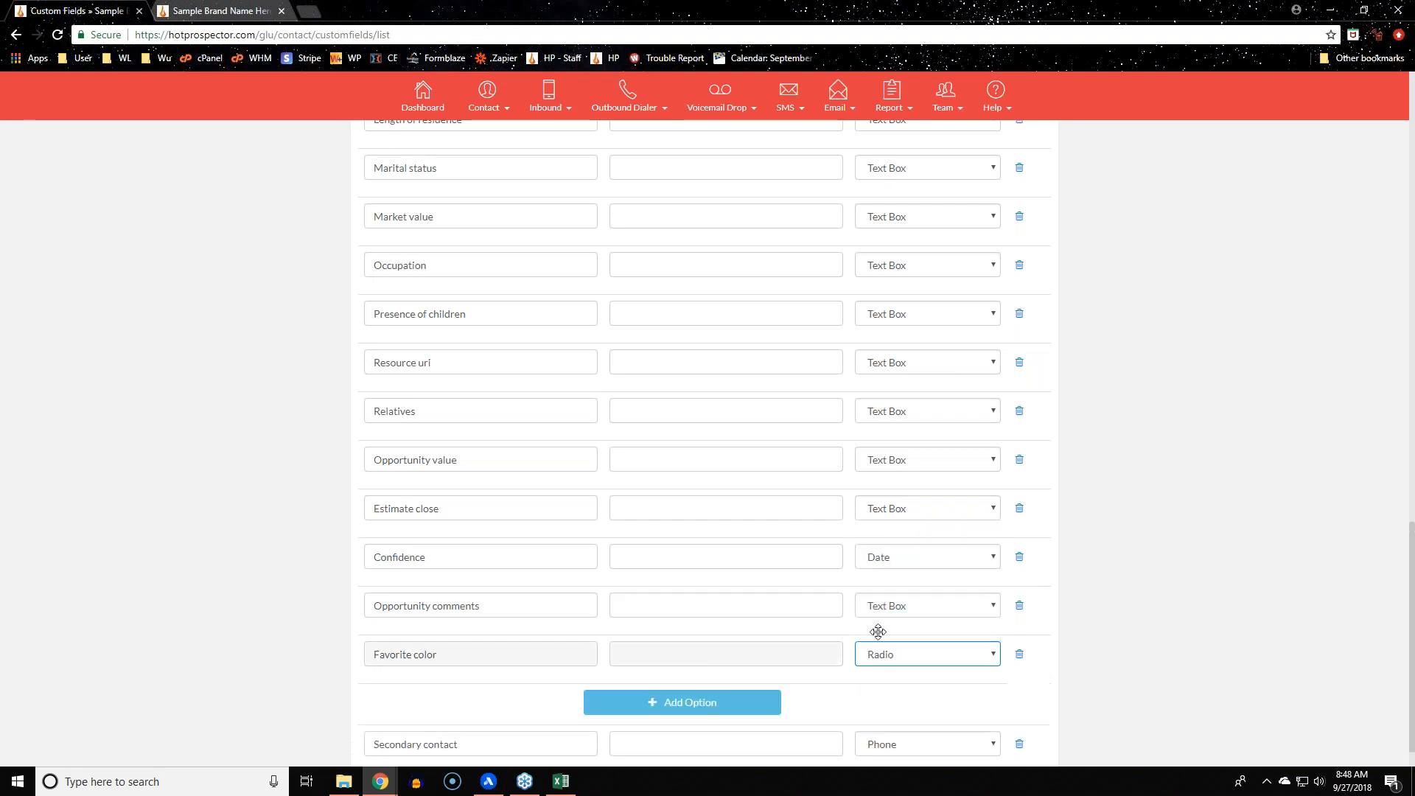
{"action": "left_click", "coordinate": [691, 714]}
Add two more Favorite color options and fill the three in as Blue, Red and Purple
{"action": "scroll", "coordinate": [673, 688], "scroll_direction": "down", "scroll_amount": 1}
{"action": "left_click", "coordinate": [689, 664]}
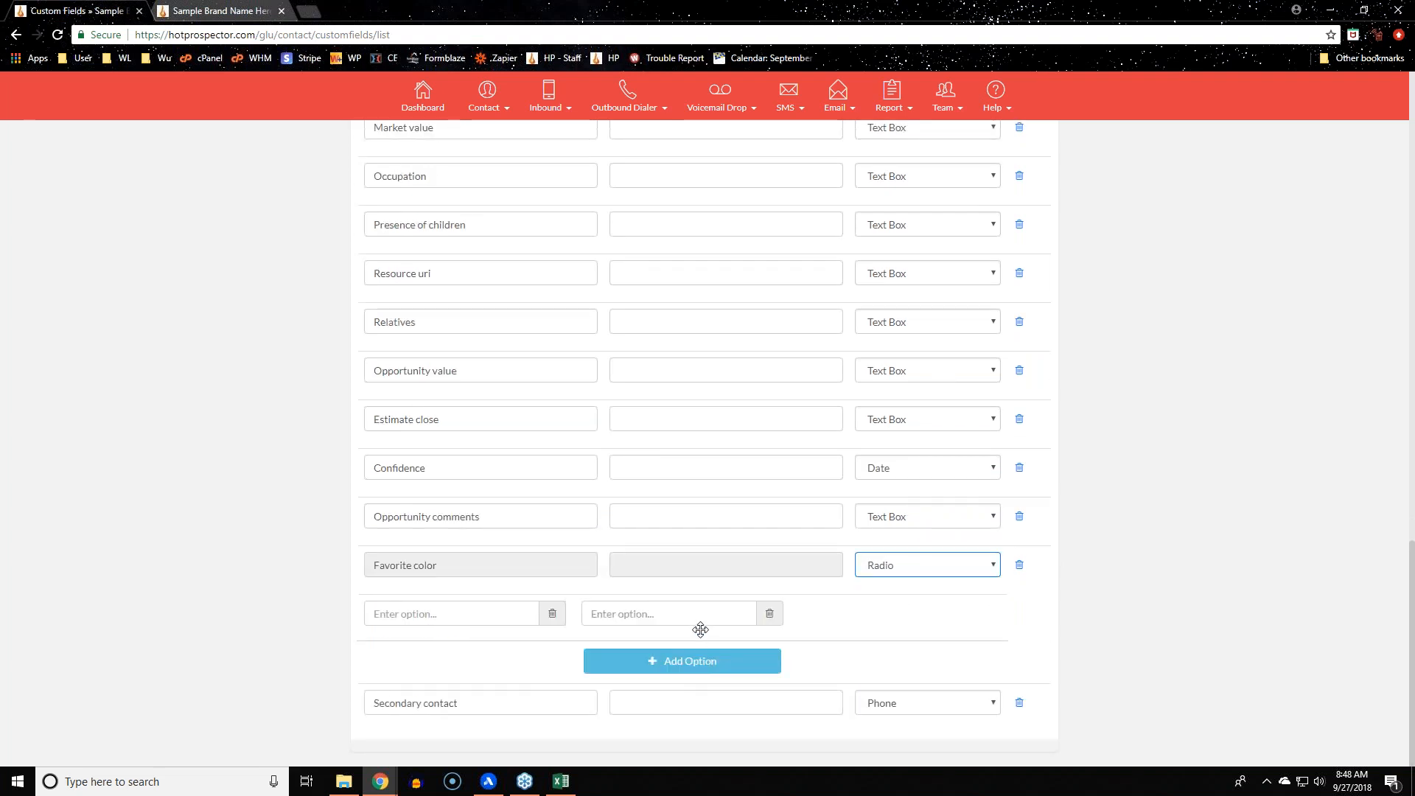
{"action": "left_click", "coordinate": [600, 658]}
{"action": "left_click", "coordinate": [455, 611]}
{"action": "type", "text": "Blue"}
{"action": "key", "text": "Tab"}
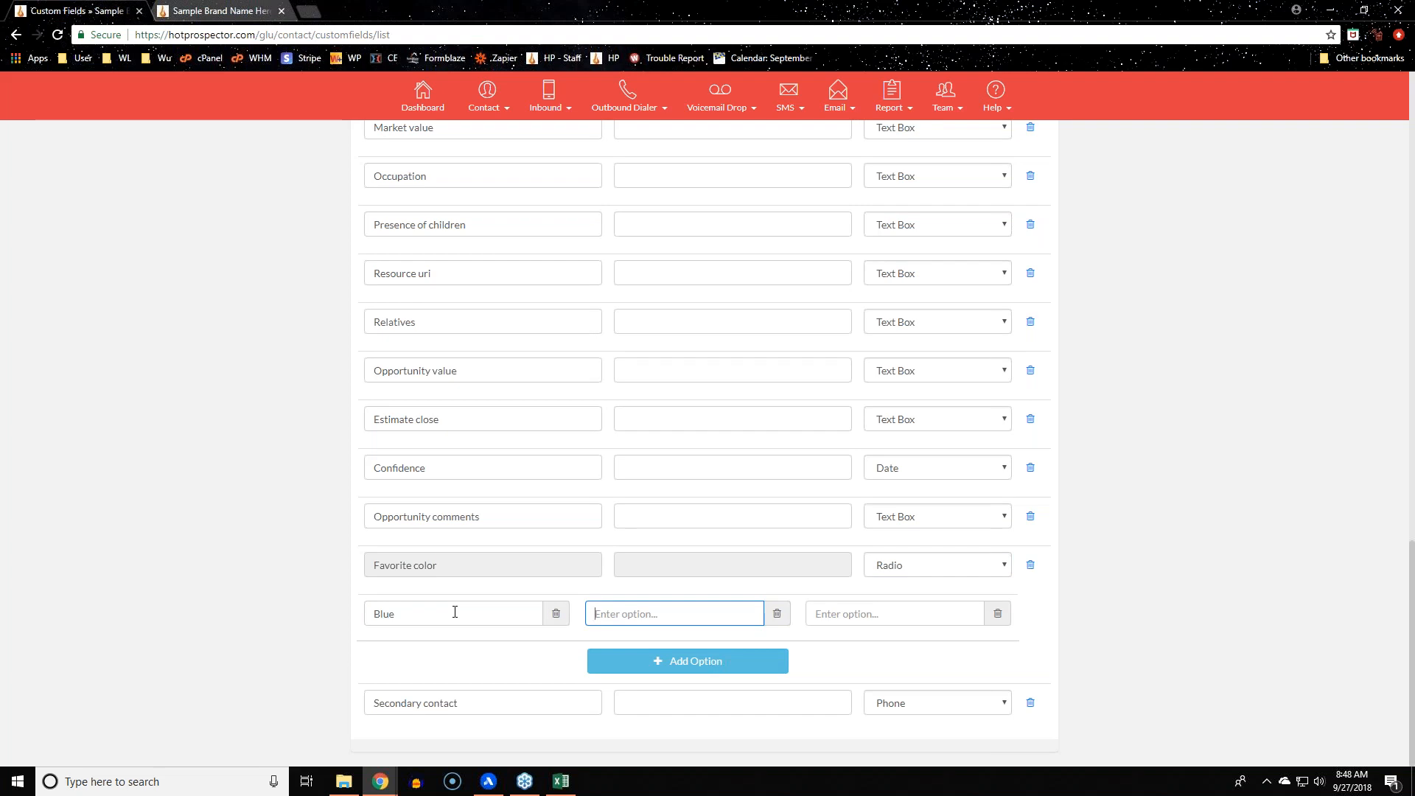
{"action": "type", "text": "Red"}
{"action": "key", "text": "Tab"}
{"action": "type", "text": "Purple"}
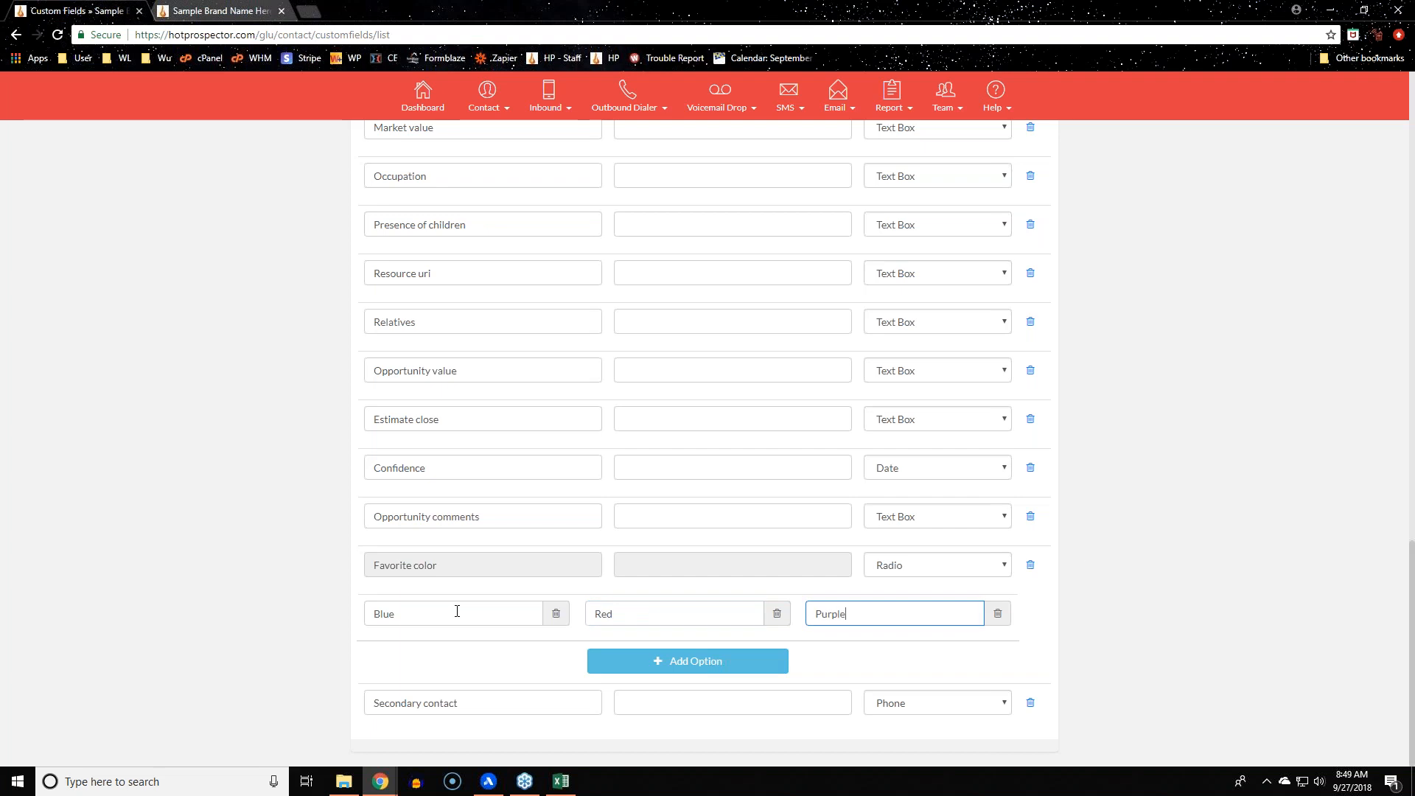
{"action": "left_click", "coordinate": [1154, 507]}
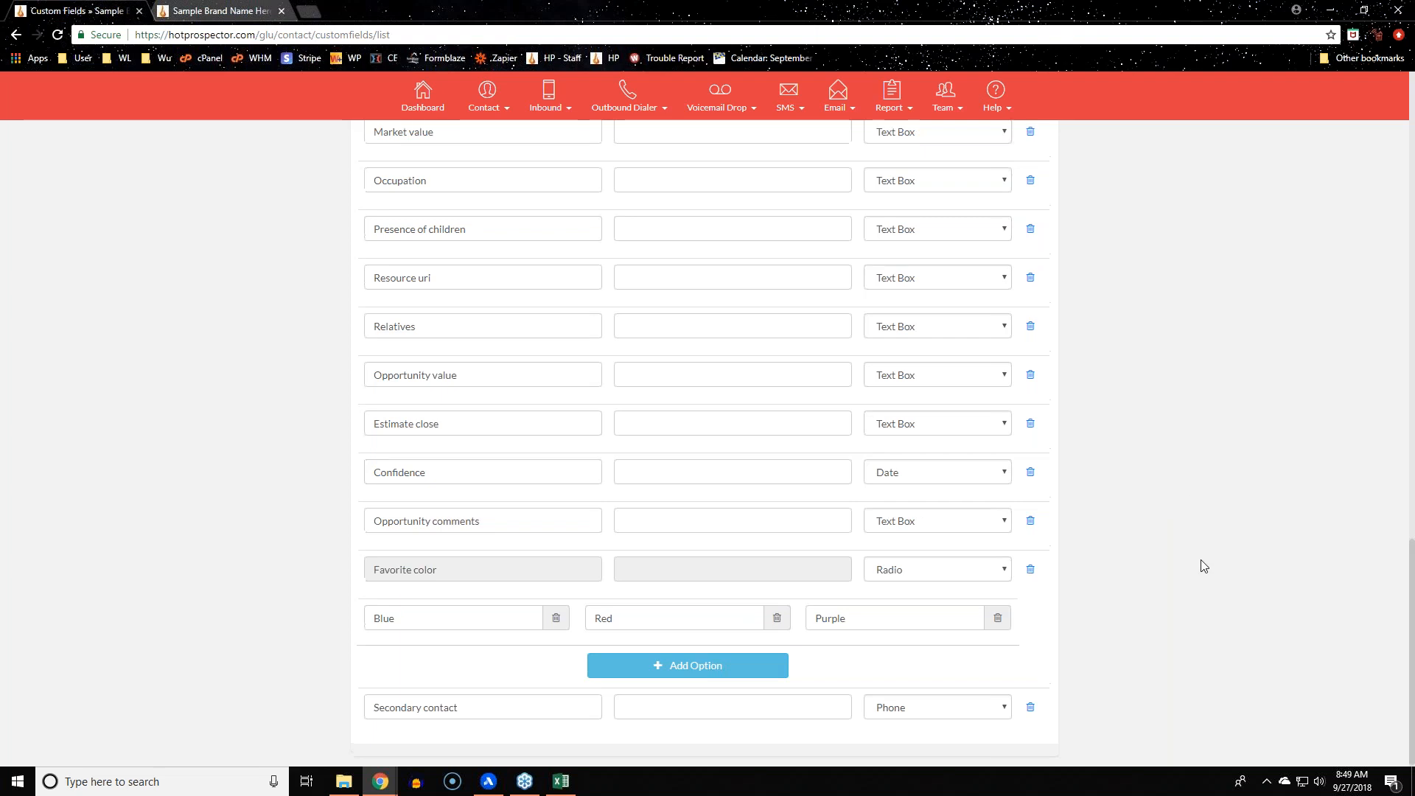
{"action": "scroll", "coordinate": [1204, 573], "scroll_direction": "up", "scroll_amount": 7}
{"action": "scroll", "coordinate": [1203, 567], "scroll_direction": "up", "scroll_amount": 10}
{"action": "left_click", "coordinate": [958, 344]}
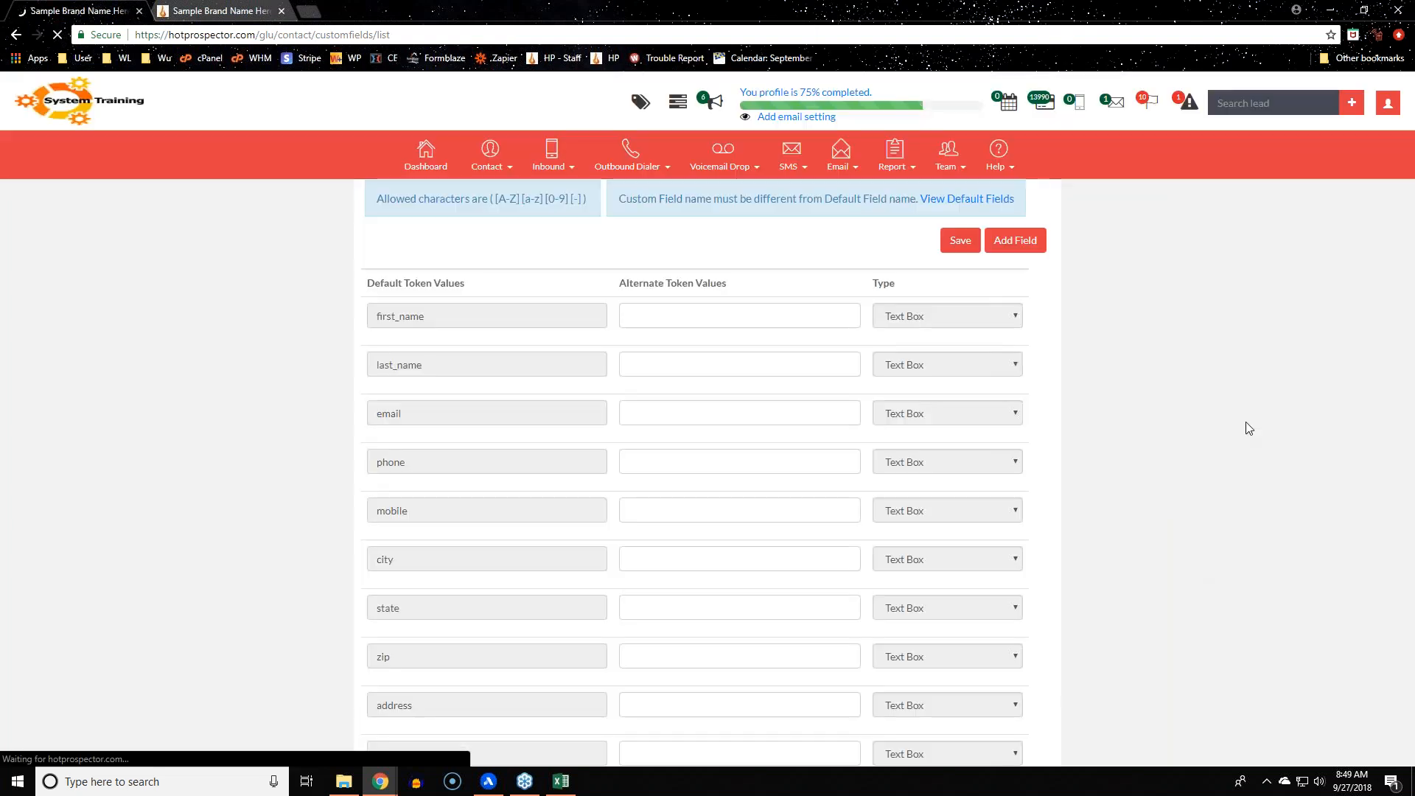
{"action": "scroll", "coordinate": [1225, 469], "scroll_direction": "down", "scroll_amount": 6}
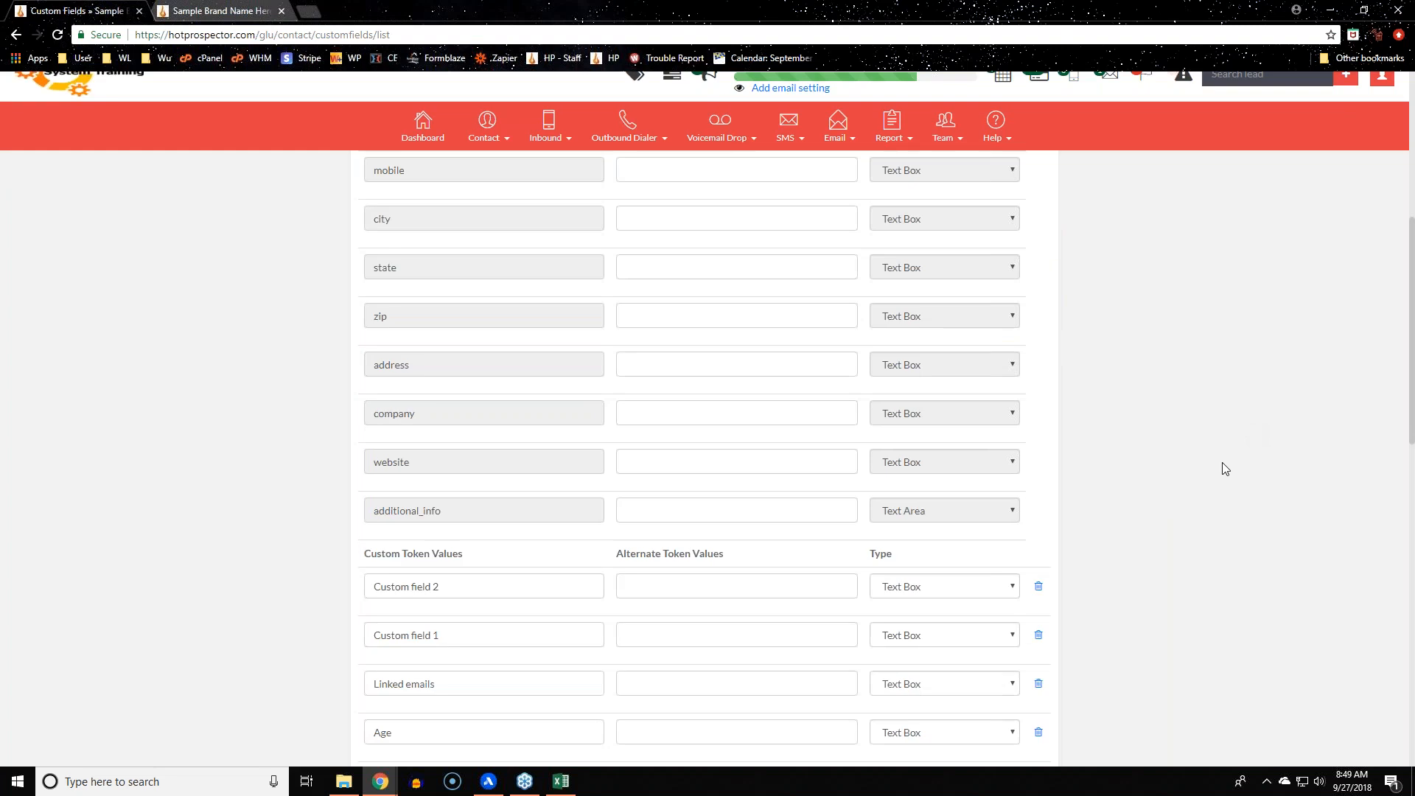
{"action": "scroll", "coordinate": [1225, 469], "scroll_direction": "down", "scroll_amount": 10}
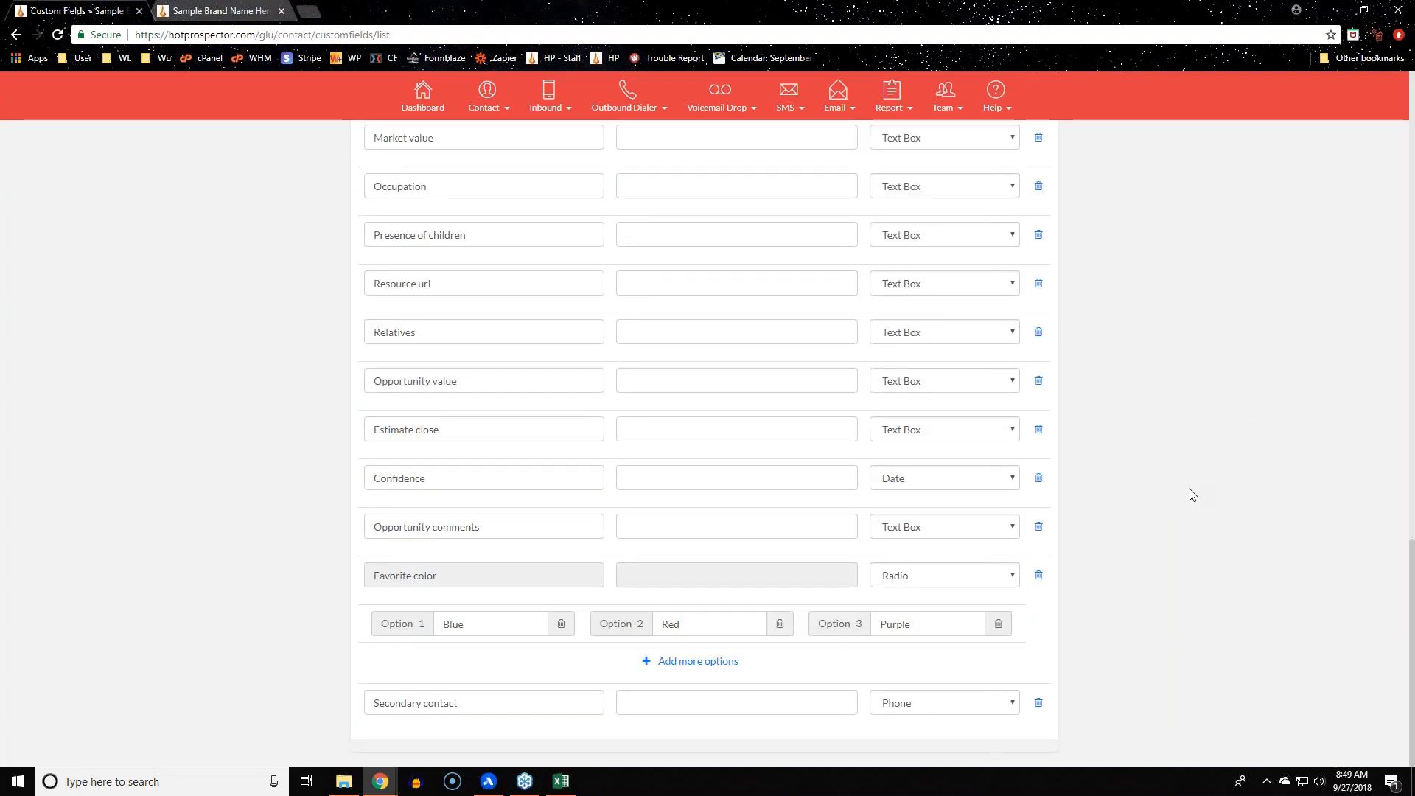
{"action": "scroll", "coordinate": [1195, 492], "scroll_direction": "up", "scroll_amount": 16}
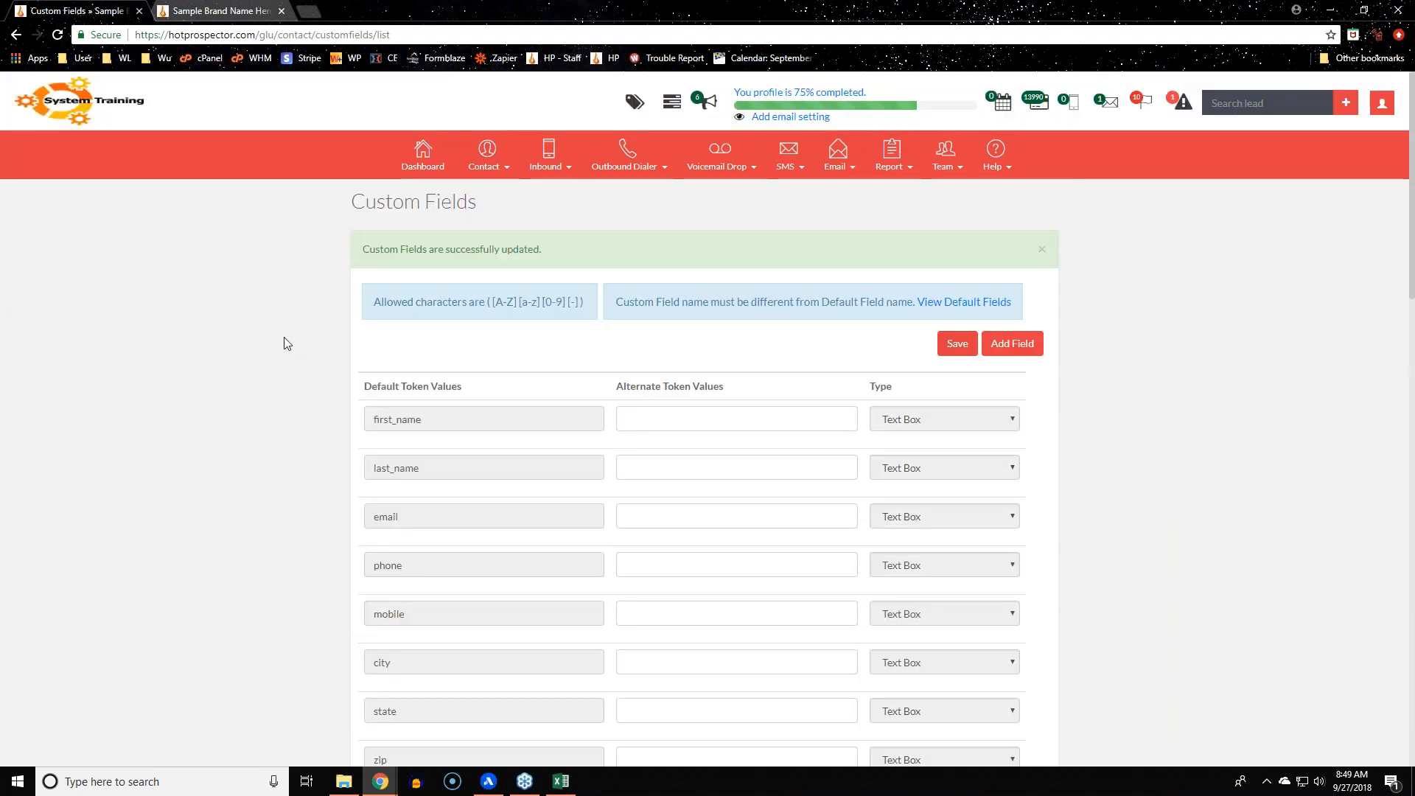
{"action": "left_click", "coordinate": [262, 10]}
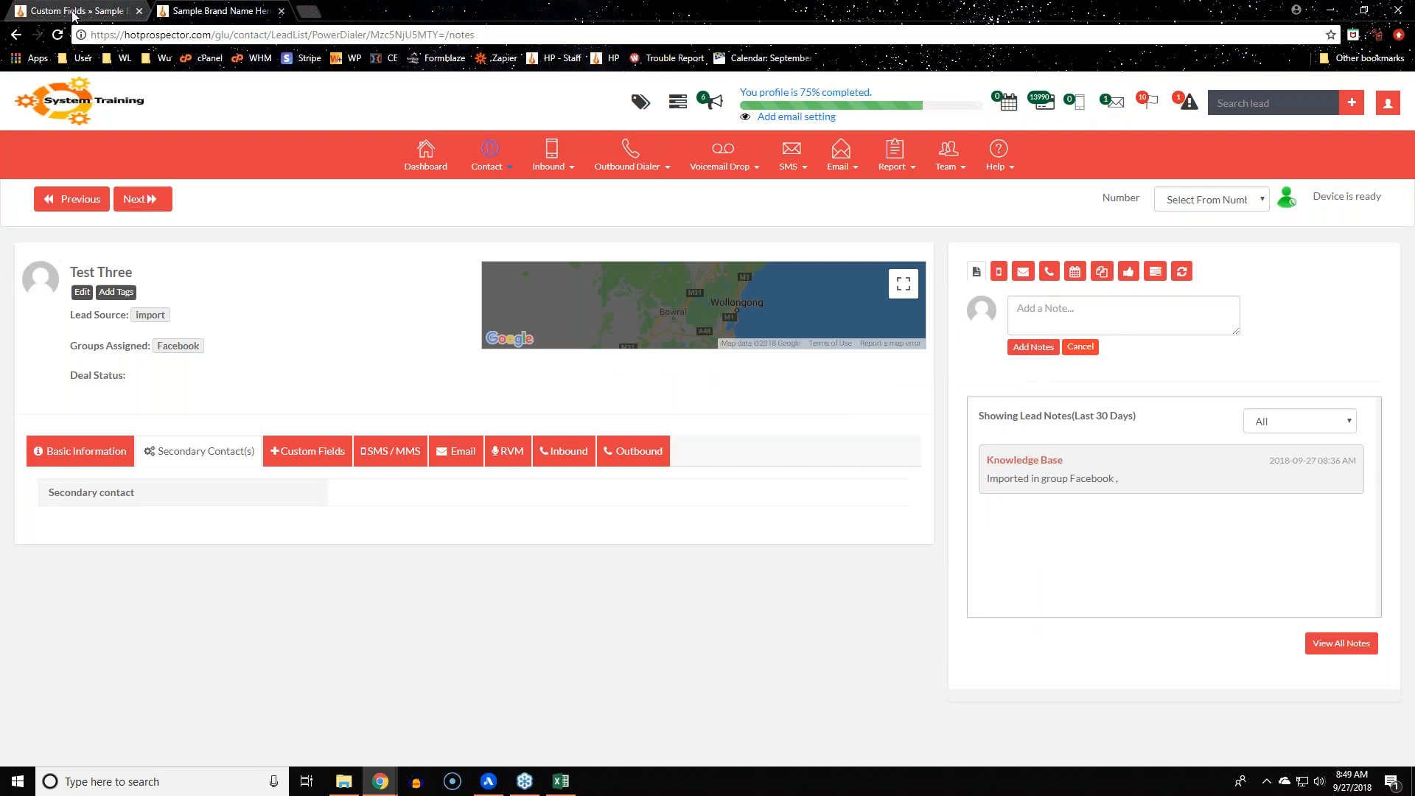
{"action": "left_click", "coordinate": [78, 10]}
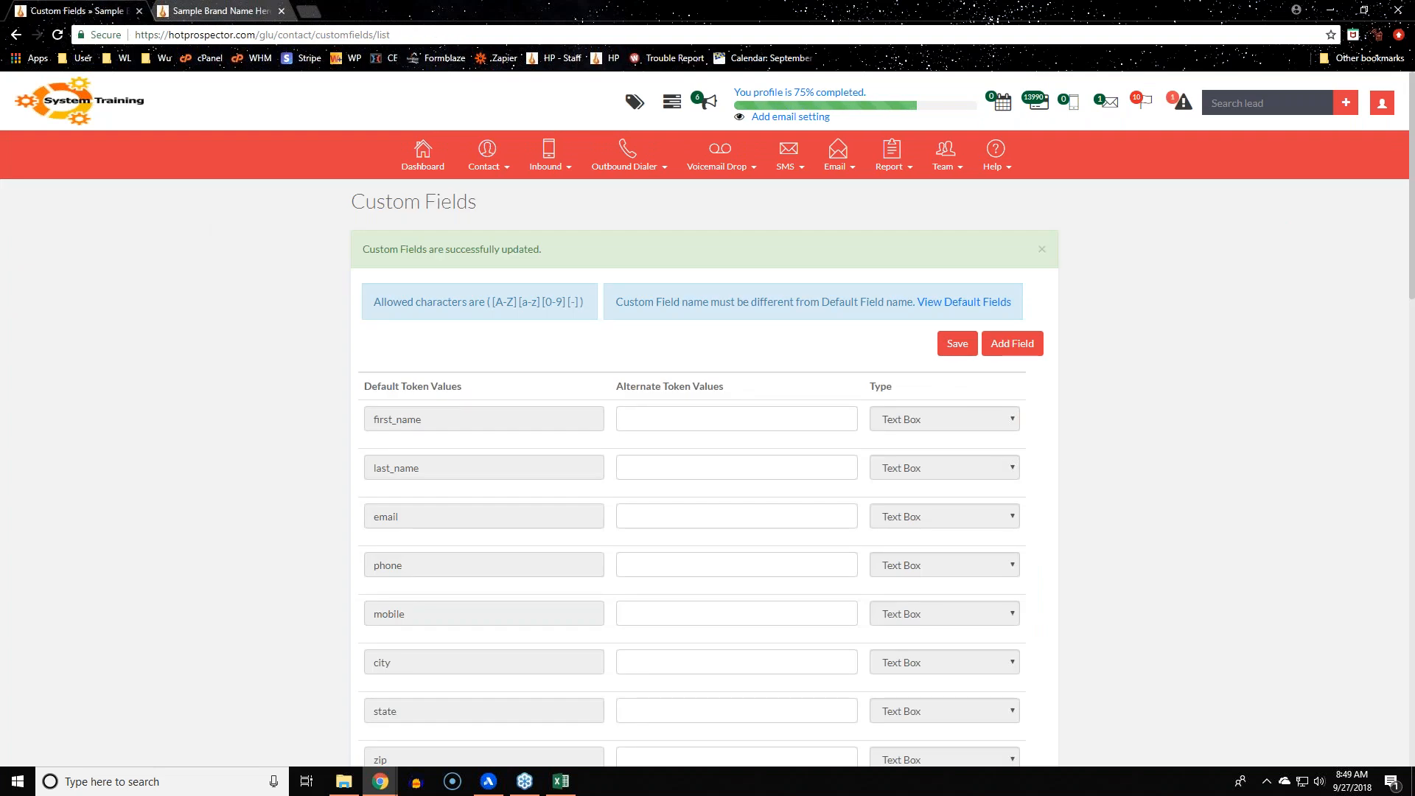
{"action": "left_click", "coordinate": [487, 155]}
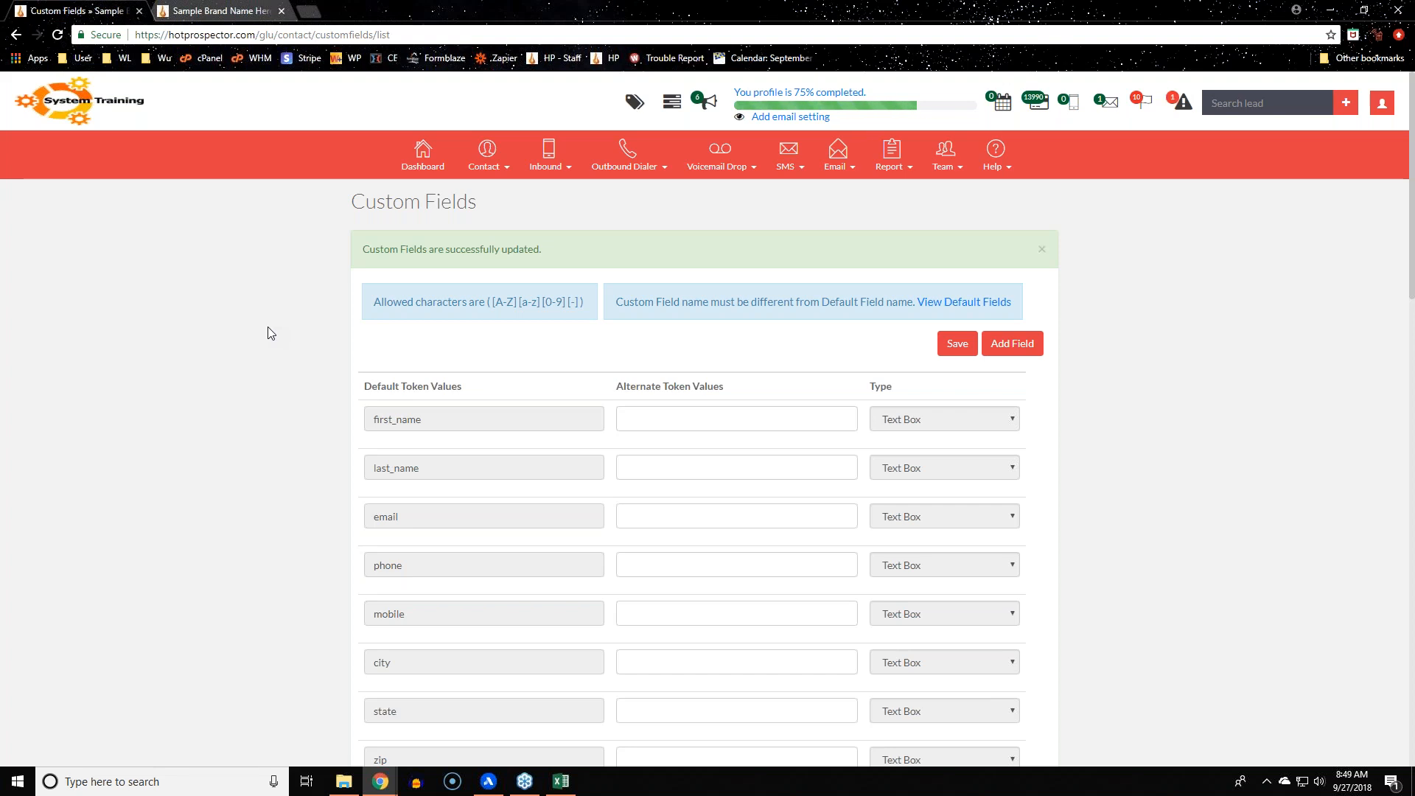
{"action": "scroll", "coordinate": [232, 303], "scroll_direction": "down", "scroll_amount": 5}
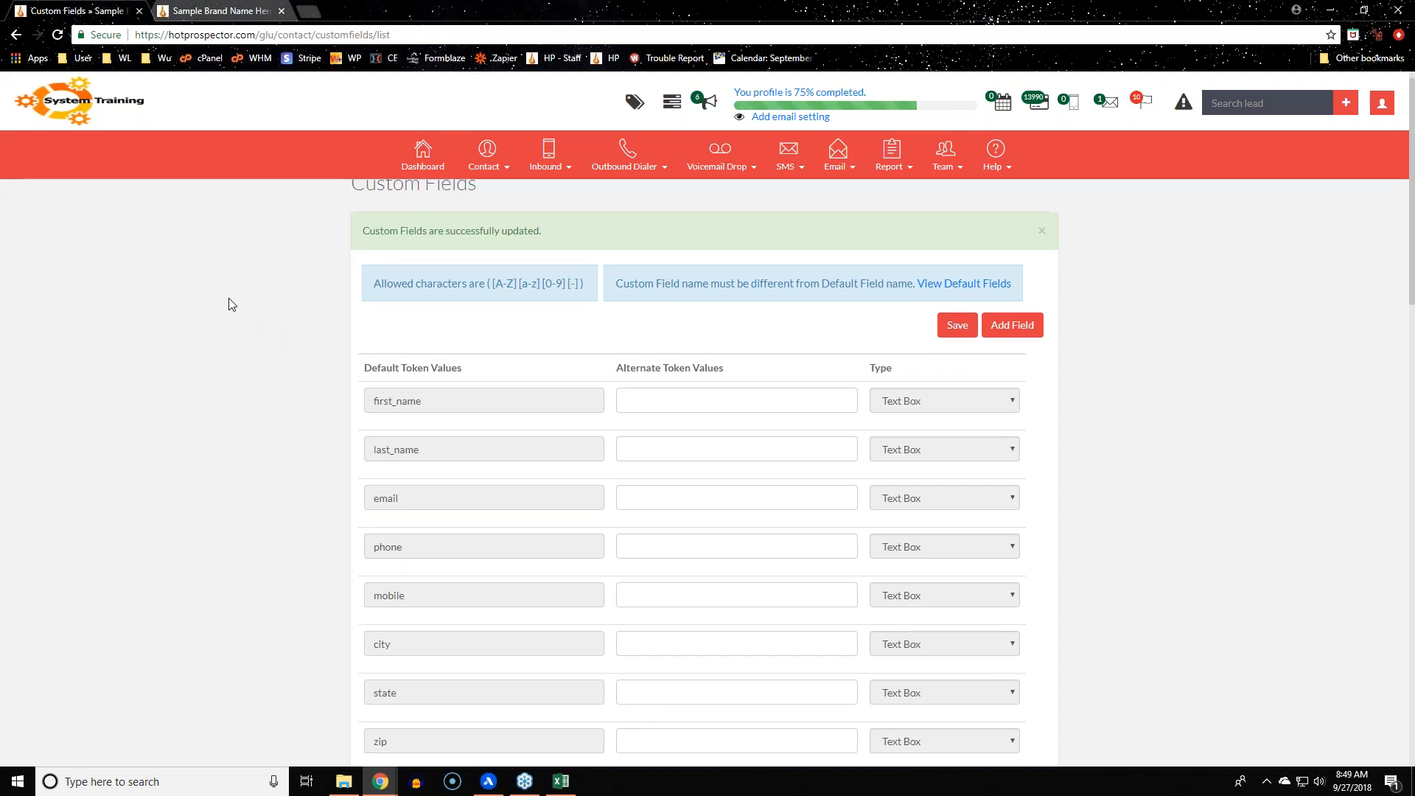
{"action": "scroll", "coordinate": [237, 305], "scroll_direction": "up", "scroll_amount": 5}
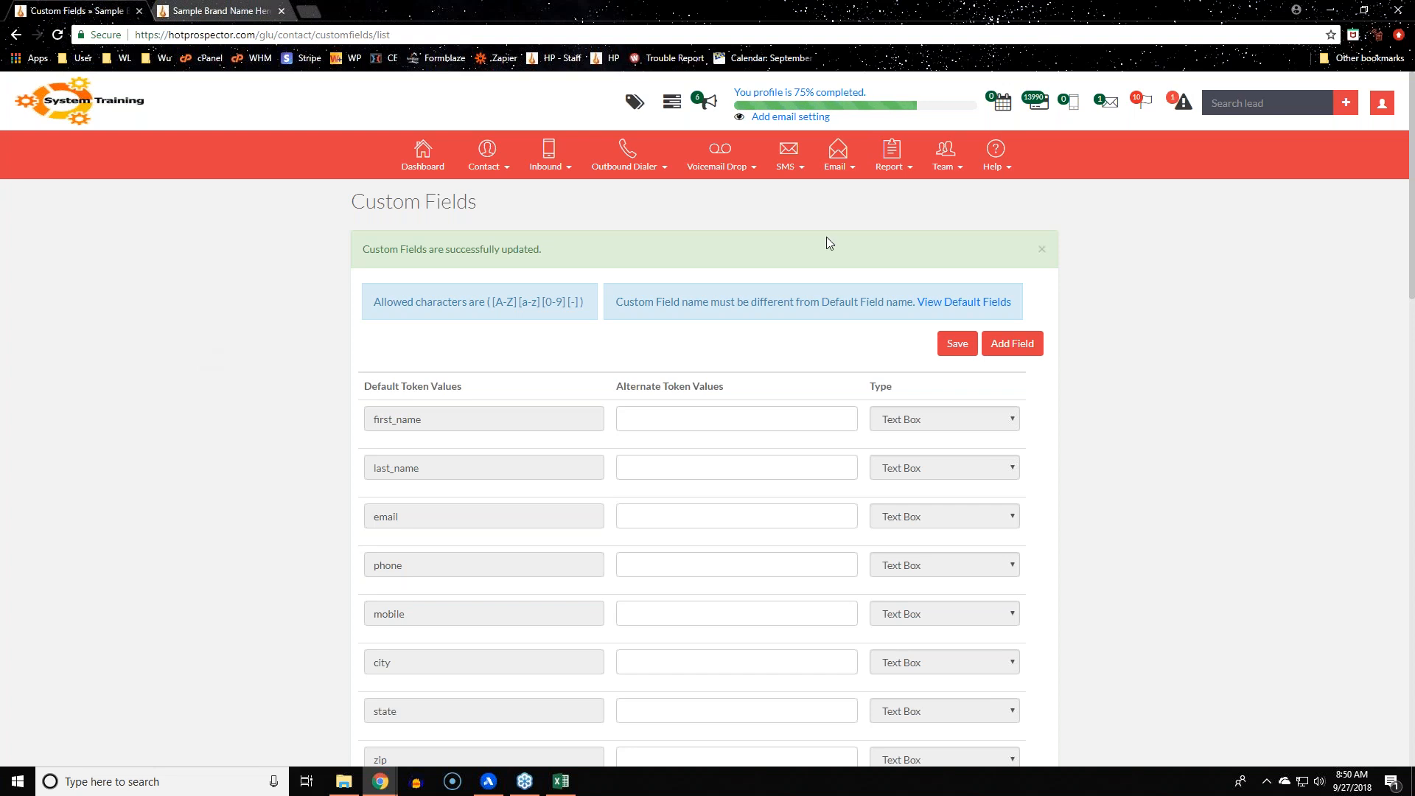
{"action": "left_click_drag", "start_coordinate": [619, 246], "coordinate": [211, 266]}
{"action": "left_click", "coordinate": [308, 353]}
Enter 'Friend' as the first_name alternate token and save the custom fields
{"action": "left_click", "coordinate": [659, 423]}
{"action": "type", "text": "Friend"}
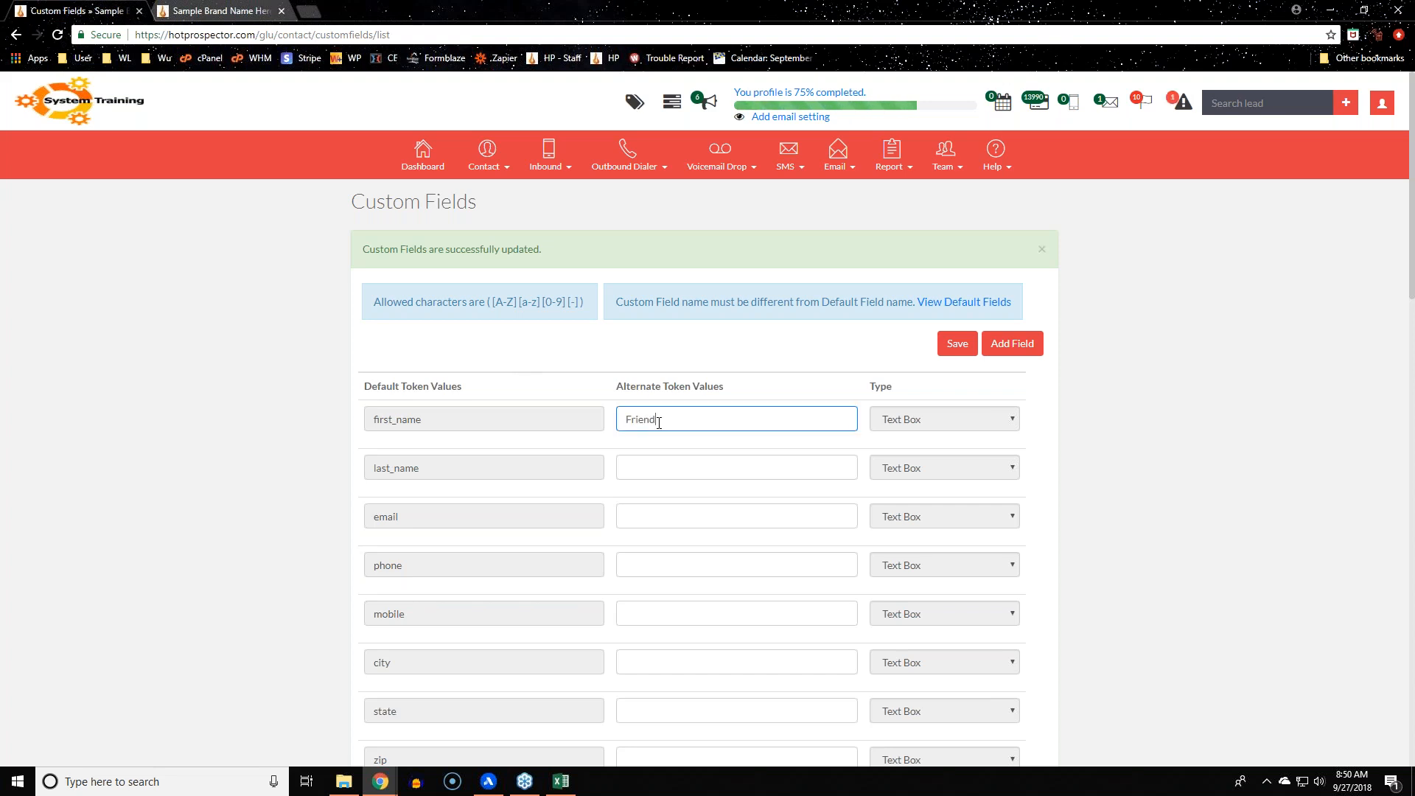
{"action": "left_click", "coordinate": [298, 448]}
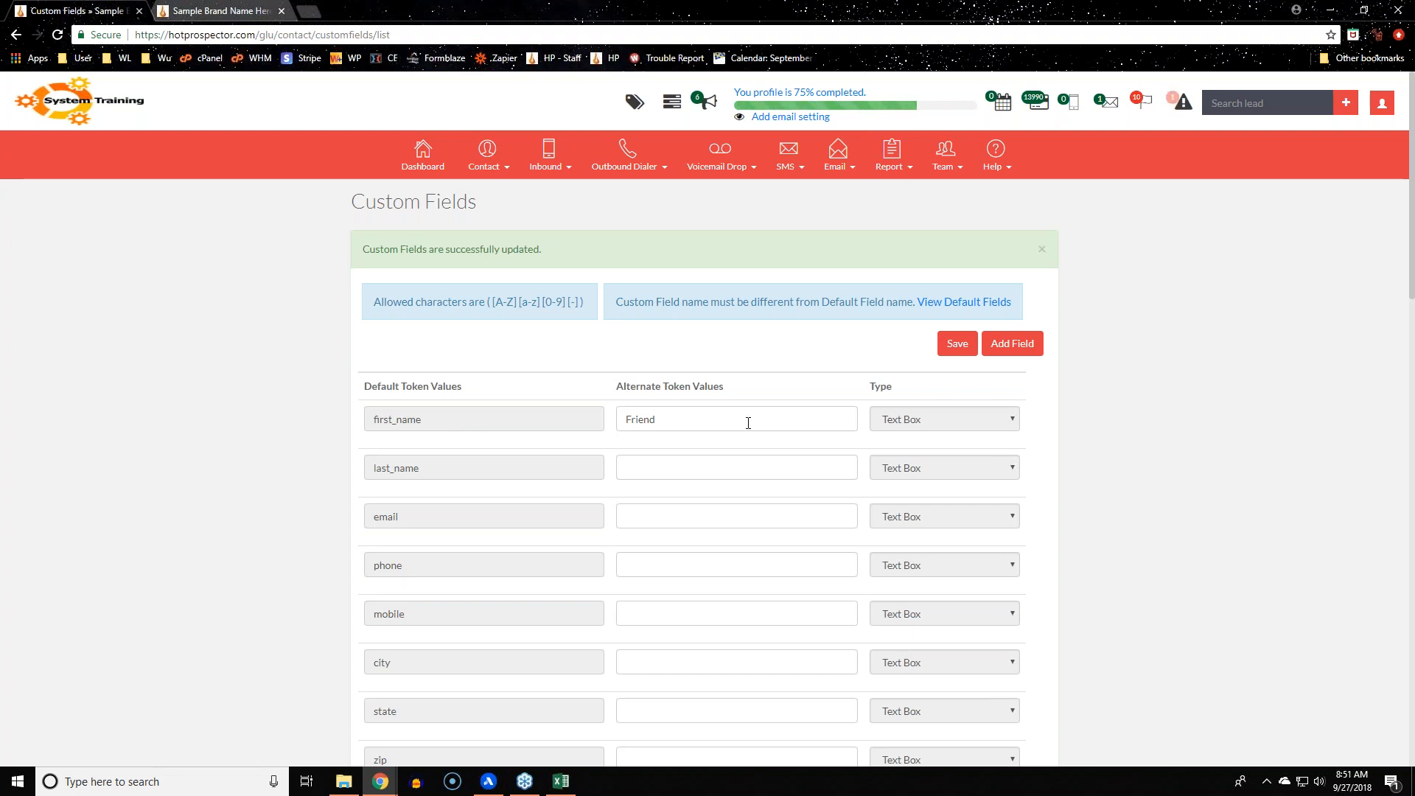
{"action": "double_click", "coordinate": [474, 418]}
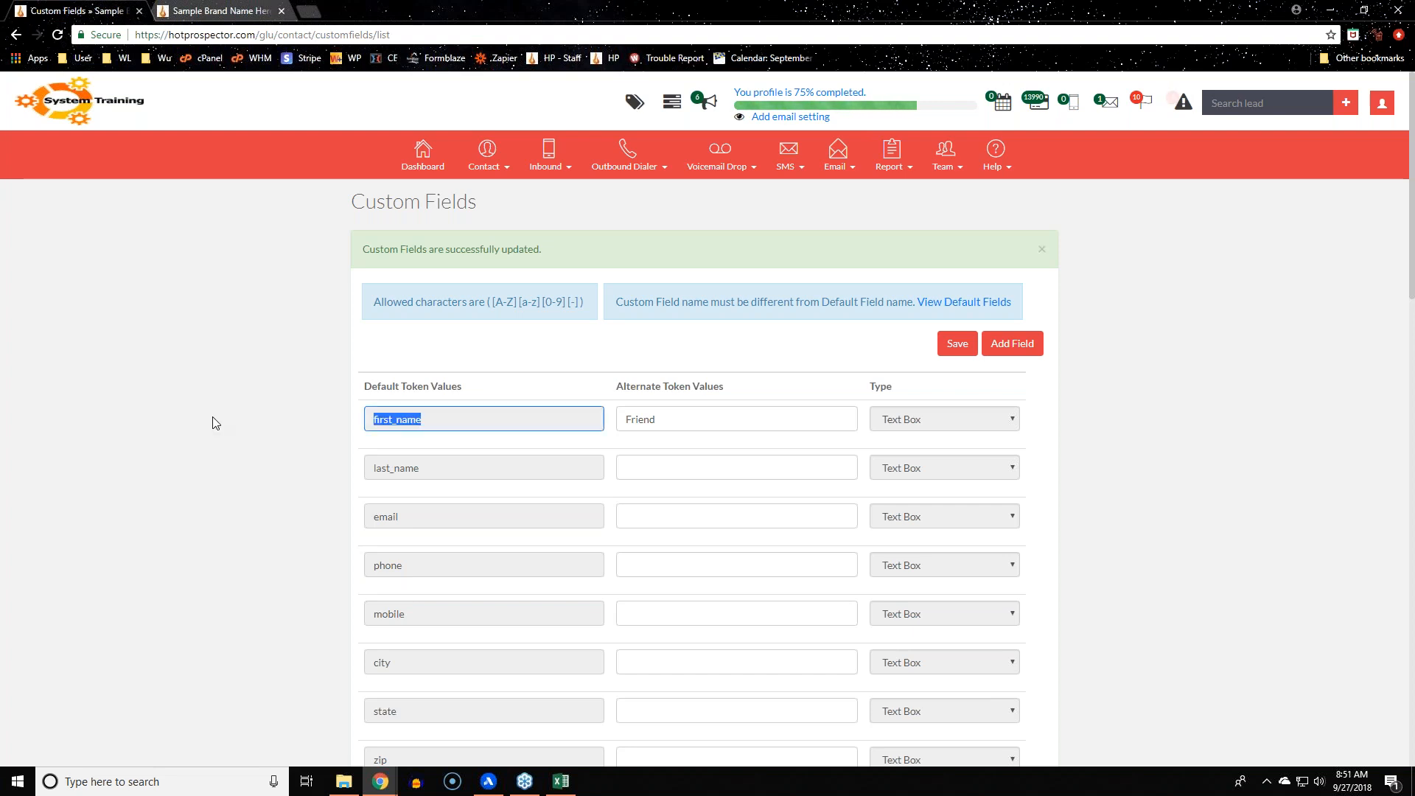
{"action": "key", "text": "Tab"}
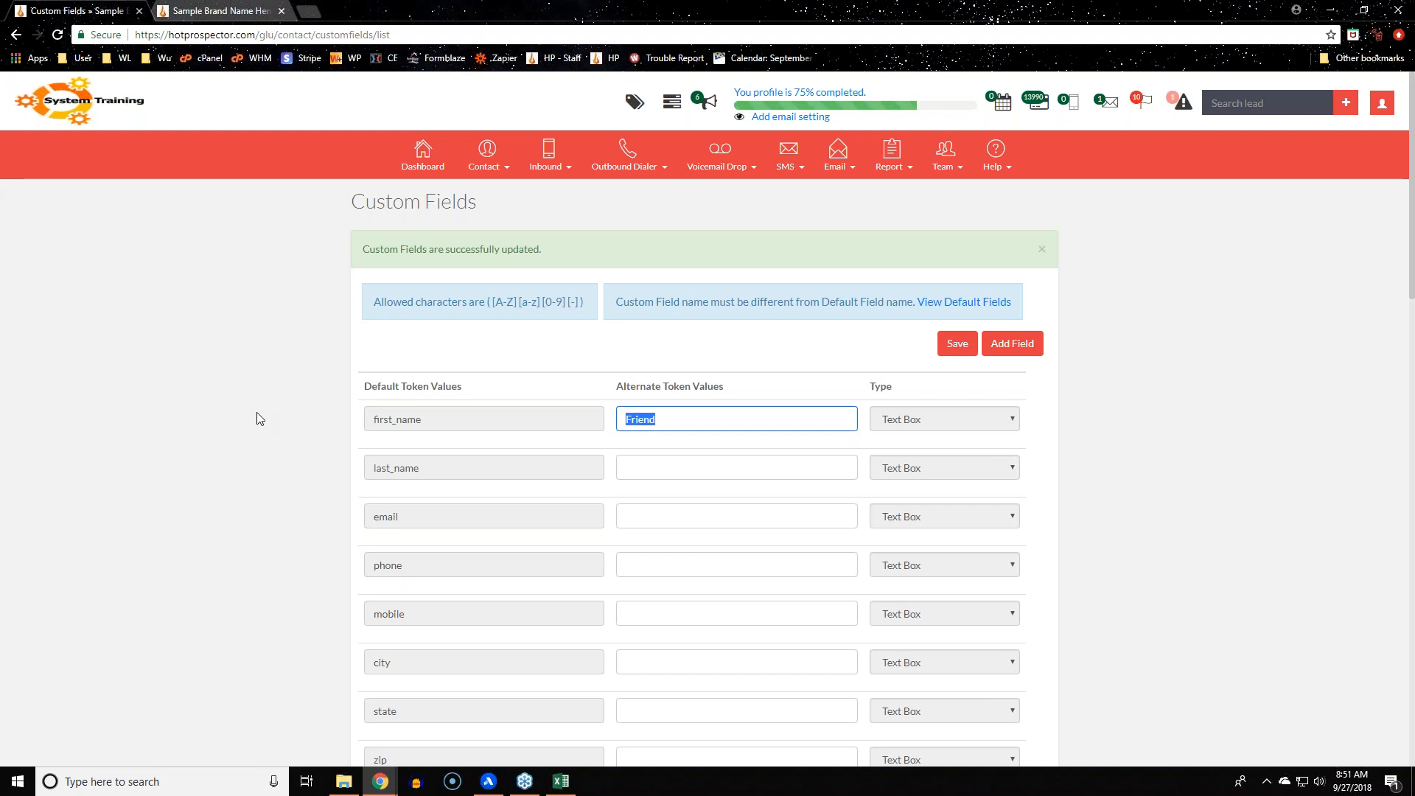
{"action": "scroll", "coordinate": [259, 419], "scroll_direction": "down", "scroll_amount": 3}
{"action": "left_click_drag", "start_coordinate": [424, 489], "coordinate": [291, 477]}
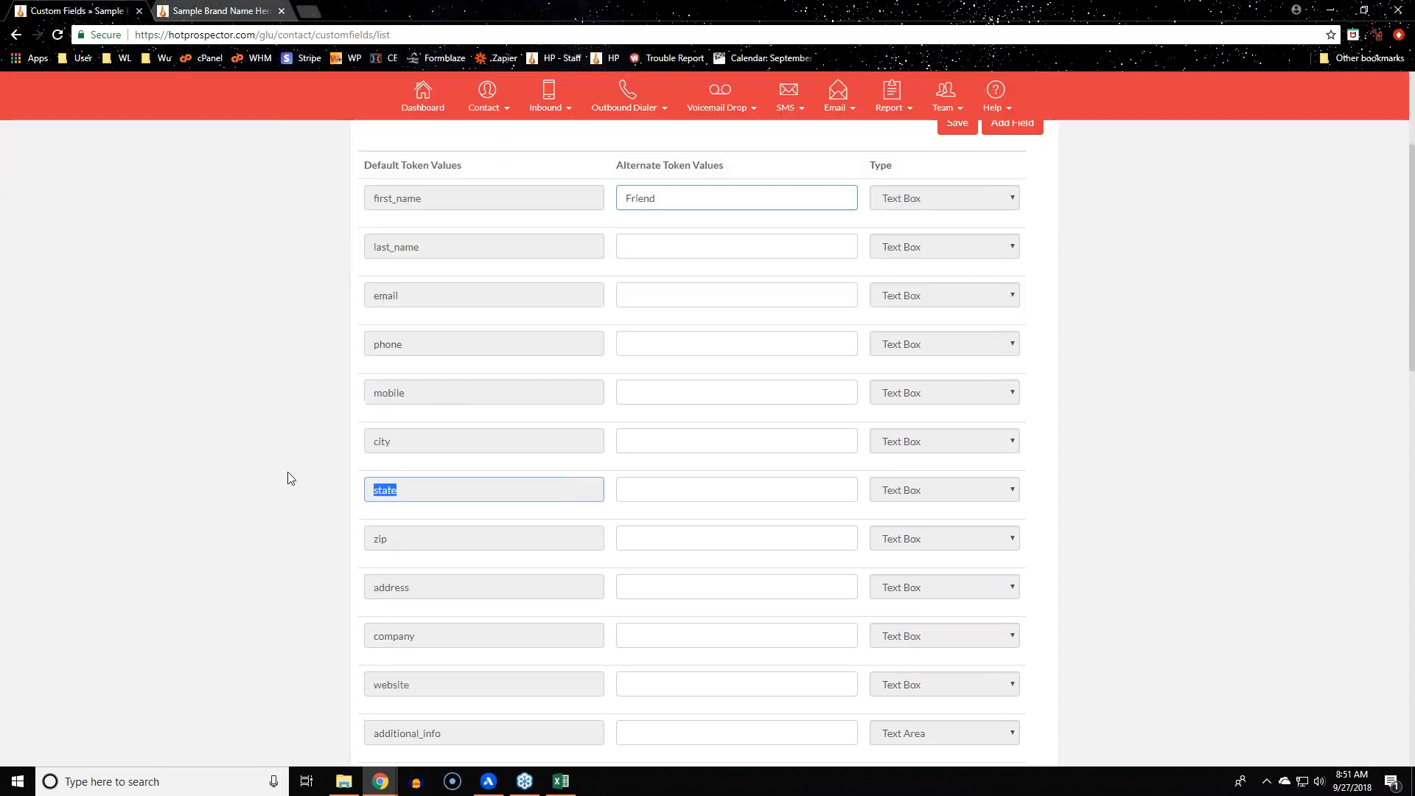
{"action": "scroll", "coordinate": [177, 401], "scroll_direction": "down", "scroll_amount": 5}
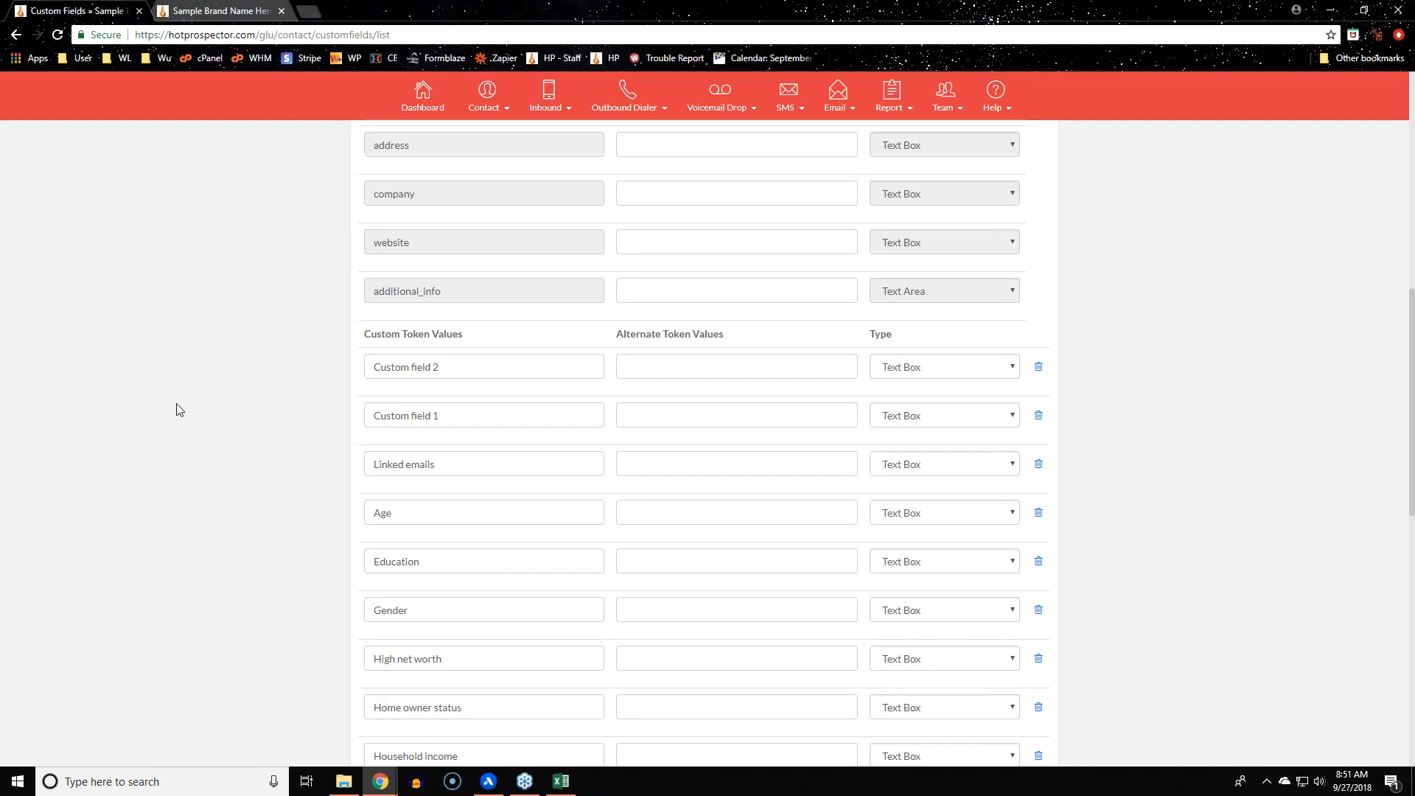
{"action": "key", "text": "Return"}
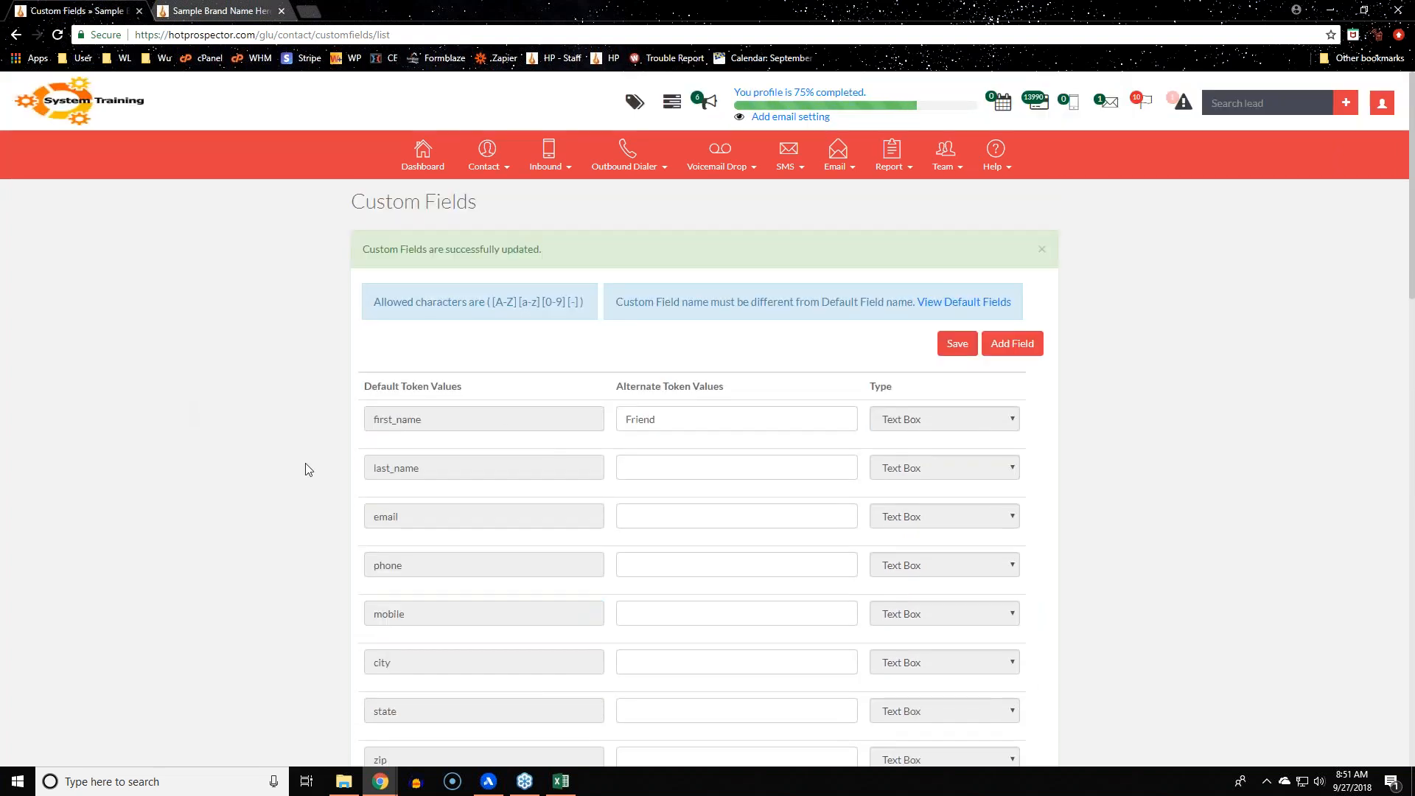
Review the other token rows, leaving the state alternate token empty
{"action": "left_click_drag", "start_coordinate": [464, 420], "coordinate": [164, 426]}
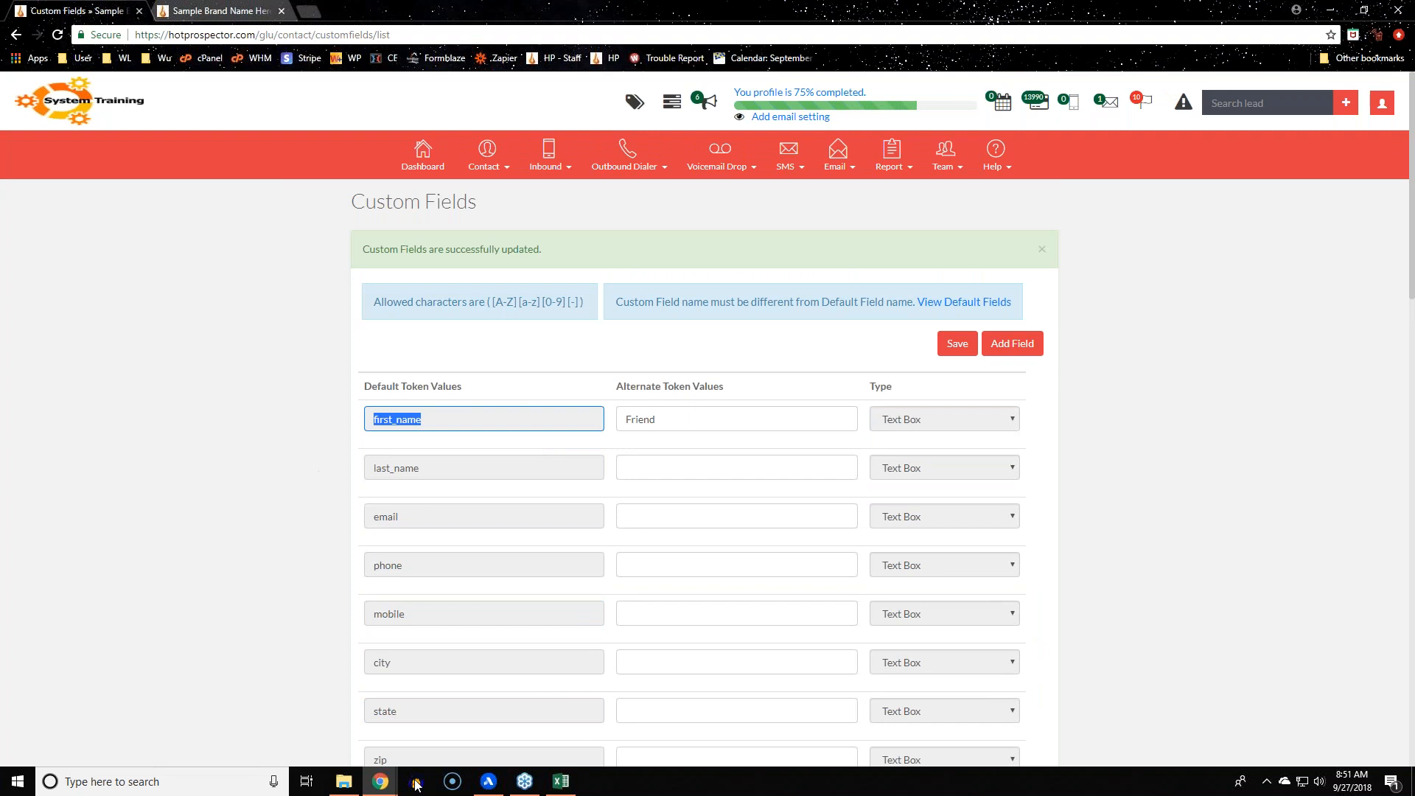
{"action": "left_click_drag", "start_coordinate": [448, 713], "coordinate": [15, 695]}
{"action": "left_click", "coordinate": [714, 710]}
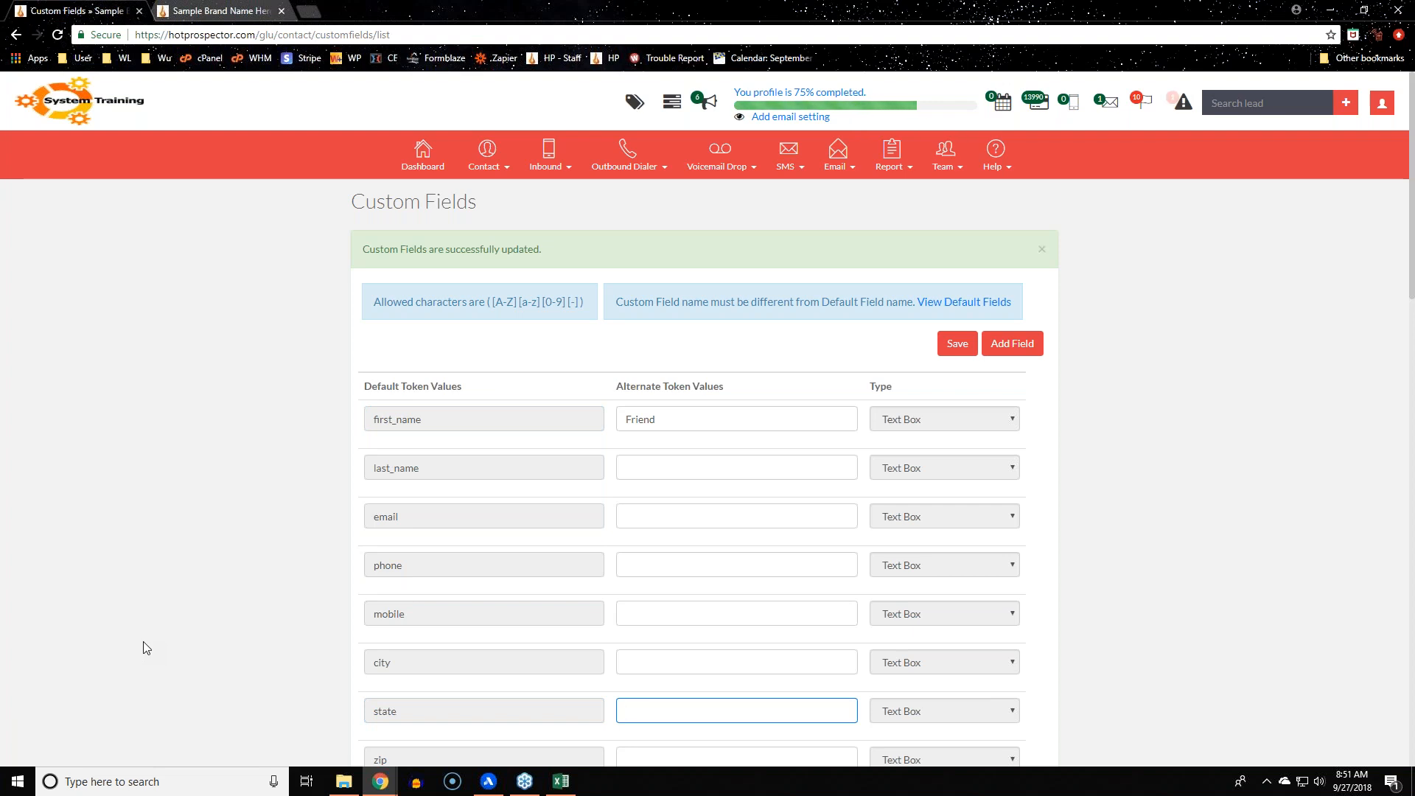
{"action": "left_click", "coordinate": [143, 648]}
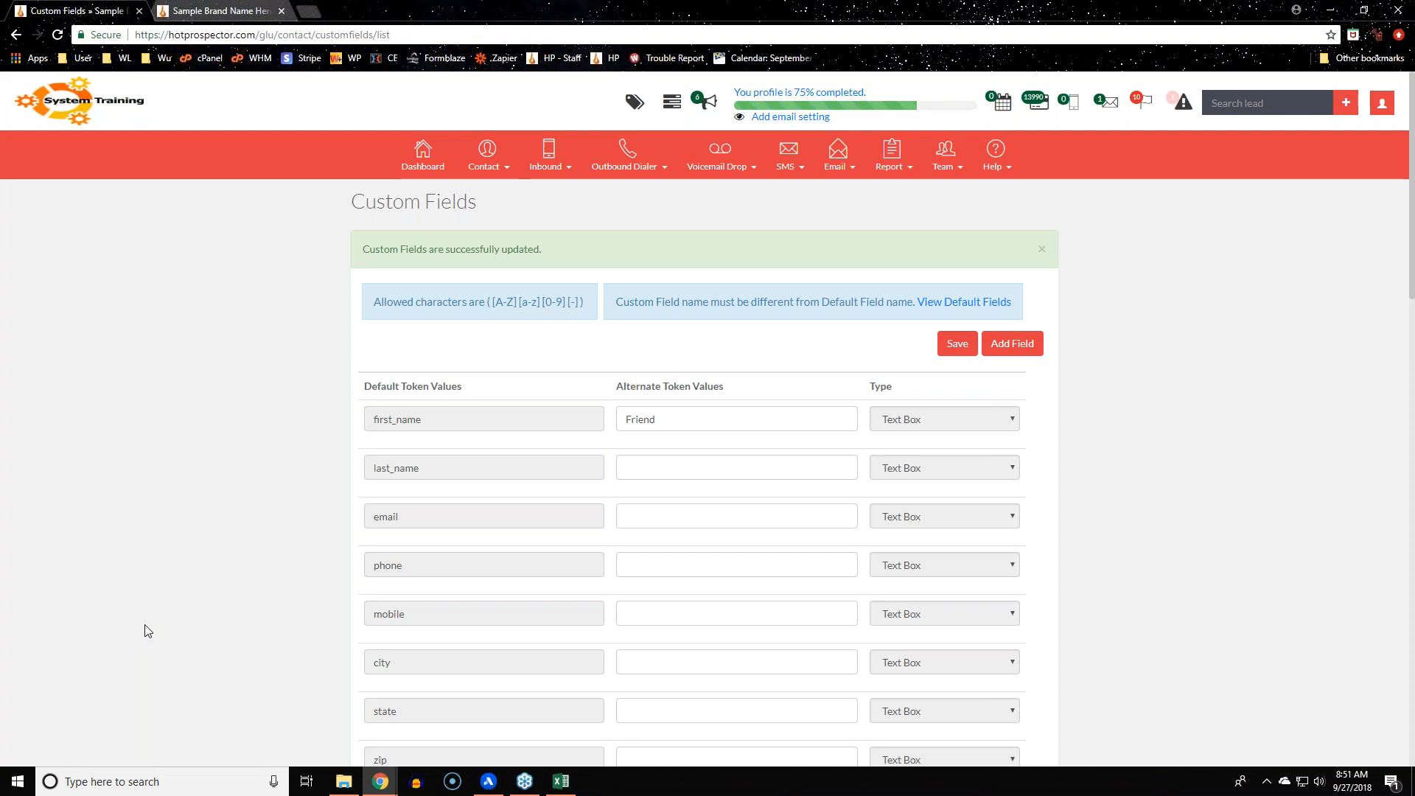
{"action": "scroll", "coordinate": [148, 631], "scroll_direction": "down", "scroll_amount": 1}
{"action": "scroll", "coordinate": [148, 631], "scroll_direction": "down", "scroll_amount": 6}
{"action": "scroll", "coordinate": [148, 632], "scroll_direction": "up", "scroll_amount": 7}
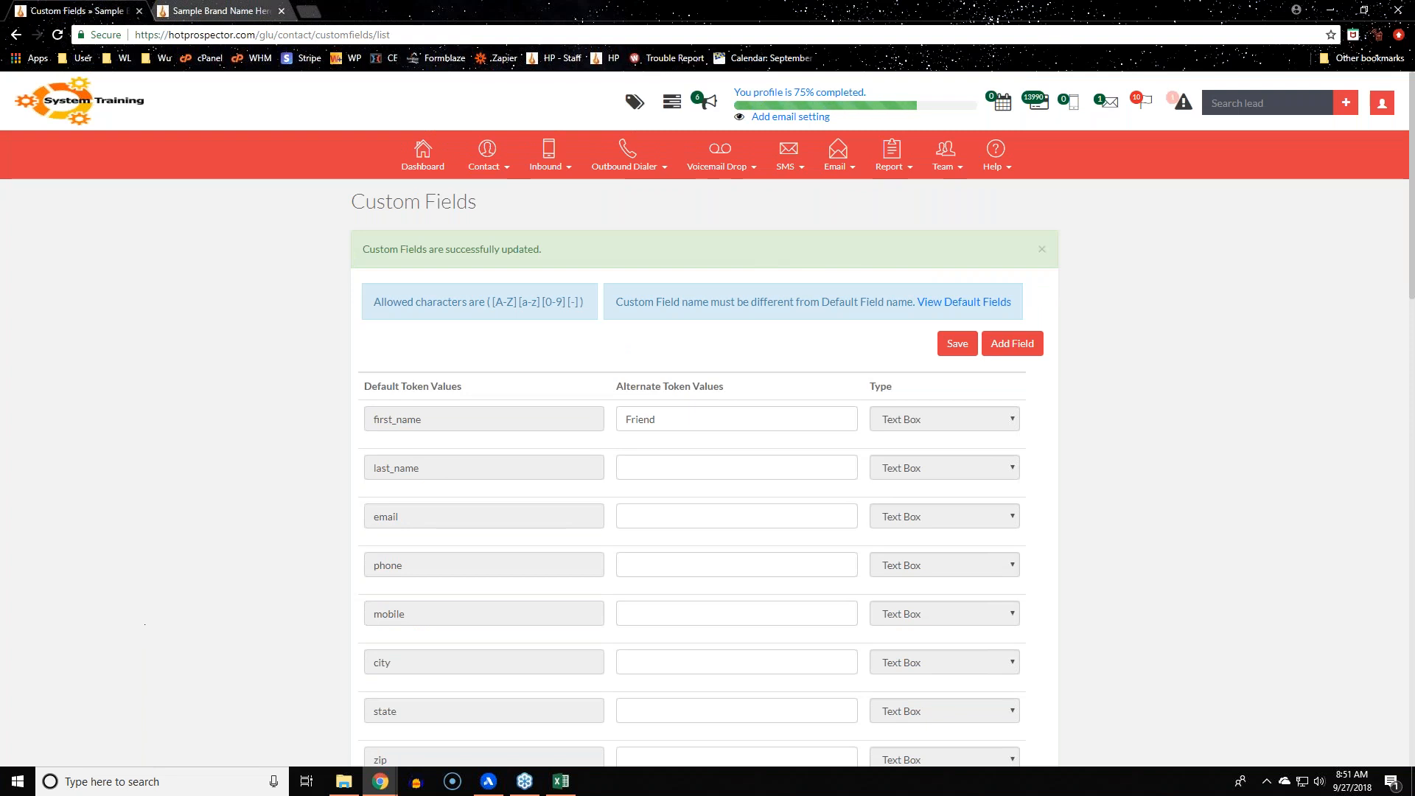
{"action": "scroll", "coordinate": [749, 386], "scroll_direction": "down", "scroll_amount": 5}
{"action": "scroll", "coordinate": [753, 400], "scroll_direction": "up", "scroll_amount": 5}
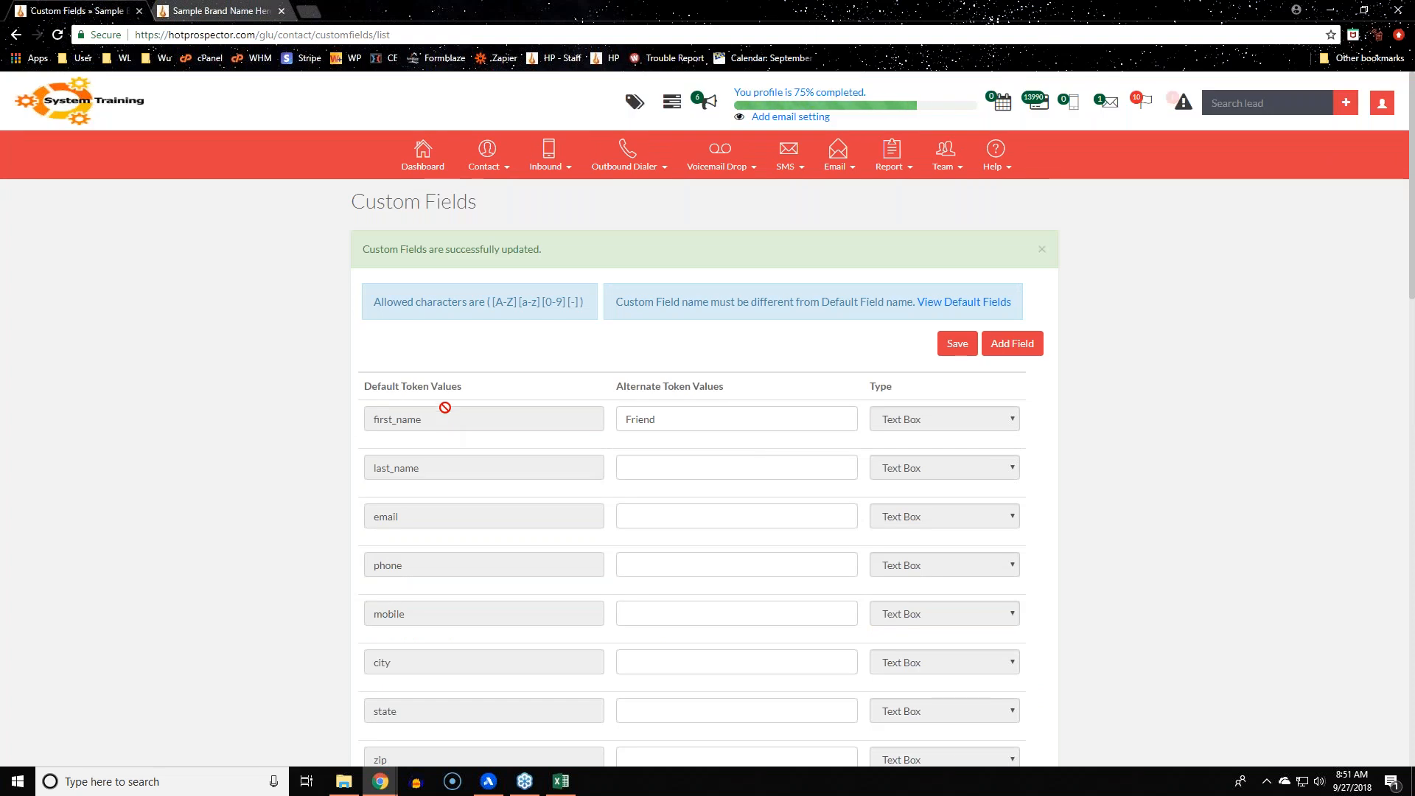
{"action": "left_click", "coordinate": [492, 159]}
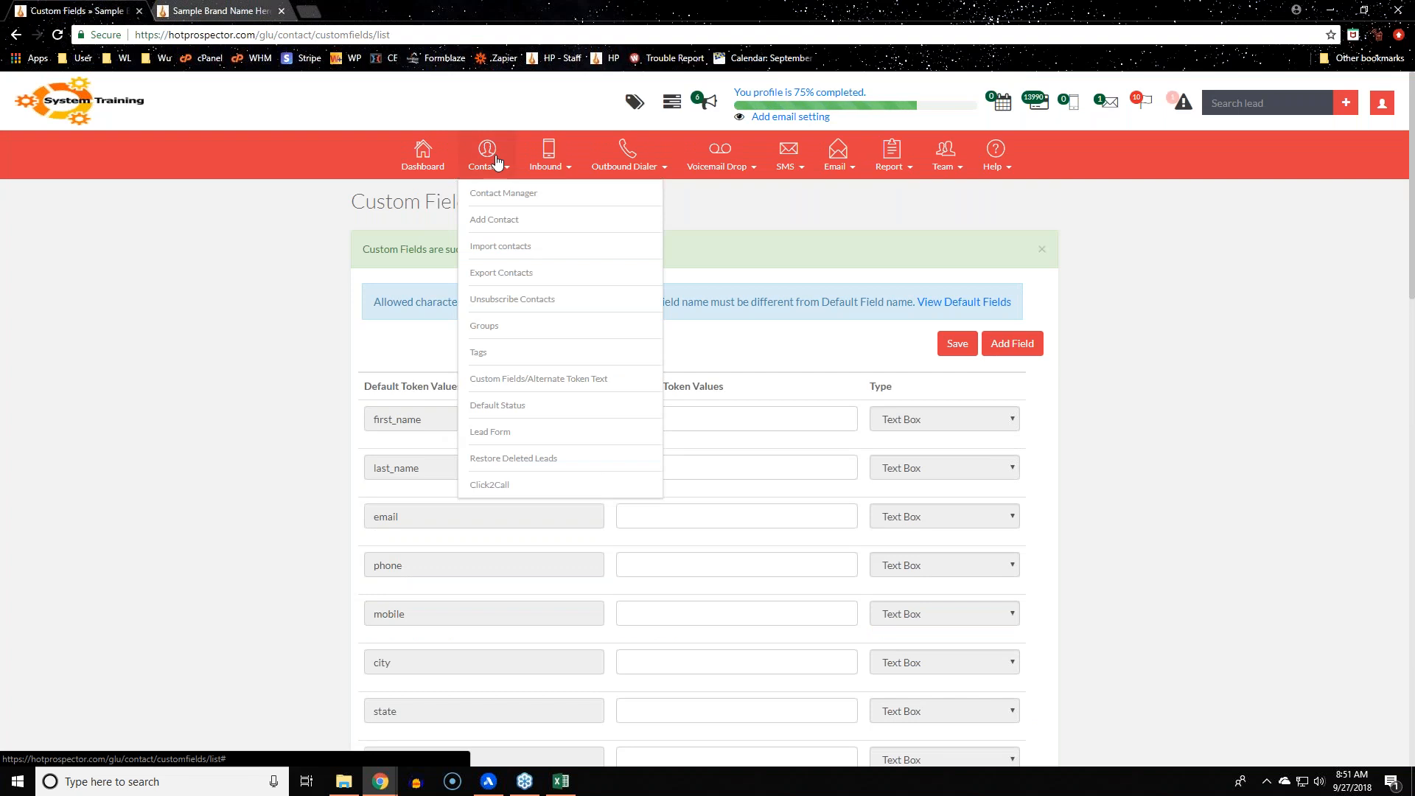
Open Contact > Default Status and check the status-type filter, keeping Deal Status
{"action": "left_click", "coordinate": [500, 418]}
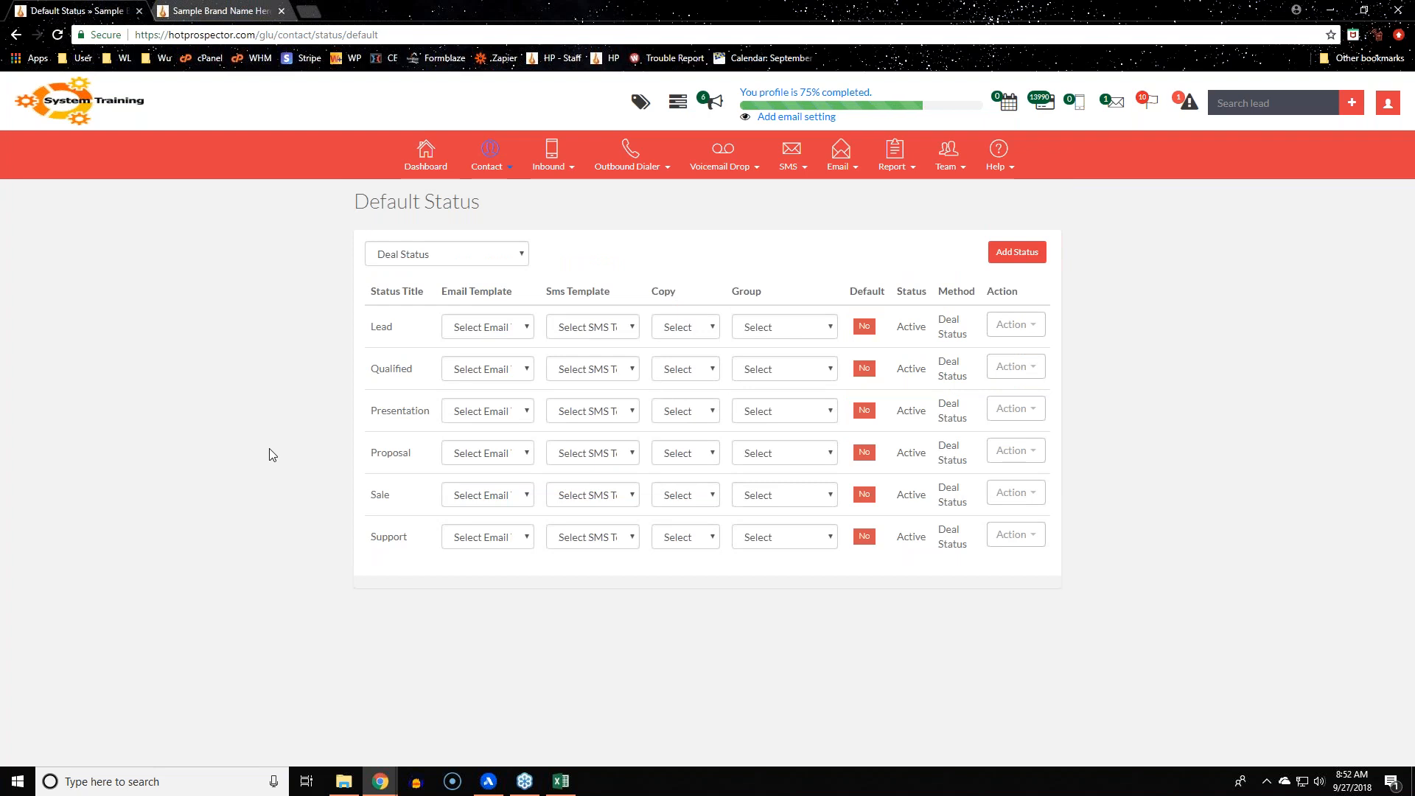
{"action": "left_click_drag", "start_coordinate": [348, 200], "coordinate": [605, 203]}
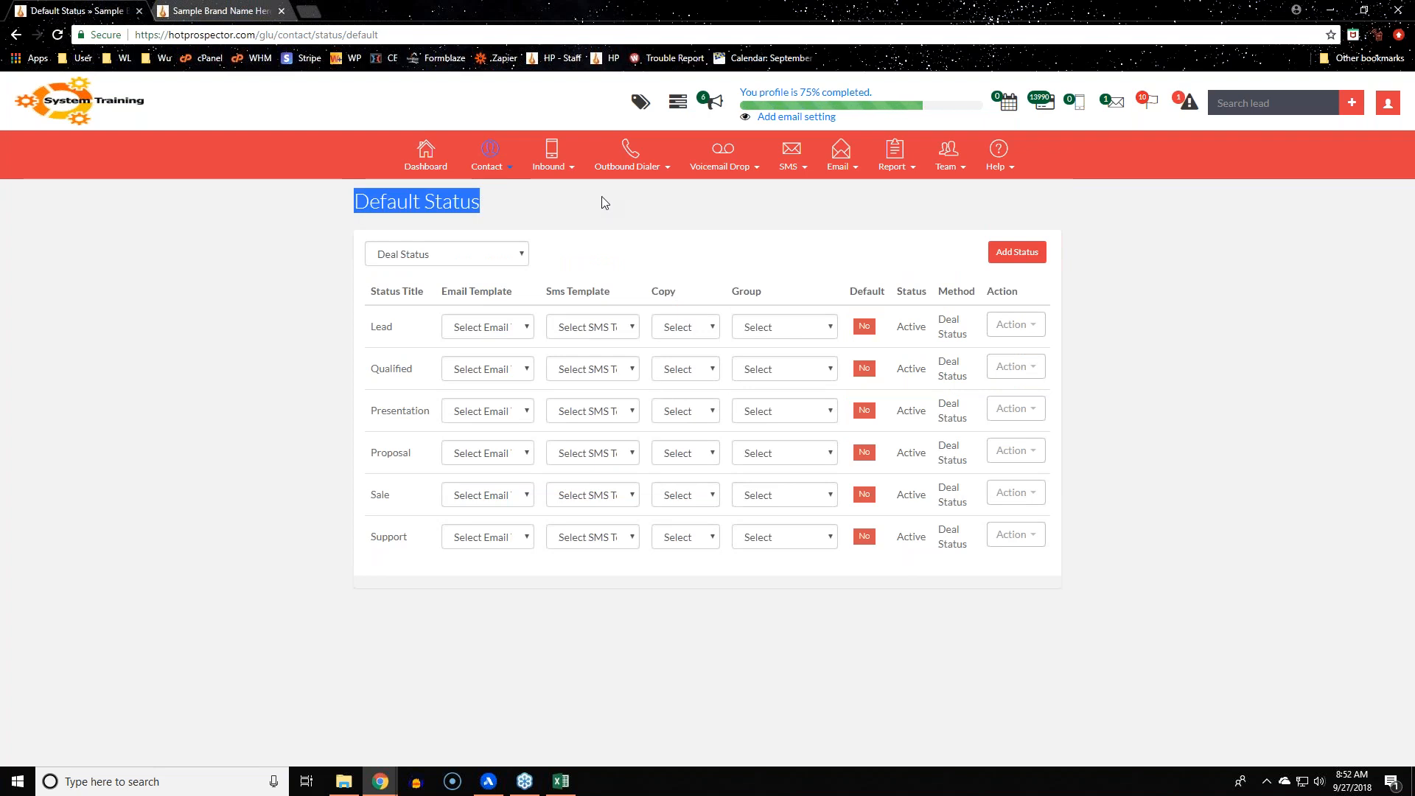
{"action": "left_click", "coordinate": [325, 331]}
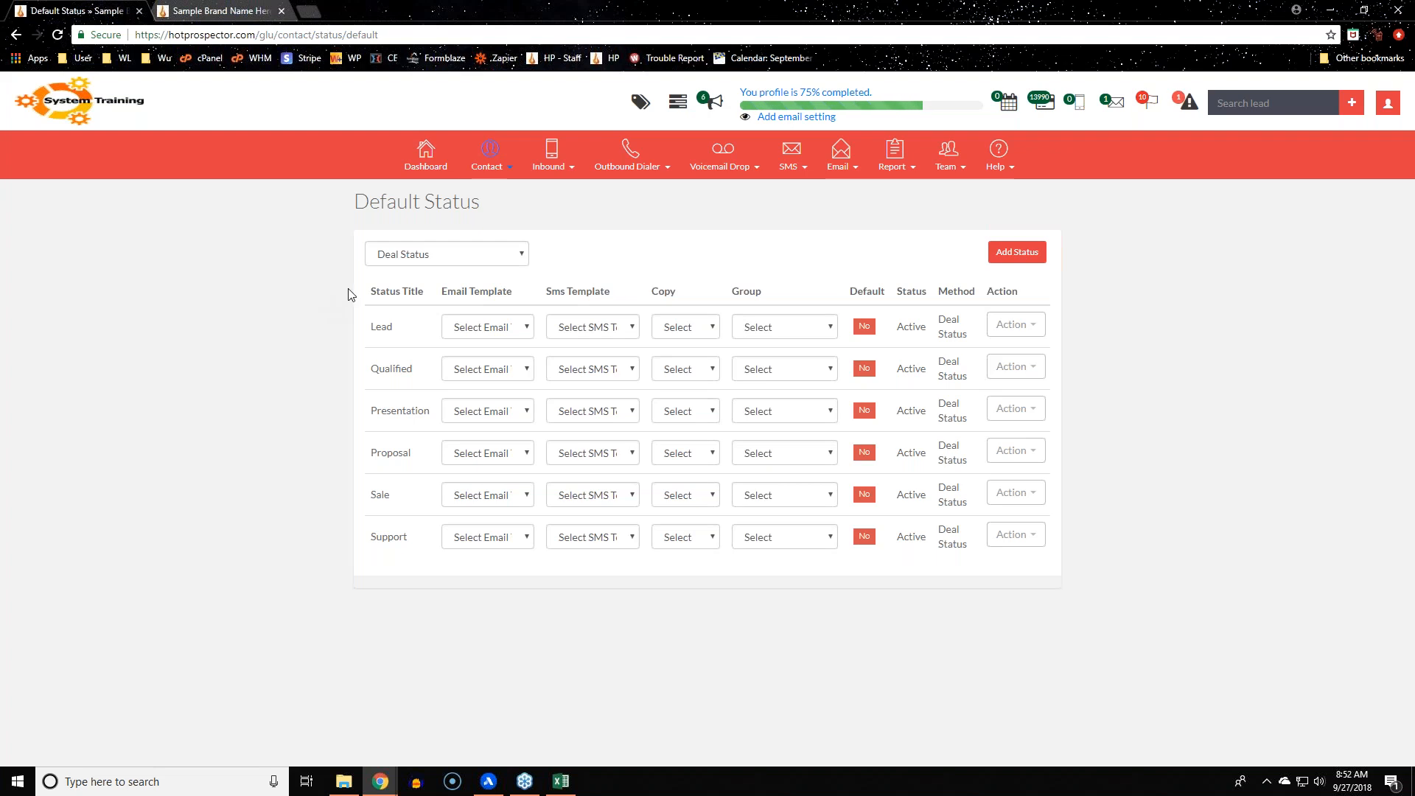
{"action": "left_click", "coordinate": [451, 253]}
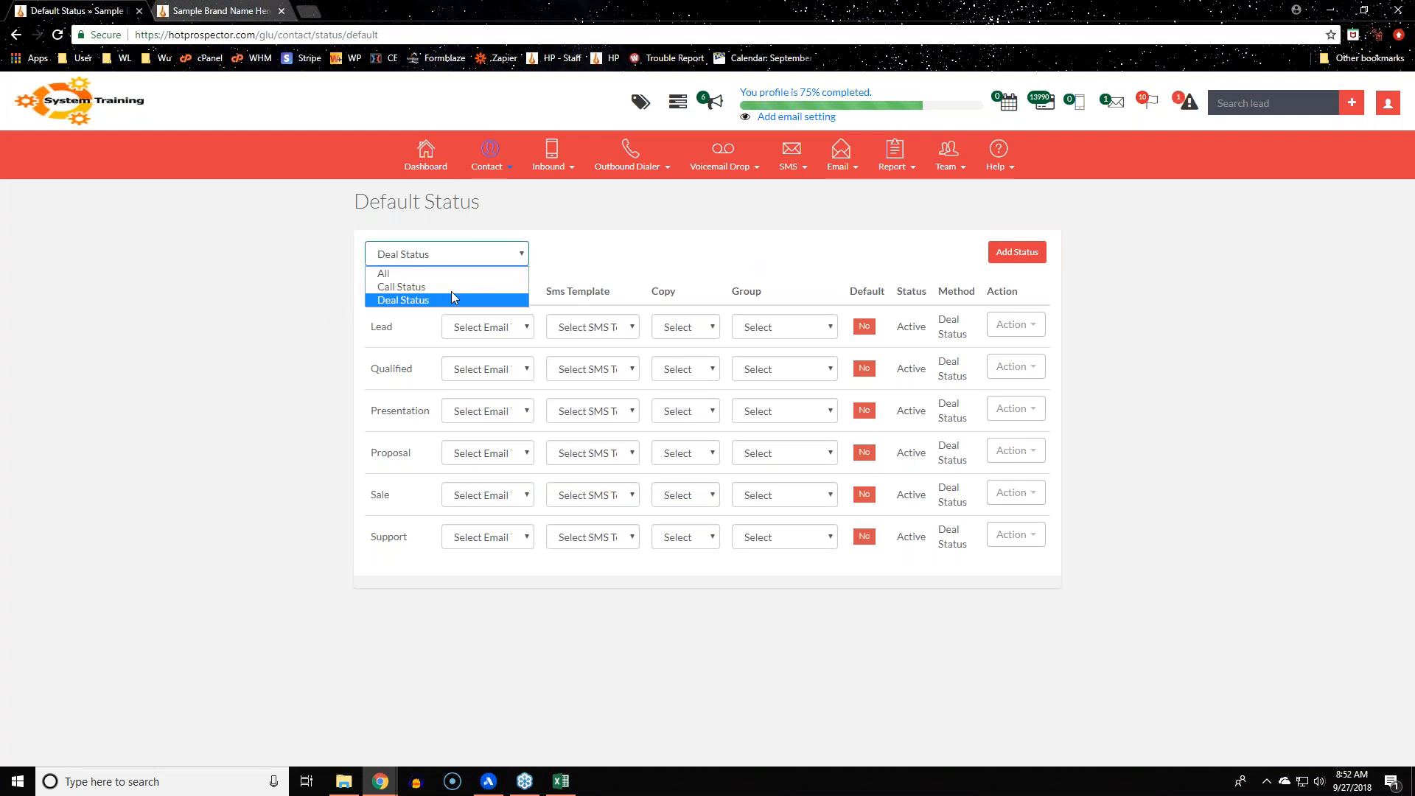
{"action": "left_click", "coordinate": [625, 227]}
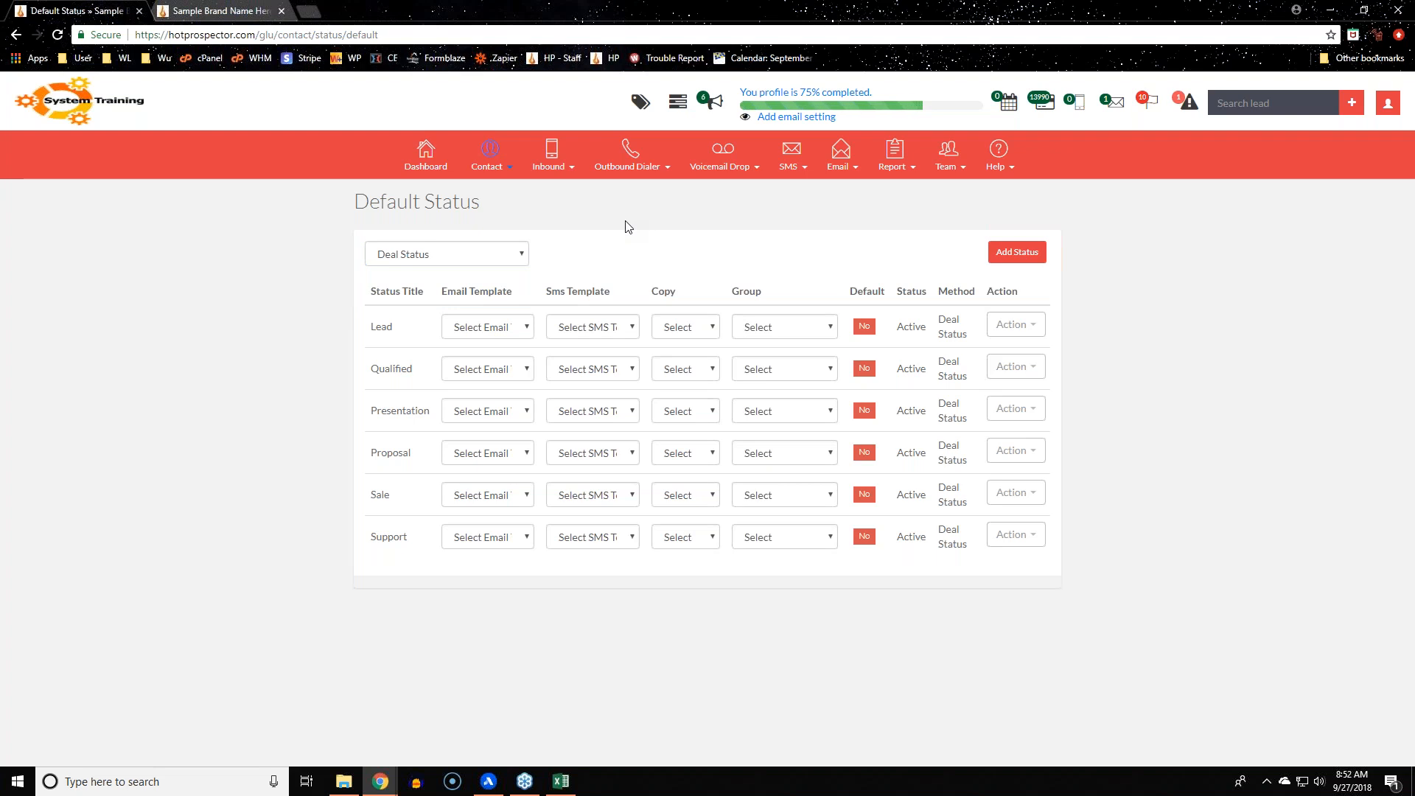
Go to the Contact > Lead Form page, which shows an empty list of lead forms
{"action": "mouse_move", "coordinate": [508, 151]}
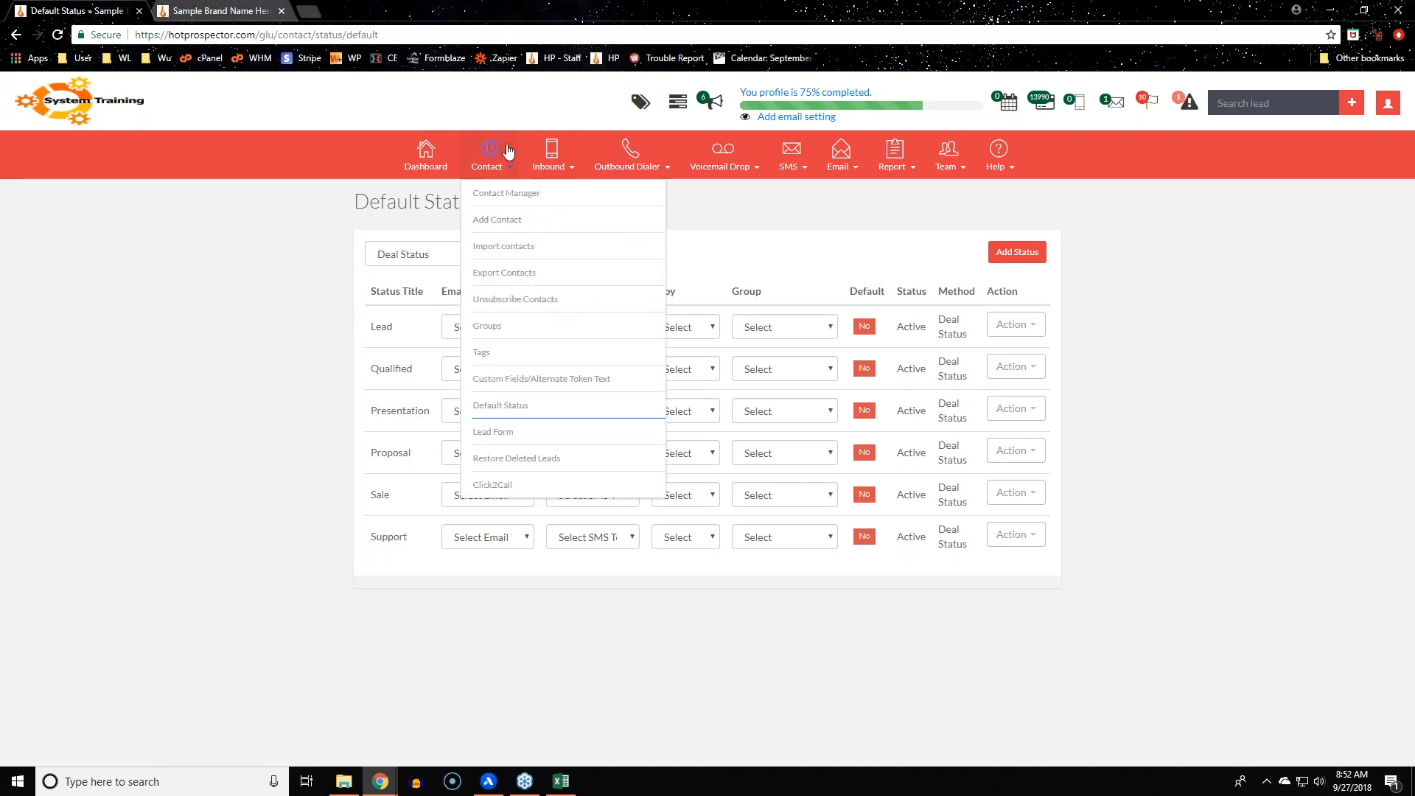
{"action": "left_click", "coordinate": [489, 434]}
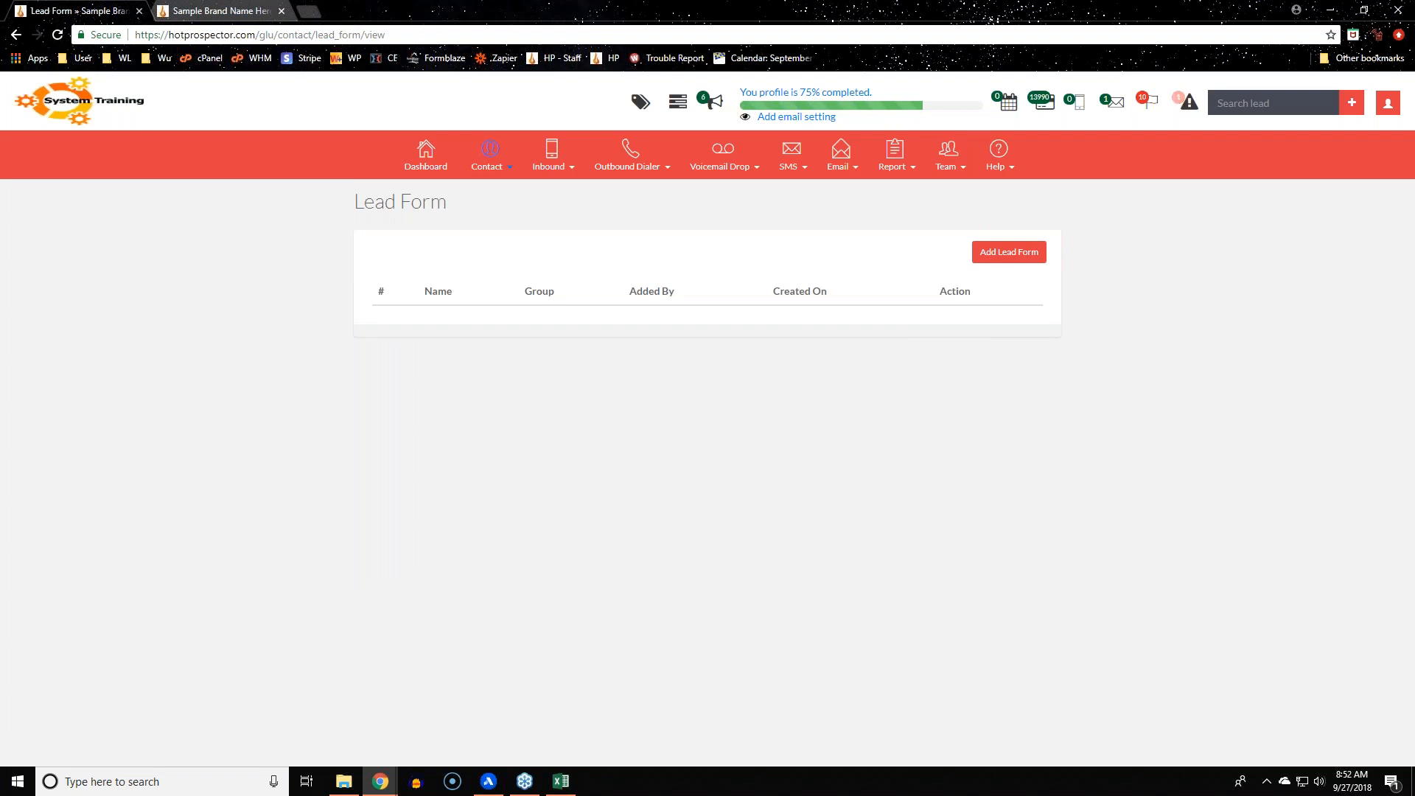
{"action": "left_click", "coordinate": [488, 158]}
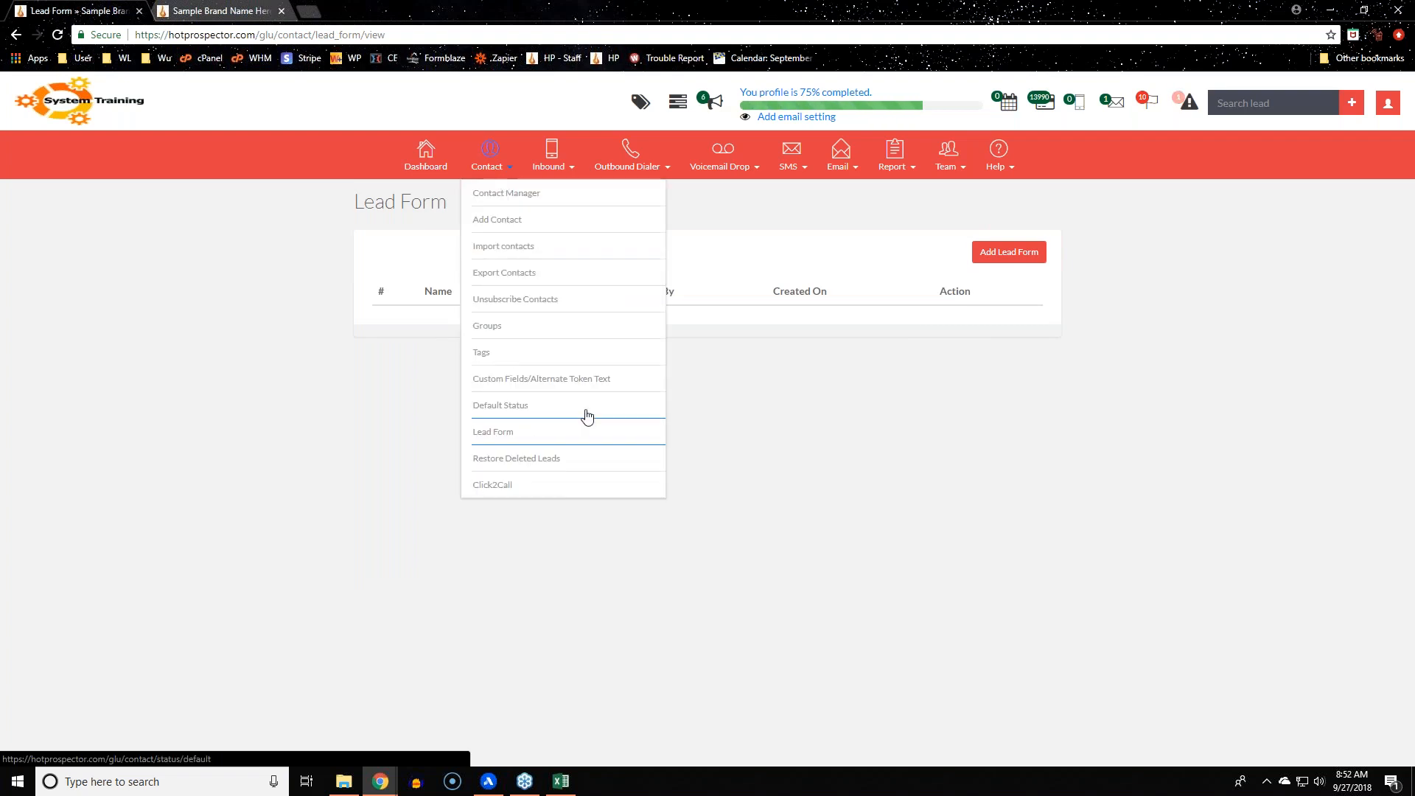
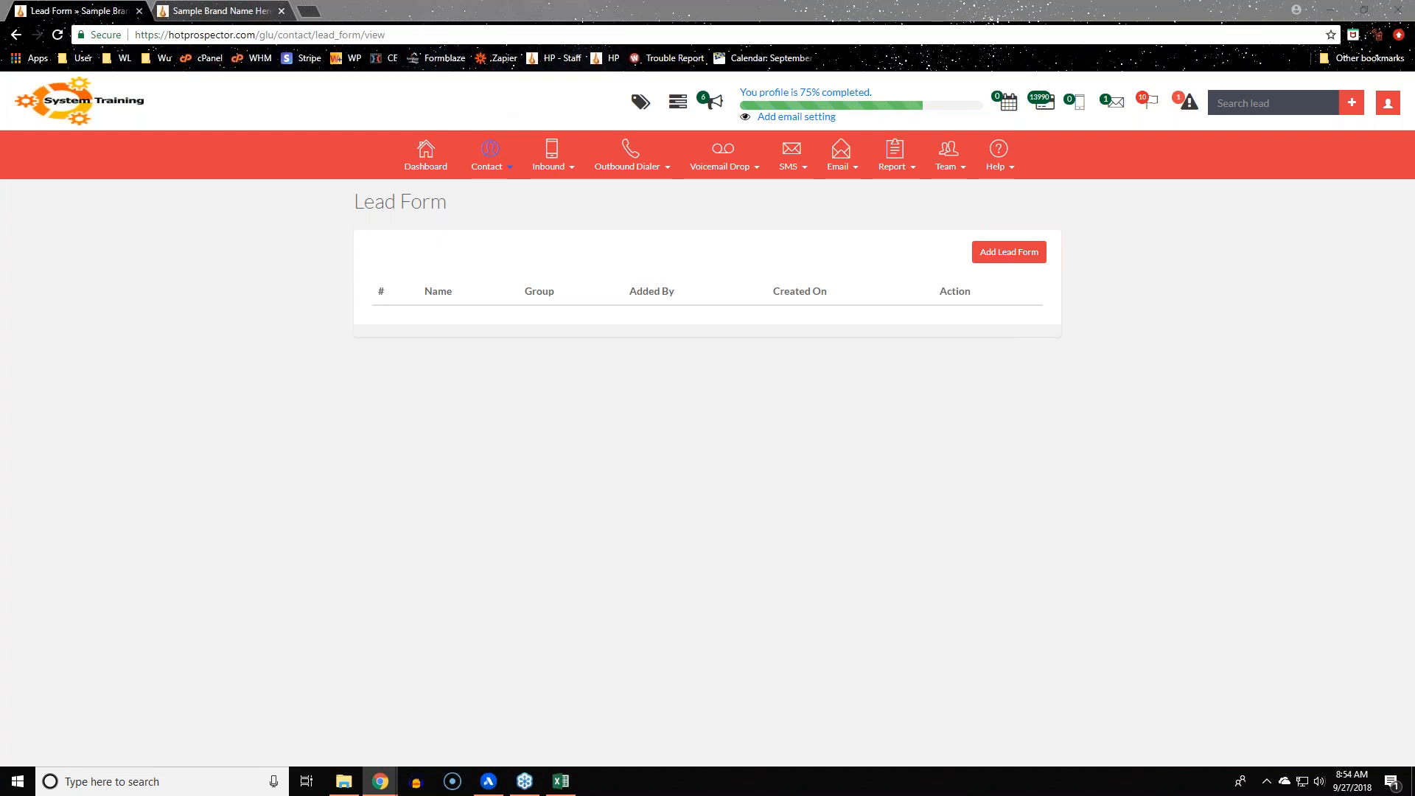
Open the Custom Fields page in a new browser tab from the Contact menu
{"action": "left_click", "coordinate": [490, 157]}
{"action": "right_click", "coordinate": [502, 379]}
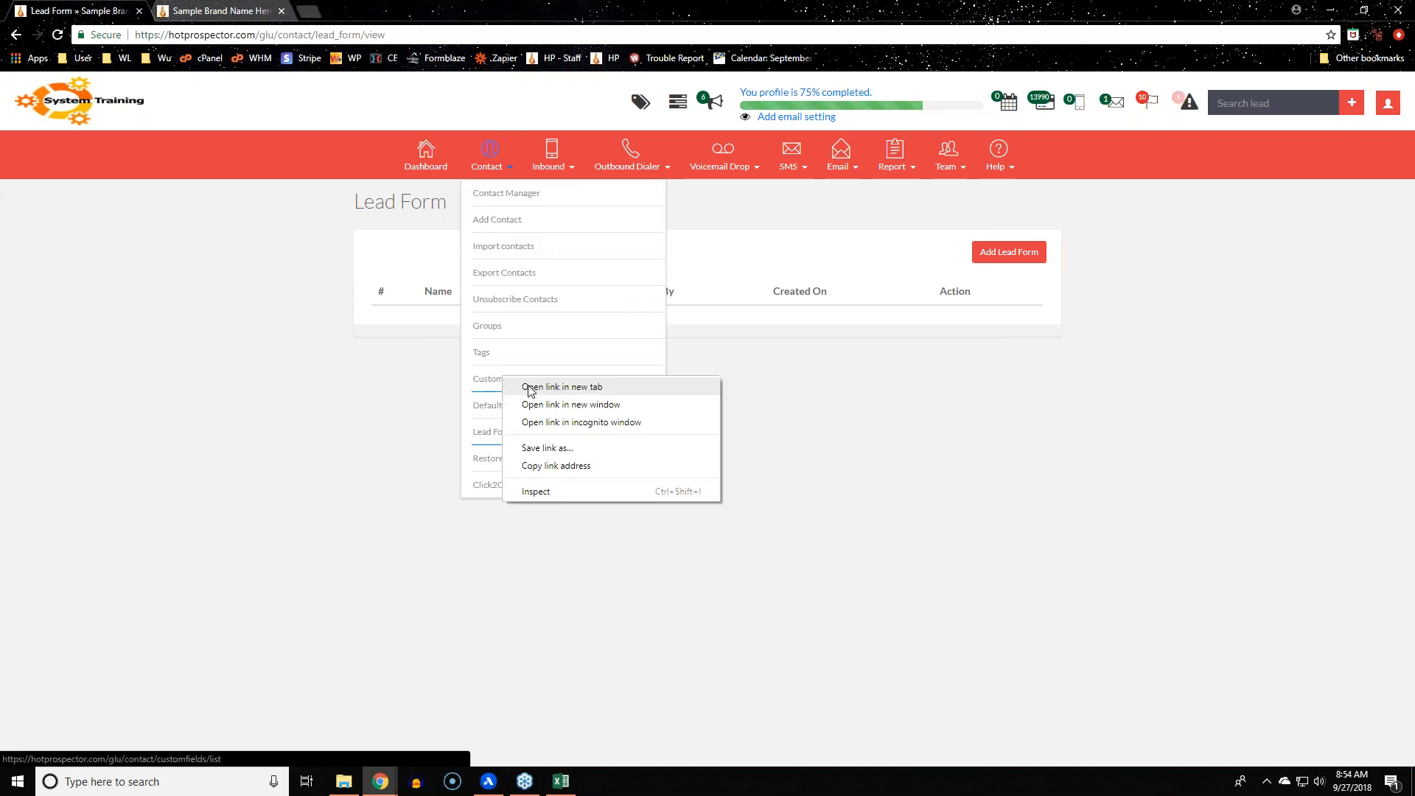
{"action": "left_click", "coordinate": [532, 390]}
{"action": "left_click", "coordinate": [350, 11]}
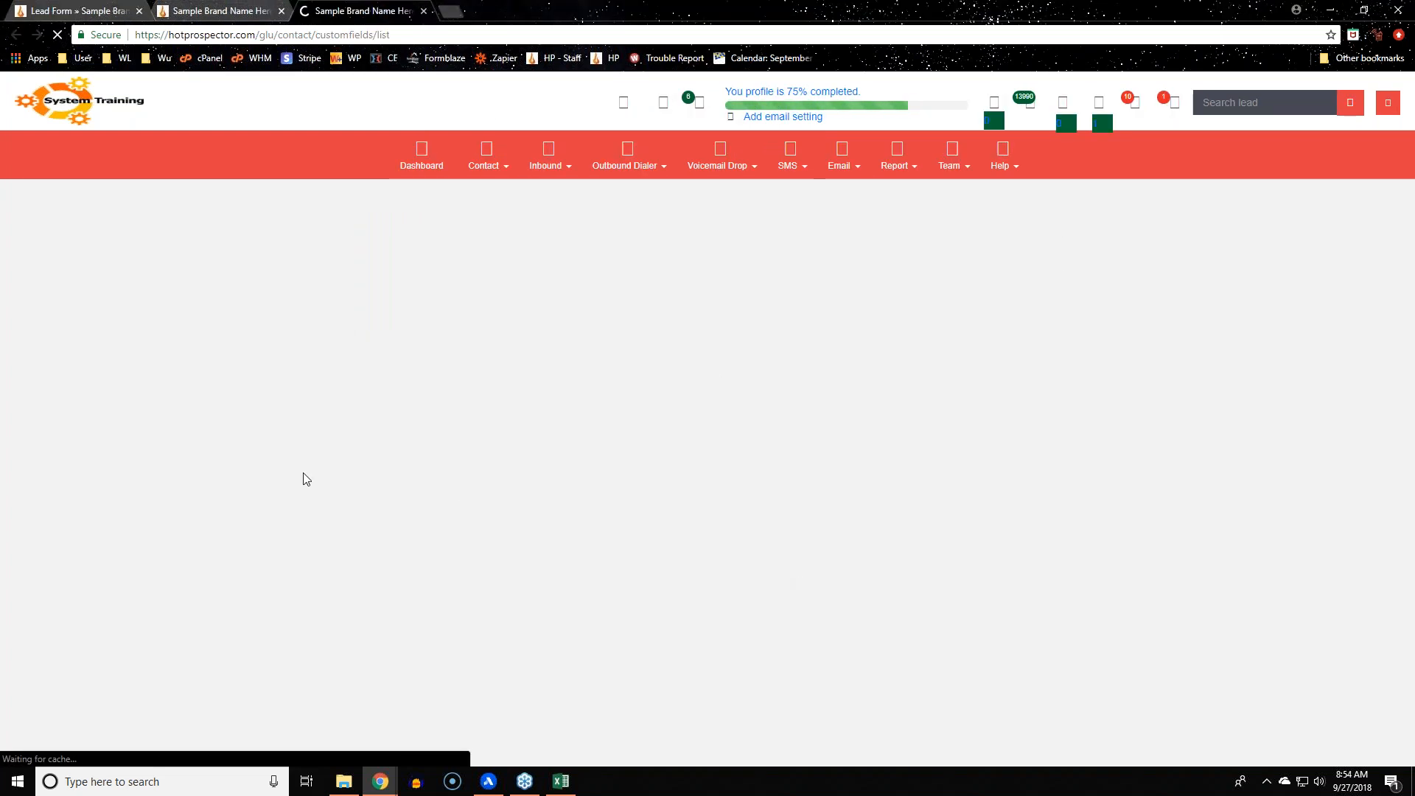
Enter 9/27 as Confidence's alternate token value and save the custom fields
{"action": "scroll", "coordinate": [307, 483], "scroll_direction": "down", "scroll_amount": 7}
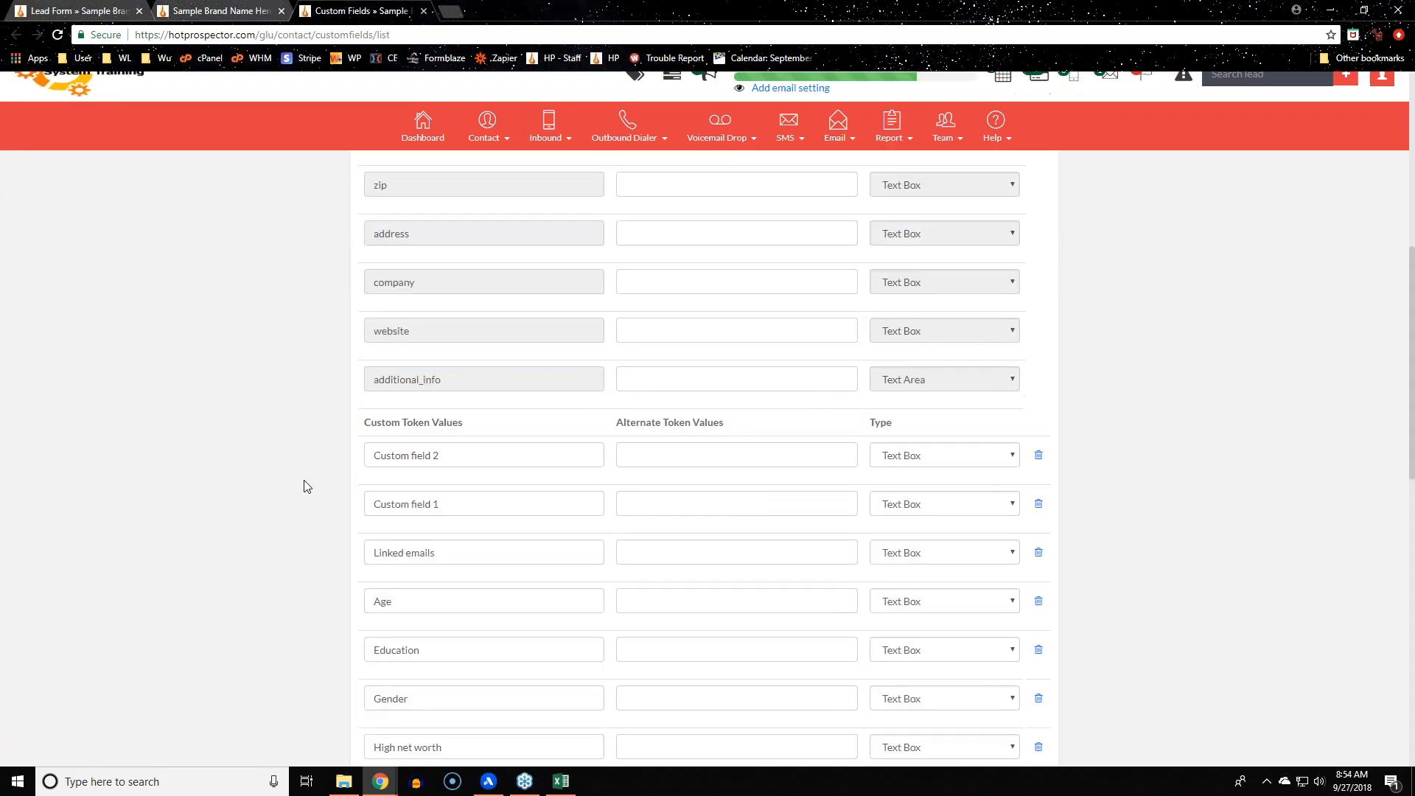
{"action": "scroll", "coordinate": [307, 487], "scroll_direction": "down", "scroll_amount": 8}
{"action": "left_click", "coordinate": [644, 478]}
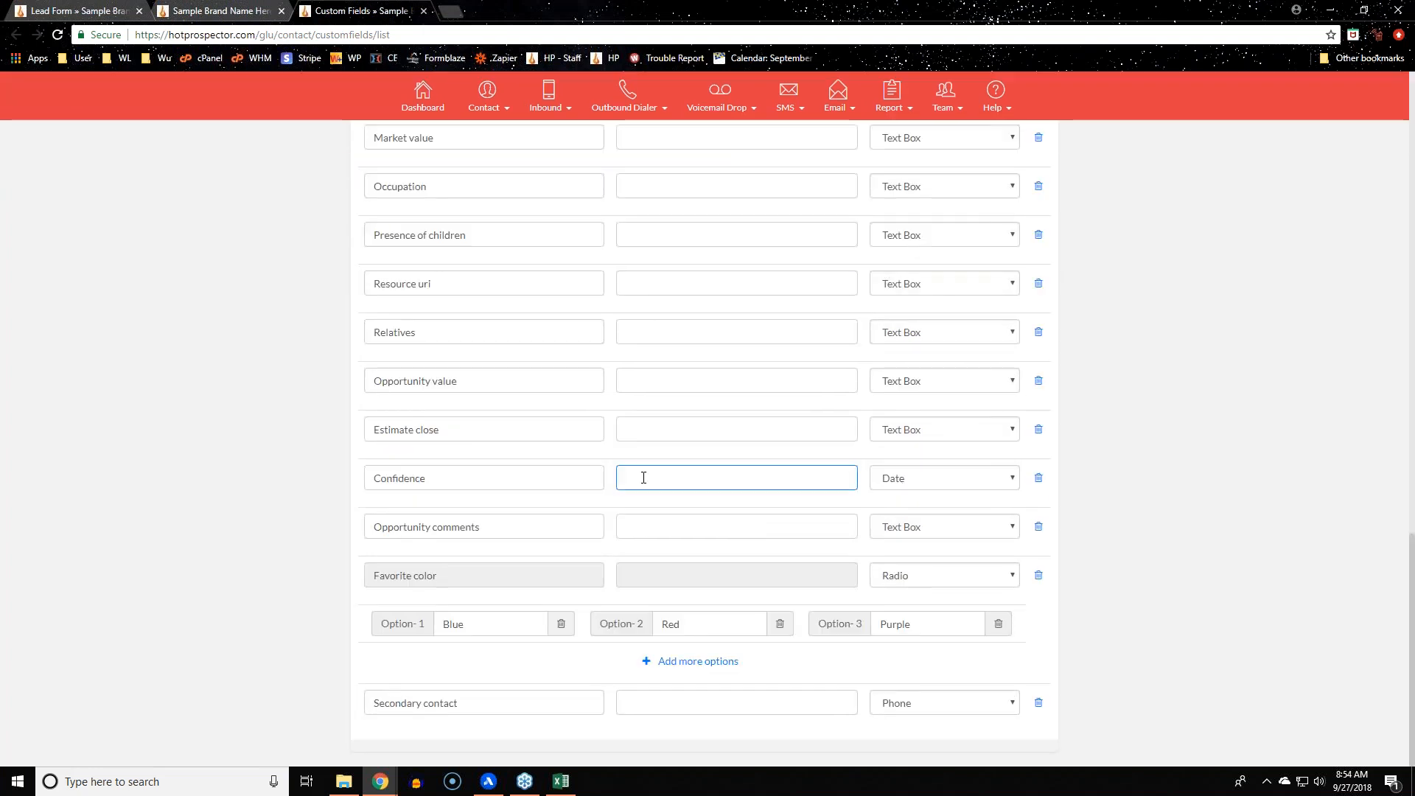
{"action": "type", "text": "9/27"}
{"action": "left_click", "coordinate": [1171, 471]}
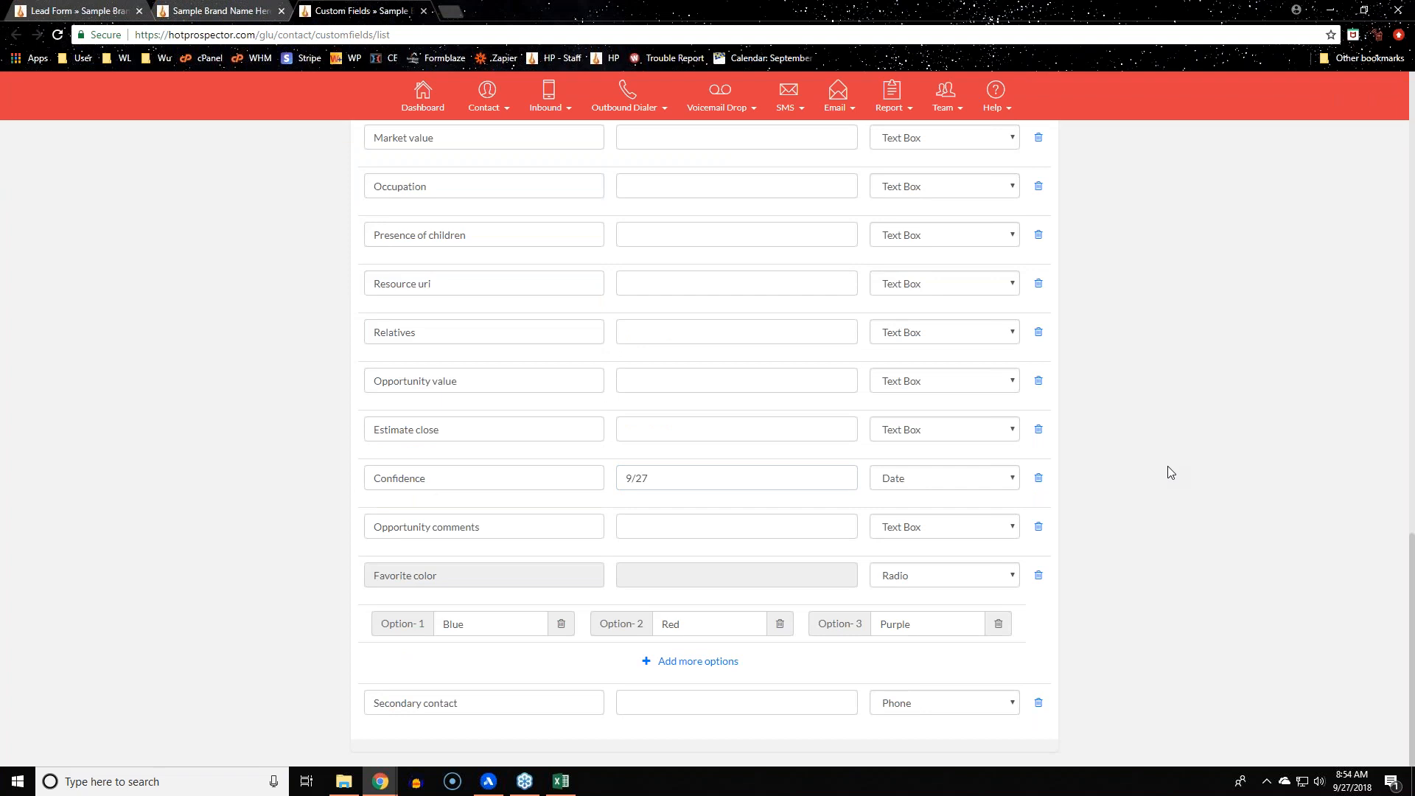
{"action": "scroll", "coordinate": [1171, 473], "scroll_direction": "up", "scroll_amount": 18}
{"action": "left_click", "coordinate": [959, 290]}
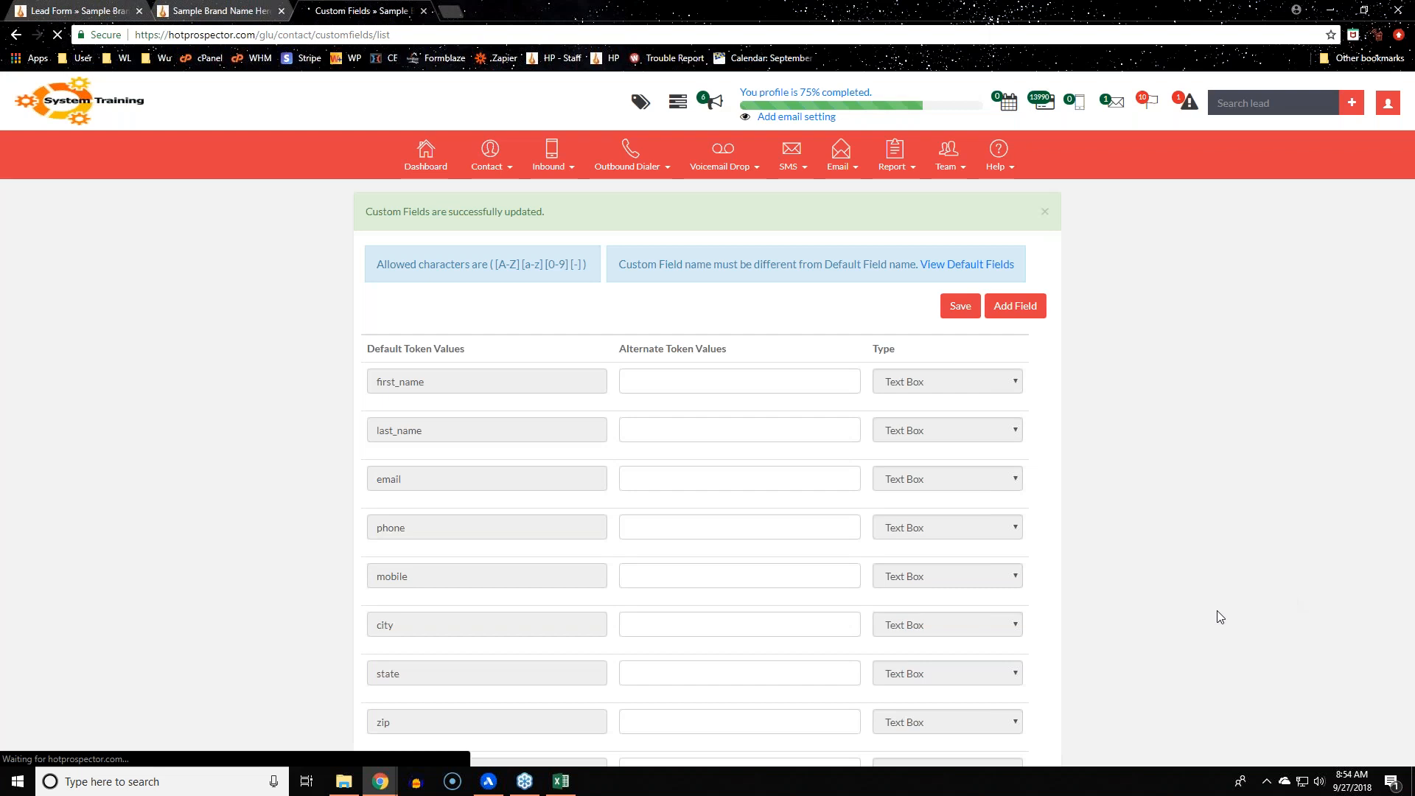
{"action": "scroll", "coordinate": [1213, 620], "scroll_direction": "down", "scroll_amount": 18}
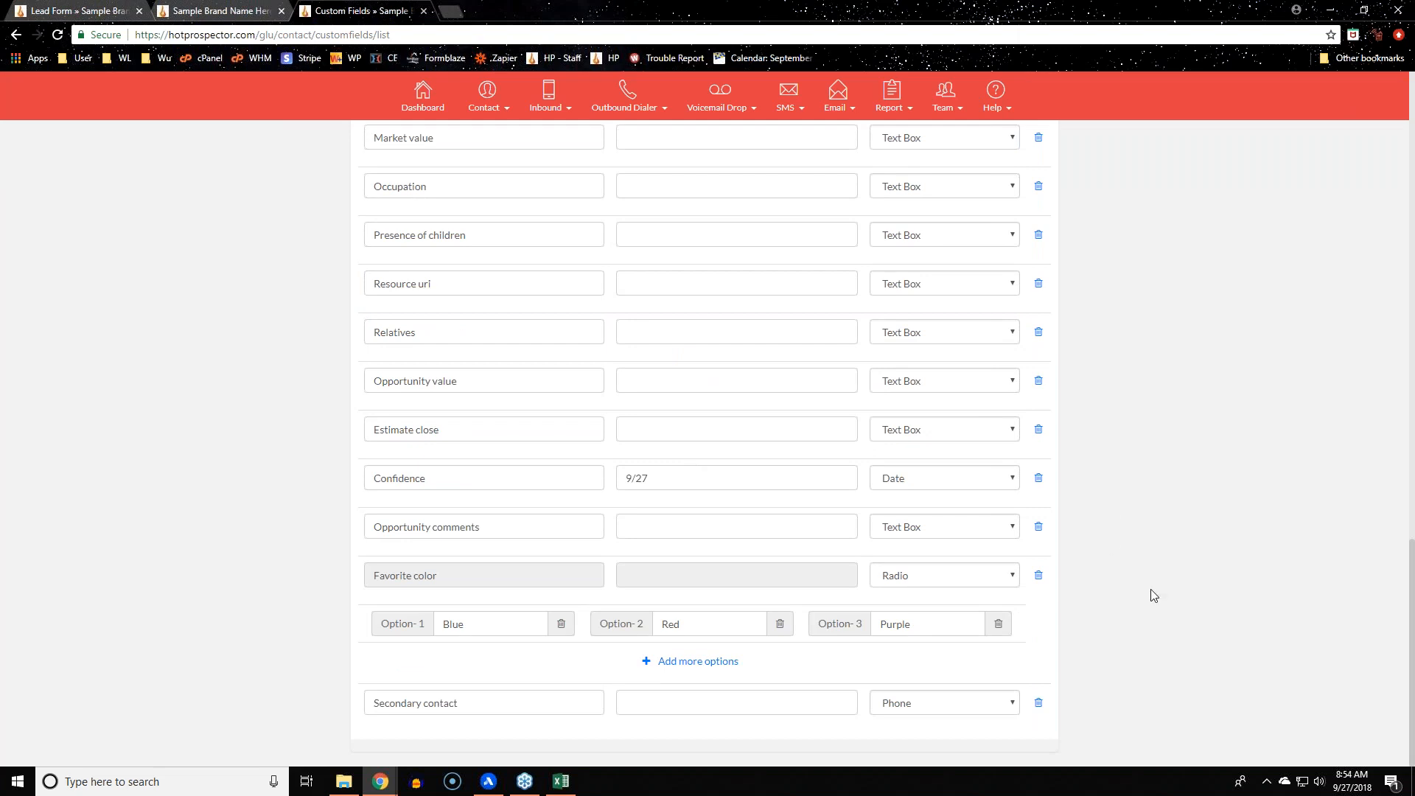
{"action": "scroll", "coordinate": [1151, 588], "scroll_direction": "up", "scroll_amount": 5}
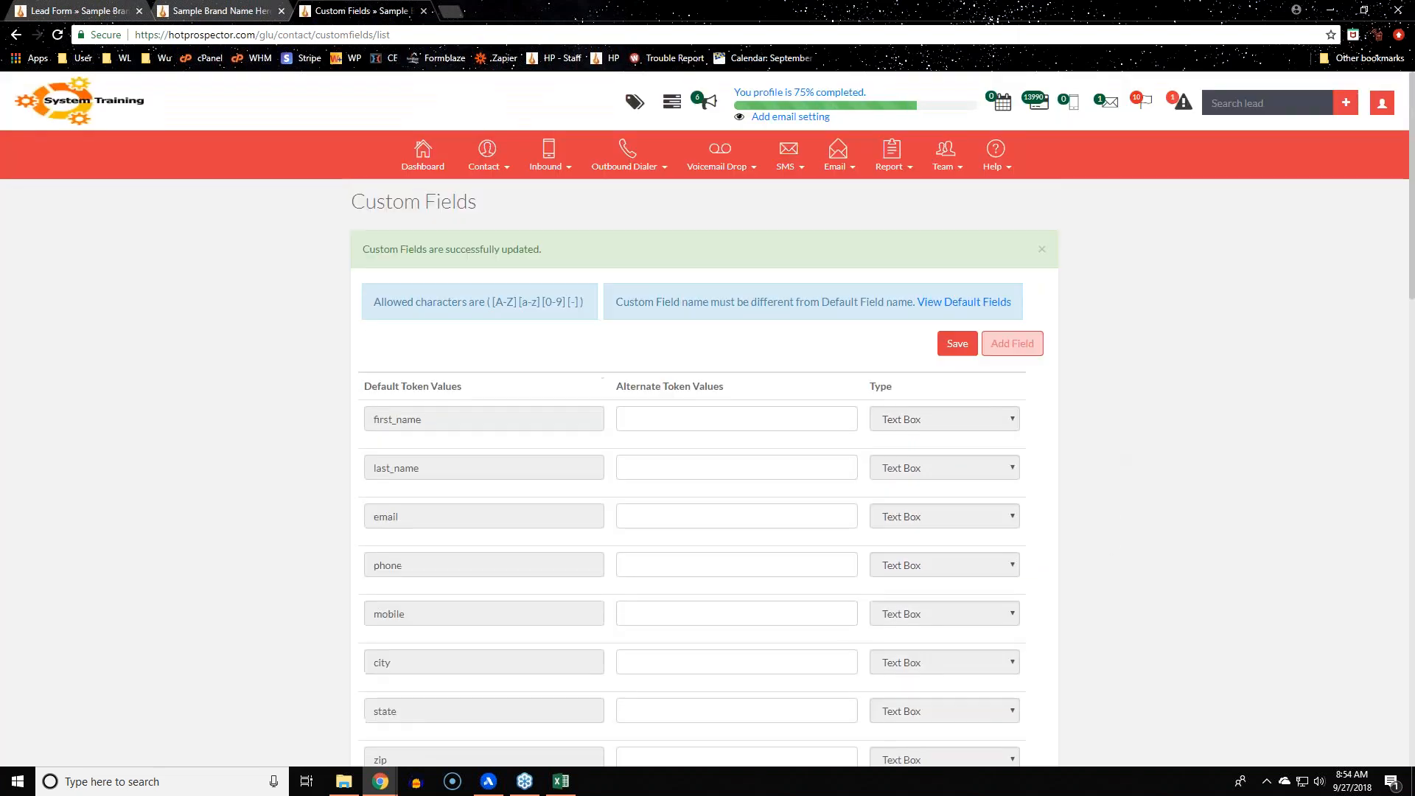
Add a custom field labelled 'Date' with the Date type and save the list
{"action": "scroll", "coordinate": [1157, 505], "scroll_direction": "down", "scroll_amount": 3}
{"action": "scroll", "coordinate": [1160, 512], "scroll_direction": "down", "scroll_amount": 10}
{"action": "left_click", "coordinate": [493, 704]}
{"action": "type", "text": "Date"}
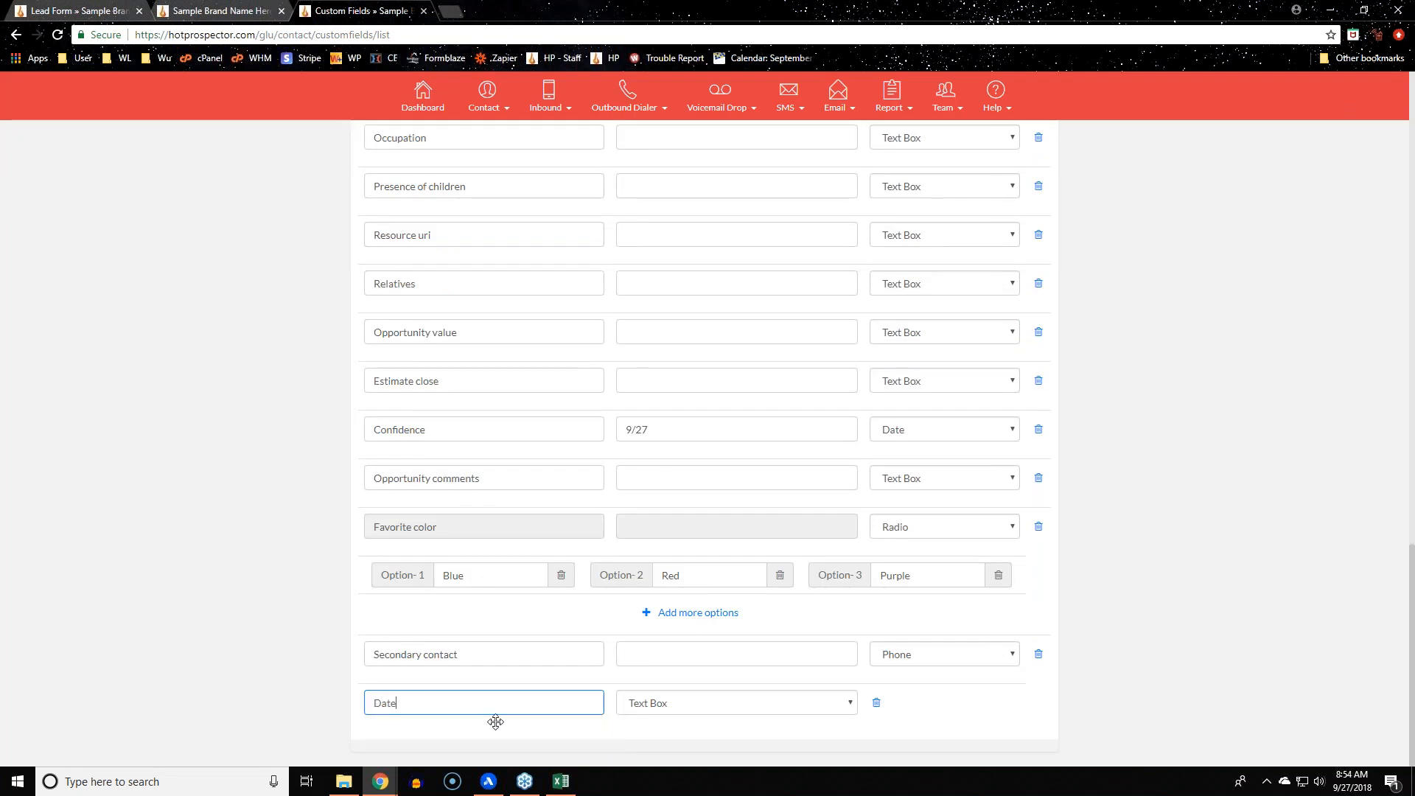
{"action": "left_click", "coordinate": [670, 701]}
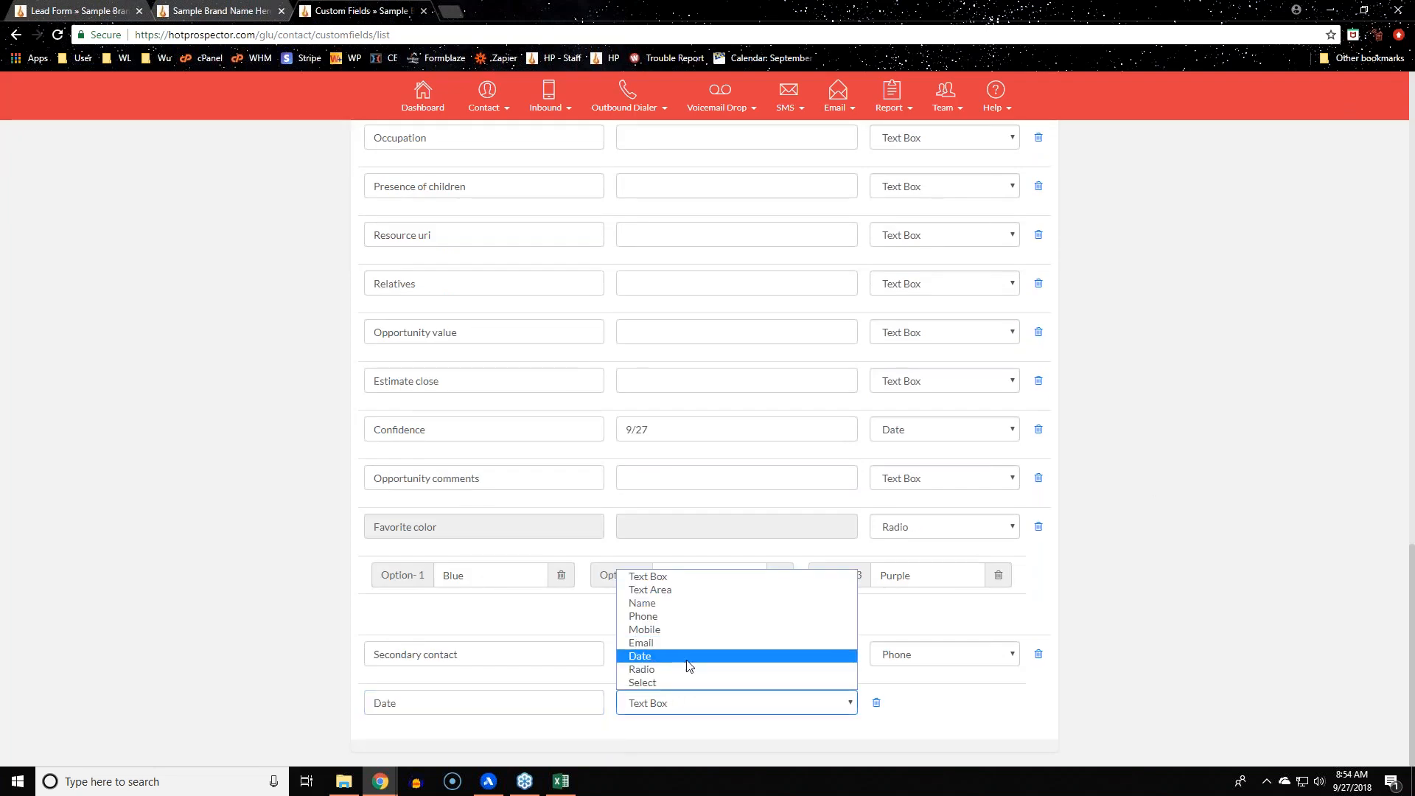
{"action": "left_click", "coordinate": [689, 659]}
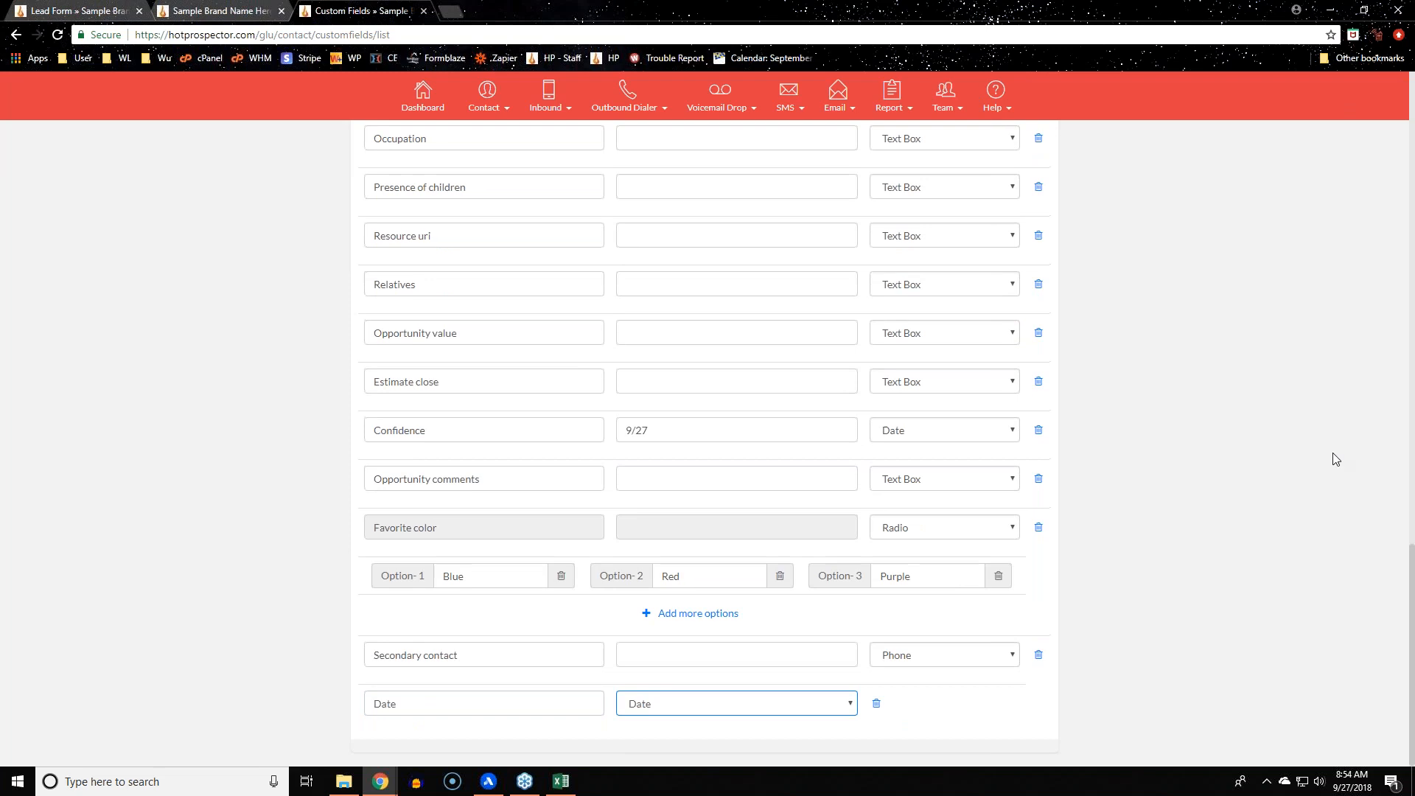
{"action": "scroll", "coordinate": [1324, 453], "scroll_direction": "up", "scroll_amount": 15}
{"action": "scroll", "coordinate": [1164, 366], "scroll_direction": "up", "scroll_amount": 2}
{"action": "left_click", "coordinate": [958, 344]}
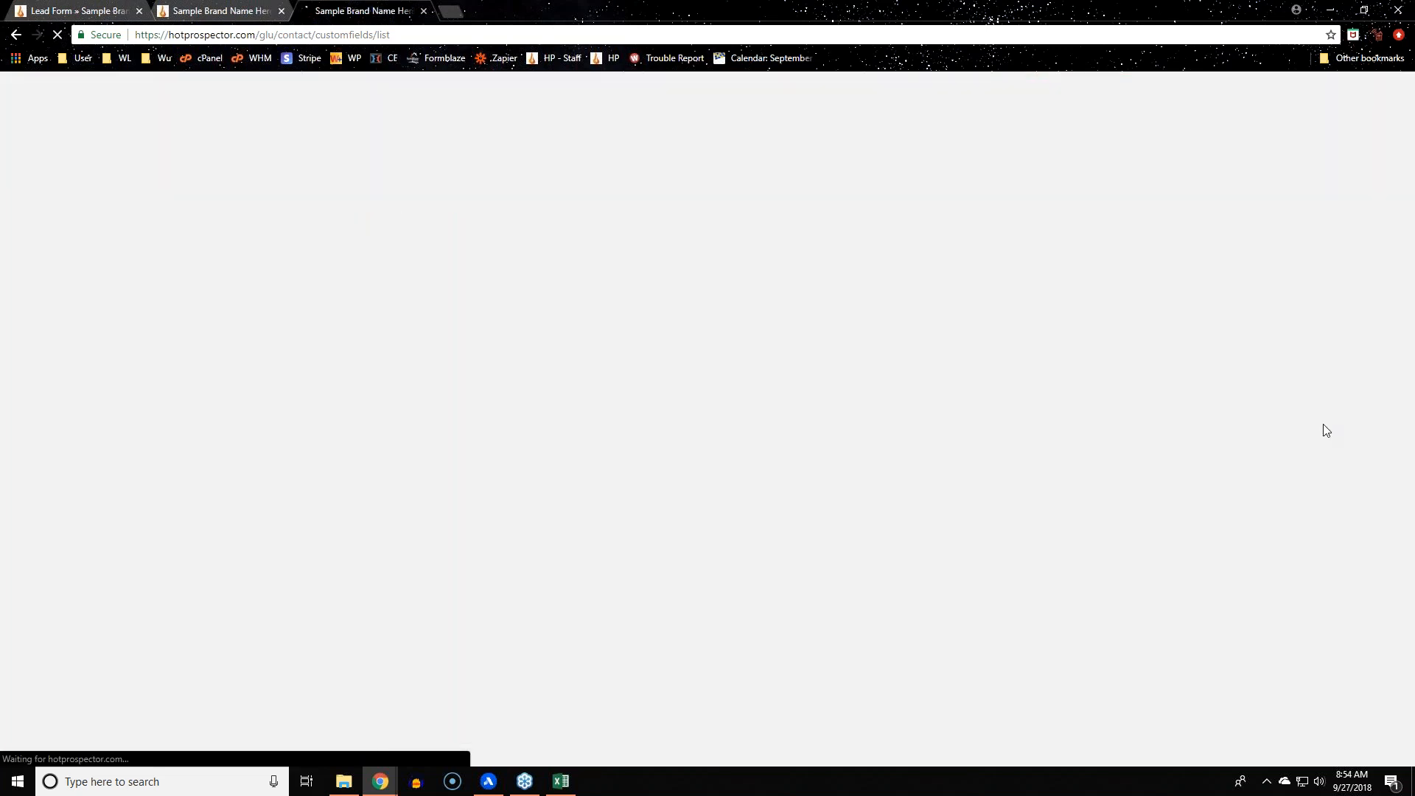
{"action": "scroll", "coordinate": [1312, 454], "scroll_direction": "down", "scroll_amount": 15}
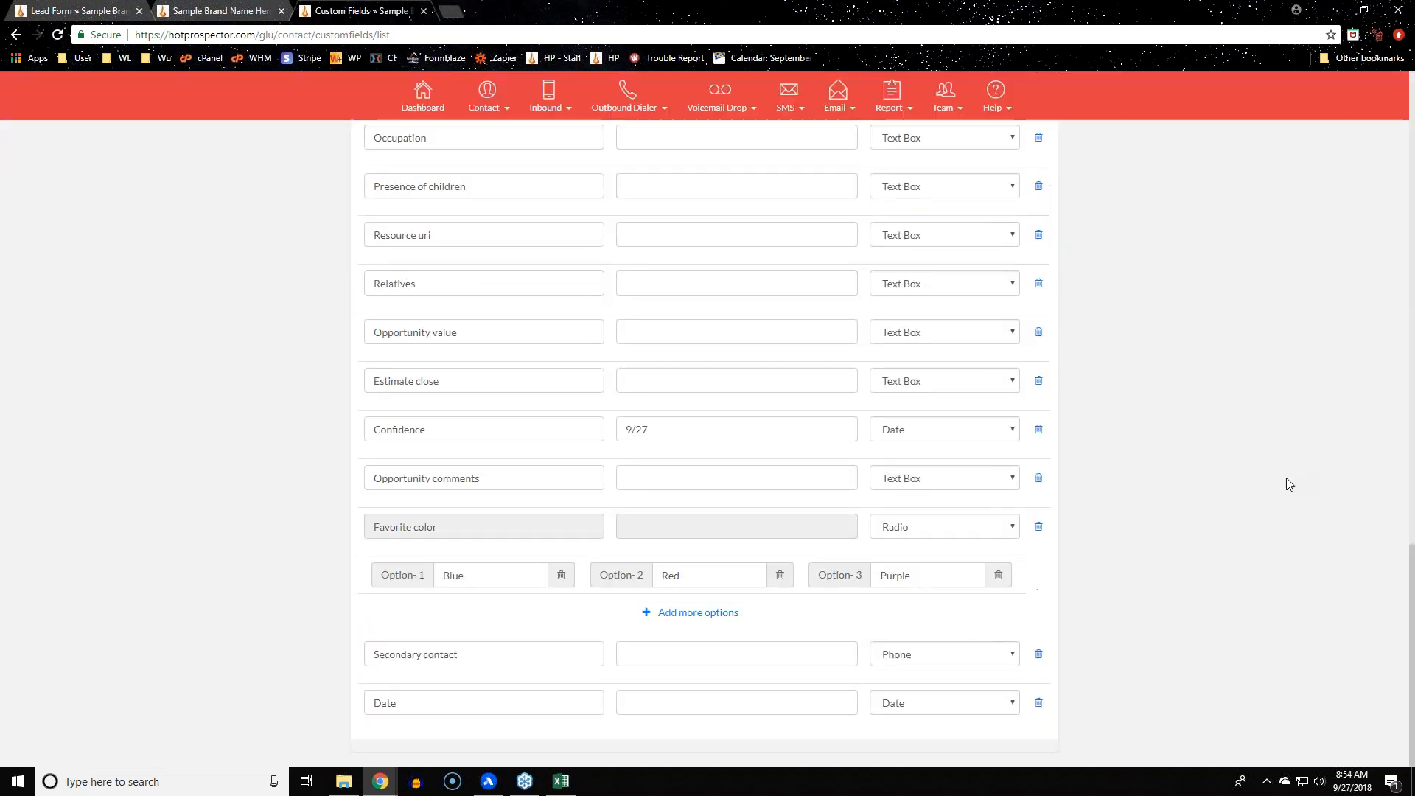
{"action": "left_click", "coordinate": [487, 111]}
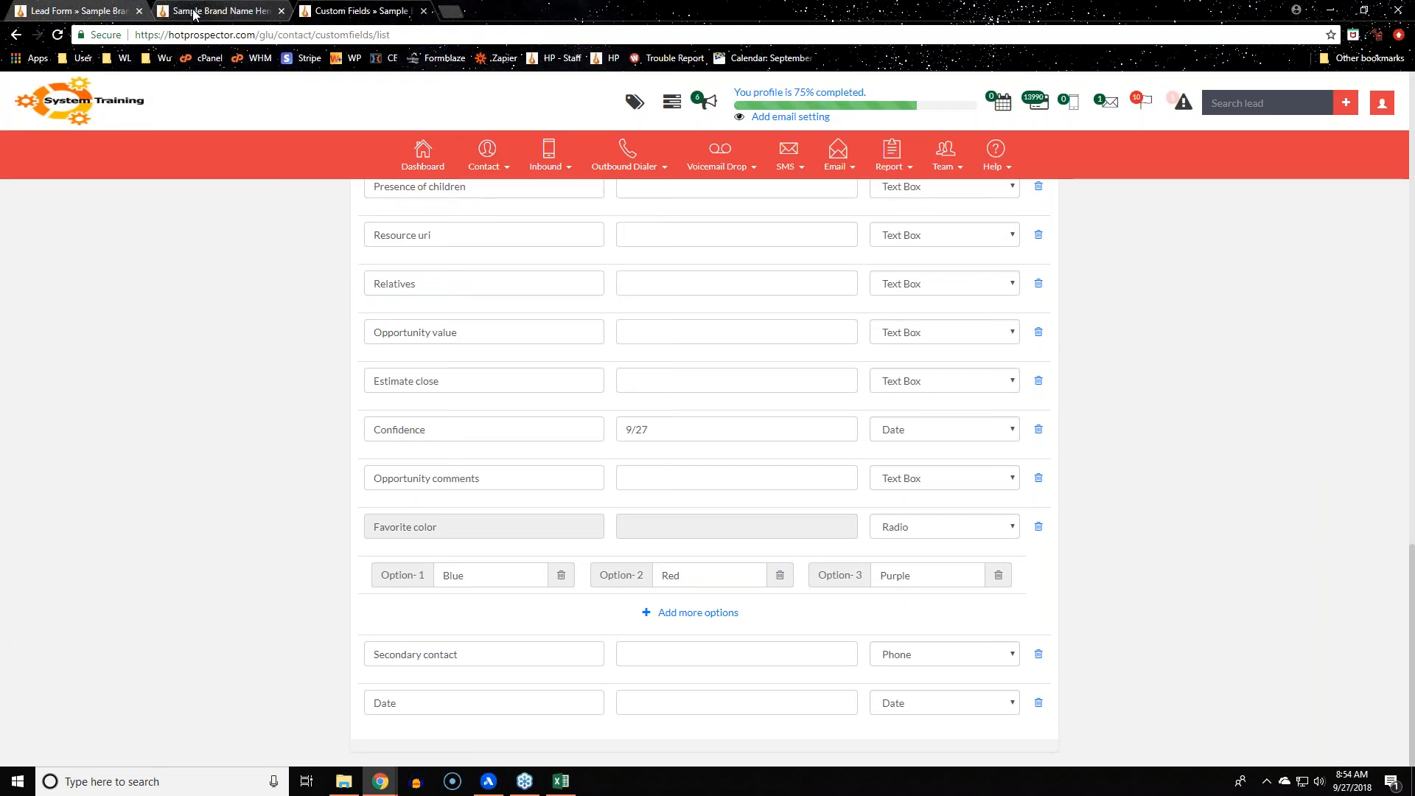
Open the first contact from Contact Manager and view its Custom Fields tab
{"action": "mouse_move", "coordinate": [487, 159]}
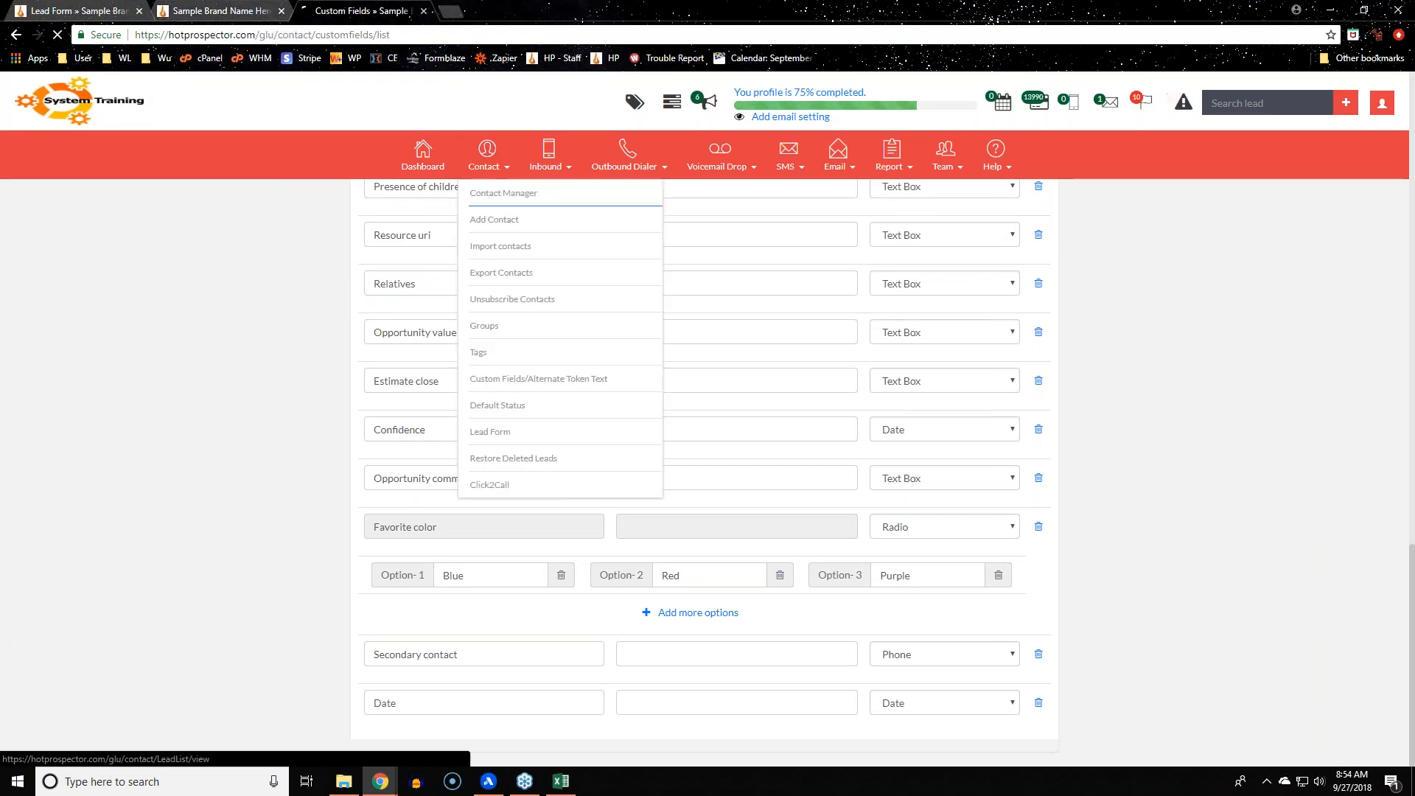
{"action": "left_click", "coordinate": [516, 196]}
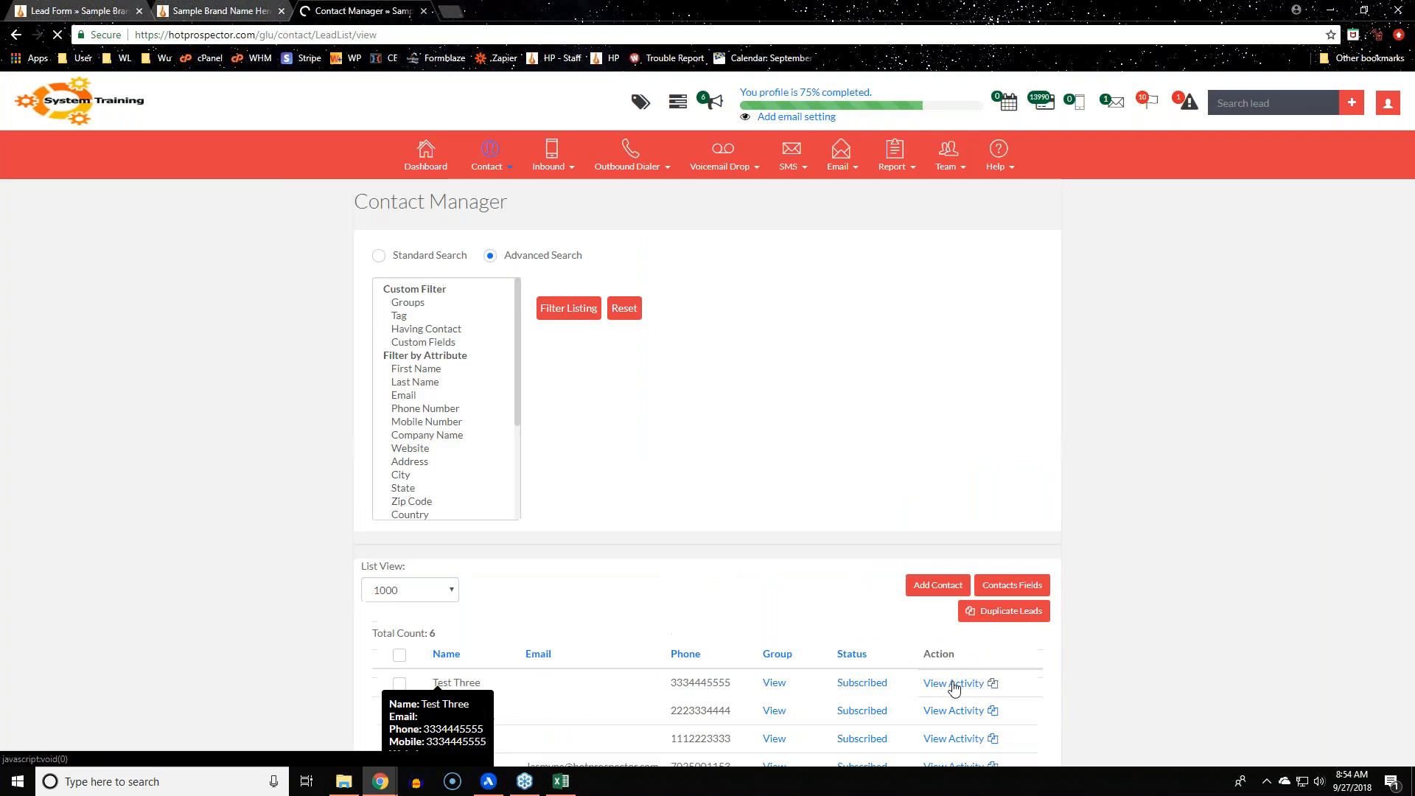
{"action": "left_click", "coordinate": [954, 684]}
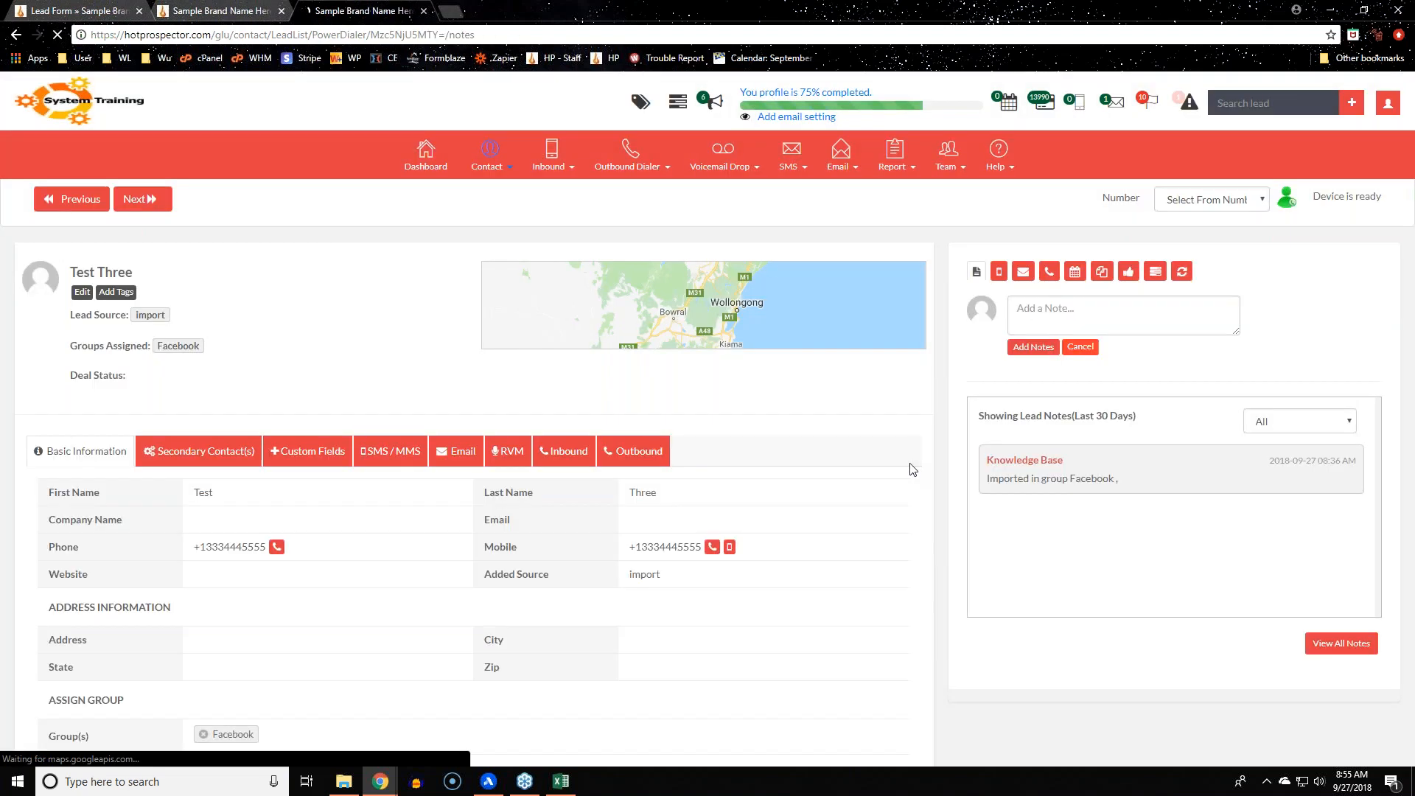
{"action": "left_click", "coordinate": [308, 451]}
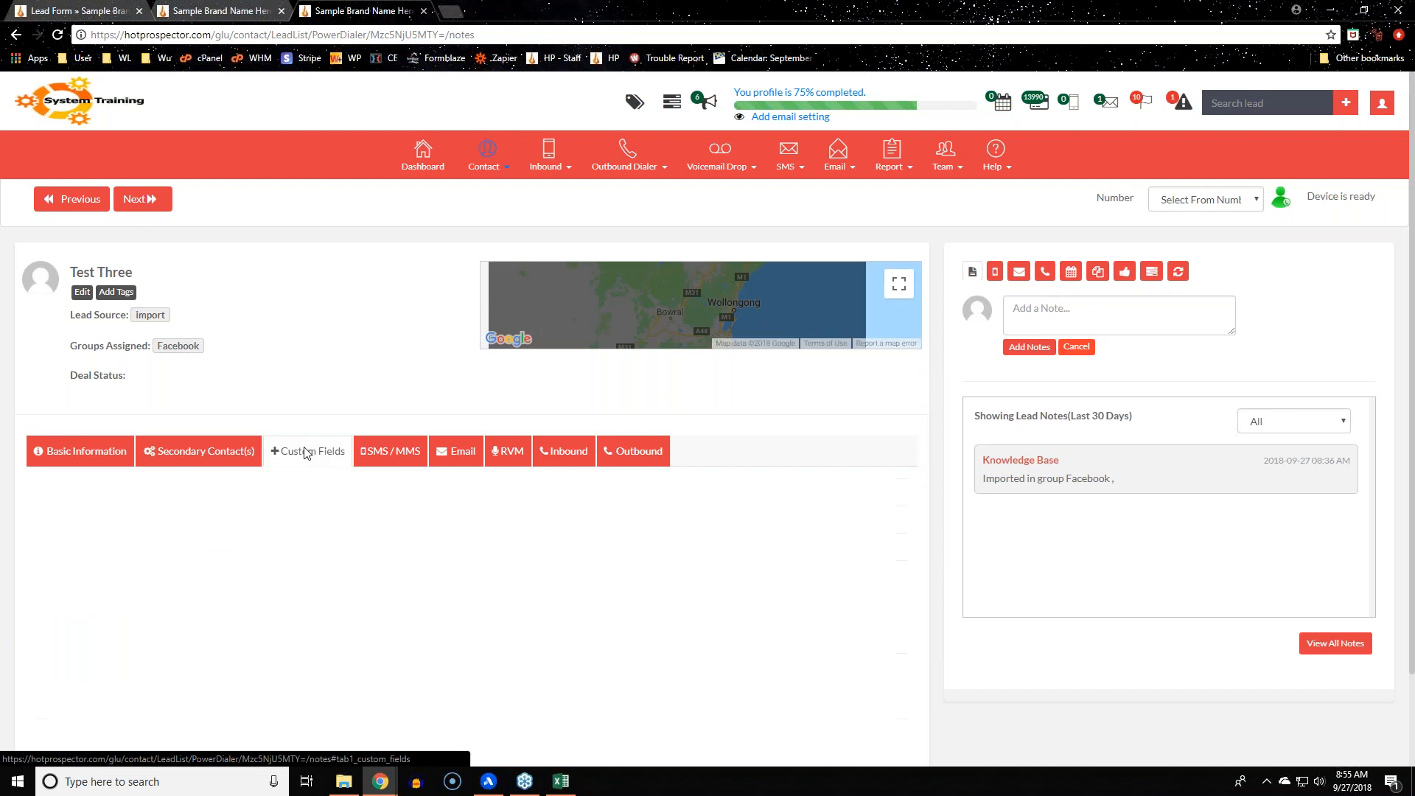
{"action": "scroll", "coordinate": [322, 698], "scroll_direction": "down", "scroll_amount": 5}
{"action": "scroll", "coordinate": [421, 667], "scroll_direction": "up", "scroll_amount": 5}
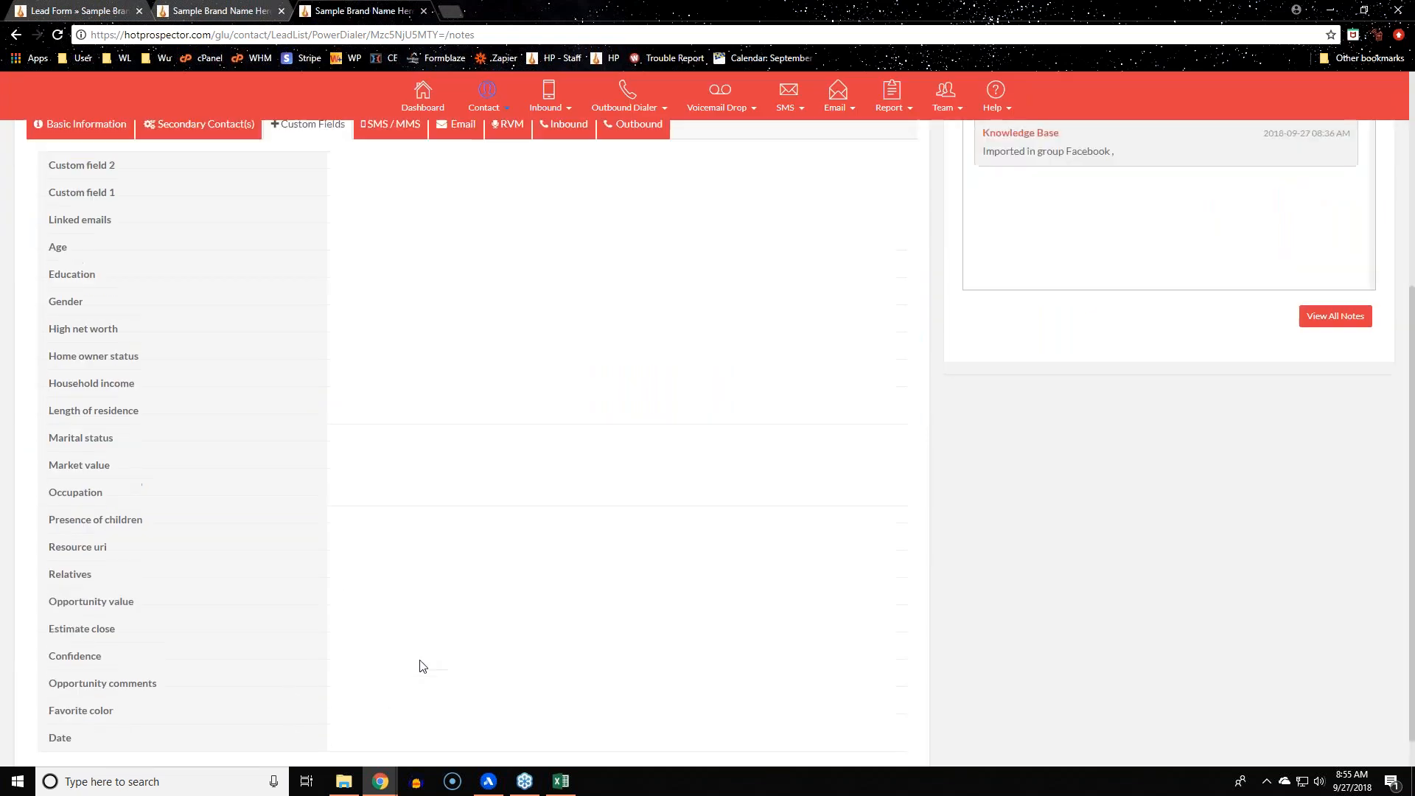
{"action": "scroll", "coordinate": [381, 606], "scroll_direction": "up", "scroll_amount": 1}
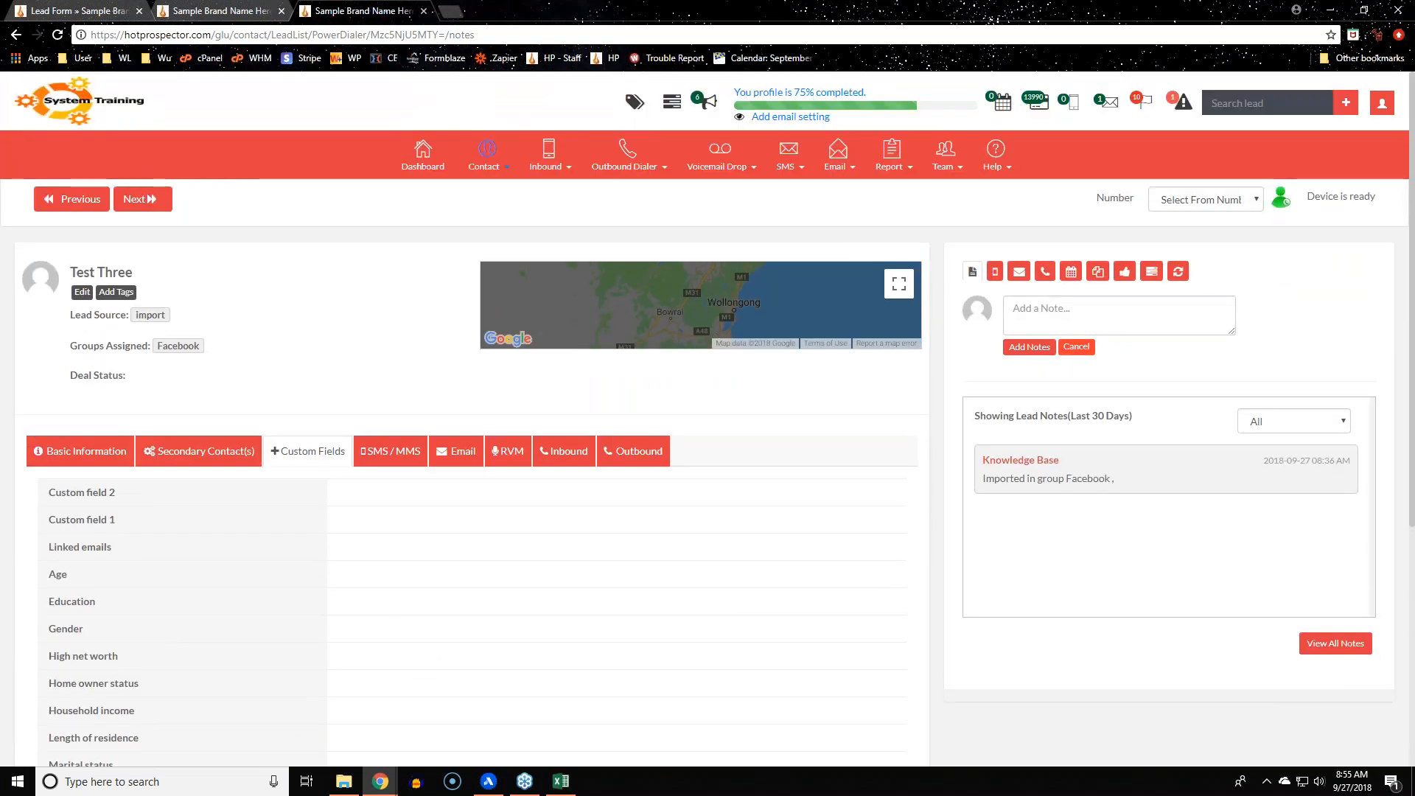
Edit Test Three and pick 27 September 2018 in the Date field's calendar
{"action": "left_click", "coordinate": [82, 292]}
{"action": "scroll", "coordinate": [427, 376], "scroll_direction": "down", "scroll_amount": 15}
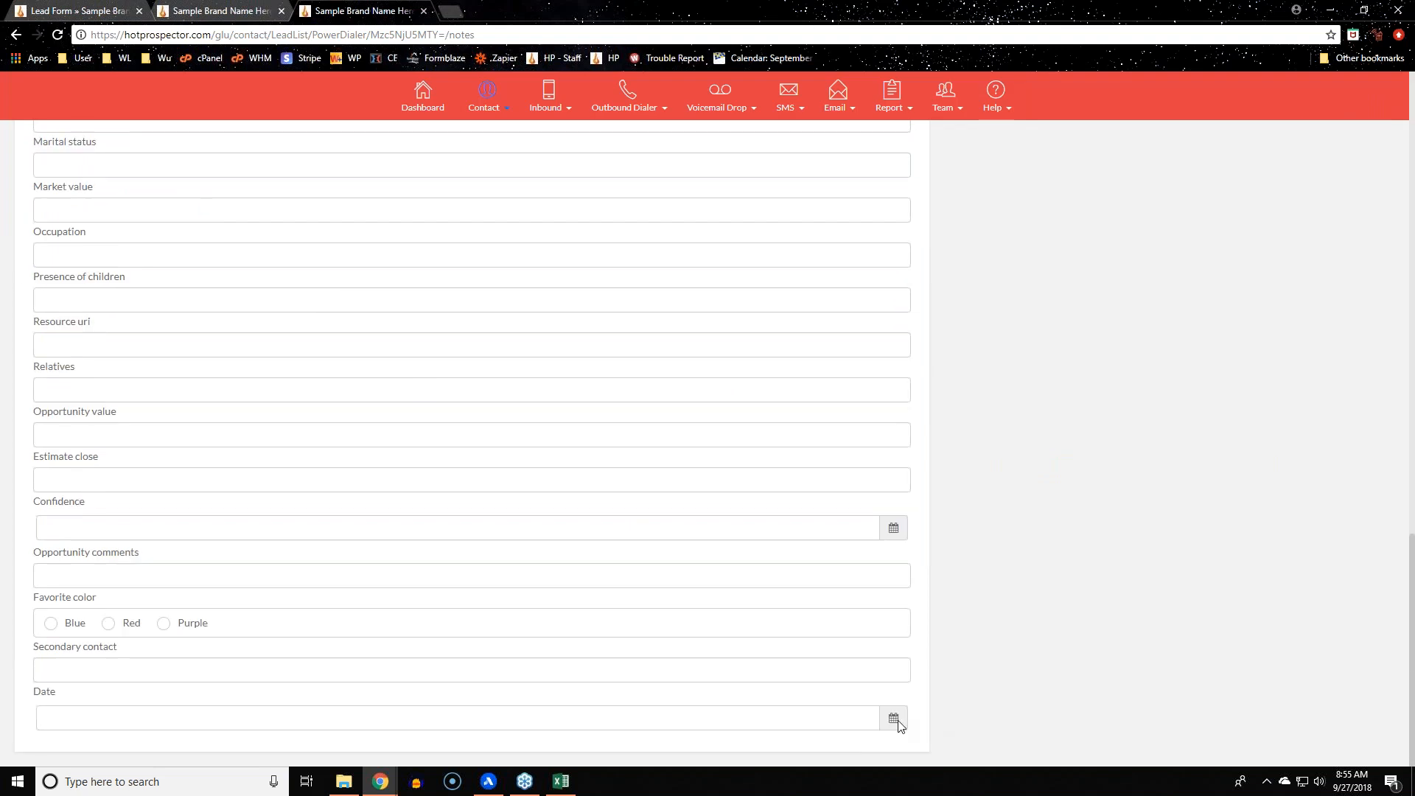
{"action": "left_click", "coordinate": [894, 719]}
{"action": "scroll", "coordinate": [221, 626], "scroll_direction": "down", "scroll_amount": 2}
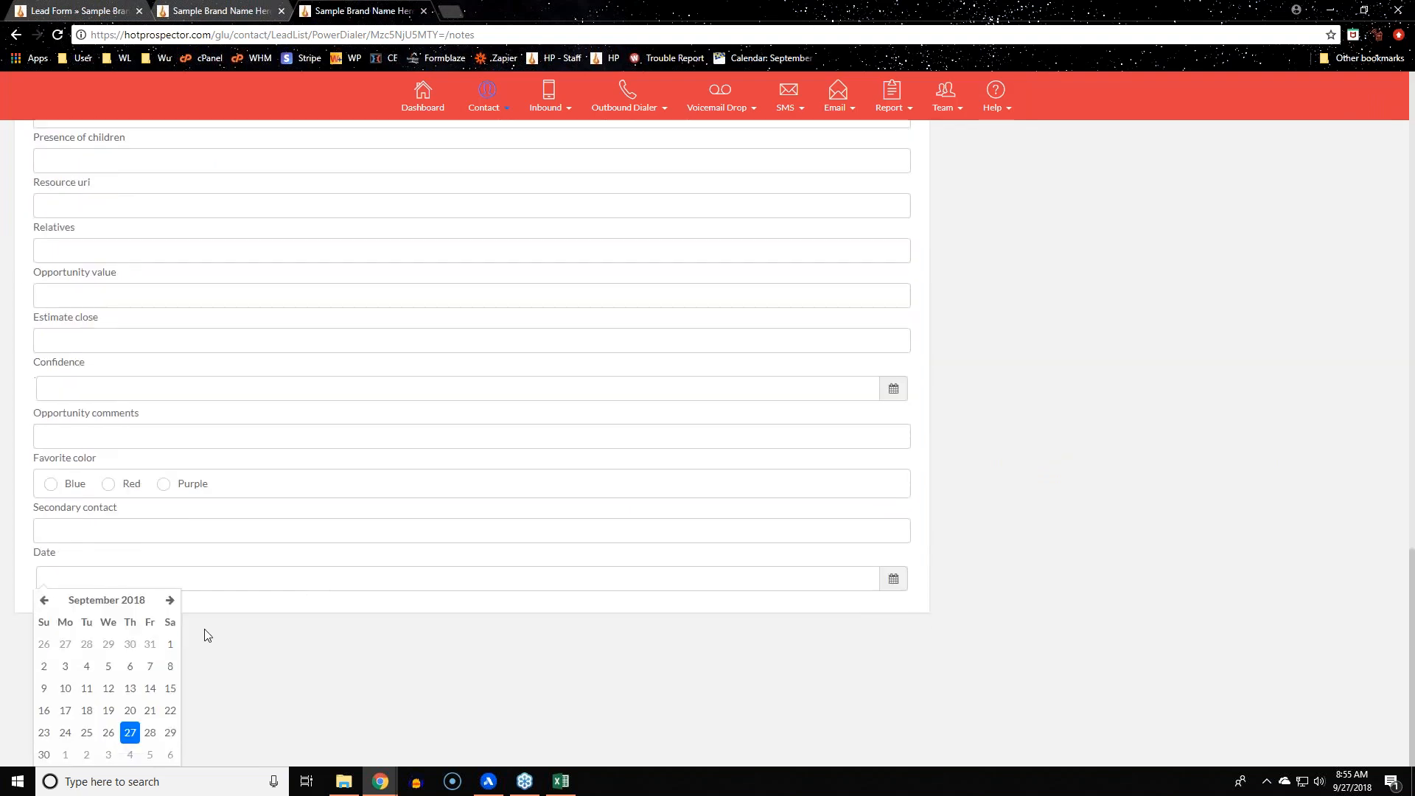
{"action": "left_click", "coordinate": [130, 735]}
{"action": "left_click", "coordinate": [480, 693]}
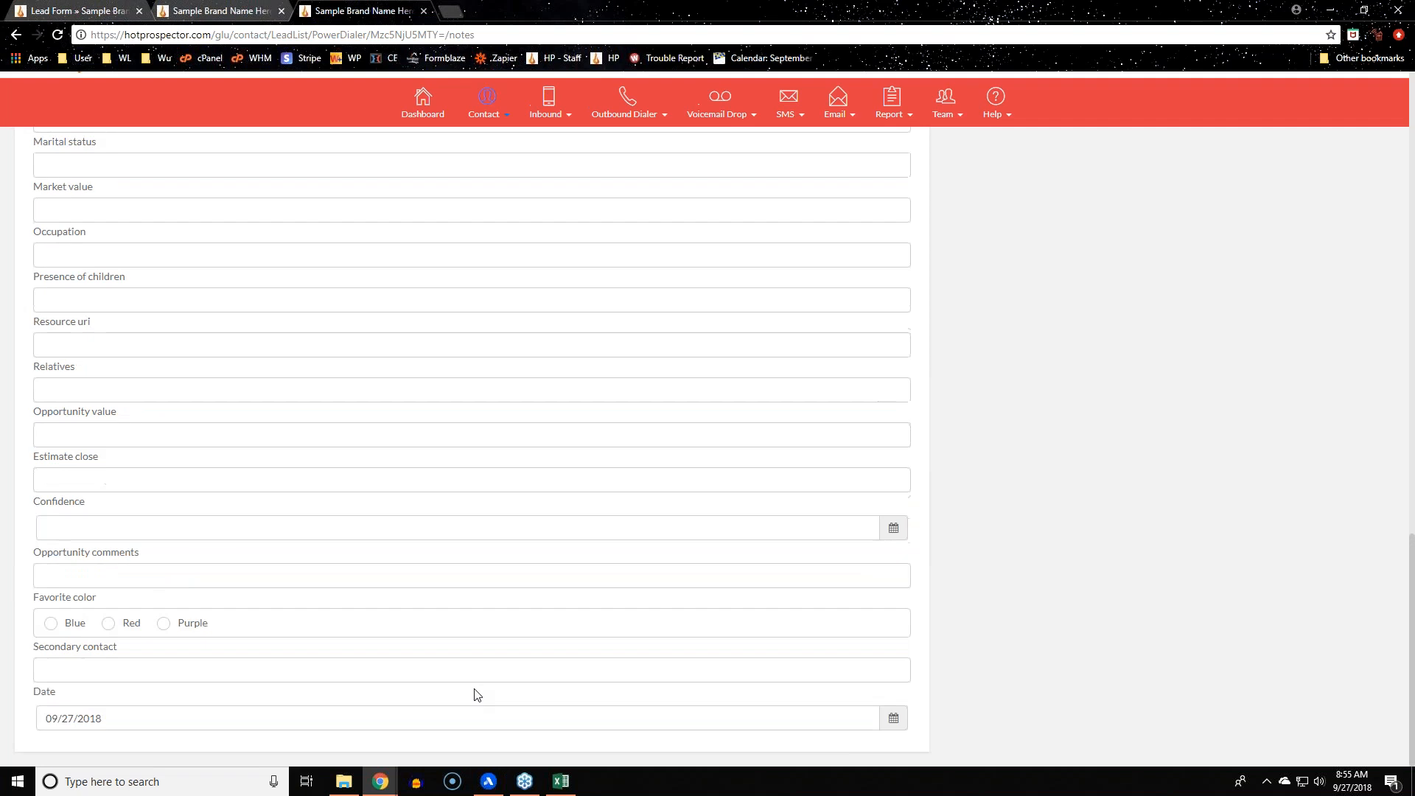
Select Purple as Test Three's favorite color
{"action": "left_click", "coordinate": [167, 624]}
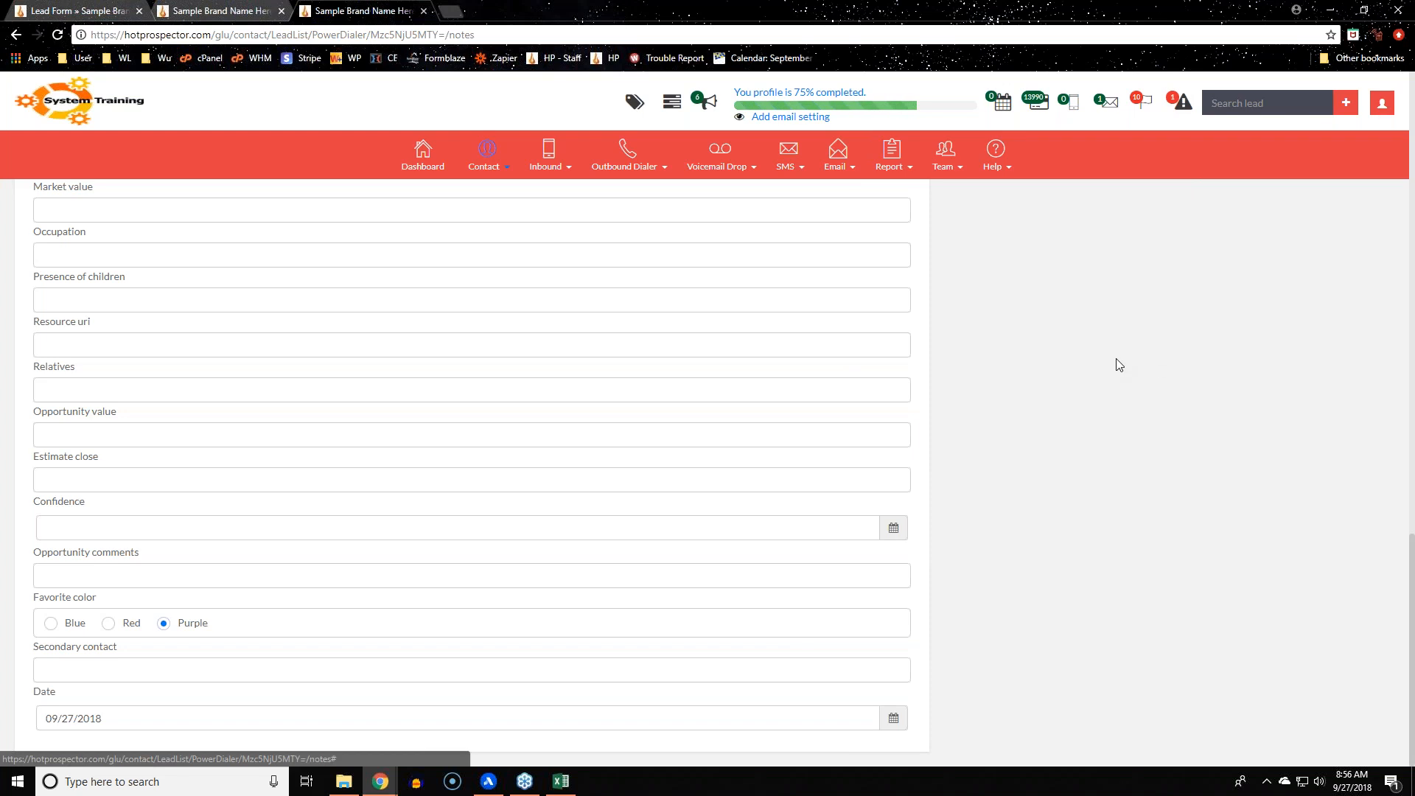
Go to the dashboard
{"action": "left_click", "coordinate": [423, 154]}
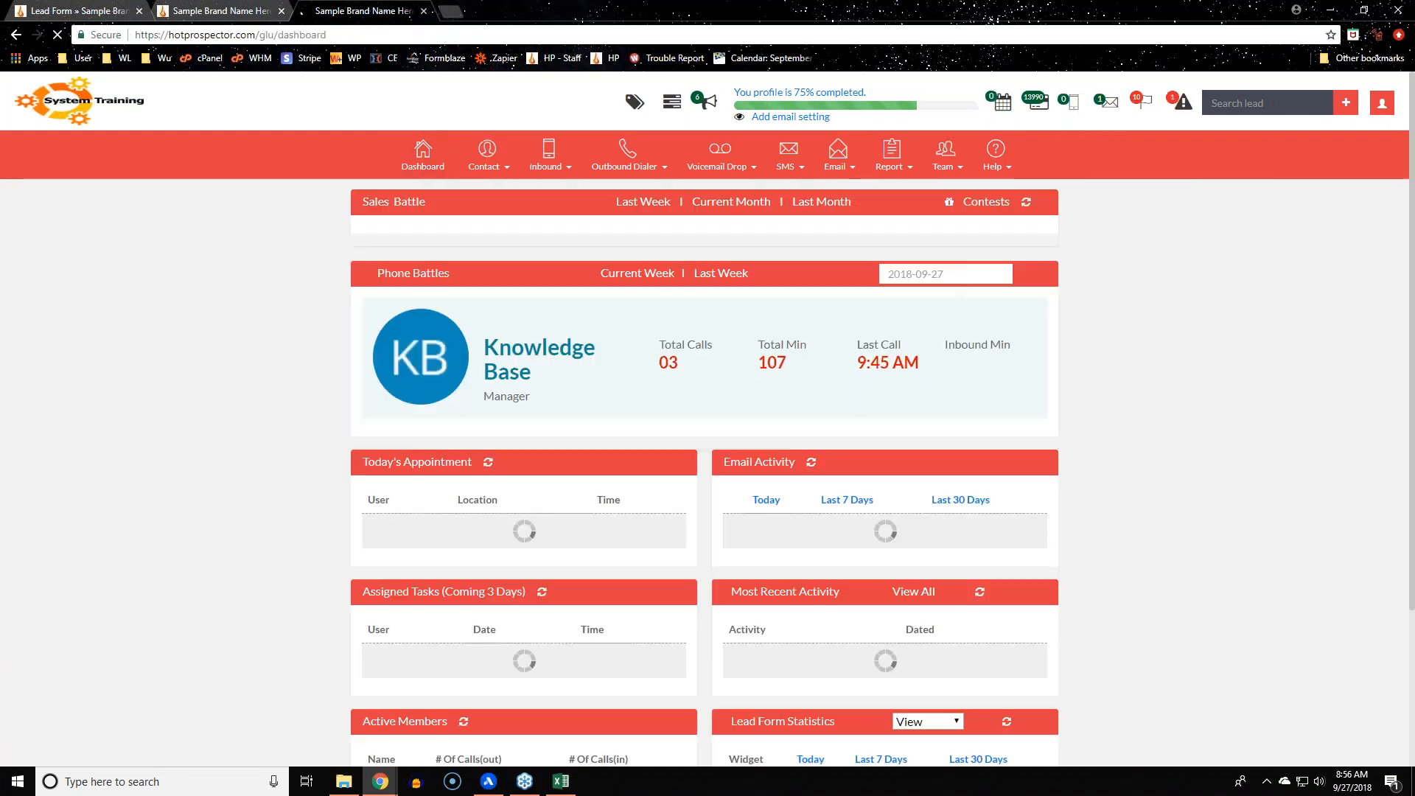
Open Contact Manager and switch to Standard Search, showing all six contacts
{"action": "mouse_move", "coordinate": [486, 157]}
{"action": "left_click", "coordinate": [485, 192]}
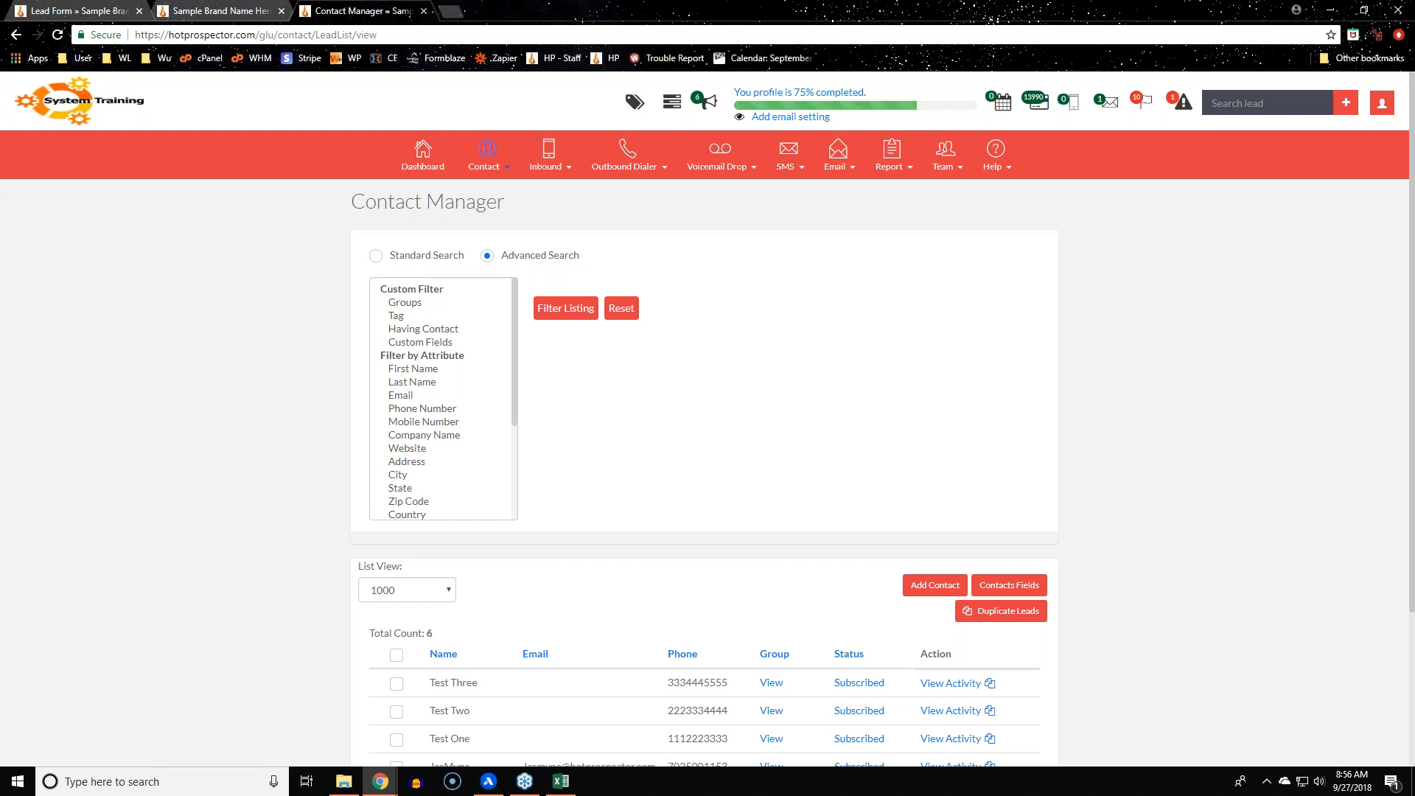
{"action": "left_click", "coordinate": [379, 258]}
{"action": "scroll", "coordinate": [1128, 556], "scroll_direction": "down", "scroll_amount": 1}
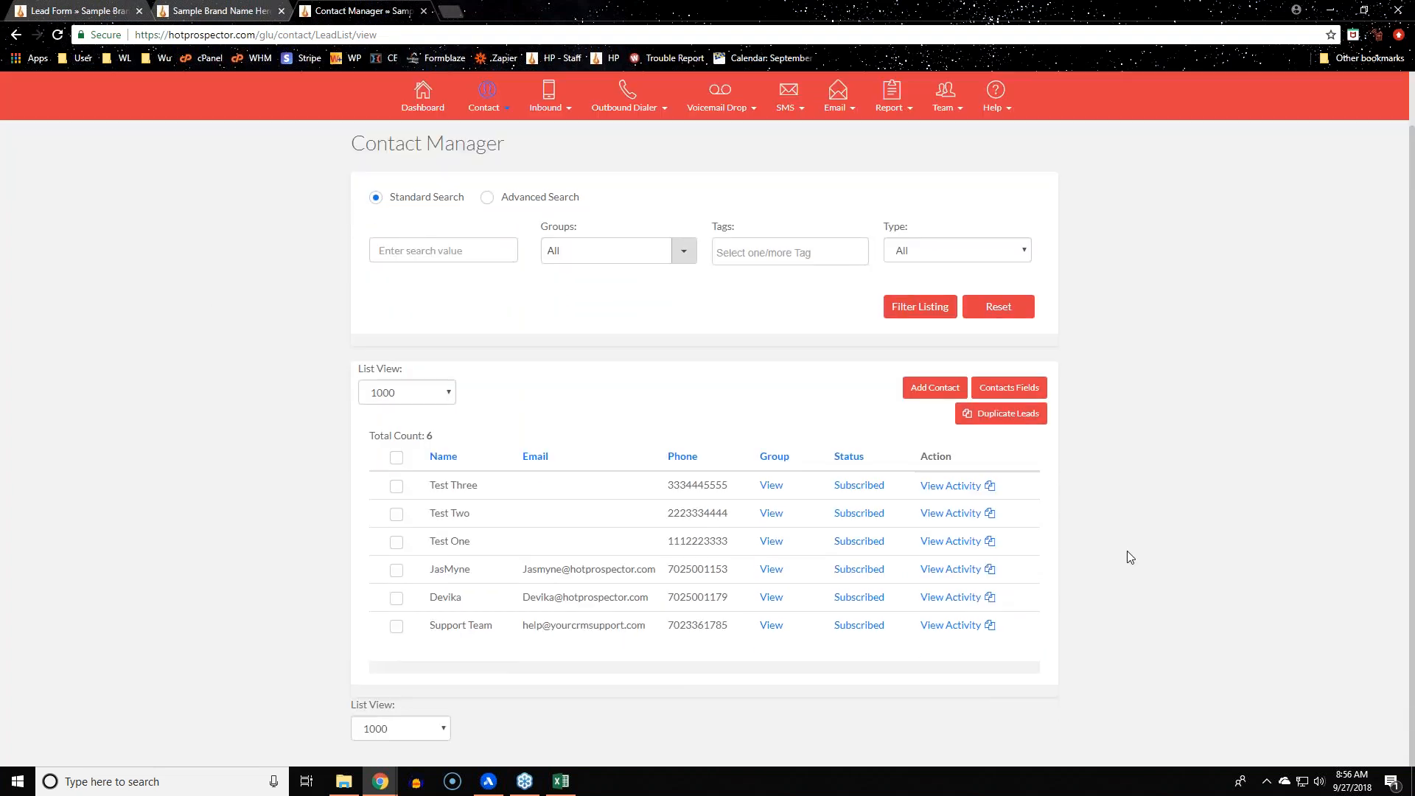
{"action": "scroll", "coordinate": [1152, 551], "scroll_direction": "up", "scroll_amount": 1}
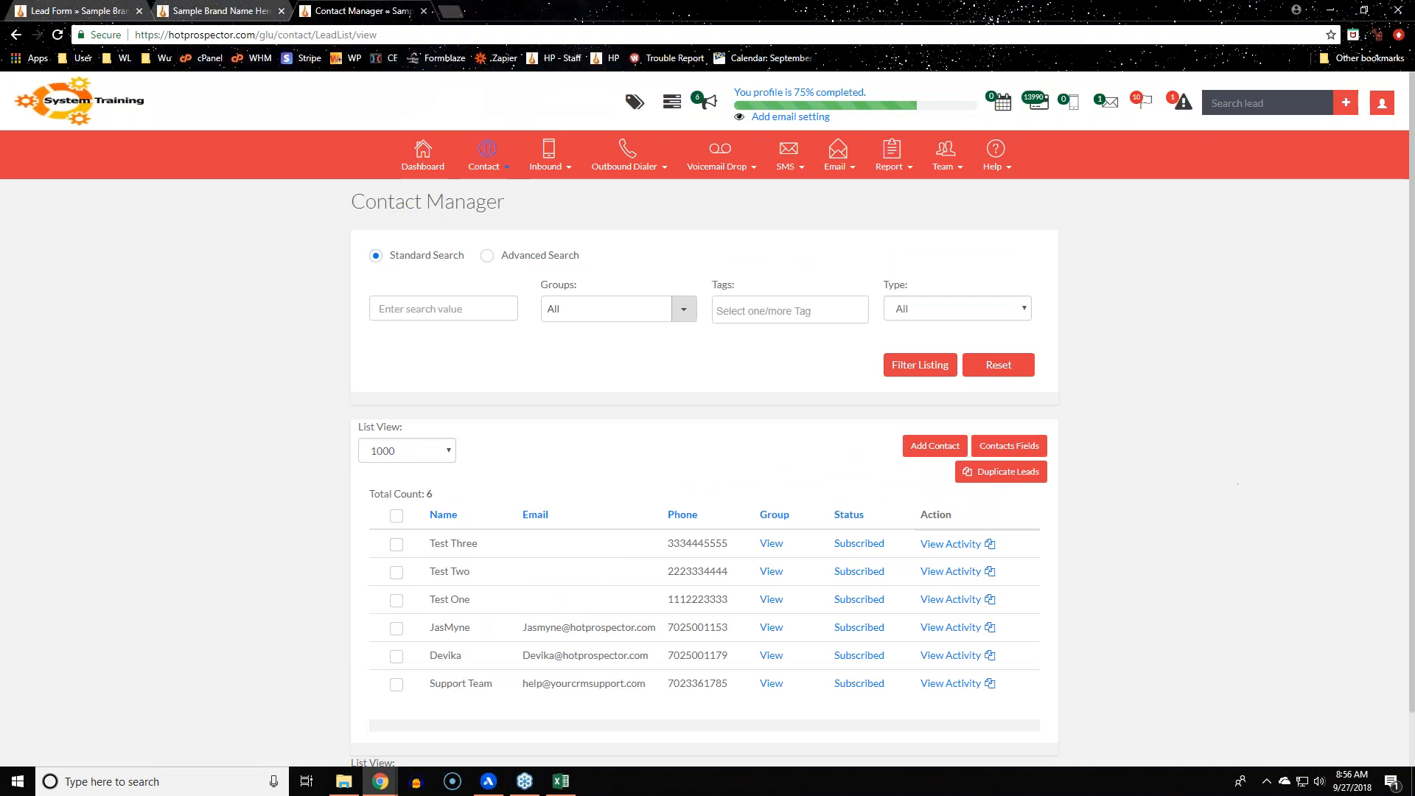
Go from Profile's More Settings to the empty Event Reminder Campaign list
{"action": "left_click", "coordinate": [1378, 103]}
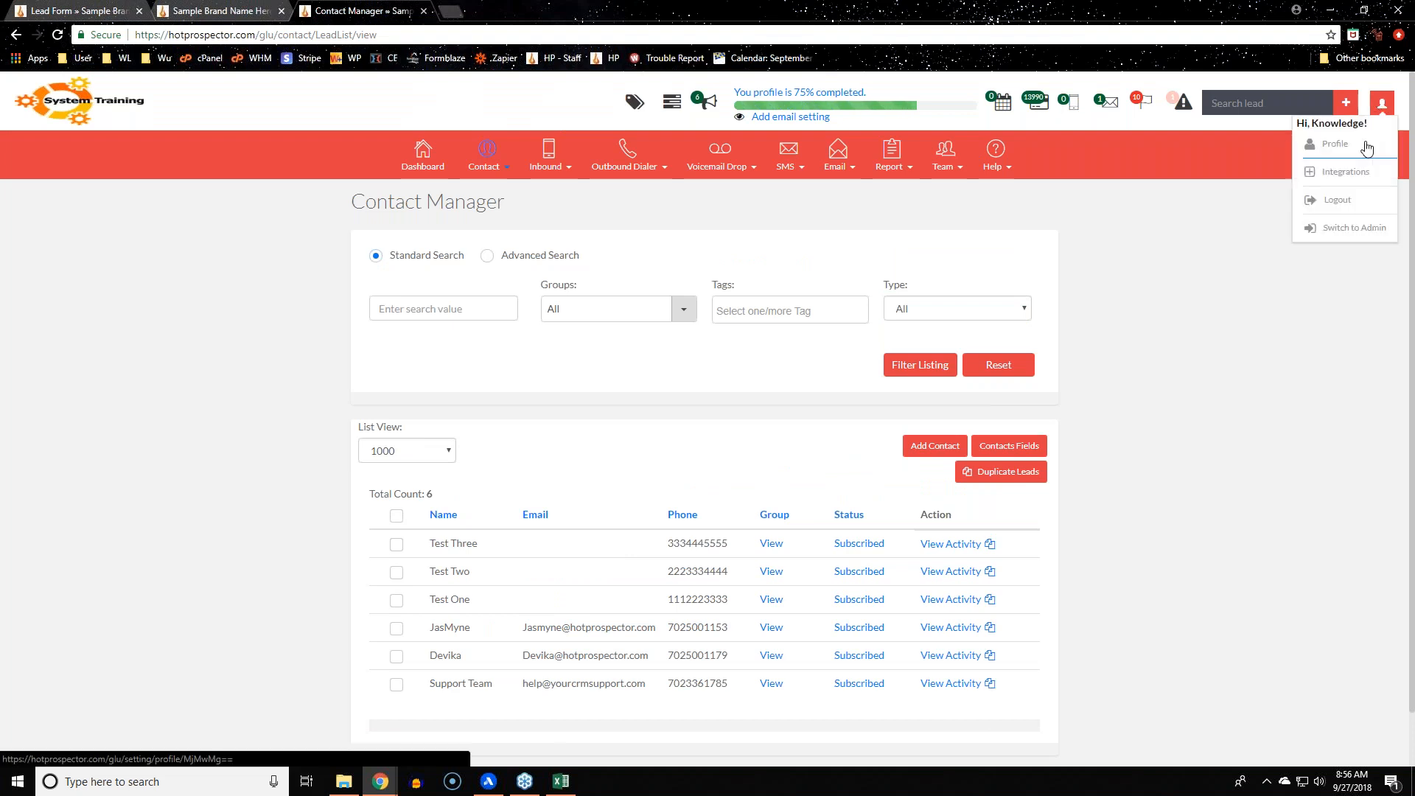
{"action": "left_click", "coordinate": [1367, 148]}
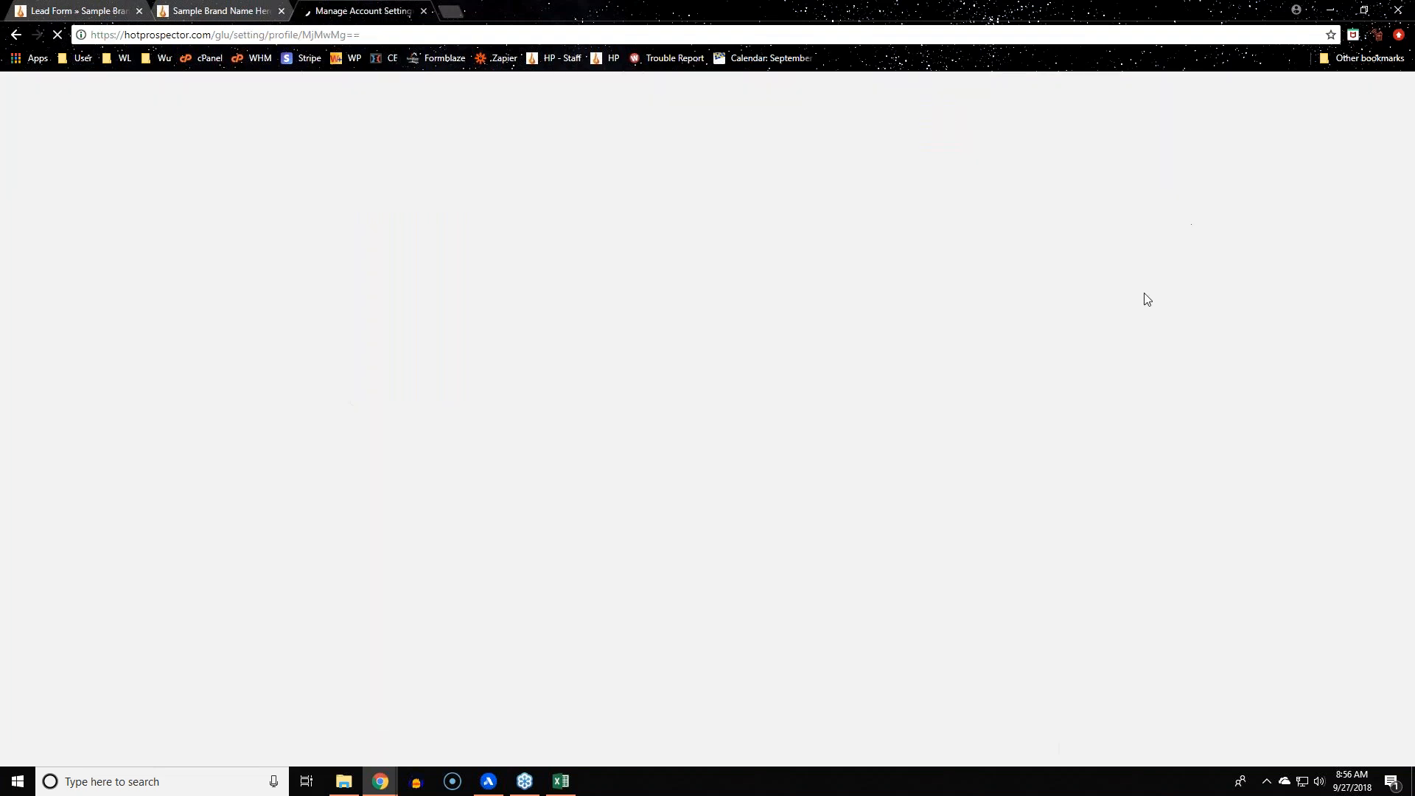
{"action": "scroll", "coordinate": [1210, 430], "scroll_direction": "down", "scroll_amount": 10}
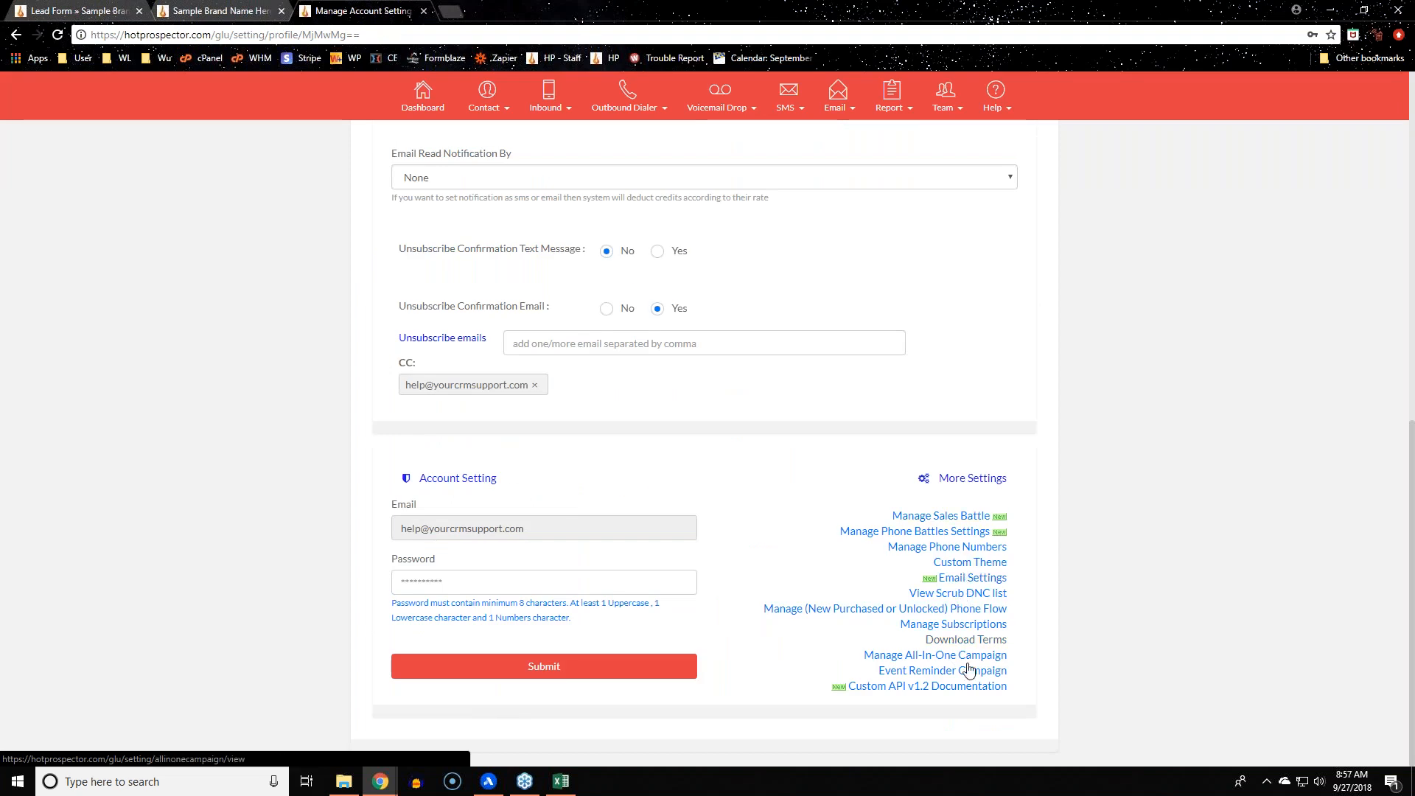
{"action": "left_click", "coordinate": [969, 671]}
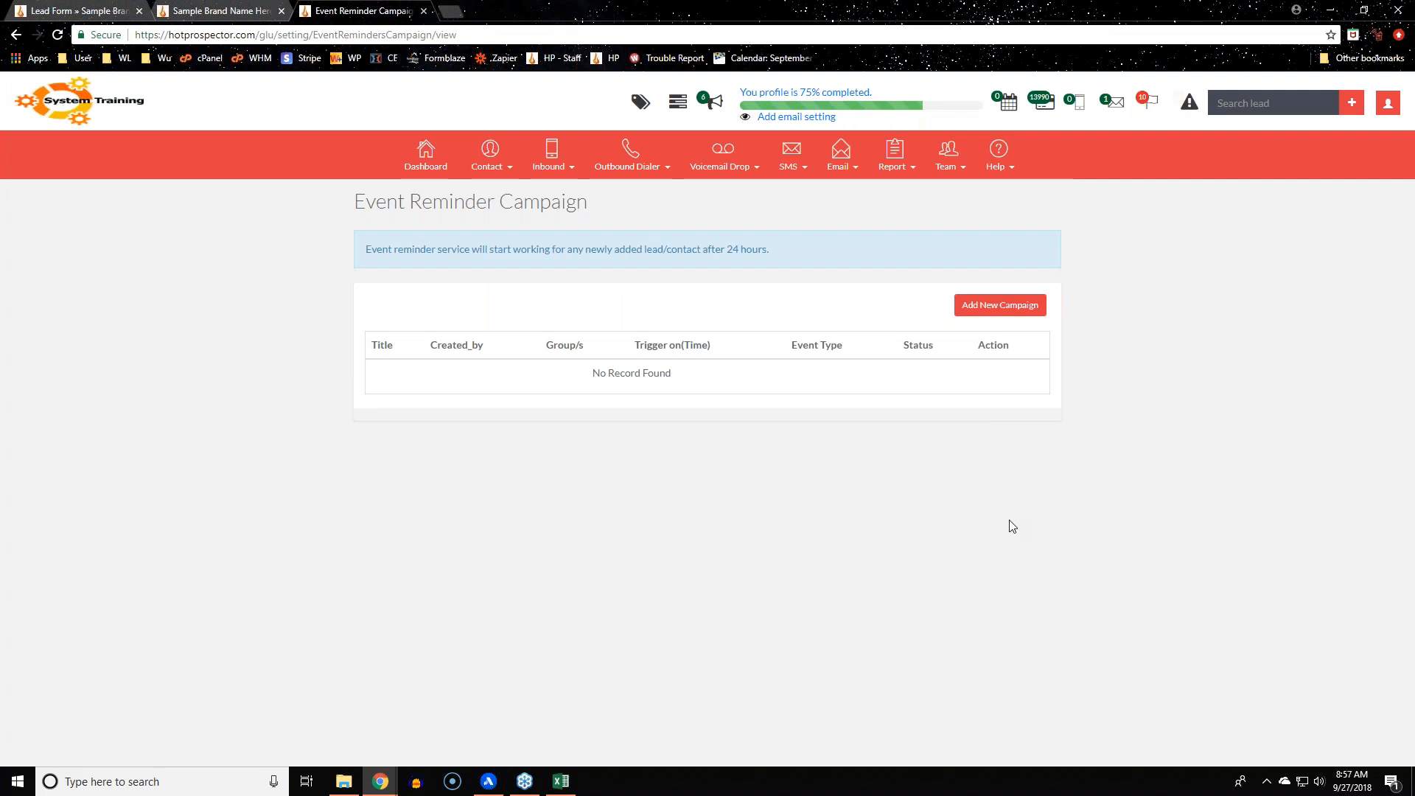
Check the Add New Campaign form's Remind On choices, then return to Contact Manager
{"action": "left_click", "coordinate": [1031, 308]}
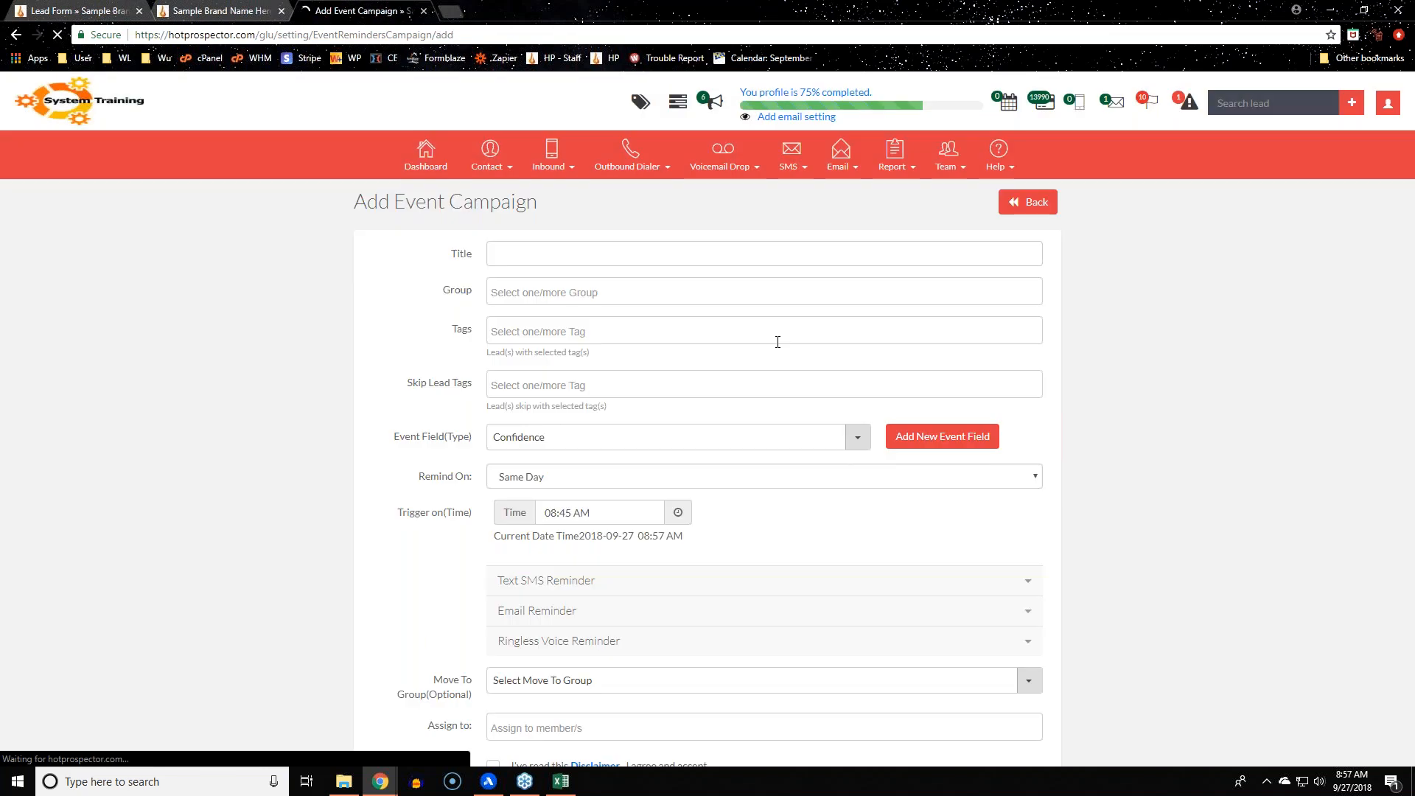
{"action": "left_click", "coordinate": [1031, 477]}
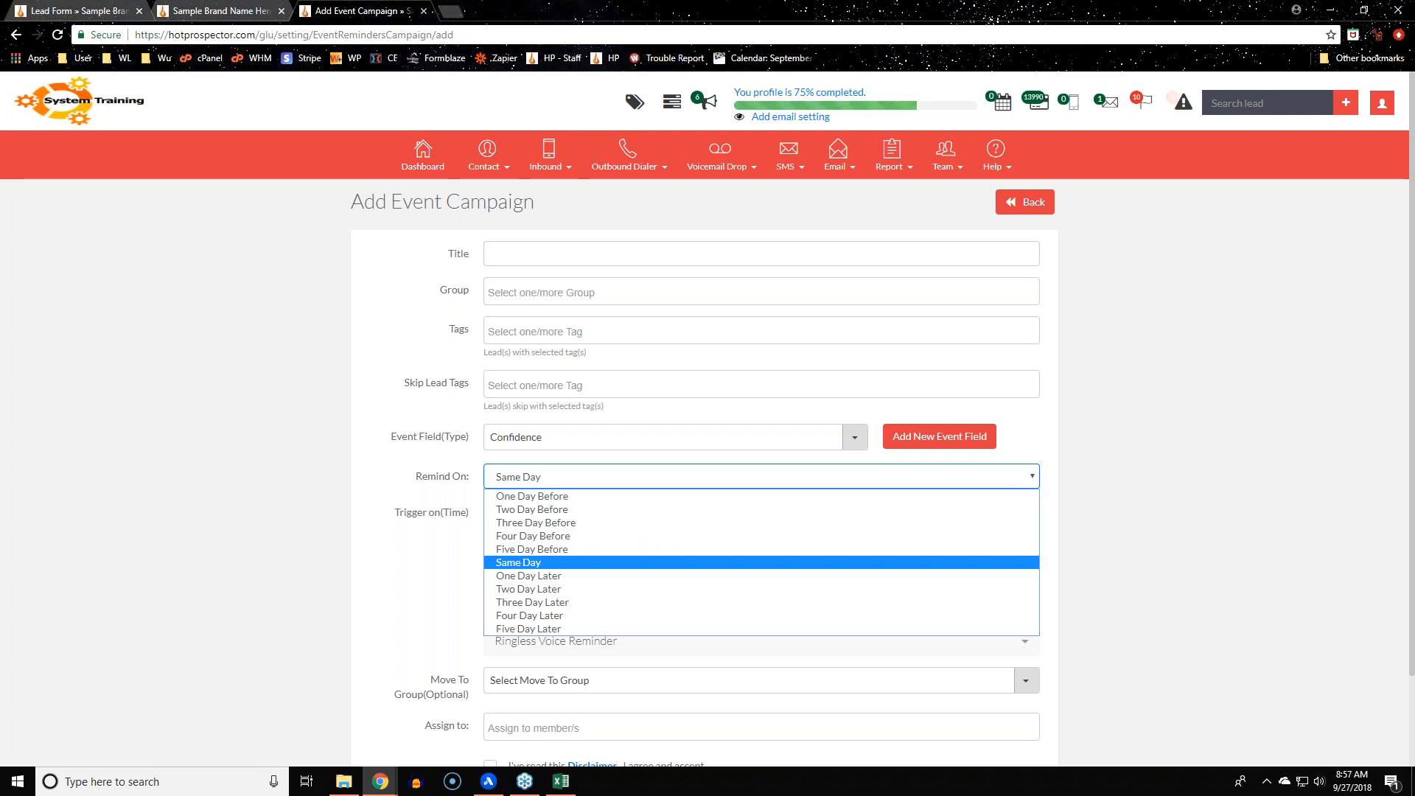
{"action": "mouse_move", "coordinate": [507, 163]}
{"action": "left_click", "coordinate": [499, 198]}
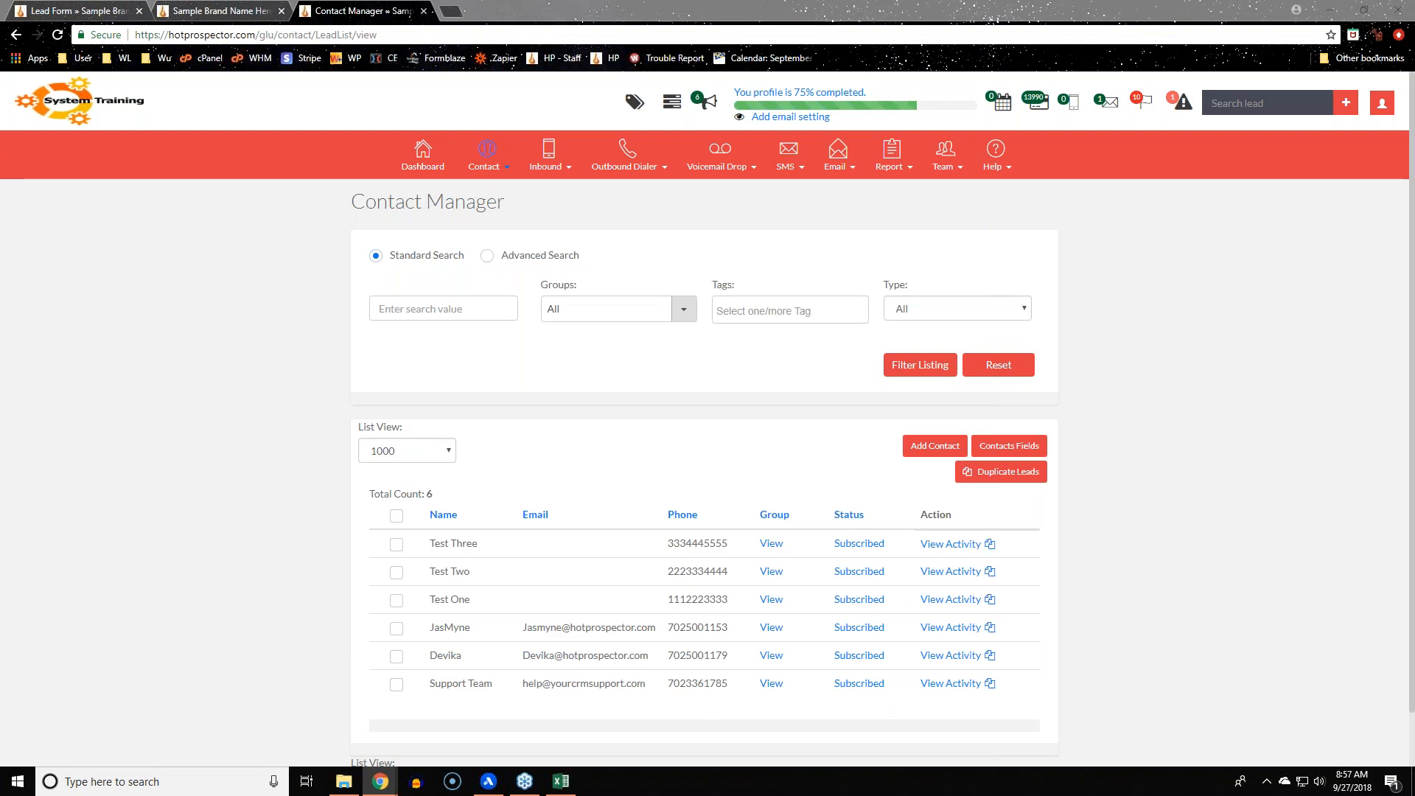
{"action": "left_click", "coordinate": [1223, 390]}
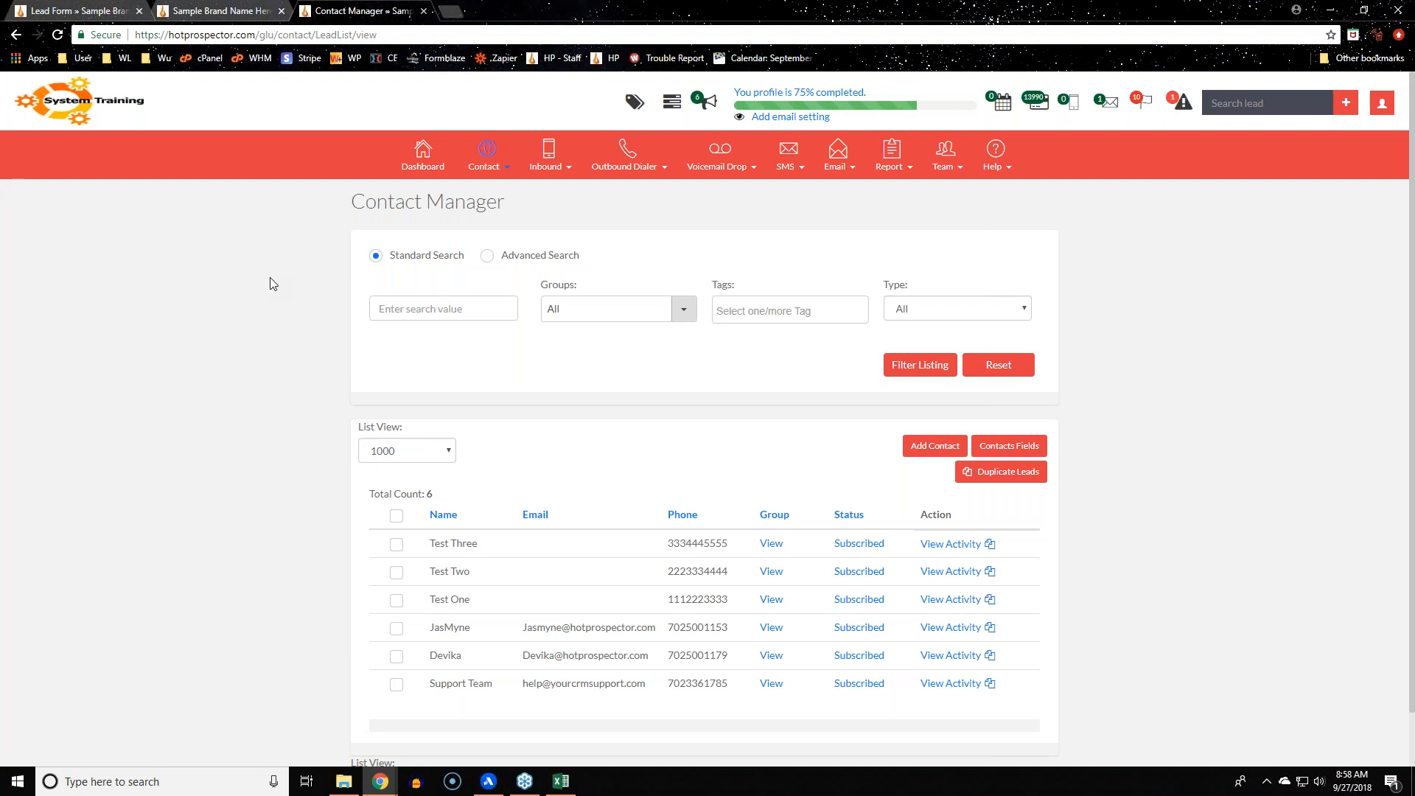
{"action": "left_click", "coordinate": [480, 156]}
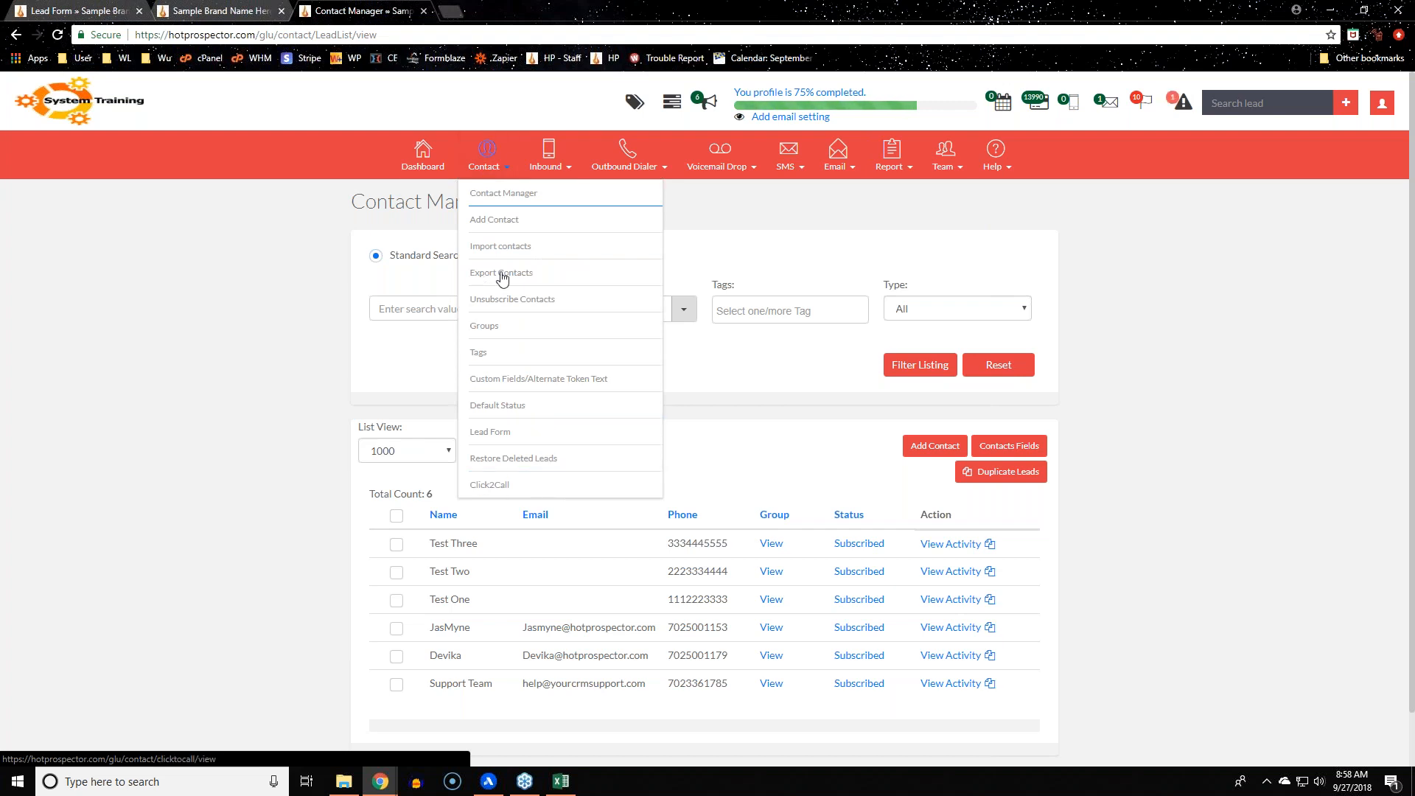
{"action": "mouse_move", "coordinate": [562, 160]}
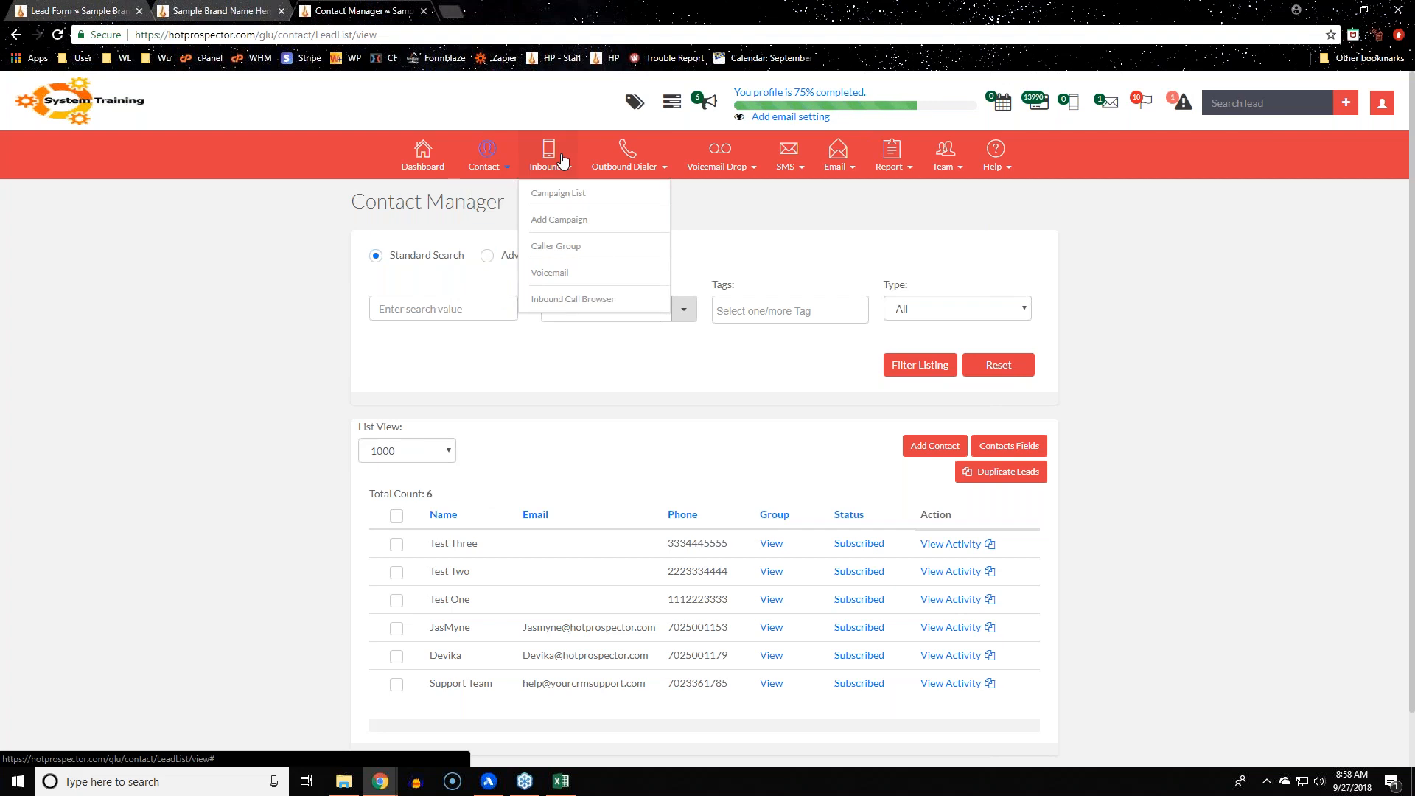